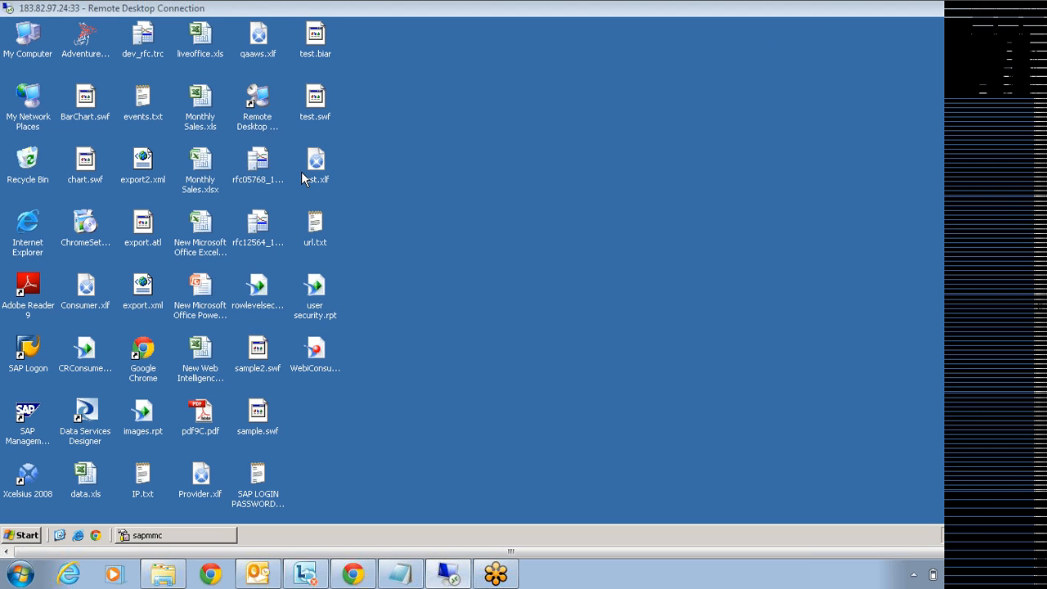
# Start Xcelsius 2008 on the remote desktop, continuing even though Microsoft Excel is already running
pyautogui.doubleClick(29, 475)
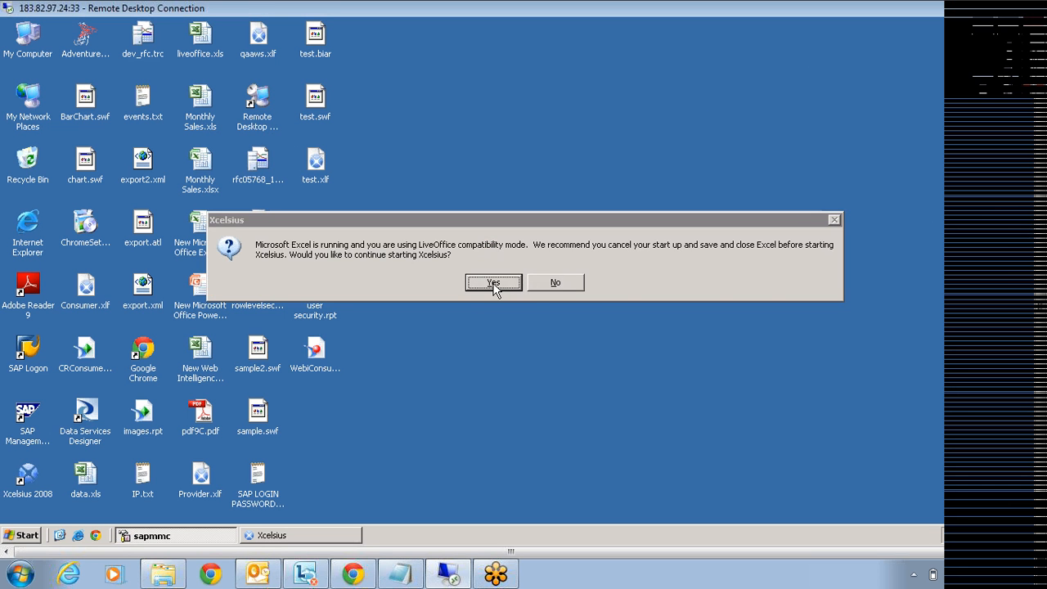
pyautogui.click(494, 283)
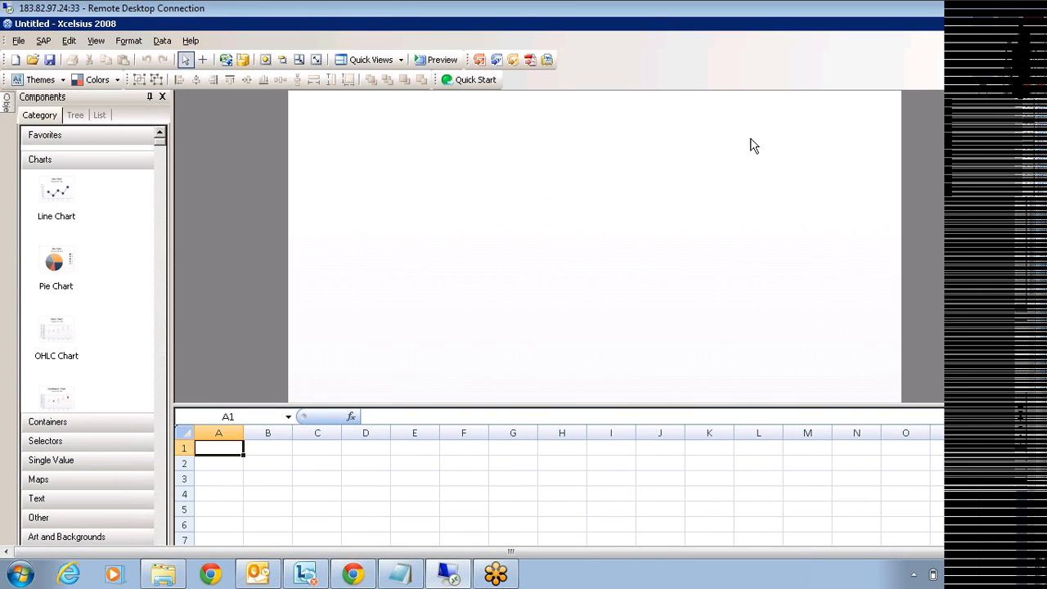
# Enlarge the embedded spreadsheet area upwards over the canvas until its ribbon fits, and try selecting the cell range B2:K9
pyautogui.click(632, 202)
pyautogui.moveTo(518, 406); pyautogui.dragTo(527, 252)
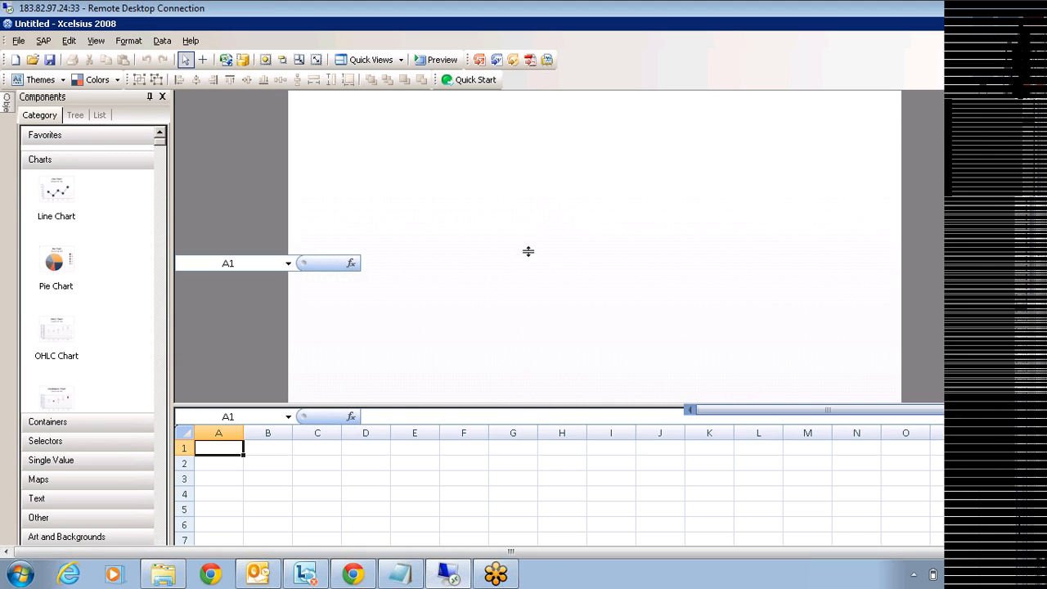
pyautogui.moveTo(442, 251); pyautogui.dragTo(464, 191)
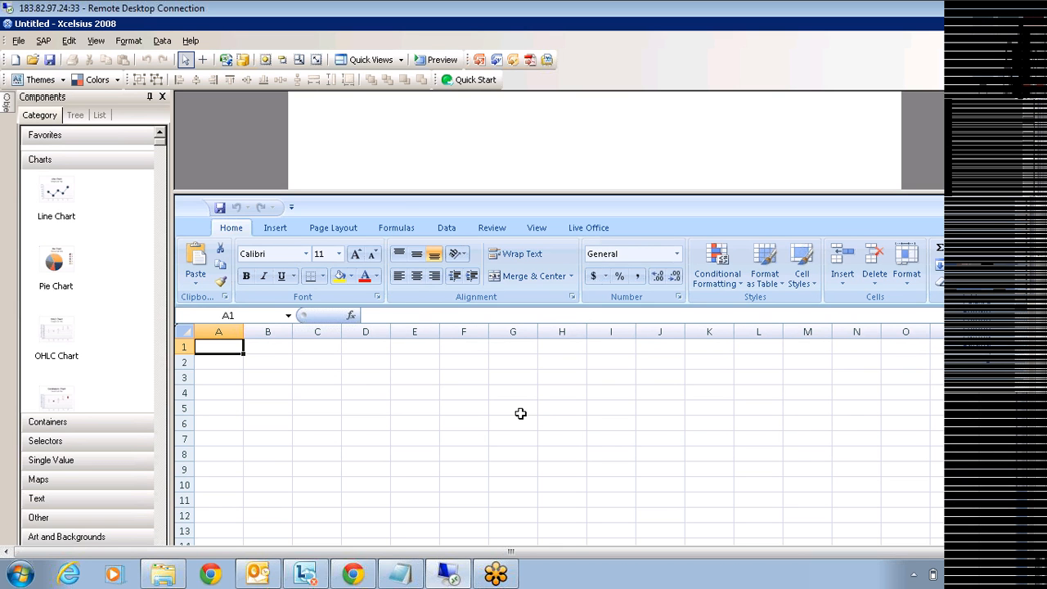
pyautogui.moveTo(283, 365); pyautogui.dragTo(711, 470)
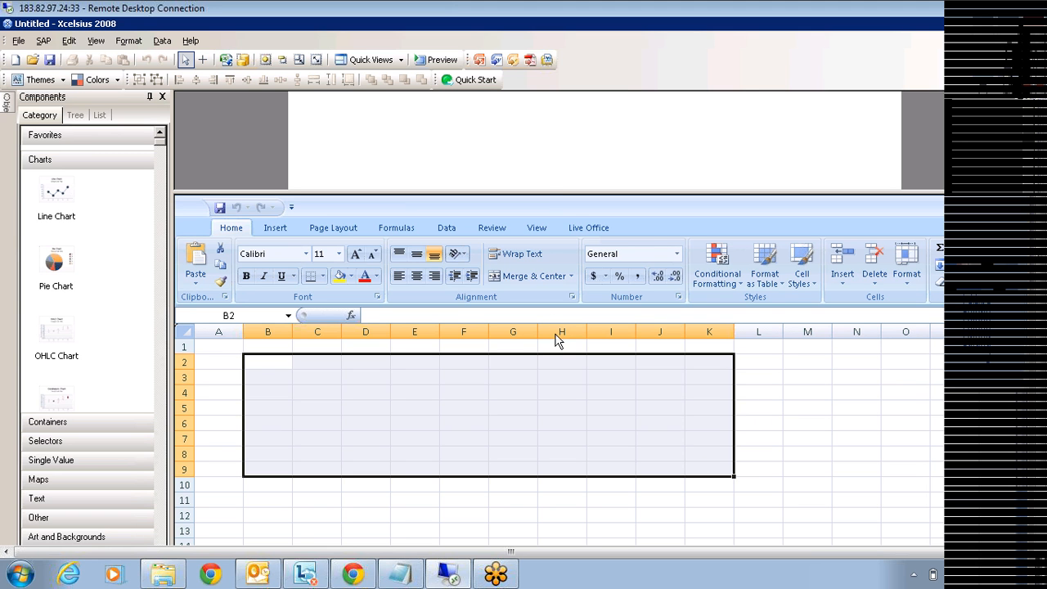
pyautogui.click(558, 375)
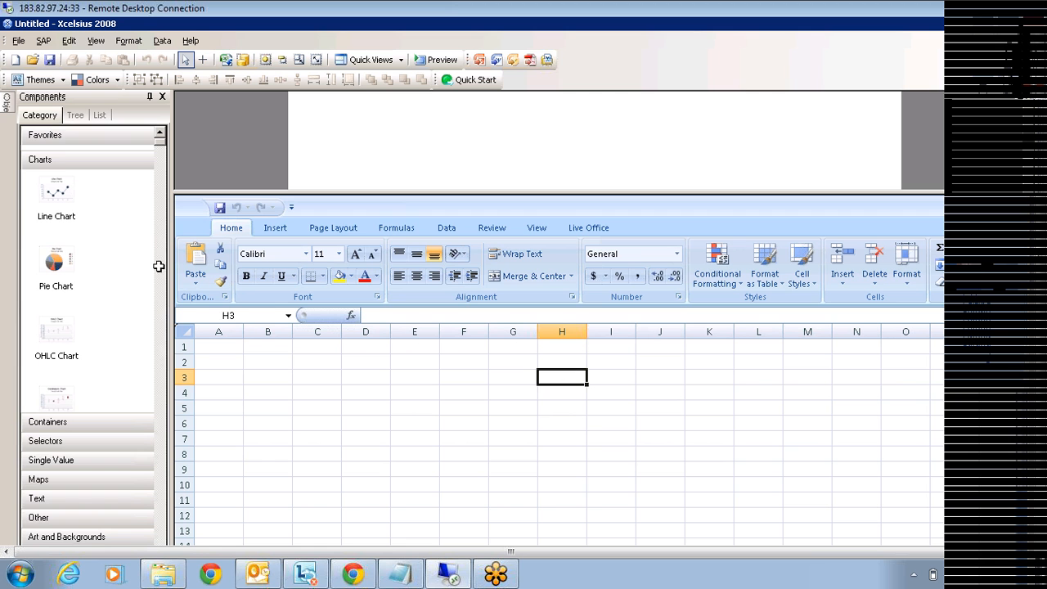
# Look through the component categories, including Containers, Selectors, Single Value and Maps
pyautogui.click(45, 102)
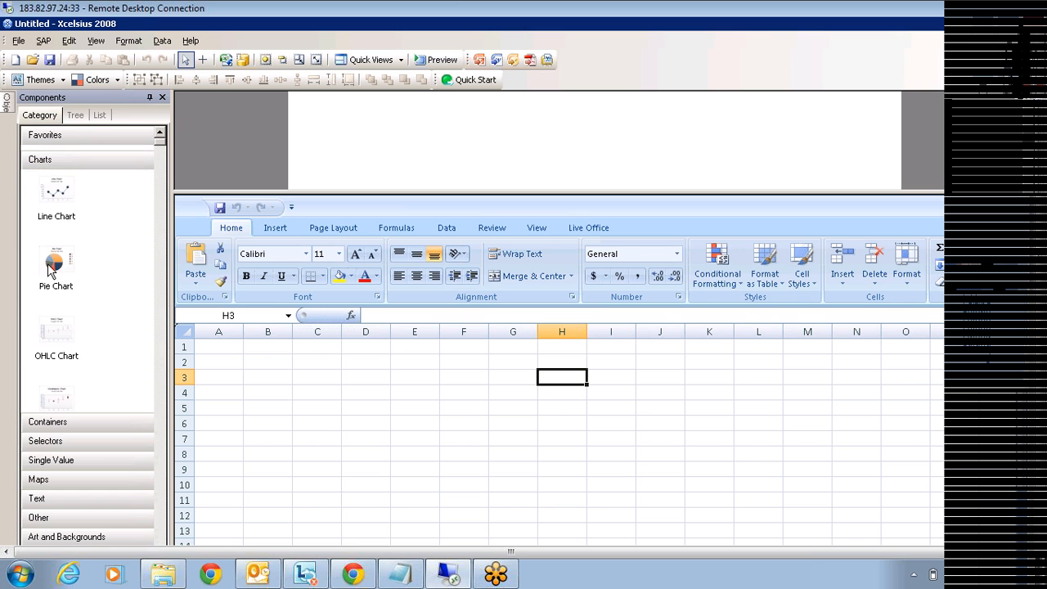
pyautogui.click(65, 425)
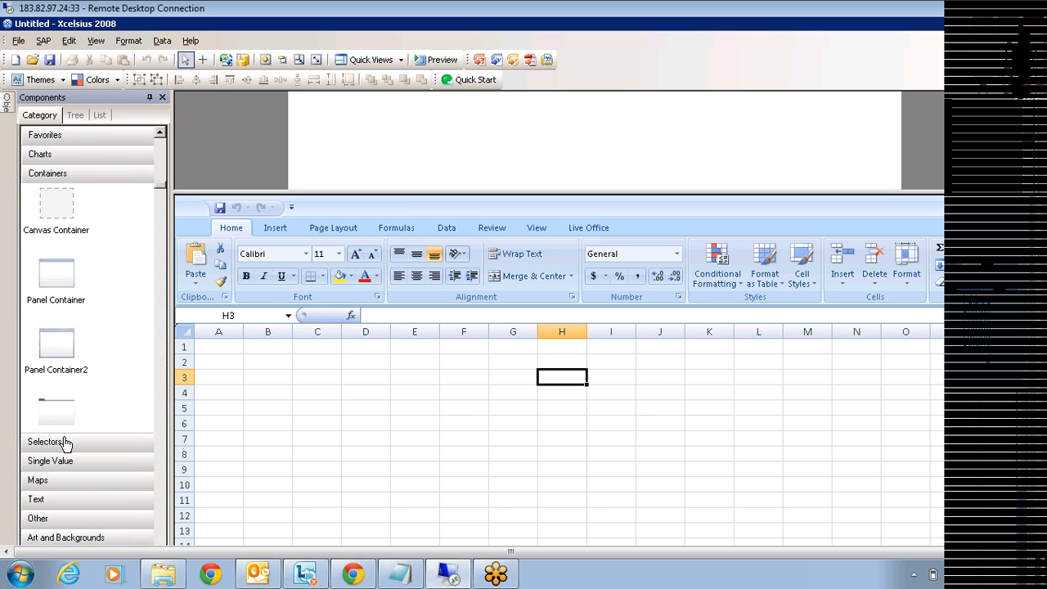
pyautogui.click(65, 450)
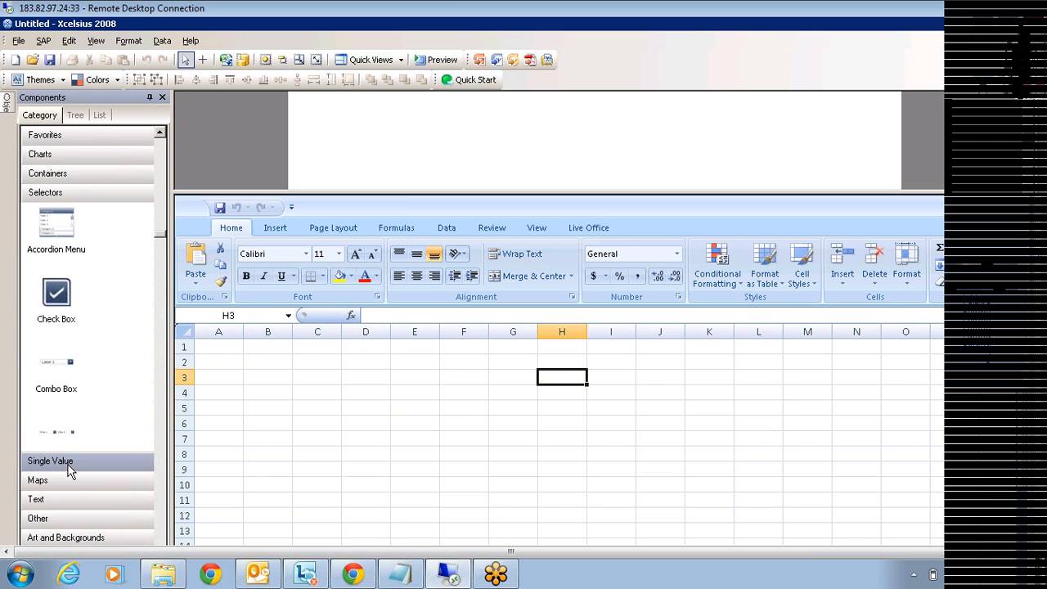
pyautogui.click(69, 465)
pyautogui.click(69, 477)
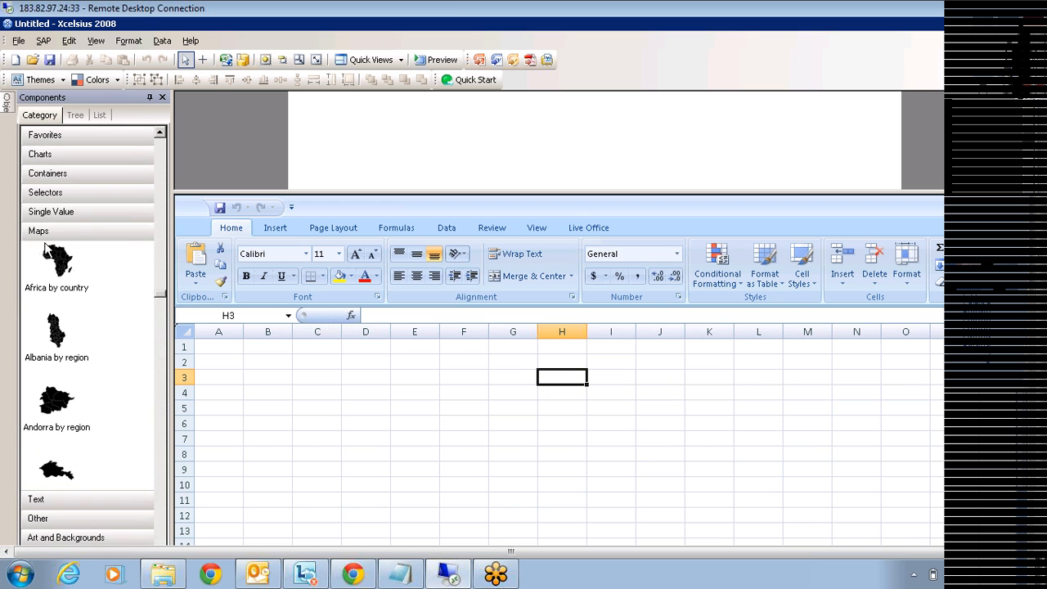
pyautogui.click(46, 196)
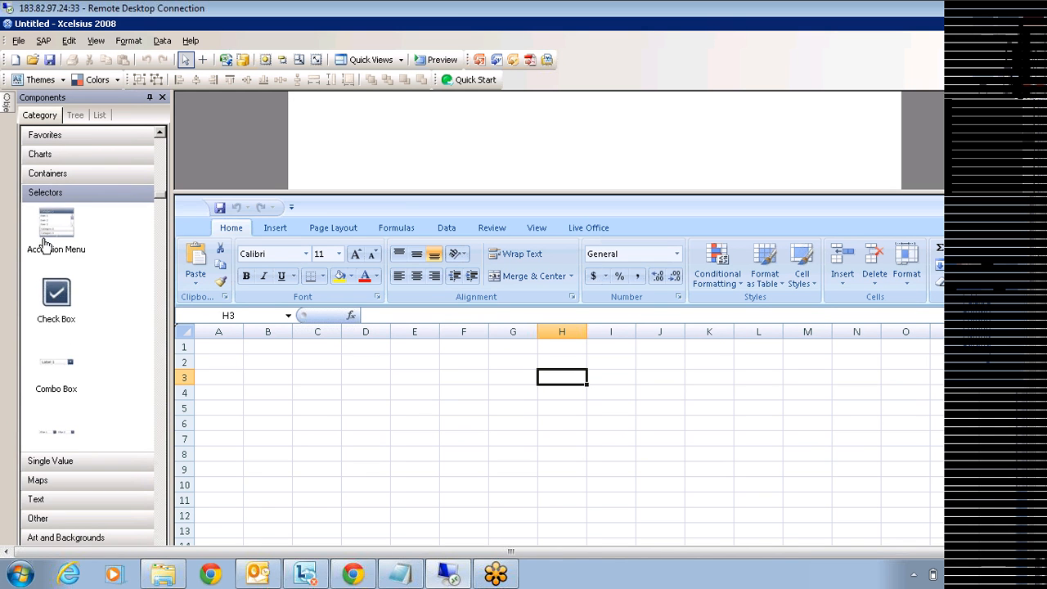
# Examine the individual components offered in the Charts and Selectors categories
pyautogui.click(37, 154)
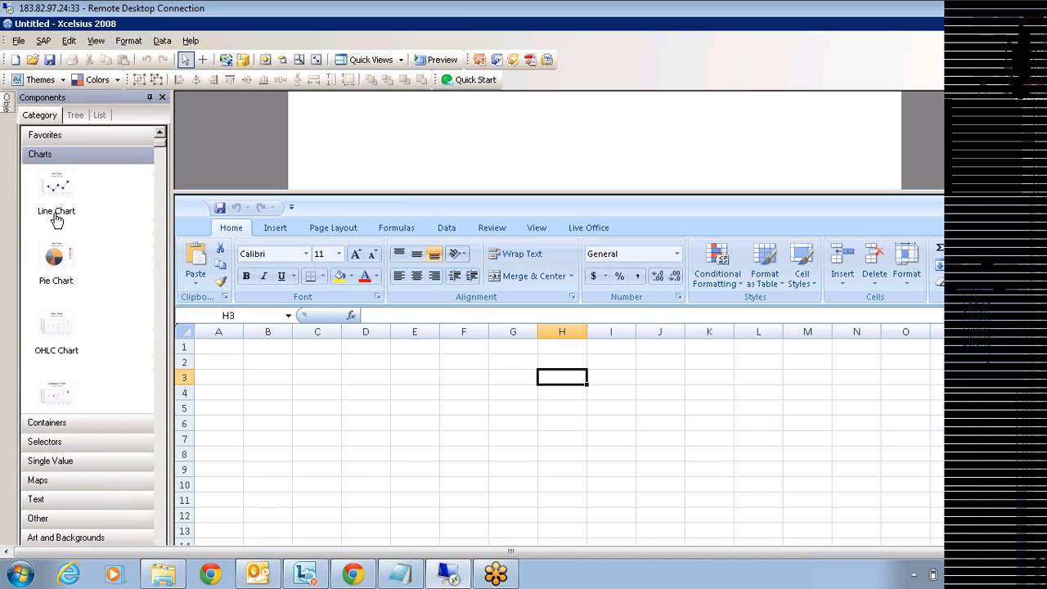
pyautogui.scroll(-6, 65, 196)
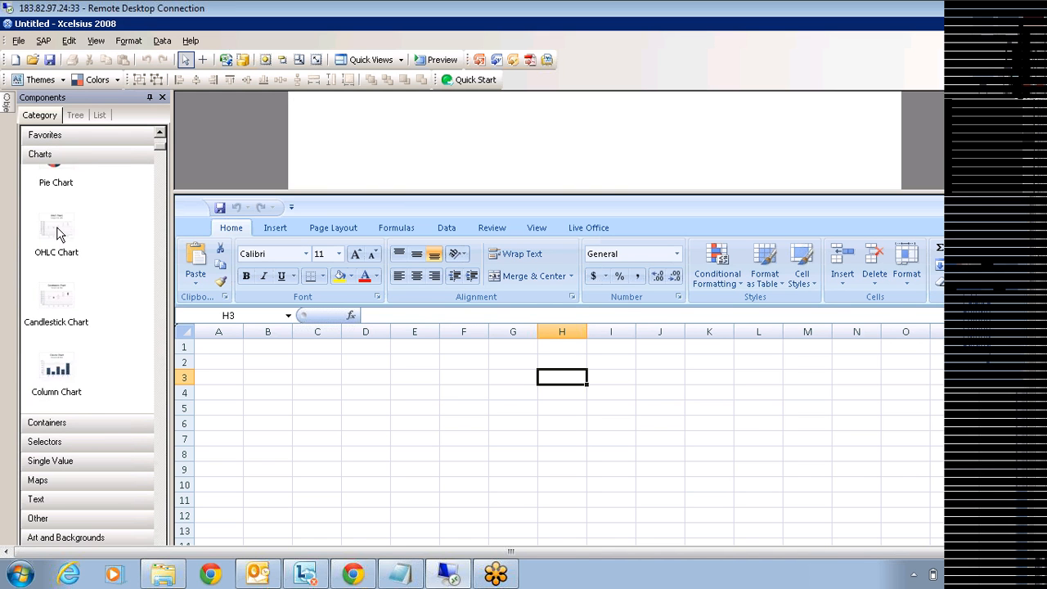
pyautogui.scroll(-3, 57, 253)
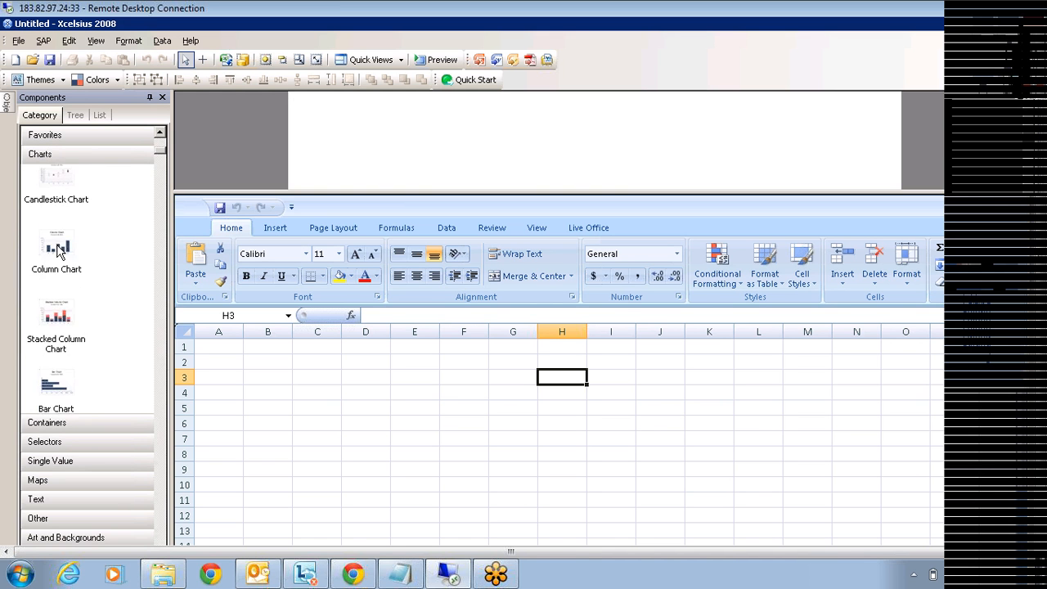
pyautogui.scroll(-3, 57, 259)
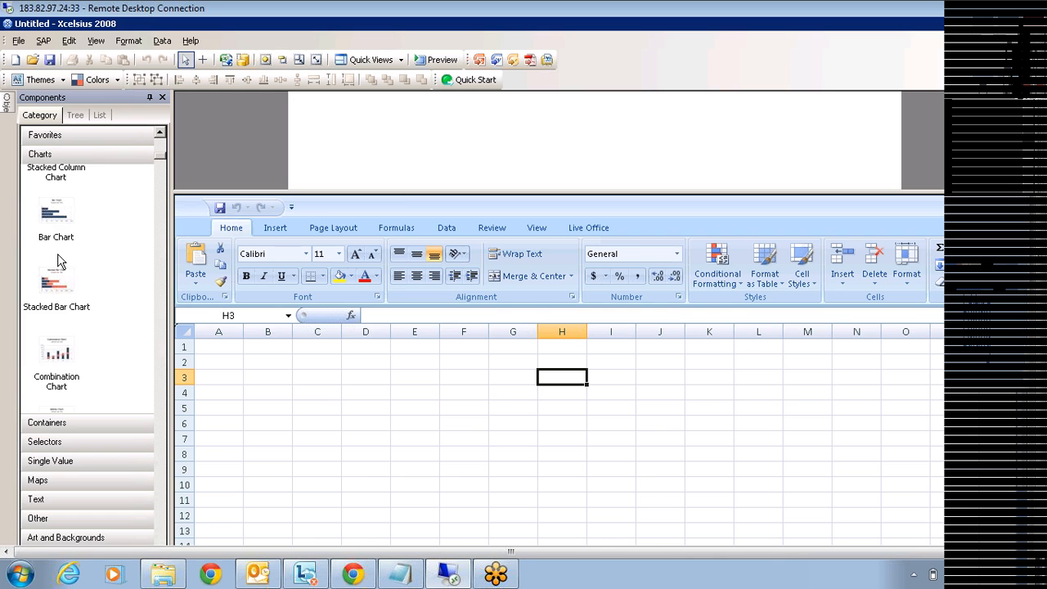
pyautogui.scroll(-1, 57, 270)
pyautogui.click(48, 443)
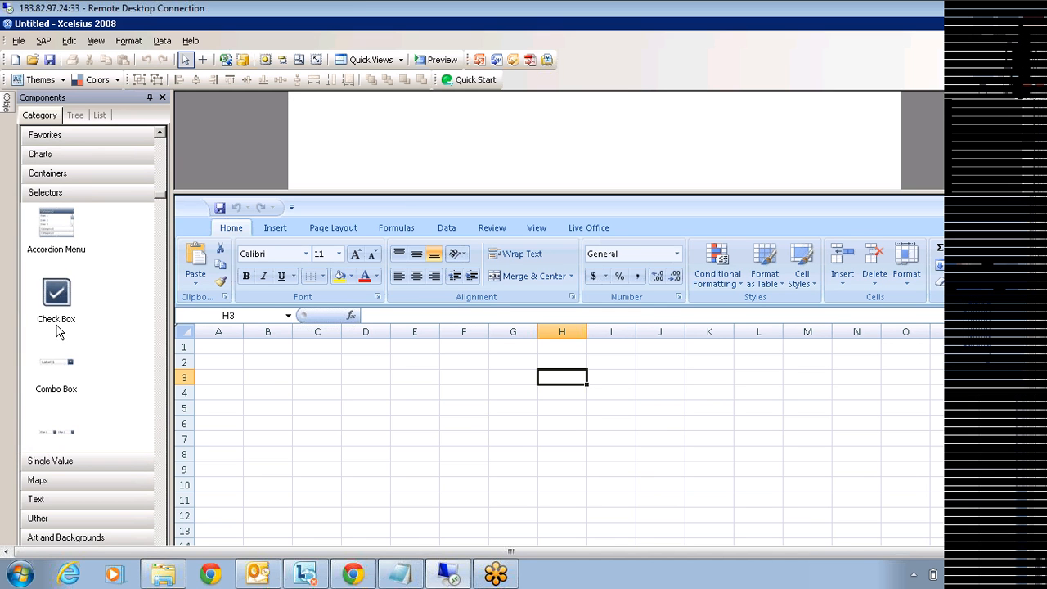
pyautogui.scroll(-3, 58, 399)
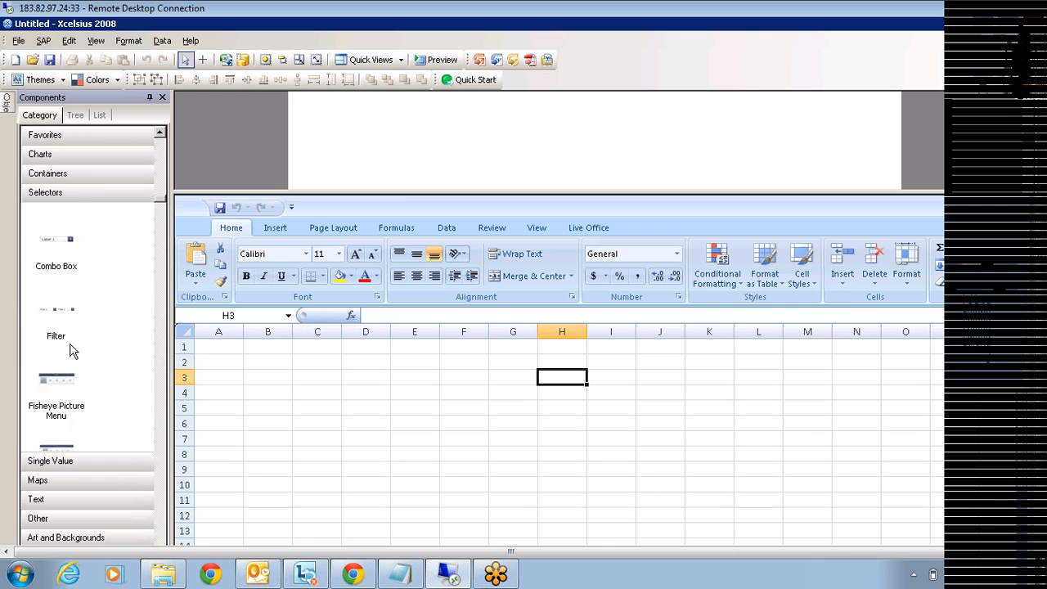
pyautogui.scroll(-2, 70, 349)
pyautogui.scroll(-1, 77, 327)
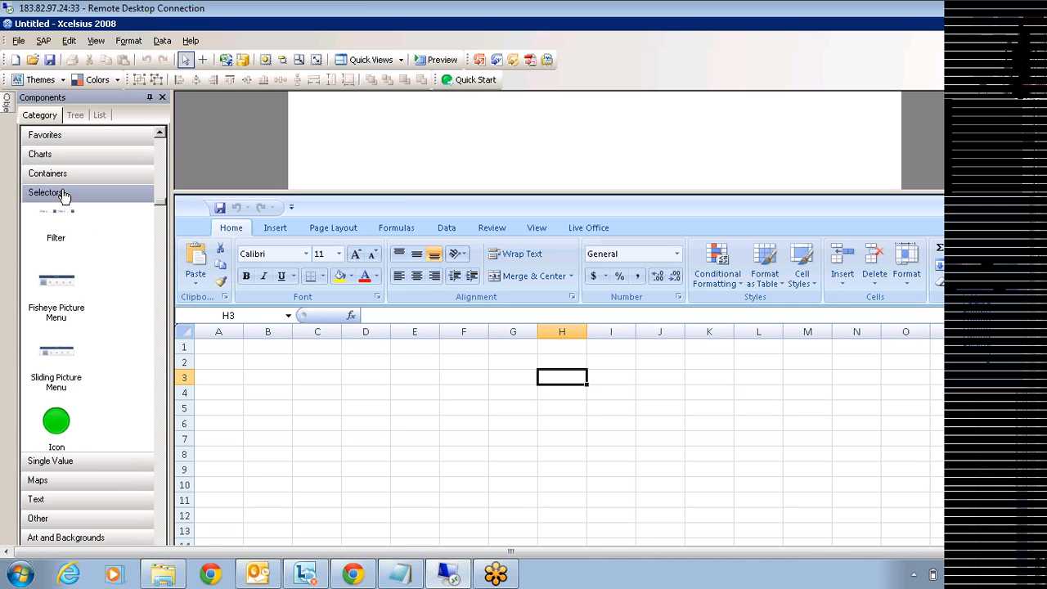
# Compare the tree and list views of the components, and return to the category view
pyautogui.click(75, 119)
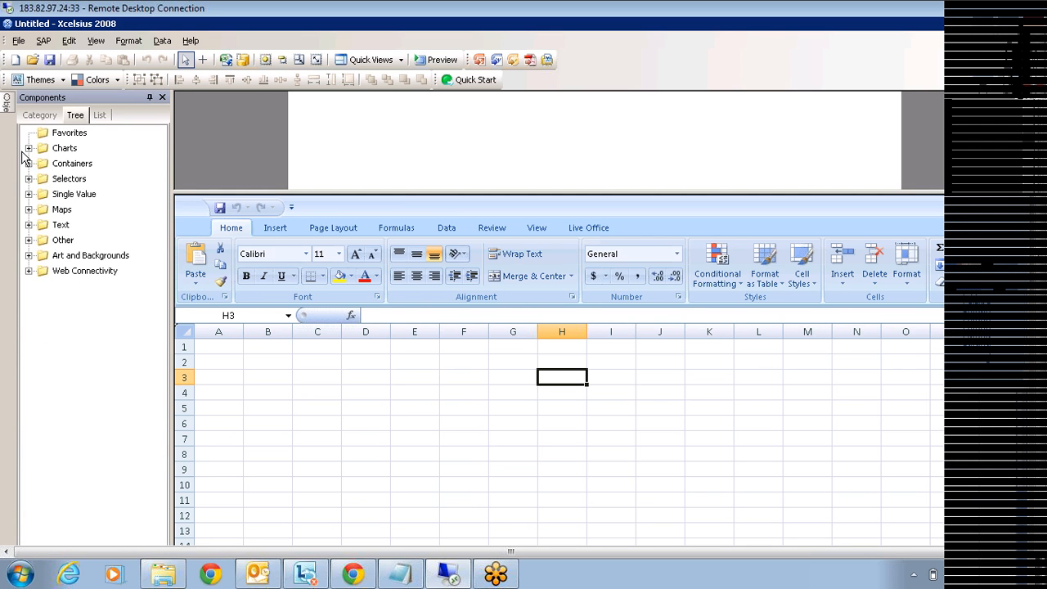
pyautogui.click(29, 148)
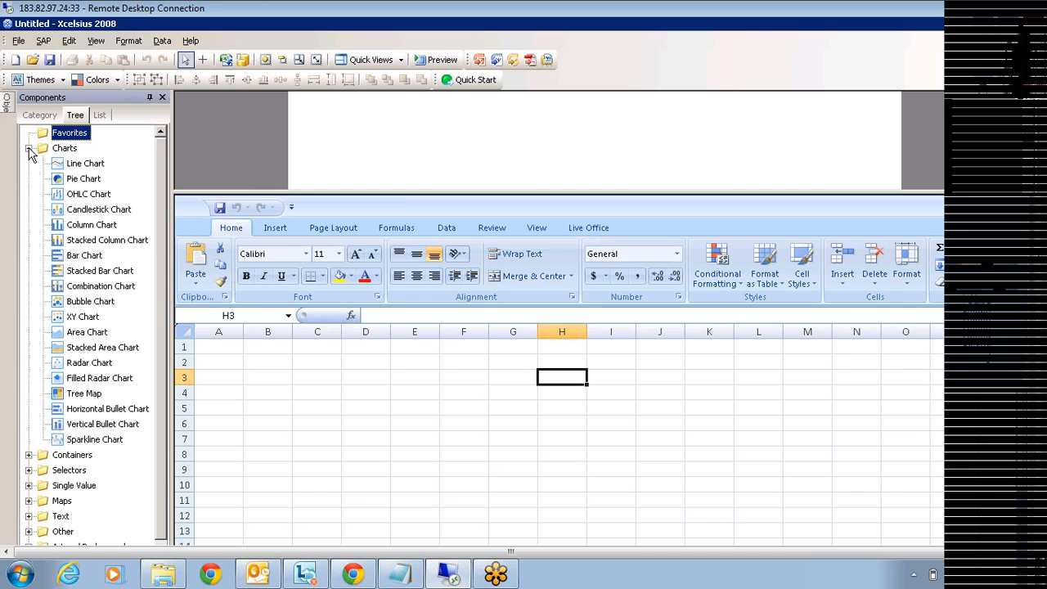
pyautogui.click(29, 148)
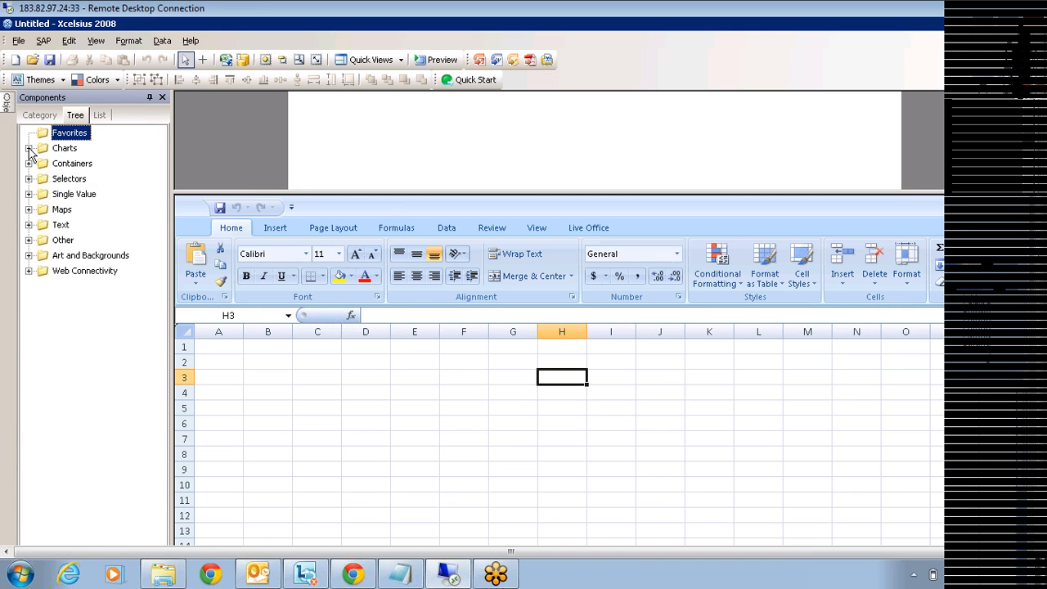
pyautogui.click(105, 116)
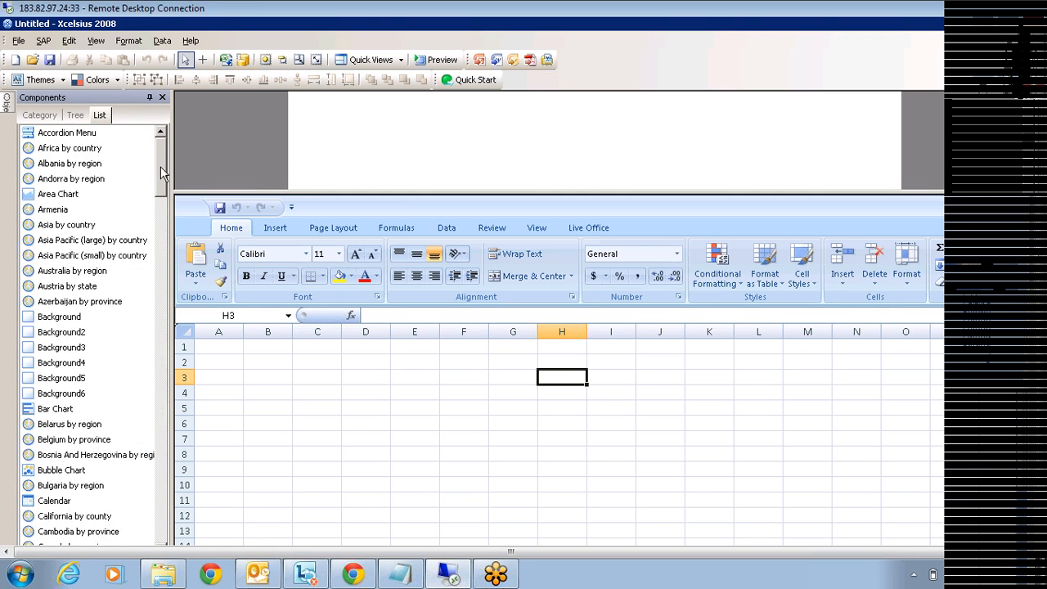
pyautogui.scroll(-5, 161, 172)
pyautogui.scroll(-20, 155, 262)
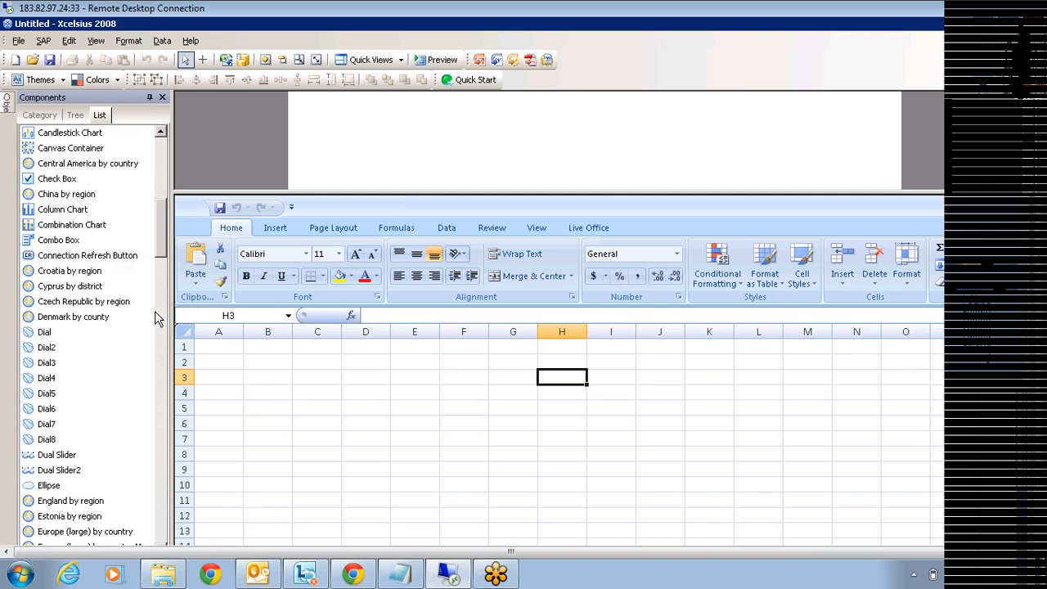
pyautogui.moveTo(167, 433); pyautogui.dragTo(155, 114)
pyautogui.click(36, 122)
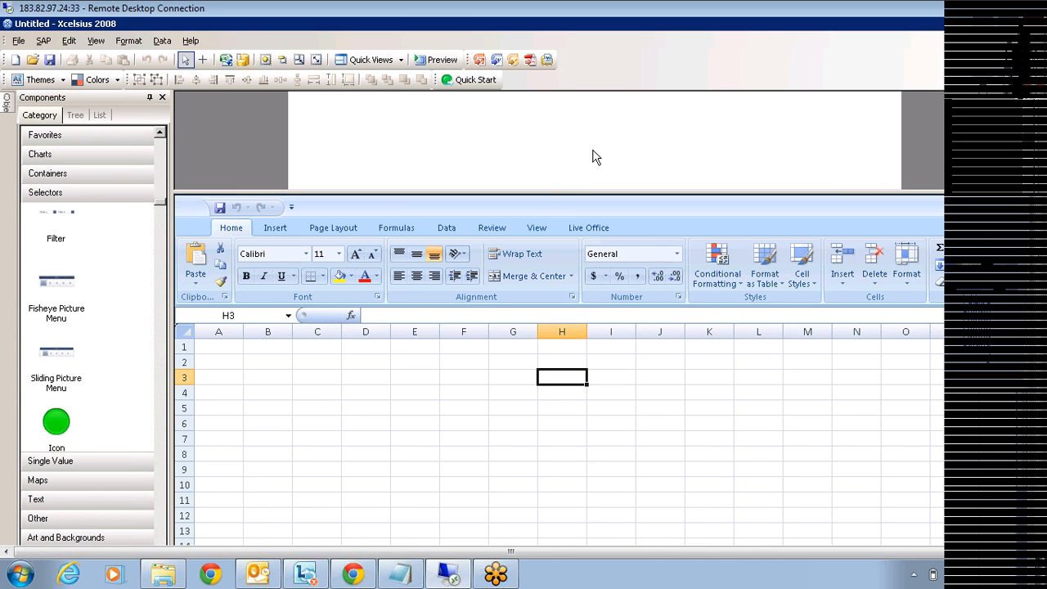
# Lower the divider between the canvas and the embedded spreadsheet to give the canvas more room
pyautogui.click(508, 390)
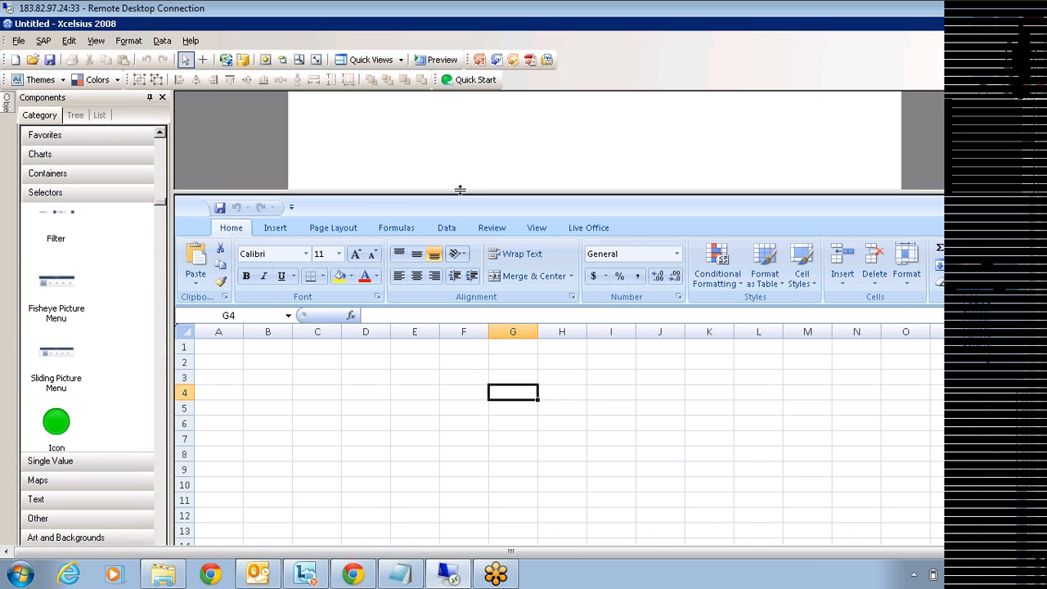
pyautogui.moveTo(463, 193); pyautogui.dragTo(457, 306)
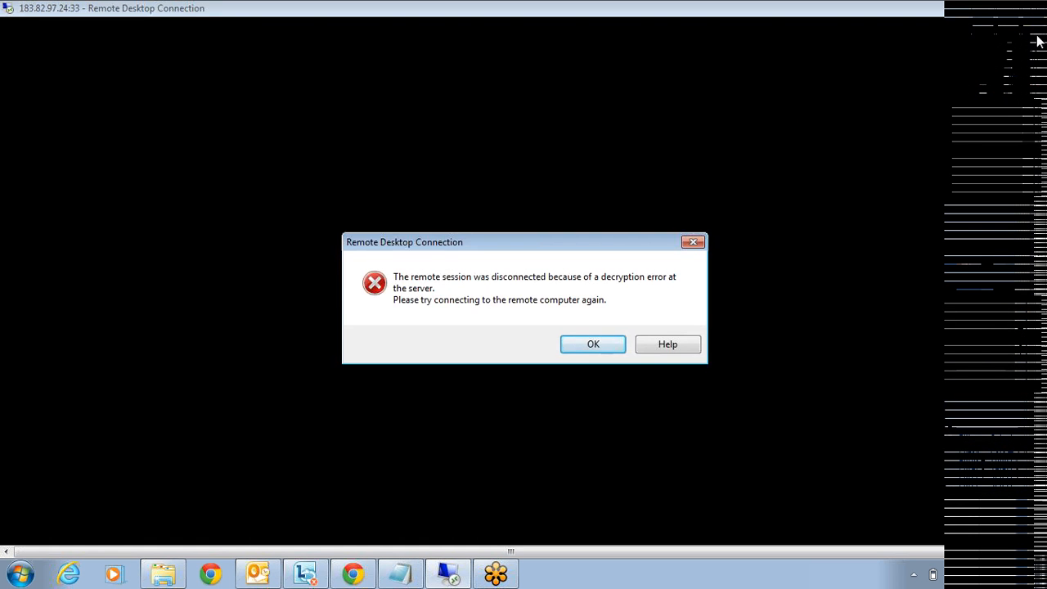
# Reconnect to the remote computer and log on to Windows Server 2003 by entering the account password
pyautogui.click(1037, 35)
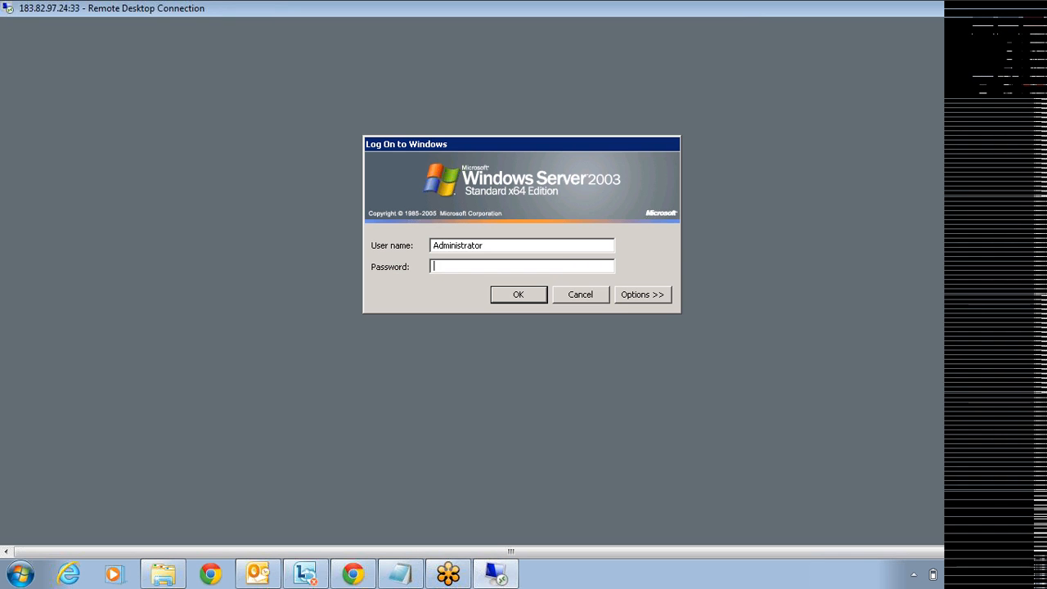
pyautogui.write('••')
pyautogui.write('•••••••')
pyautogui.press('Return')
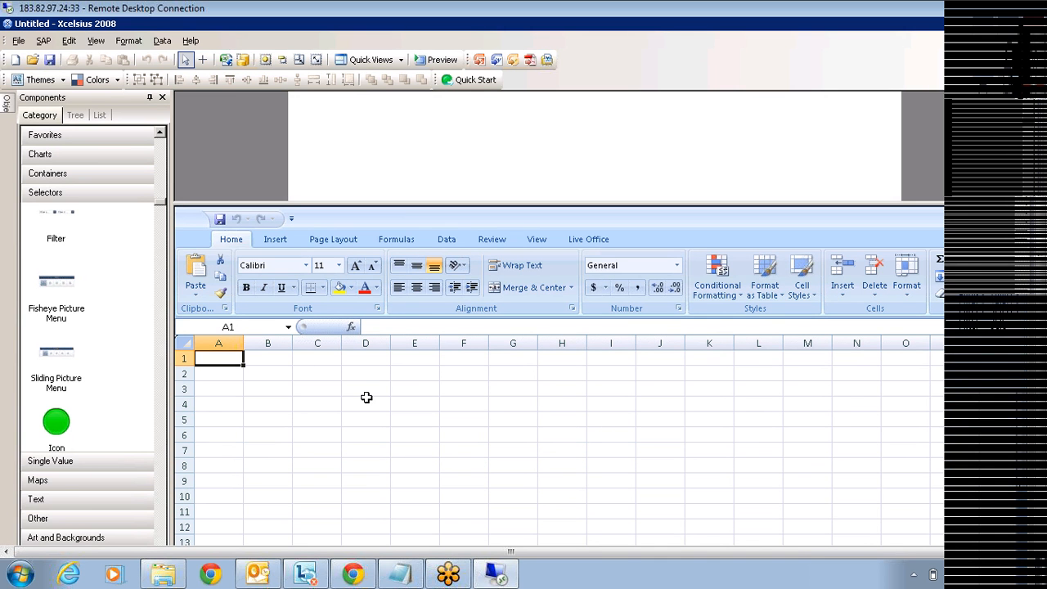
# Enter the column headers Country in A1 and Revenue in B1 of the embedded spreadsheet
pyautogui.write('Country')
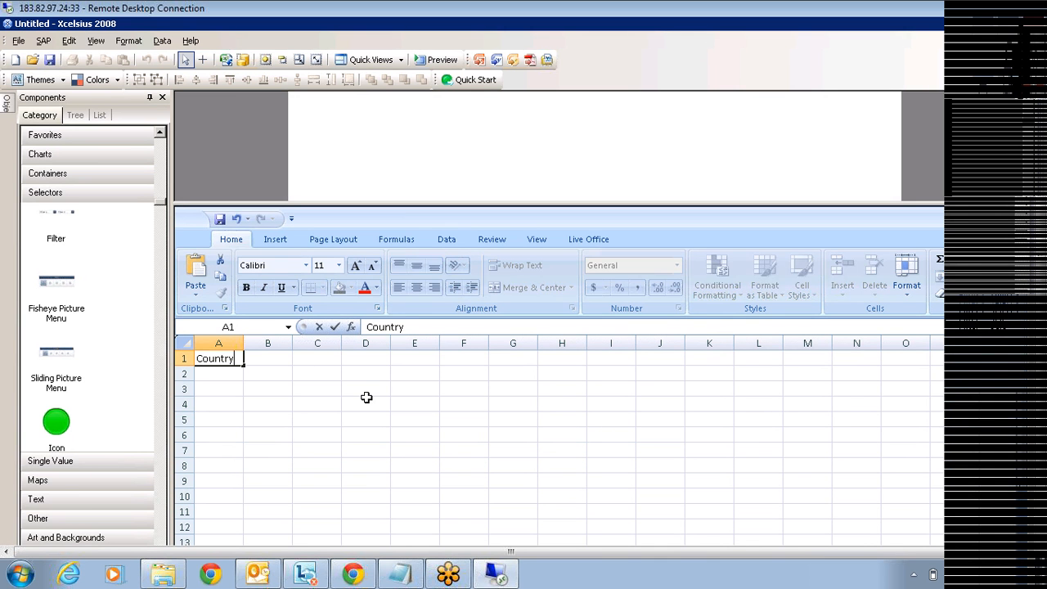
pyautogui.press('Tab')
pyautogui.write('Revenue')
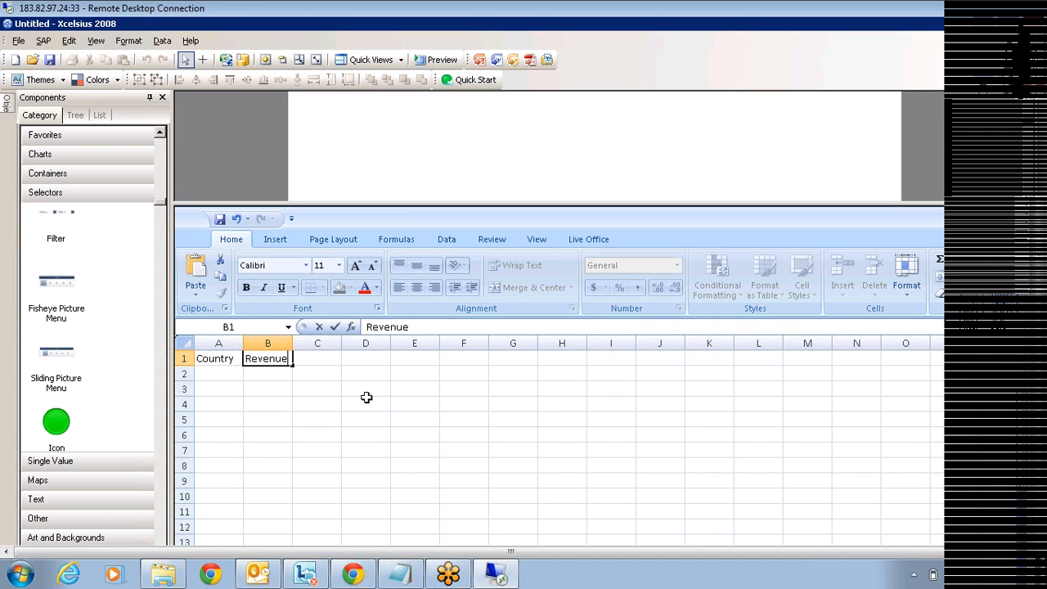
pyautogui.press('Return')
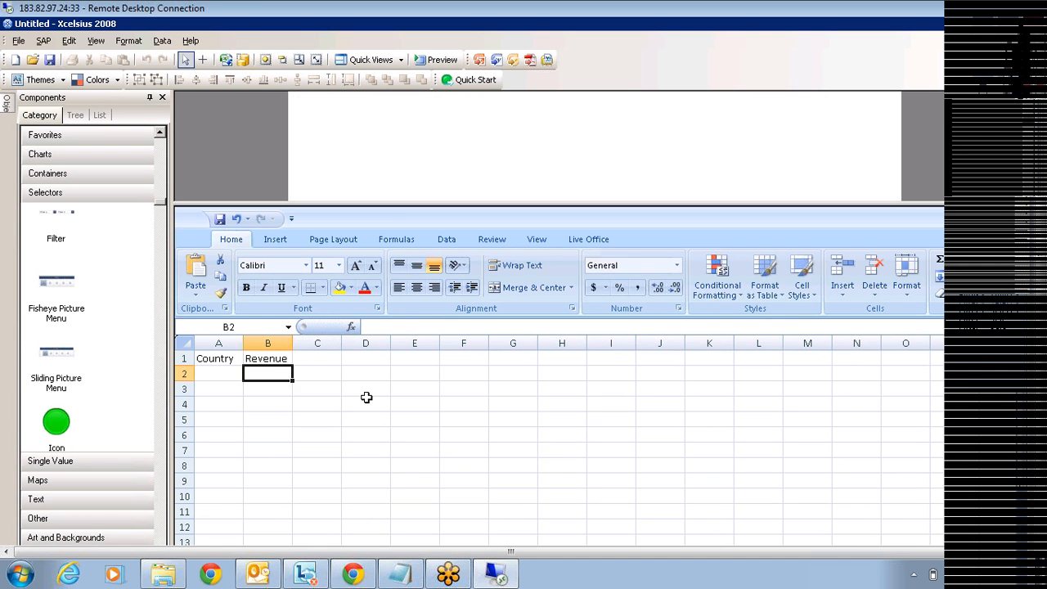
# Enter the first two data rows: USA with revenue 1000 in row 2 and India with revenue 4000 in row 3
pyautogui.write('USA')
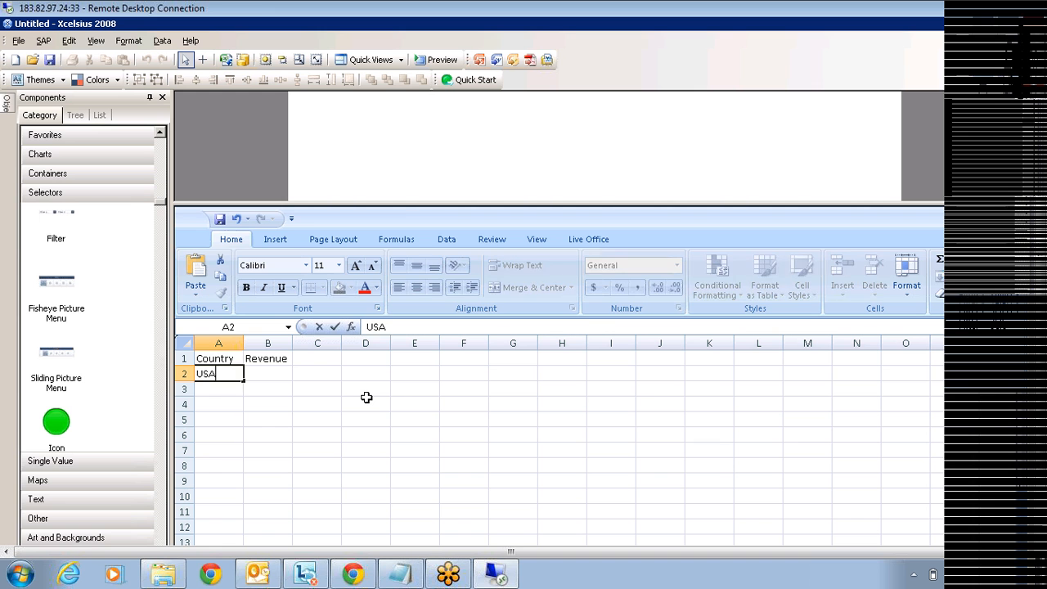
pyautogui.press('Tab')
pyautogui.write('1000')
pyautogui.press('Return')
pyautogui.press('Left')
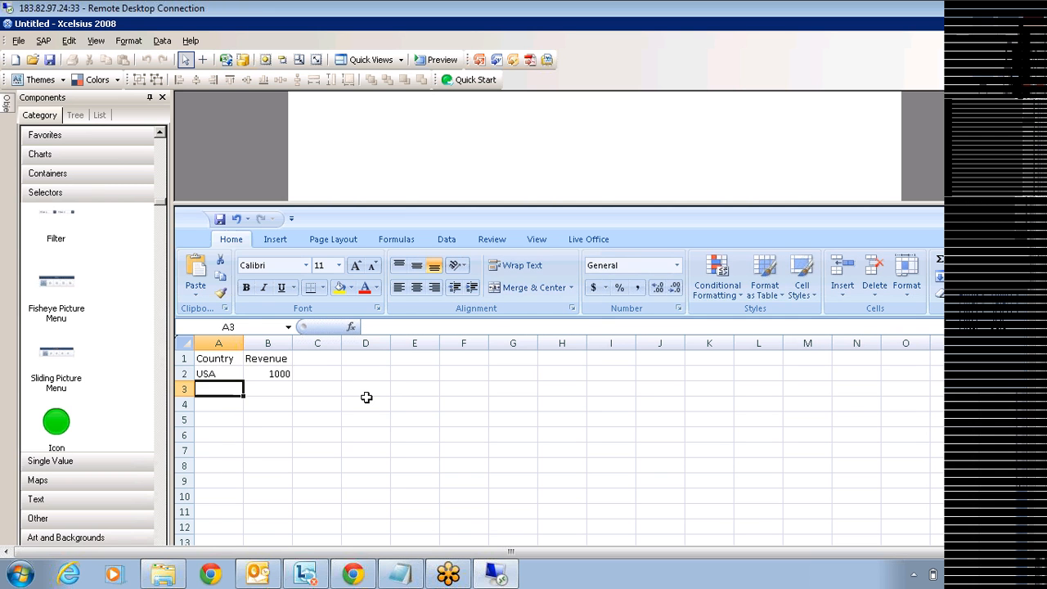
pyautogui.write('India')
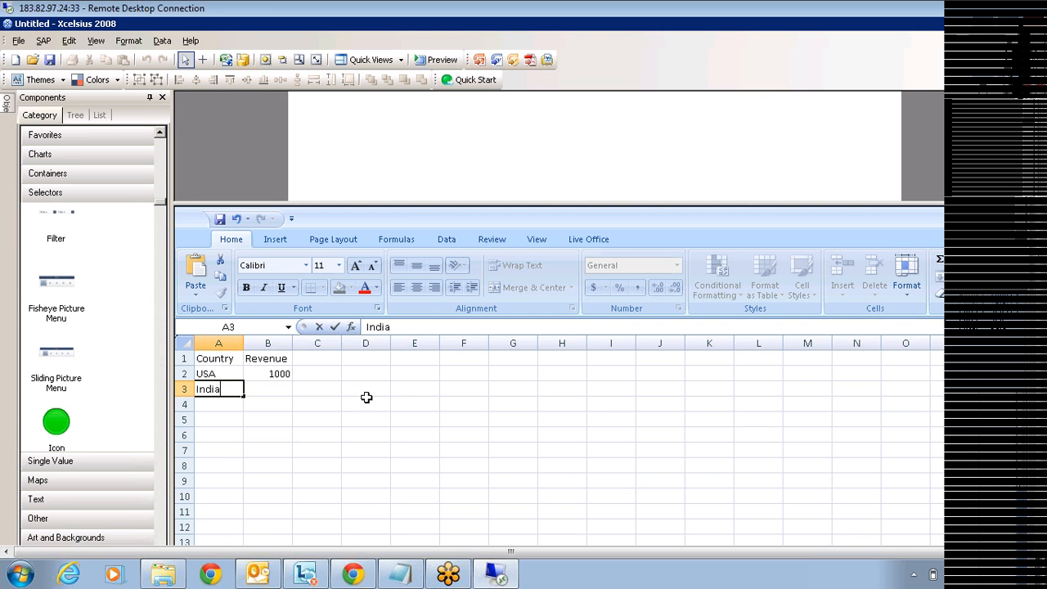
pyautogui.press('Tab')
pyautogui.write('4000')
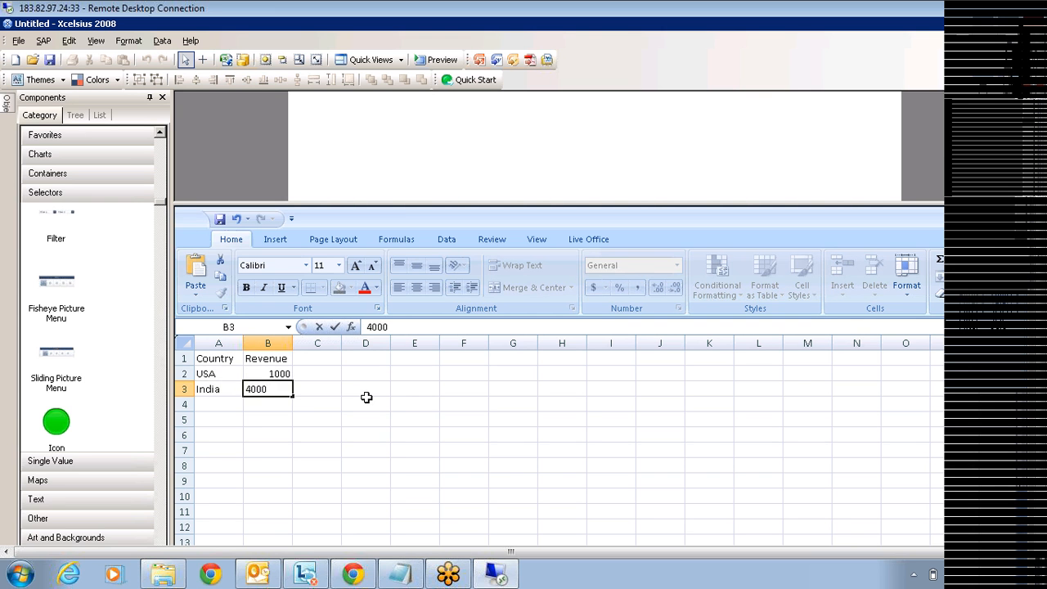
pyautogui.press('Down')
pyautogui.press('Left')
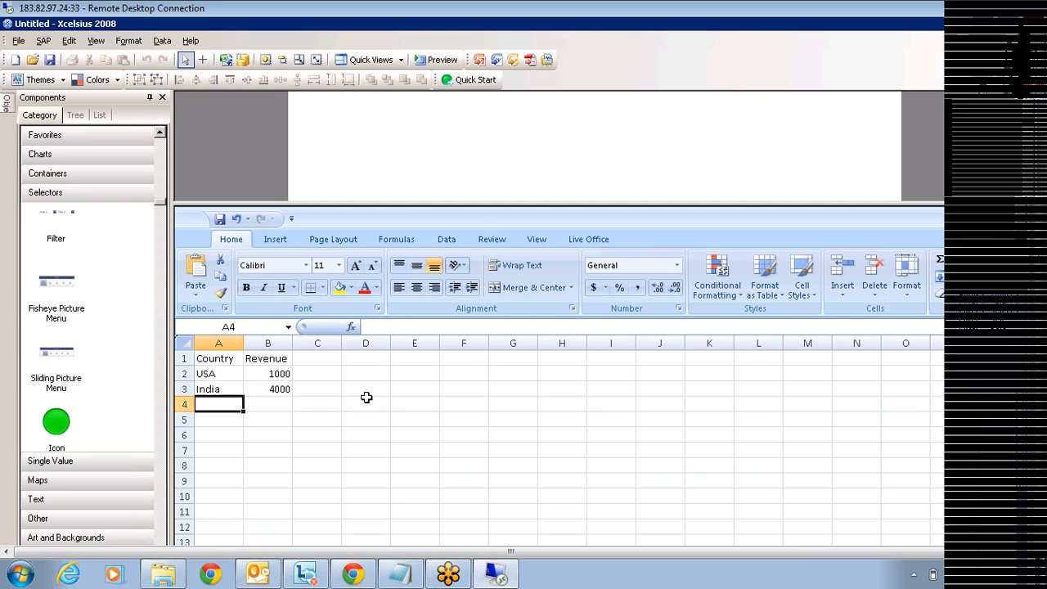
# Enter UK with revenue 3000 in row 4 of the embedded spreadsheet
pyautogui.write('UK')
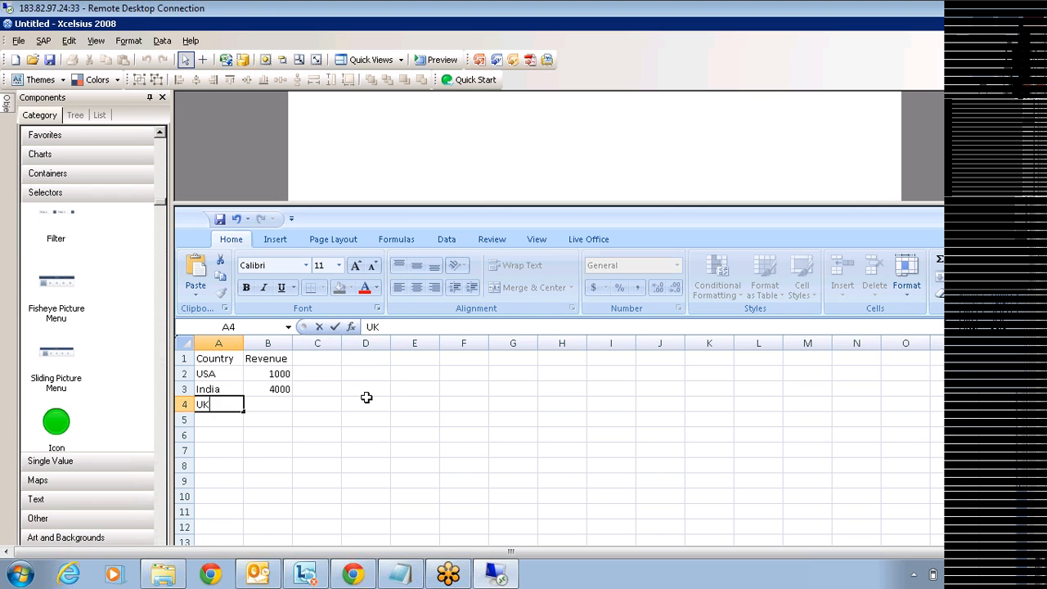
pyautogui.press('Tab')
pyautogui.write('3000')
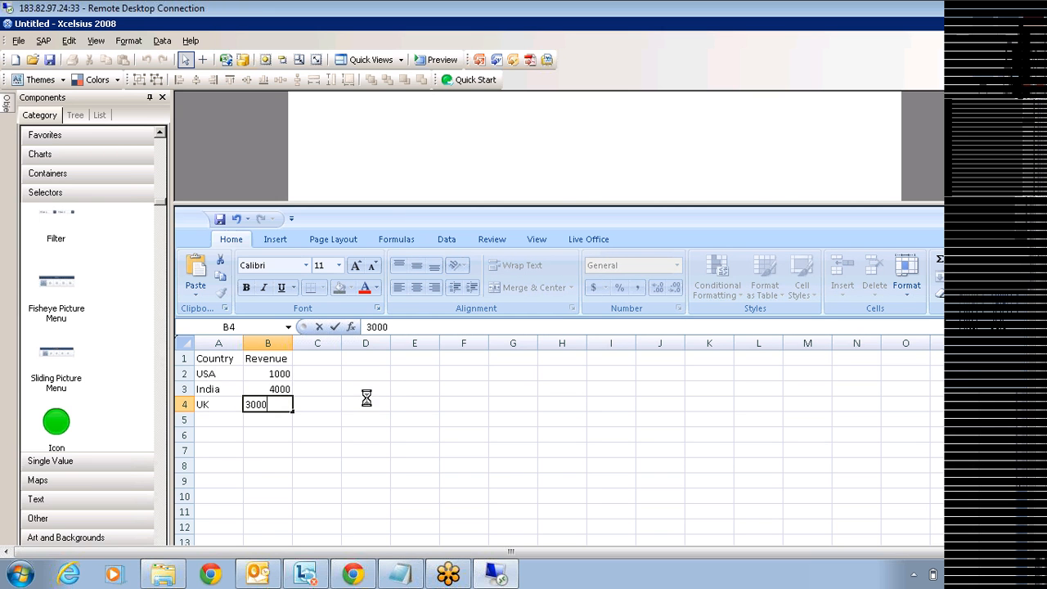
pyautogui.click(367, 397)
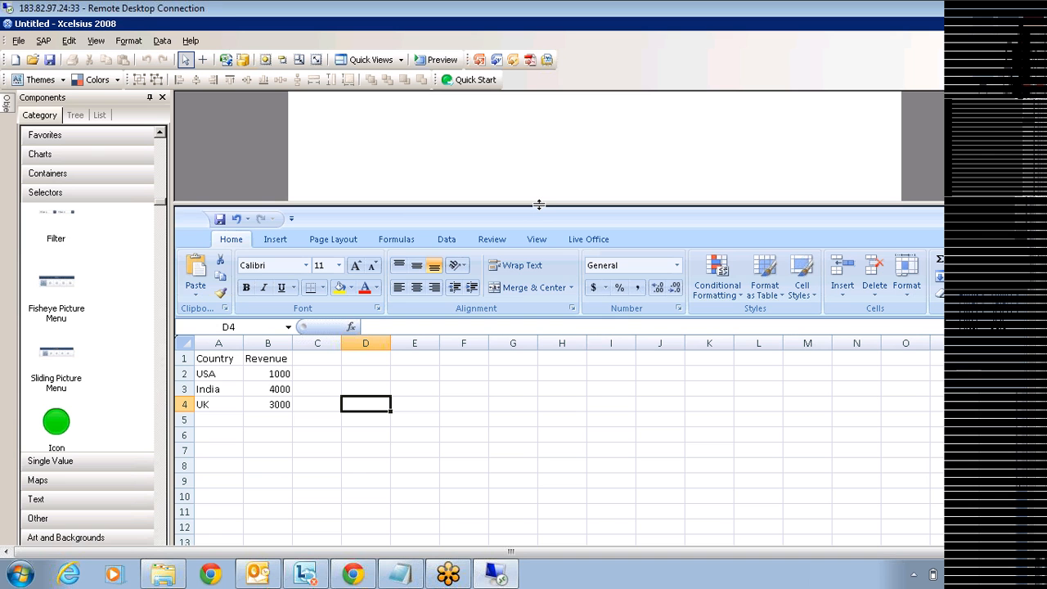
# Give the canvas more height above the spreadsheet, and make the header cells A1:B1 bold
pyautogui.moveTo(539, 204); pyautogui.dragTo(542, 259)
pyautogui.moveTo(234, 417); pyautogui.dragTo(266, 414)
pyautogui.hotkey('ctrl', 'b')
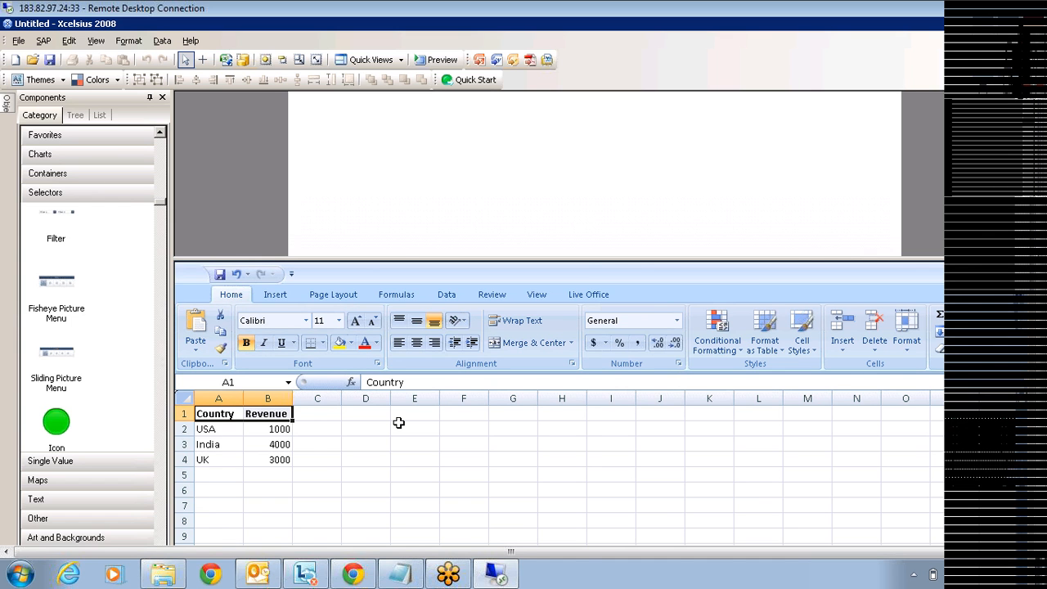
# Place a Column Chart on the canvas and shrink the spreadsheet area until the whole chart is visible
pyautogui.click(43, 155)
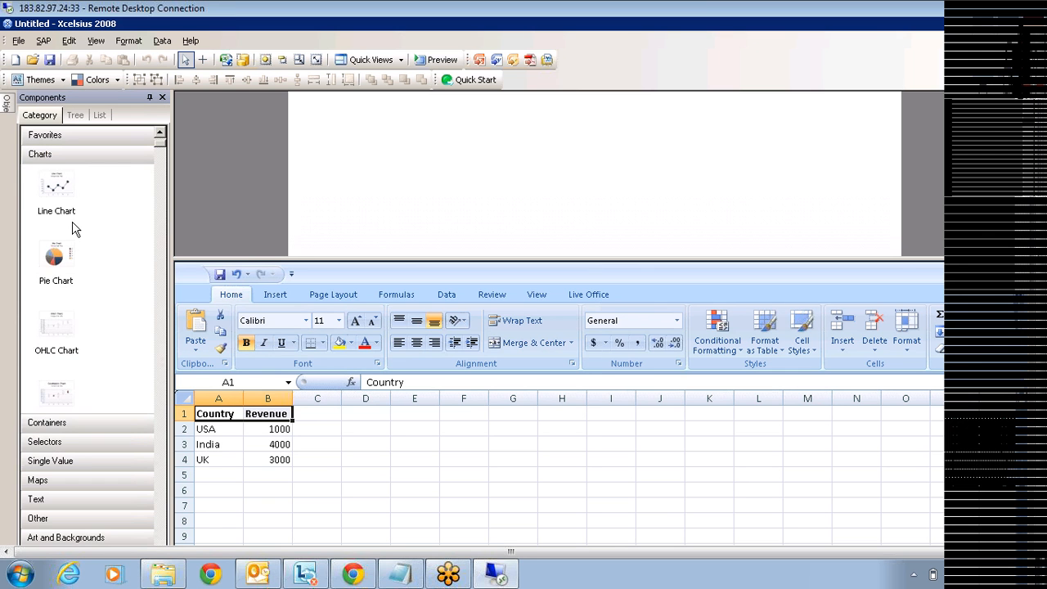
pyautogui.click(57, 336)
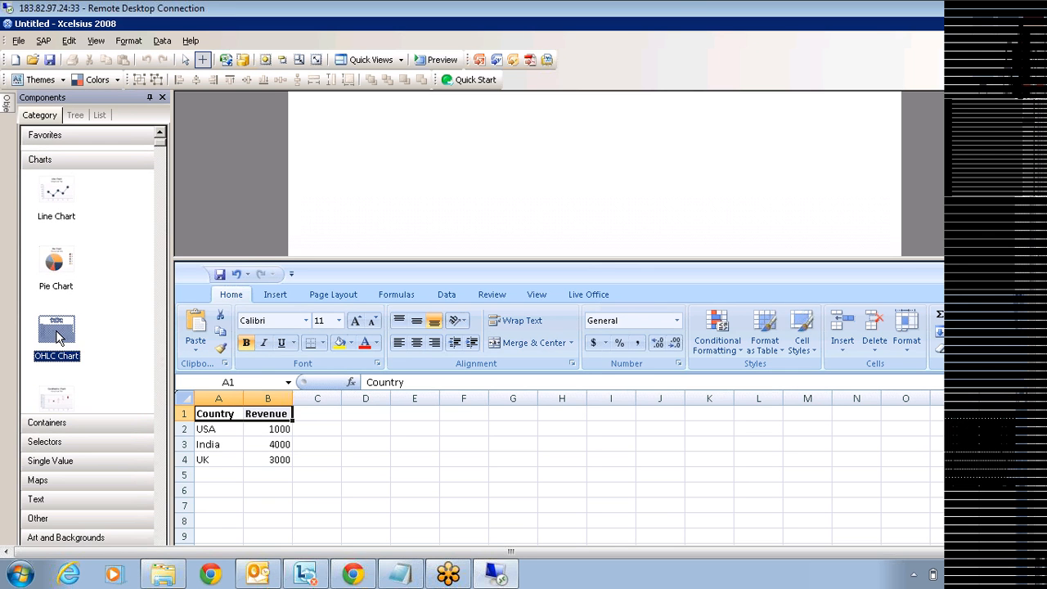
pyautogui.scroll(-2, 57, 335)
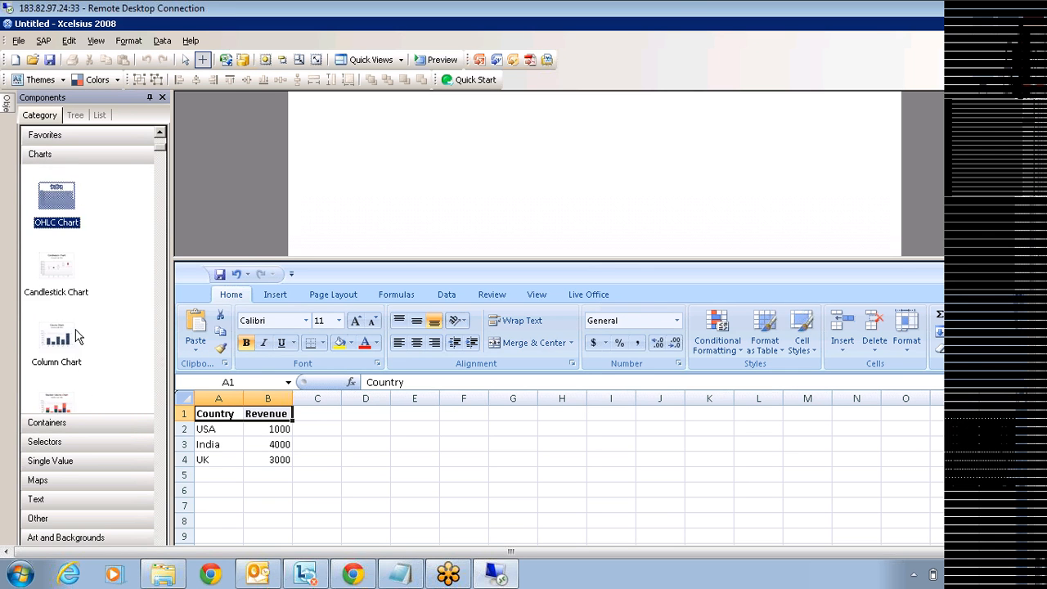
pyautogui.click(59, 347)
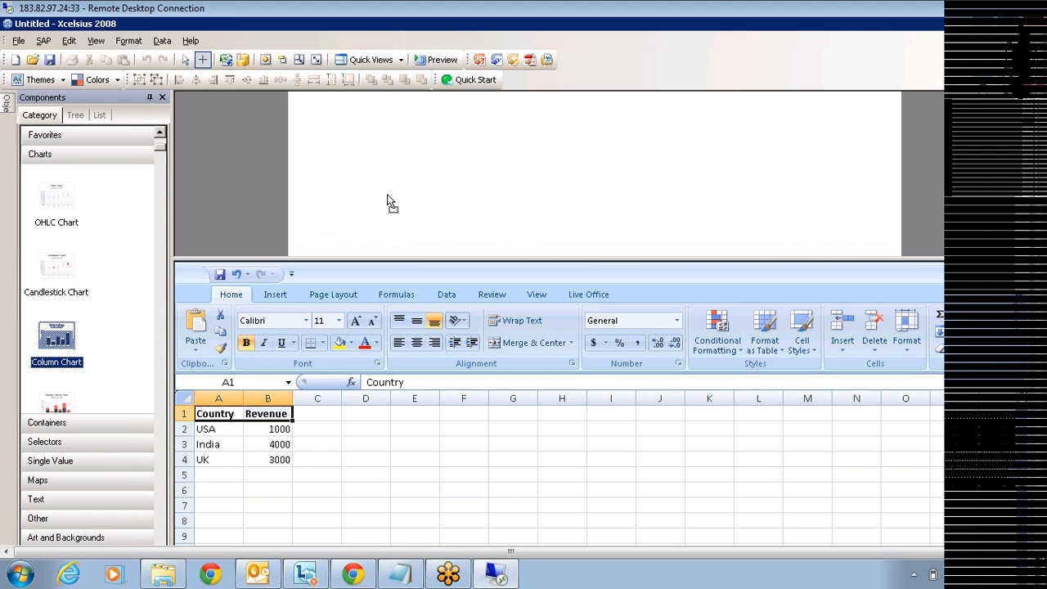
pyautogui.click(444, 122)
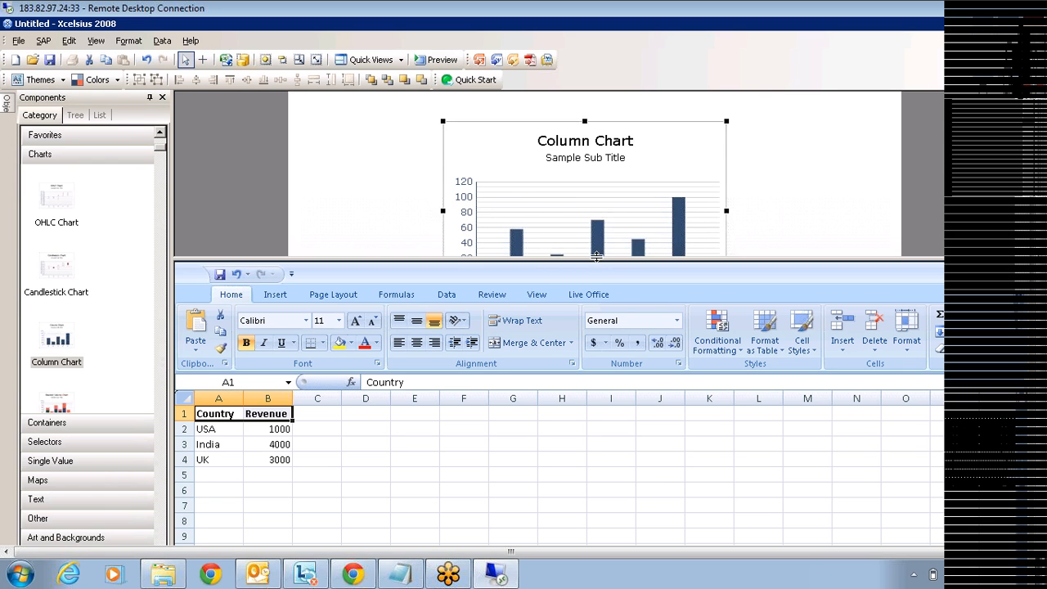
pyautogui.moveTo(596, 258); pyautogui.dragTo(604, 382)
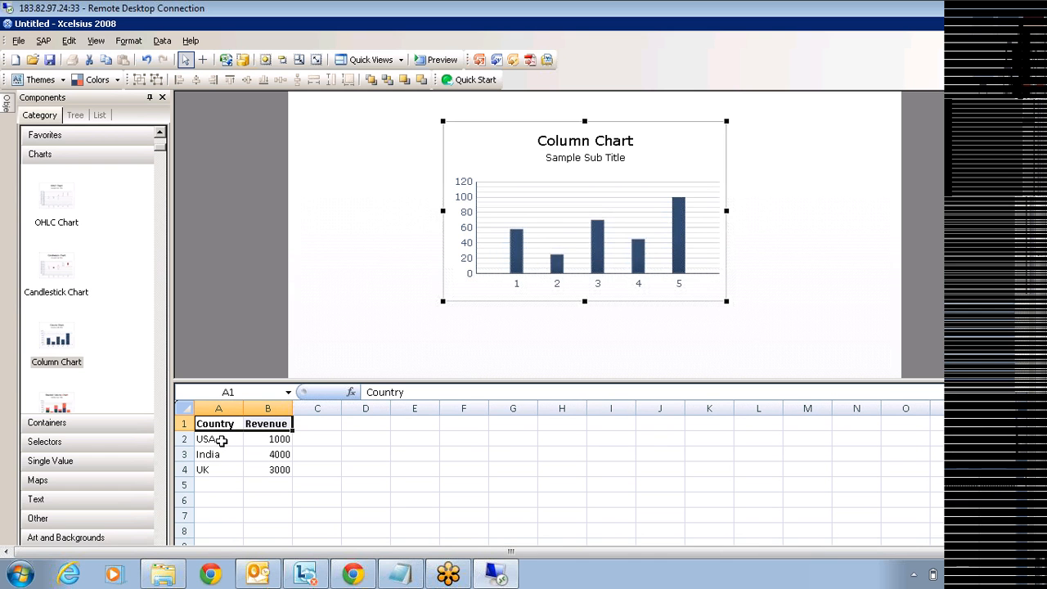
# Open the properties of the column chart, leaving its title unlinked to any cell range
pyautogui.moveTo(219, 440); pyautogui.dragTo(273, 479)
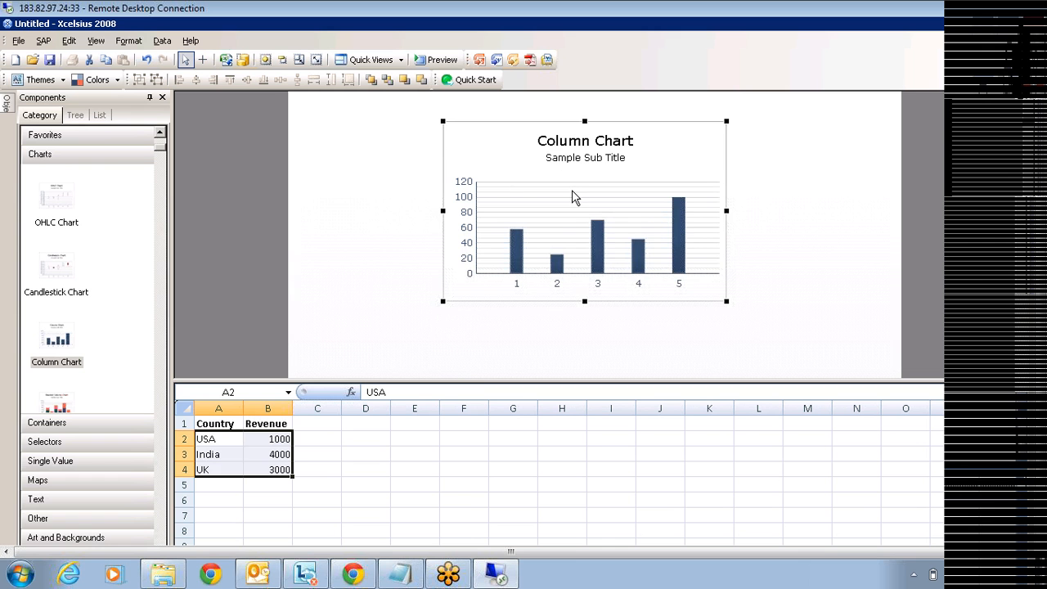
pyautogui.rightClick(507, 153)
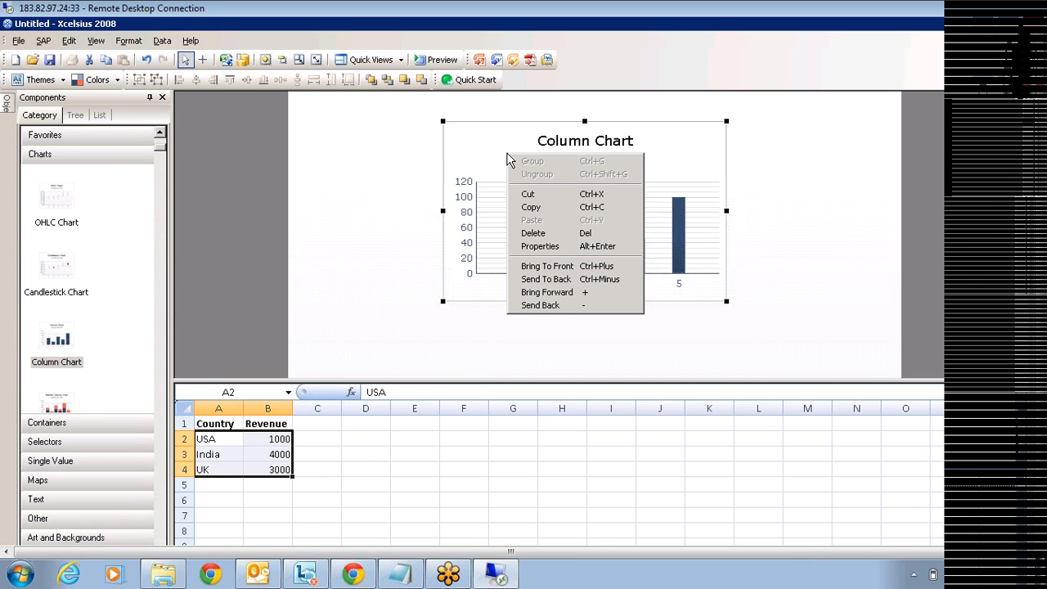
pyautogui.click(546, 247)
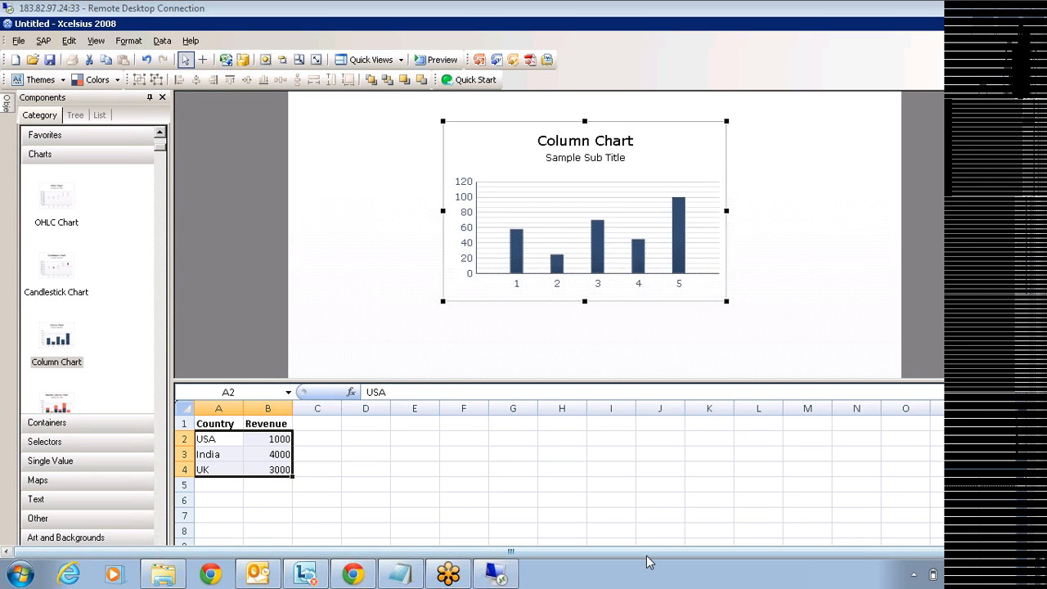
pyautogui.click(1025, 229)
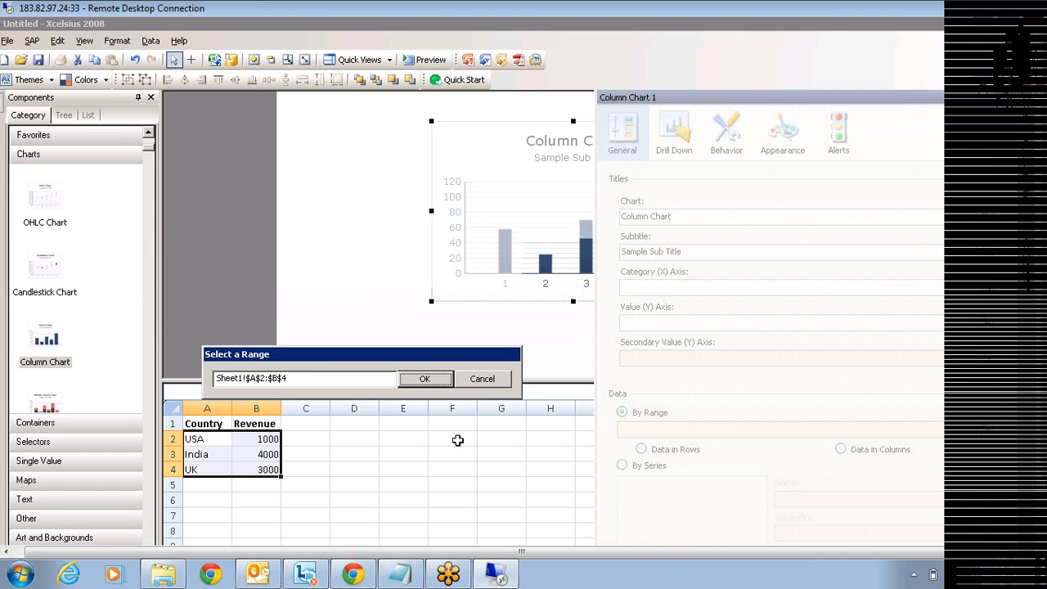
pyautogui.click(488, 382)
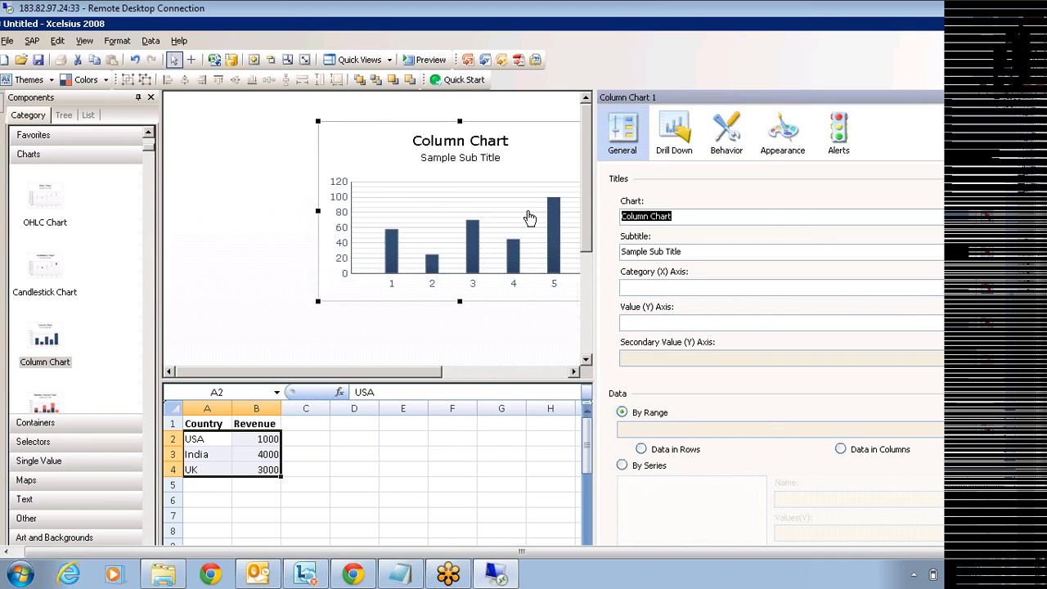
# Set the chart title to "Revenue By Country" and clear the sample subtitle
pyautogui.write('Revenue By Co')
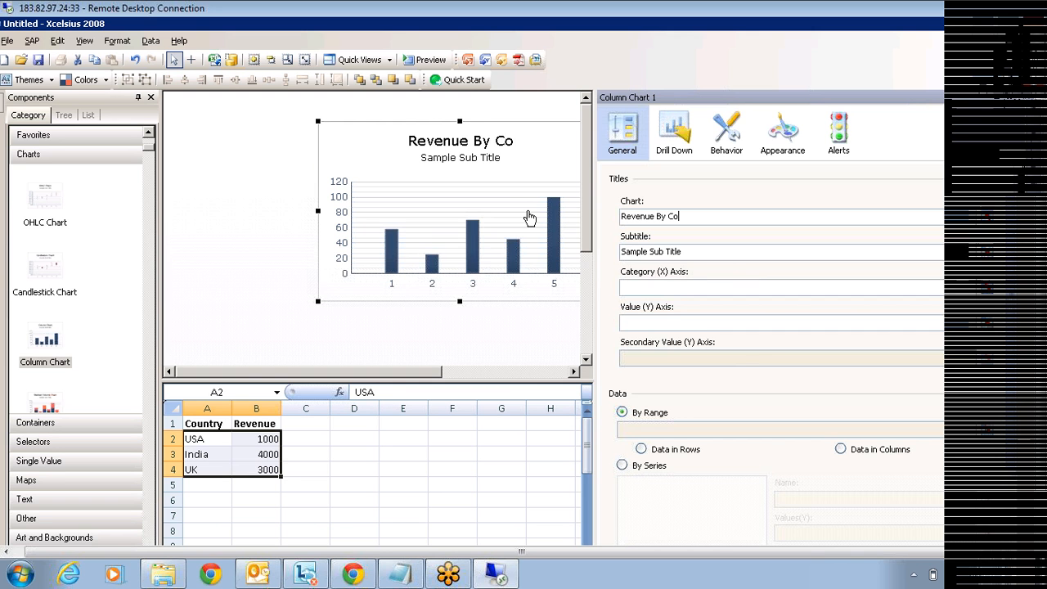
pyautogui.write('untu')
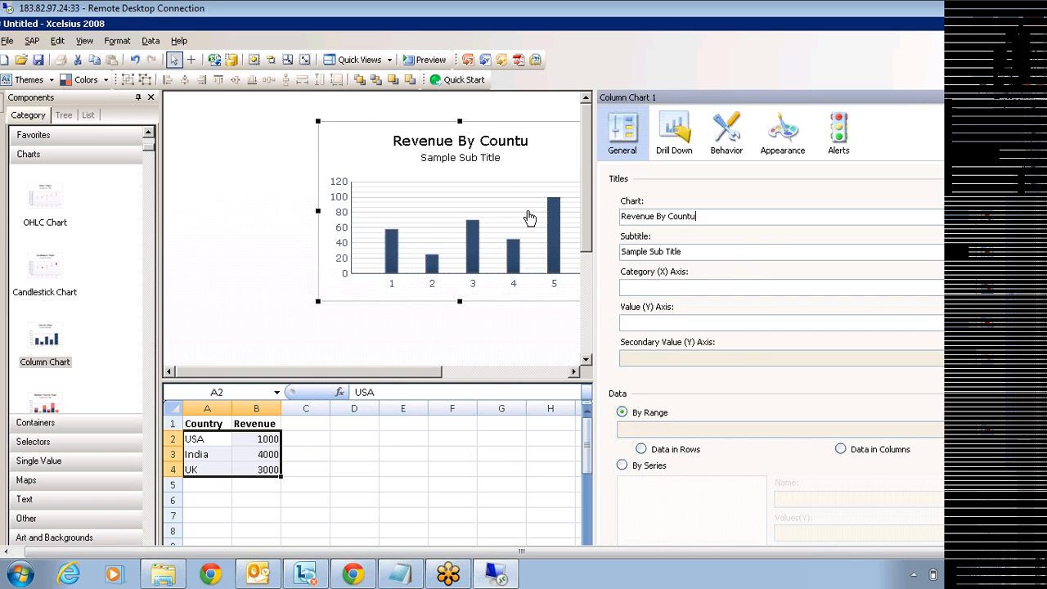
pyautogui.press('BackSpace')
pyautogui.write('ru')
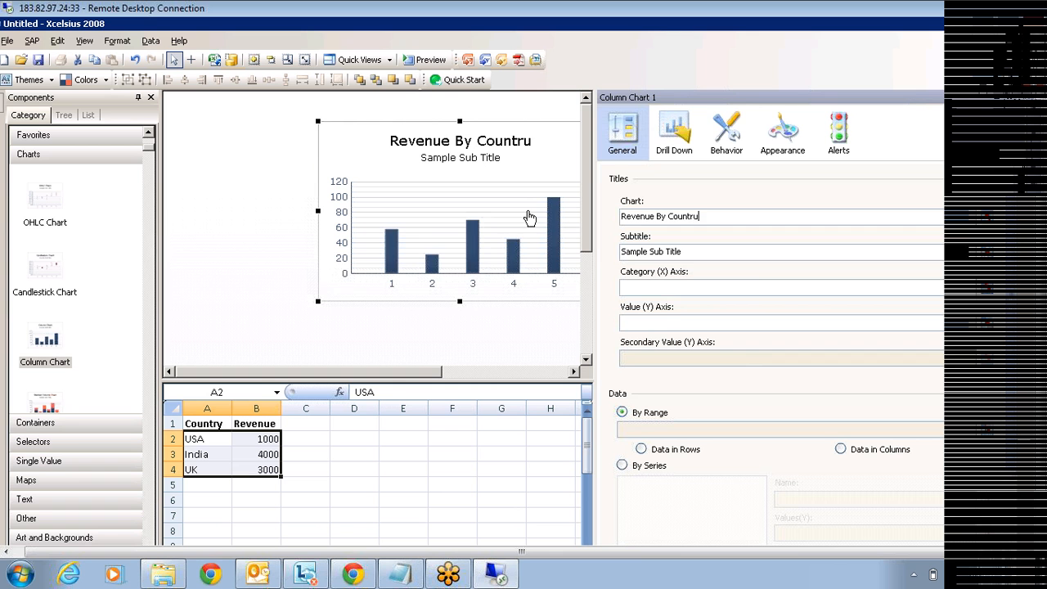
pyautogui.press('BackSpace')
pyautogui.write('y')
pyautogui.click(695, 251)
pyautogui.moveTo(695, 252); pyautogui.dragTo(497, 260)
pyautogui.press('Delete')
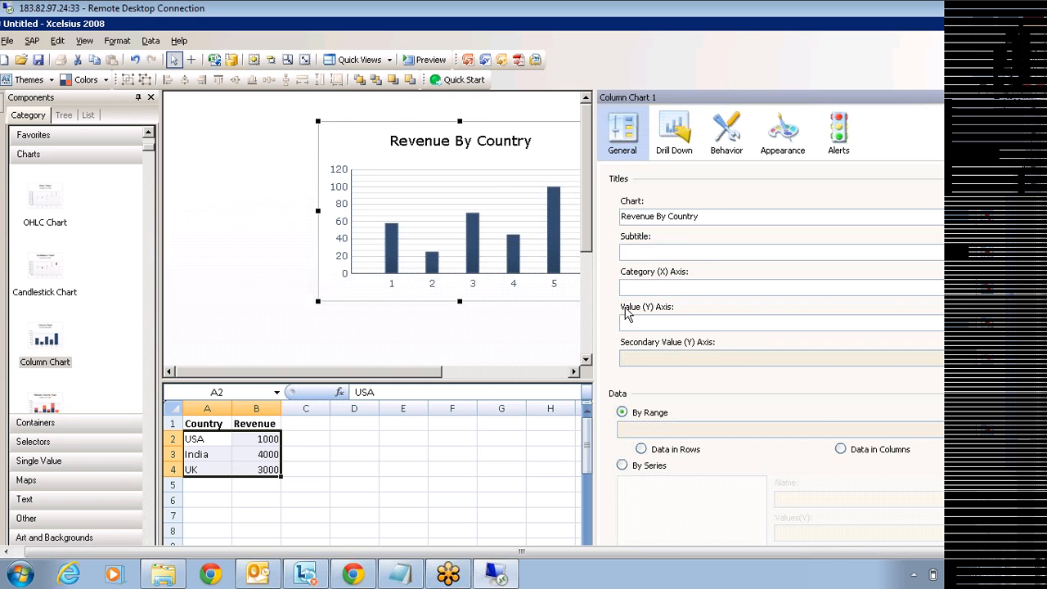
# Link the chart's data by range to the revenue cells B2:B4 on Sheet1, with the data in columns
pyautogui.click(842, 451)
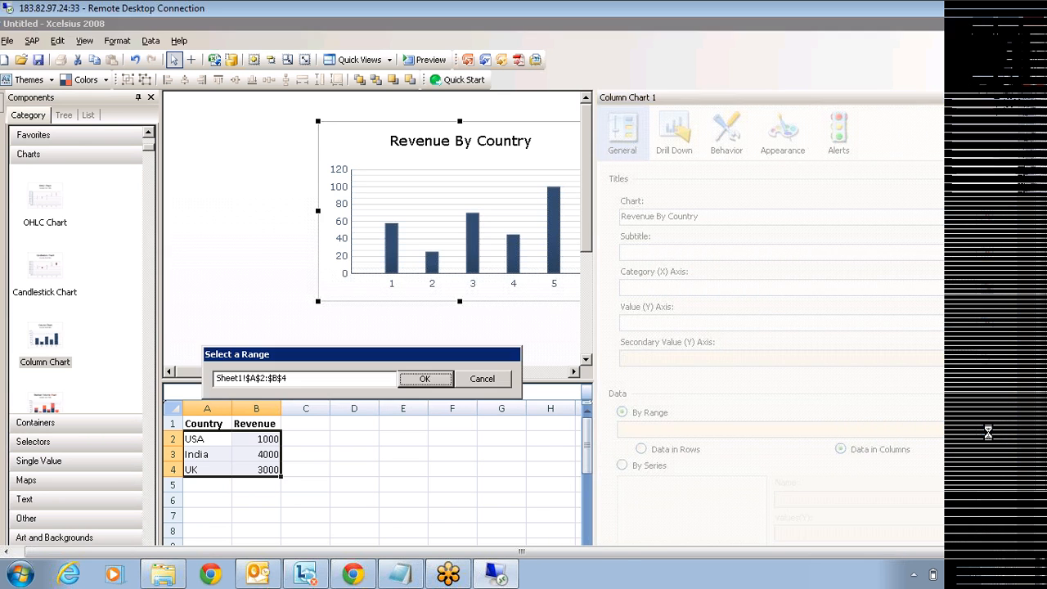
pyautogui.moveTo(269, 435); pyautogui.dragTo(266, 472)
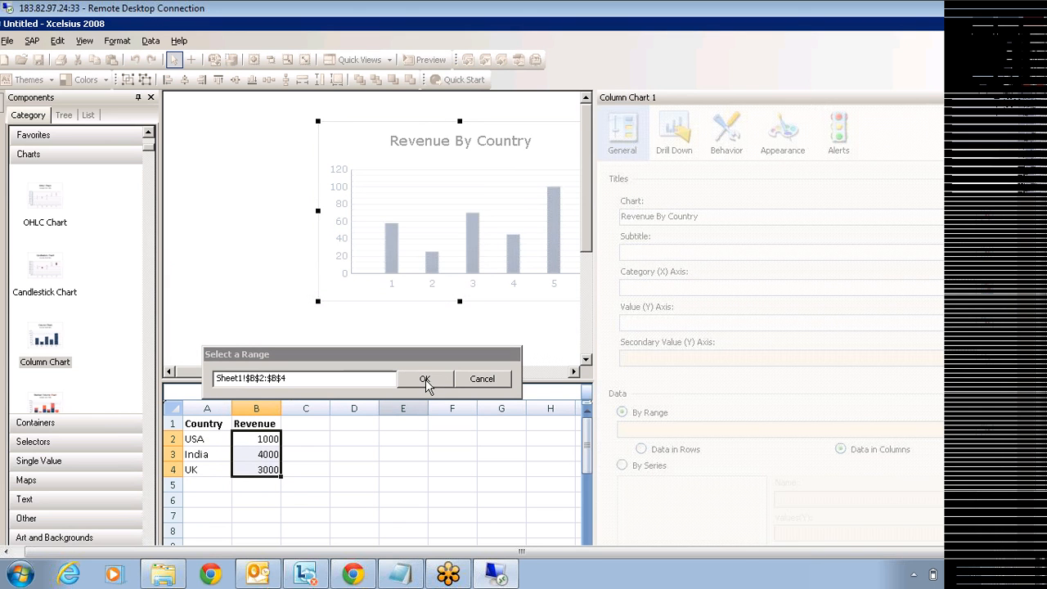
pyautogui.click(424, 380)
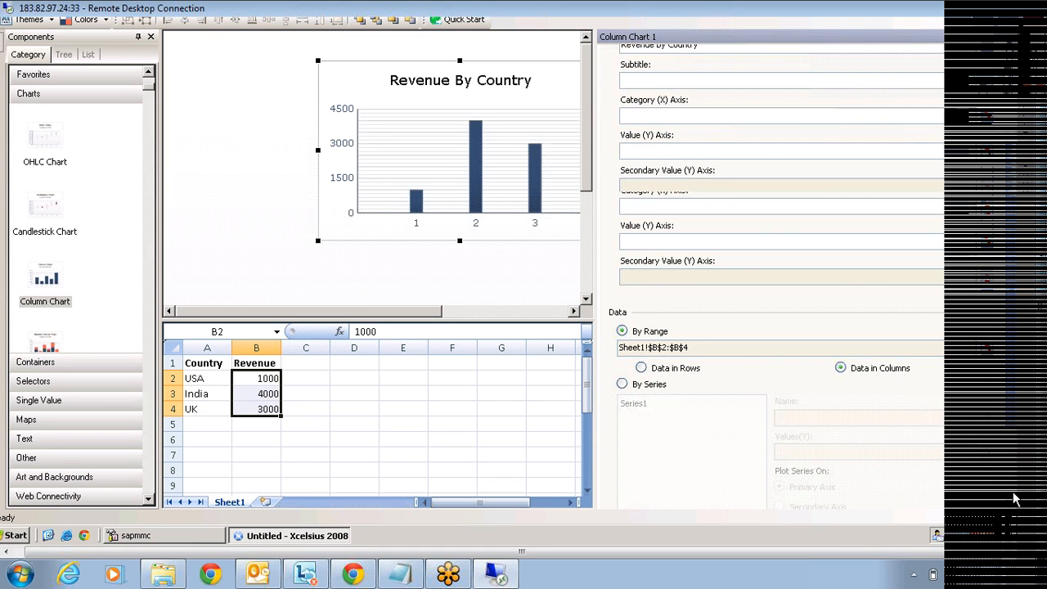
# Switch the chart data to By Series and link the category labels to the country cells A2:A4
pyautogui.click(622, 293)
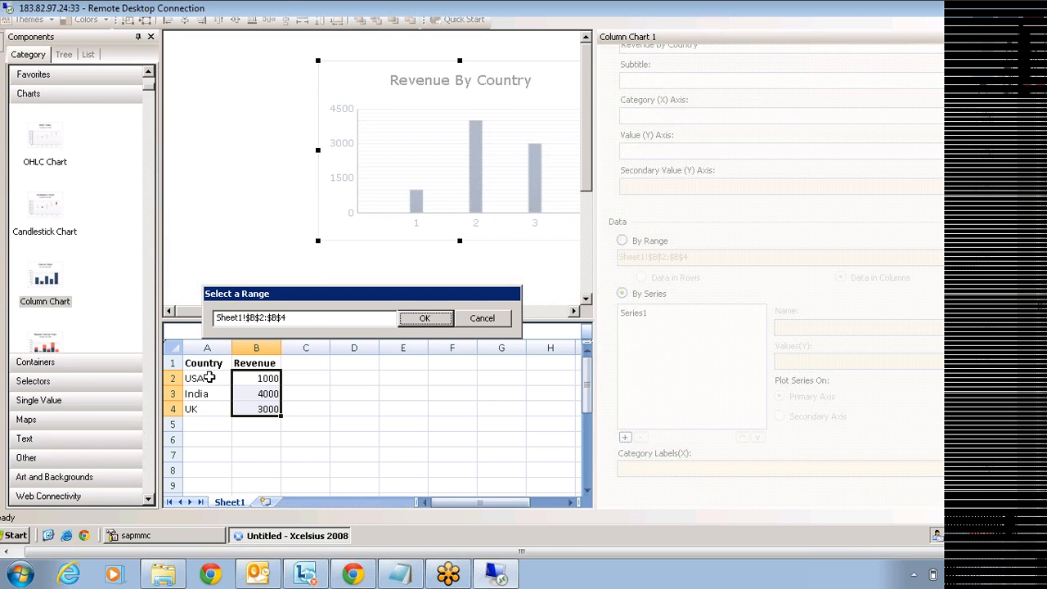
pyautogui.moveTo(209, 377); pyautogui.dragTo(200, 409)
pyautogui.press('Return')
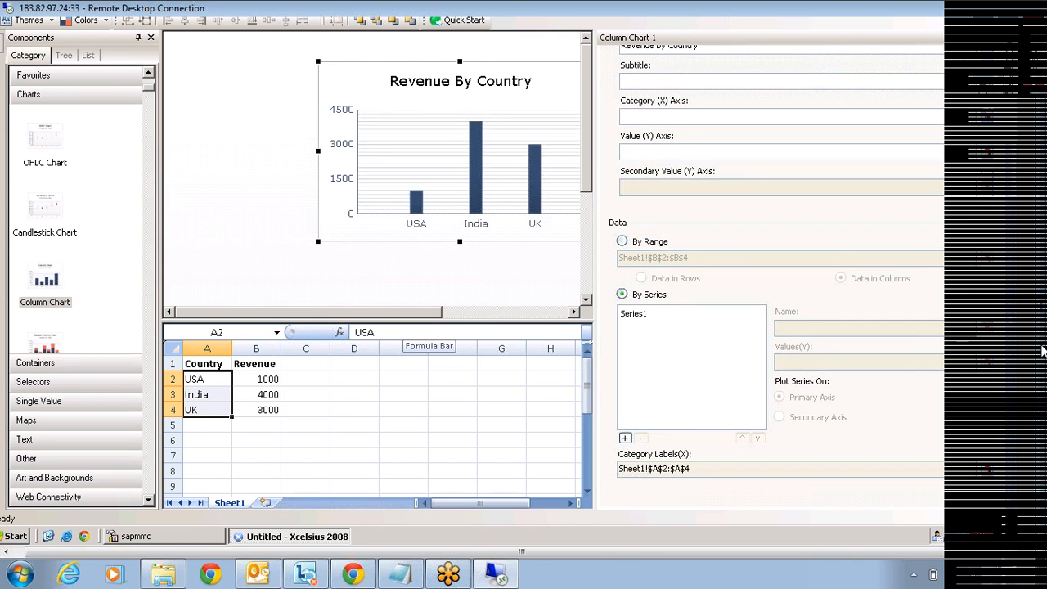
# Turn off the major and minor horizontal gridlines in the chart's axes appearance settings, and deselect the chart
pyautogui.moveTo(1043, 352); pyautogui.dragTo(1043, 301)
pyautogui.moveTo(414, 372); pyautogui.dragTo(478, 375)
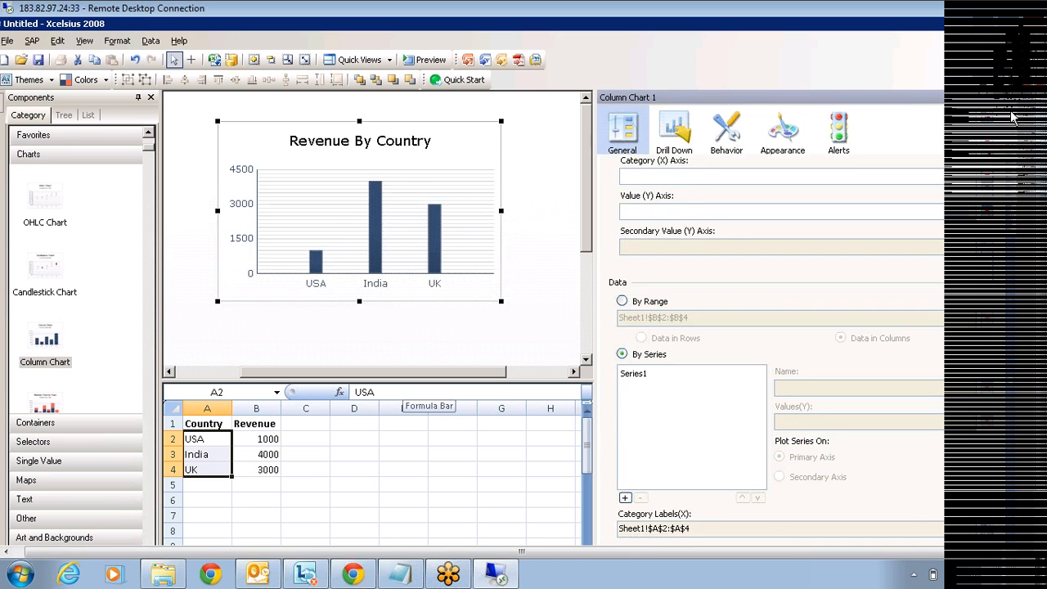
pyautogui.click(783, 152)
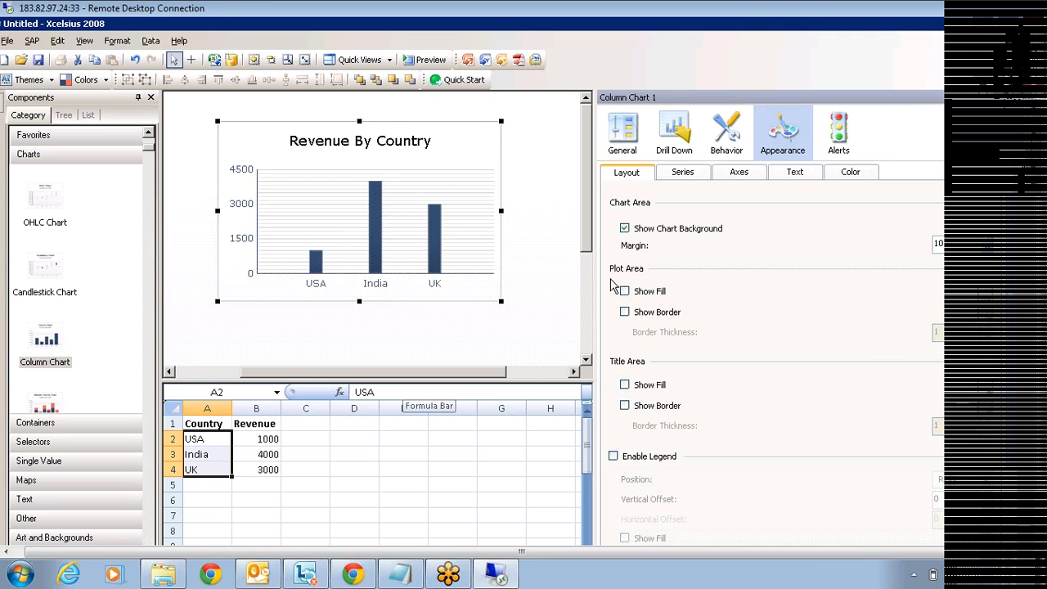
pyautogui.click(701, 177)
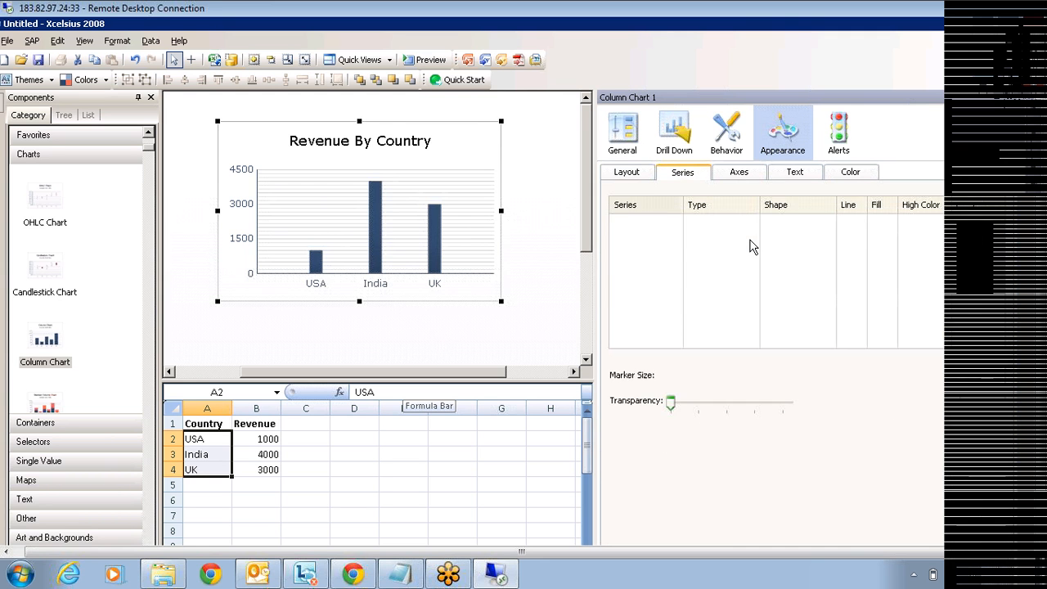
pyautogui.click(738, 174)
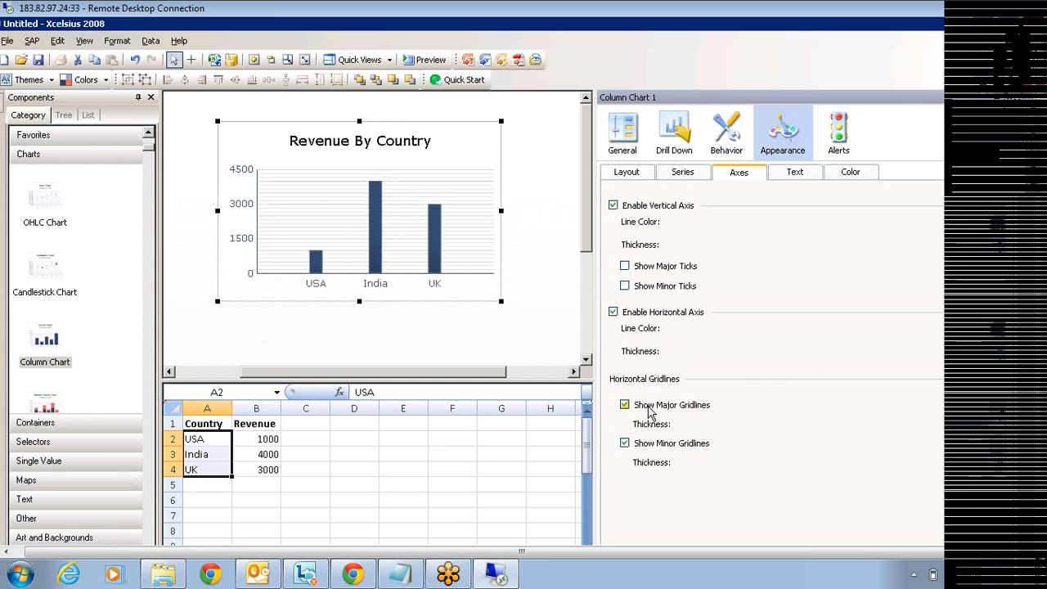
pyautogui.click(625, 405)
pyautogui.click(625, 444)
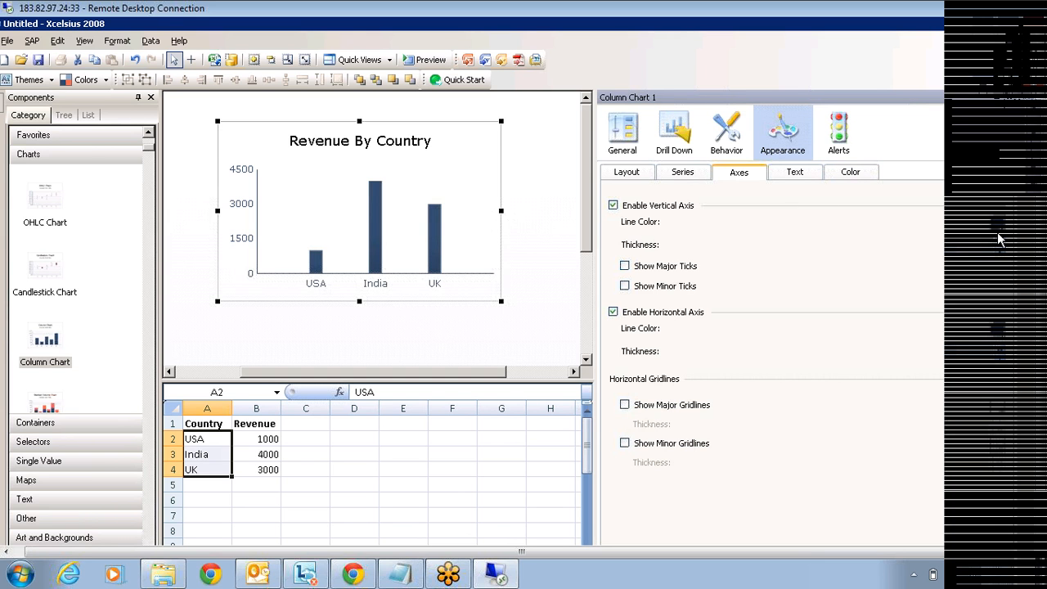
pyautogui.click(530, 259)
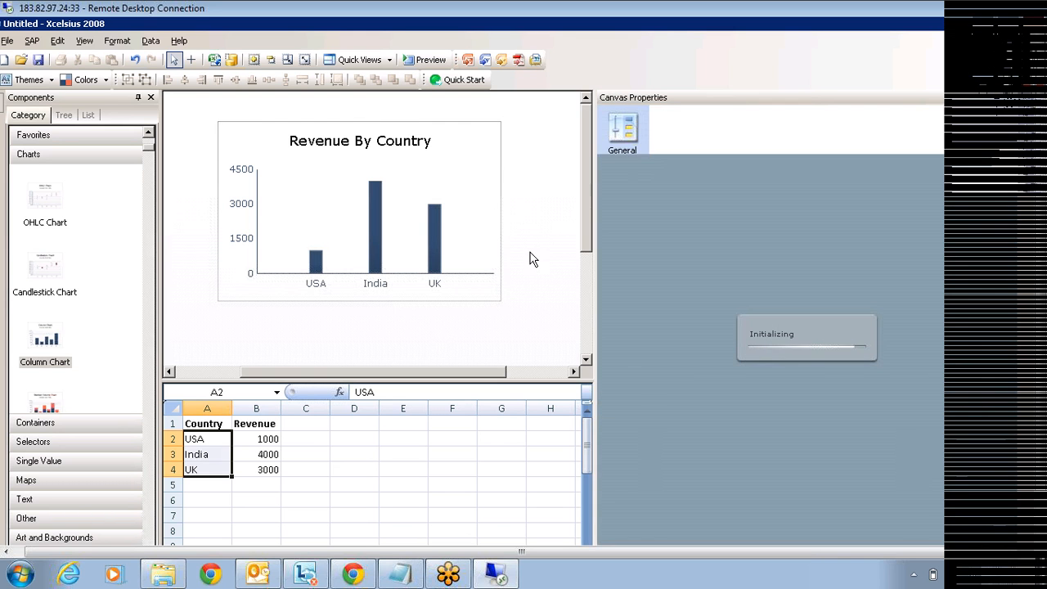
# Fit the canvas to the Revenue By Country chart and enlarge it slightly to leave a margin around the chart
pyautogui.click(999, 97)
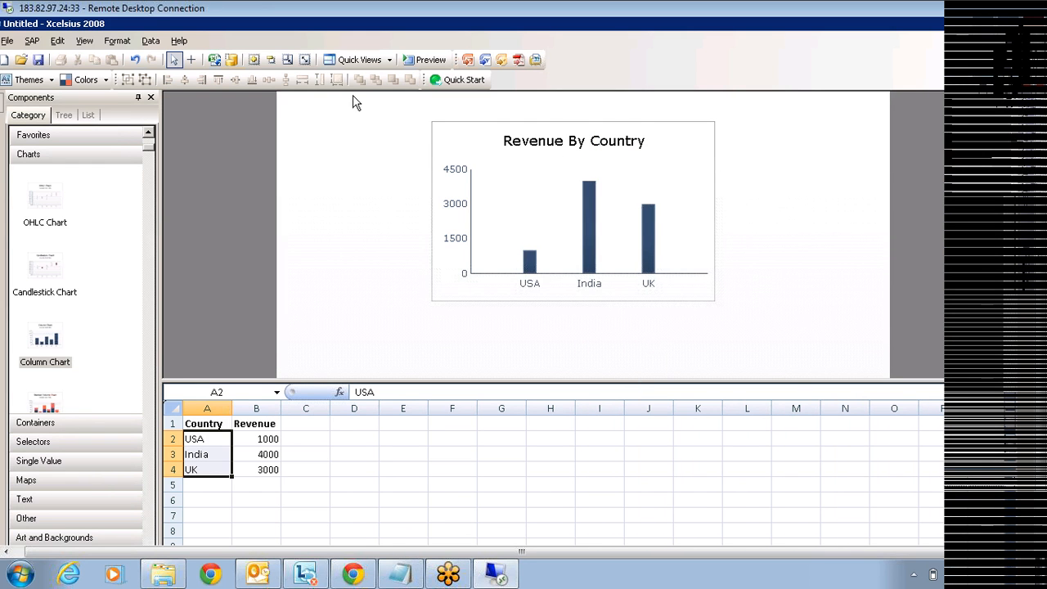
pyautogui.click(287, 63)
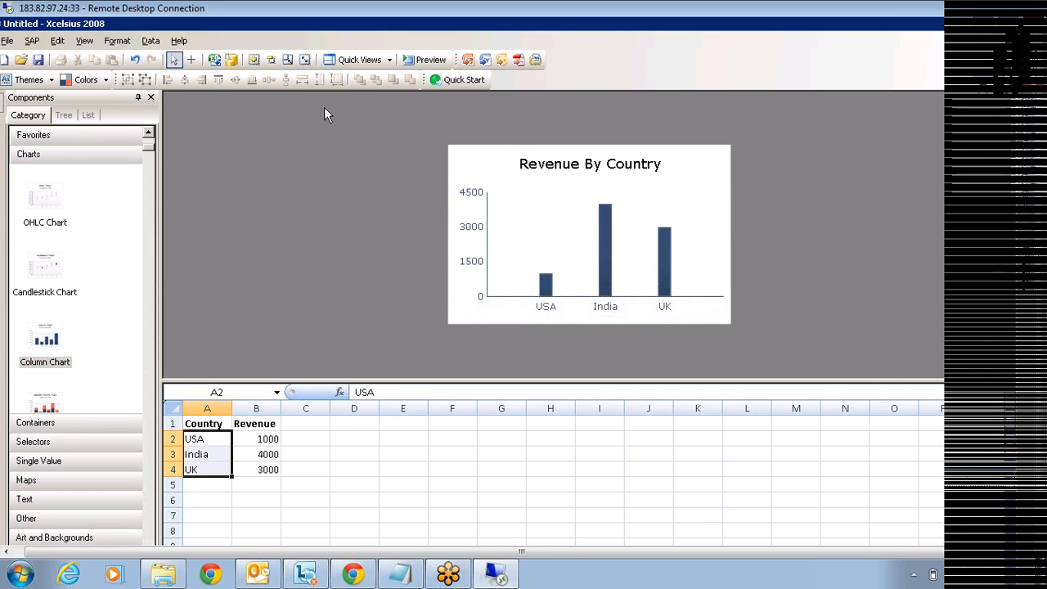
pyautogui.click(254, 61)
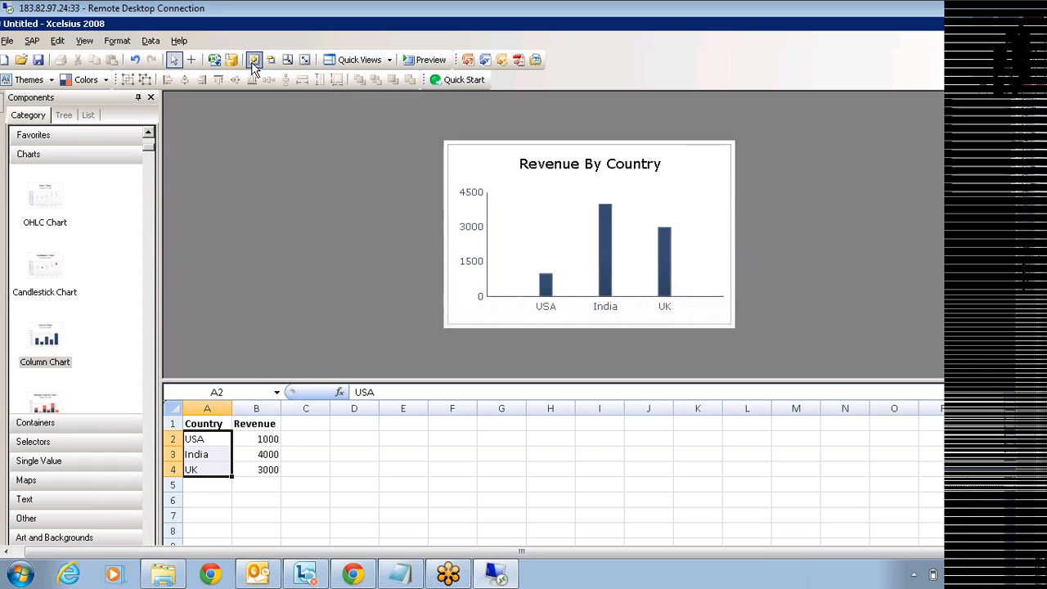
pyautogui.click(253, 65)
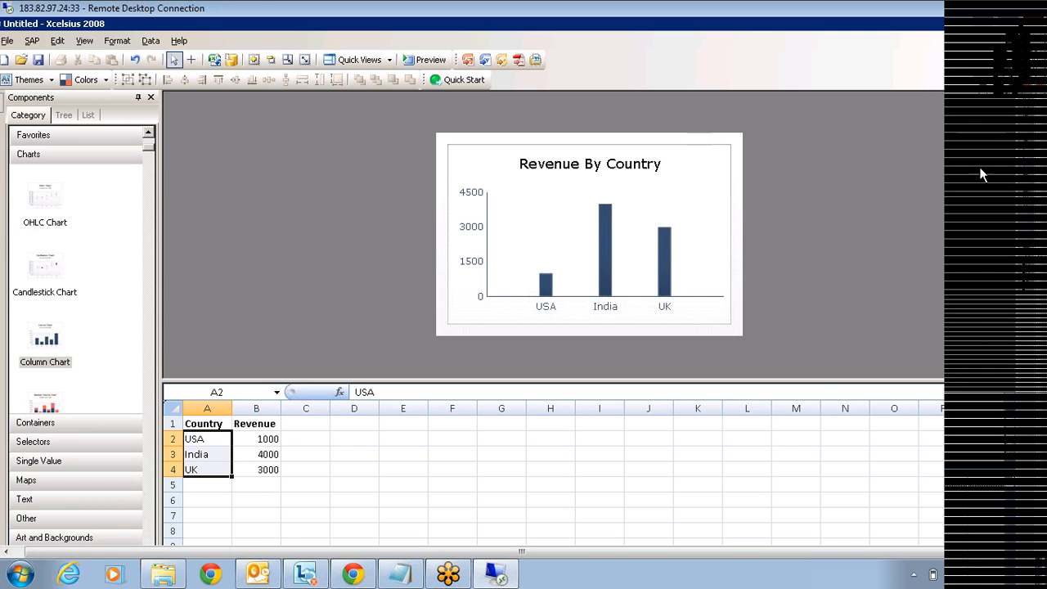
# Set the canvas gradient's second background color to a medium blue theme shade and preview the dashboard
pyautogui.moveTo(1026, 233)
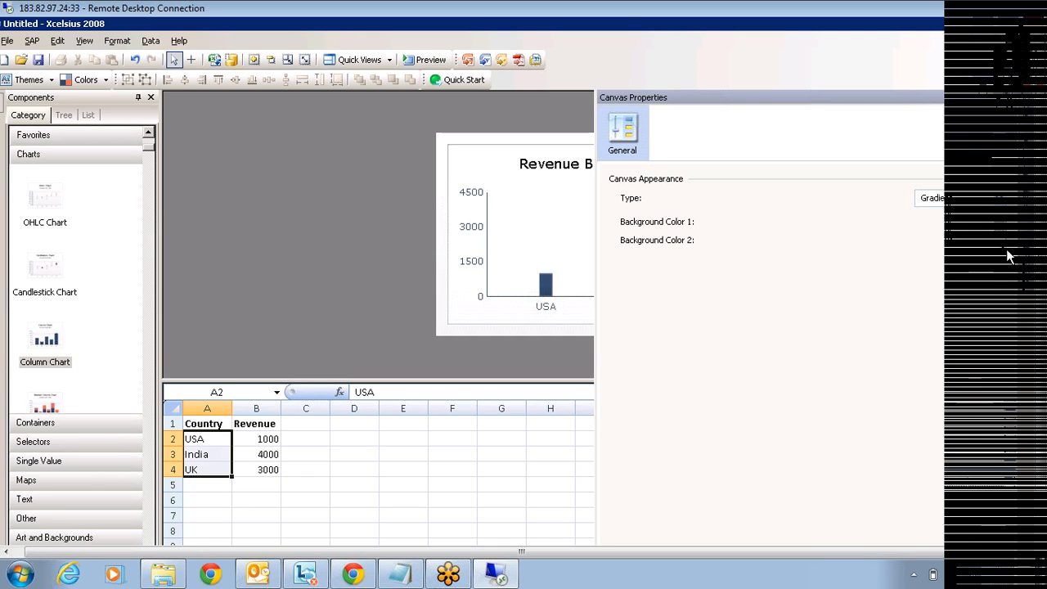
pyautogui.click(991, 198)
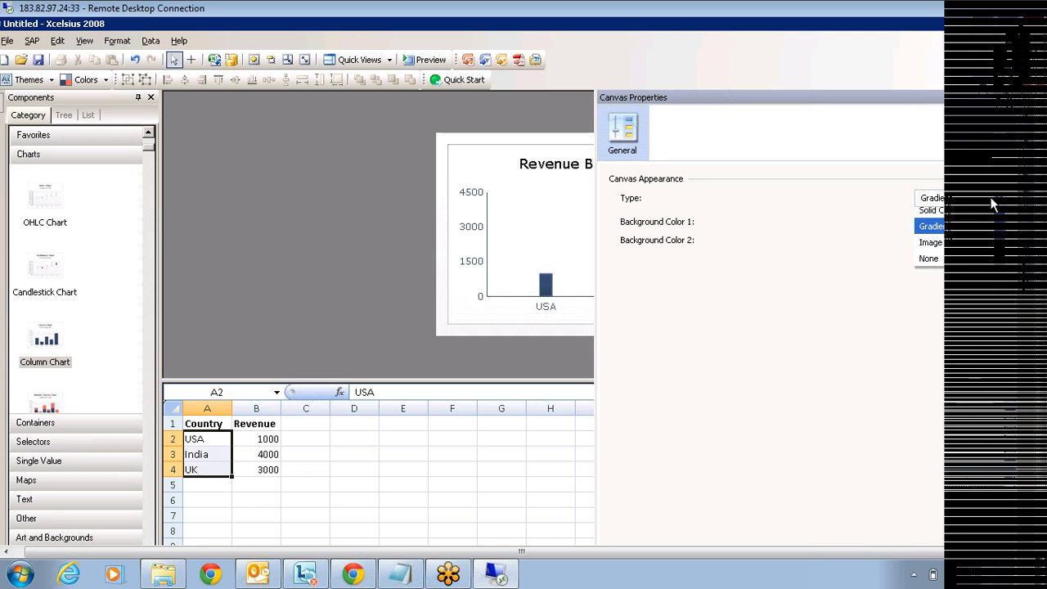
pyautogui.click(990, 197)
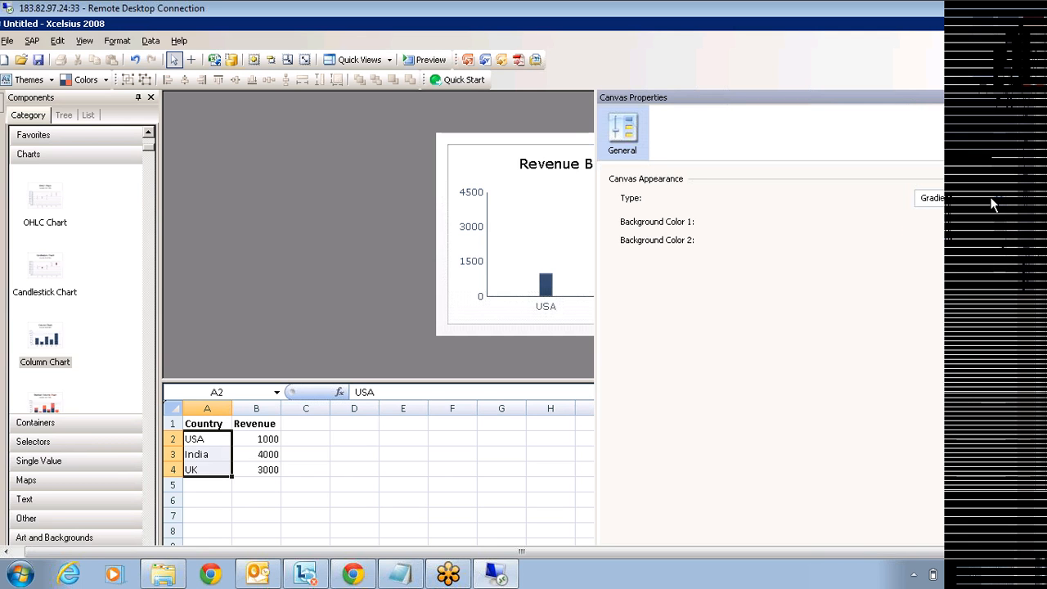
pyautogui.click(1005, 248)
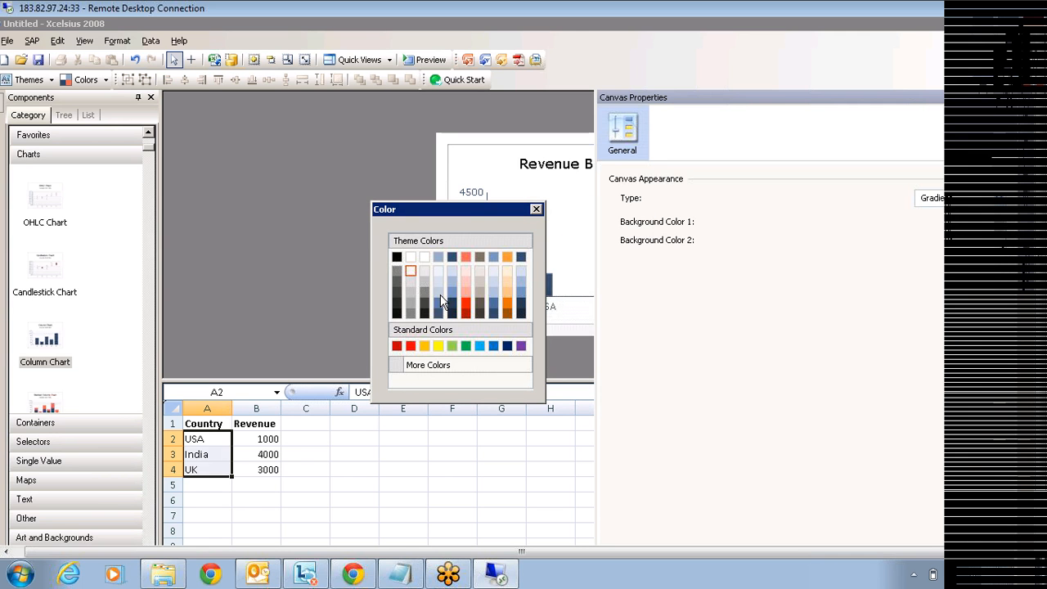
pyautogui.click(452, 296)
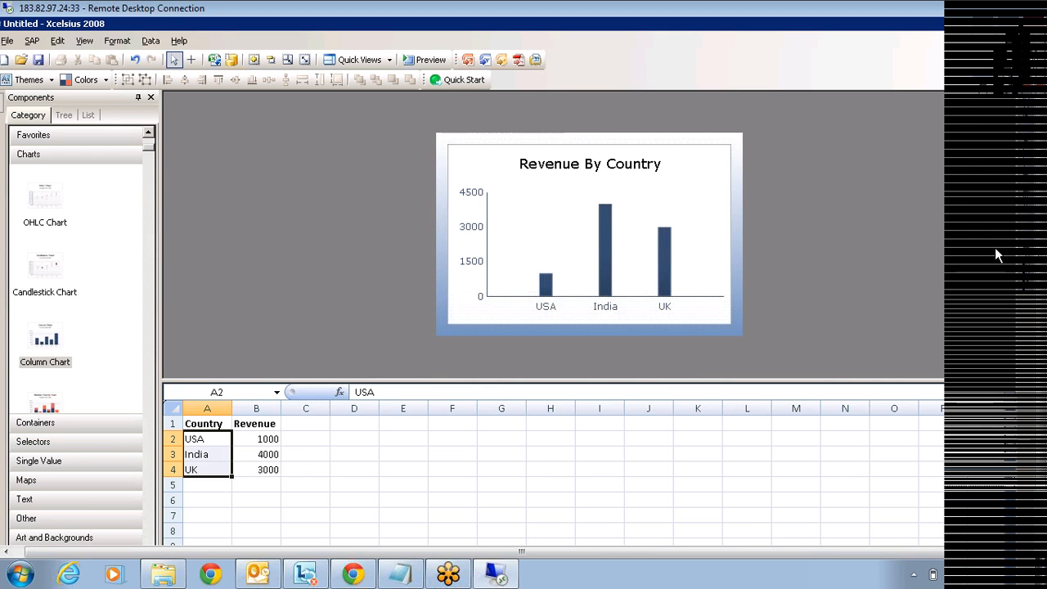
pyautogui.click(425, 60)
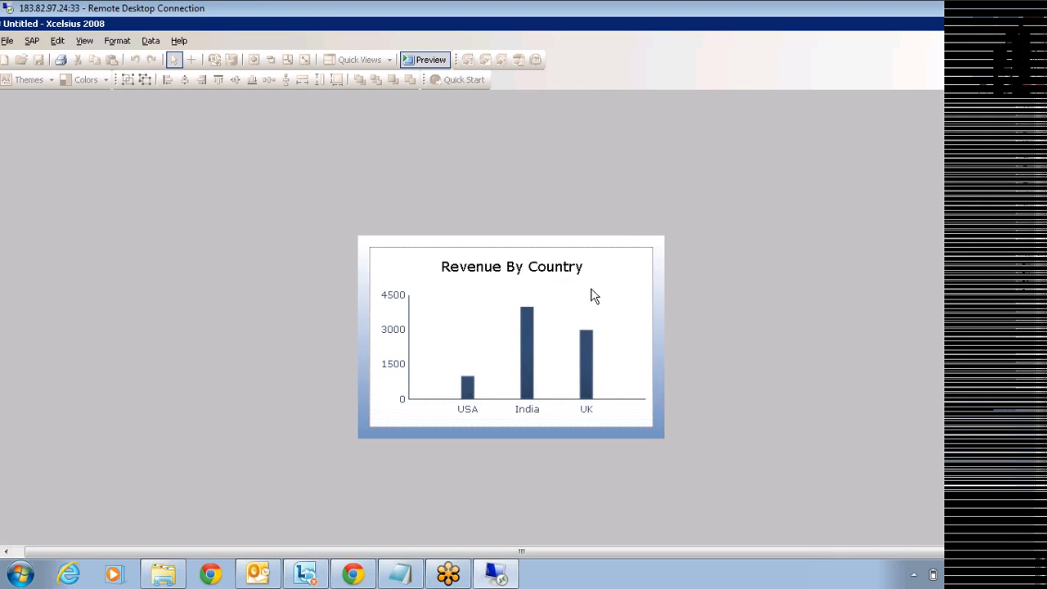
pyautogui.click(428, 60)
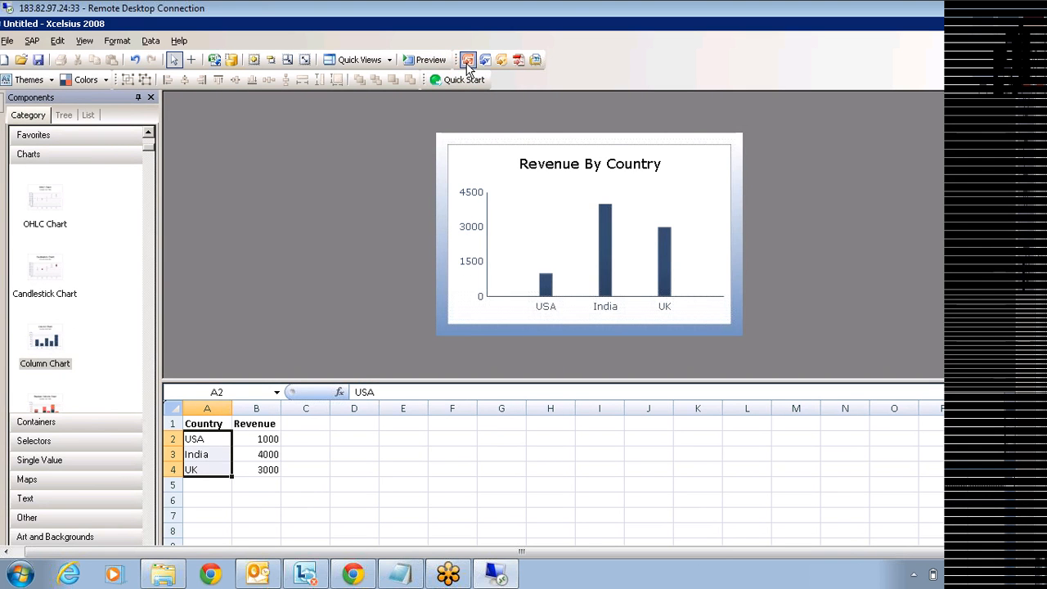
# Export the dashboard to PDF and trust the document in the maximized Adobe Reader window so its content can run
pyautogui.click(517, 61)
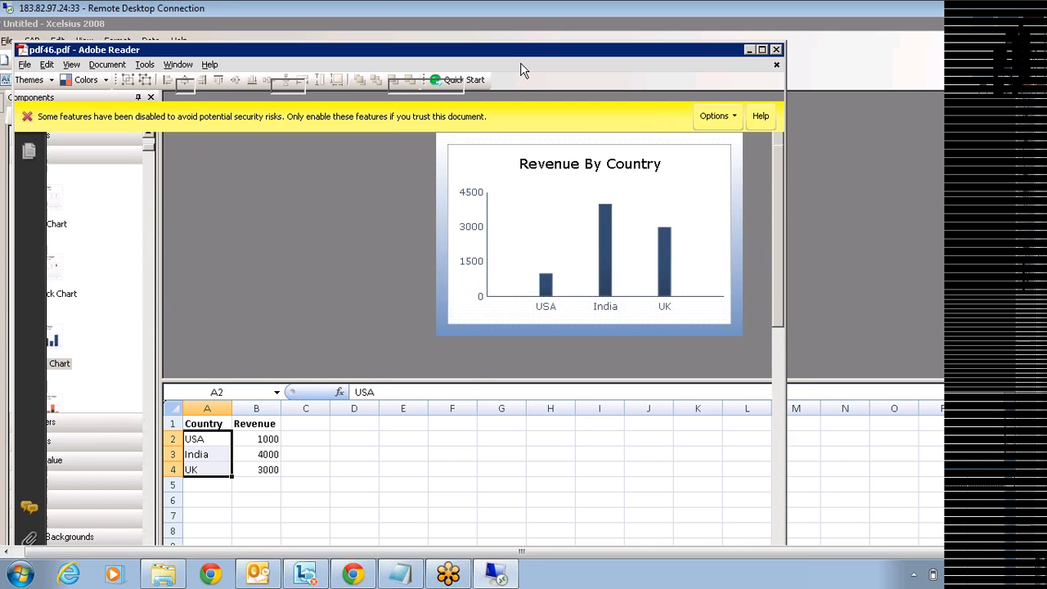
pyautogui.click(735, 122)
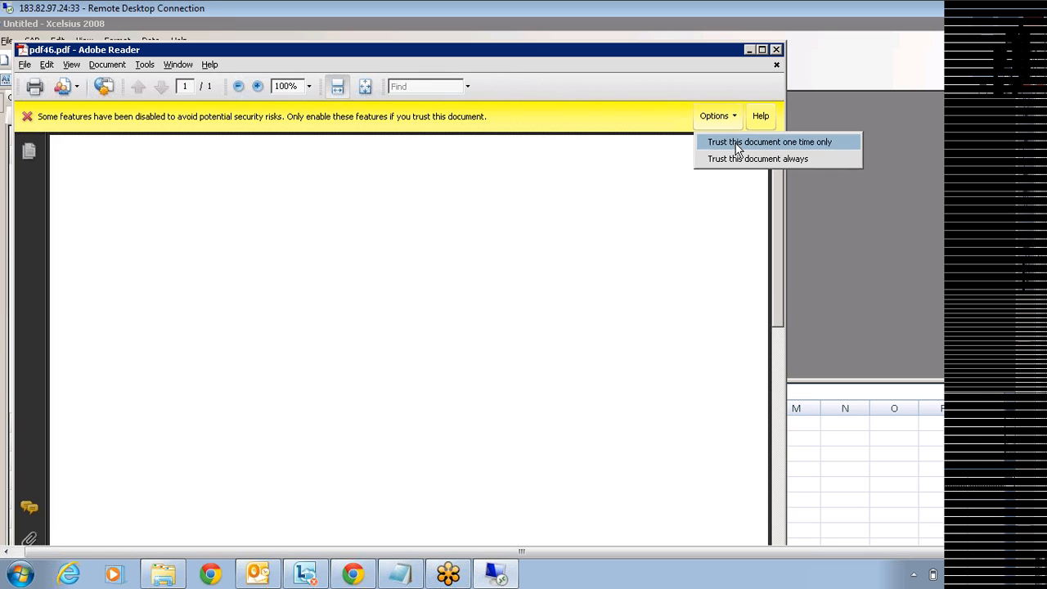
pyautogui.click(733, 159)
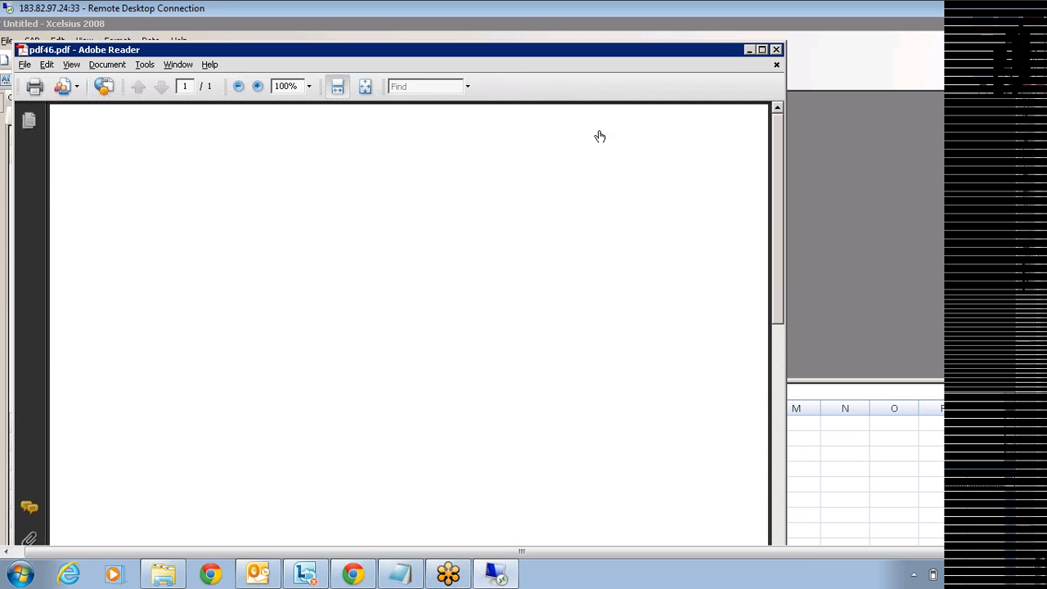
pyautogui.click(763, 50)
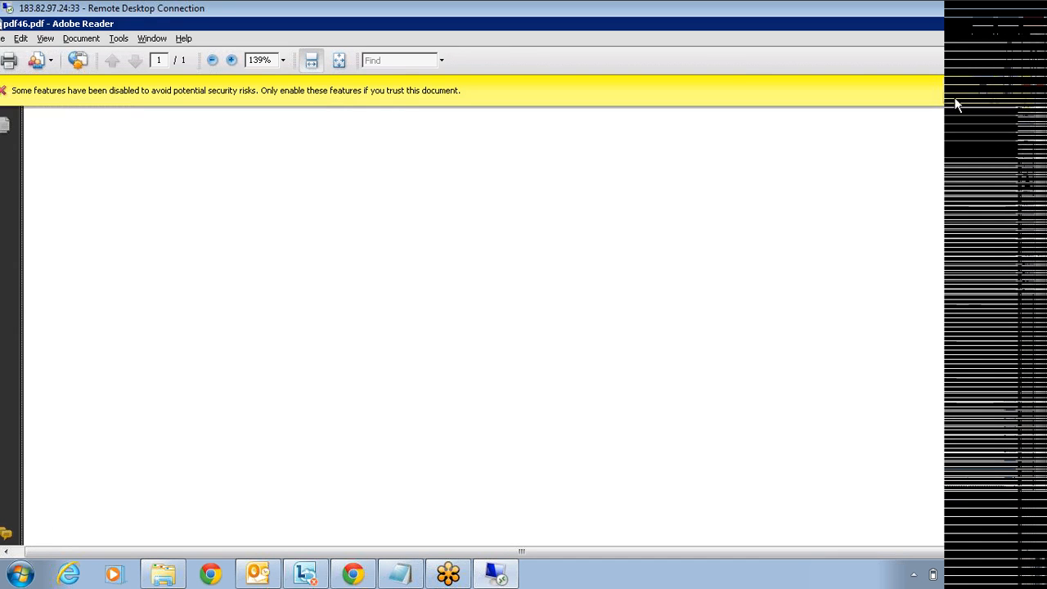
pyautogui.click(954, 98)
pyautogui.click(908, 114)
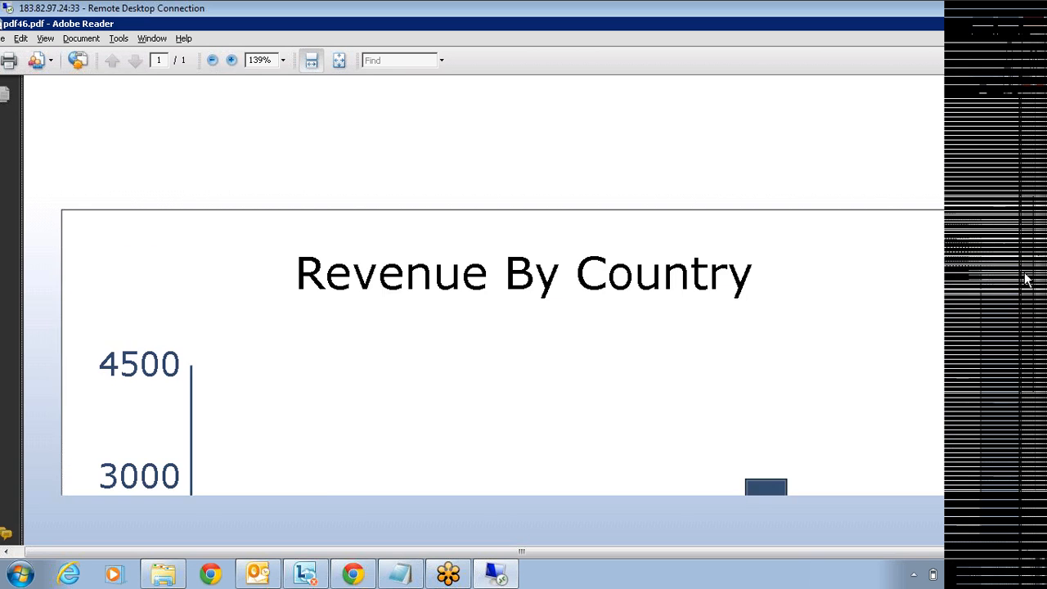
# Zoom the exported PDF out to 75% to review the whole chart, and close Adobe Reader
pyautogui.click(211, 60)
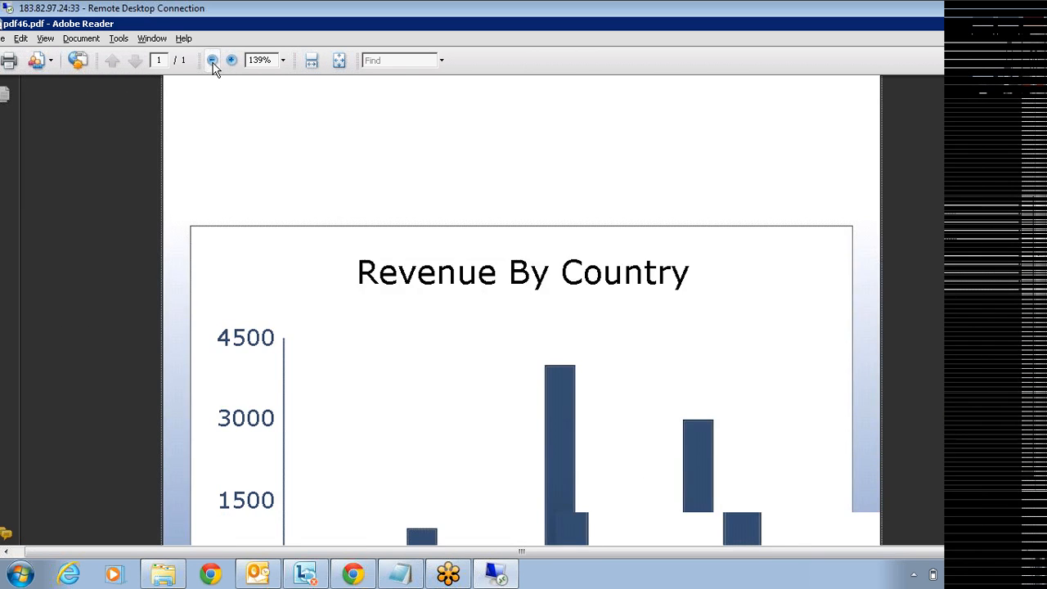
pyautogui.click(212, 61)
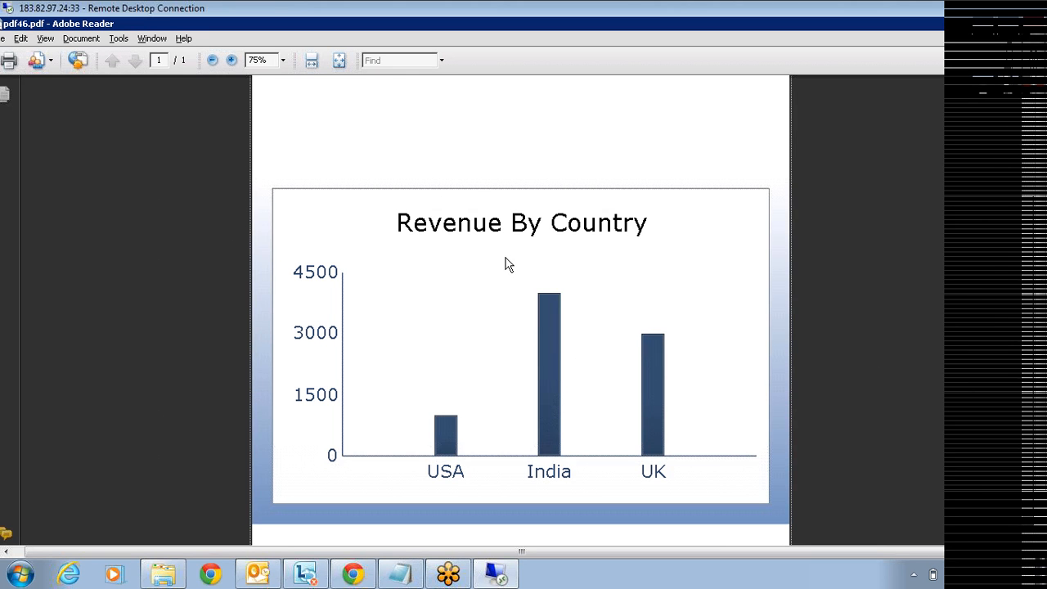
pyautogui.click(1021, 27)
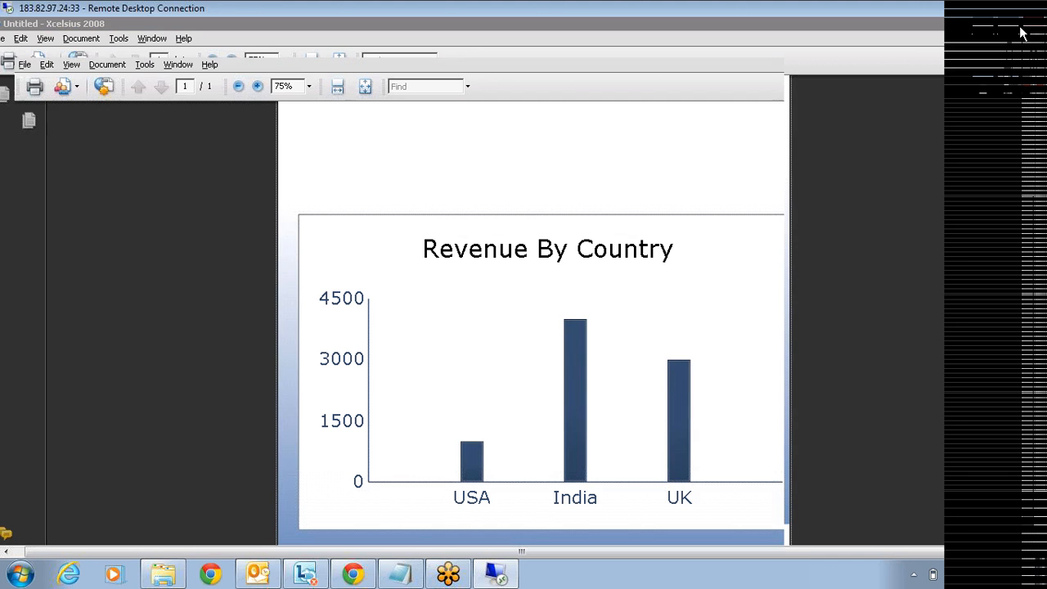
pyautogui.click(777, 50)
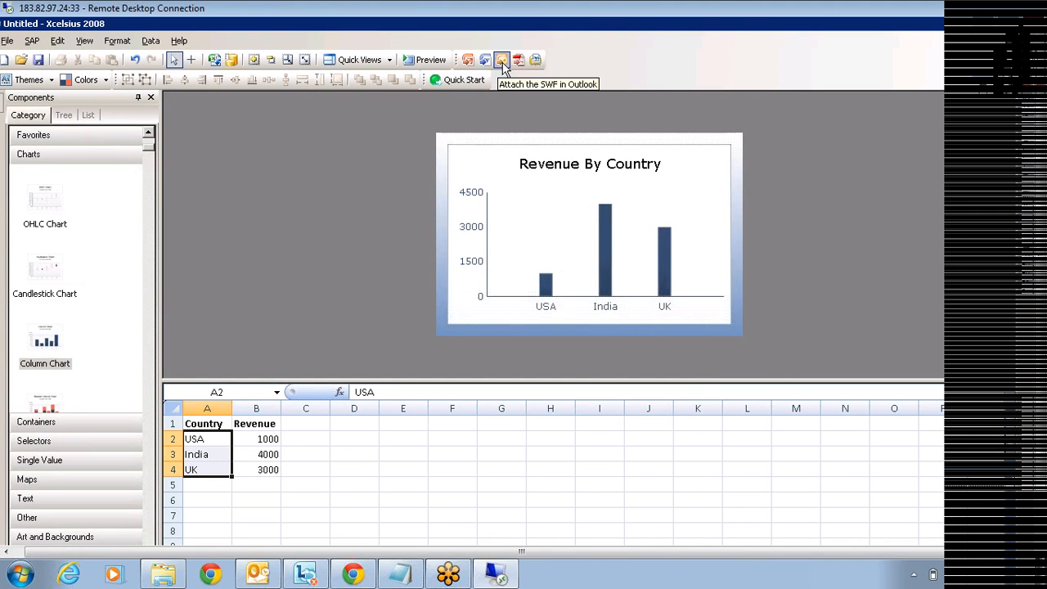
# Export the dashboard as an Adobe Flash (SWF) file named sample3 on the Desktop
pyautogui.click(6, 41)
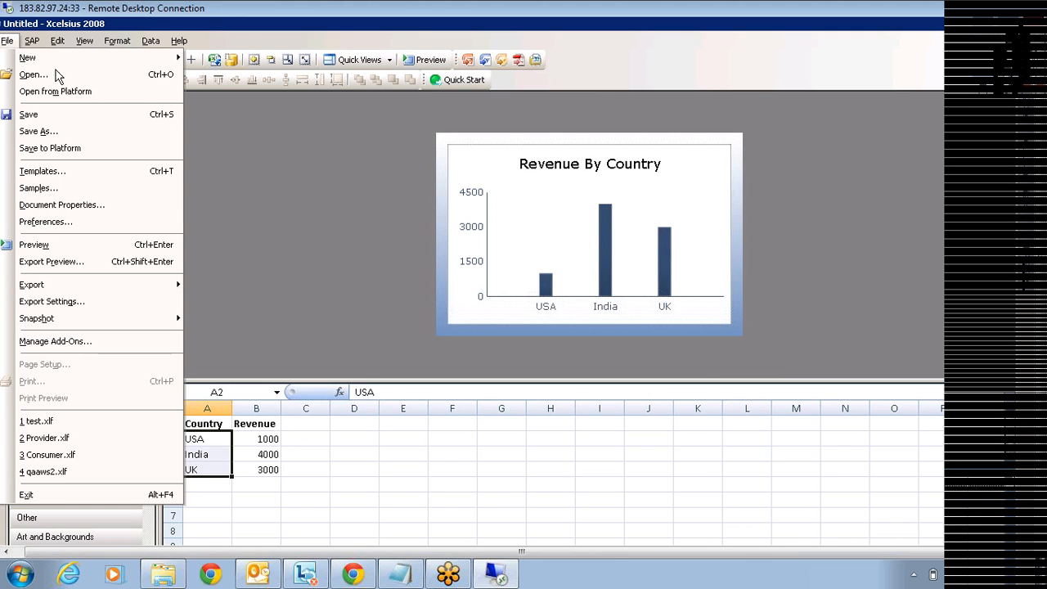
pyautogui.moveTo(119, 296)
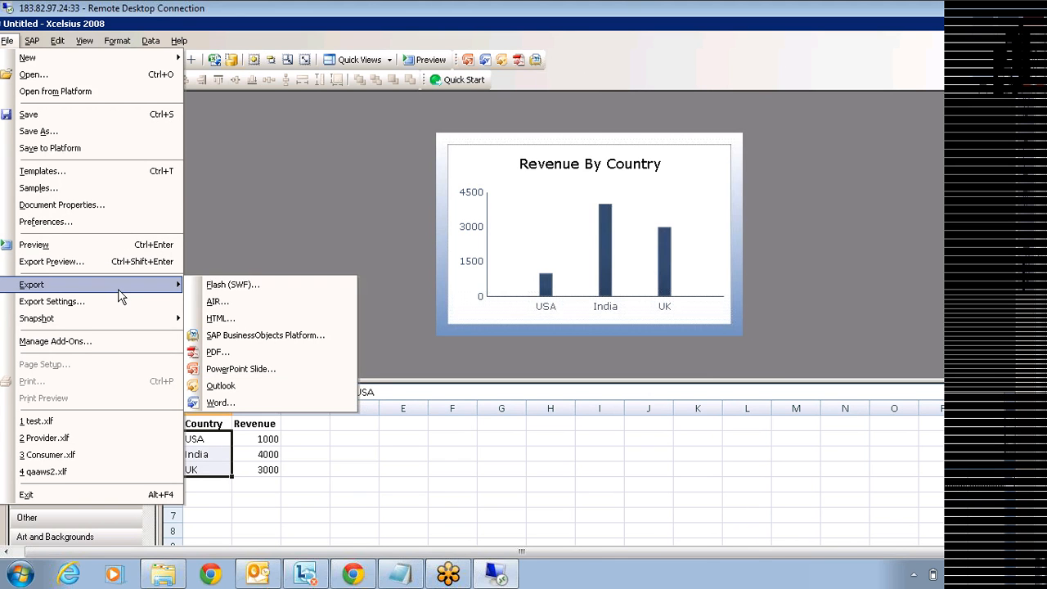
pyautogui.click(264, 283)
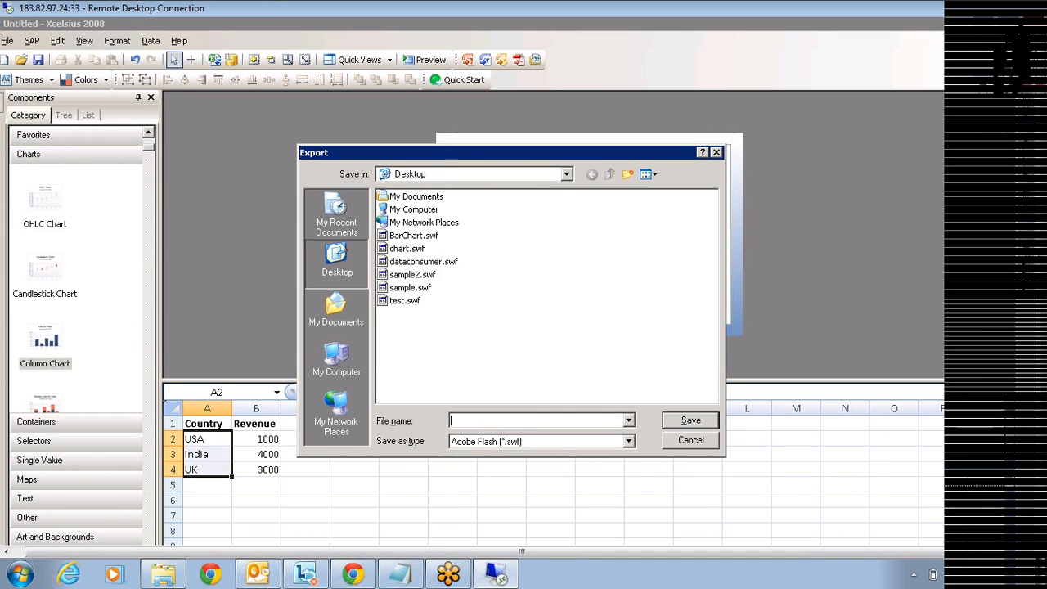
pyautogui.write('sample3')
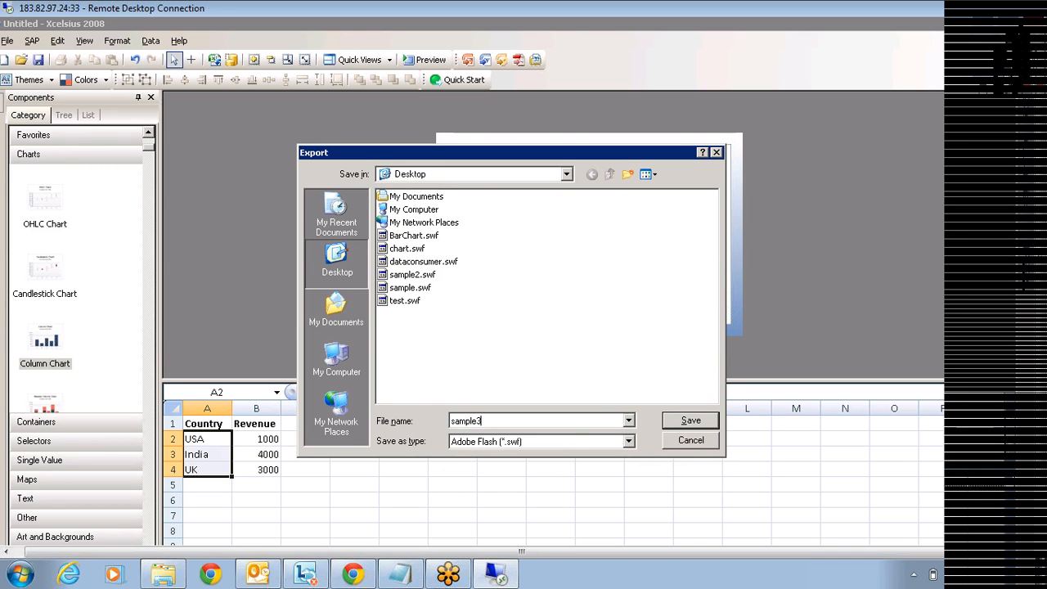
pyautogui.press('Return')
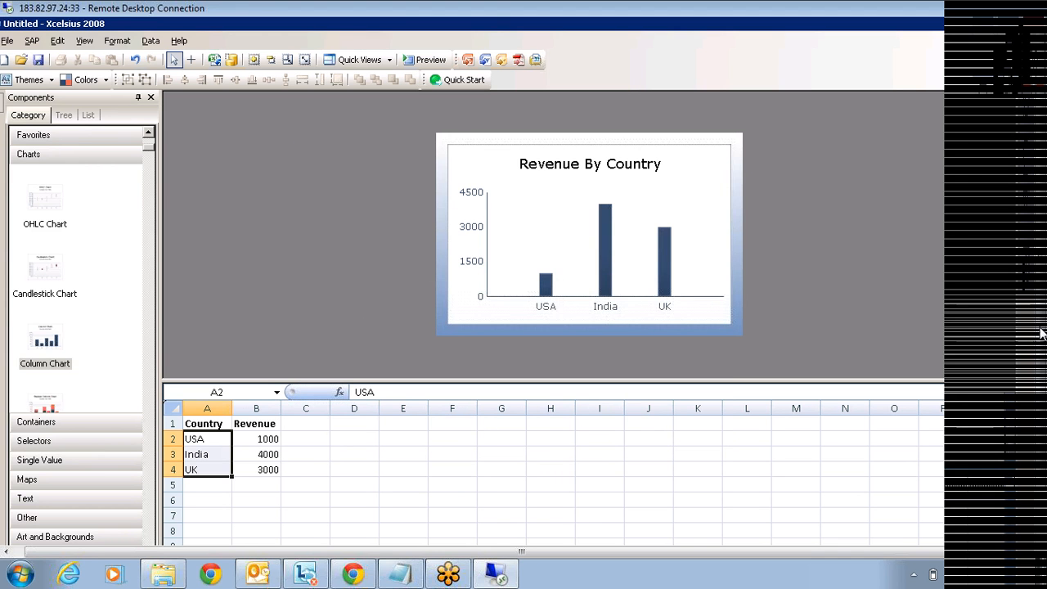
# Minimize Xcelsius, open sample3.swf from the desktop with Internet Explorer and allow its blocked content
pyautogui.moveTo(1045, 329); pyautogui.dragTo(1046, 391)
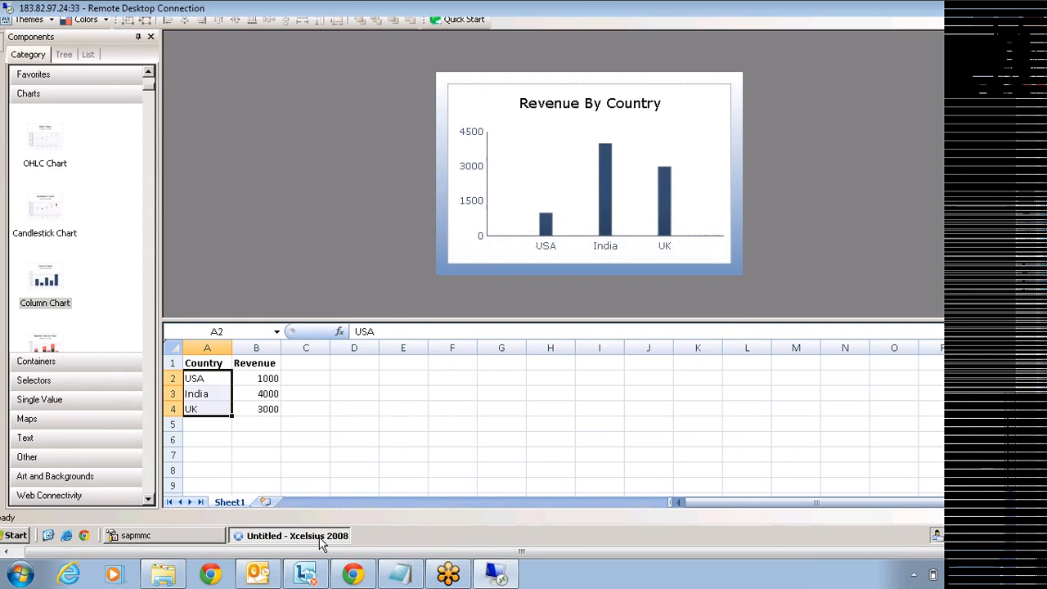
pyautogui.click(321, 538)
pyautogui.click(307, 424)
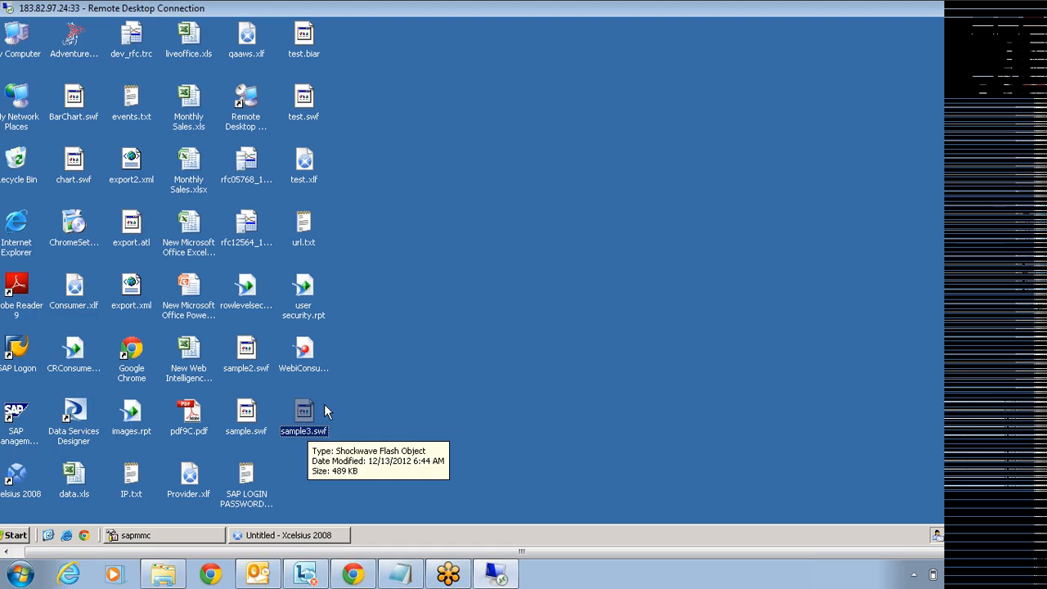
pyautogui.rightClick(308, 427)
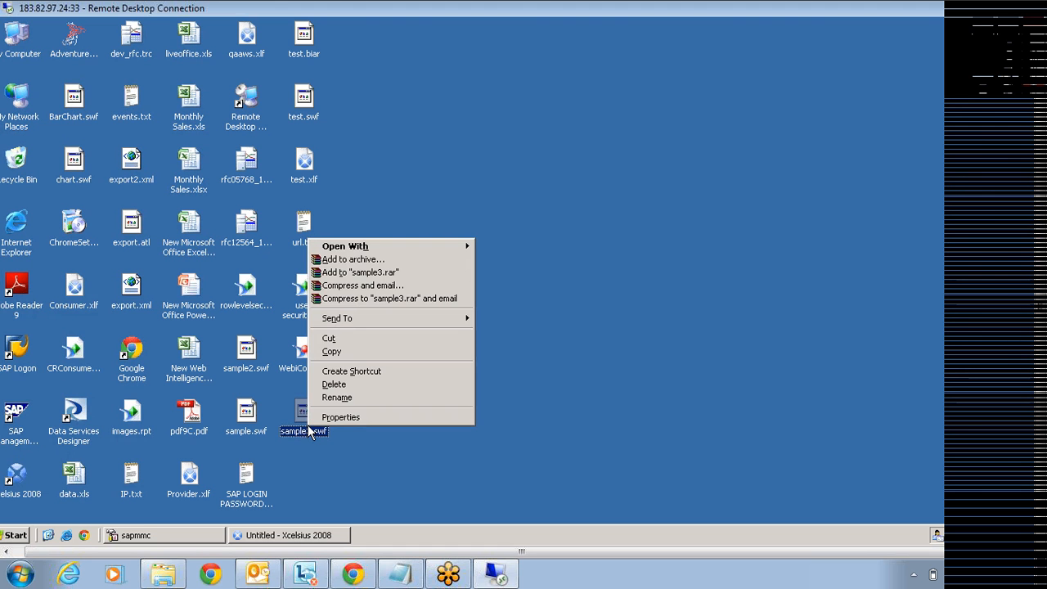
pyautogui.moveTo(415, 249)
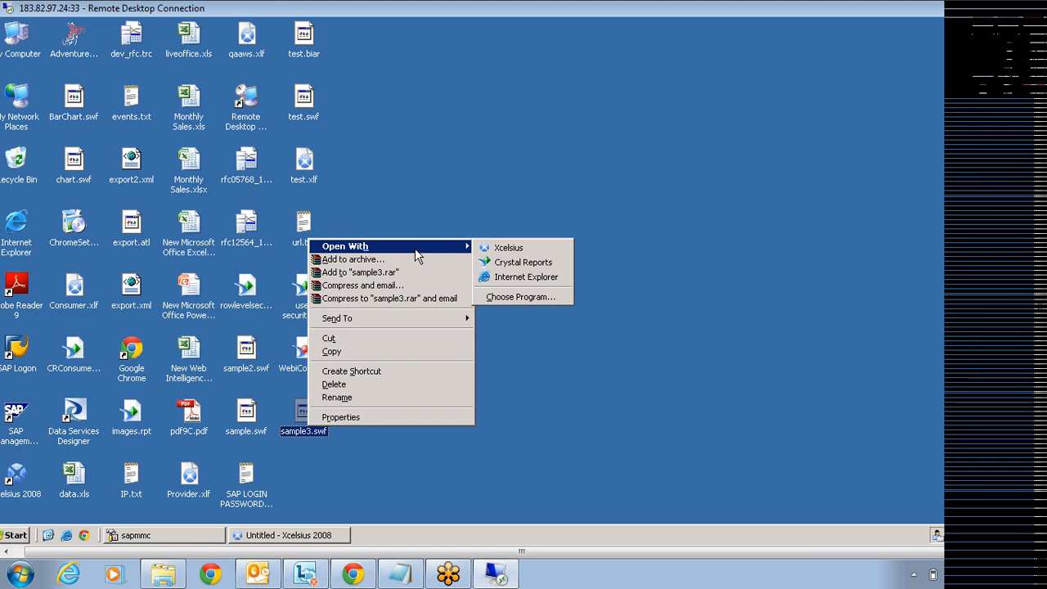
pyautogui.click(516, 279)
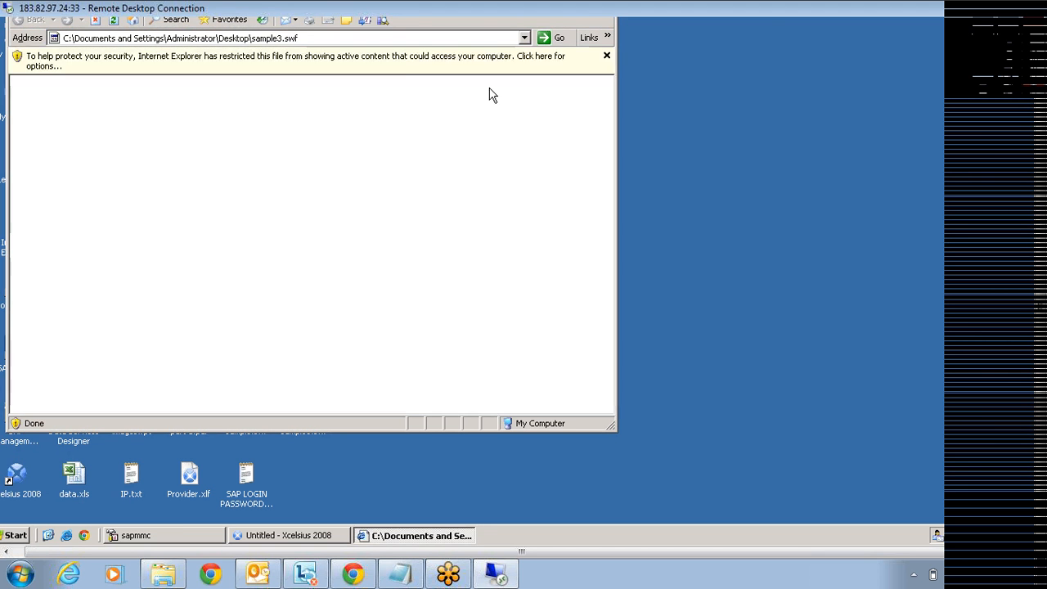
pyautogui.click(392, 65)
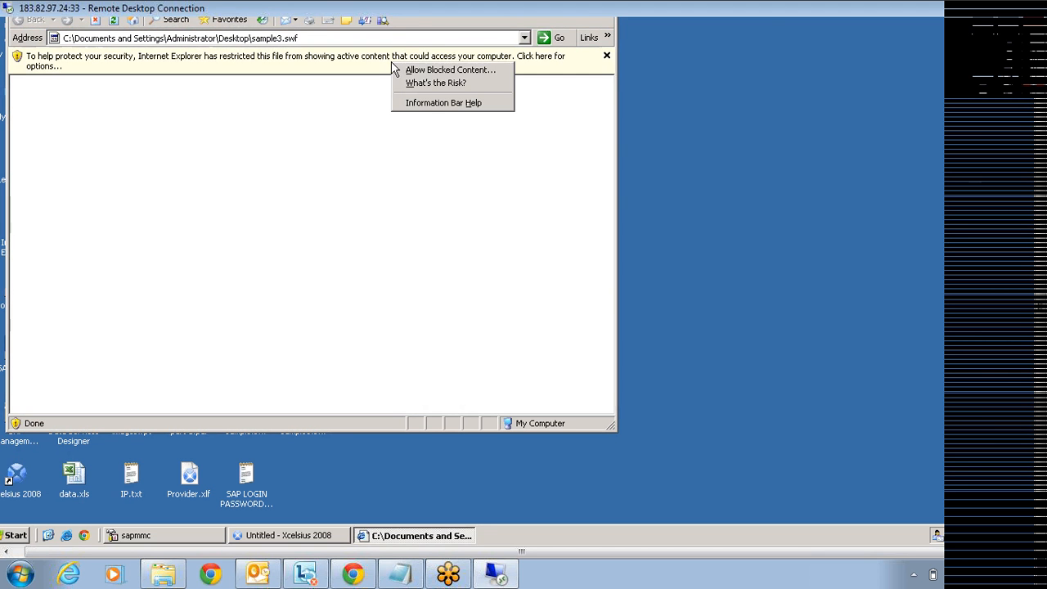
pyautogui.click(442, 71)
pyautogui.click(483, 291)
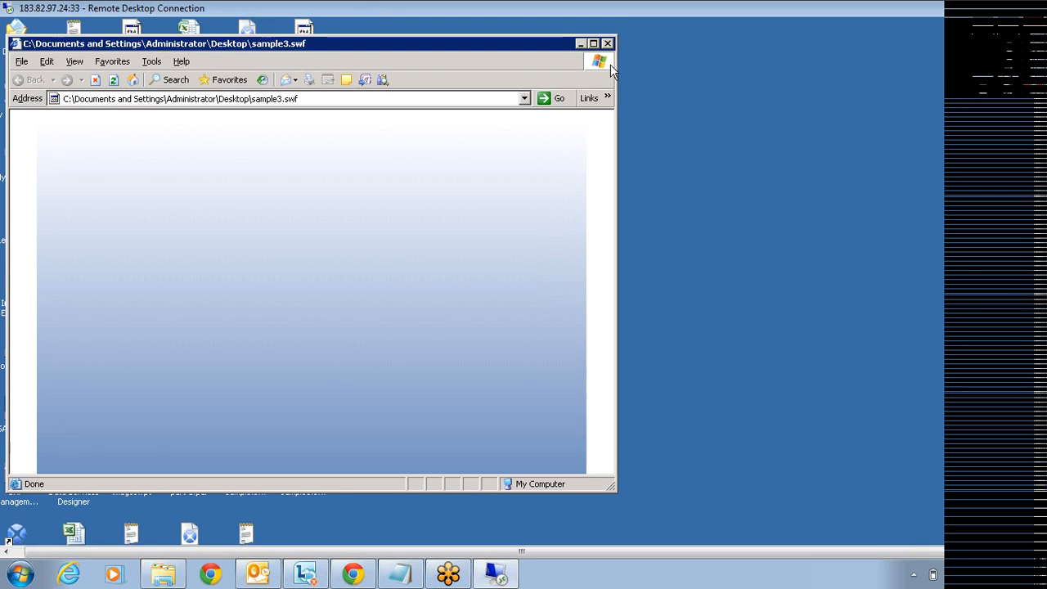
# Maximize the browser window and inspect the data values of the India and UK columns in the exported chart
pyautogui.click(593, 43)
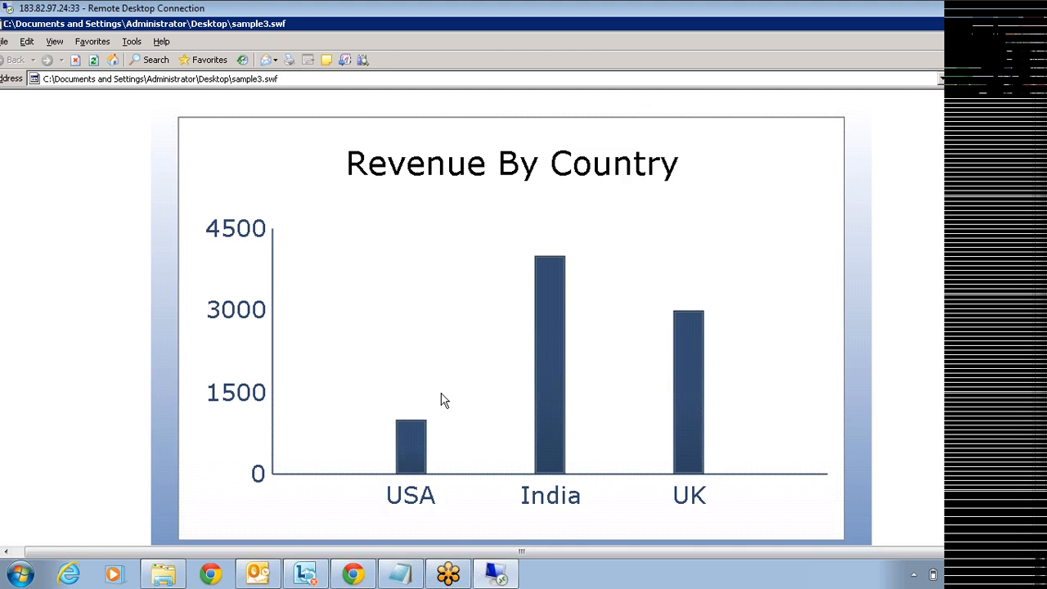
pyautogui.moveTo(542, 421)
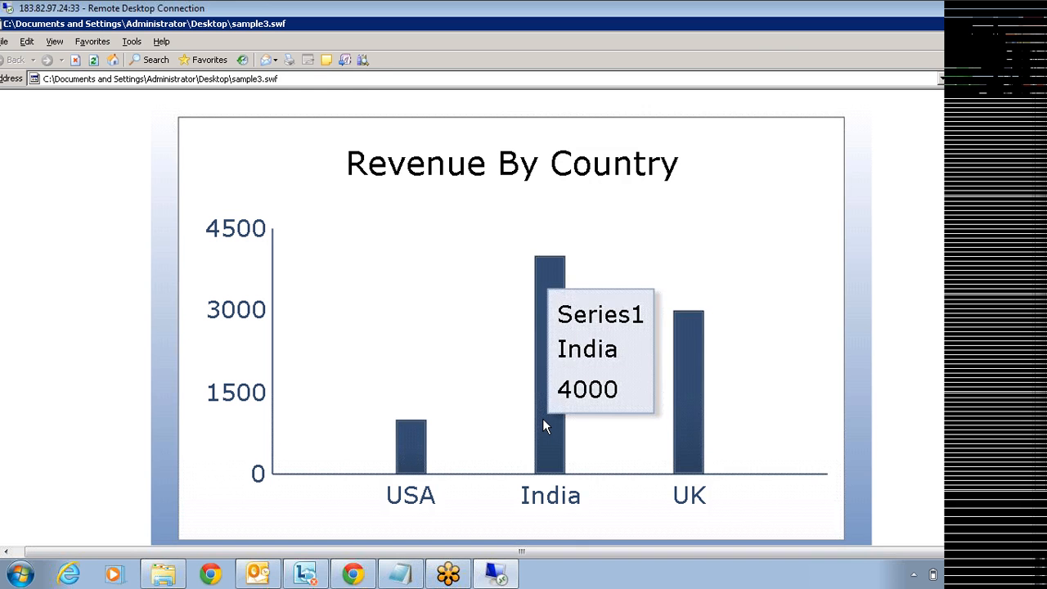
pyautogui.moveTo(705, 351)
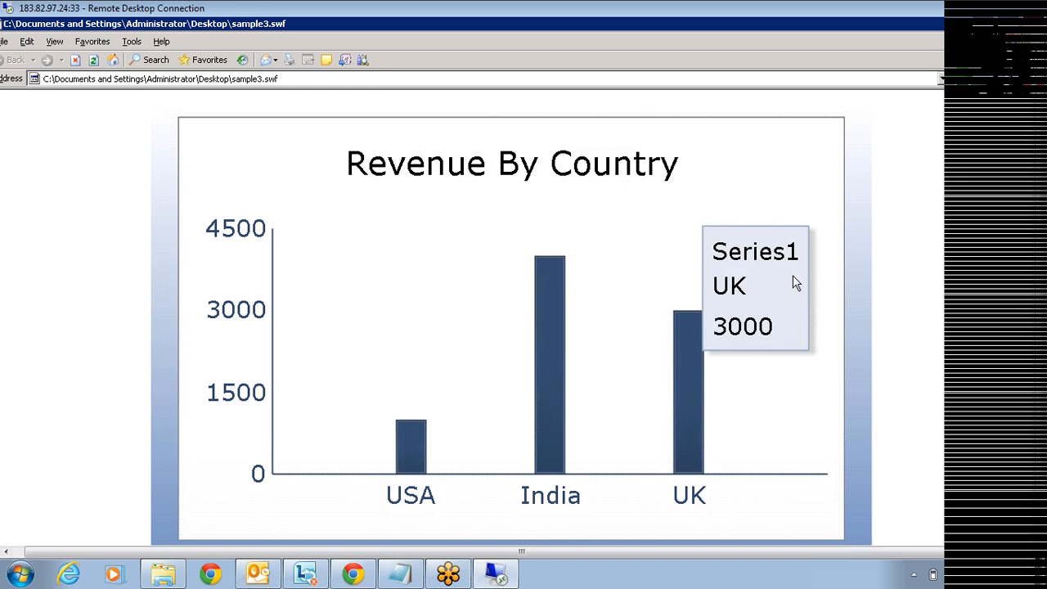
# Inspect the India column's data value in the exported chart once more and close the browser window
pyautogui.moveTo(605, 295)
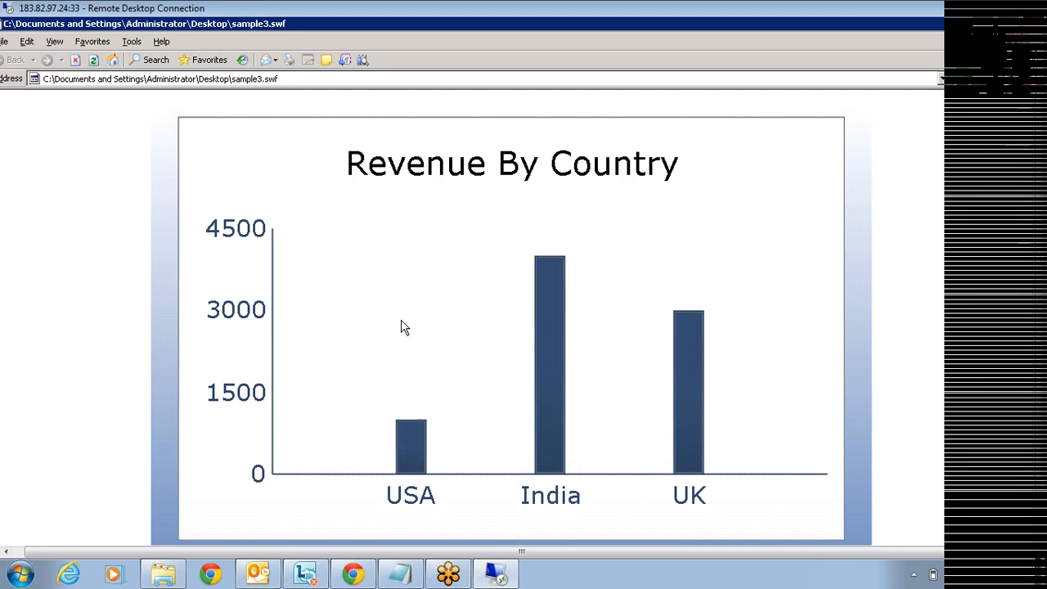
pyautogui.moveTo(563, 302)
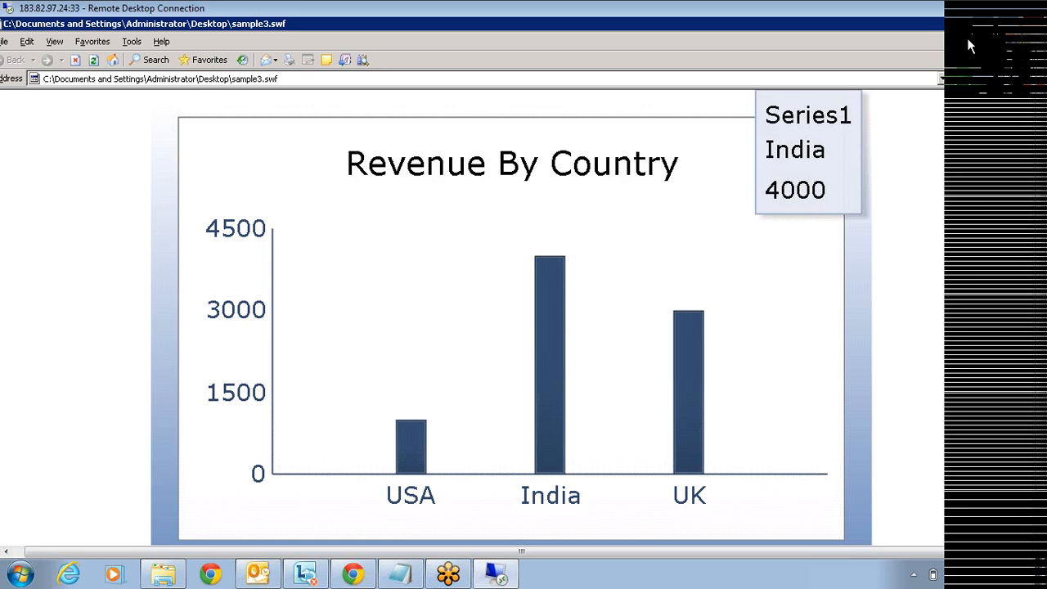
pyautogui.click(1022, 24)
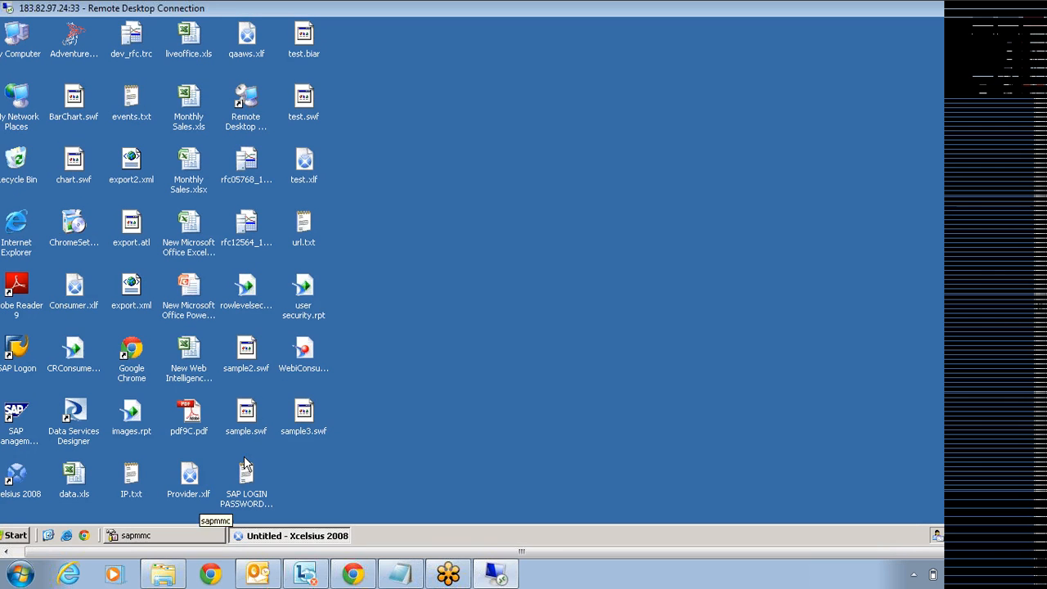
pyautogui.click(305, 180)
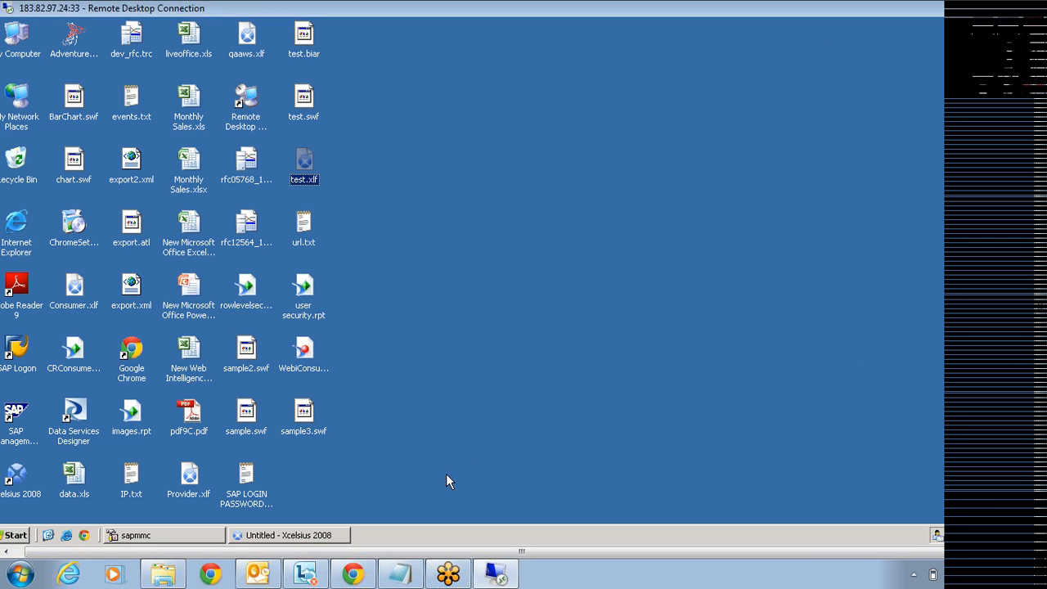
pyautogui.click(303, 535)
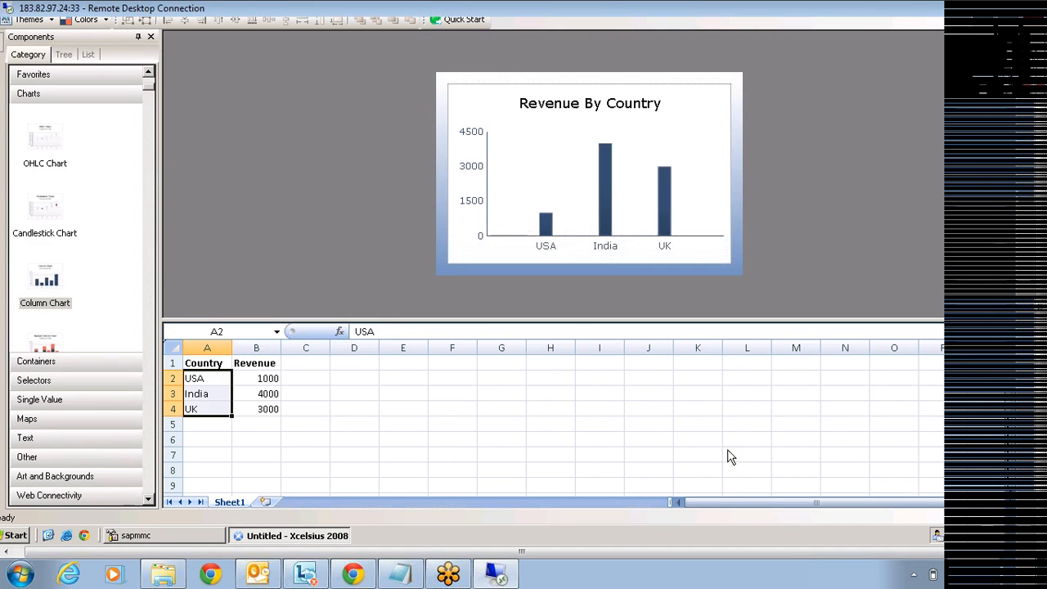
pyautogui.click(340, 538)
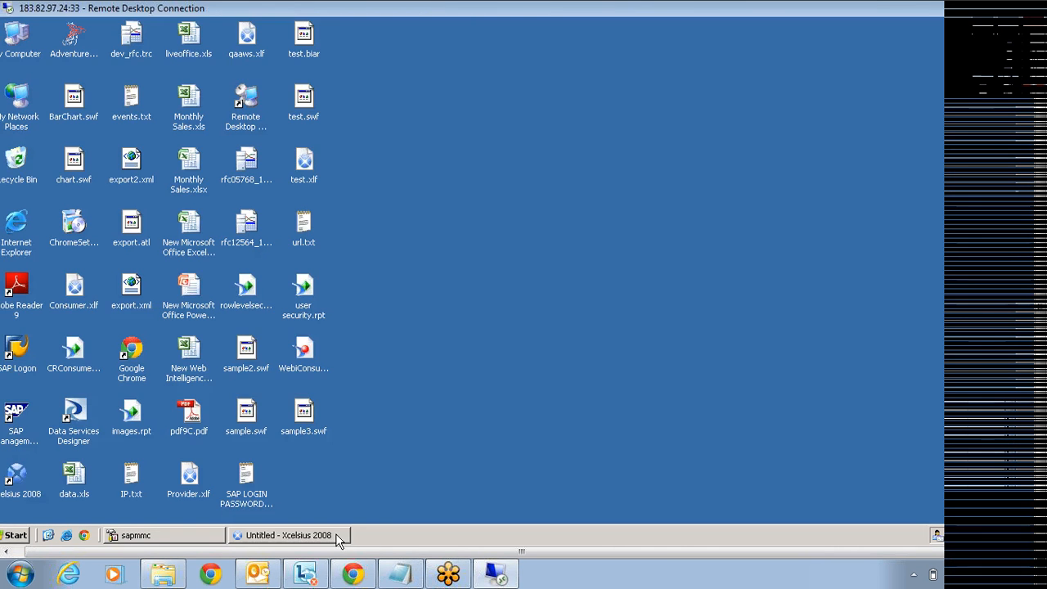
pyautogui.click(311, 182)
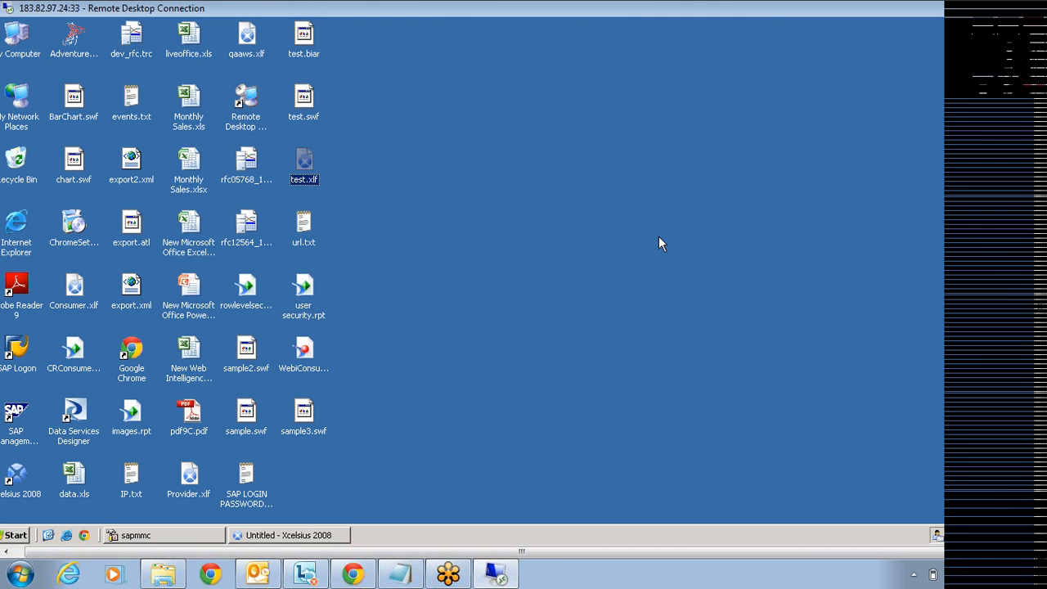
pyautogui.click(312, 423)
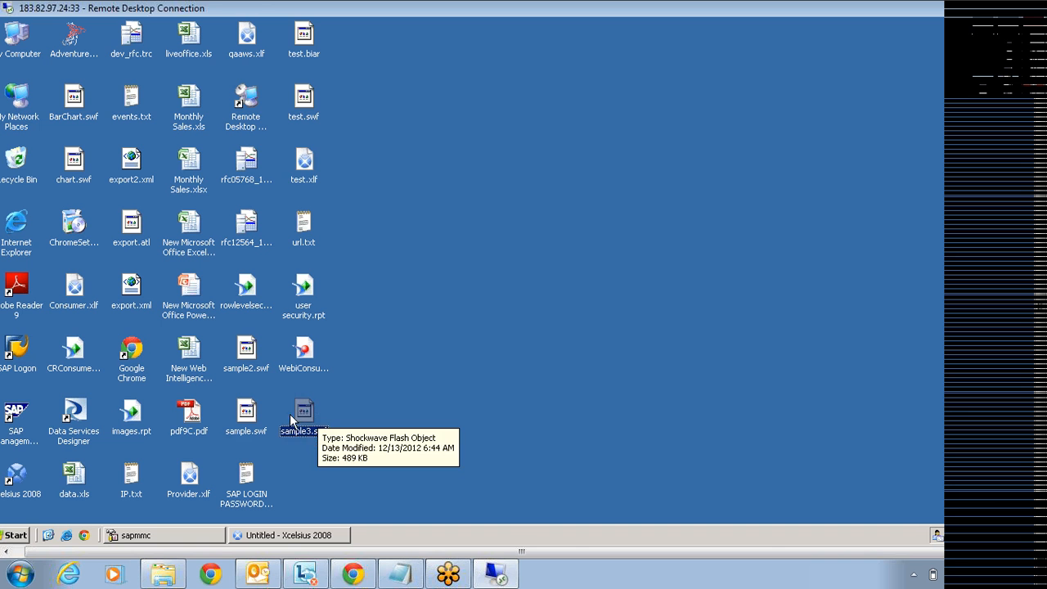
pyautogui.click(308, 175)
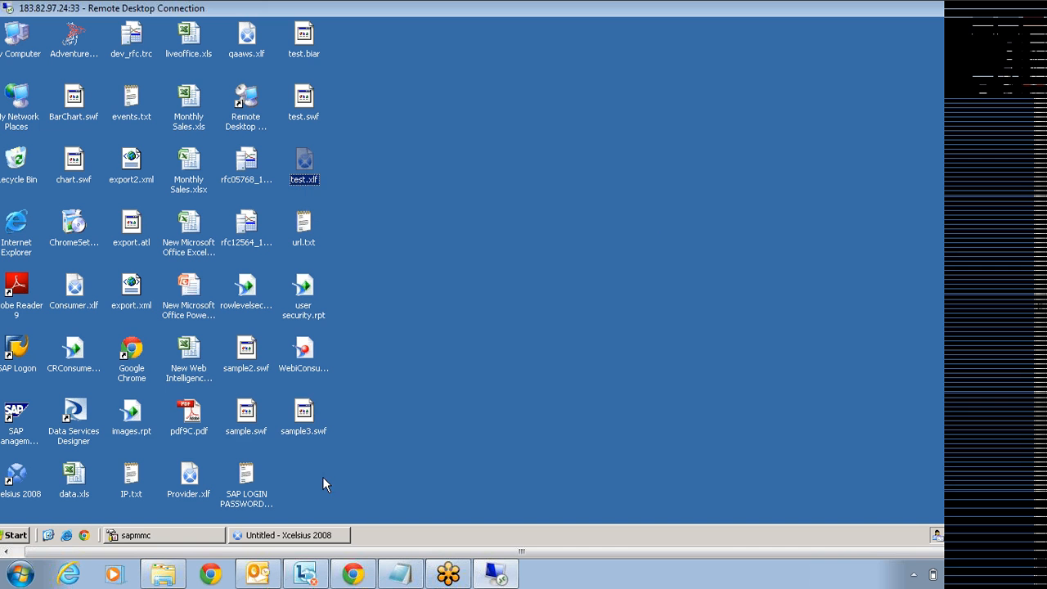
# Return to the untitled dashboard in Xcelsius and save it on the Desktop as an Xcelsius file named sample
pyautogui.click(312, 537)
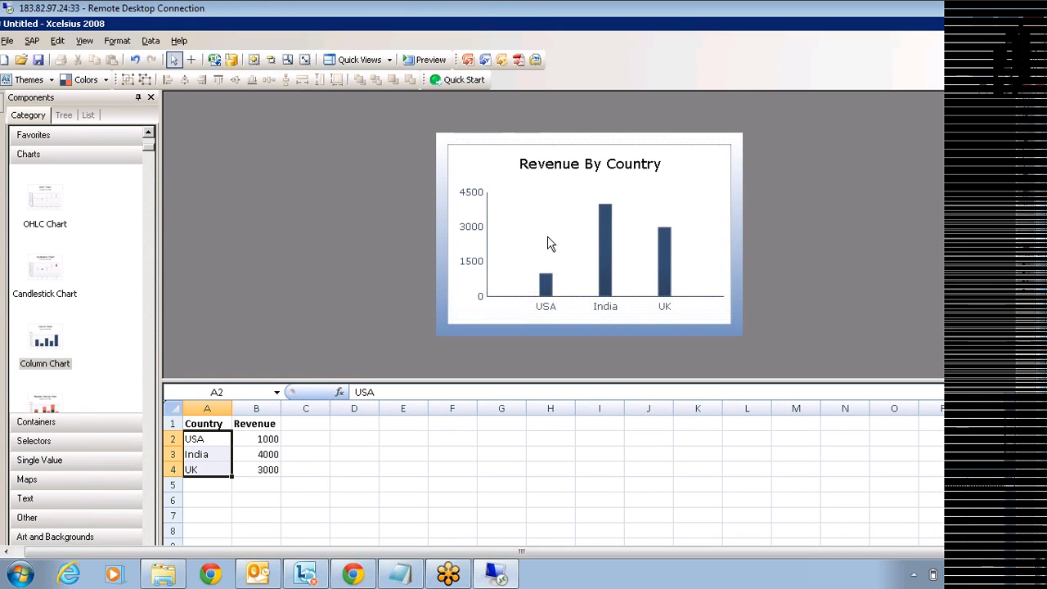
pyautogui.click(38, 59)
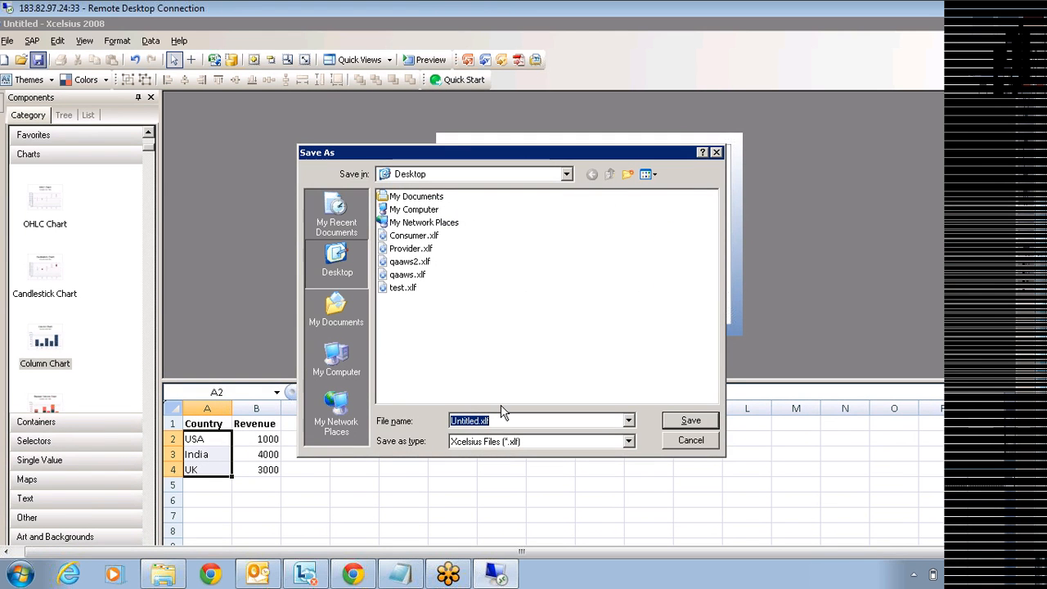
pyautogui.write('sample')
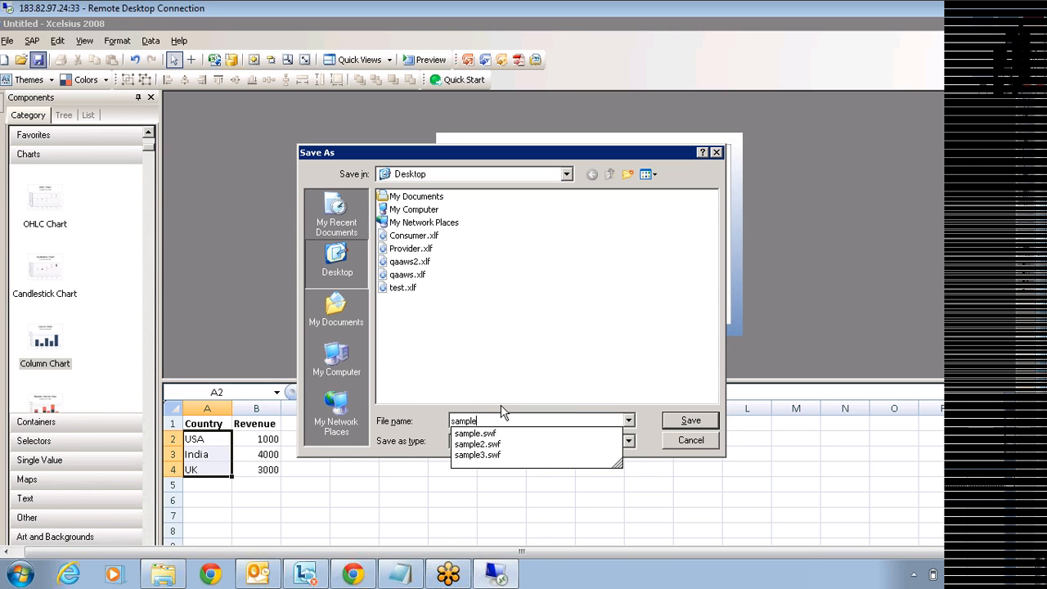
pyautogui.click(672, 420)
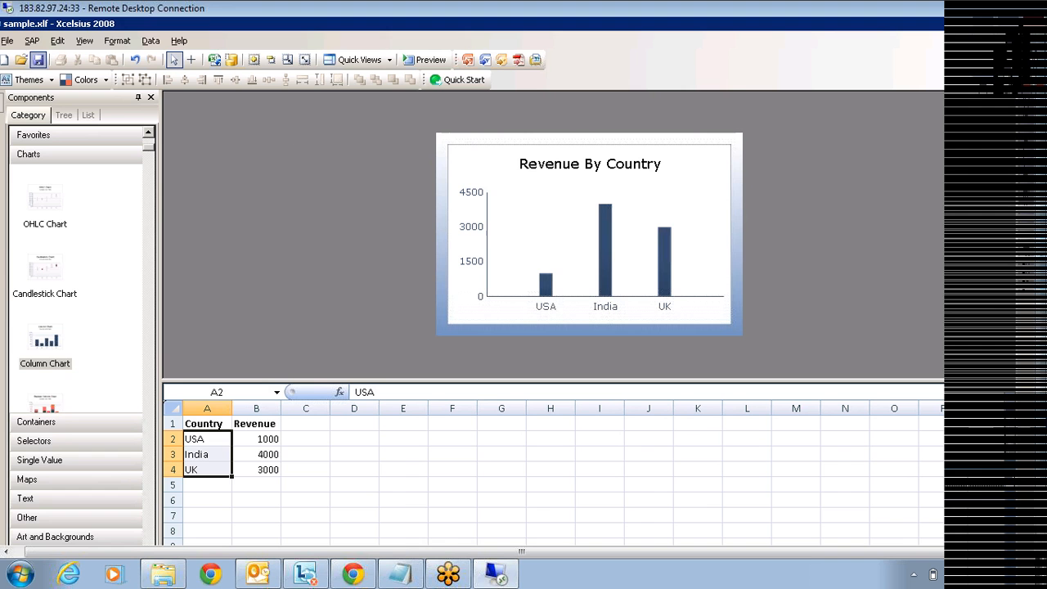
# Show the desktop, open the saved sample.xlf from there and dismiss the Internet Explorer security notice about blocked content
pyautogui.scroll(-1, 524, 281)
pyautogui.click(48, 536)
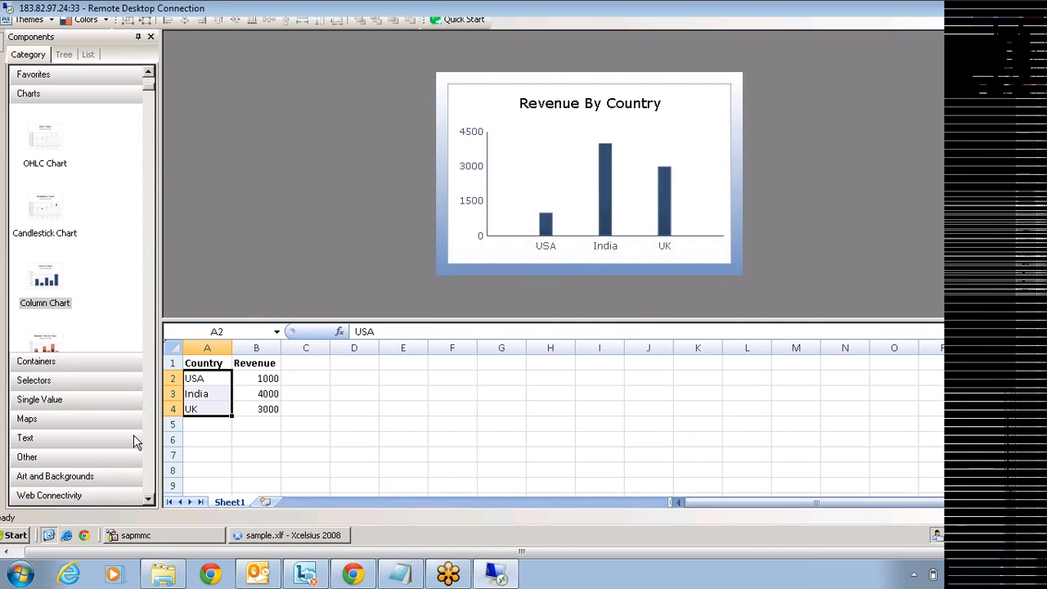
pyautogui.click(307, 483)
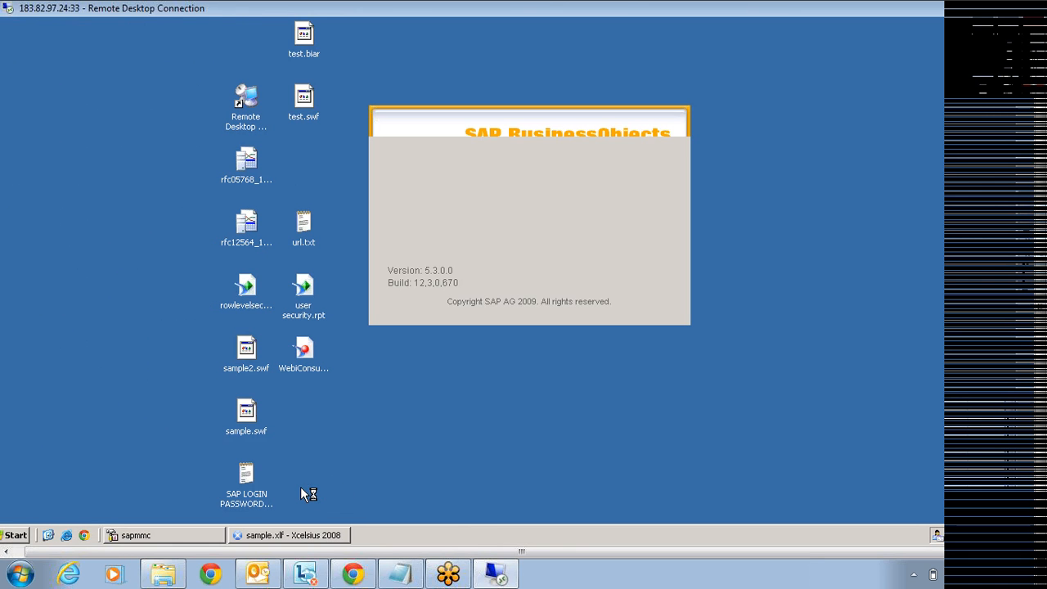
pyautogui.click(506, 283)
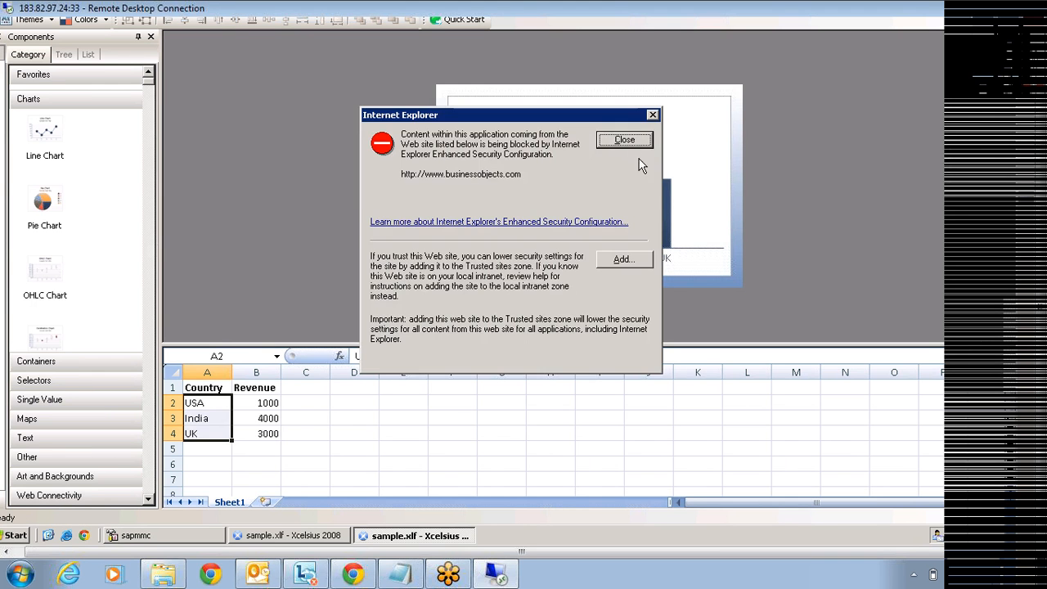
pyautogui.click(624, 141)
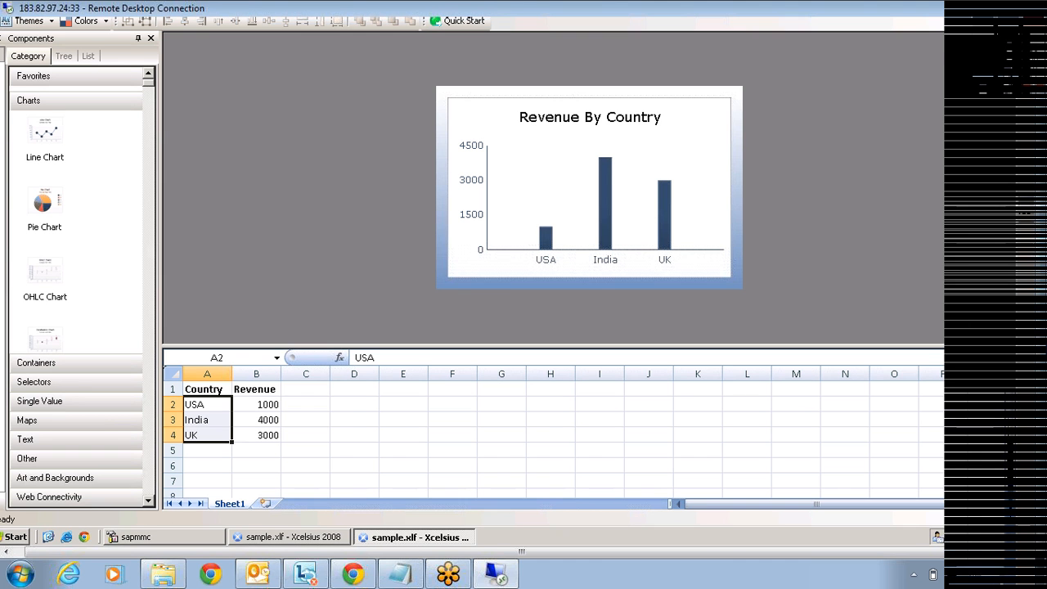
# Close the reopened copy of sample.xlf and select the country and revenue data in A2:B4 of the original dashboard
pyautogui.scroll(2, 524, 281)
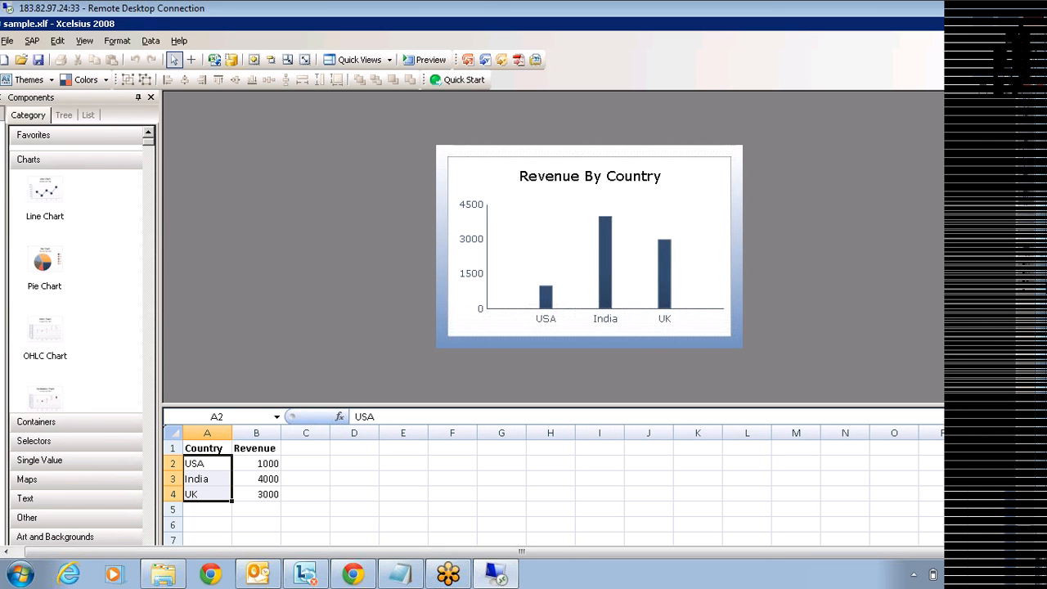
pyautogui.click(1022, 28)
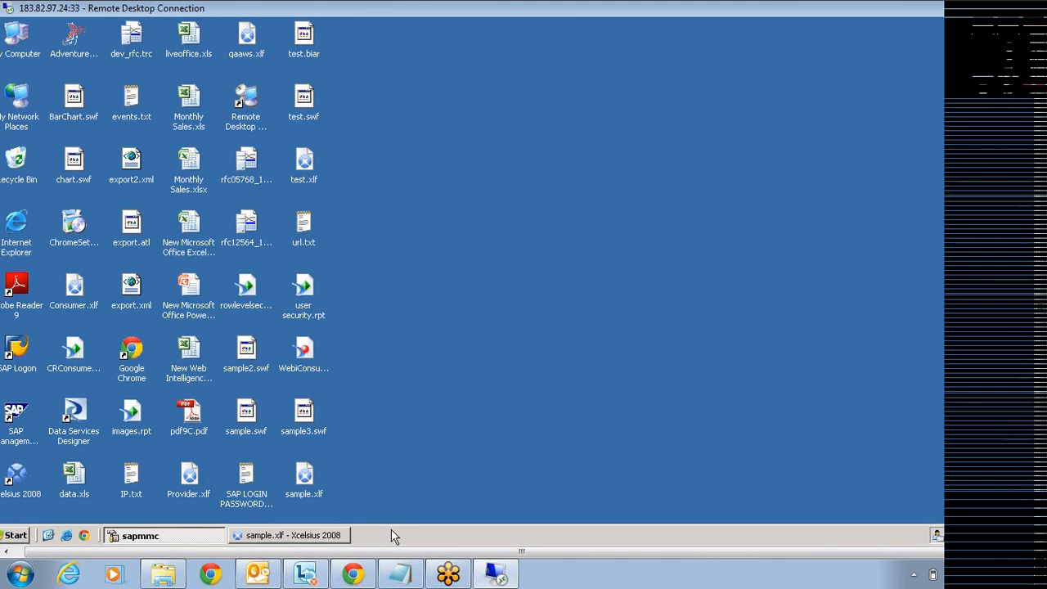
pyautogui.click(319, 539)
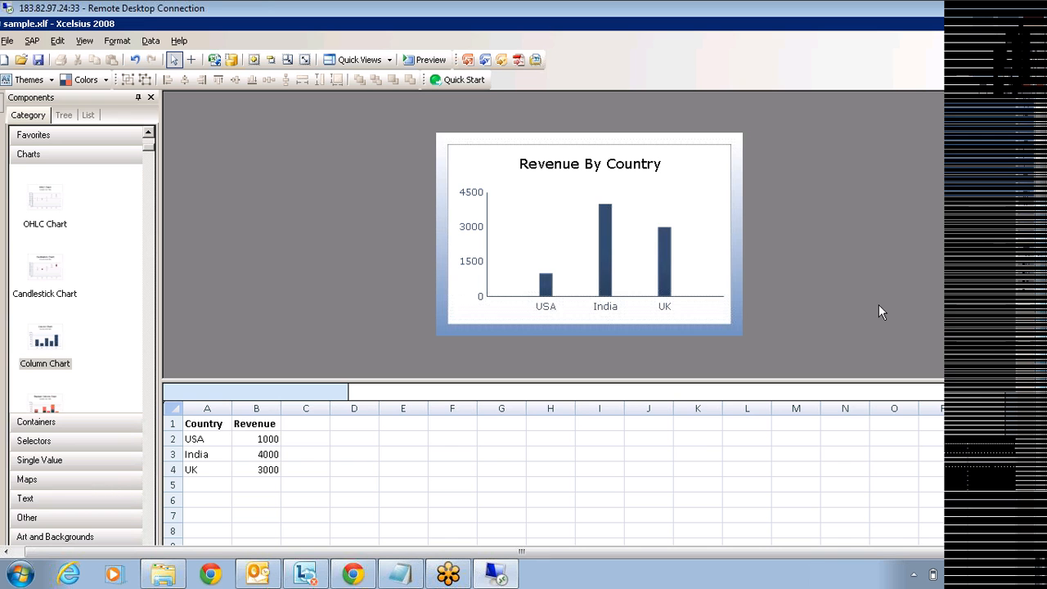
pyautogui.click(205, 435)
pyautogui.moveTo(206, 436); pyautogui.dragTo(261, 470)
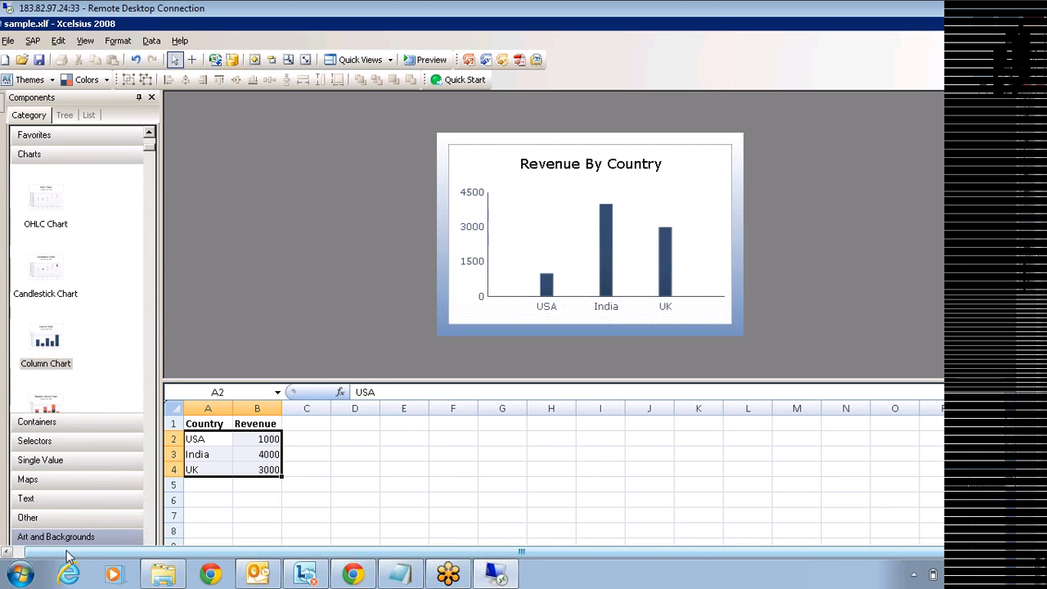
# Start exporting the dashboard to the SAP BusinessObjects Platform and log on to system BIGSAP1 by entering the account password
pyautogui.click(20, 43)
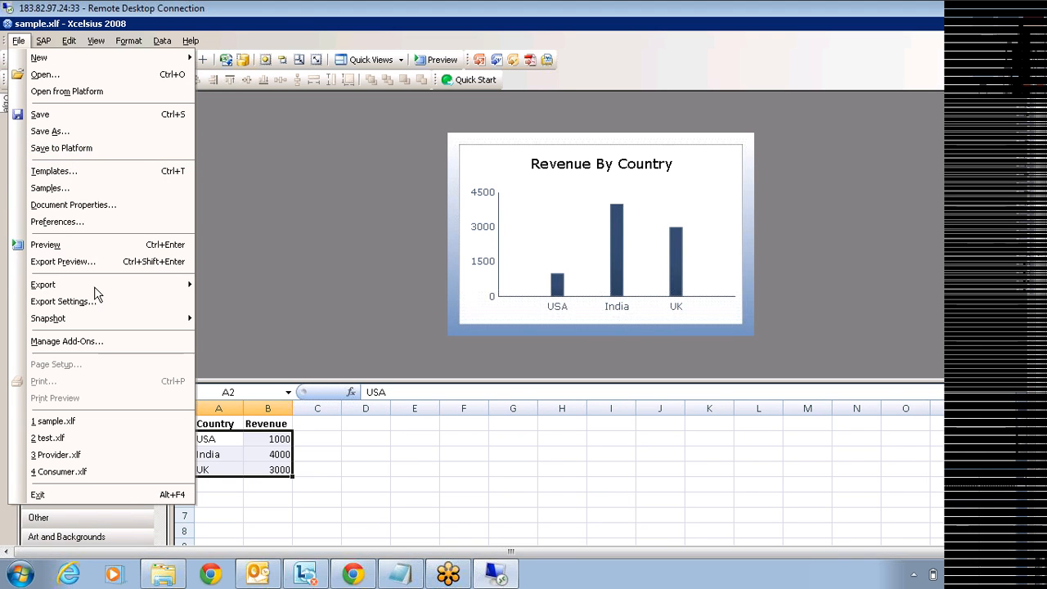
pyautogui.moveTo(95, 289)
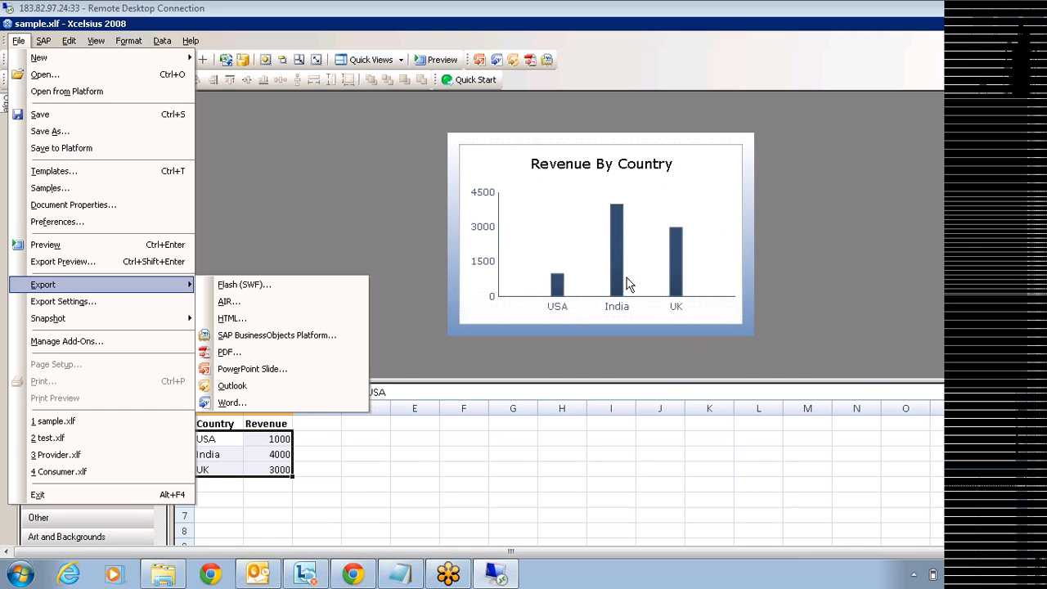
pyautogui.click(279, 338)
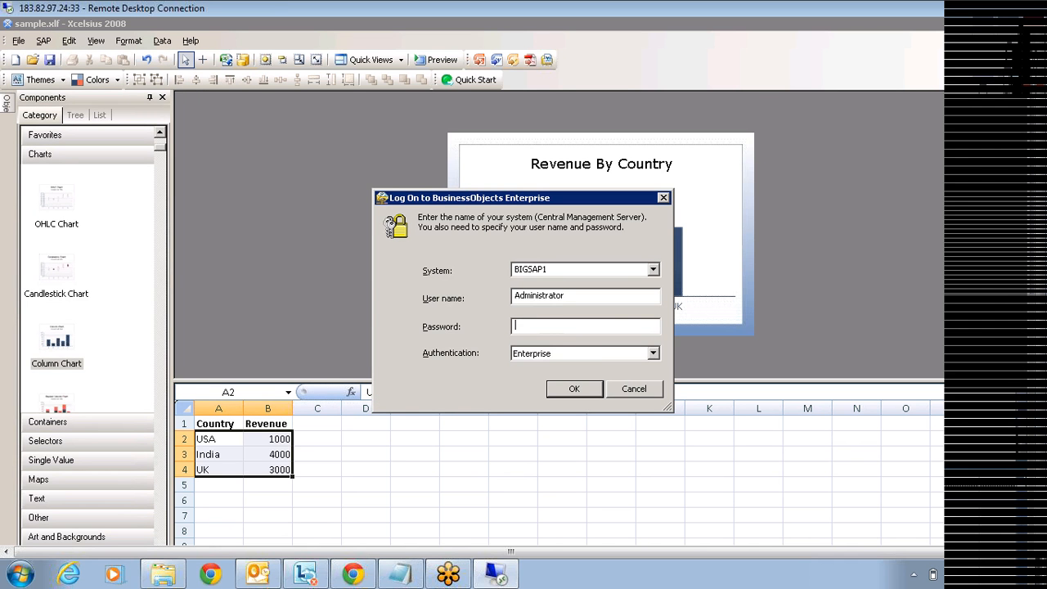
pyautogui.write('•••••••••')
pyautogui.press('Return')
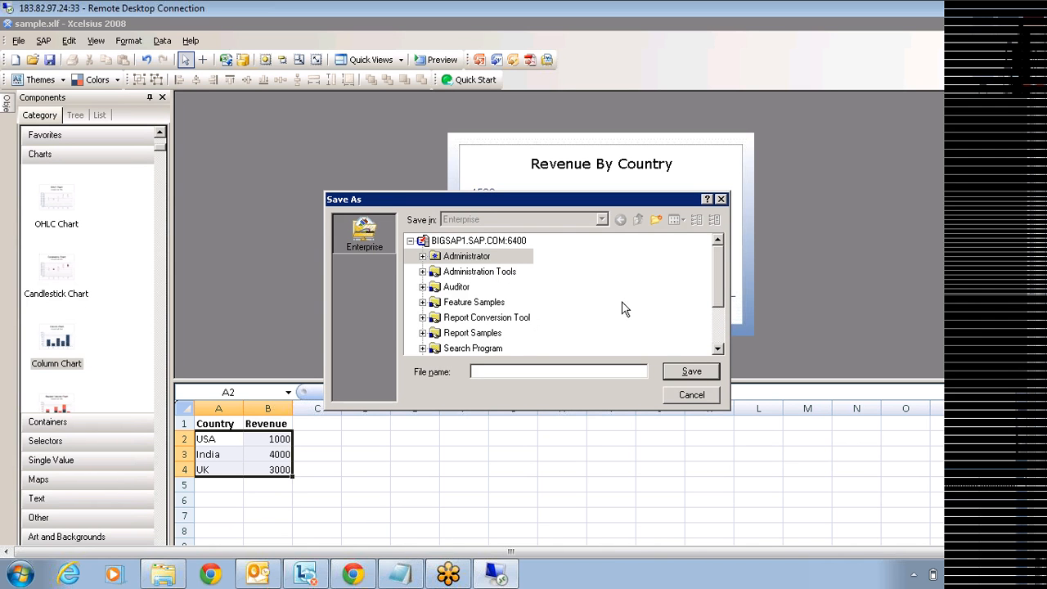
# Save the exported dashboard in the platform's Training folder under the name sample
pyautogui.moveTo(717, 283); pyautogui.dragTo(715, 322)
pyautogui.click(463, 318)
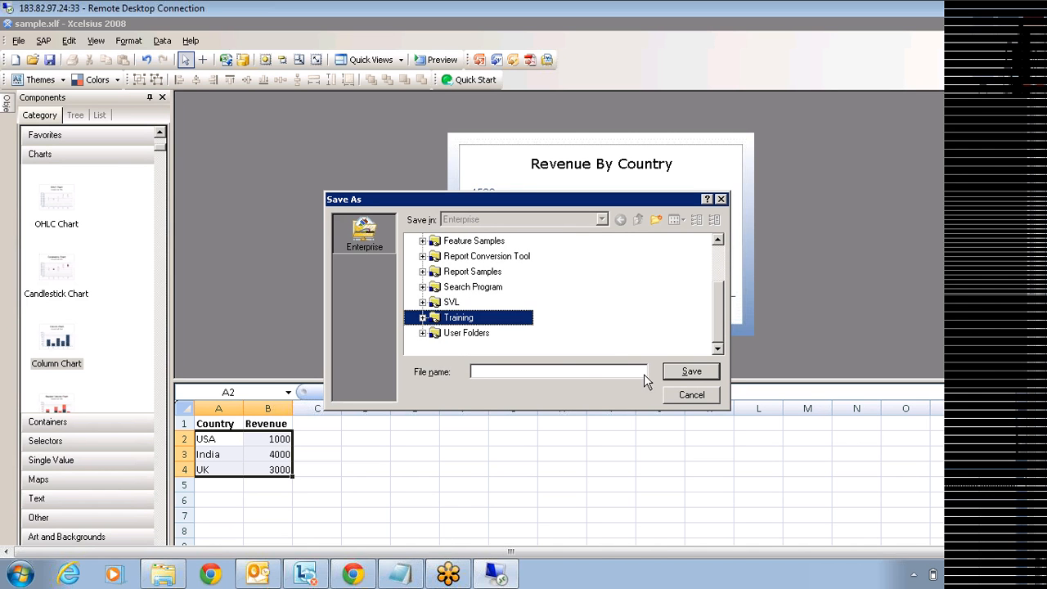
pyautogui.click(523, 371)
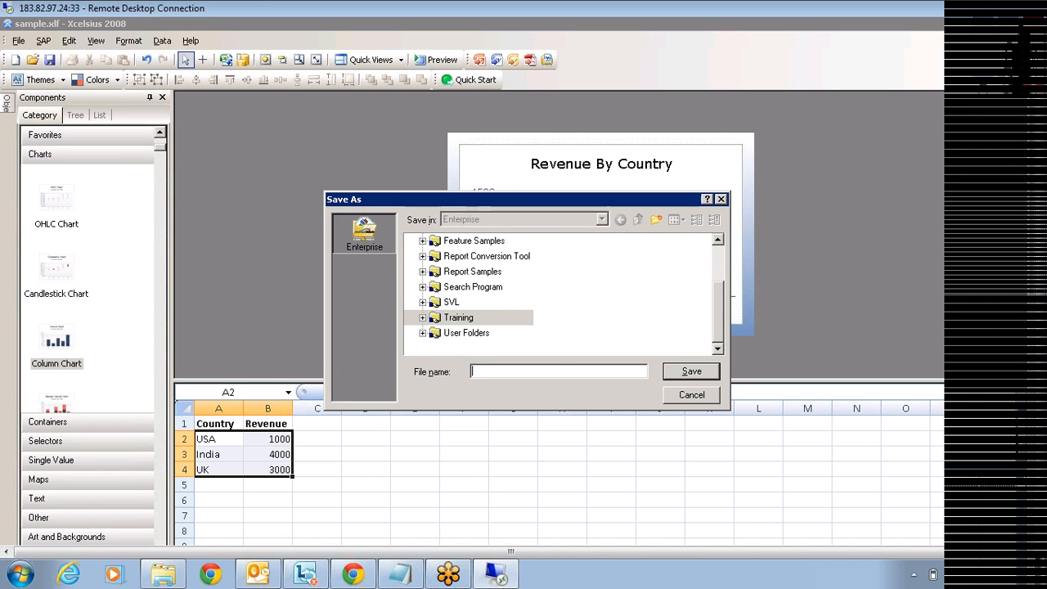
pyautogui.write('sample')
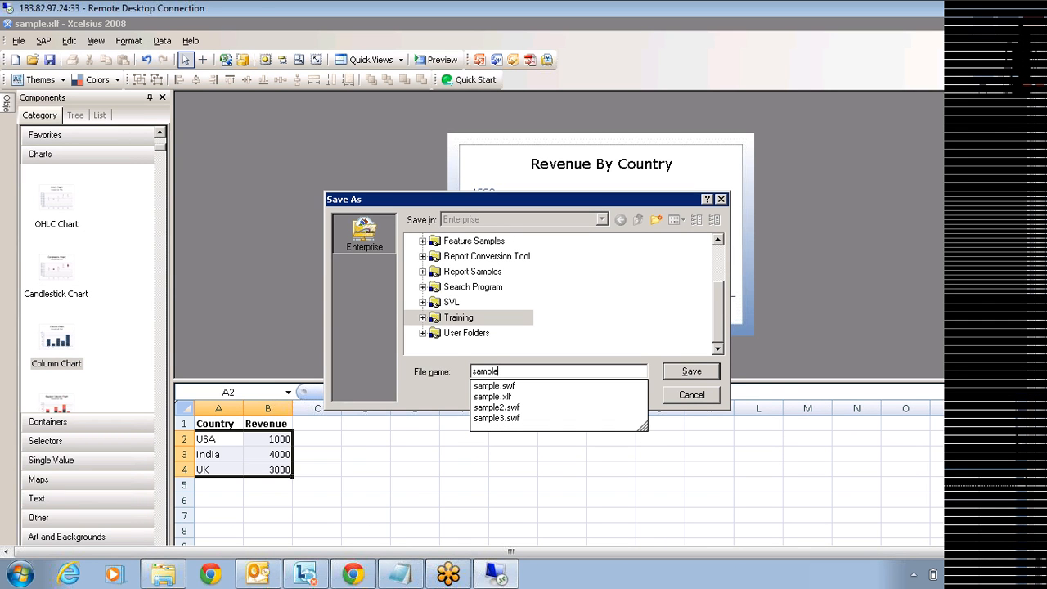
pyautogui.click(687, 378)
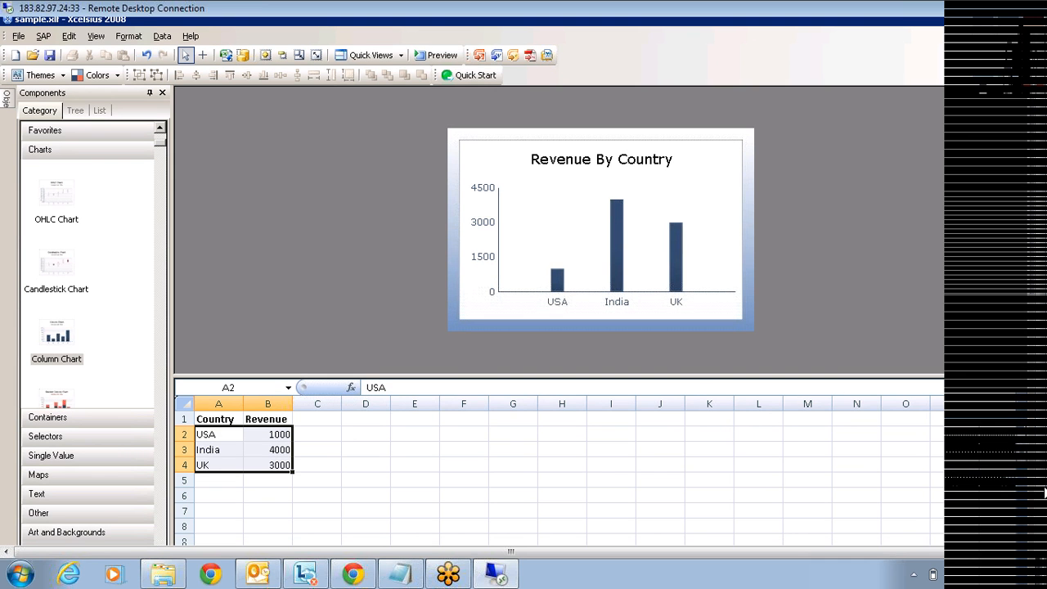
# Switch to Internet Explorer and open the InfoView logon page from the saved favorites
pyautogui.moveTo(1045, 491); pyautogui.dragTo(1045, 540)
pyautogui.click(77, 536)
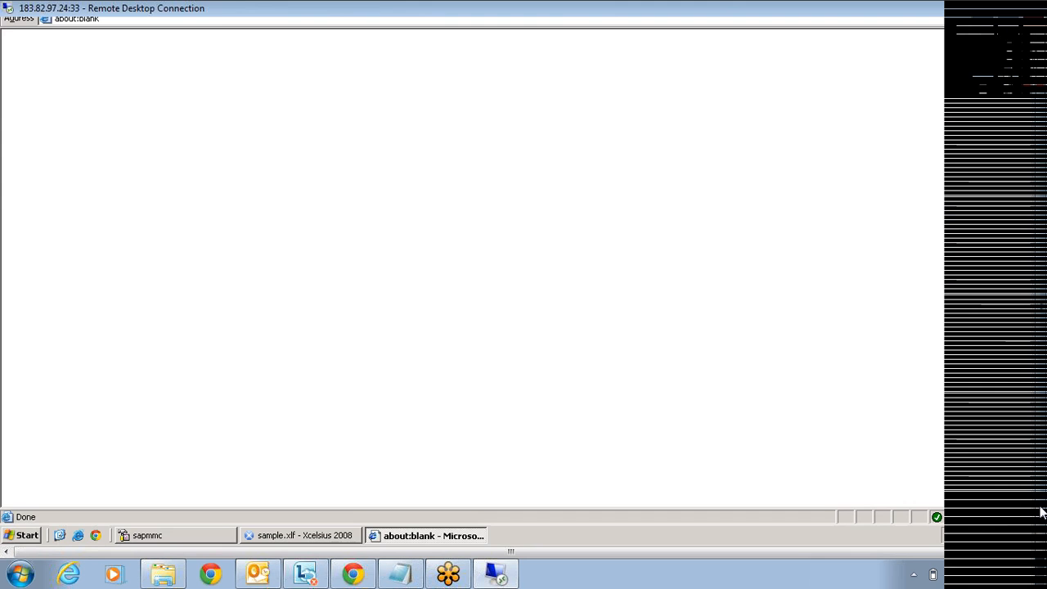
pyautogui.moveTo(1040, 507); pyautogui.dragTo(1037, 450)
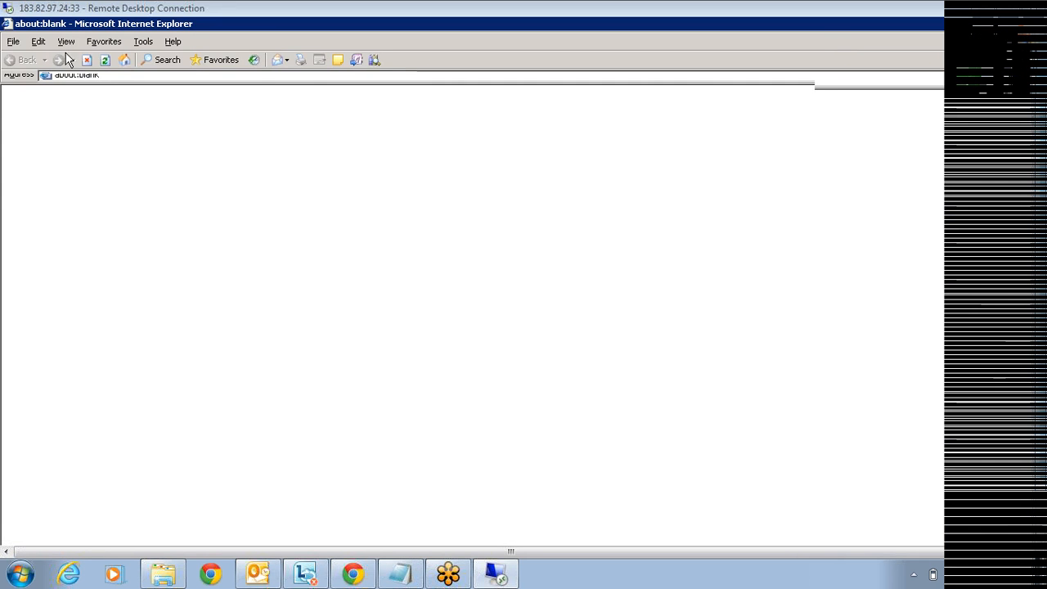
pyautogui.click(100, 43)
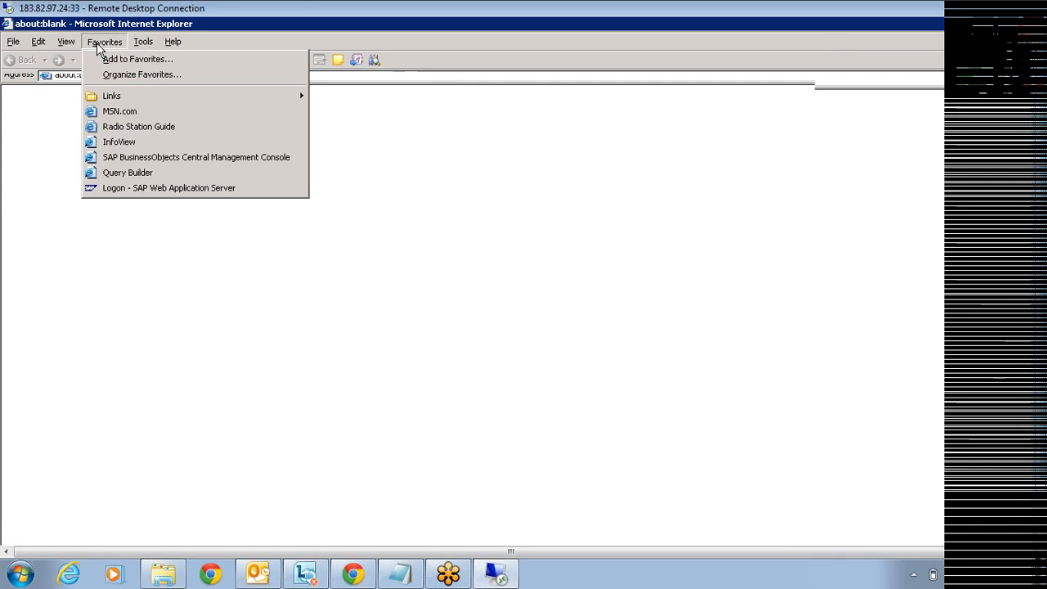
pyautogui.click(123, 143)
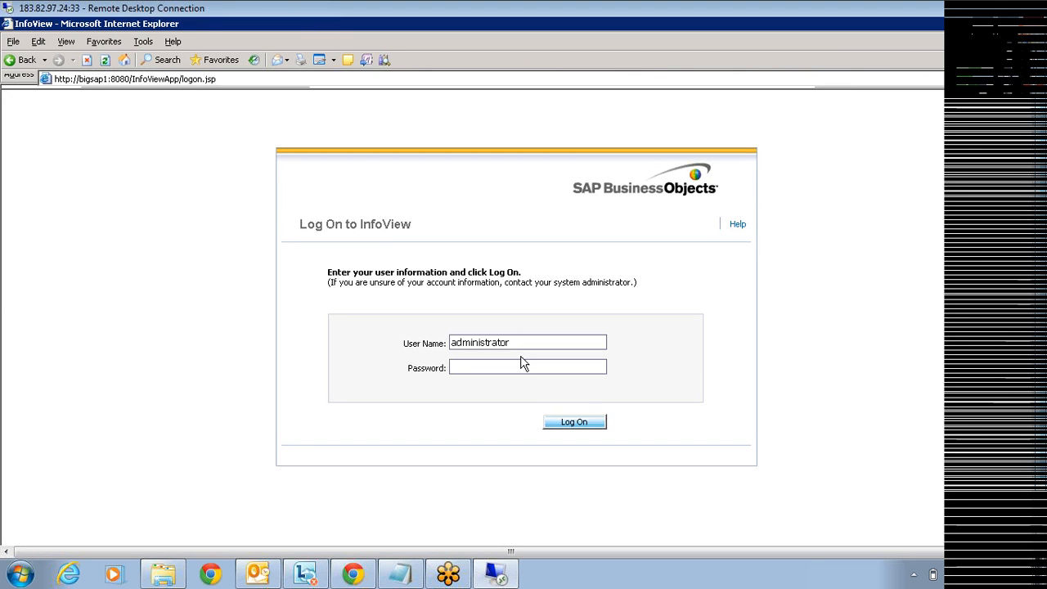
# Log on to InfoView by entering the account password
pyautogui.write('••')
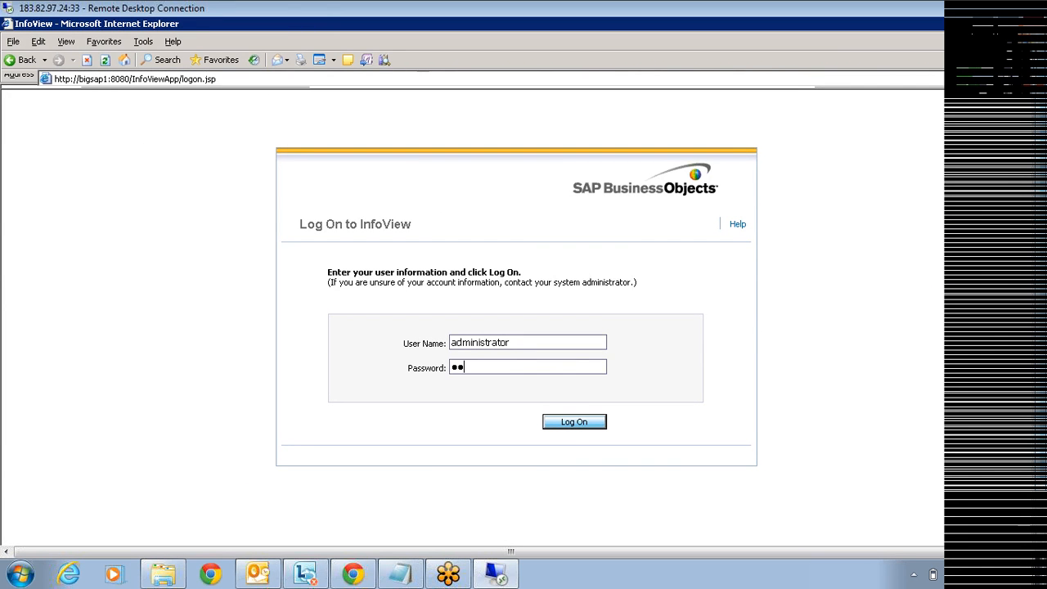
pyautogui.write('•••••••')
pyautogui.press('Return')
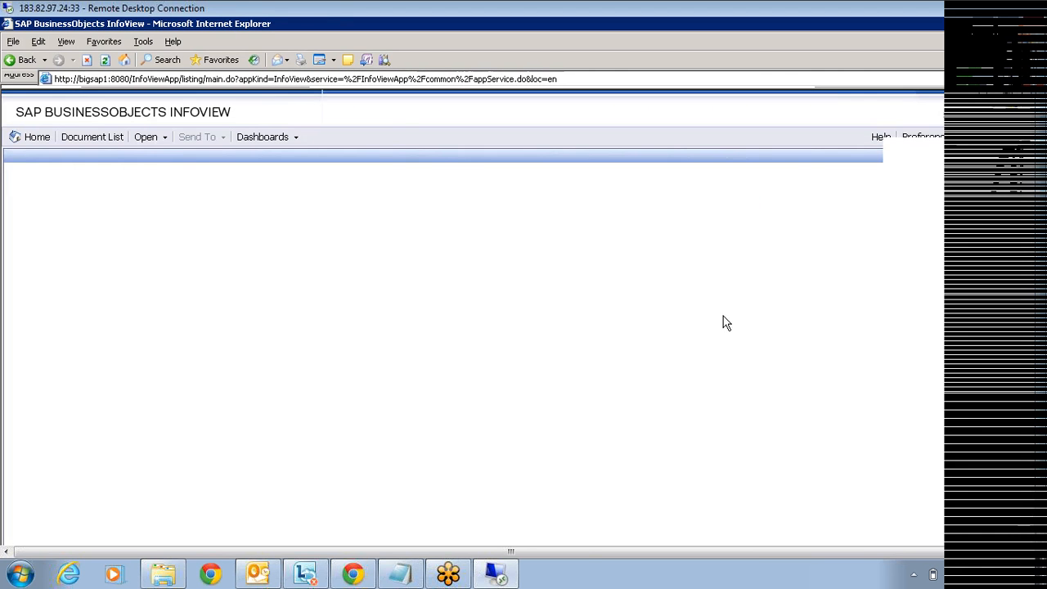
# Browse the InfoView document list to the Training public folder and search its titles for sample
pyautogui.click(96, 277)
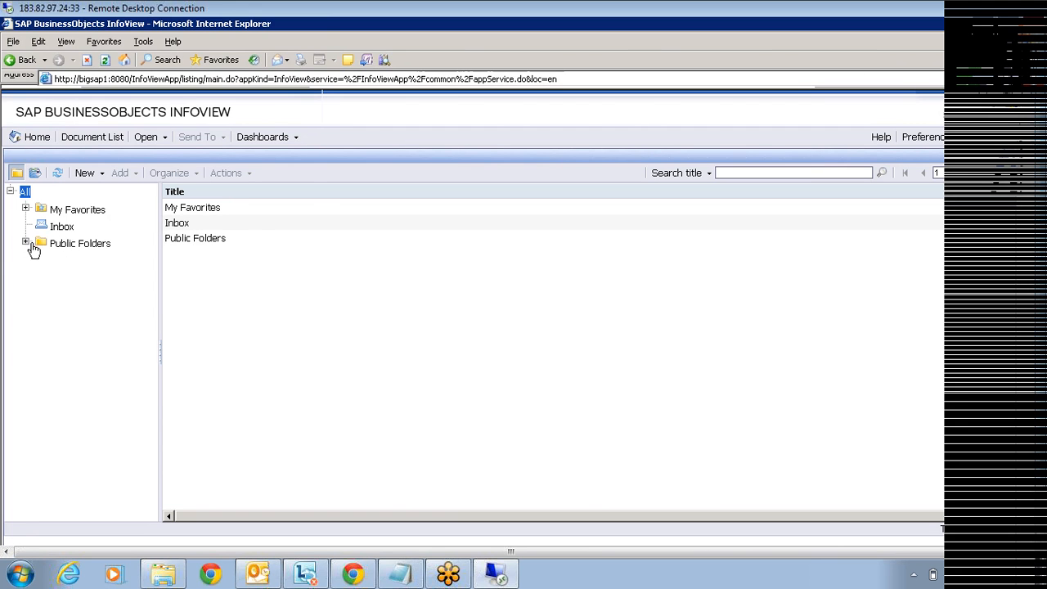
pyautogui.click(25, 243)
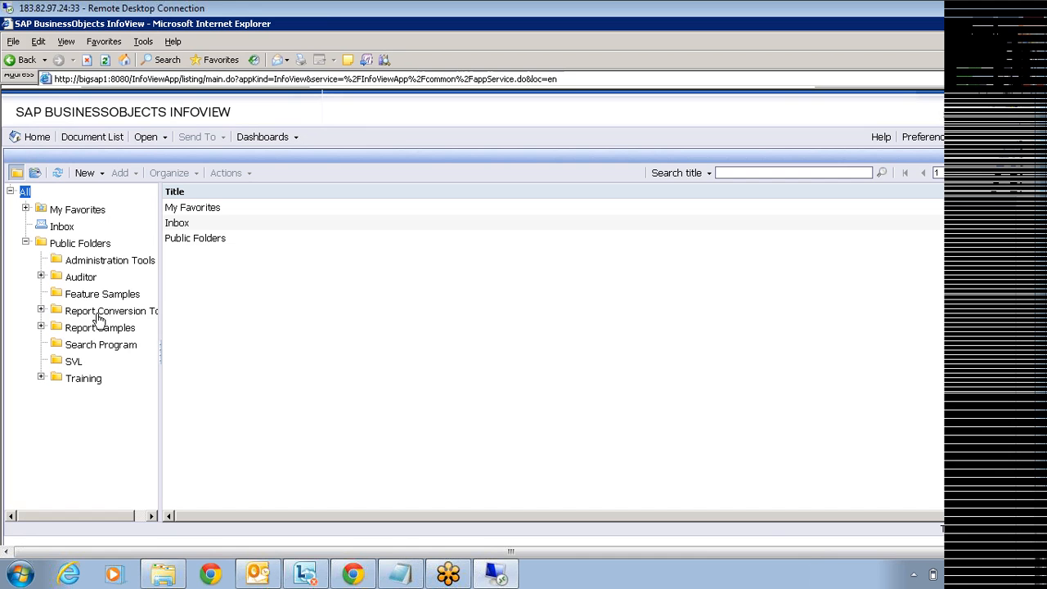
pyautogui.click(81, 378)
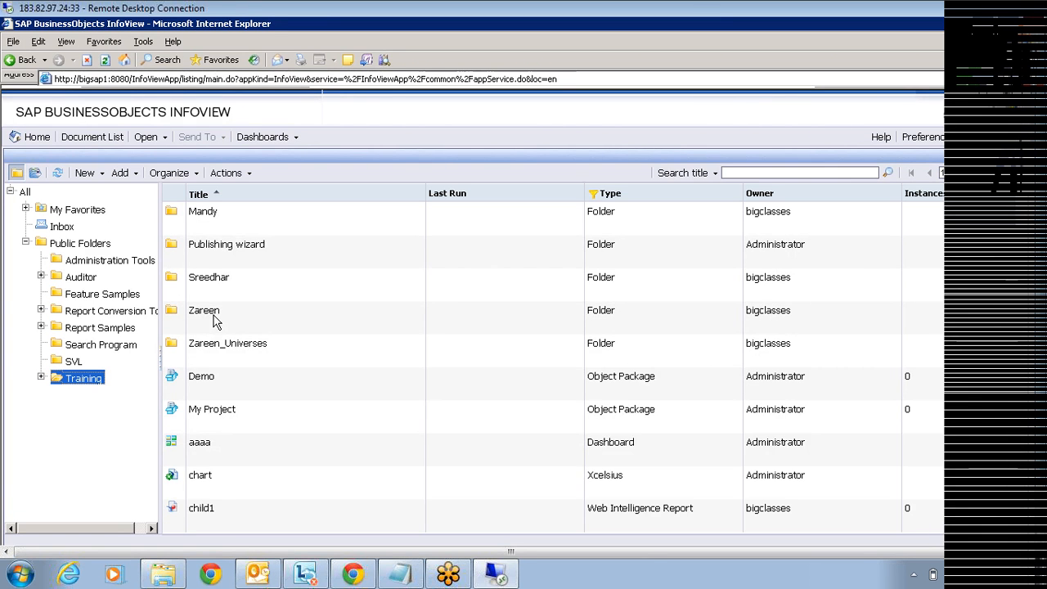
pyautogui.click(1002, 176)
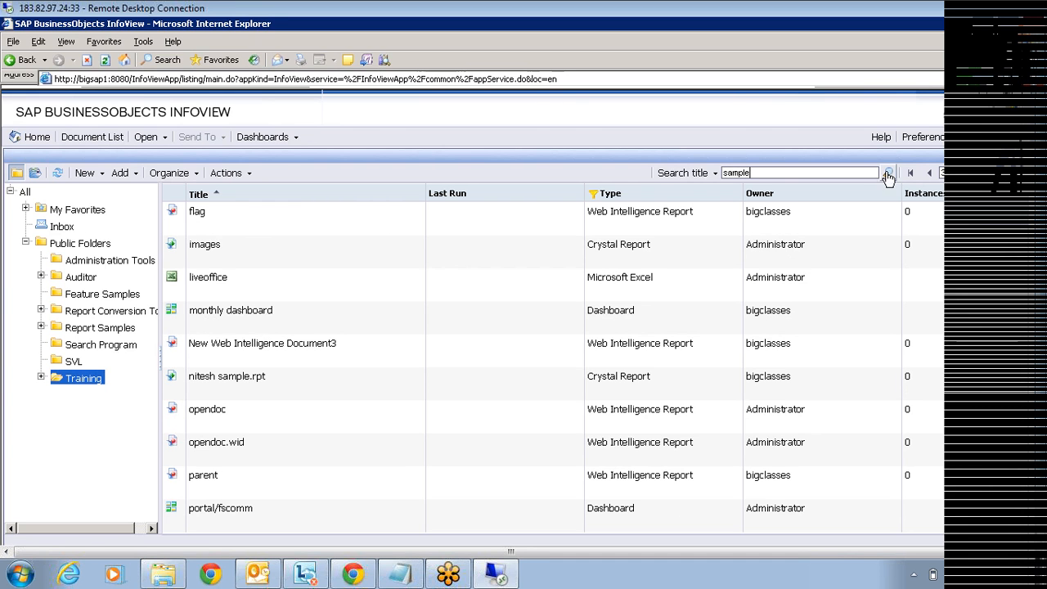
pyautogui.press('Return')
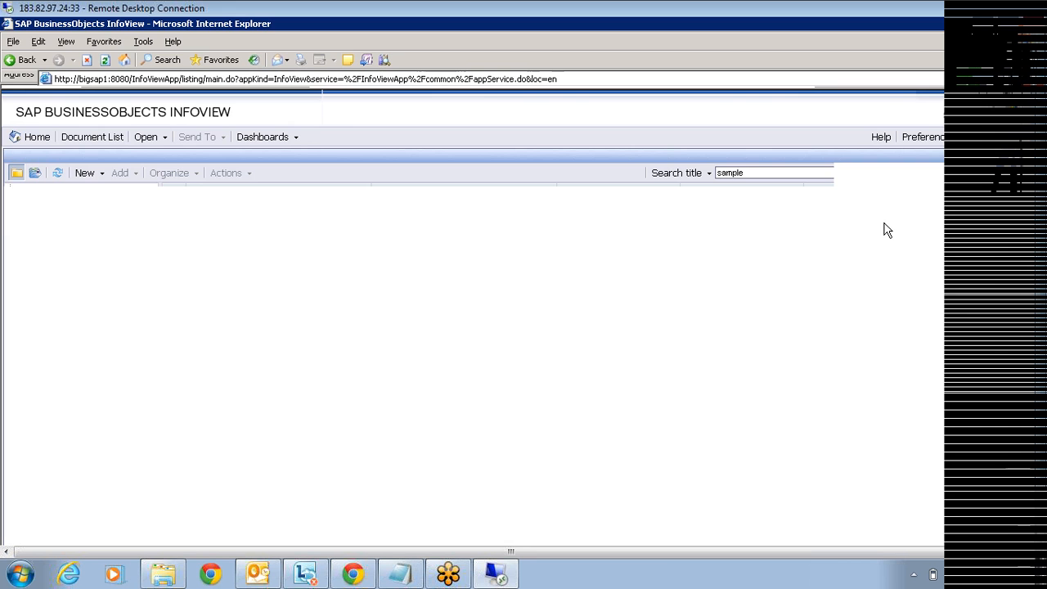
# View the Flash object sample from the search results, and close the dashboard view
pyautogui.click(223, 258)
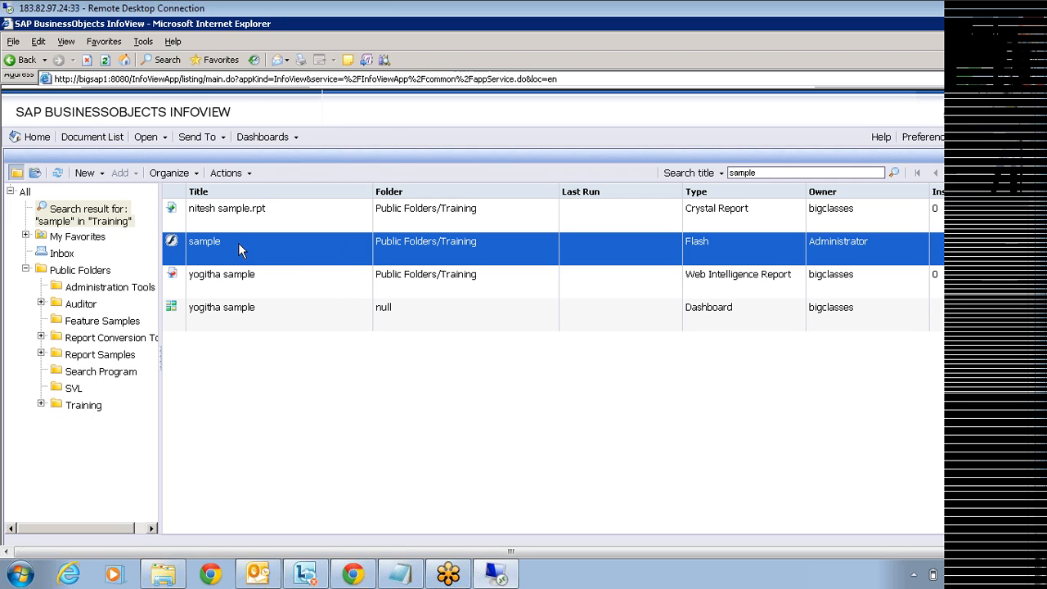
pyautogui.rightClick(238, 244)
pyautogui.click(266, 253)
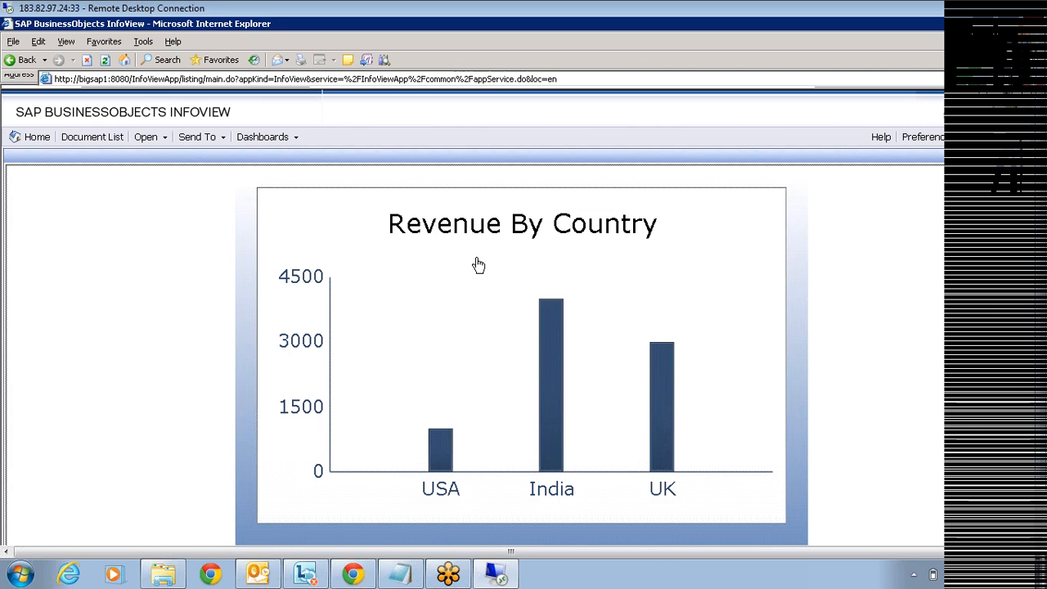
pyautogui.click(1029, 157)
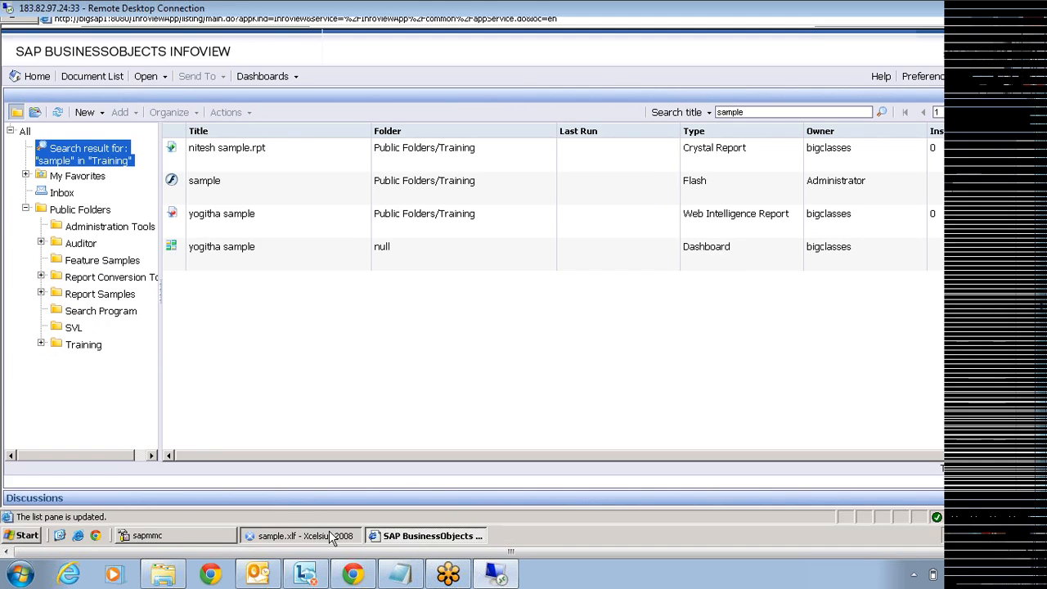
# Switch to Xcelsius 2008 and save the dashboard source to the platform's Training folder as sample.xlf
pyautogui.click(331, 536)
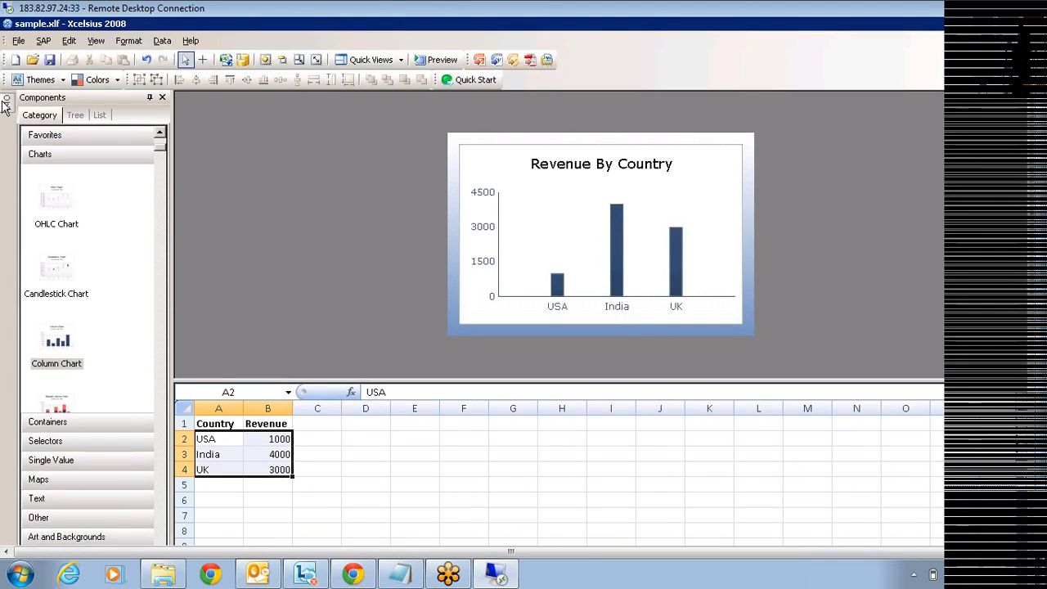
pyautogui.moveTo(5, 102)
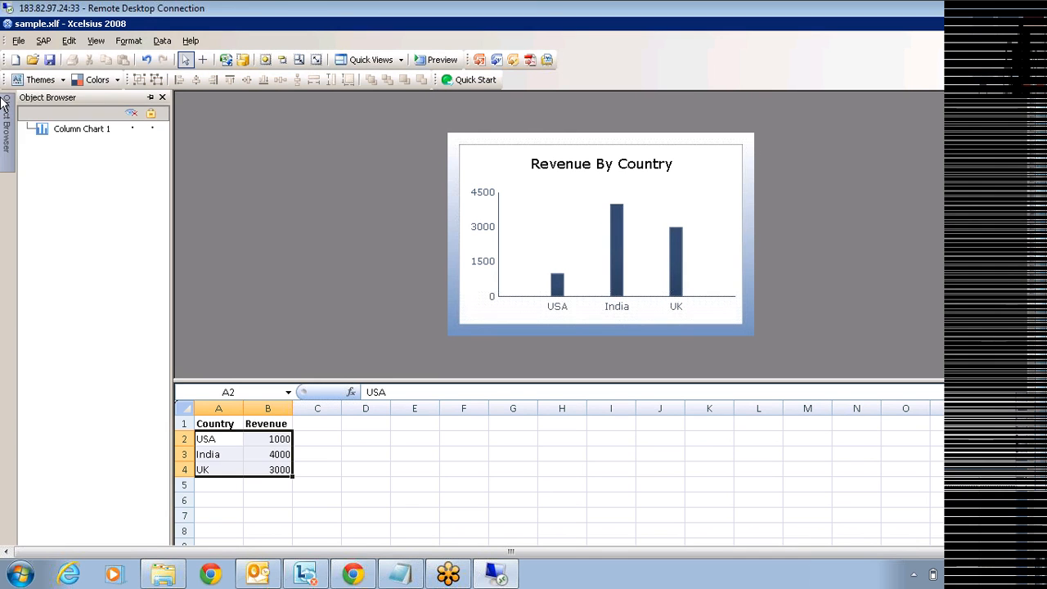
pyautogui.click(18, 41)
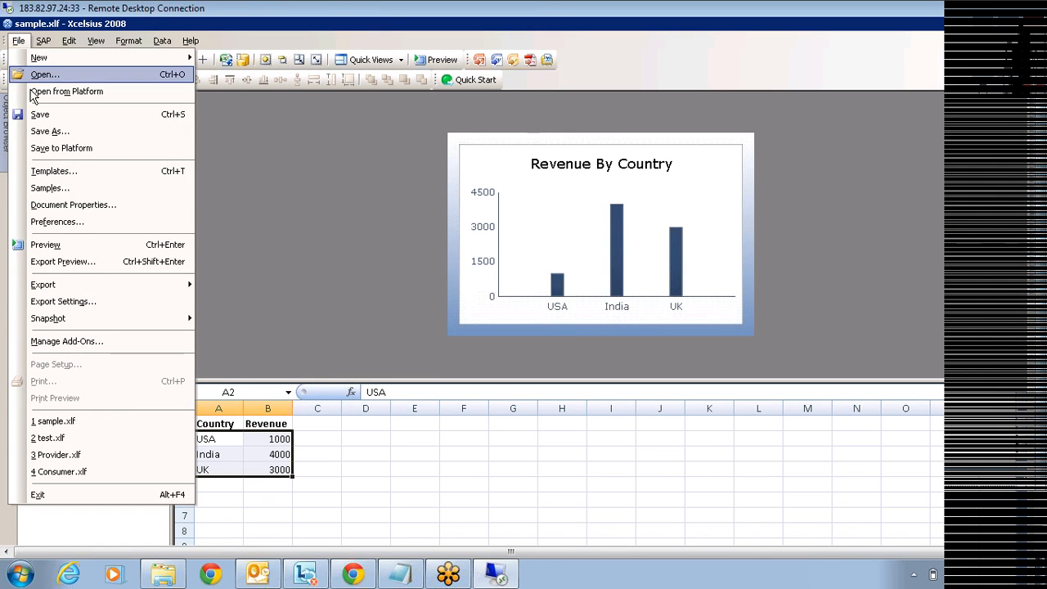
pyautogui.click(87, 148)
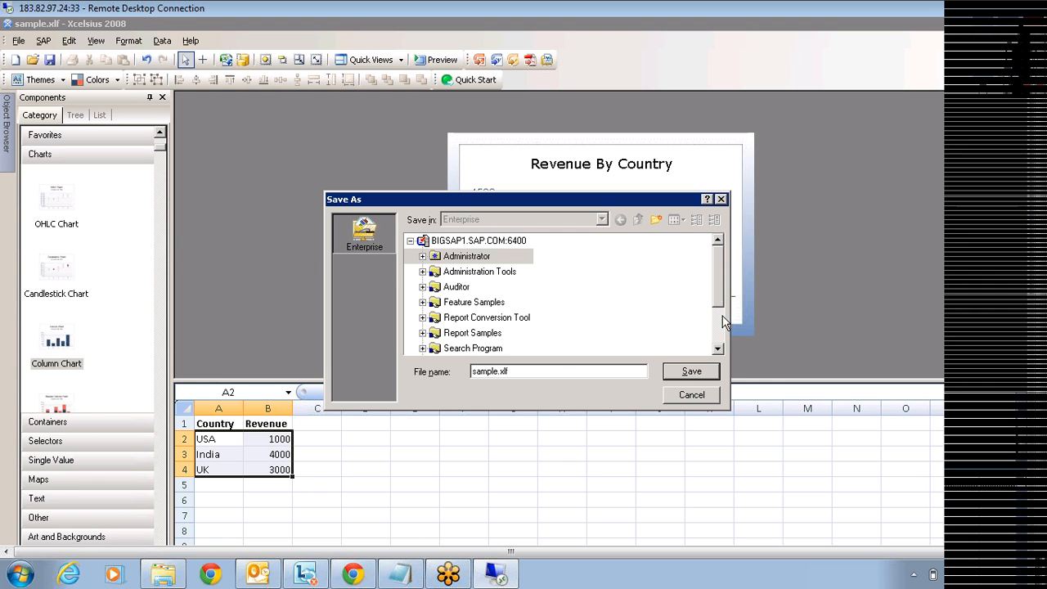
pyautogui.moveTo(721, 291); pyautogui.dragTo(722, 343)
pyautogui.click(446, 319)
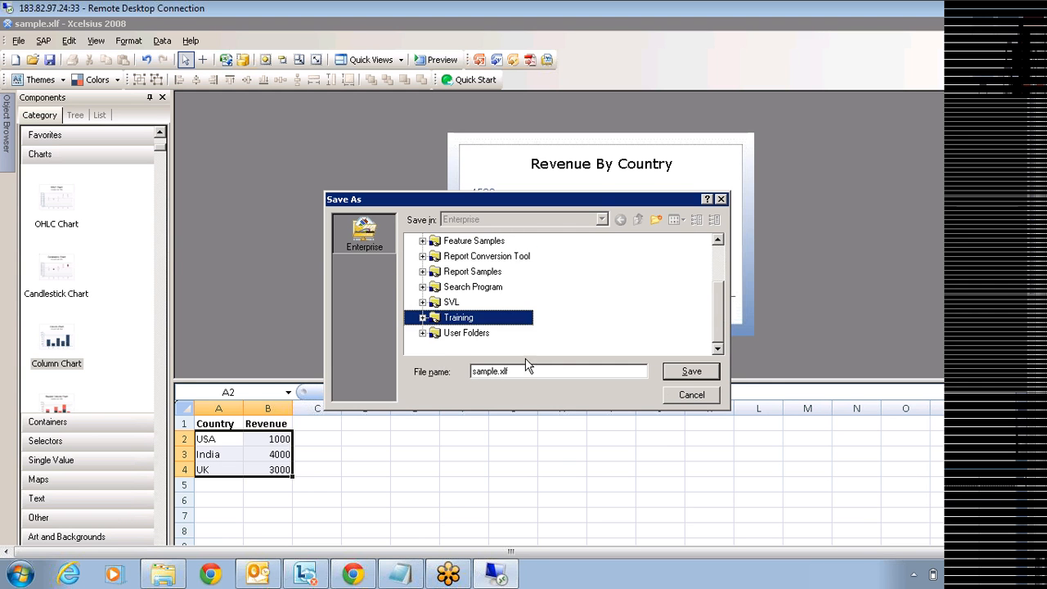
pyautogui.click(692, 371)
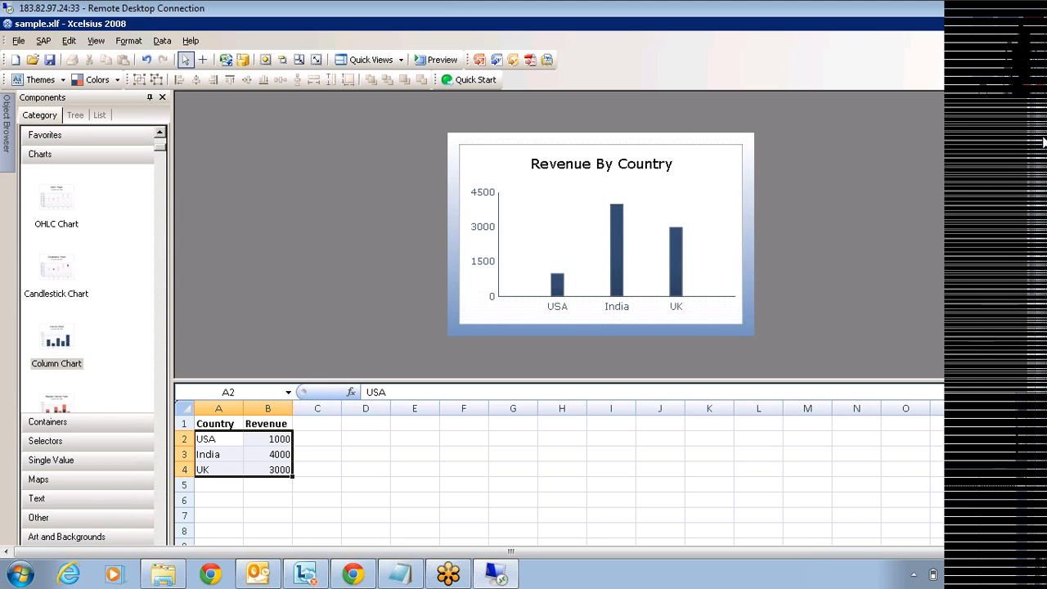
# Switch to InfoView, repeat the search for sample, and examine which actions are offered for the Xcelsius object sample.xlf
pyautogui.moveTo(1045, 144); pyautogui.dragTo(1045, 199)
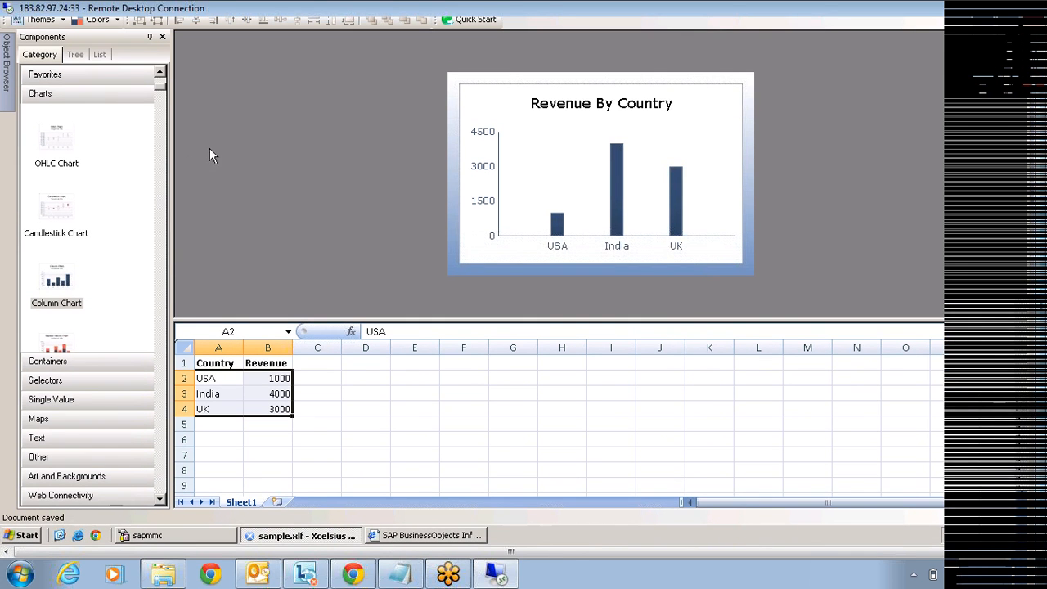
pyautogui.click(415, 537)
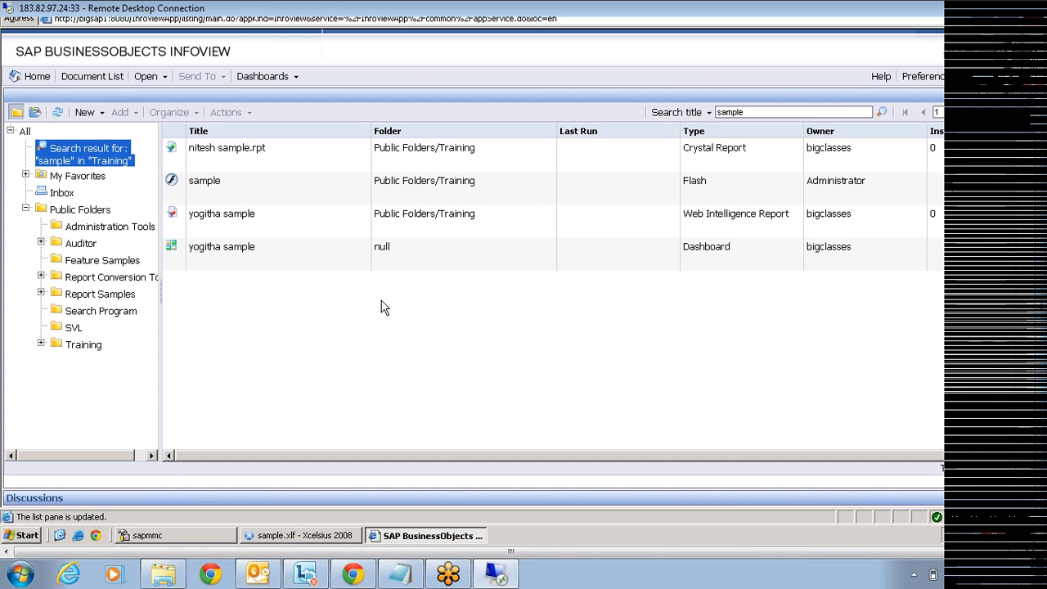
pyautogui.click(882, 112)
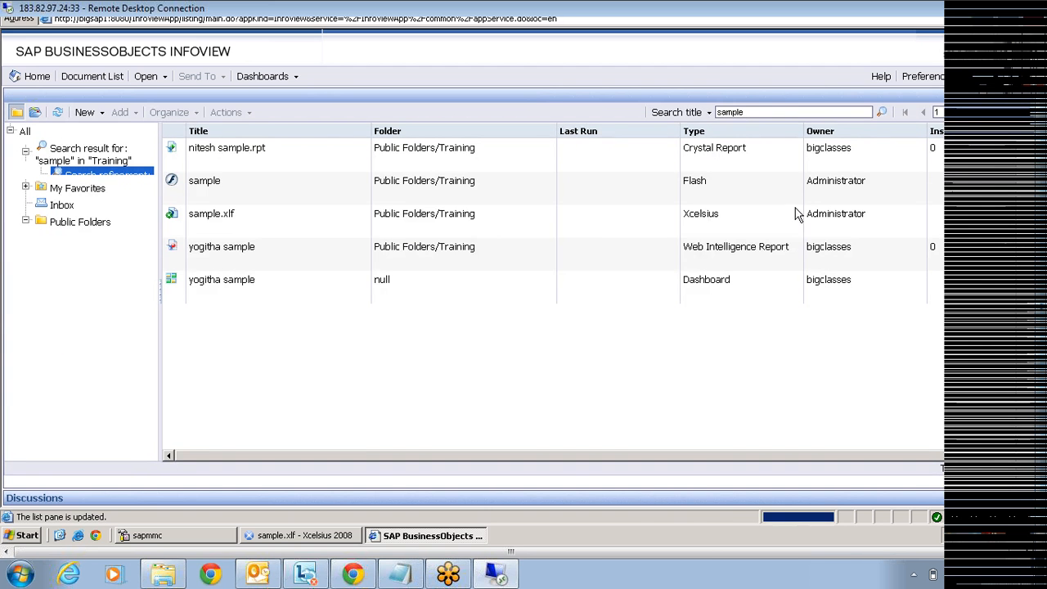
pyautogui.click(239, 231)
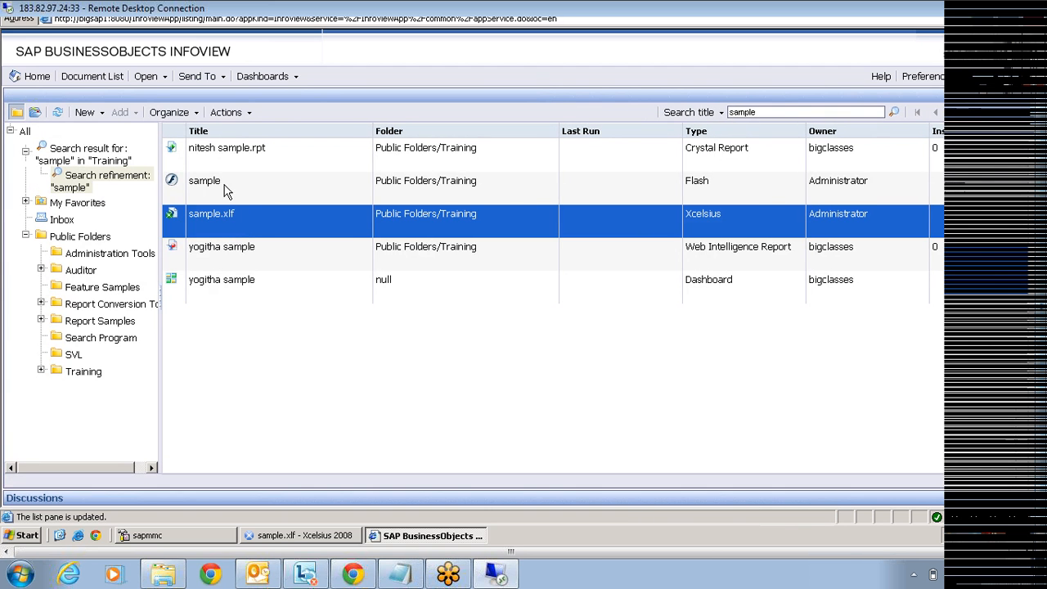
pyautogui.click(225, 184)
pyautogui.click(220, 219)
pyautogui.rightClick(218, 221)
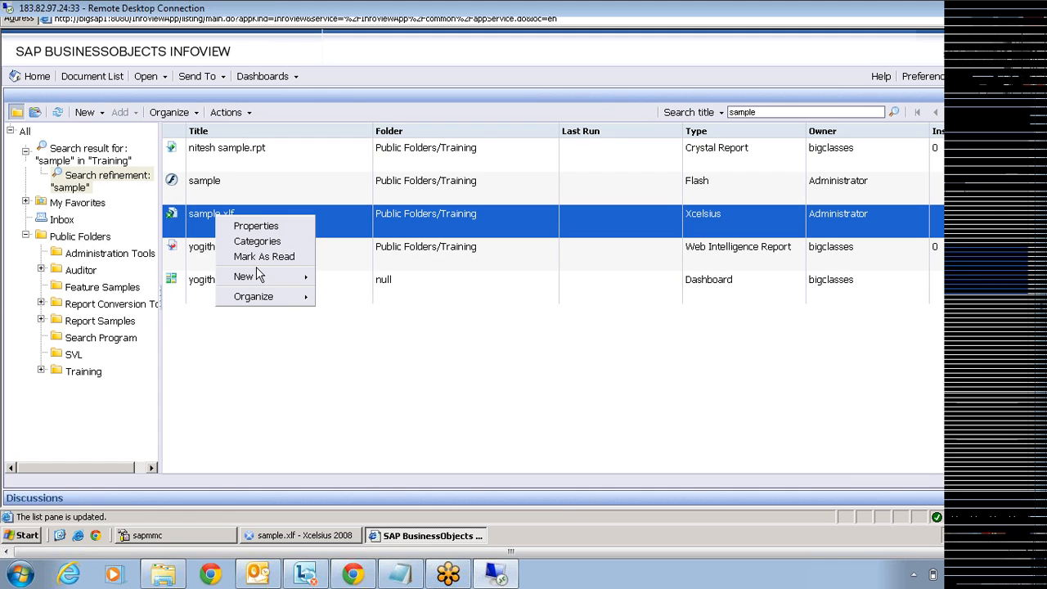
pyautogui.click(399, 327)
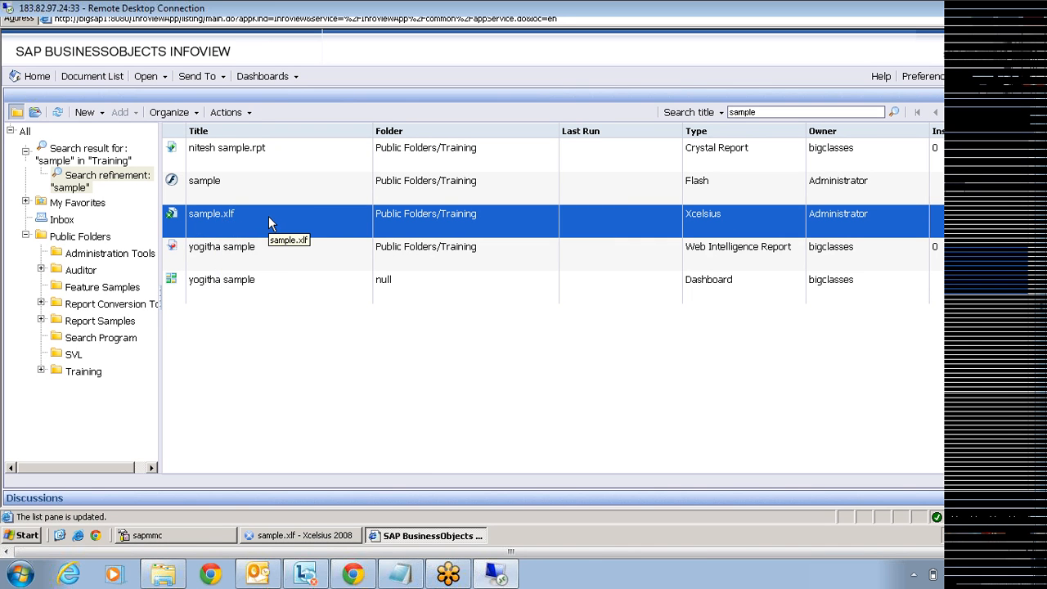
# Launch a second instance of Xcelsius 2008 from the remote desktop, continuing the startup while Excel is running
pyautogui.click(60, 537)
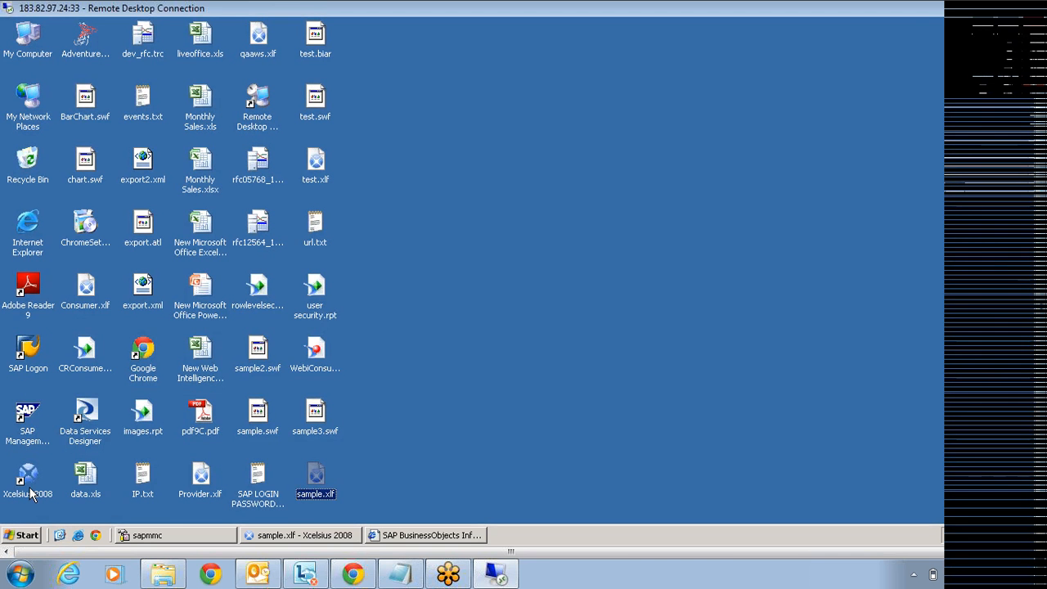
pyautogui.click(30, 490)
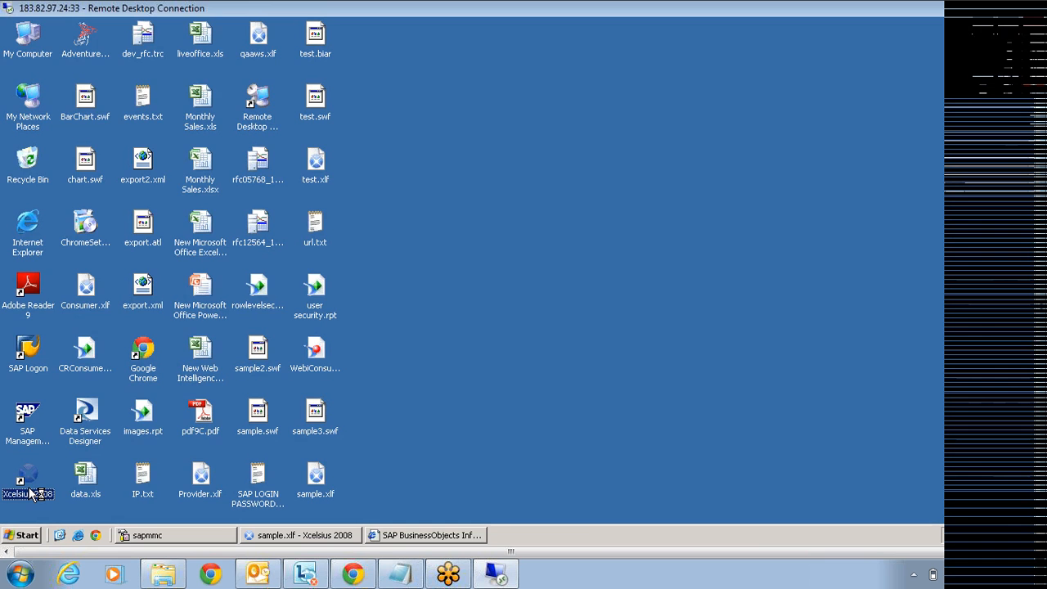
pyautogui.doubleClick(30, 493)
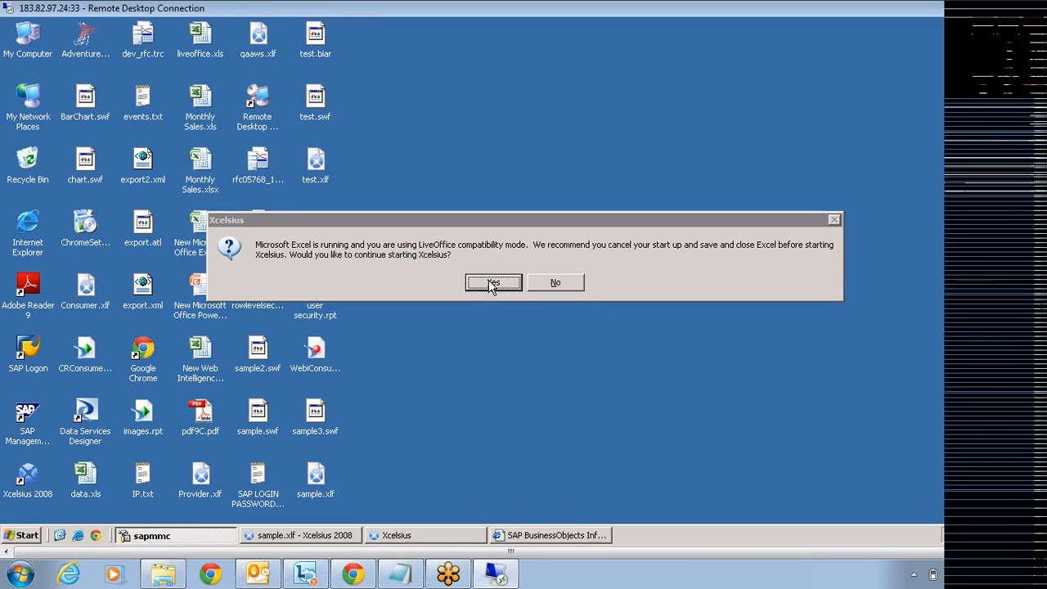
pyautogui.click(489, 281)
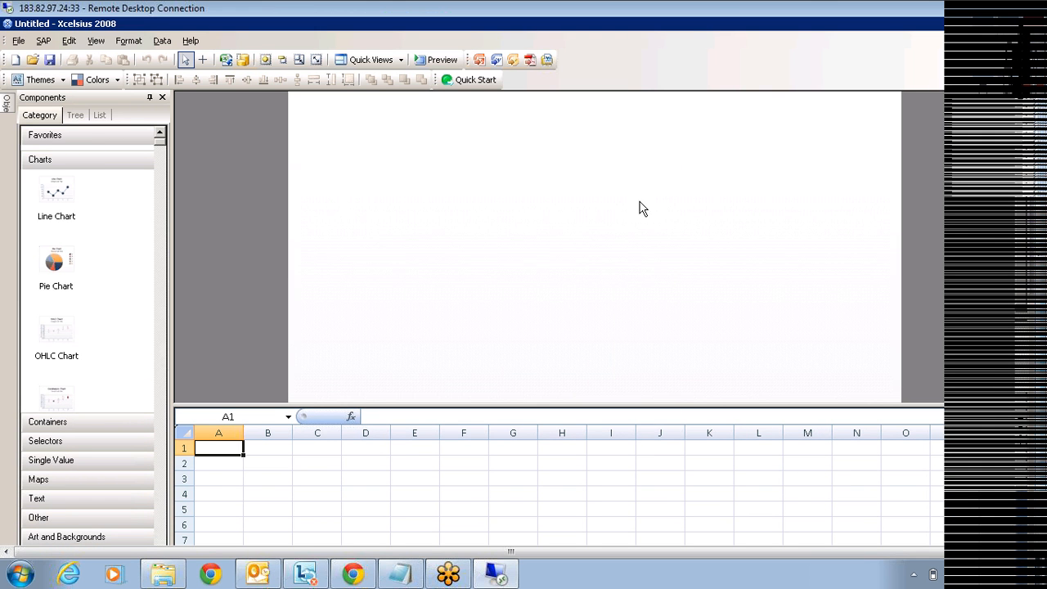
# Start opening a file from the platform and log on to system BIGSAP1 by entering the account password
pyautogui.click(19, 42)
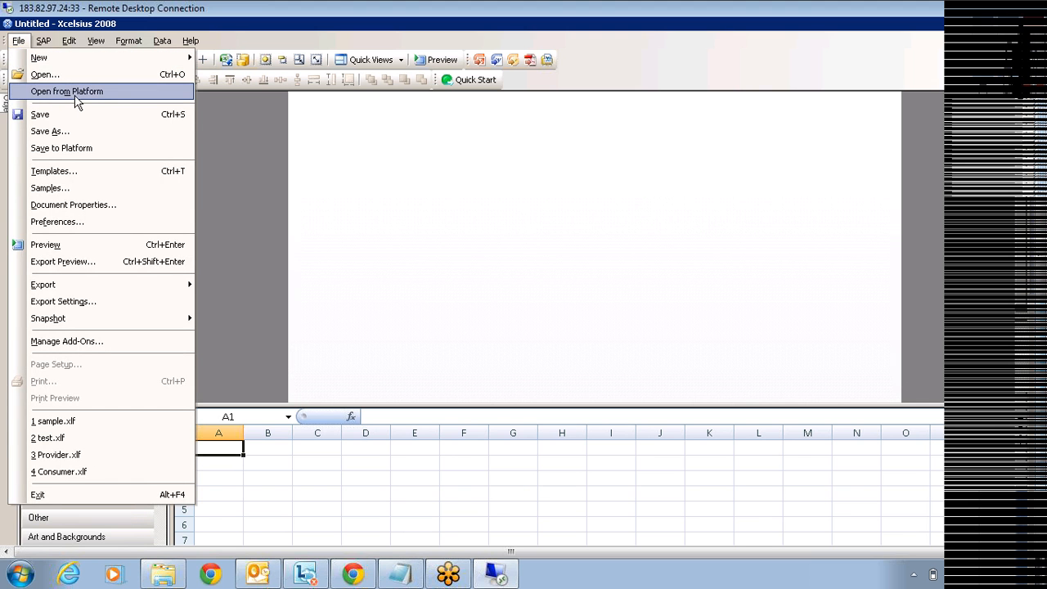
pyautogui.click(86, 92)
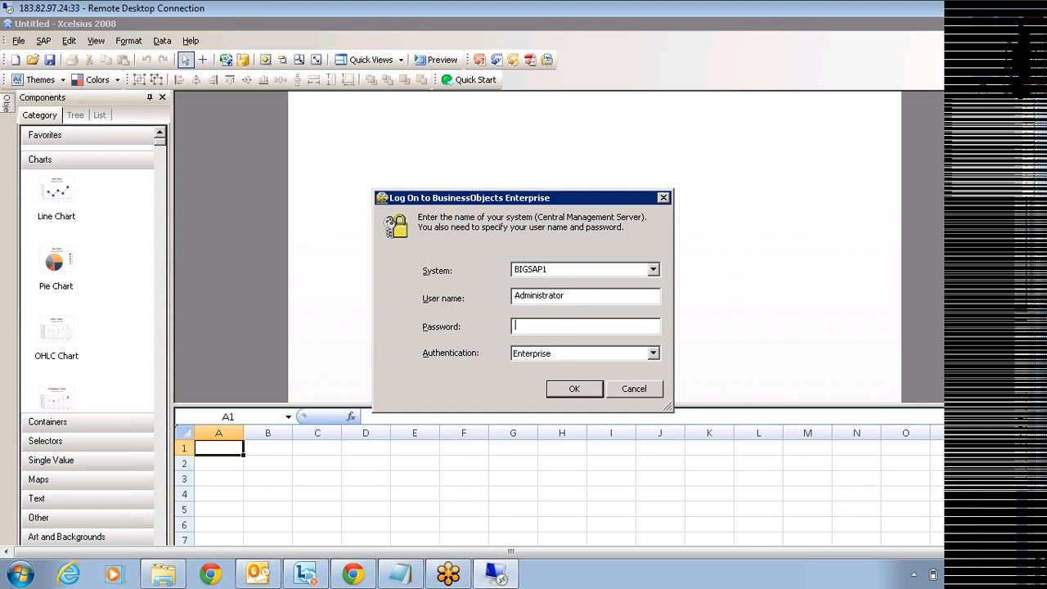
pyautogui.write('••••••••')
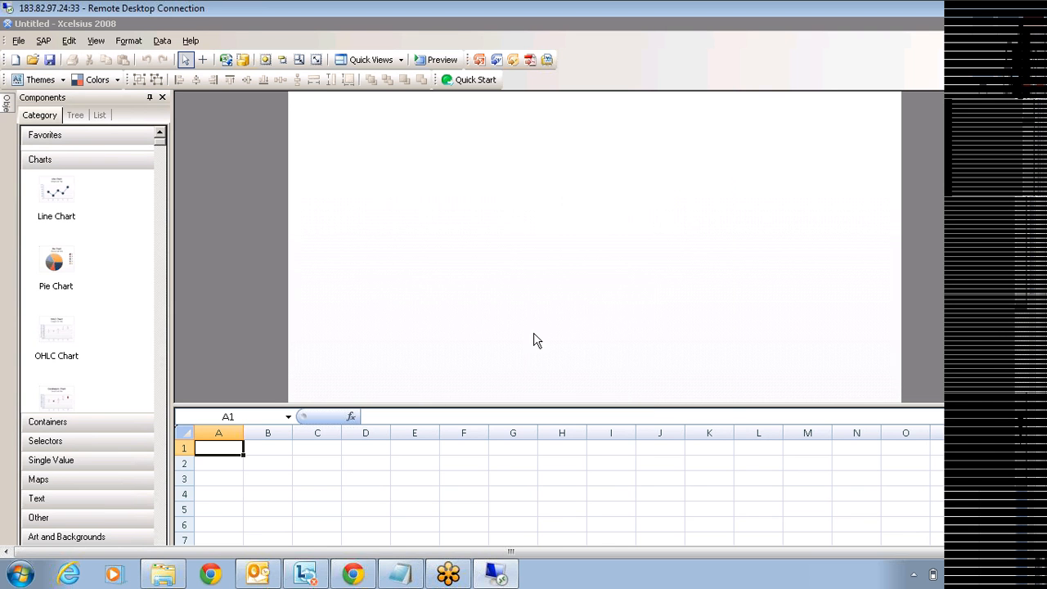
# Open sample.xlf from the platform's Training folder
pyautogui.click(716, 357)
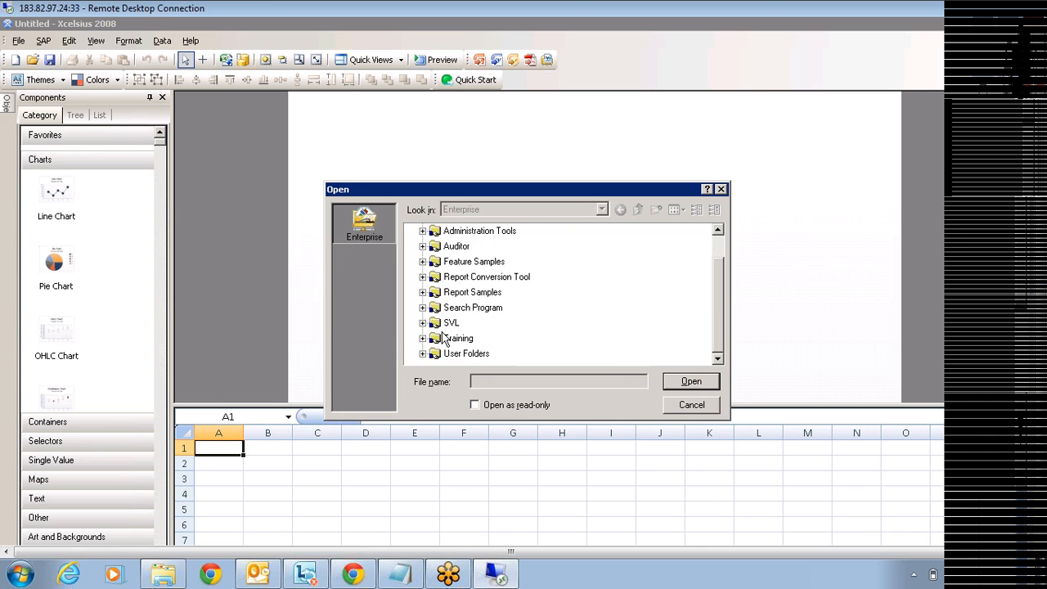
pyautogui.click(422, 338)
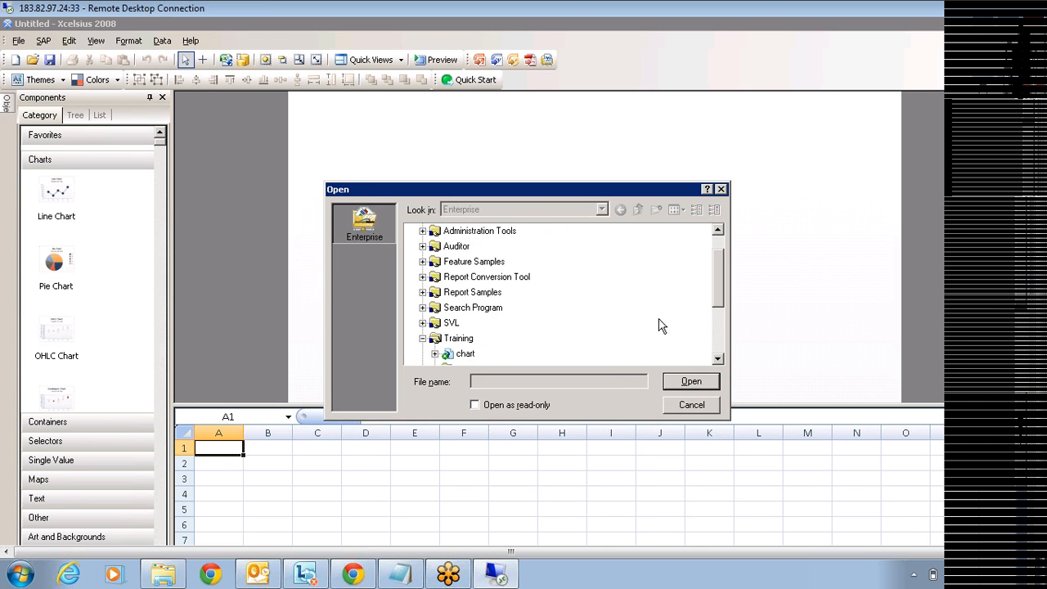
pyautogui.moveTo(718, 304); pyautogui.dragTo(717, 354)
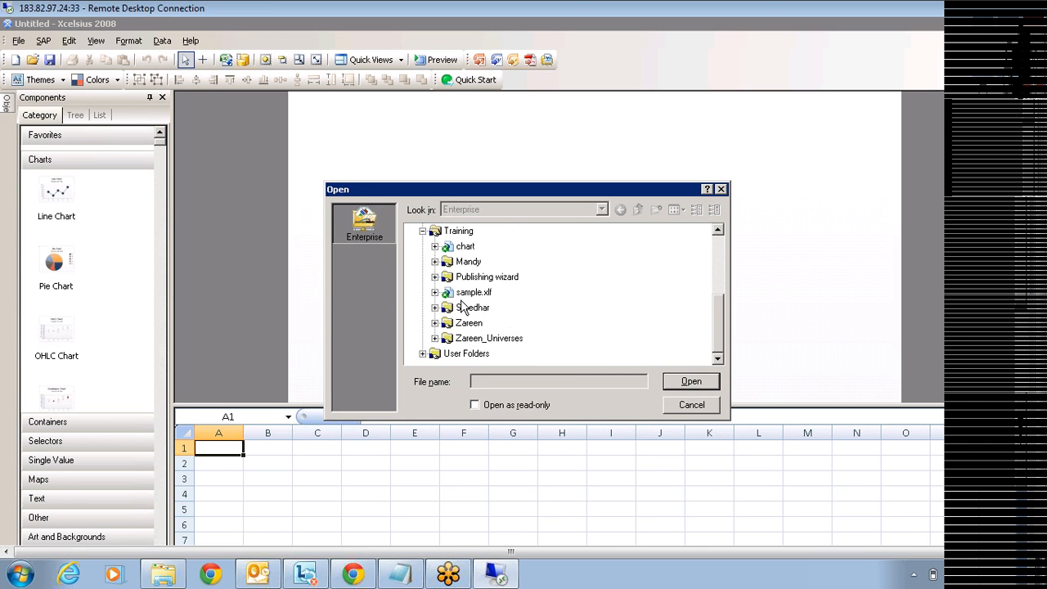
pyautogui.click(463, 292)
pyautogui.click(687, 382)
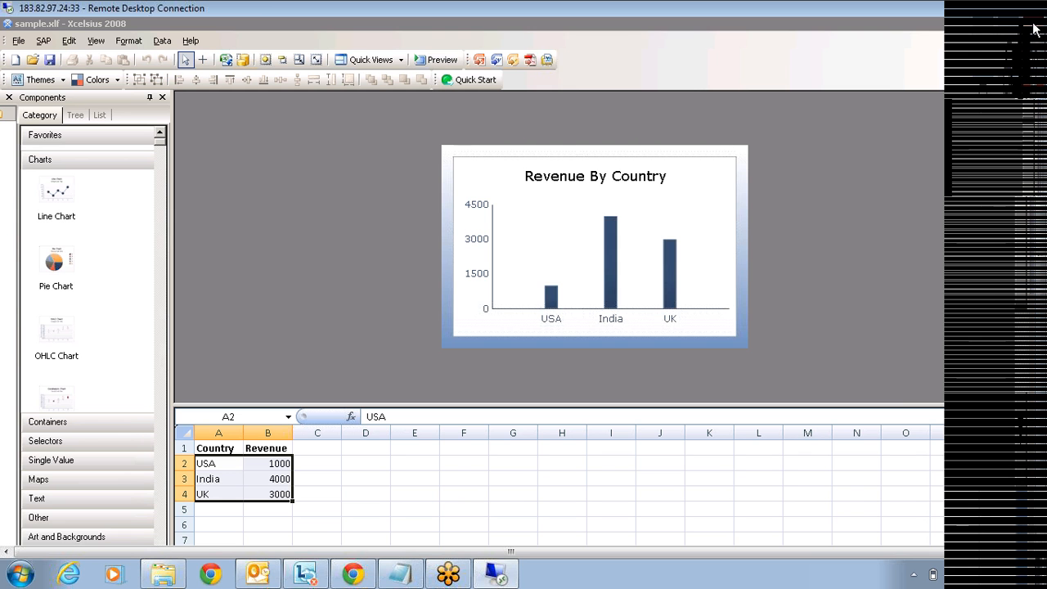
# Close the second Xcelsius instance and switch back to the original sample.xlf window
pyautogui.click(1031, 25)
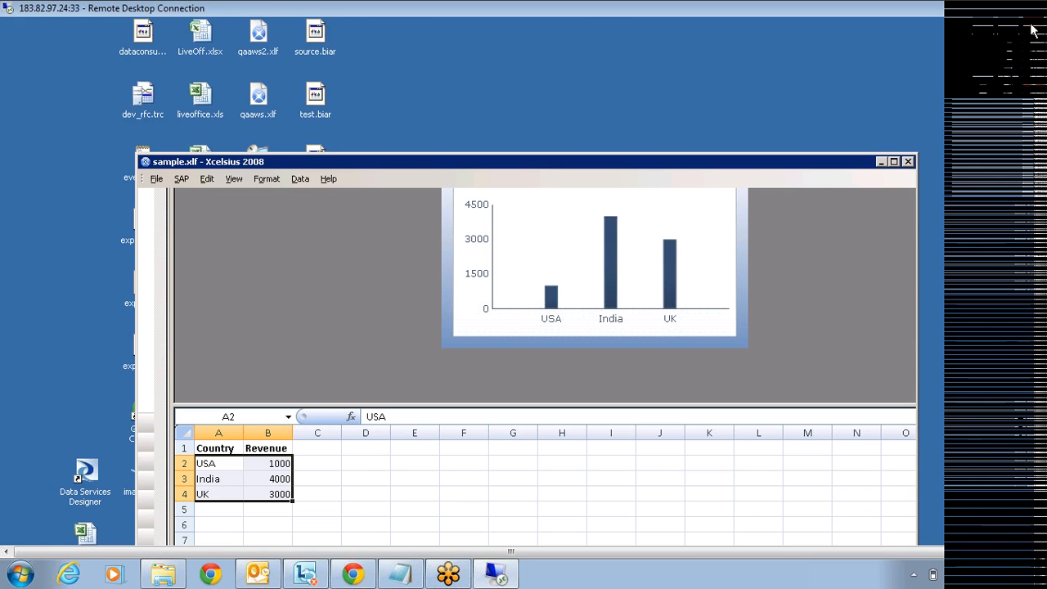
pyautogui.click(908, 162)
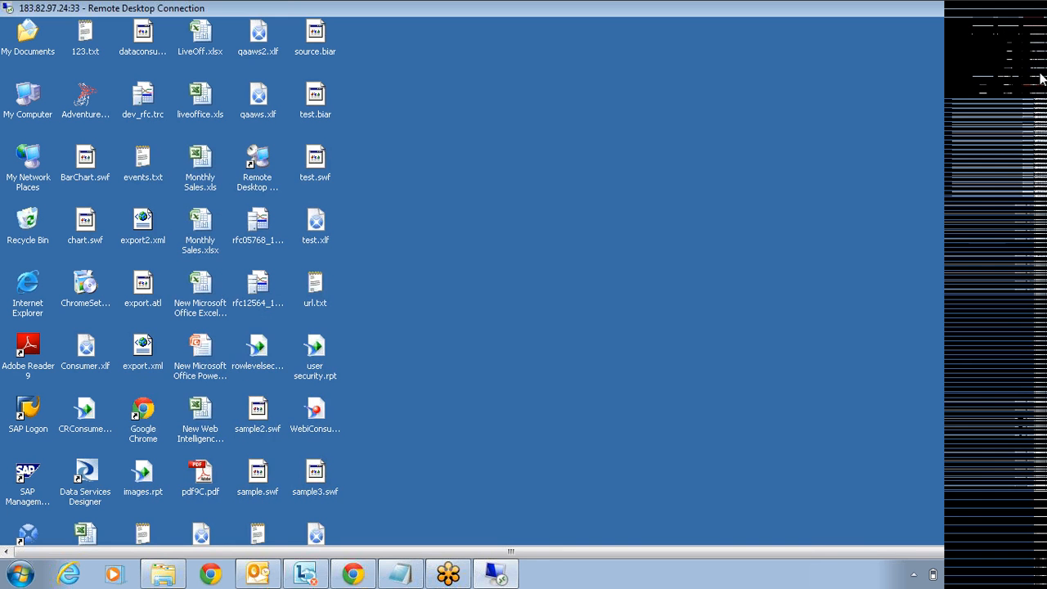
pyautogui.moveTo(1040, 74); pyautogui.dragTo(1035, 131)
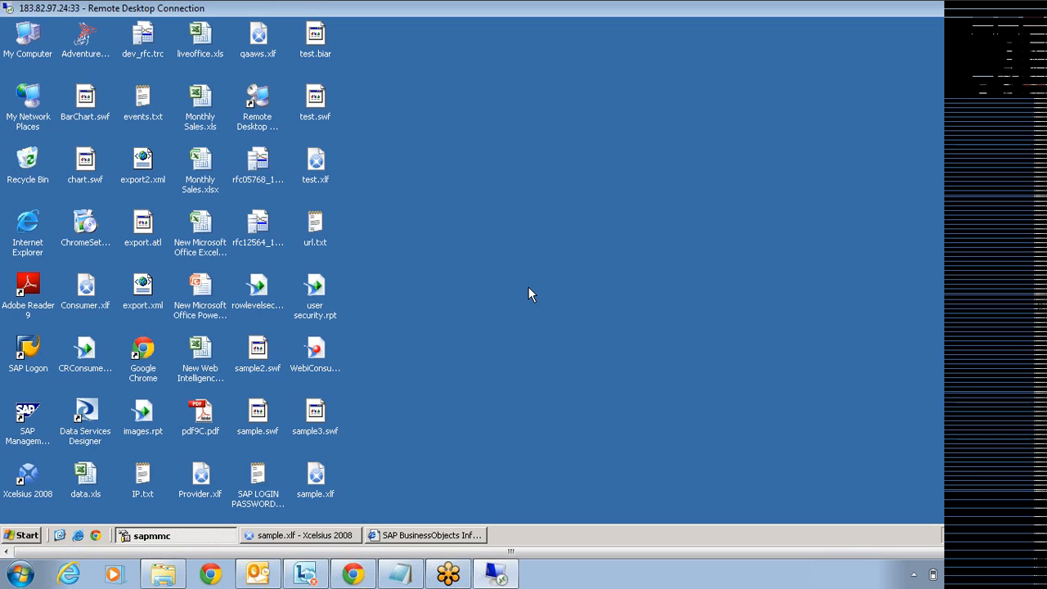
pyautogui.click(326, 536)
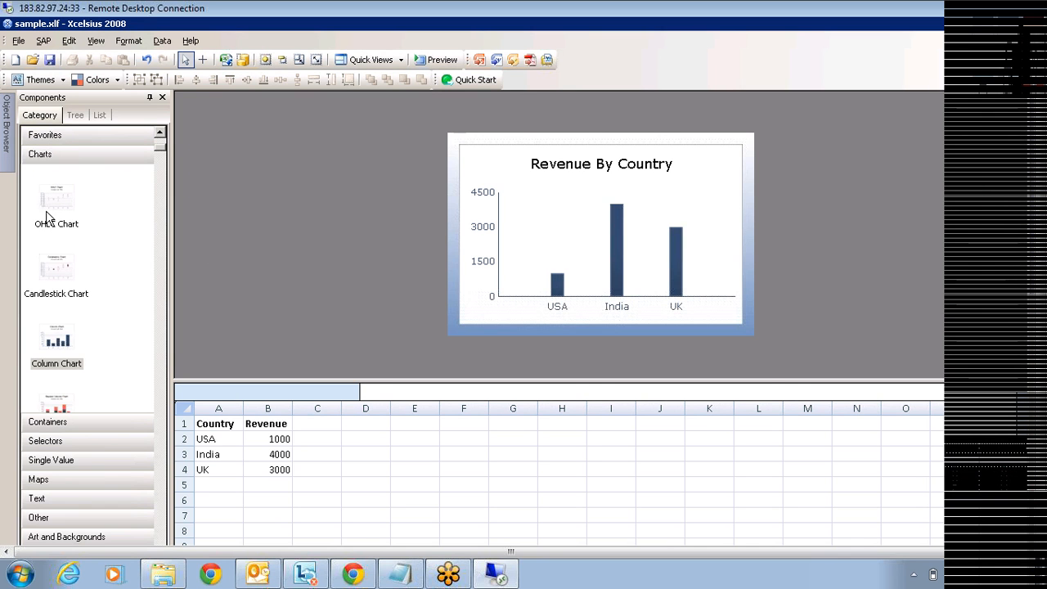
# Select the column chart in the Object Browser, hide all components on the canvas and show them again
pyautogui.moveTo(7, 140)
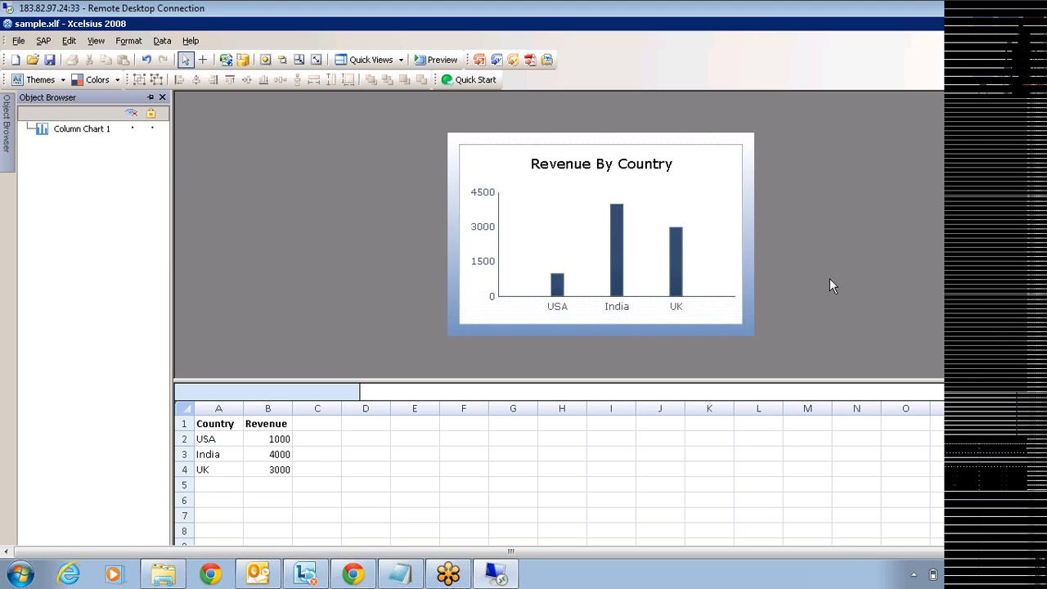
pyautogui.click(96, 131)
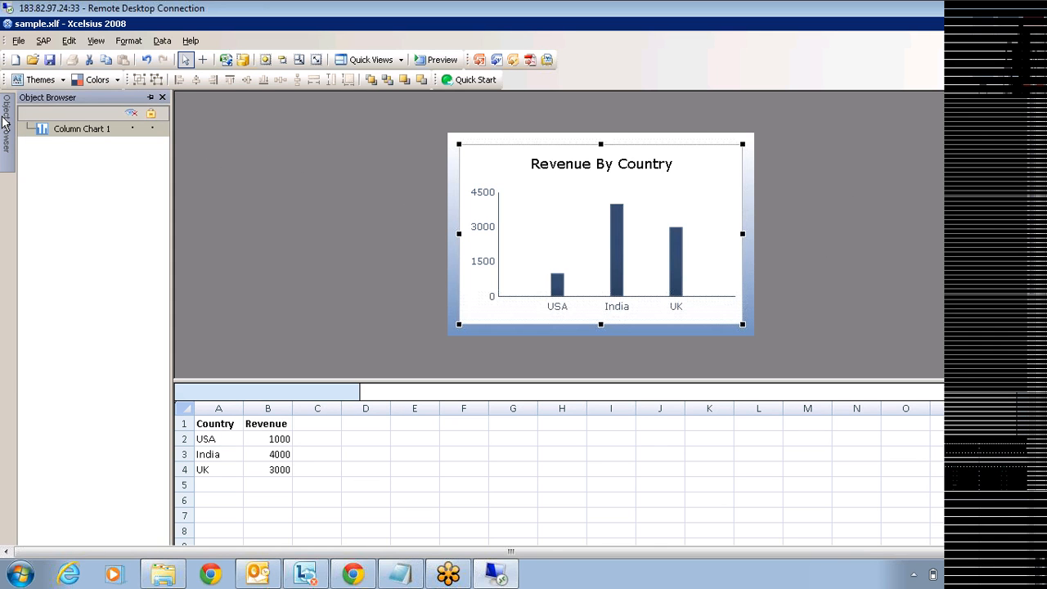
pyautogui.click(131, 115)
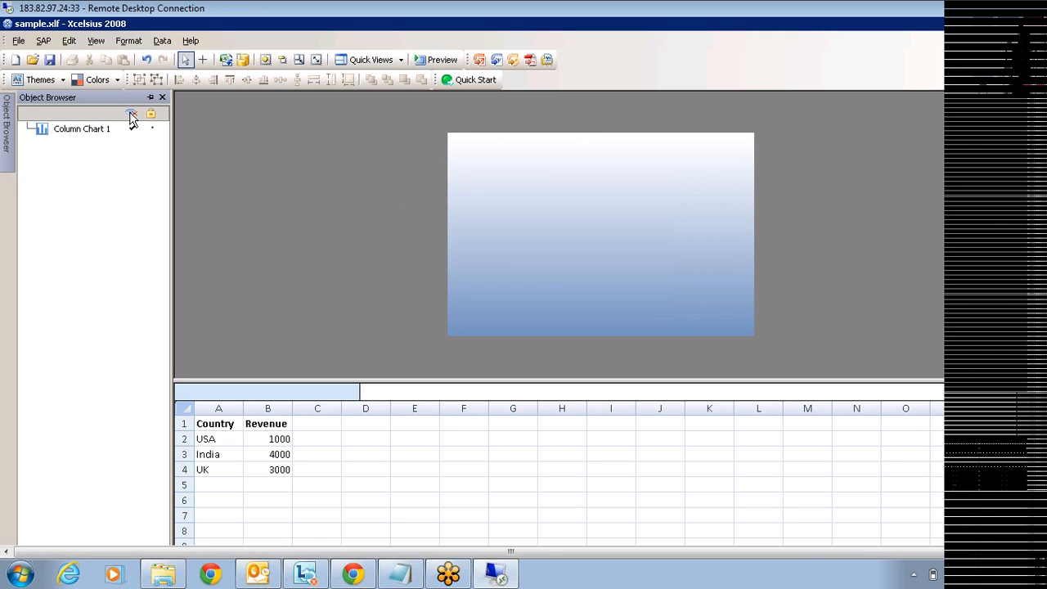
pyautogui.click(131, 115)
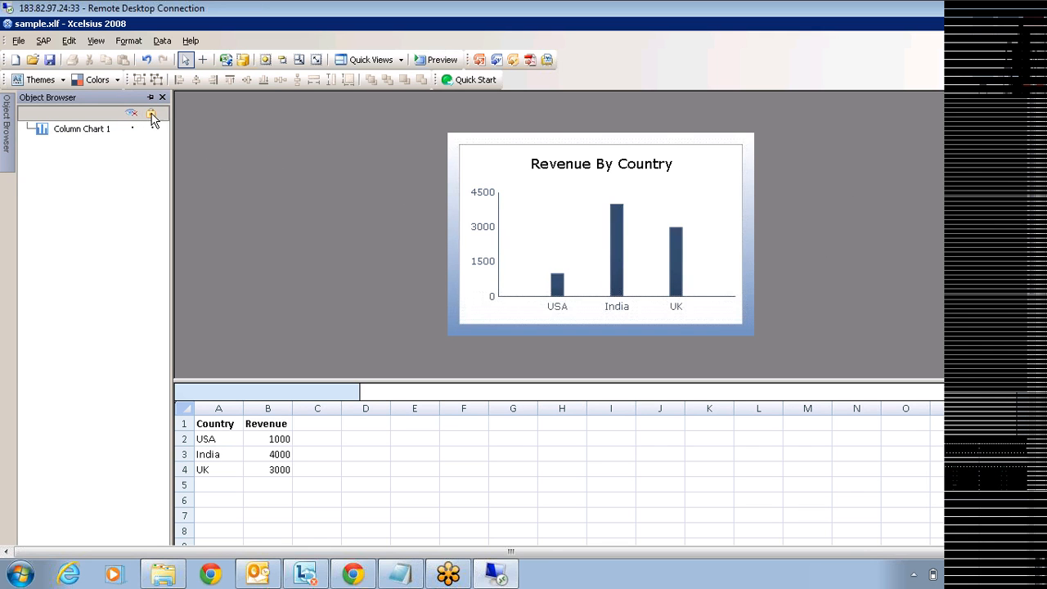
# Lock all components in the Object Browser and try to move the column chart on the canvas
pyautogui.click(152, 115)
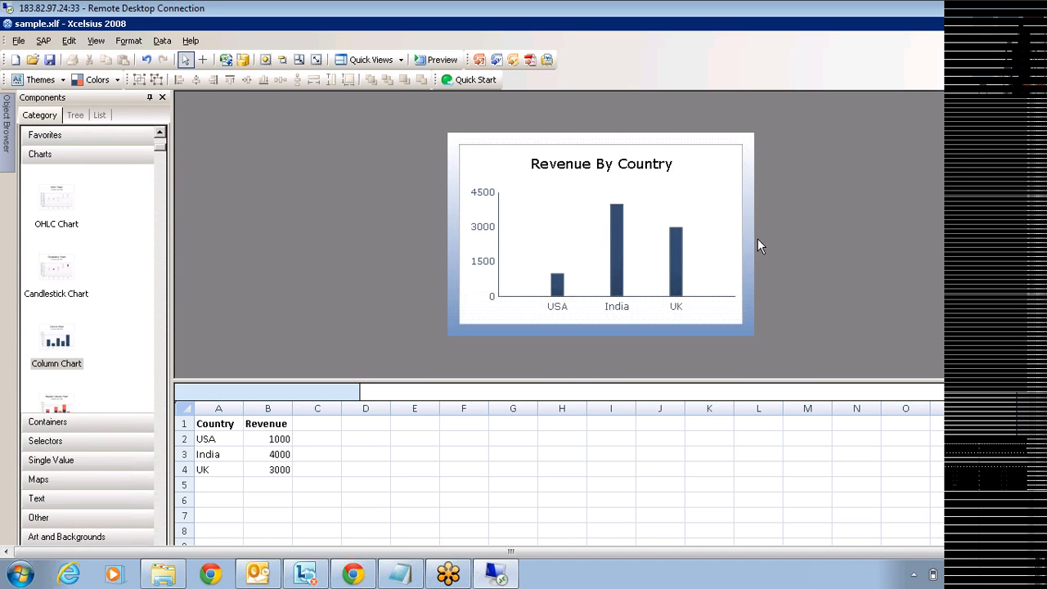
pyautogui.moveTo(620, 192); pyautogui.dragTo(465, 311)
pyautogui.moveTo(611, 186); pyautogui.dragTo(753, 154)
pyautogui.moveTo(507, 174); pyautogui.dragTo(786, 286)
pyautogui.moveTo(514, 164); pyautogui.dragTo(827, 201)
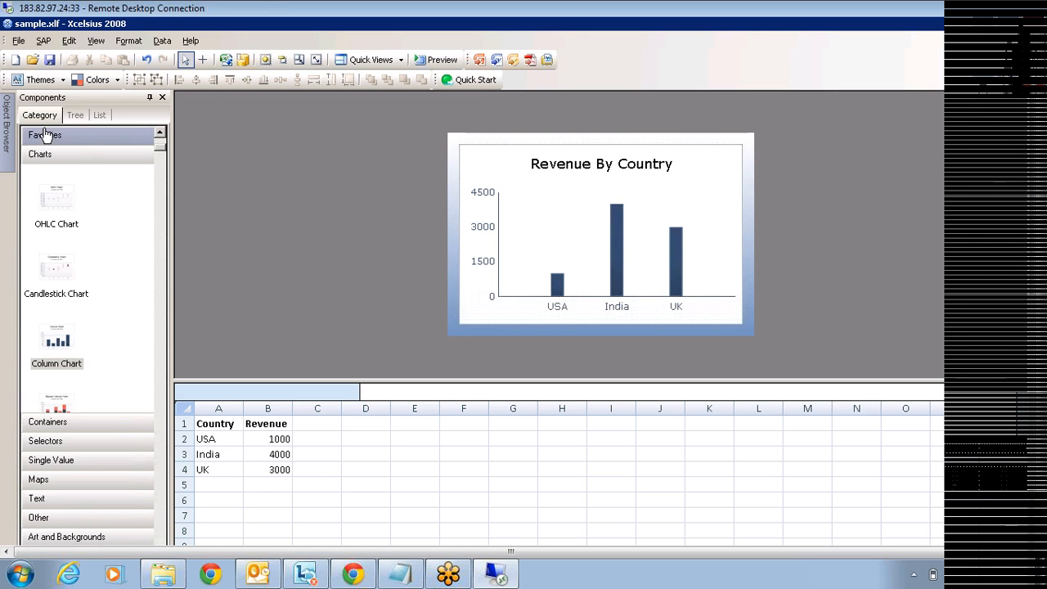
# Hide and show the column chart once more, unlock it, and collapse the docked side panels
pyautogui.moveTo(3, 119)
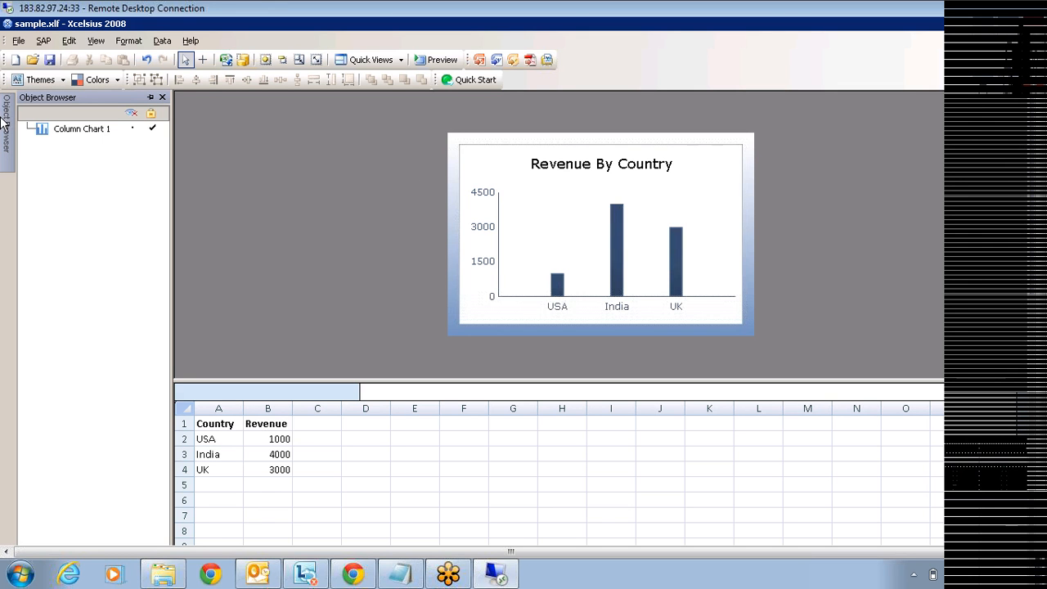
pyautogui.click(131, 116)
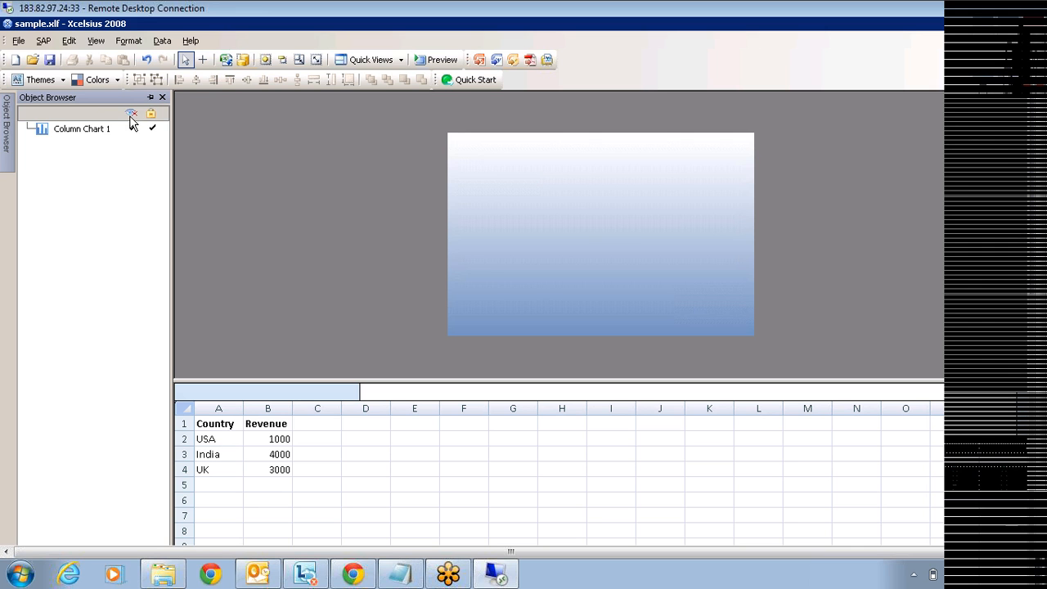
pyautogui.click(136, 130)
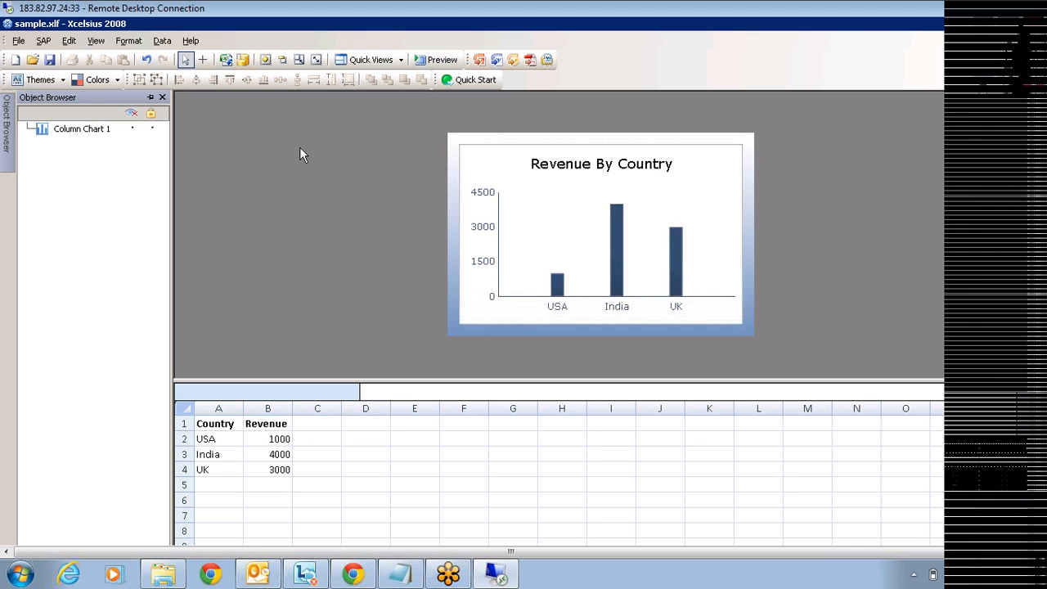
pyautogui.click(149, 99)
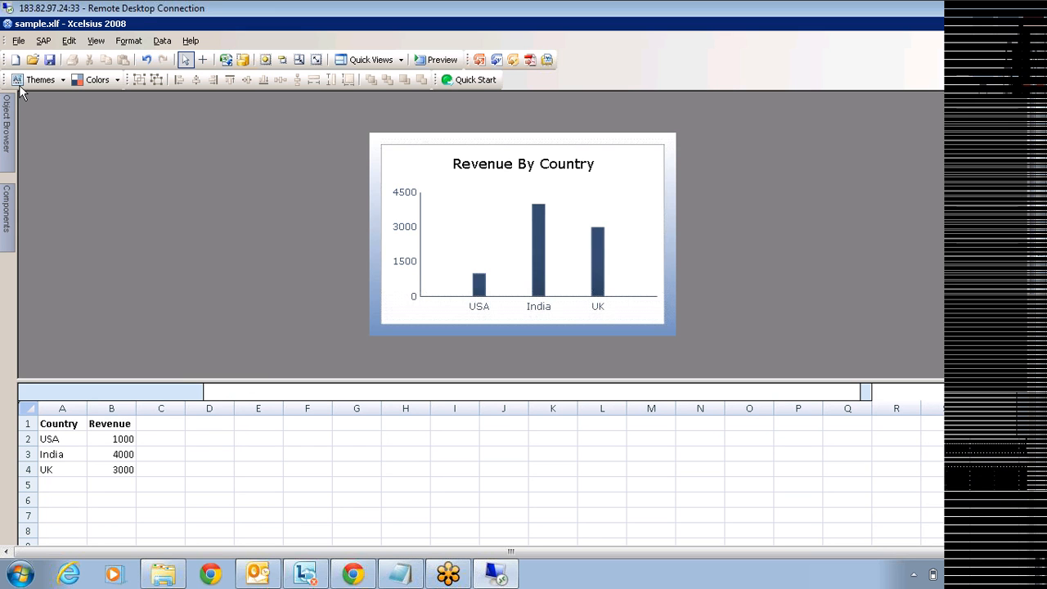
# Apply the Tech - Blue color scheme to the Revenue By Country dashboard, and switch it to the Aqua theme
pyautogui.click(119, 79)
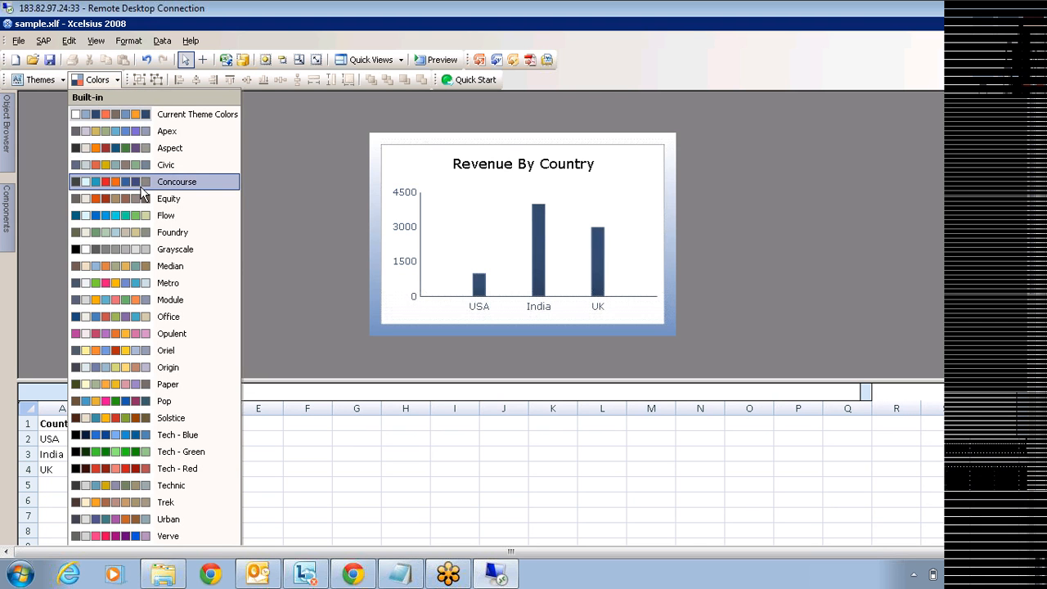
pyautogui.click(121, 434)
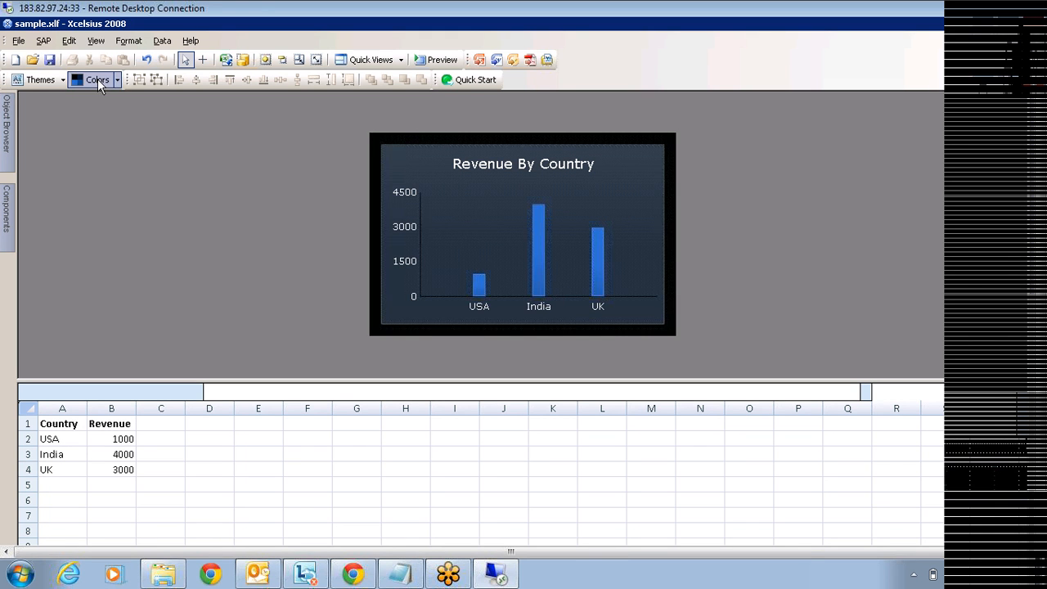
pyautogui.click(63, 82)
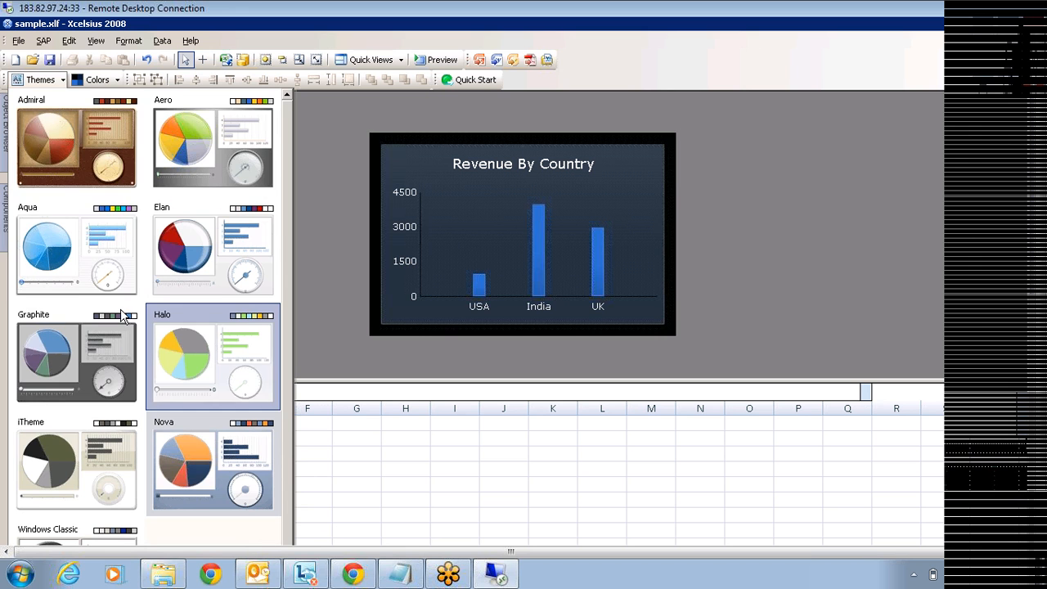
pyautogui.click(70, 253)
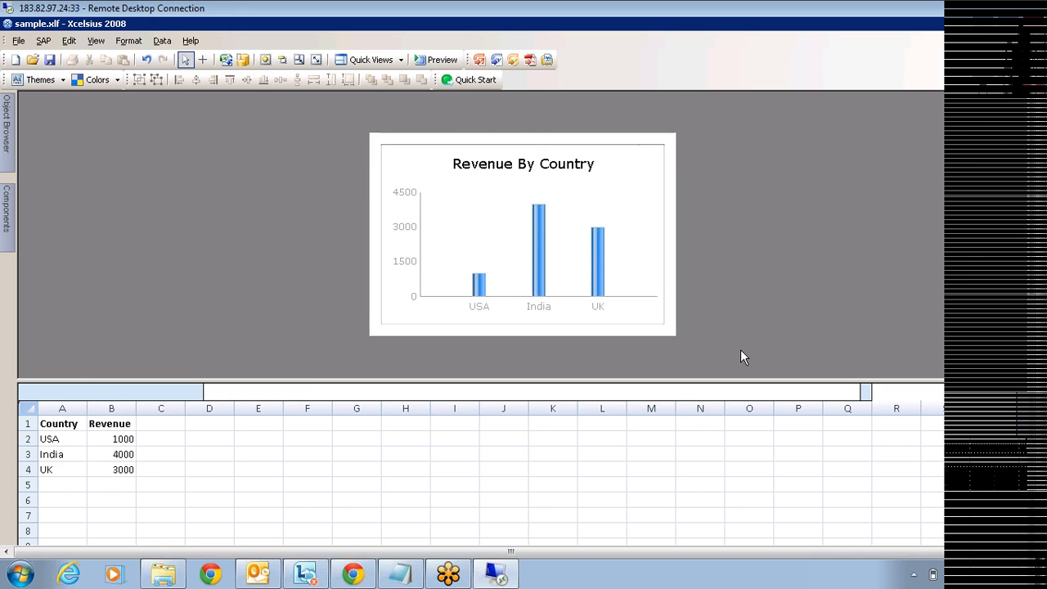
# Try the Admiral theme on the Revenue By Country dashboard, and apply the Nova theme
pyautogui.click(62, 81)
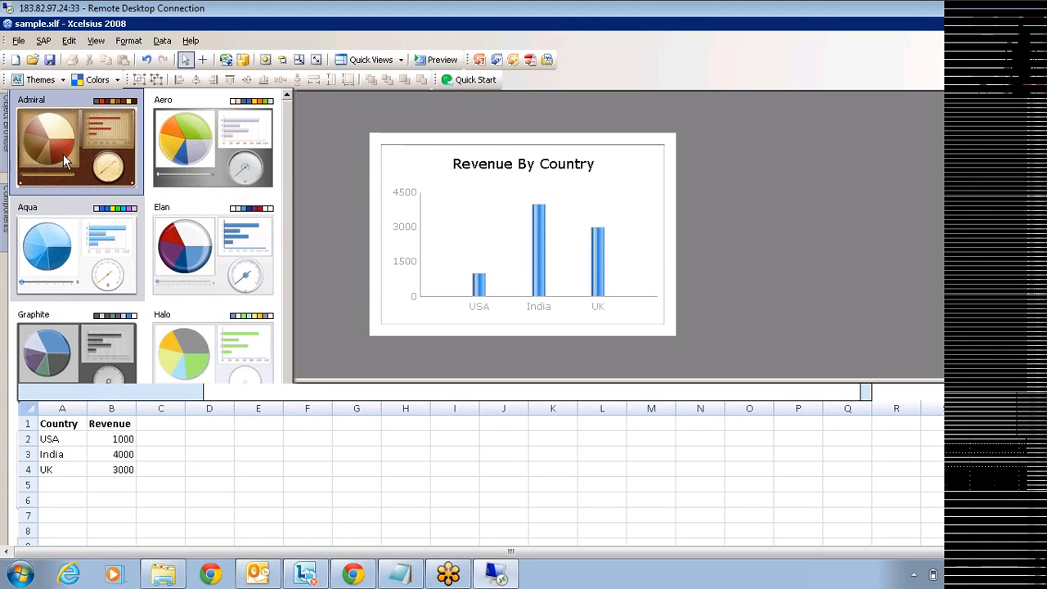
pyautogui.click(64, 158)
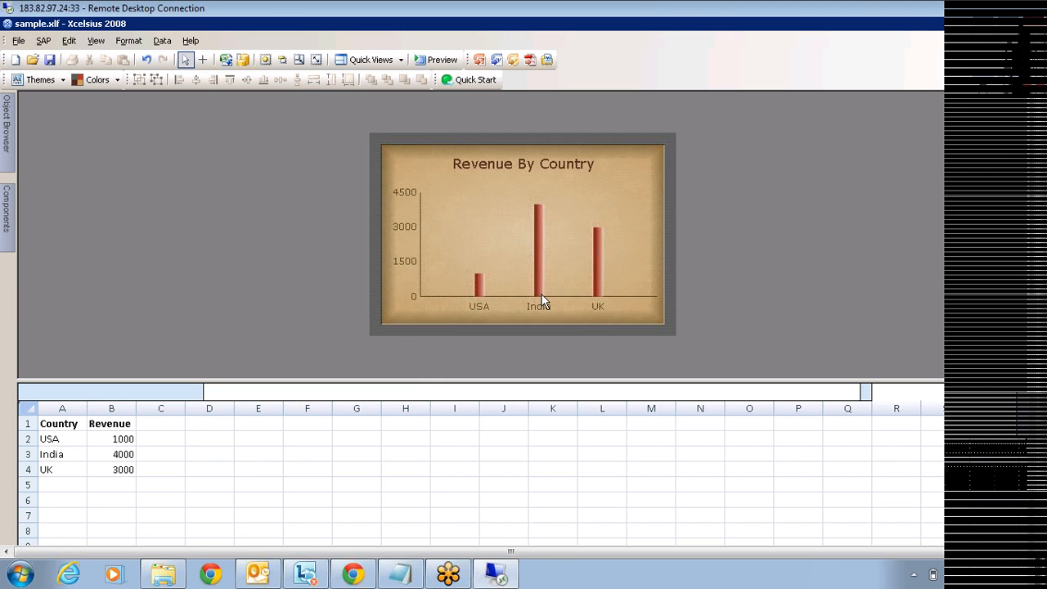
pyautogui.click(63, 84)
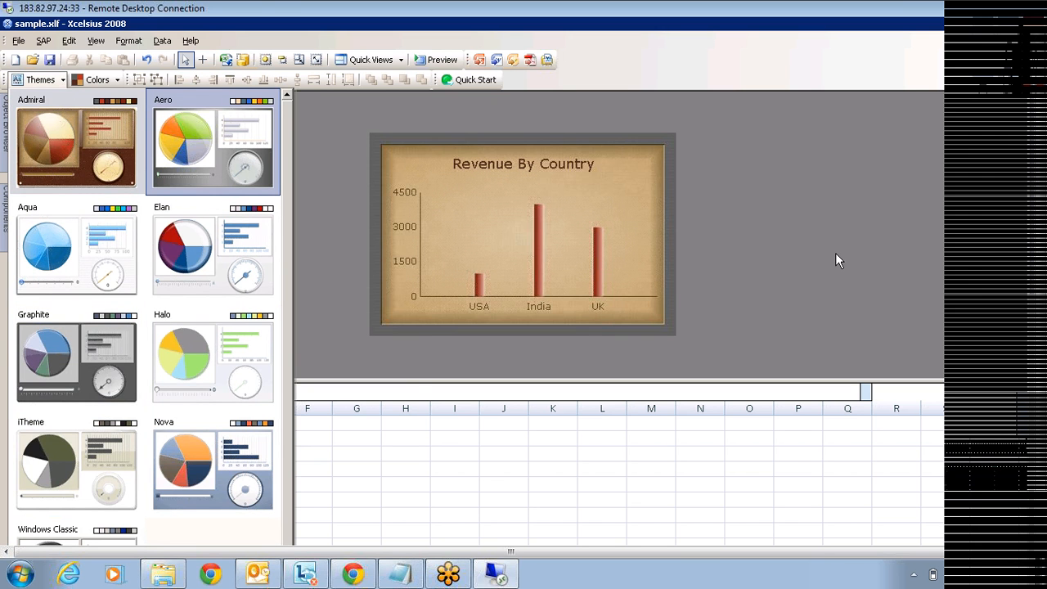
pyautogui.click(193, 456)
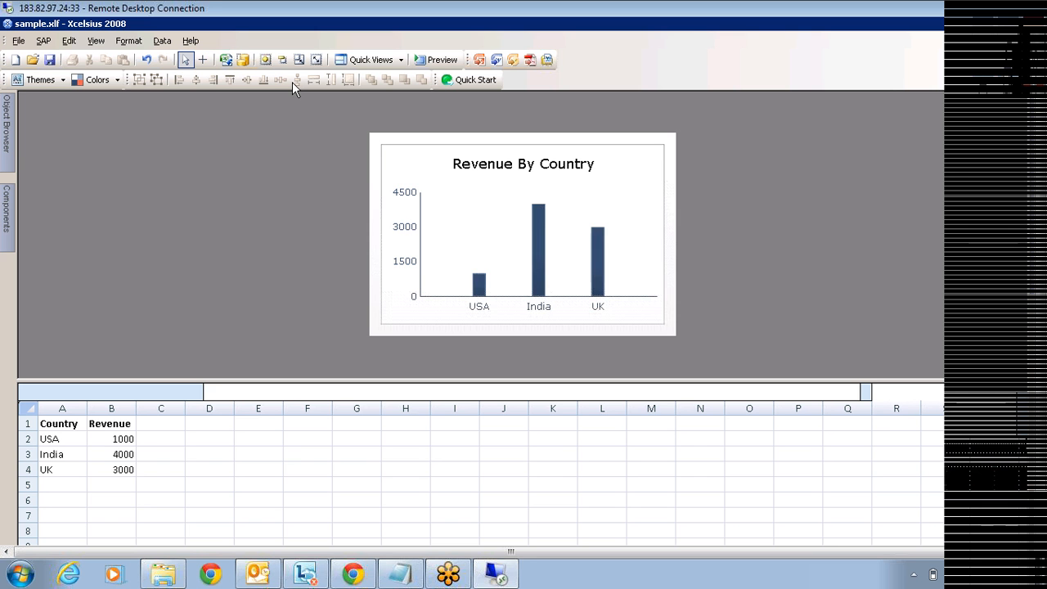
# Create a new blank dashboard in place of sample.xlf and minimize it to reach the remote desktop
pyautogui.click(14, 63)
pyautogui.click(508, 323)
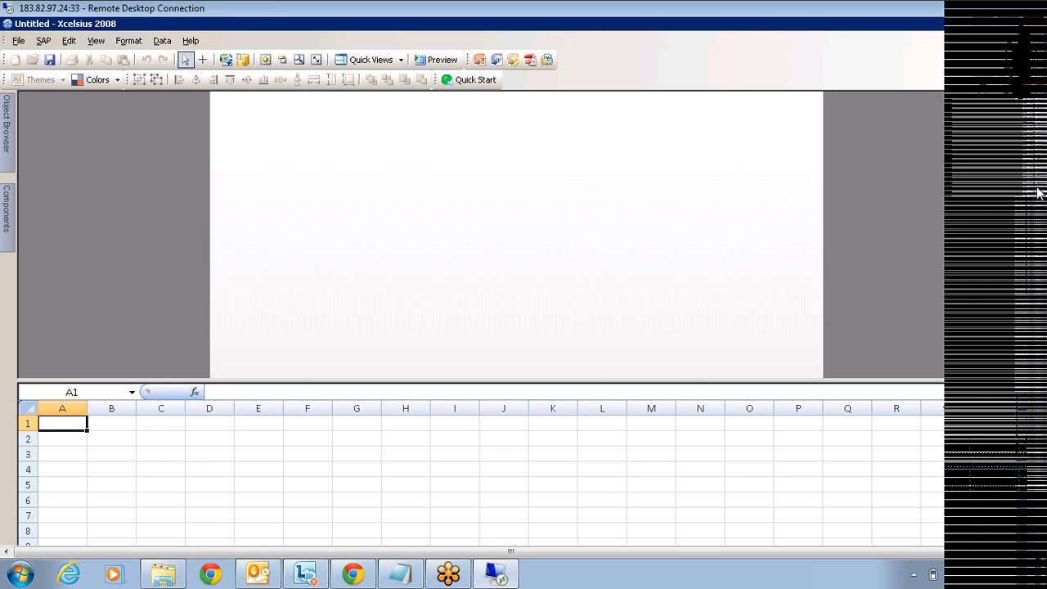
pyautogui.click(1010, 26)
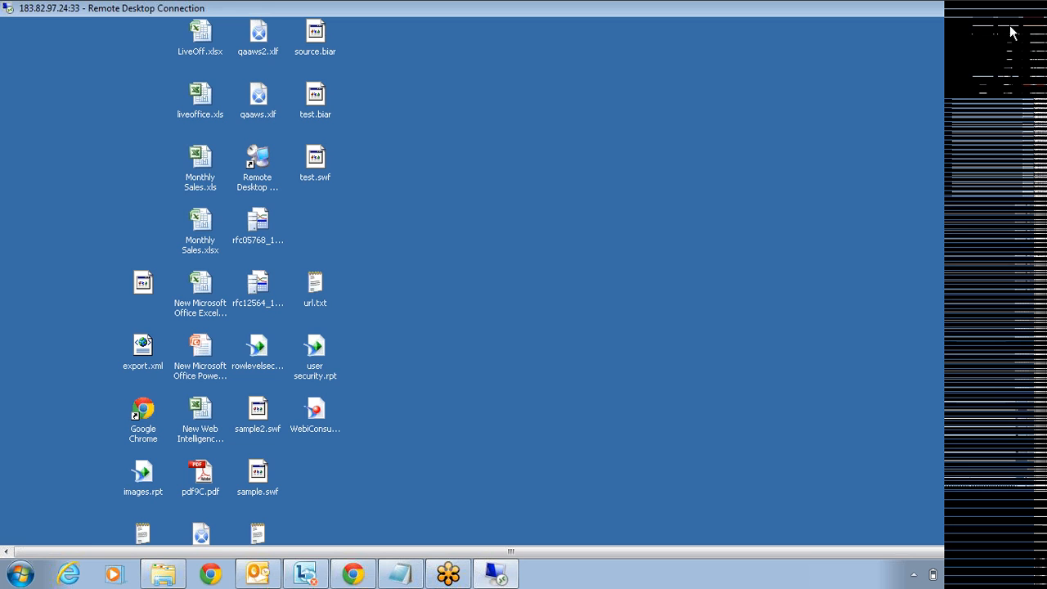
# Open the Monthly Sales.xls workbook from the remote desktop, check its contents, and close Excel
pyautogui.doubleClick(203, 168)
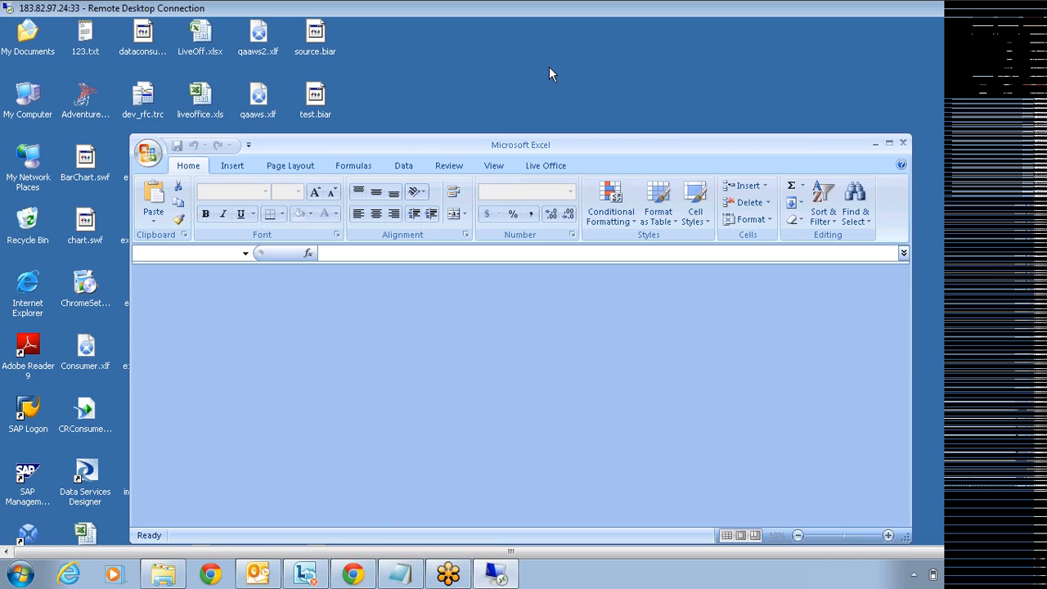
pyautogui.moveTo(549, 66); pyautogui.dragTo(549, 67)
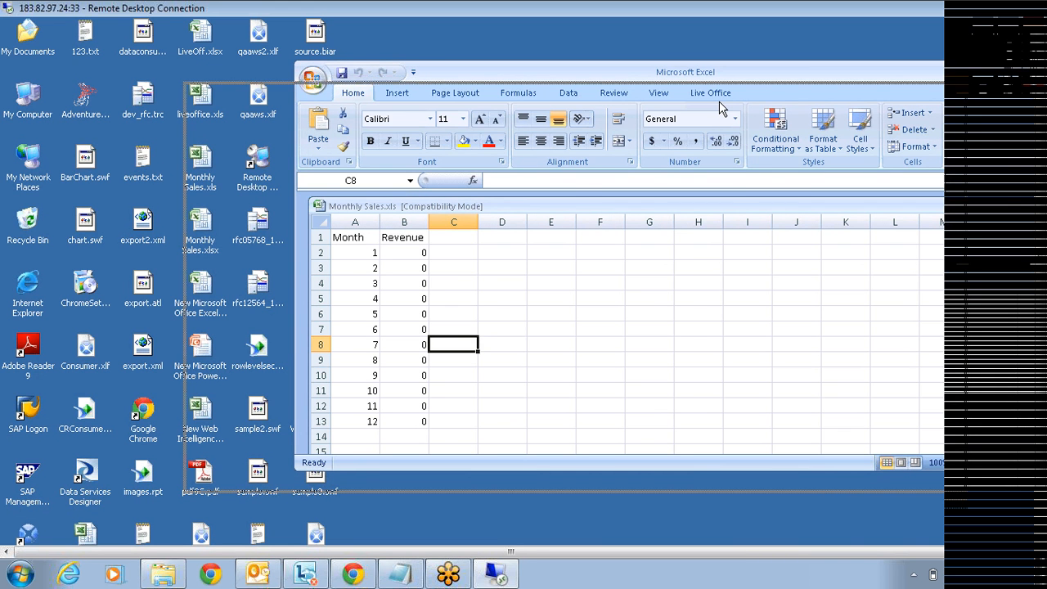
pyautogui.moveTo(722, 107); pyautogui.dragTo(591, 102)
pyautogui.click(828, 99)
pyautogui.doubleClick(199, 103)
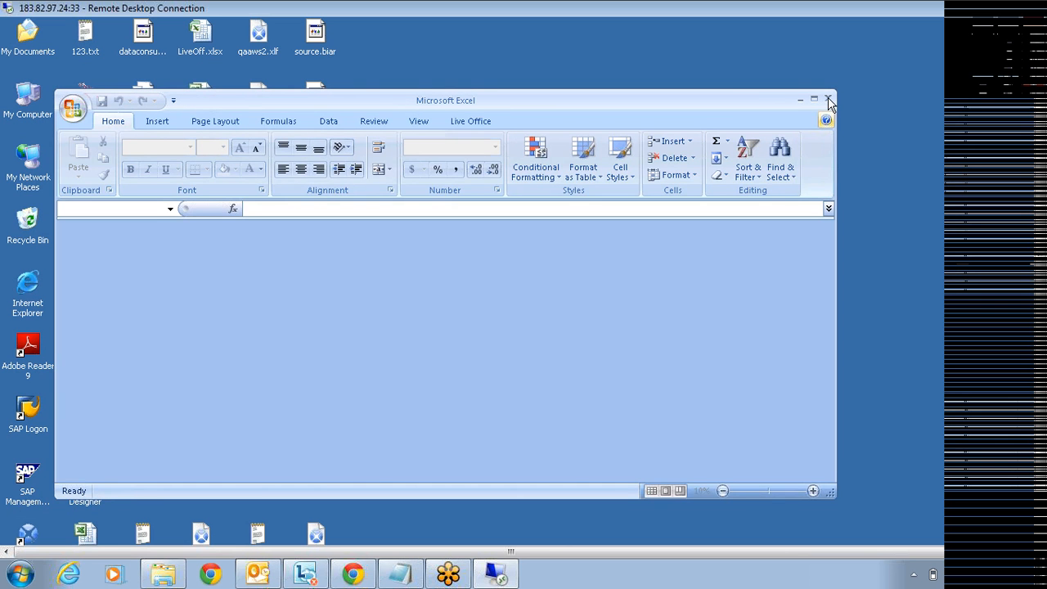
pyautogui.click(828, 99)
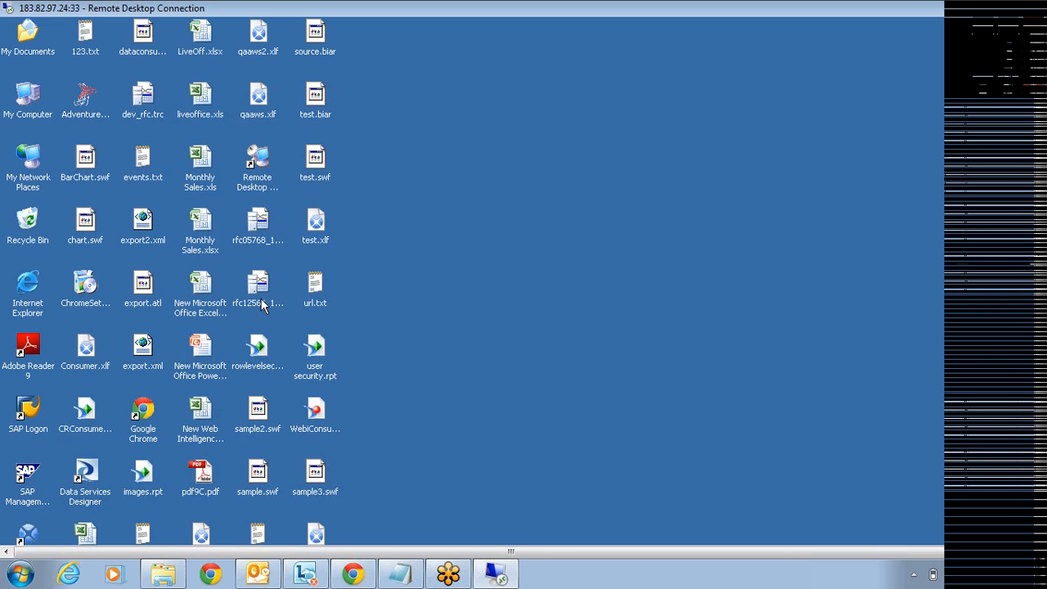
# Open the data.xls workbook from the remote desktop and maximize its sheet inside Excel
pyautogui.click(260, 300)
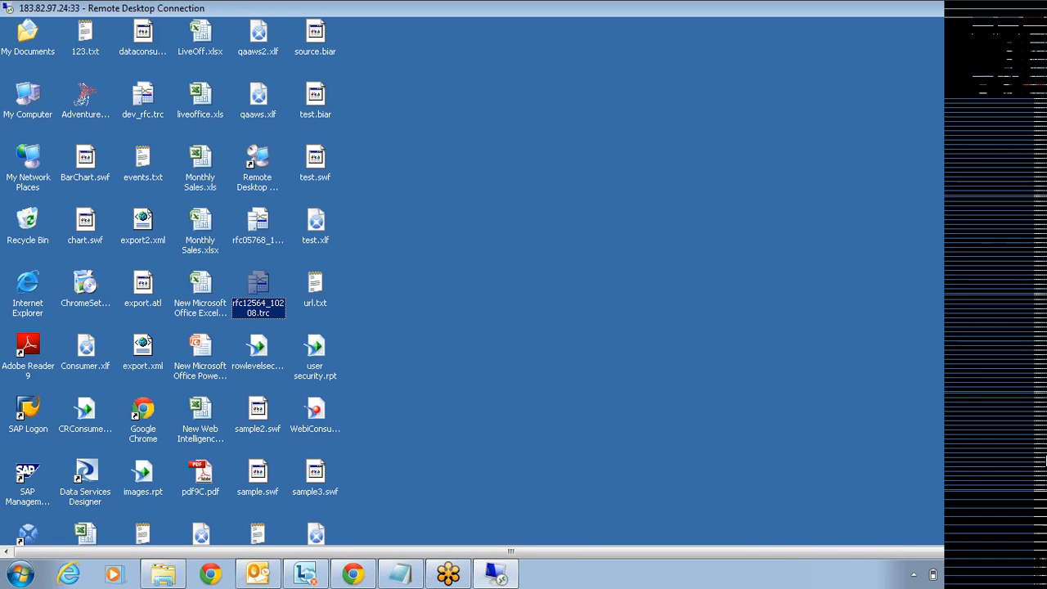
pyautogui.moveTo(1045, 456); pyautogui.dragTo(1043, 515)
pyautogui.doubleClick(83, 476)
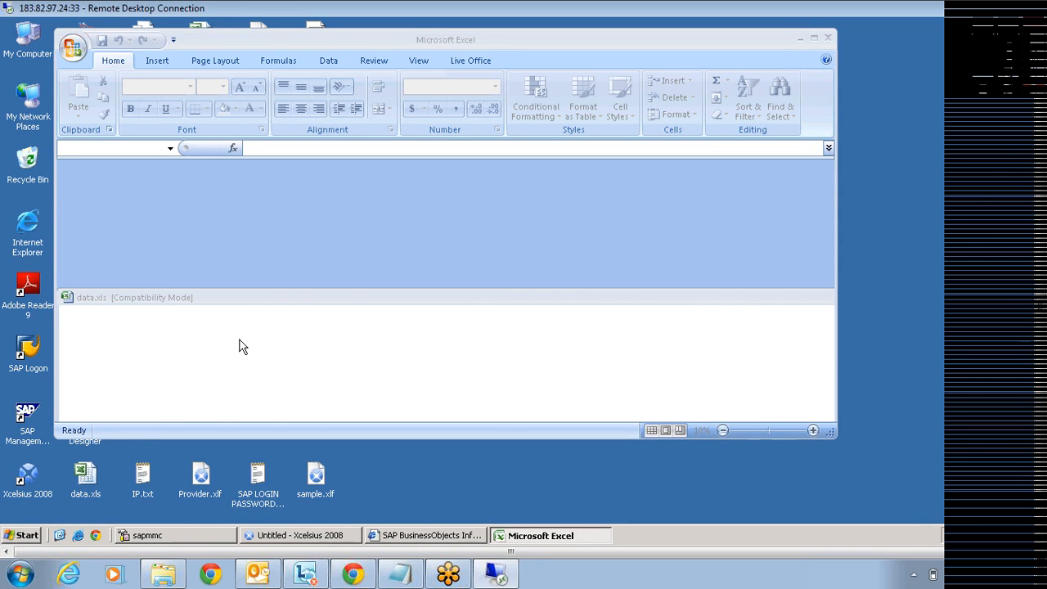
pyautogui.doubleClick(354, 298)
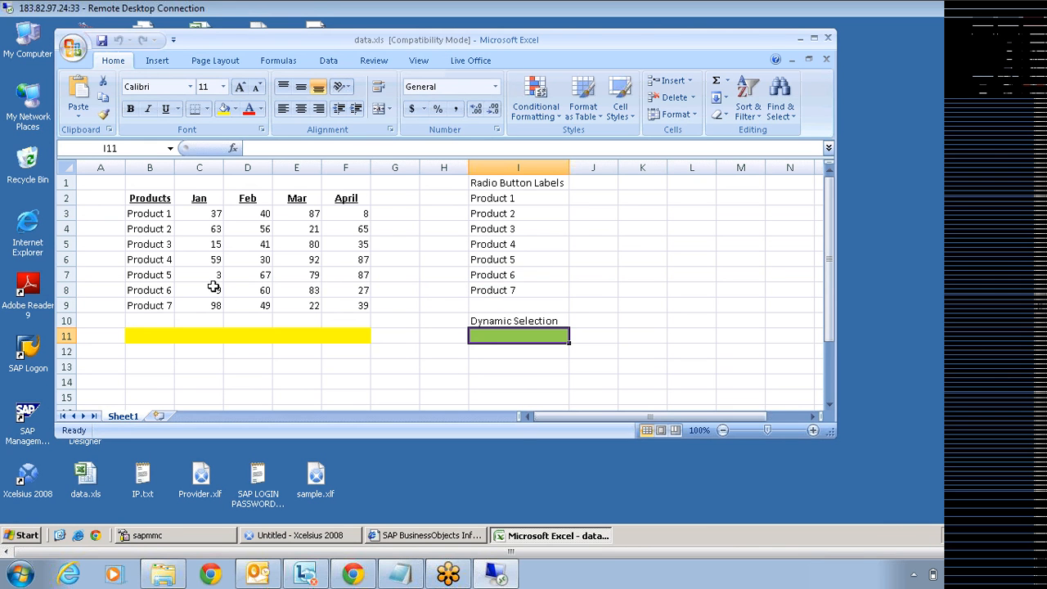
# Examine the Product 1 row across Jan to April in data.xls, and close Excel
pyautogui.click(163, 214)
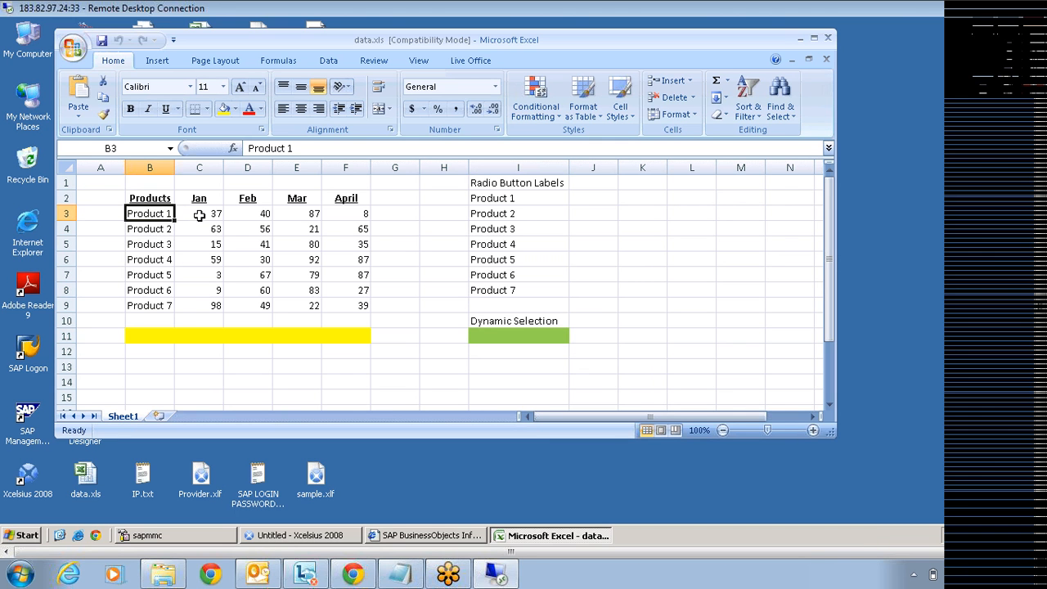
pyautogui.click(201, 215)
pyautogui.click(256, 215)
pyautogui.click(310, 216)
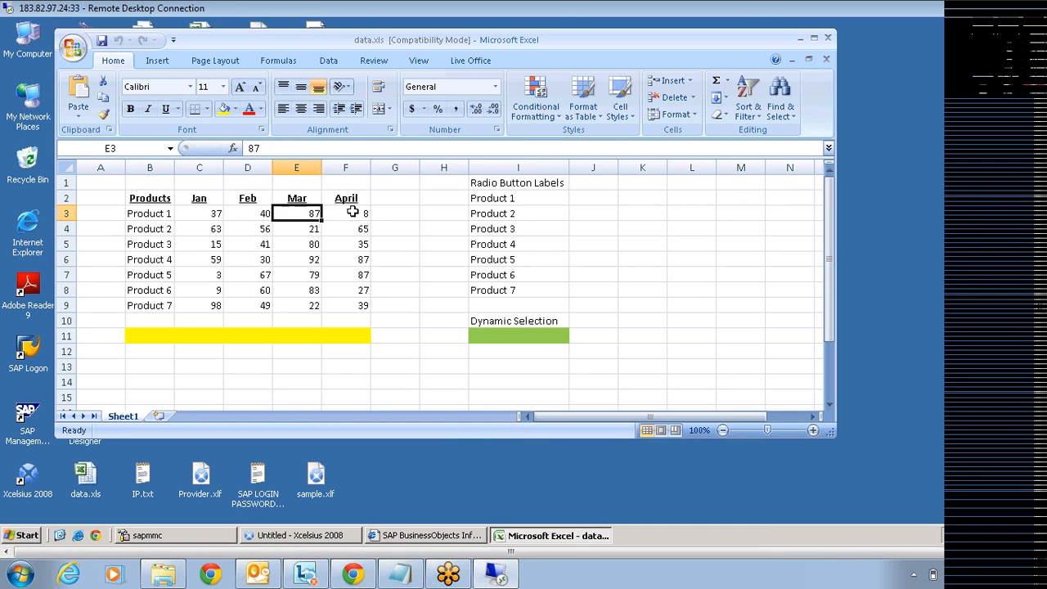
pyautogui.click(353, 213)
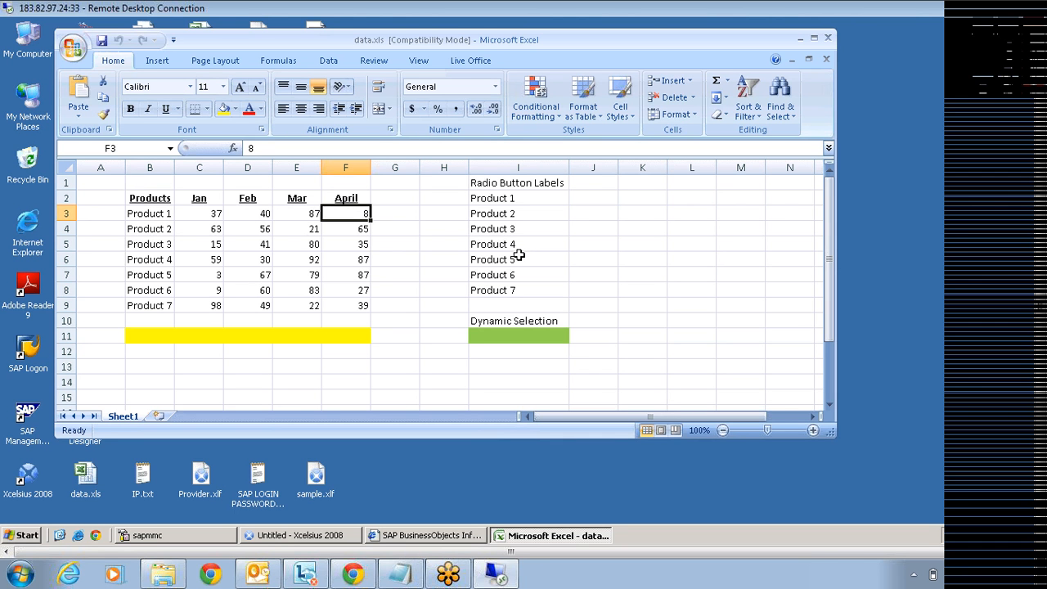
pyautogui.click(825, 36)
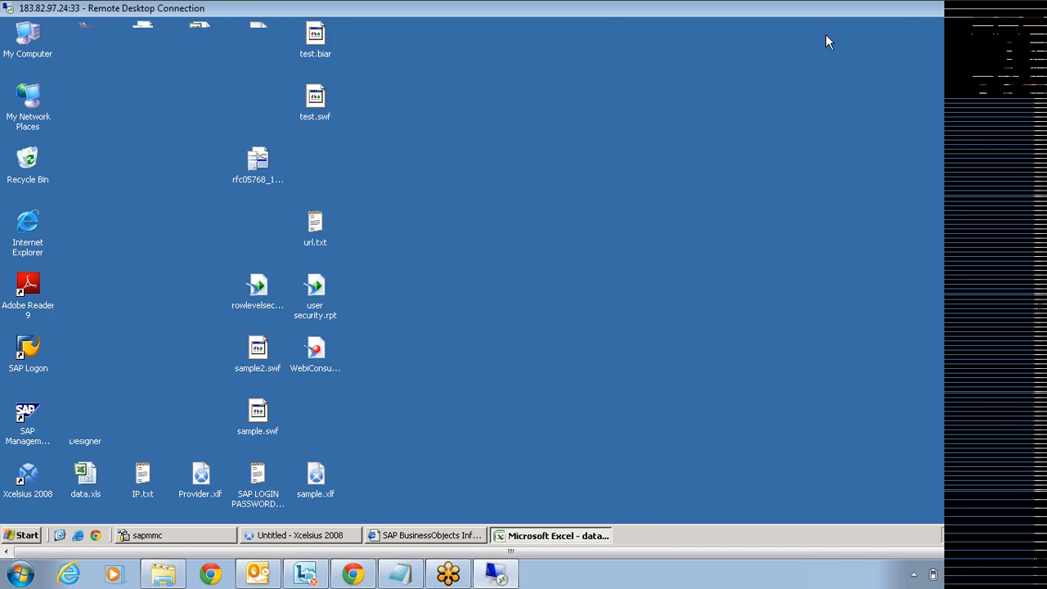
# Switch back to the untitled dashboard and import data.xls from the Desktop as its spreadsheet
pyautogui.click(311, 541)
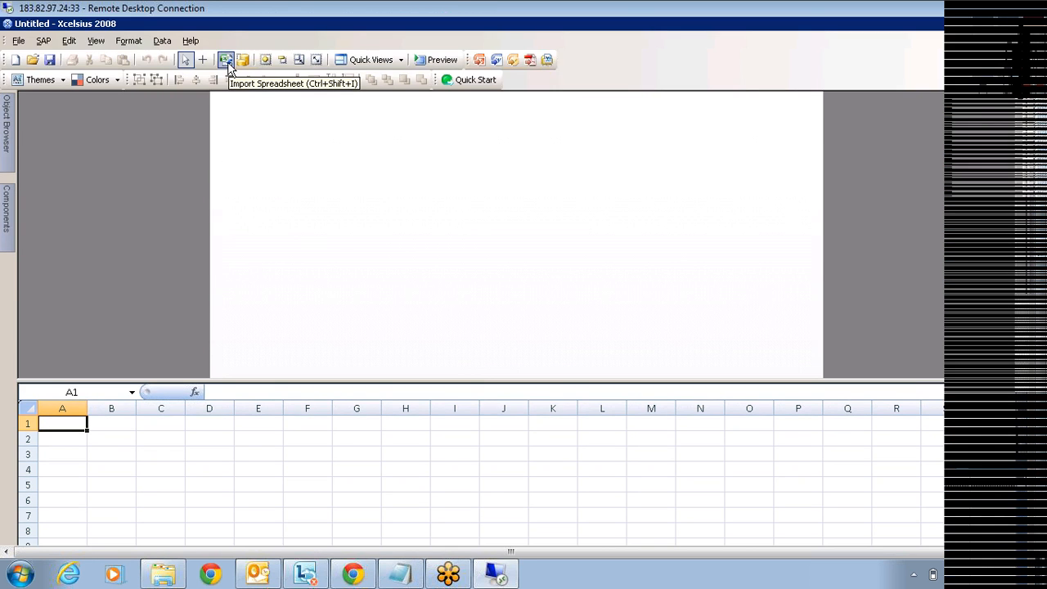
pyautogui.click(226, 62)
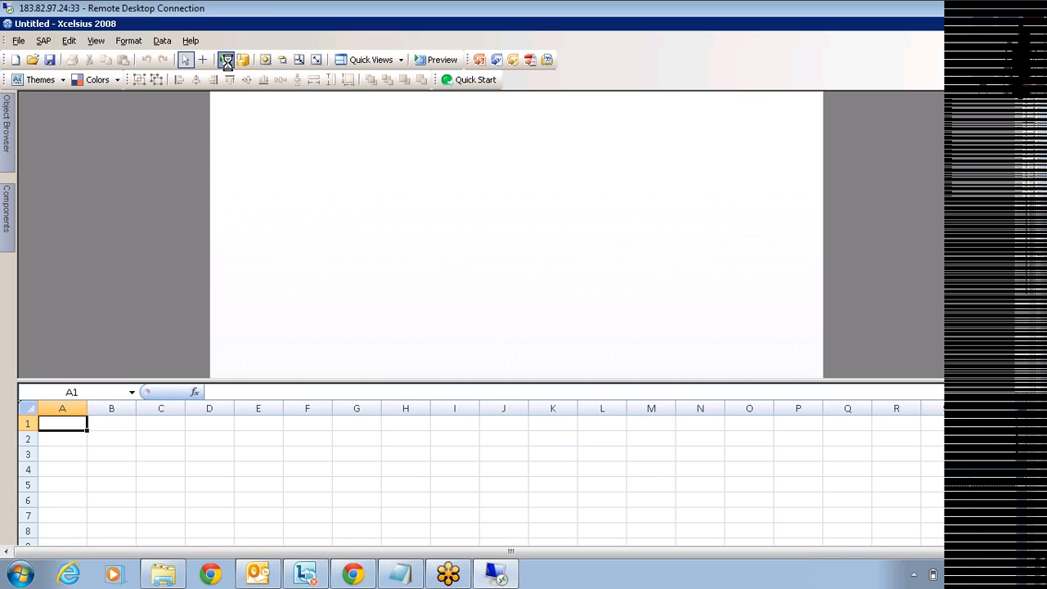
pyautogui.click(417, 239)
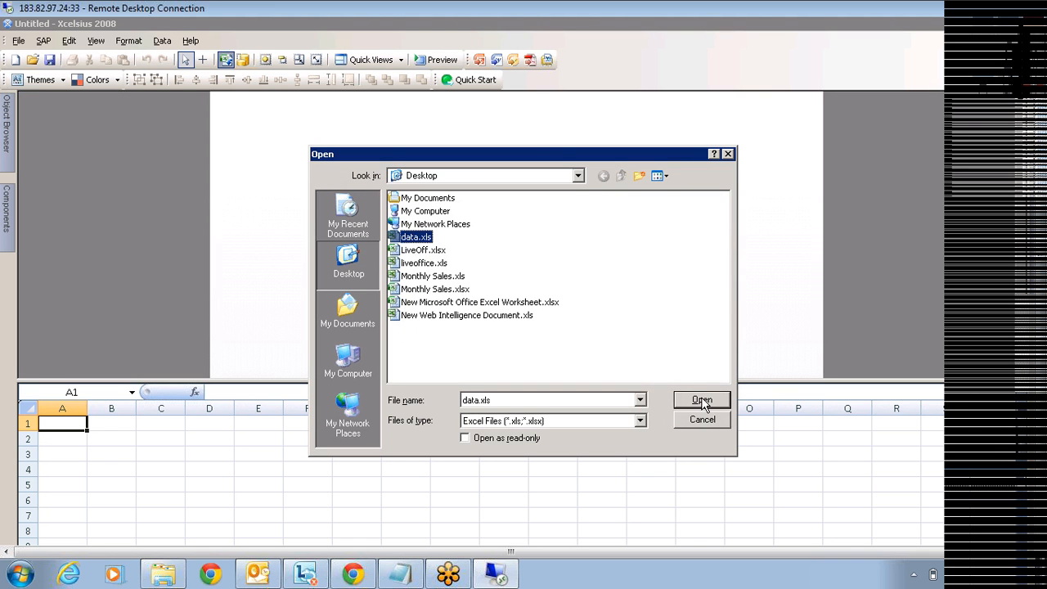
pyautogui.click(701, 399)
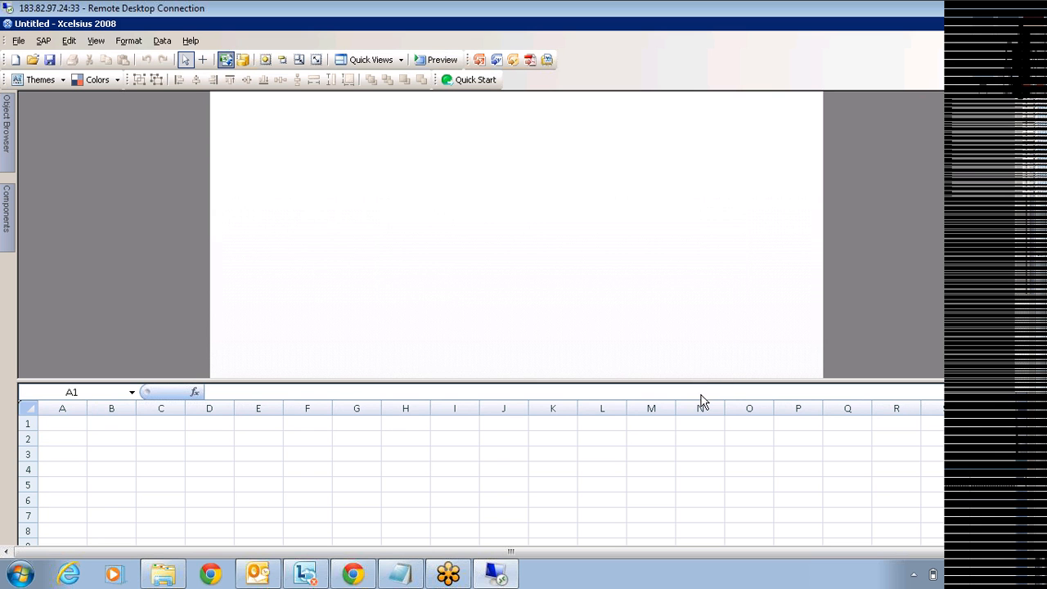
# Add a Column Chart component to the right half of the blank canvas
pyautogui.moveTo(601, 379); pyautogui.dragTo(597, 276)
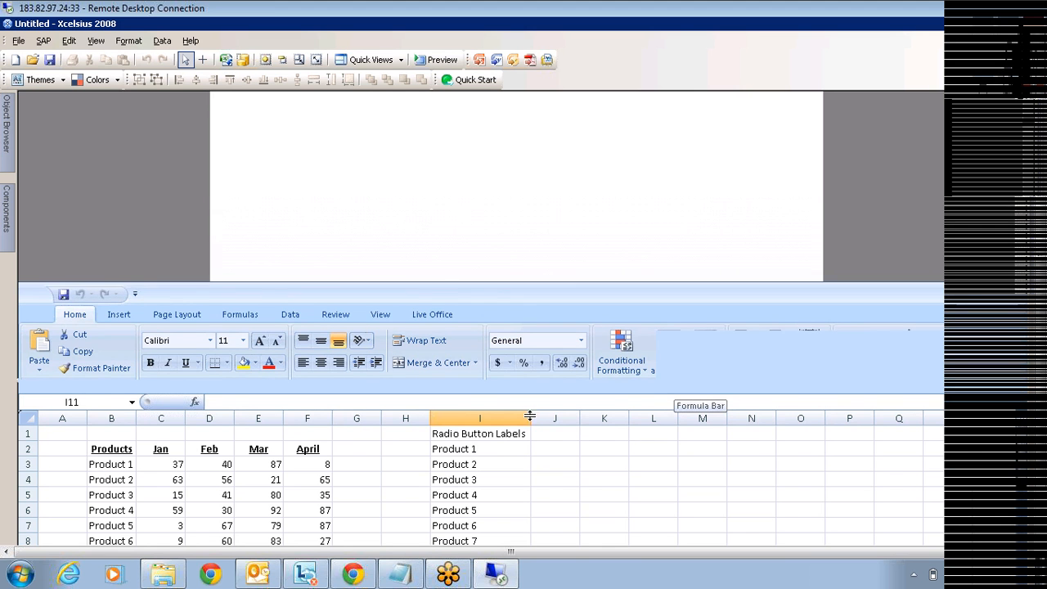
pyautogui.moveTo(525, 278); pyautogui.dragTo(527, 189)
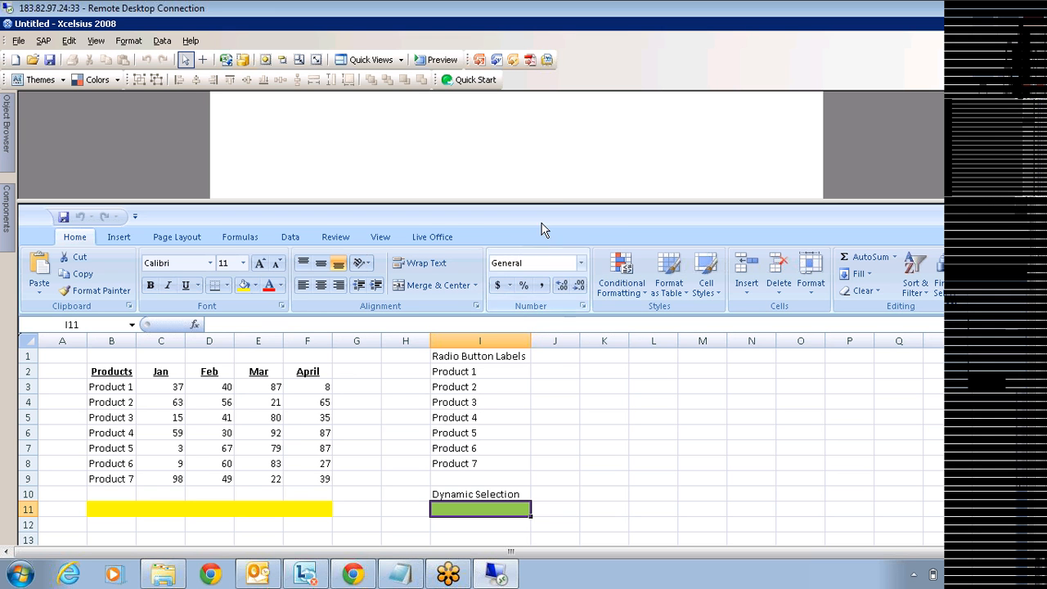
pyautogui.moveTo(550, 352); pyautogui.dragTo(547, 409)
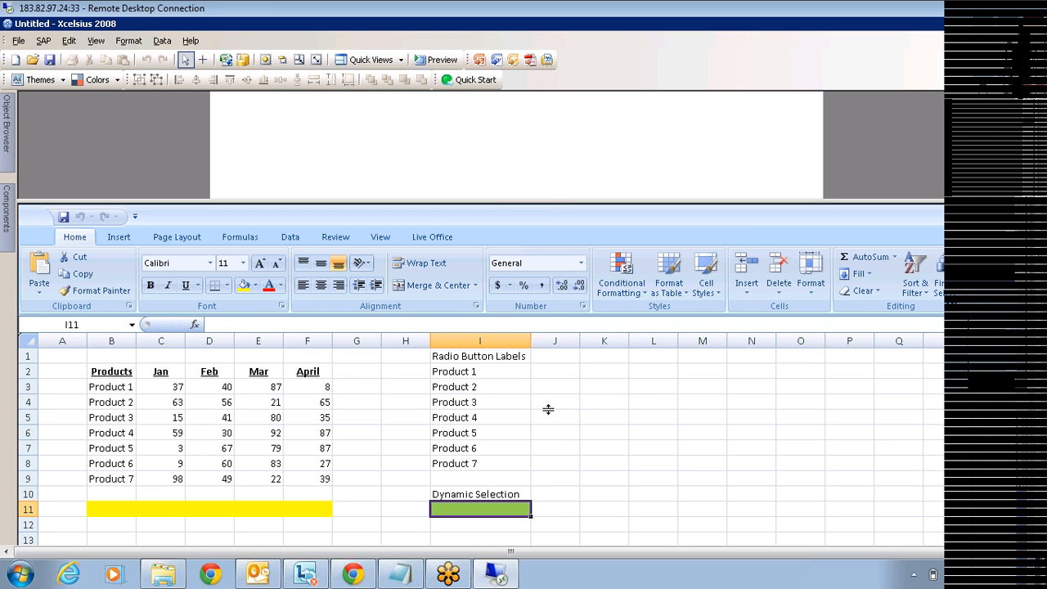
pyautogui.click(4, 211)
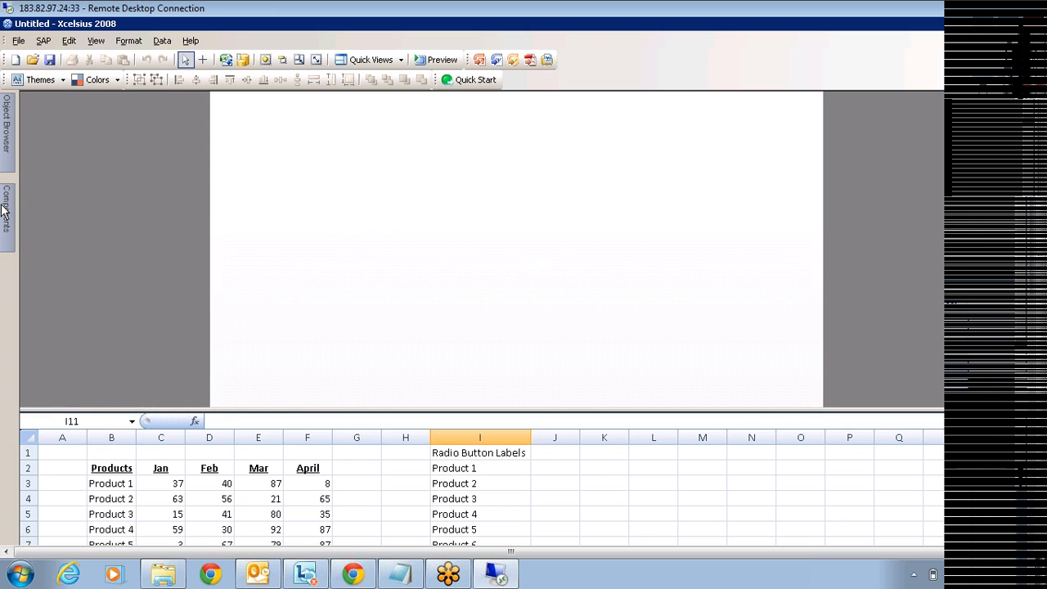
pyautogui.moveTo(59, 350); pyautogui.dragTo(468, 155)
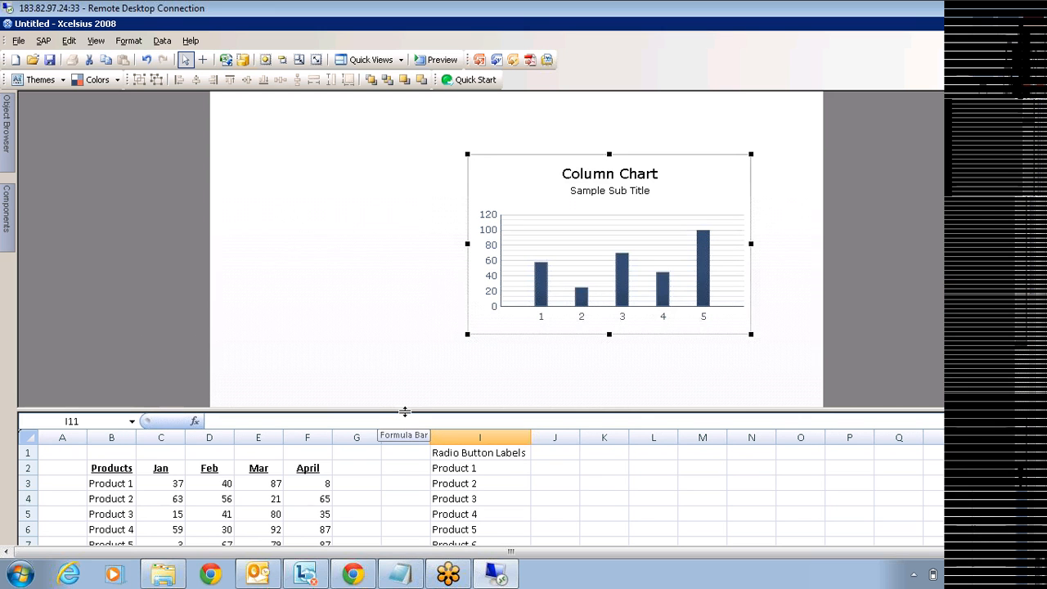
# Link the column chart's title to cell B3 of Sheet1 and set its subtitle to Monthly Sales
pyautogui.moveTo(405, 390); pyautogui.dragTo(418, 349)
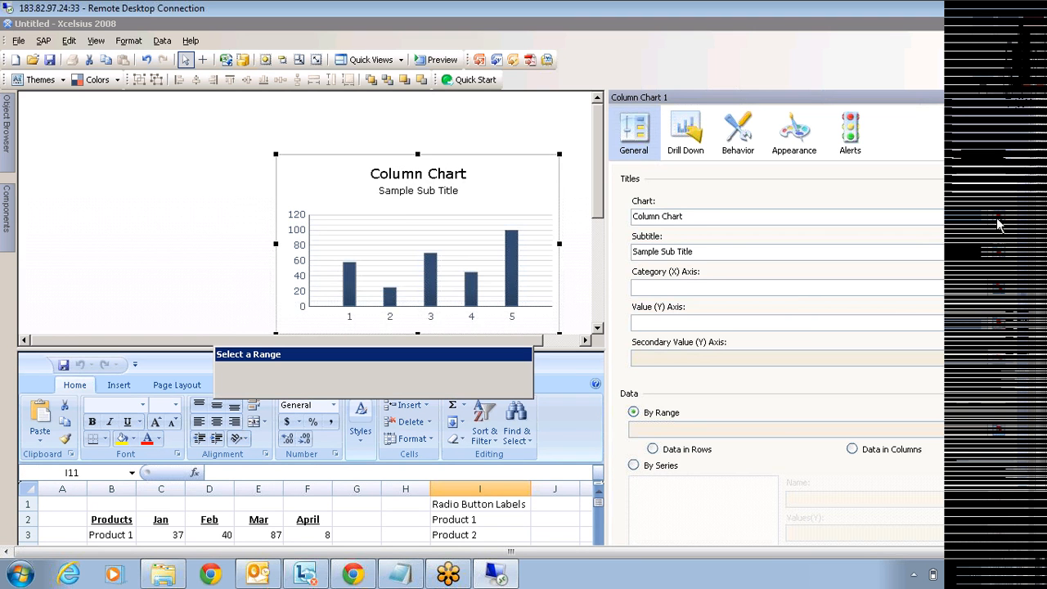
pyautogui.click(118, 534)
pyautogui.click(436, 378)
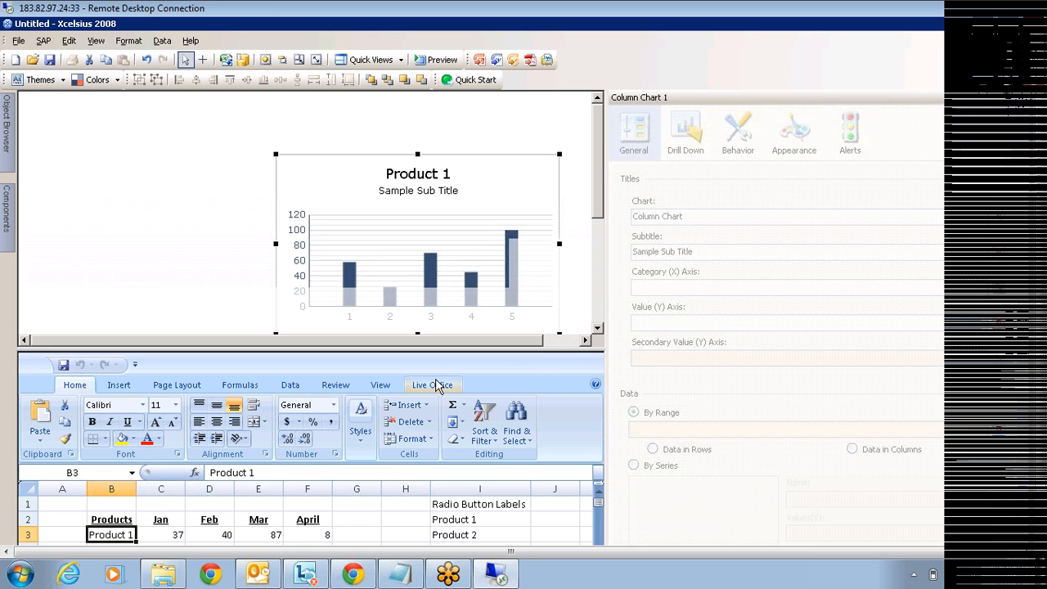
pyautogui.press('Tab')
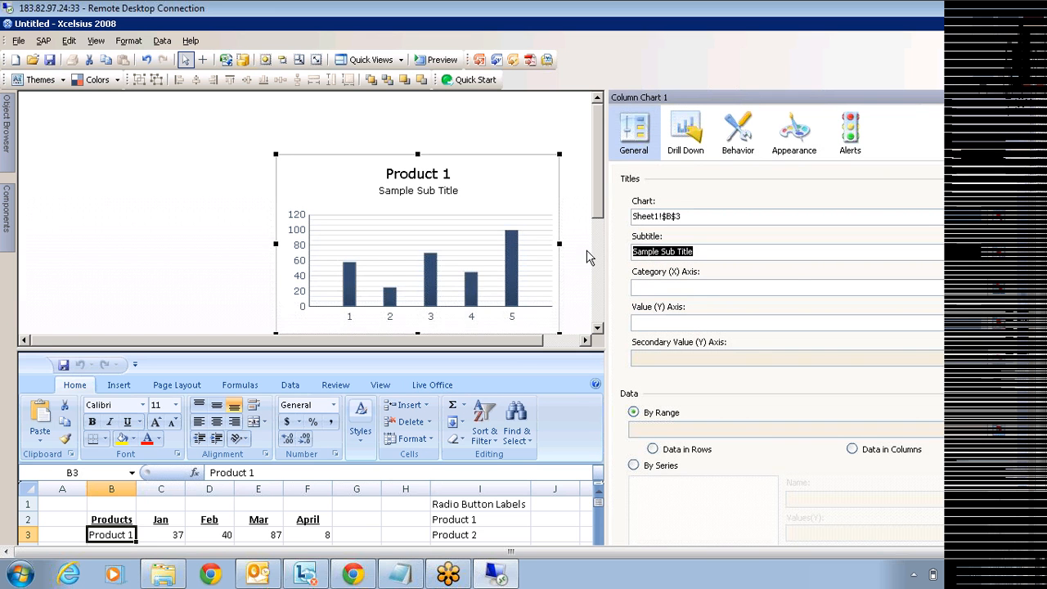
pyautogui.write('Monthly ')
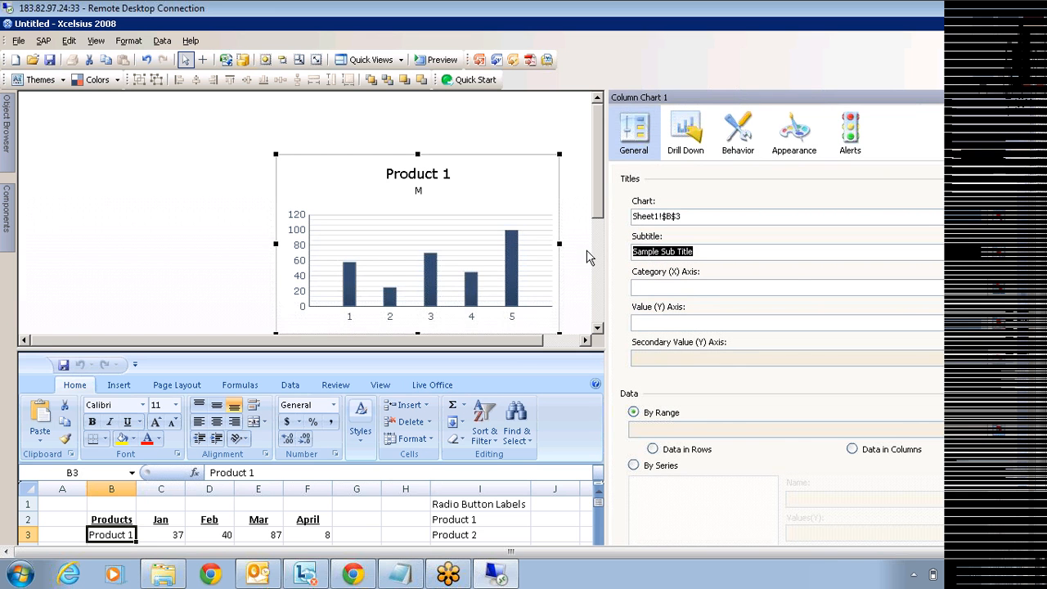
pyautogui.write('Sales')
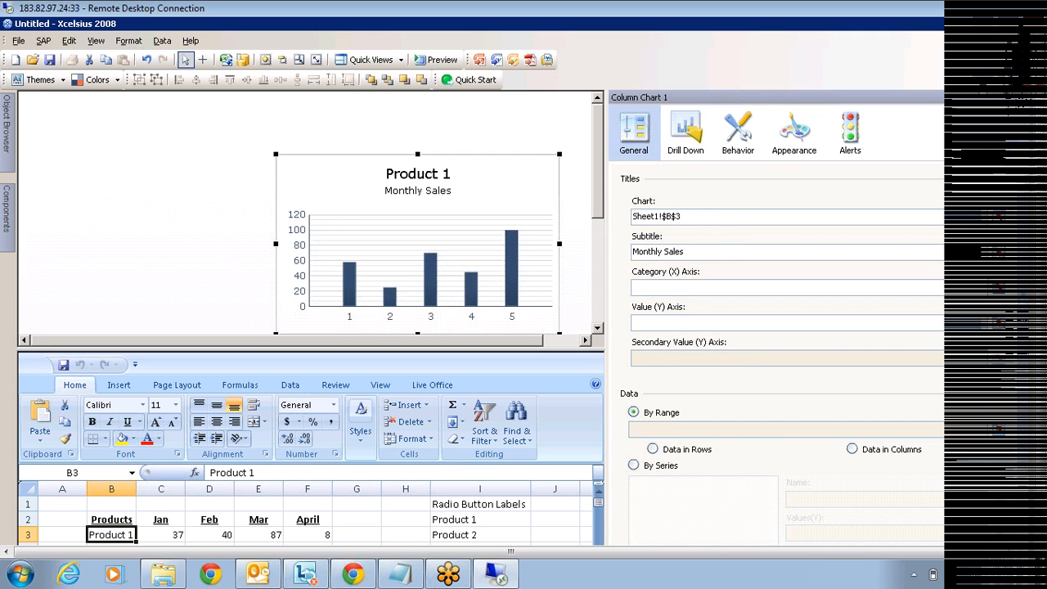
pyautogui.click(635, 287)
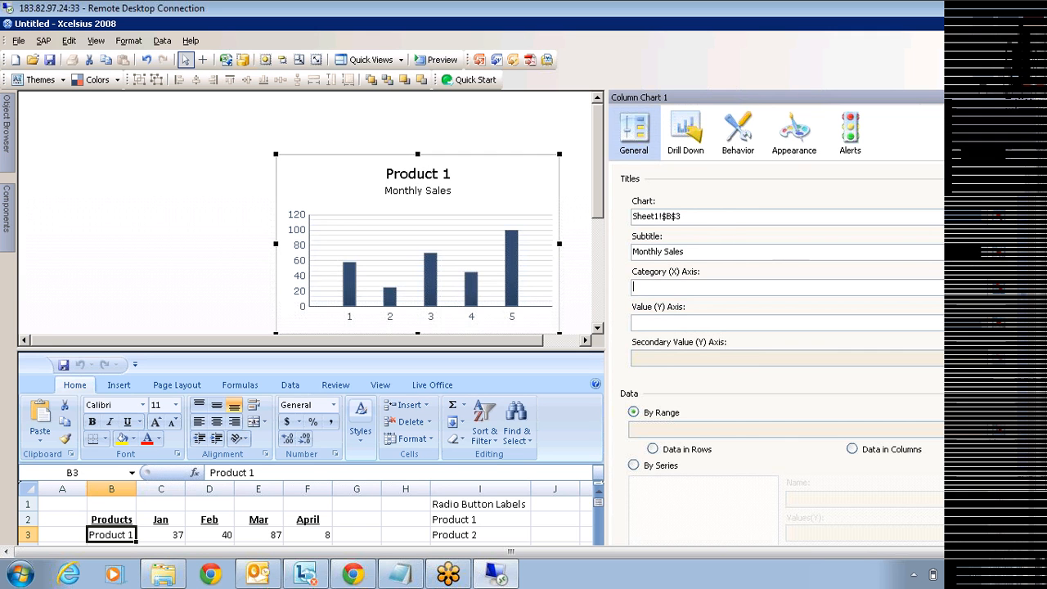
# Bind the column chart's data by range to Sheet1 cells C3:F3, with data in rows
pyautogui.click(854, 451)
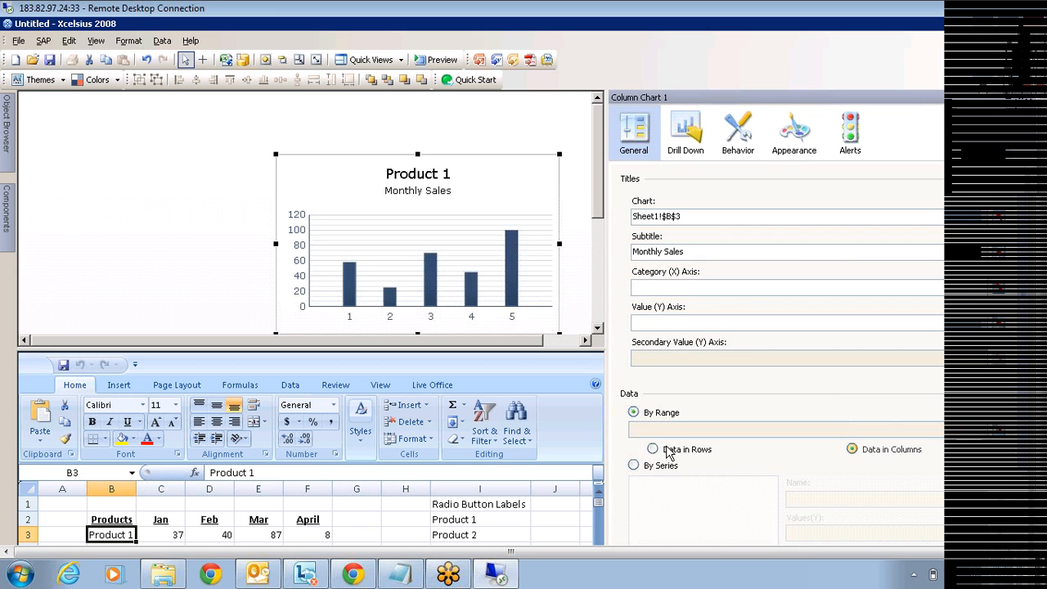
pyautogui.click(652, 450)
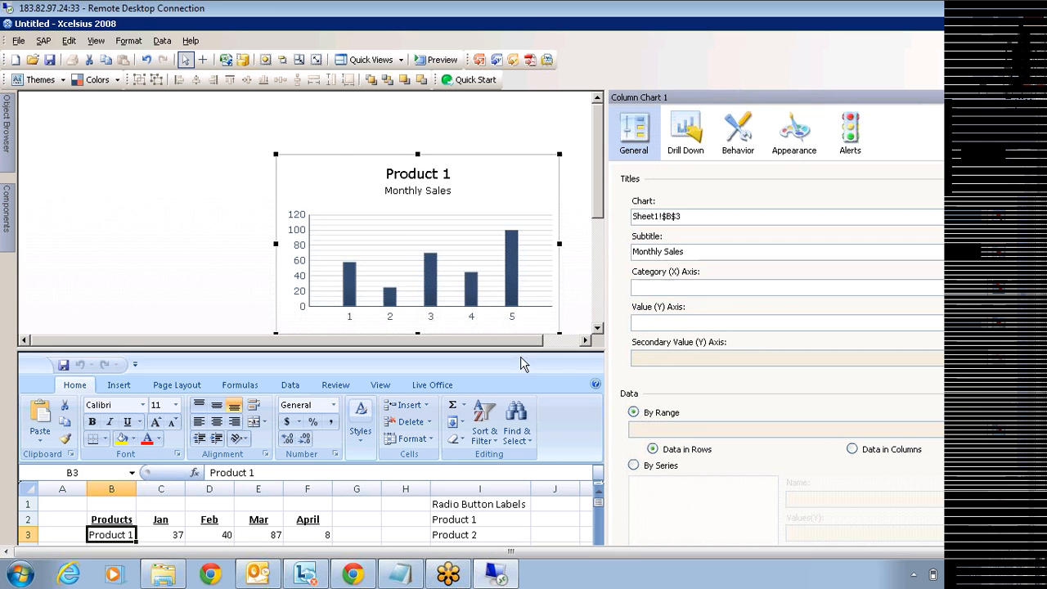
pyautogui.moveTo(520, 351); pyautogui.dragTo(514, 226)
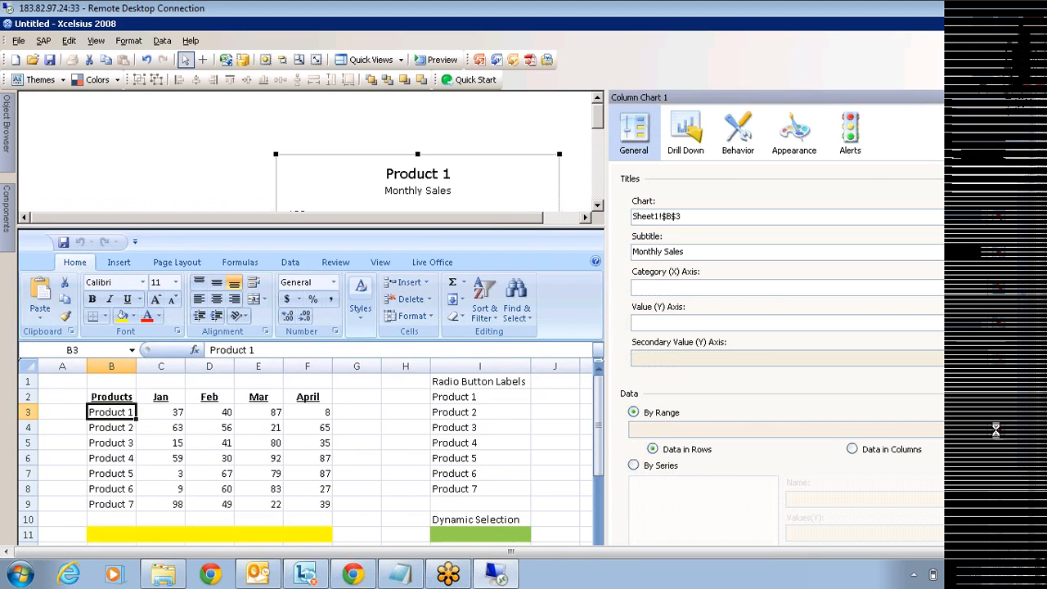
pyautogui.click(996, 438)
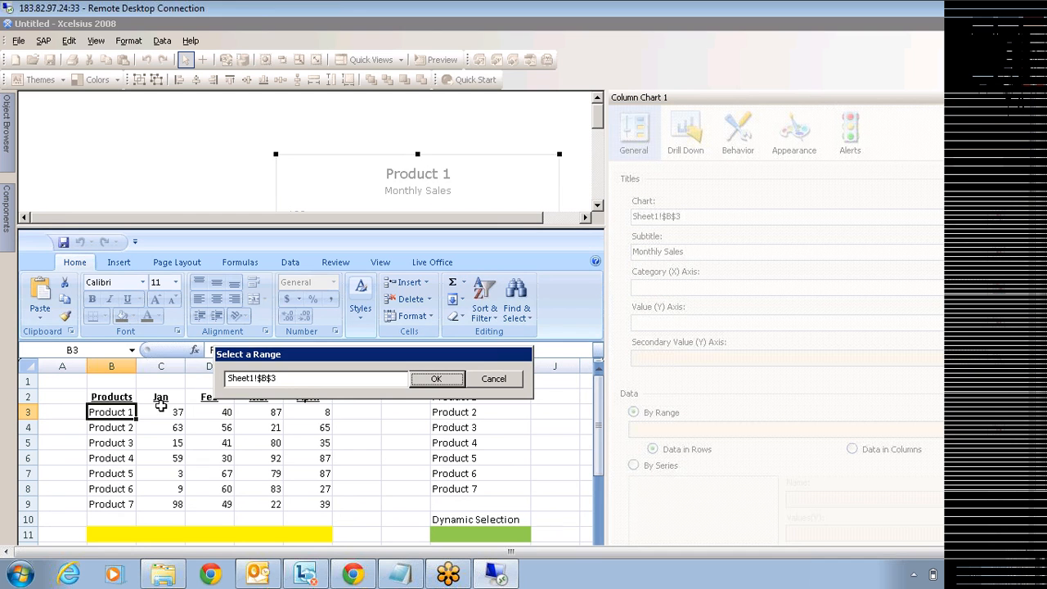
pyautogui.moveTo(161, 411); pyautogui.dragTo(321, 413)
pyautogui.click(434, 382)
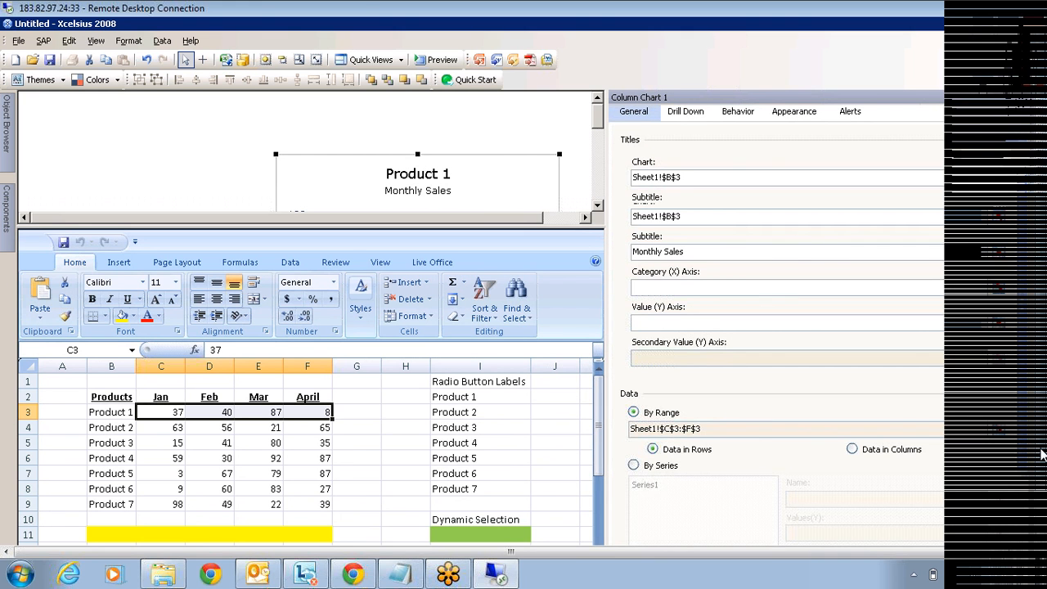
# Switch the chart data to By Series and link its category labels to the month headers in C2:F2
pyautogui.moveTo(1042, 455); pyautogui.dragTo(1041, 490)
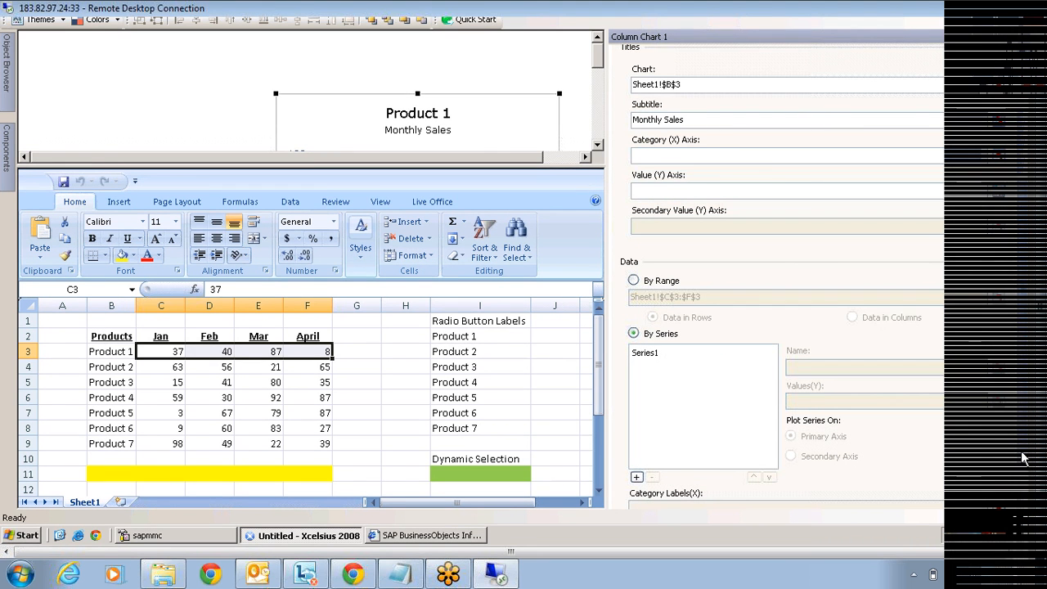
pyautogui.moveTo(1021, 452); pyautogui.dragTo(993, 499)
pyautogui.click(994, 499)
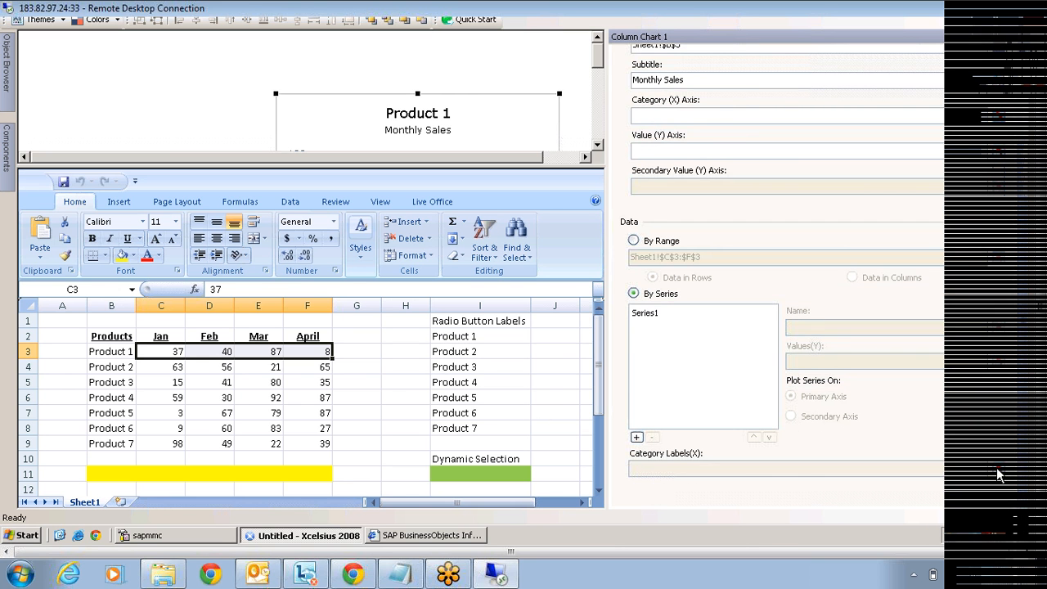
pyautogui.click(998, 473)
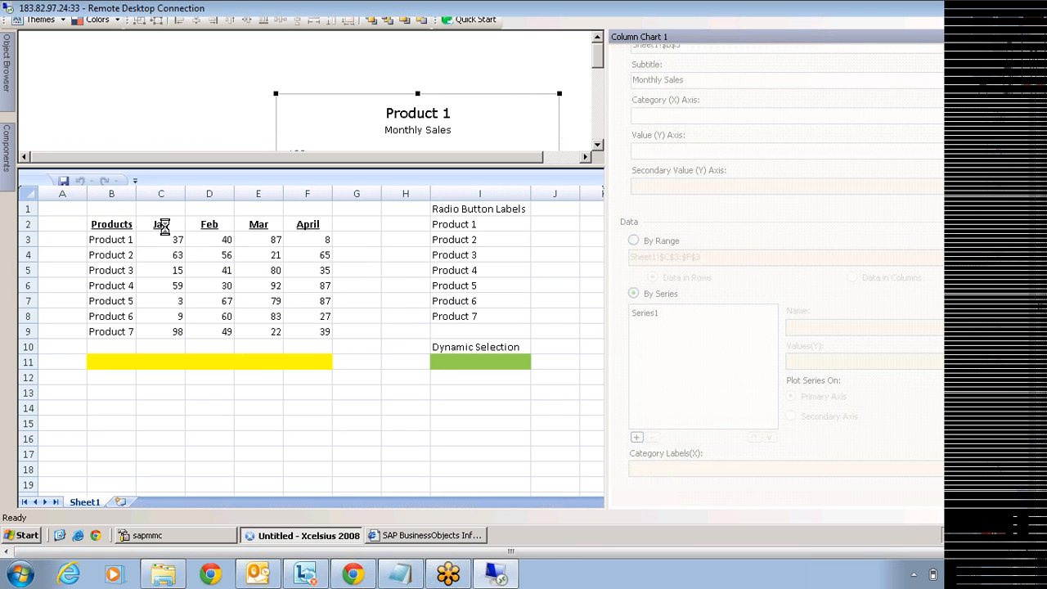
pyautogui.moveTo(162, 228); pyautogui.dragTo(309, 226)
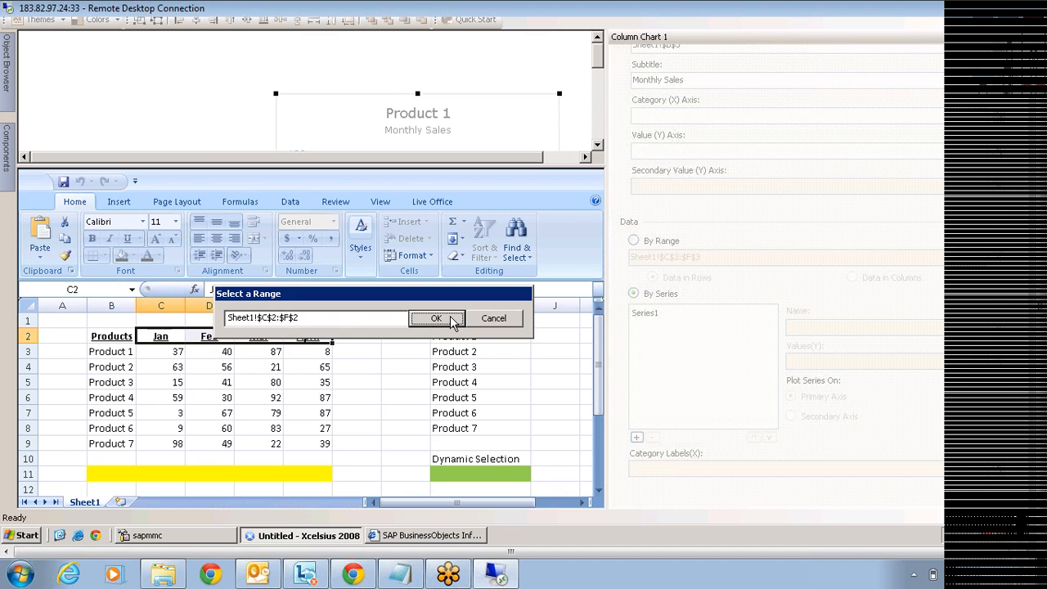
pyautogui.click(452, 320)
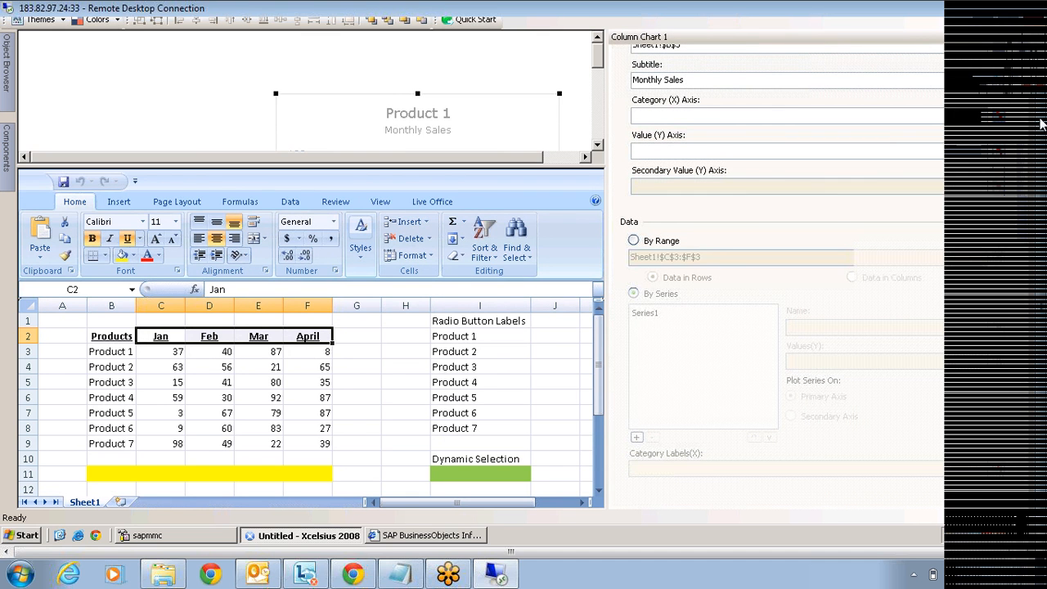
pyautogui.moveTo(1041, 123); pyautogui.dragTo(1041, 71)
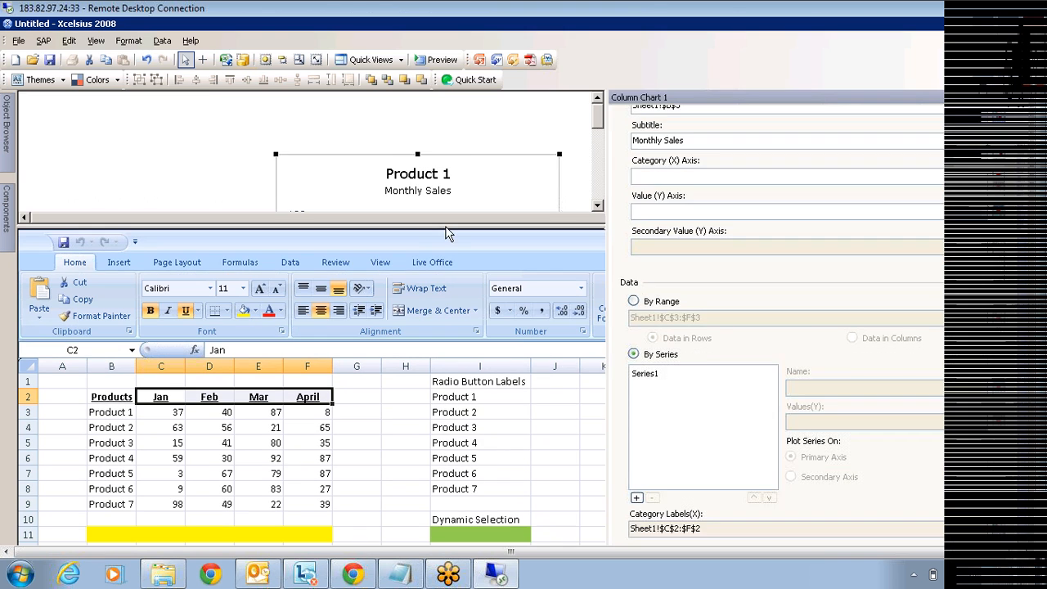
pyautogui.moveTo(467, 226); pyautogui.dragTo(488, 403)
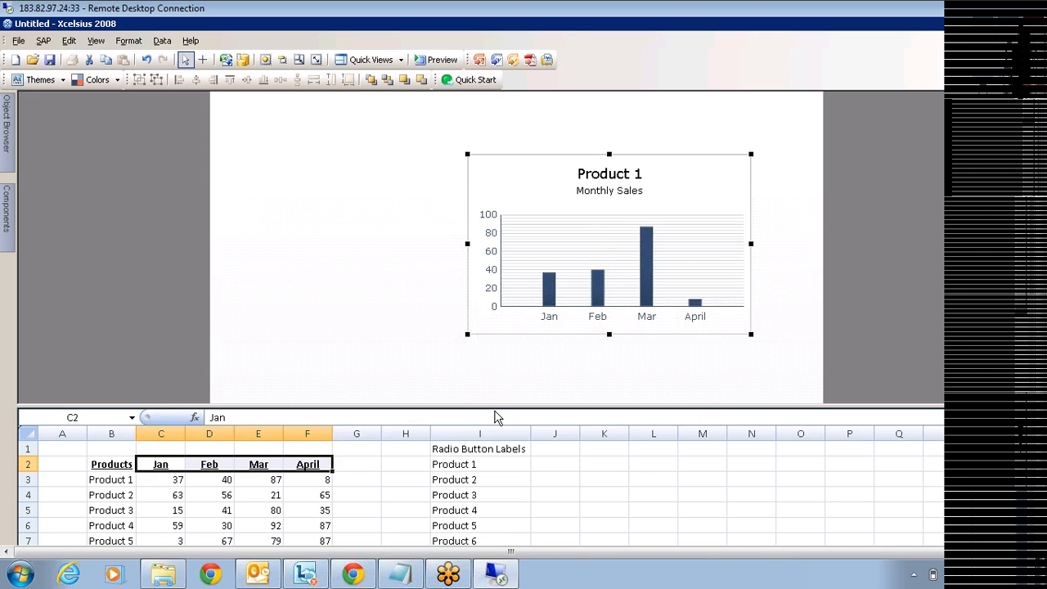
# Add a Radio Button selector to the canvas, left of the column chart
pyautogui.moveTo(495, 406); pyautogui.dragTo(504, 350)
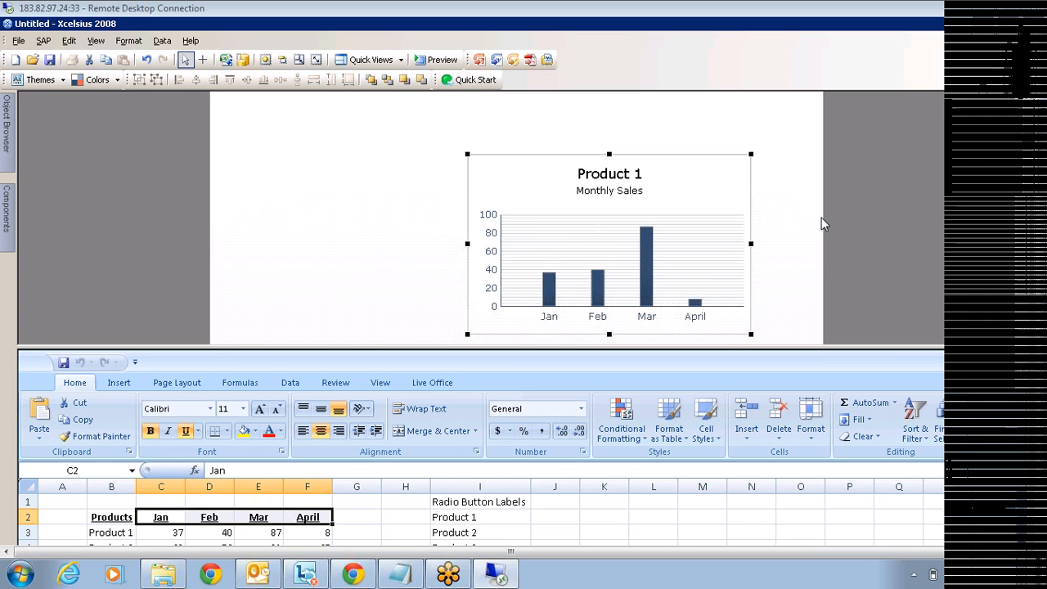
pyautogui.click(6, 216)
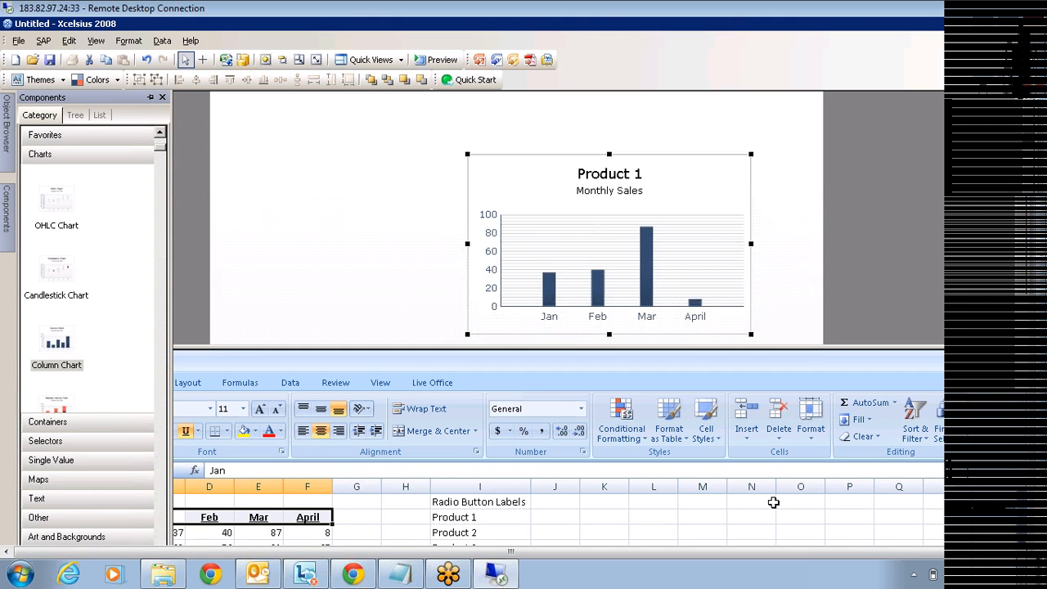
pyautogui.click(54, 449)
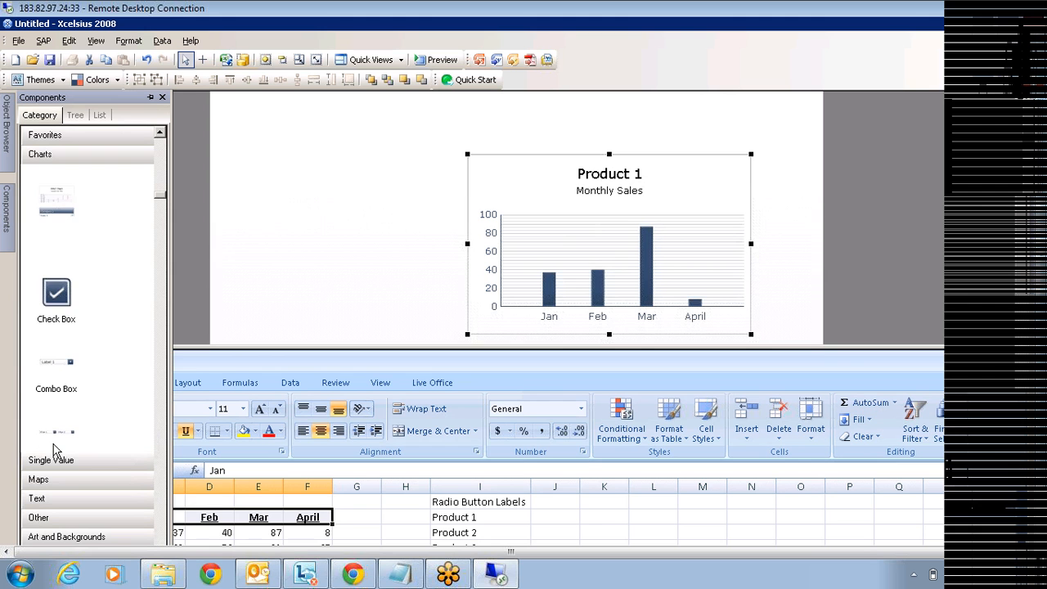
pyautogui.click(56, 365)
pyautogui.scroll(-2, 63, 398)
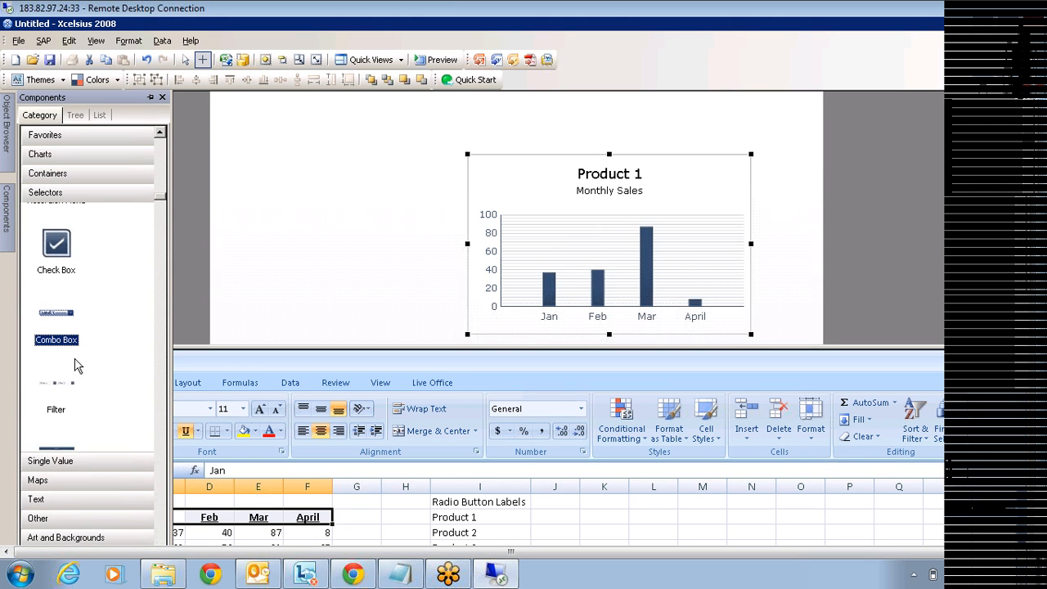
pyautogui.scroll(-8, 65, 398)
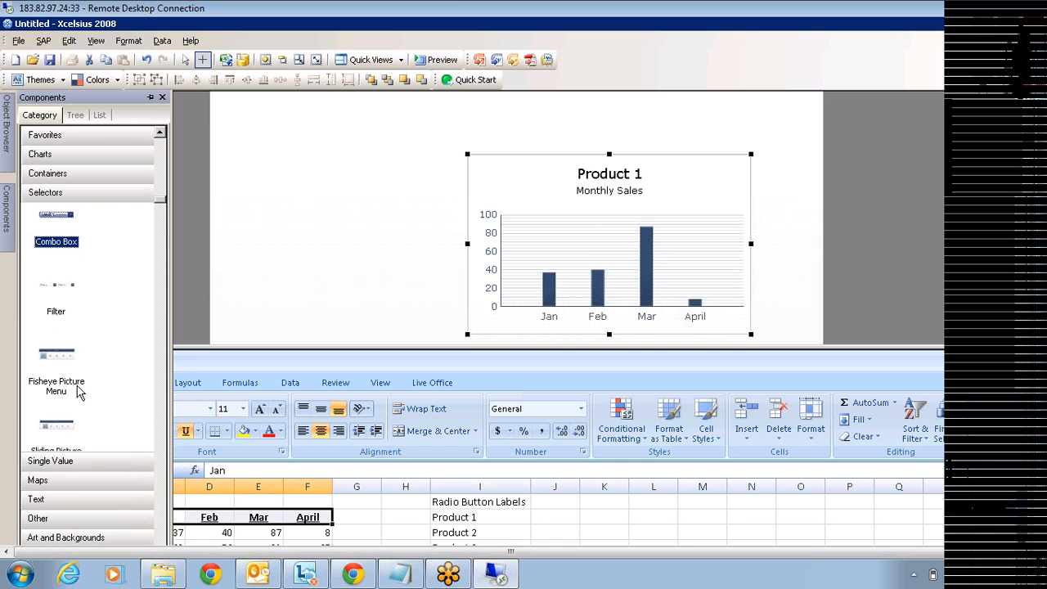
pyautogui.scroll(-7, 76, 398)
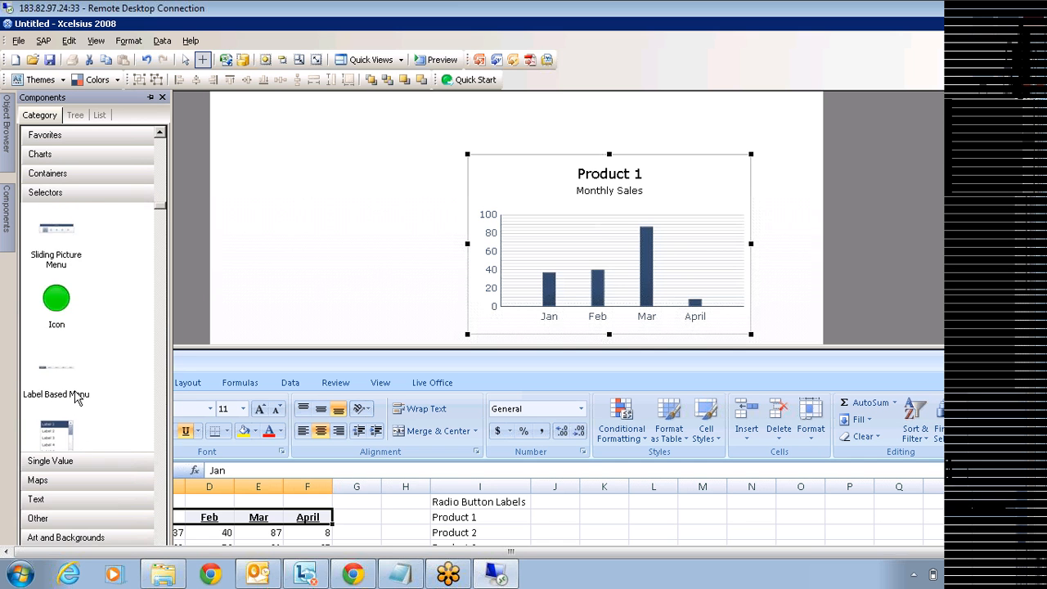
pyautogui.scroll(-9, 76, 398)
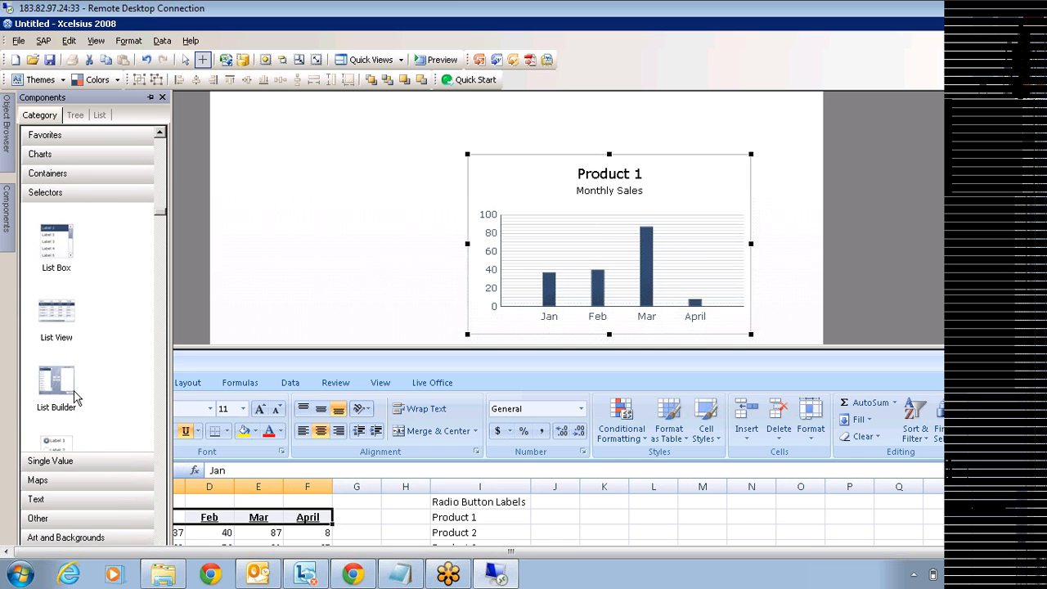
pyautogui.moveTo(51, 360); pyautogui.dragTo(243, 159)
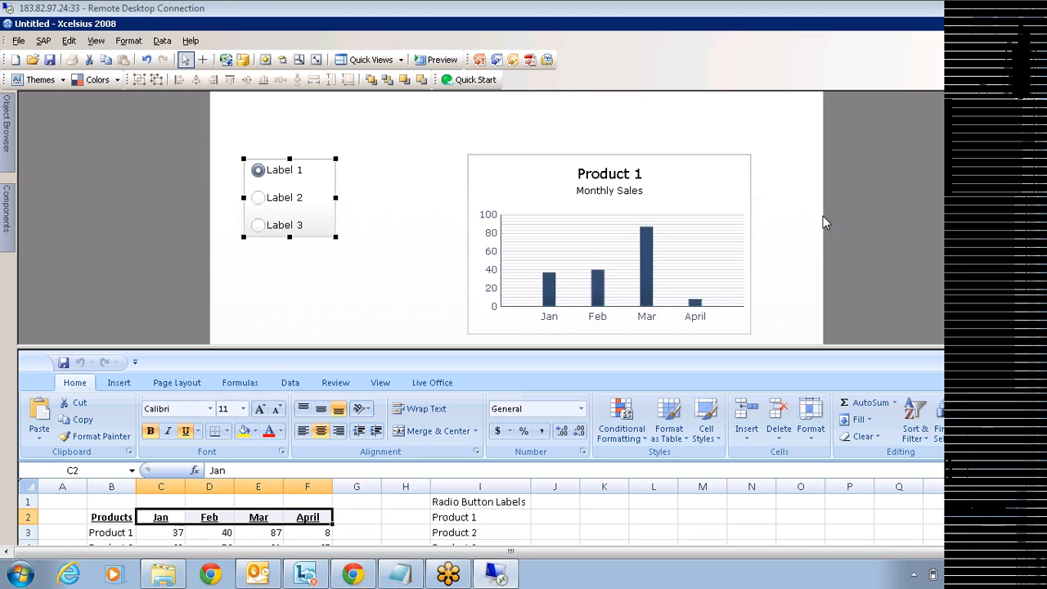
# Link the radio button selector's labels to the product names in Sheet1 cells B3:B9
pyautogui.click(1033, 202)
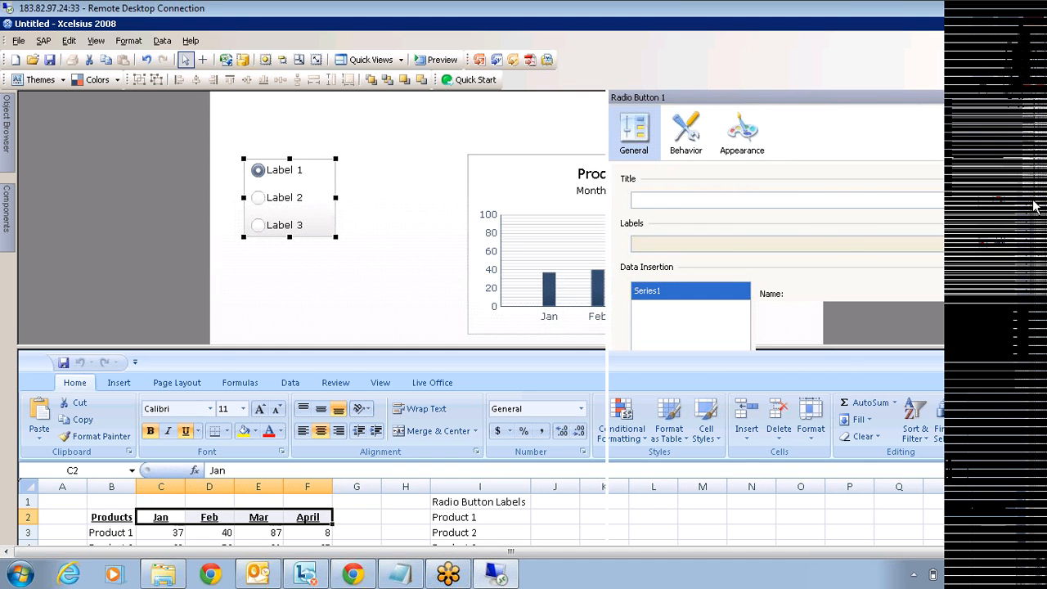
pyautogui.click(984, 249)
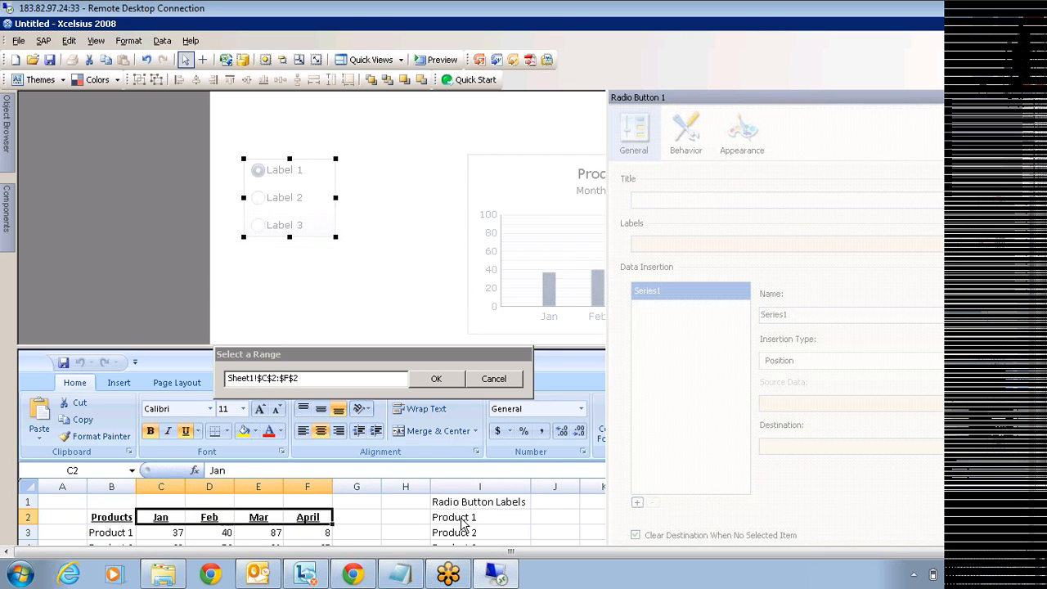
pyautogui.click(463, 523)
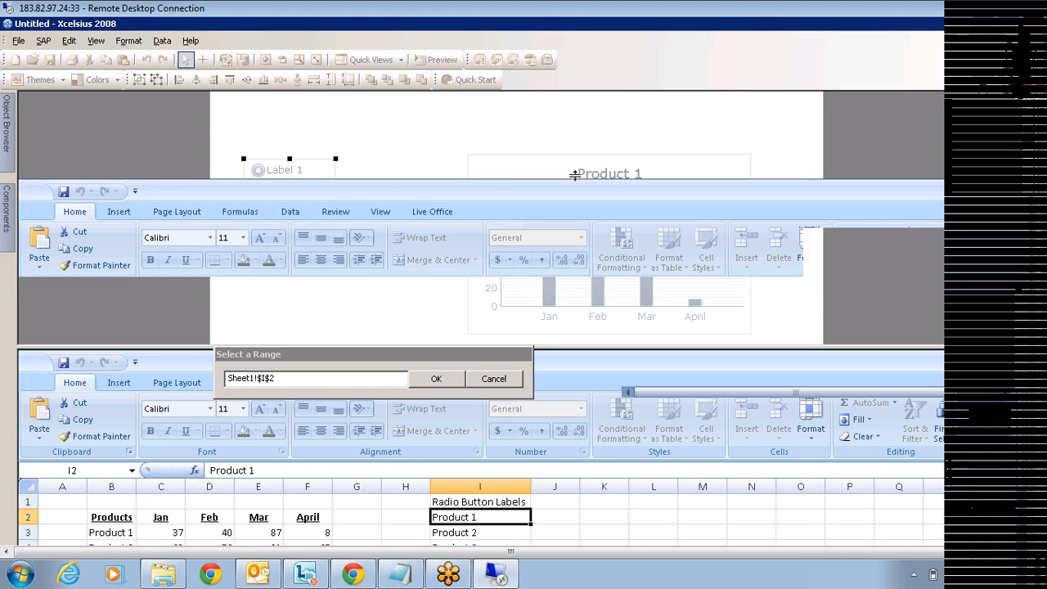
pyautogui.moveTo(431, 356); pyautogui.dragTo(799, 397)
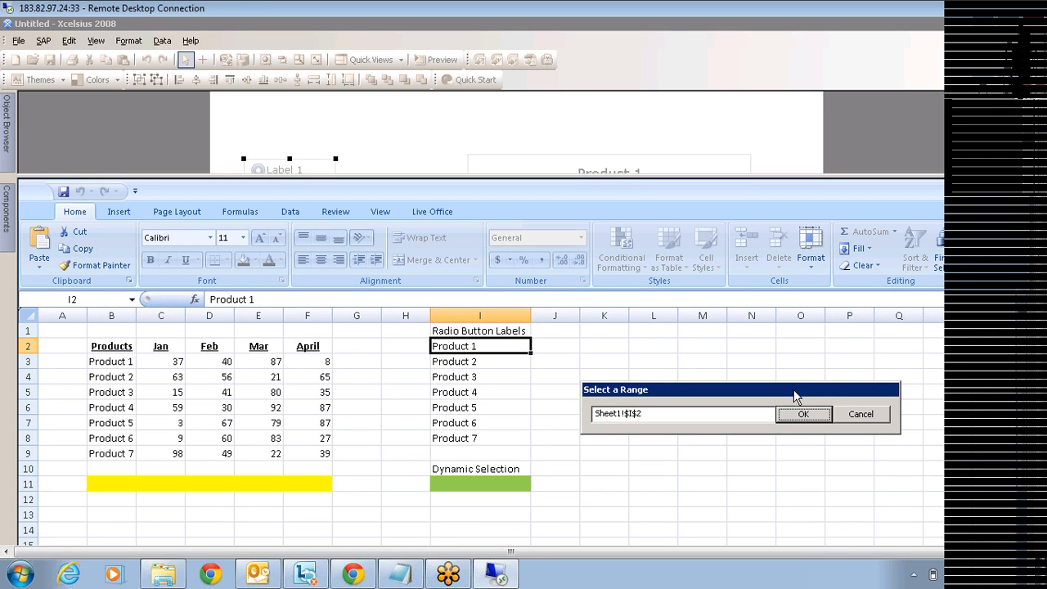
pyautogui.click(108, 362)
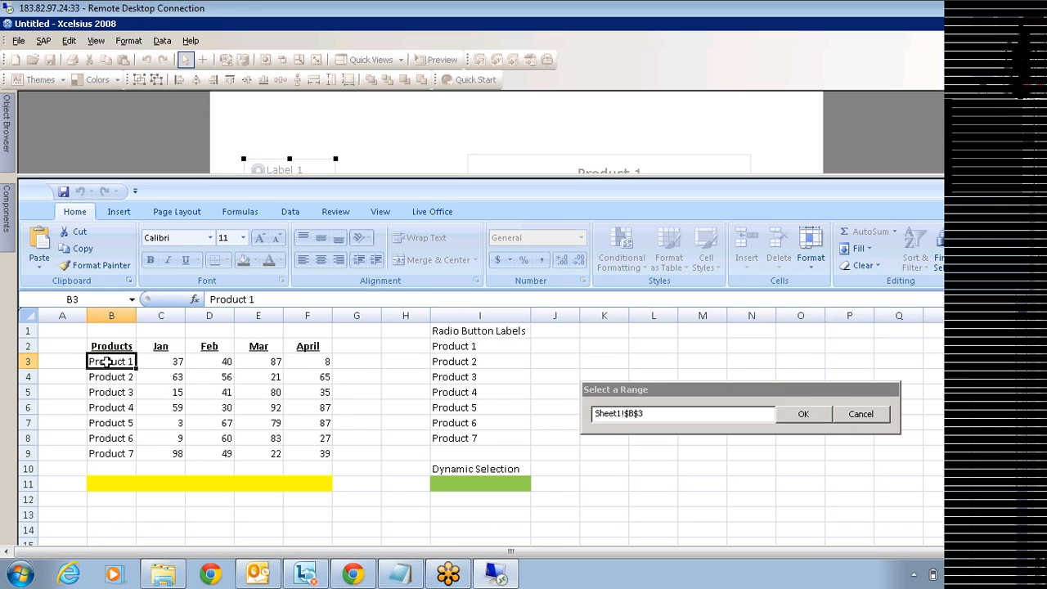
pyautogui.moveTo(107, 362); pyautogui.dragTo(107, 450)
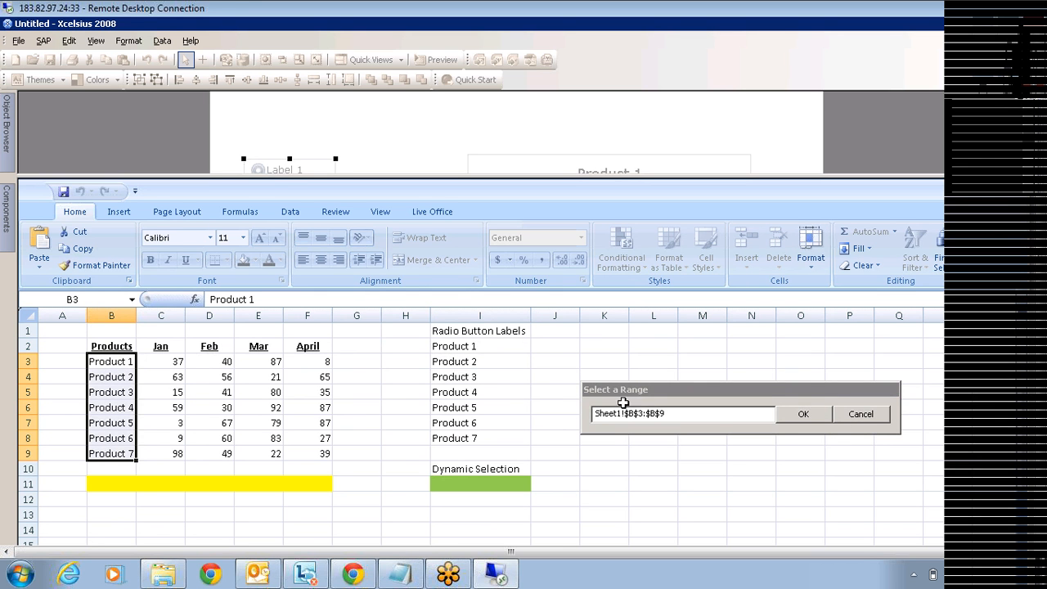
pyautogui.click(801, 416)
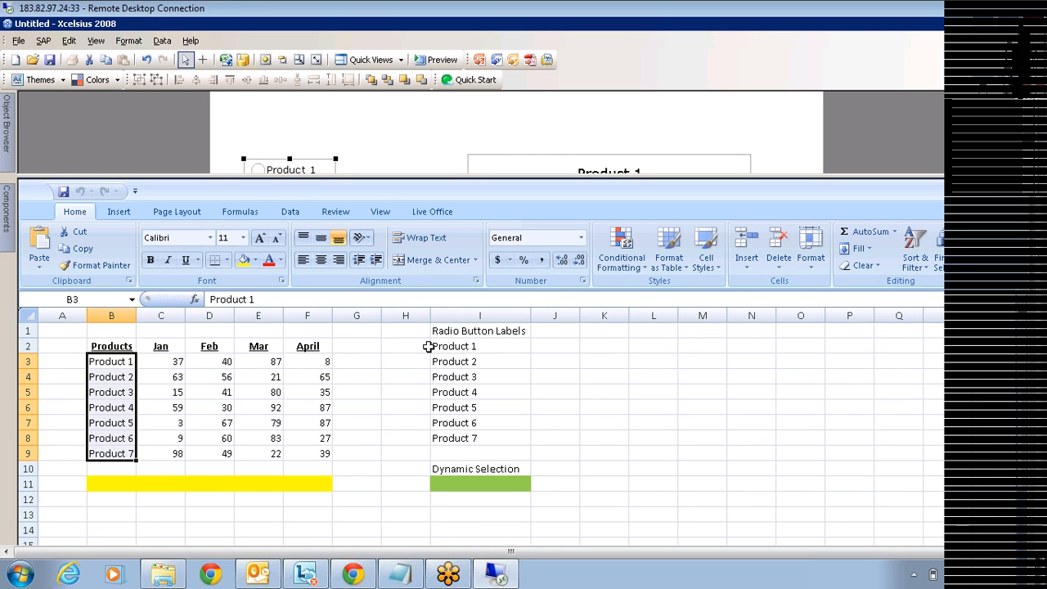
# Clear the contents of cells I1:I11, removing the Radio Button Labels list and the Dynamic Selection heading
pyautogui.moveTo(462, 331); pyautogui.dragTo(469, 489)
pyautogui.press('Delete')
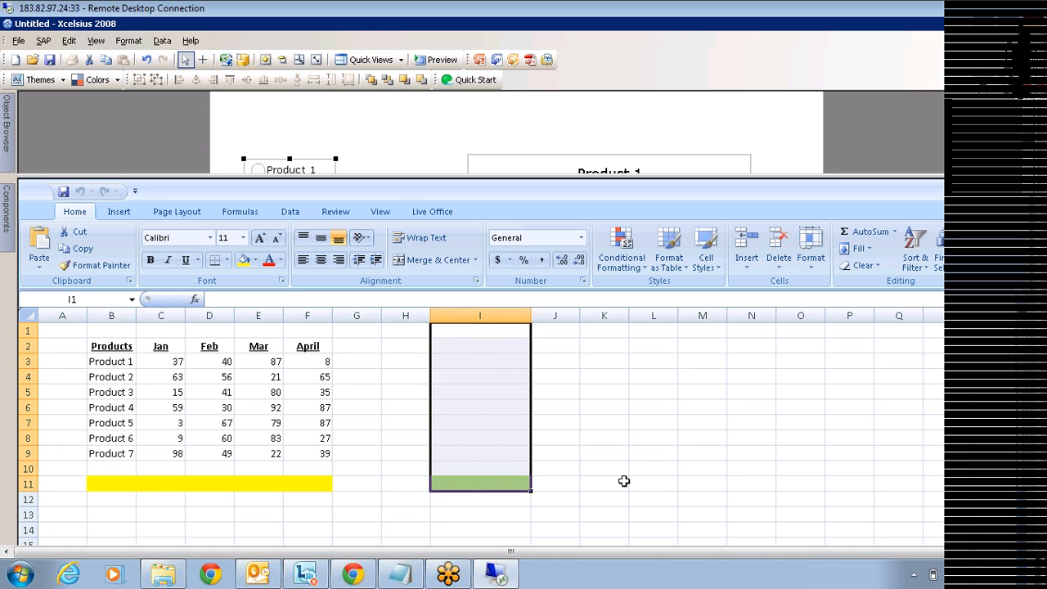
pyautogui.click(435, 421)
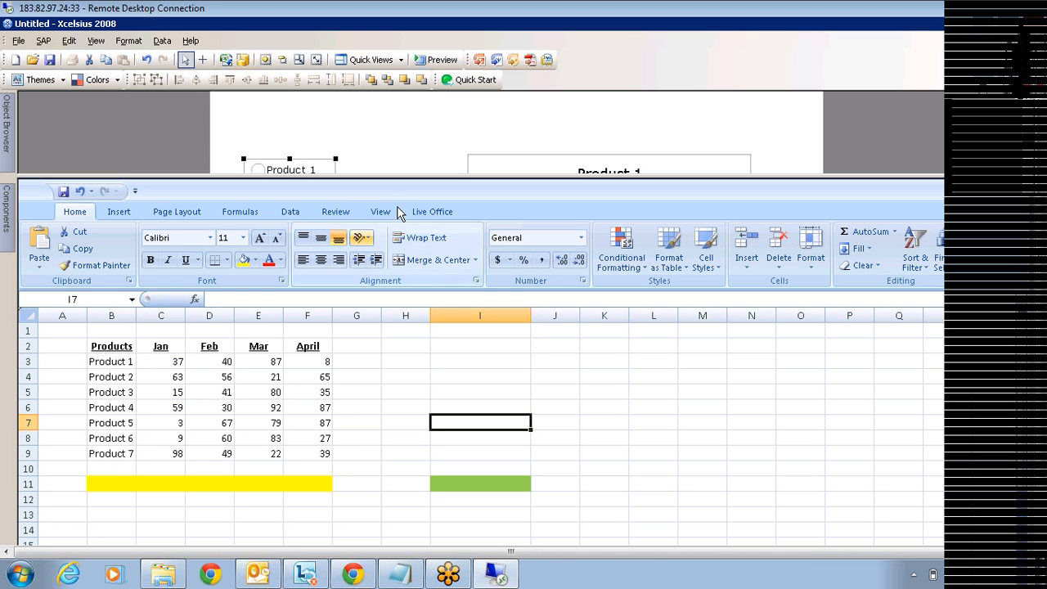
# Move the radio button selector slightly up and closer to the column chart, and widen it a little
pyautogui.moveTo(408, 173); pyautogui.dragTo(417, 389)
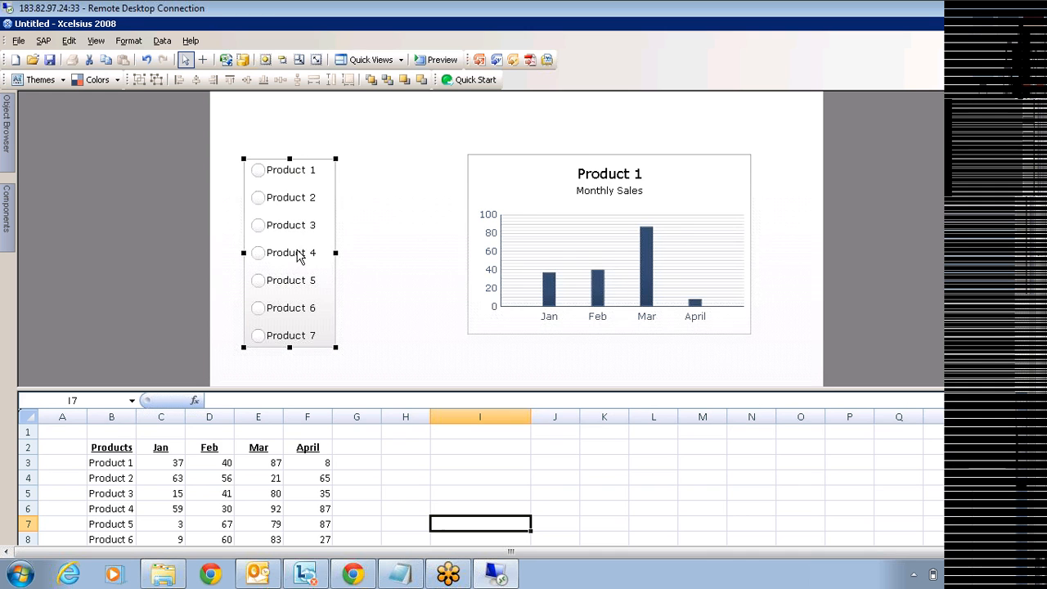
pyautogui.moveTo(340, 237)
pyautogui.mouseDown()
pyautogui.moveTo(353, 231)
pyautogui.moveTo(333, 231)
pyautogui.mouseUp()
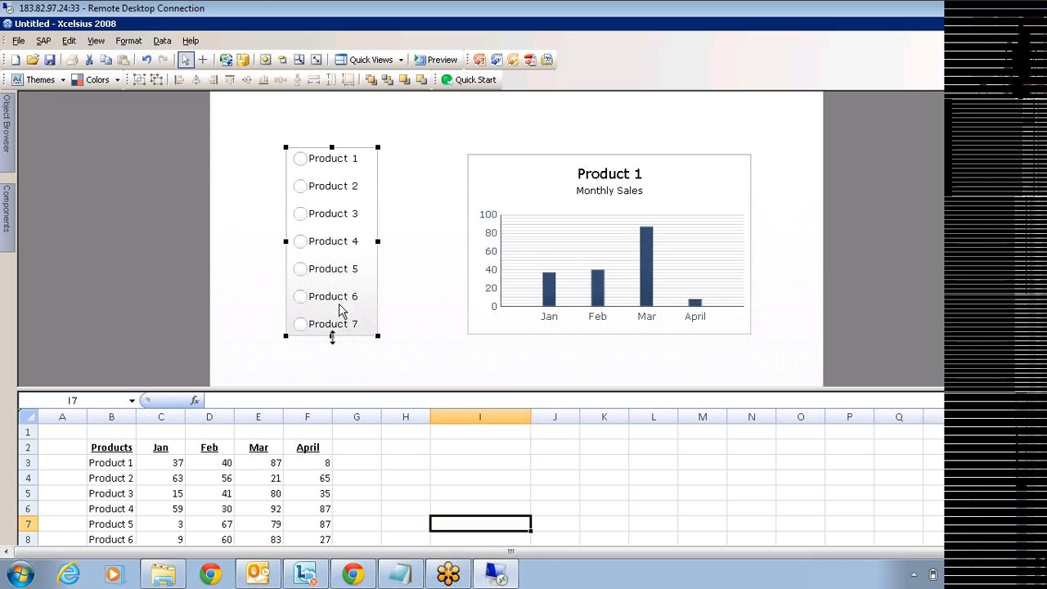
pyautogui.moveTo(378, 242); pyautogui.dragTo(395, 241)
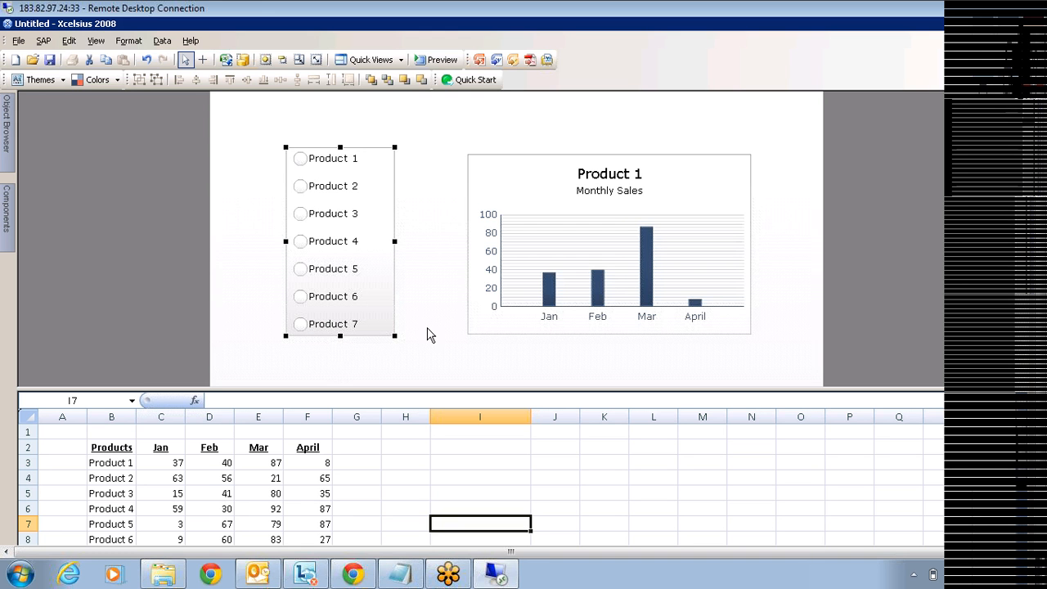
# Make the column chart the same height as the radio button selector and align their top edges
pyautogui.keyDown('ctrl'); pyautogui.click(501, 178); pyautogui.keyUp('ctrl')
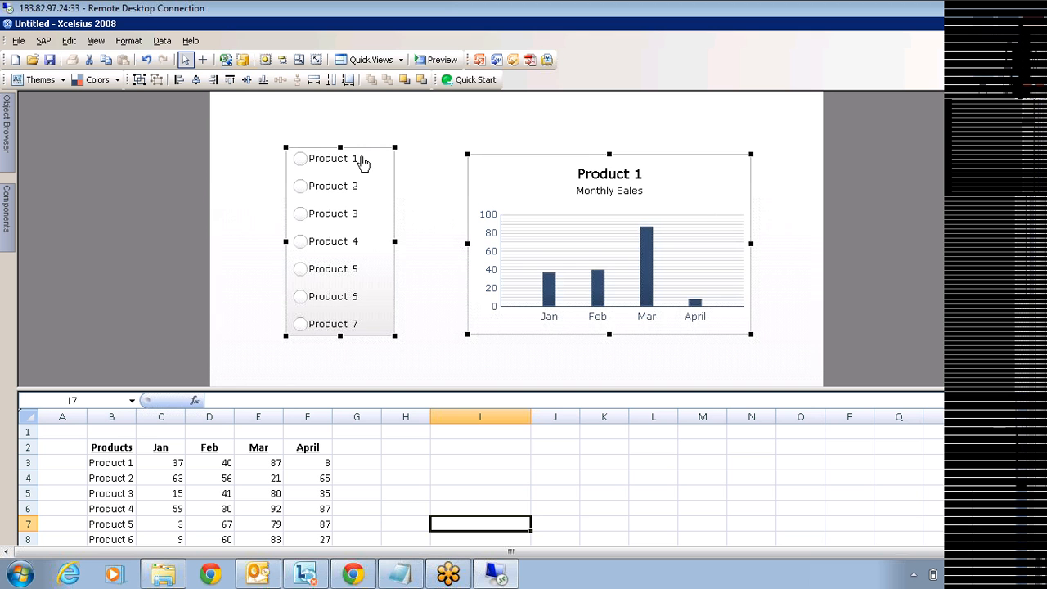
pyautogui.click(332, 80)
pyautogui.keyDown('ctrl'); pyautogui.click(495, 176); pyautogui.keyUp('ctrl')
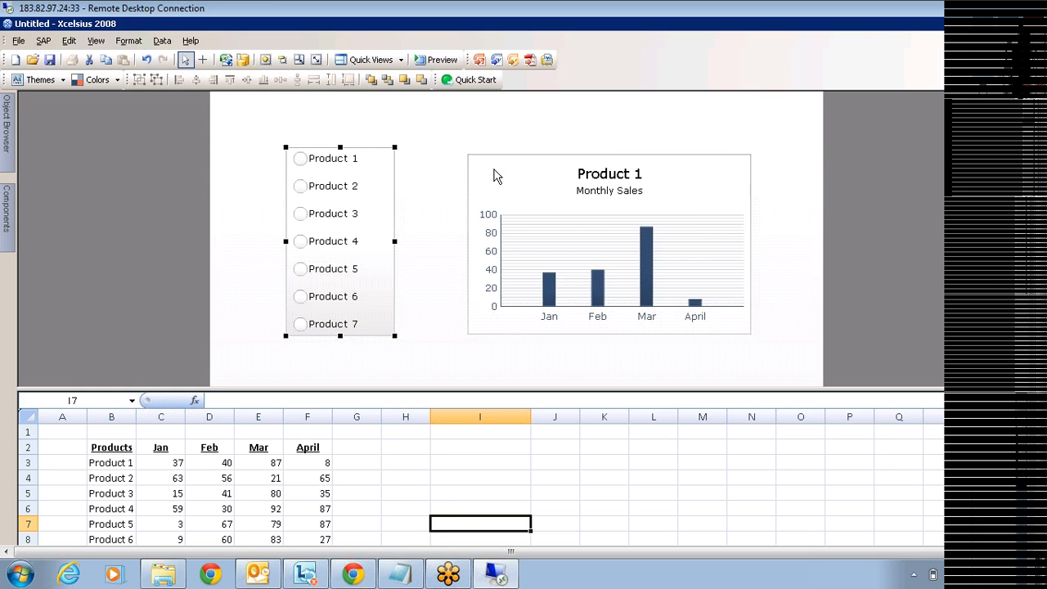
pyautogui.keyDown('ctrl'); pyautogui.click(494, 176); pyautogui.keyUp('ctrl')
pyautogui.click(331, 81)
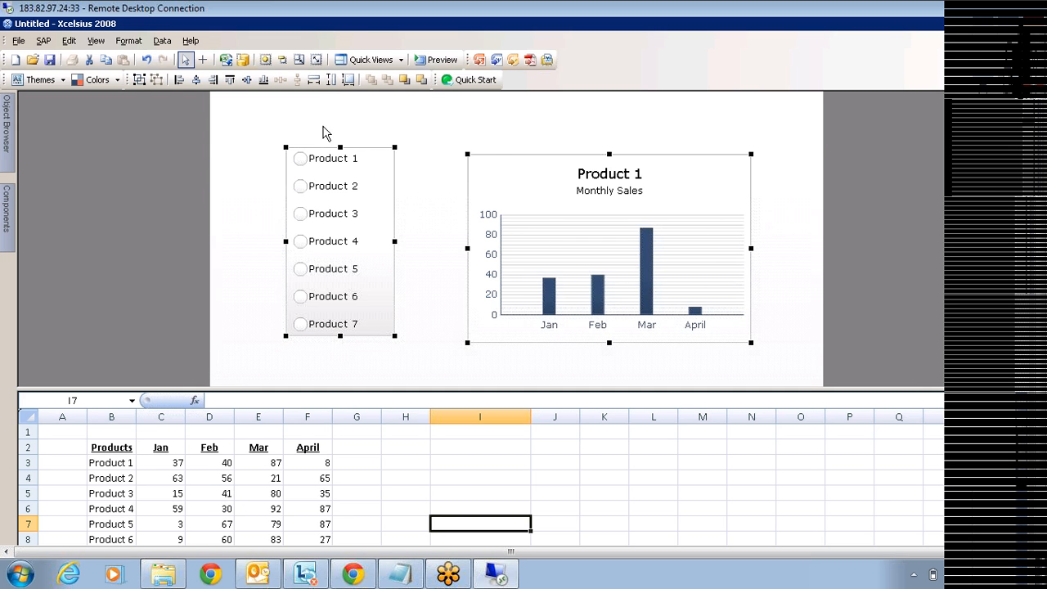
pyautogui.click(232, 80)
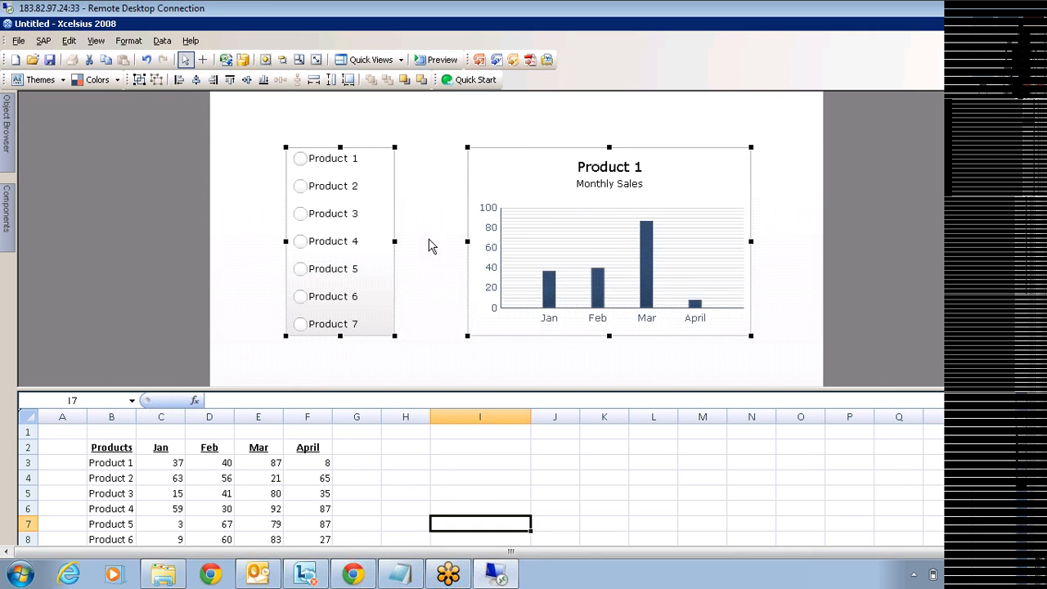
# Nudge the radio button selector right in small increments to narrow the gap to the column chart
pyautogui.click(347, 238)
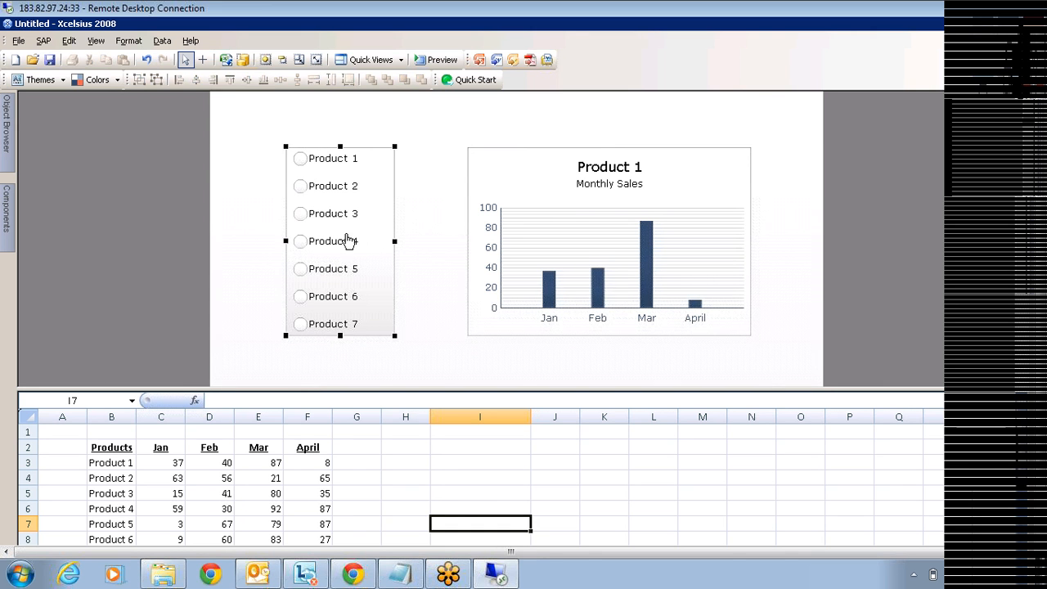
pyautogui.press('Right')
pyautogui.press('Right')
pyautogui.press('Right')
pyautogui.press('Right')
pyautogui.press('Right')
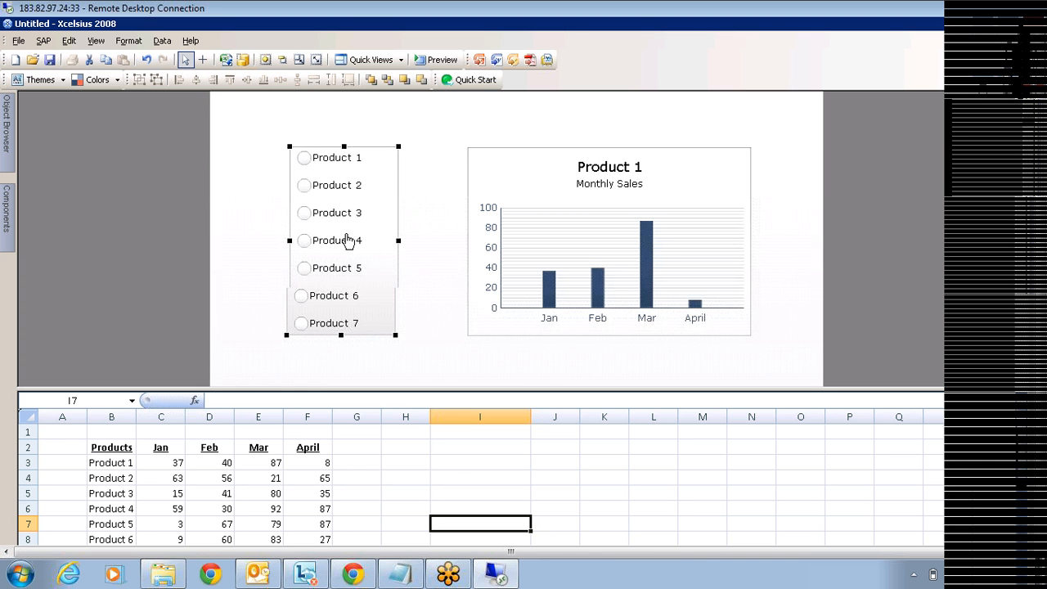
pyautogui.press('Right')
pyautogui.press('Right')
pyautogui.press('Right')
pyautogui.press('Right')
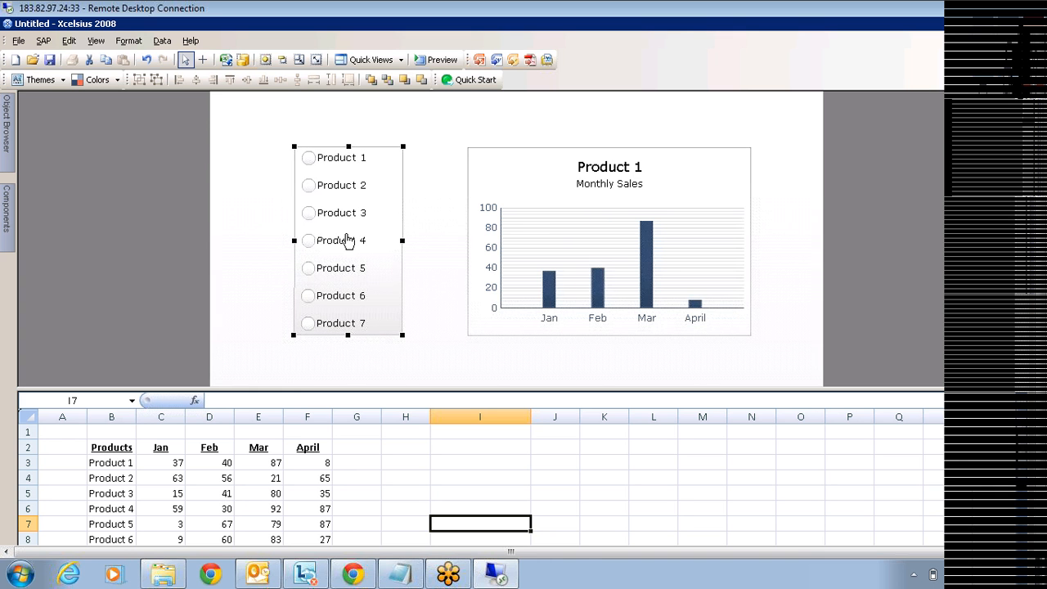
pyautogui.press('Right')
pyautogui.press('Right')
pyautogui.press('Right')
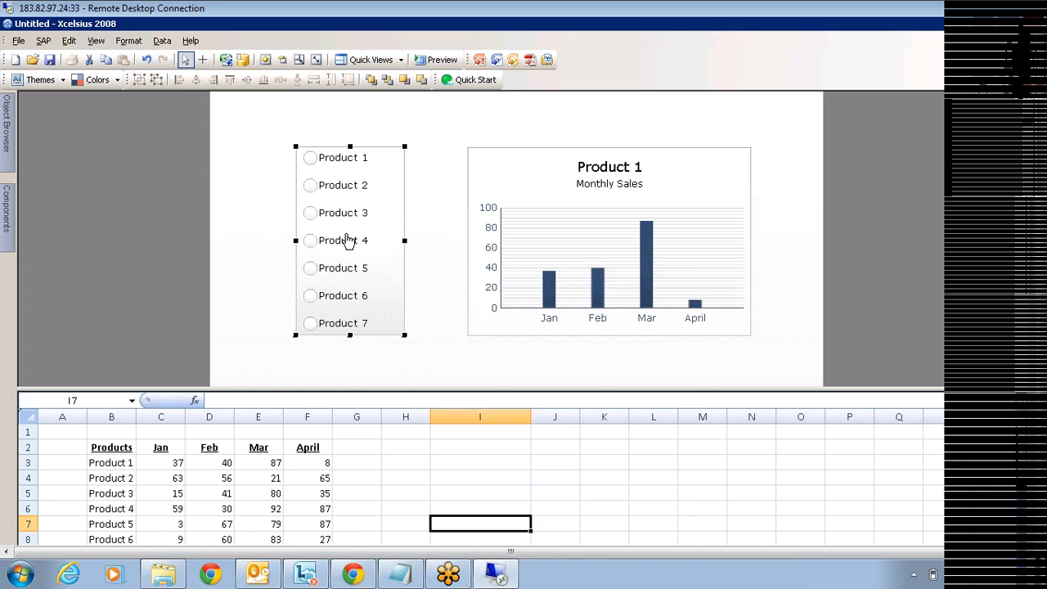
pyautogui.press('Right')
pyautogui.press('Right')
pyautogui.press('Right')
pyautogui.press('Right')
pyautogui.press('Right')
pyautogui.press('Right')
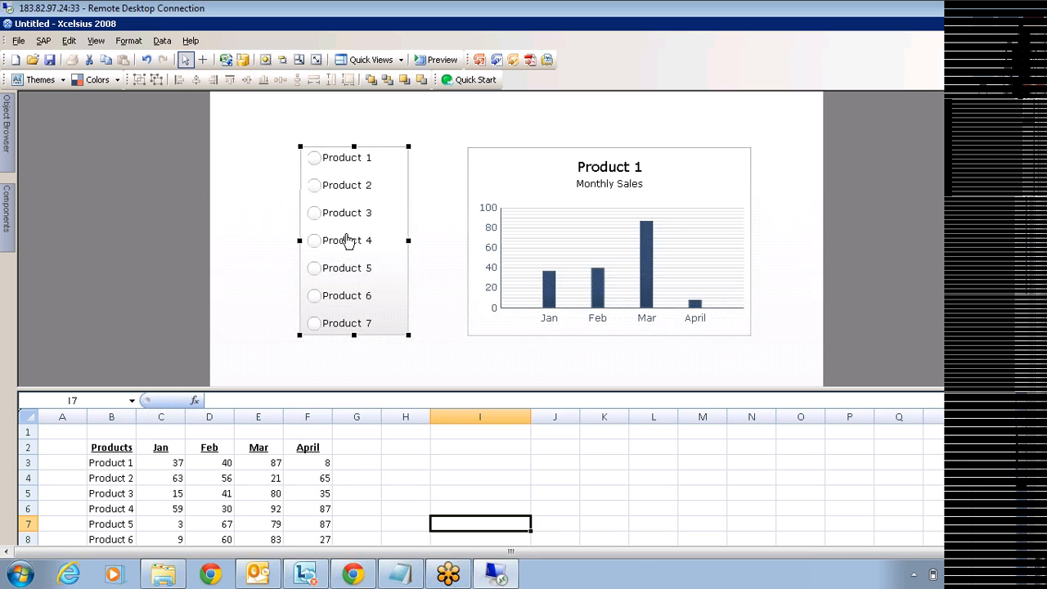
pyautogui.press('Right')
pyautogui.press('Right')
pyautogui.press('Right')
pyautogui.press('Right')
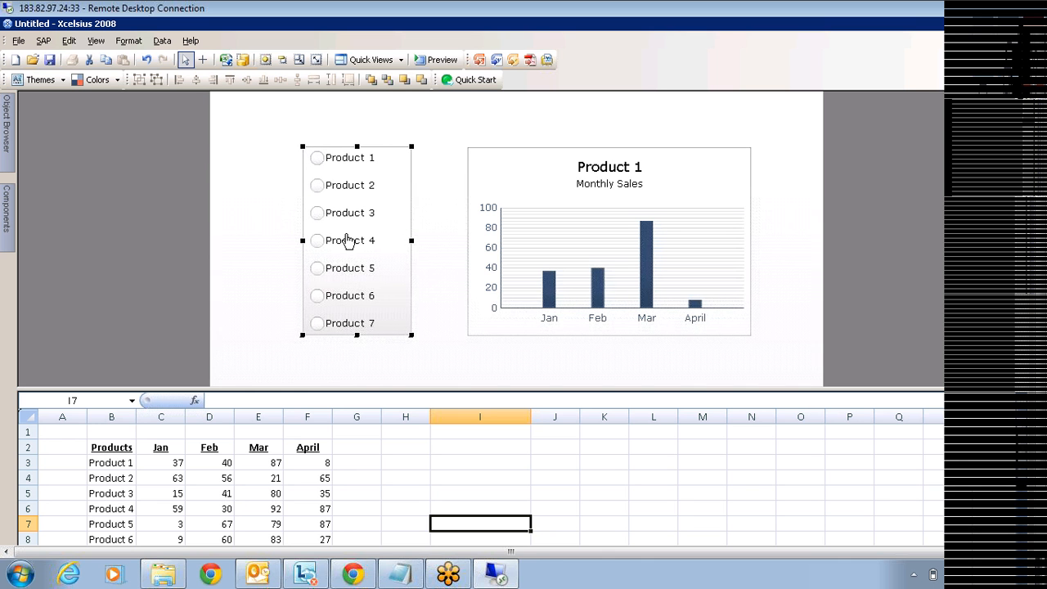
pyautogui.press('Right')
pyautogui.press('Right')
# Turn off the major and minor horizontal gridlines of the column chart
pyautogui.keyDown('ctrl'); pyautogui.click(552, 189); pyautogui.keyUp('ctrl')
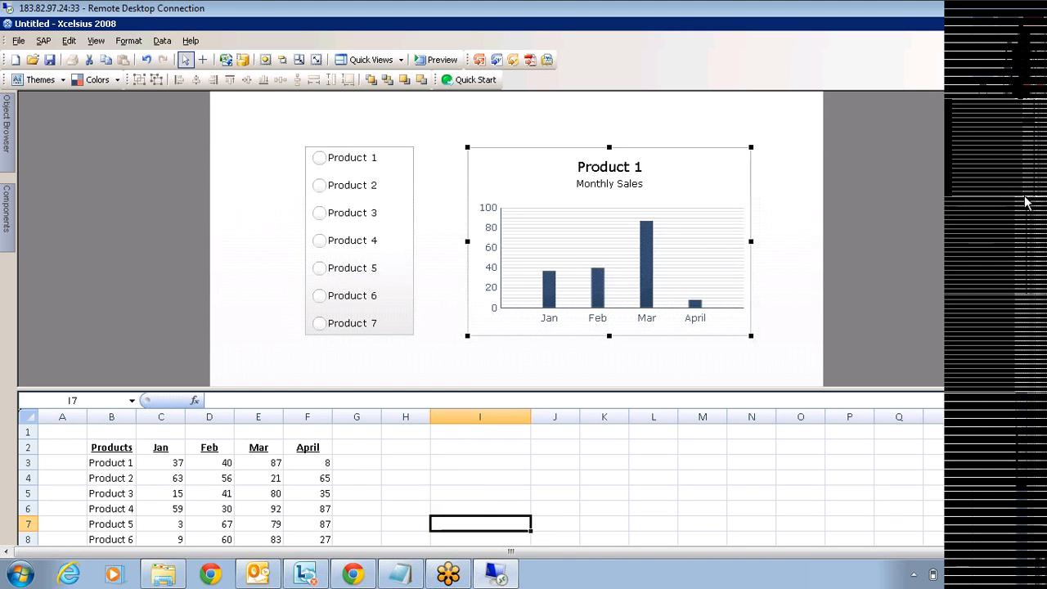
pyautogui.moveTo(1033, 190)
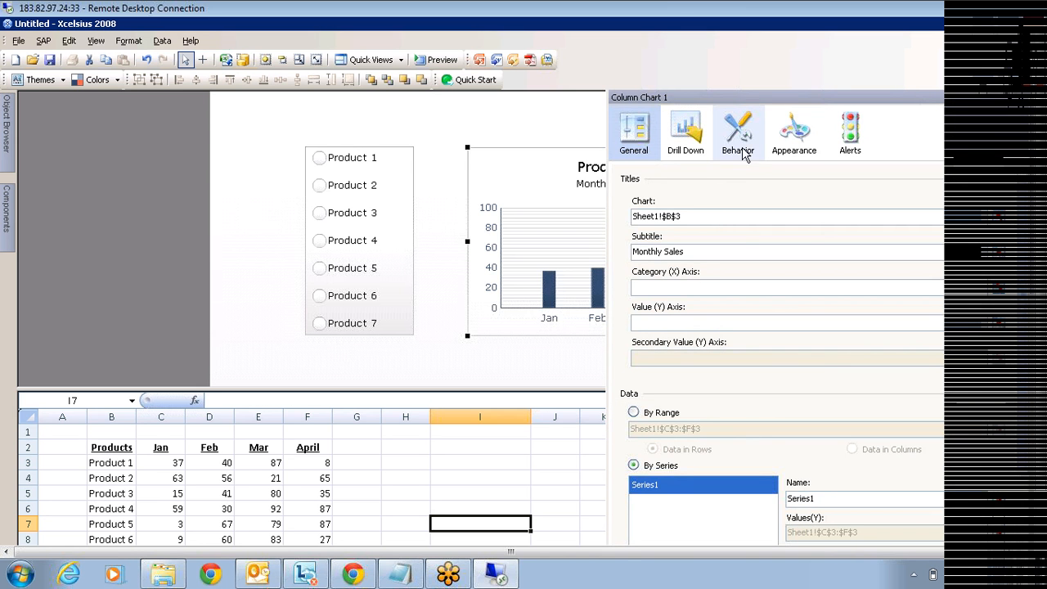
pyautogui.click(792, 147)
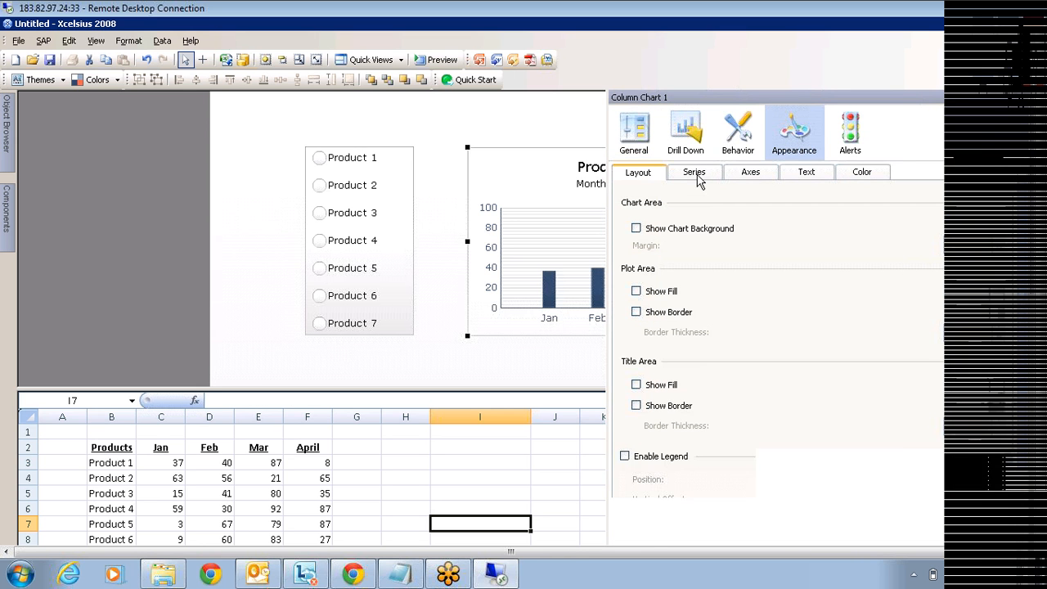
pyautogui.click(698, 175)
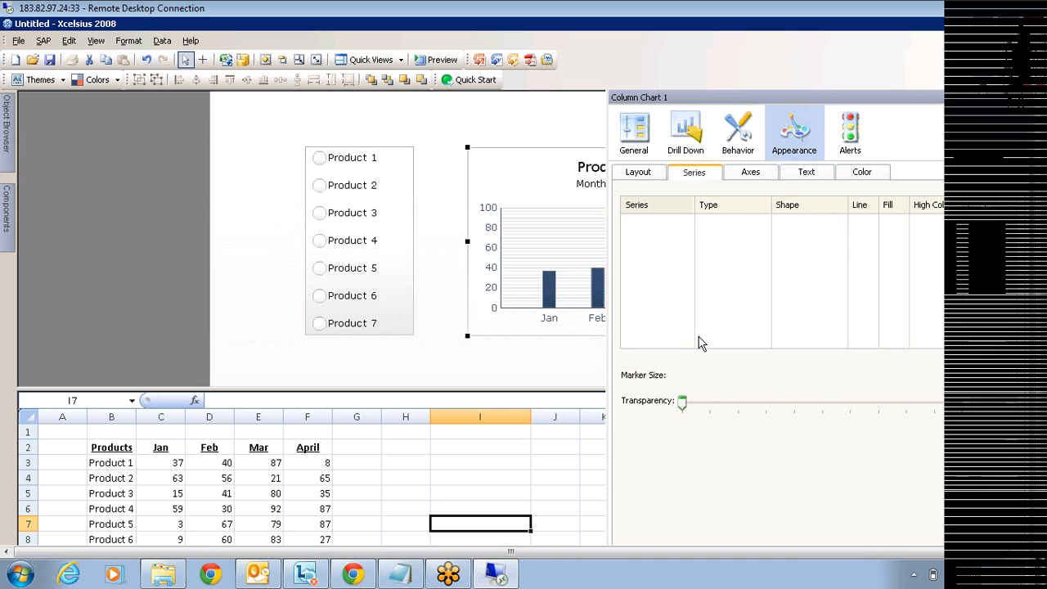
pyautogui.click(758, 175)
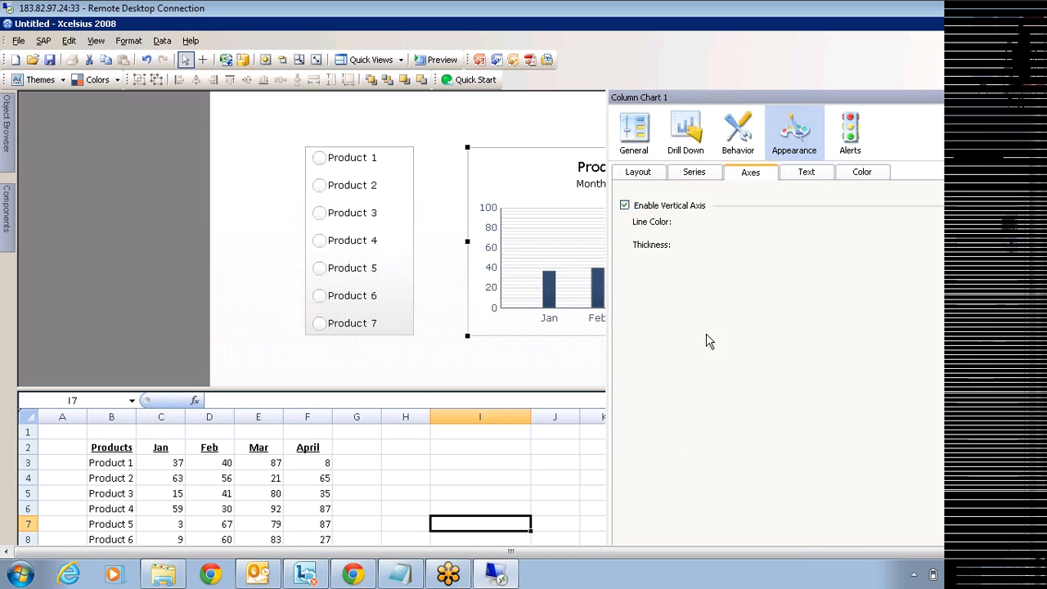
pyautogui.click(636, 405)
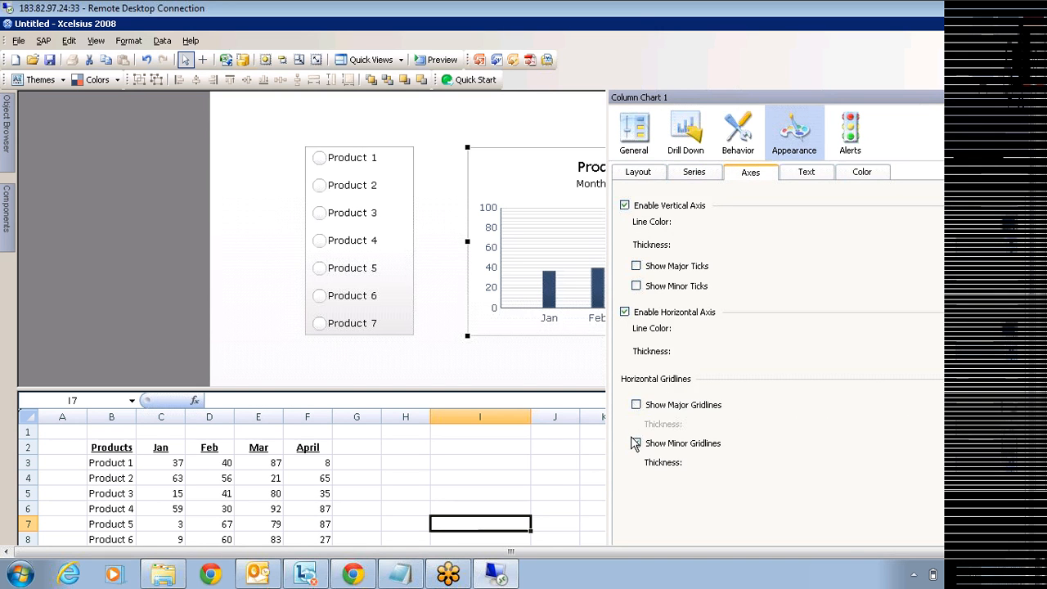
pyautogui.click(636, 442)
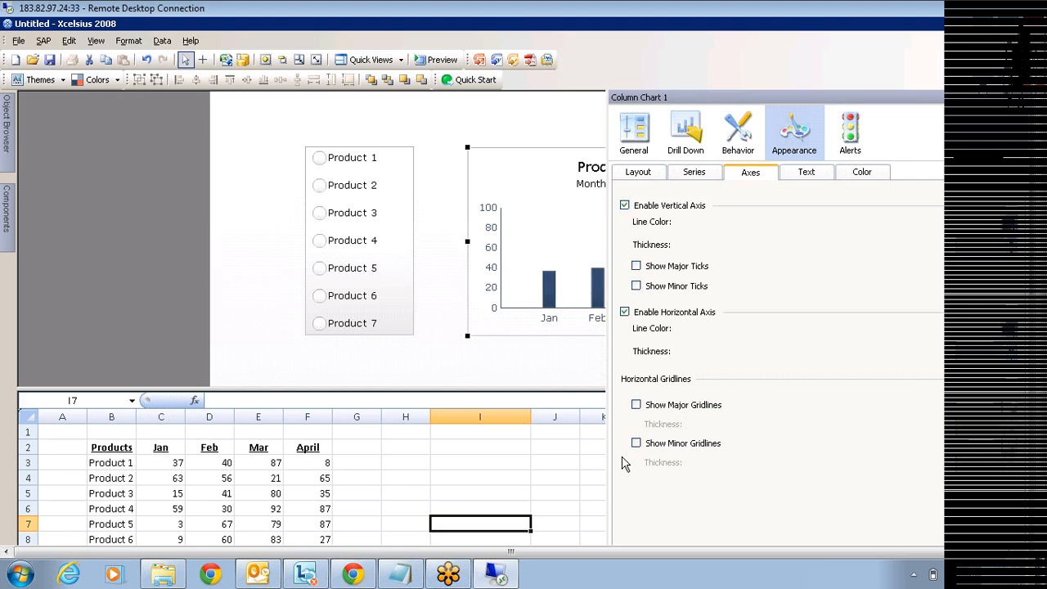
# Try a medium blue and a very dark blue as the second color of the canvas's gradient background
pyautogui.click(572, 362)
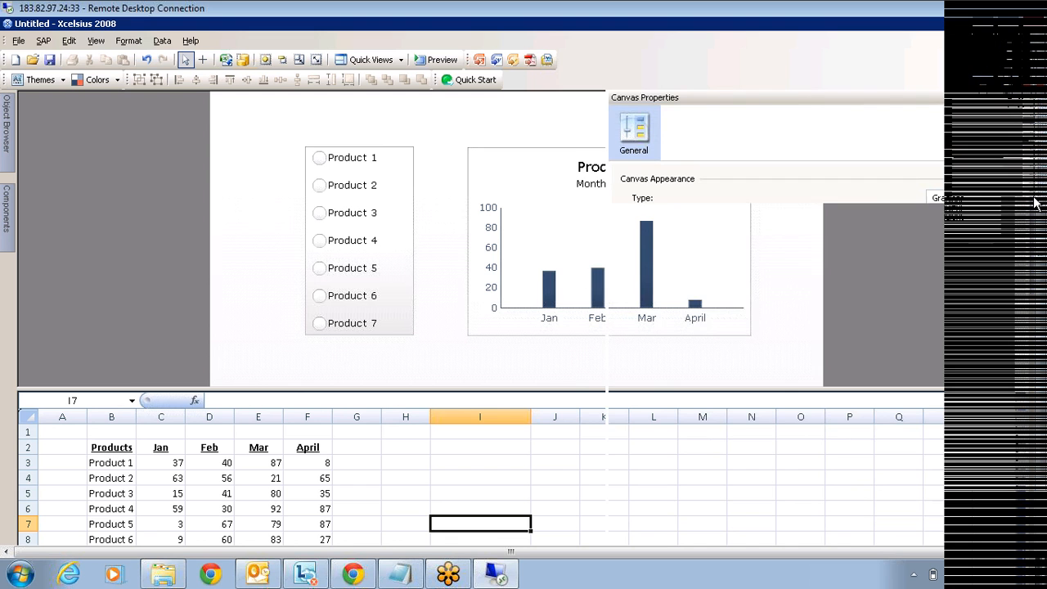
pyautogui.click(1013, 244)
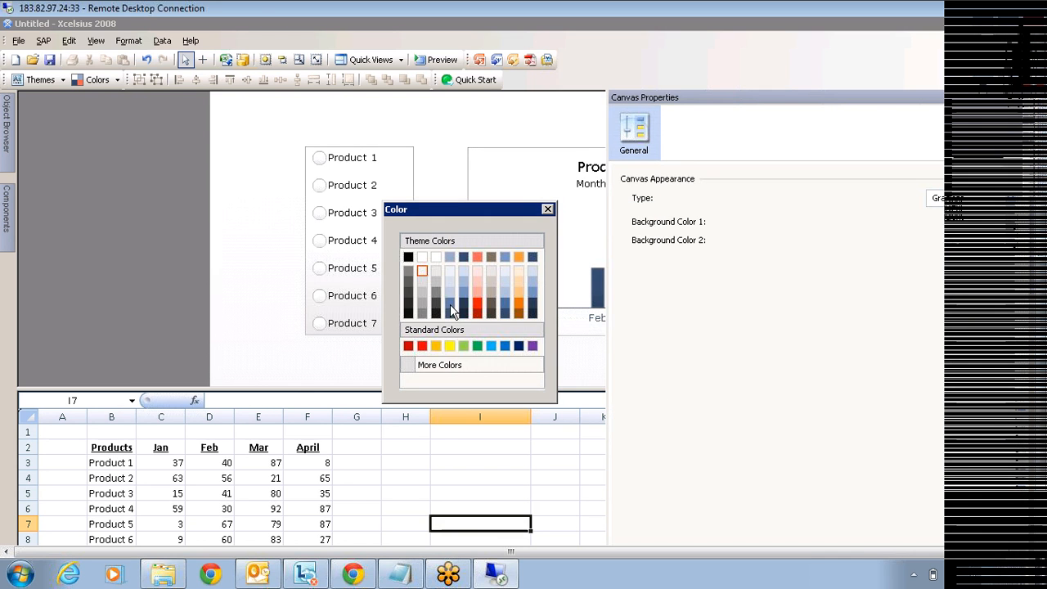
pyautogui.click(450, 304)
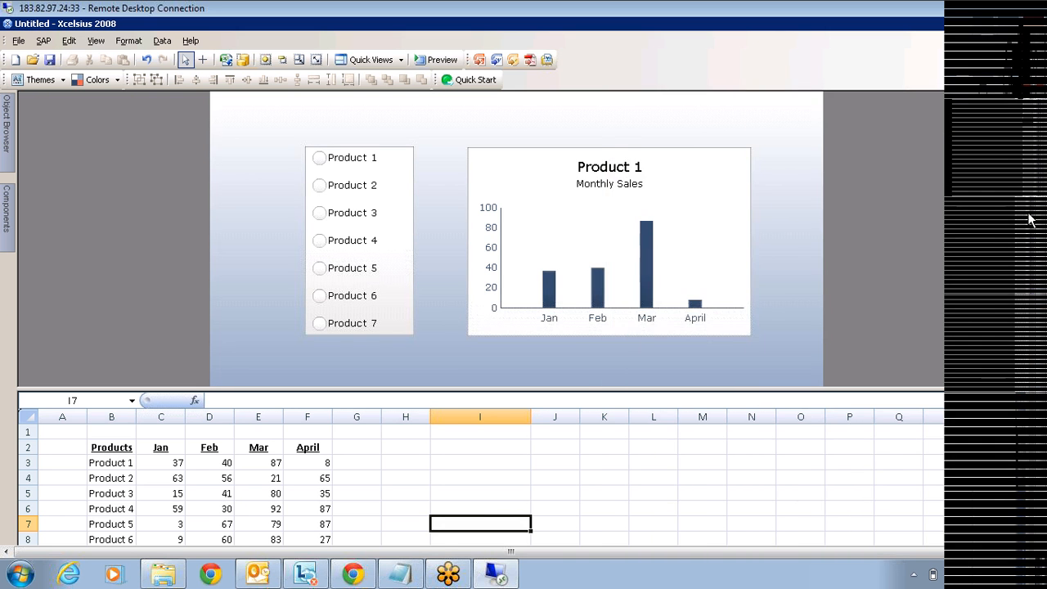
pyautogui.click(1012, 245)
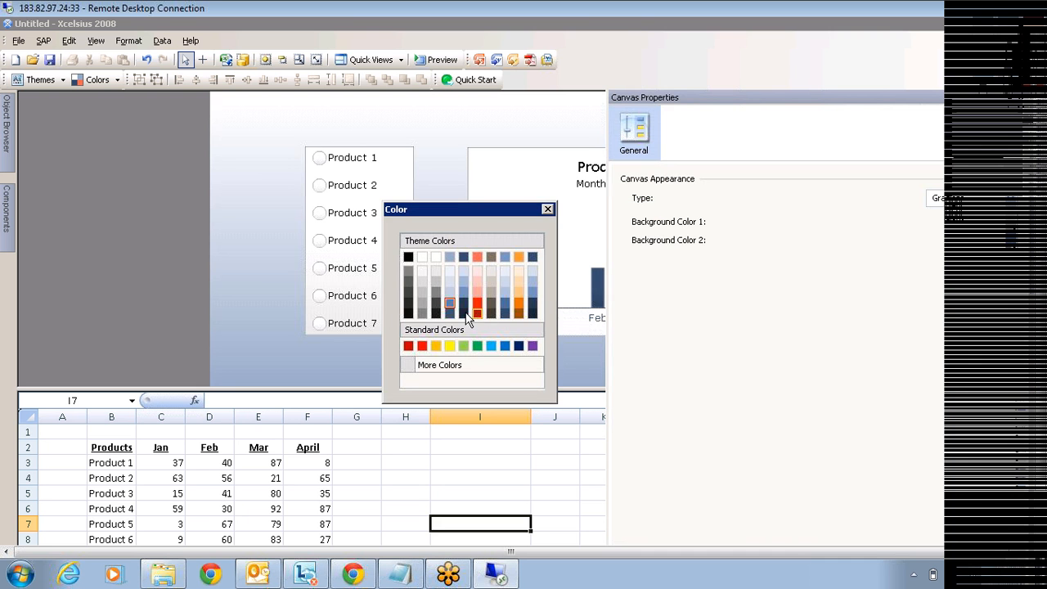
pyautogui.click(465, 312)
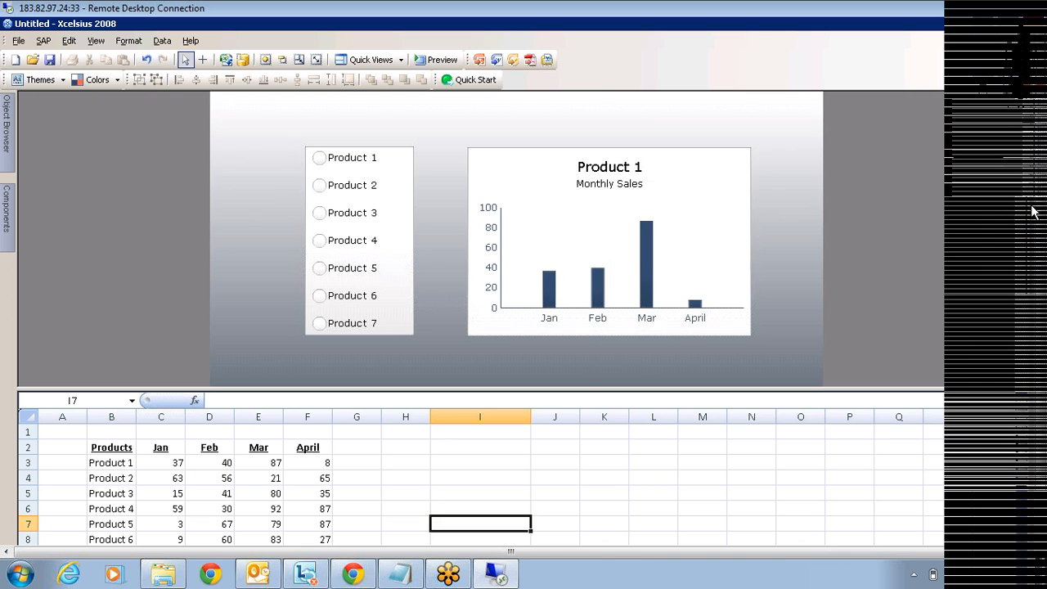
# Switch the canvas background to a solid fill in the Darker 25% shade of the dark blue theme color
pyautogui.click(1003, 199)
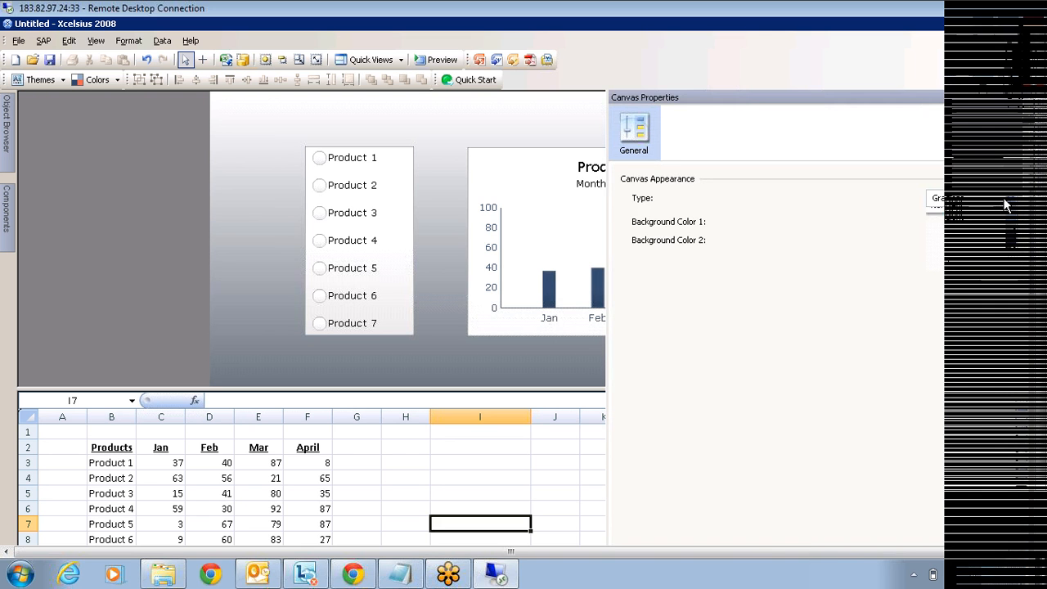
pyautogui.click(954, 216)
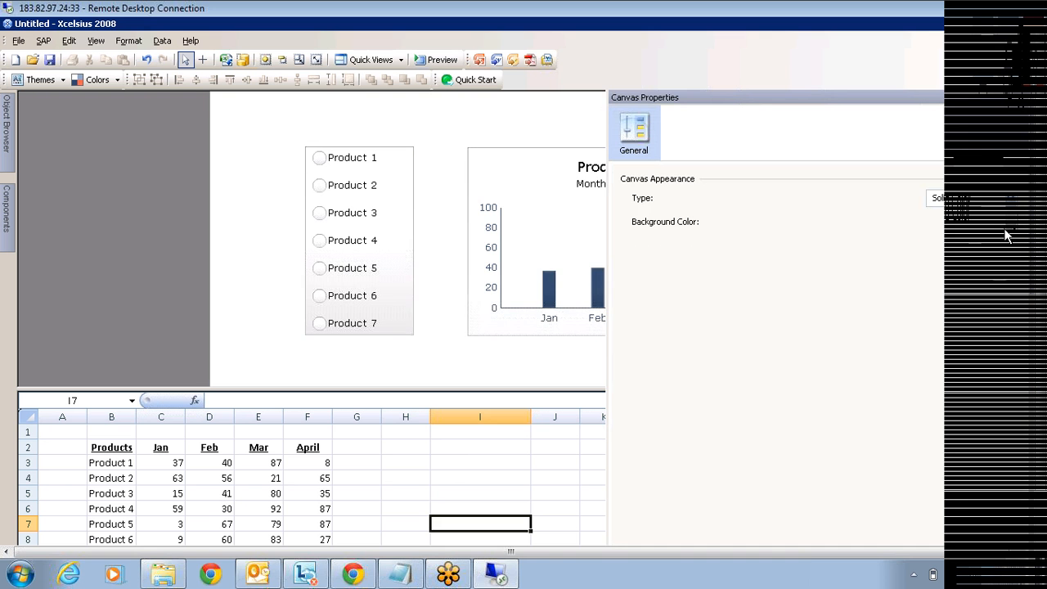
pyautogui.click(1018, 237)
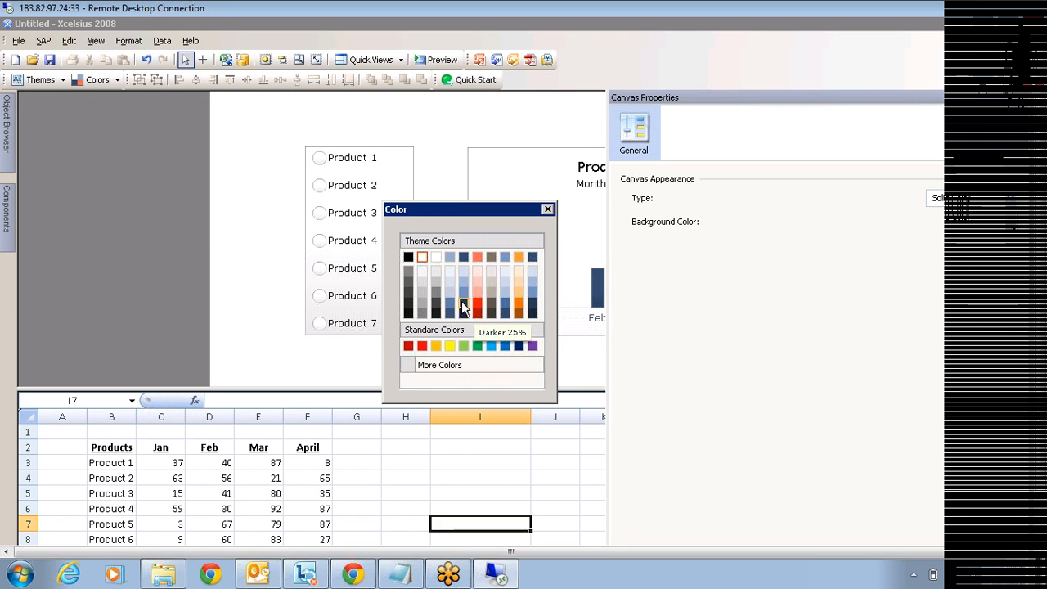
pyautogui.click(461, 301)
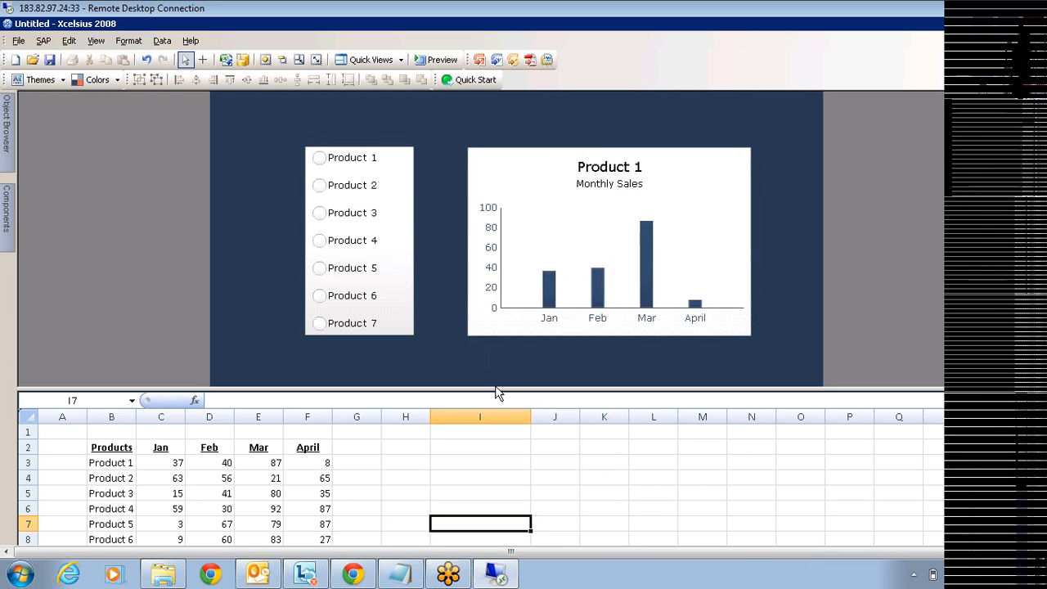
# Fit the canvas tightly around its components, and increase its size in small steps to leave a narrow blue border
pyautogui.click(315, 61)
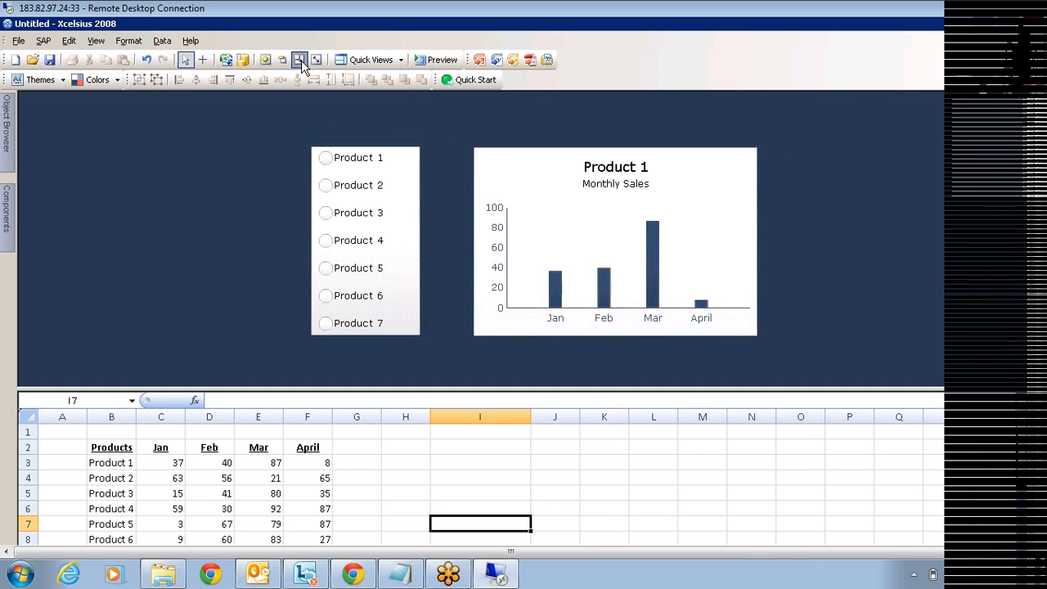
pyautogui.click(300, 61)
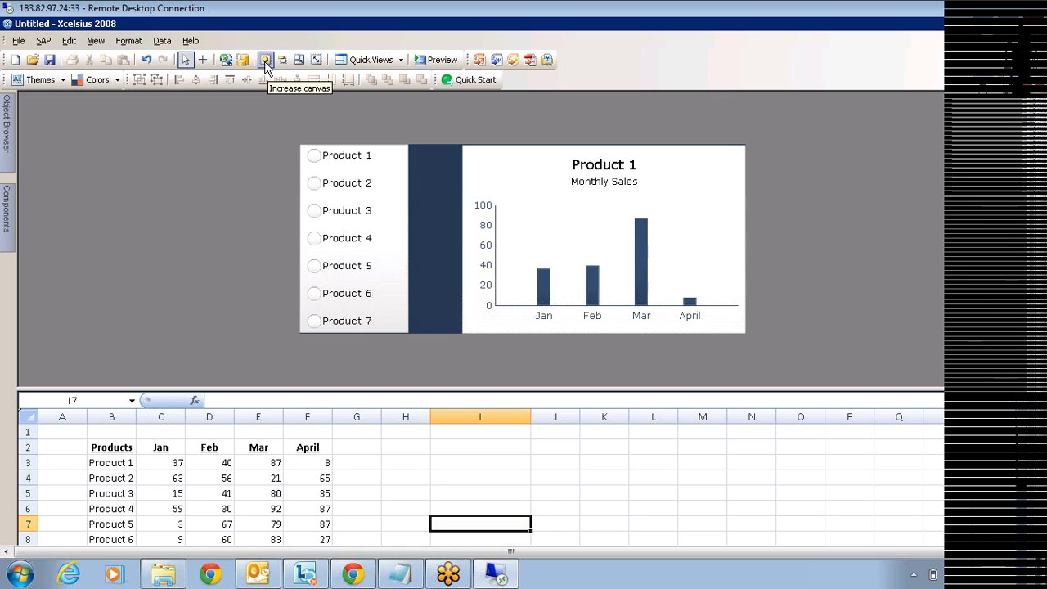
pyautogui.click(265, 62)
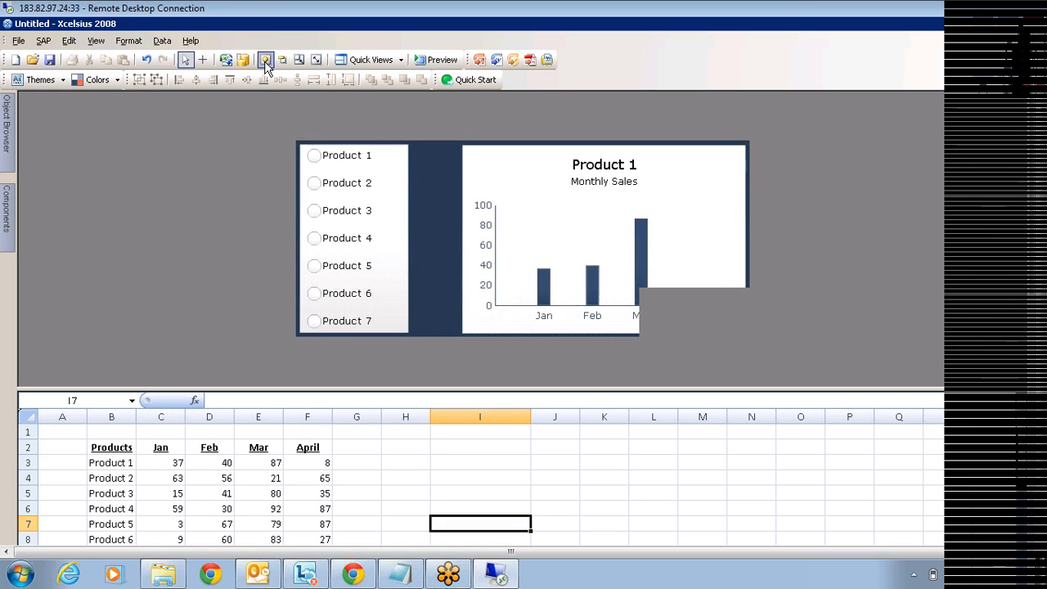
pyautogui.click(265, 63)
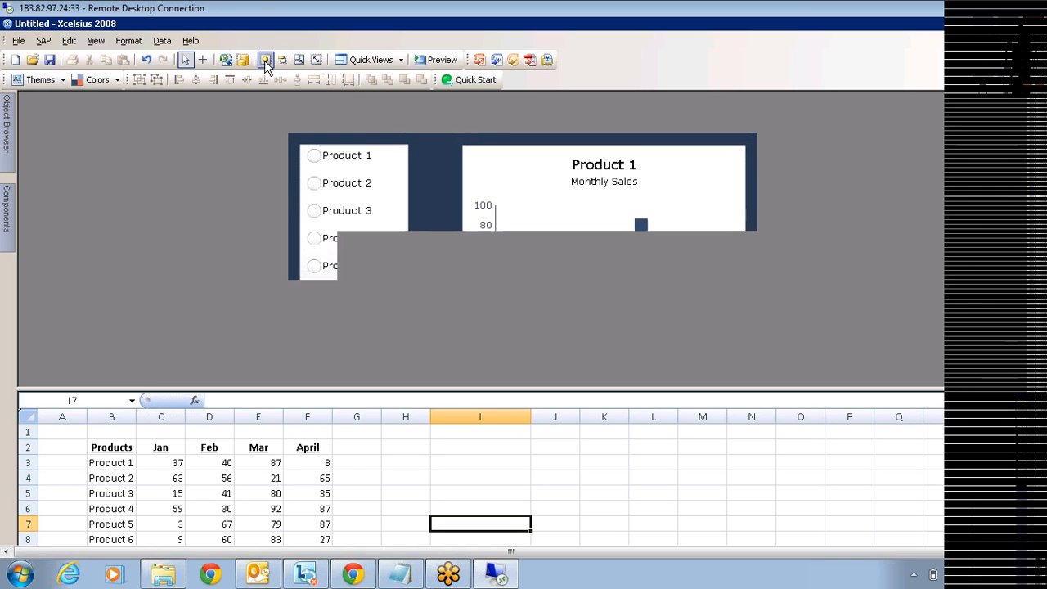
pyautogui.click(265, 62)
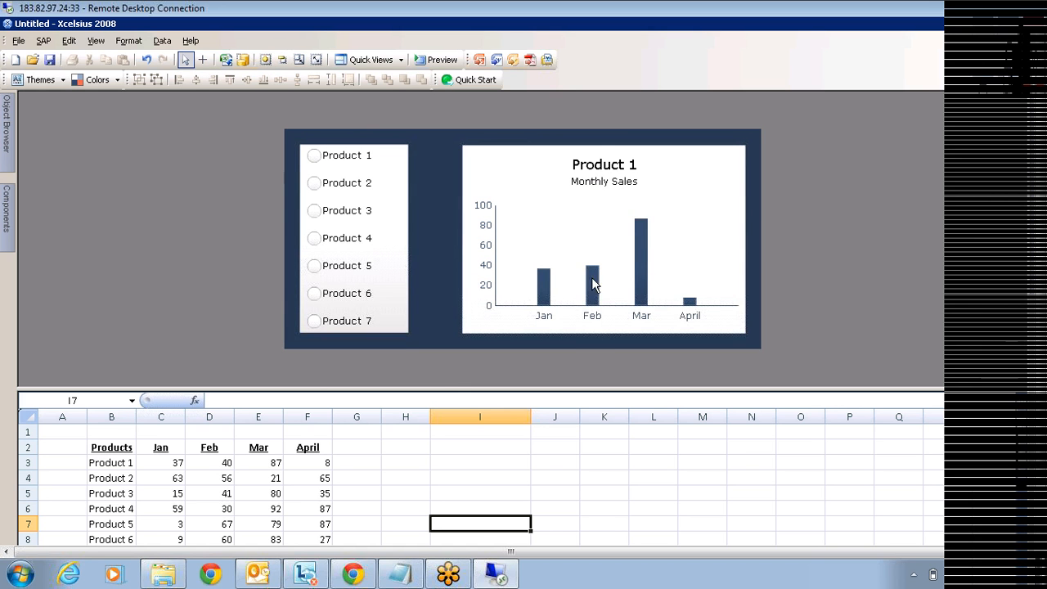
# Widen the column chart slightly toward the radio button selector to narrow the gap between them
pyautogui.click(544, 251)
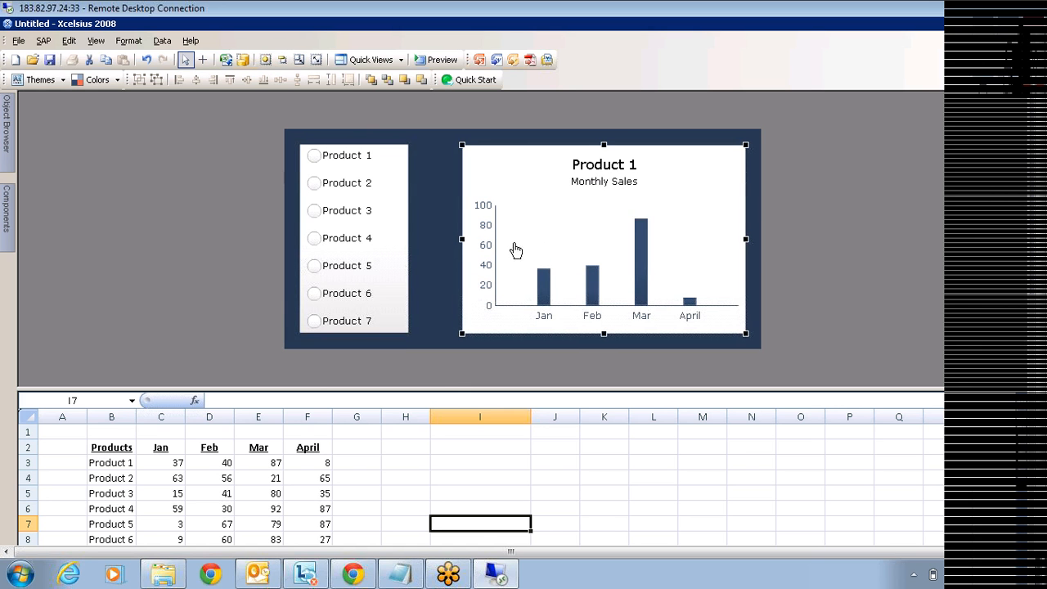
pyautogui.moveTo(461, 243); pyautogui.dragTo(442, 240)
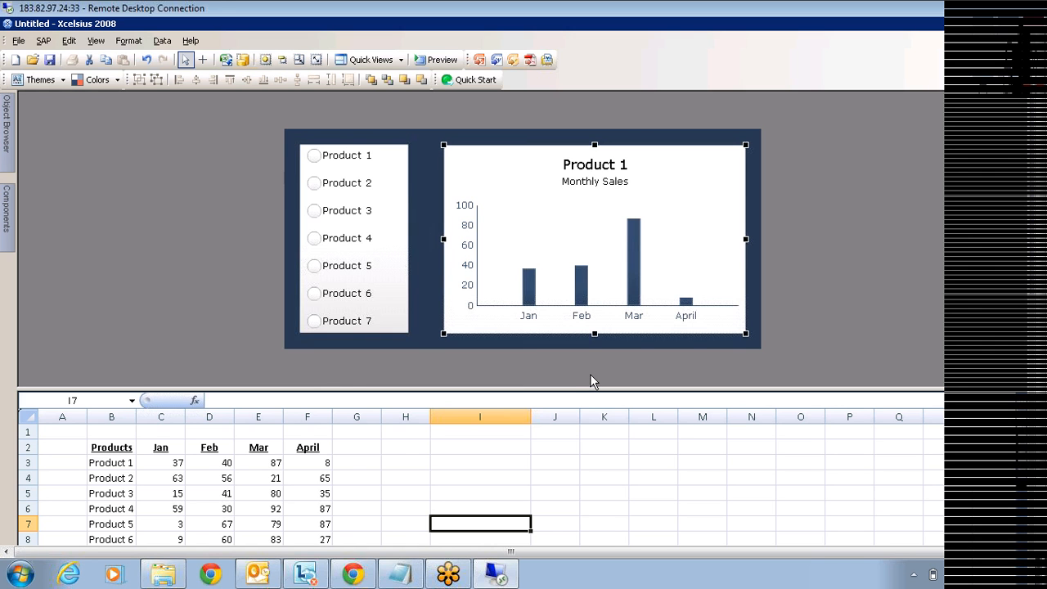
pyautogui.click(754, 257)
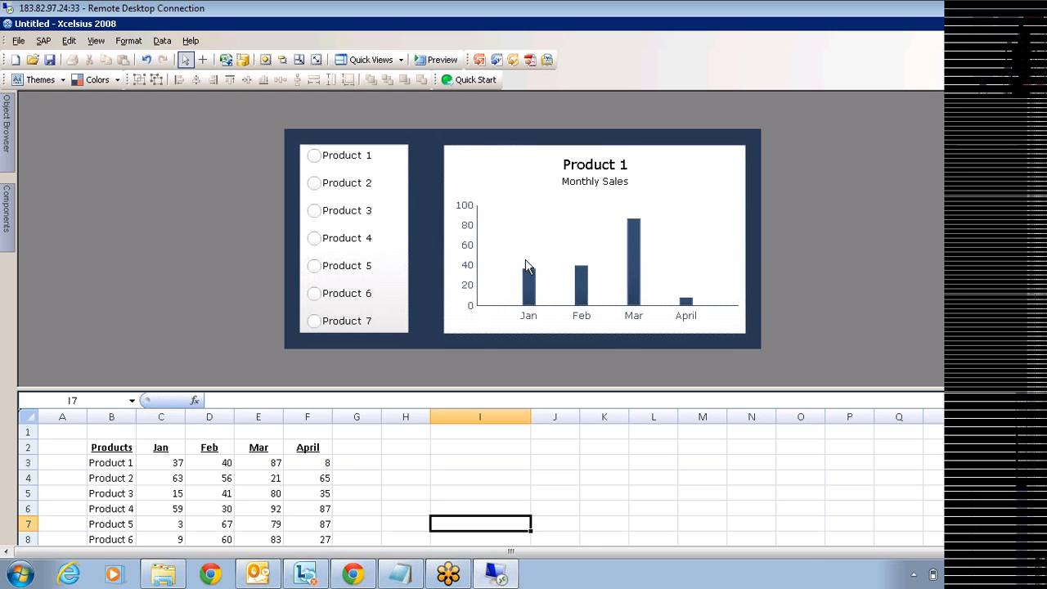
# Lock both the column chart and the radio button selector on the canvas
pyautogui.click(392, 219)
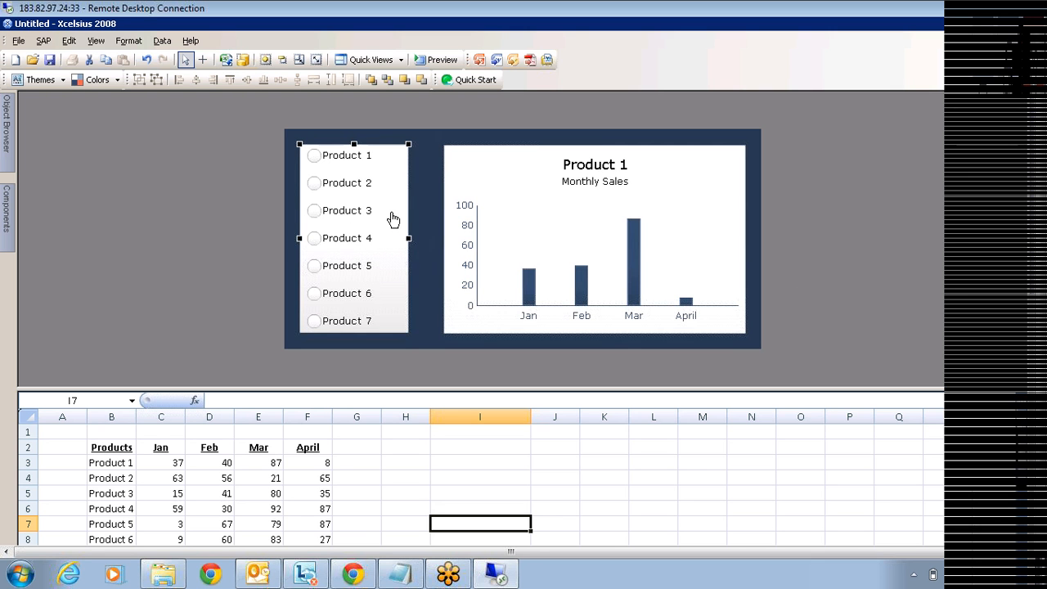
pyautogui.keyDown('ctrl'); pyautogui.click(534, 223); pyautogui.keyUp('ctrl')
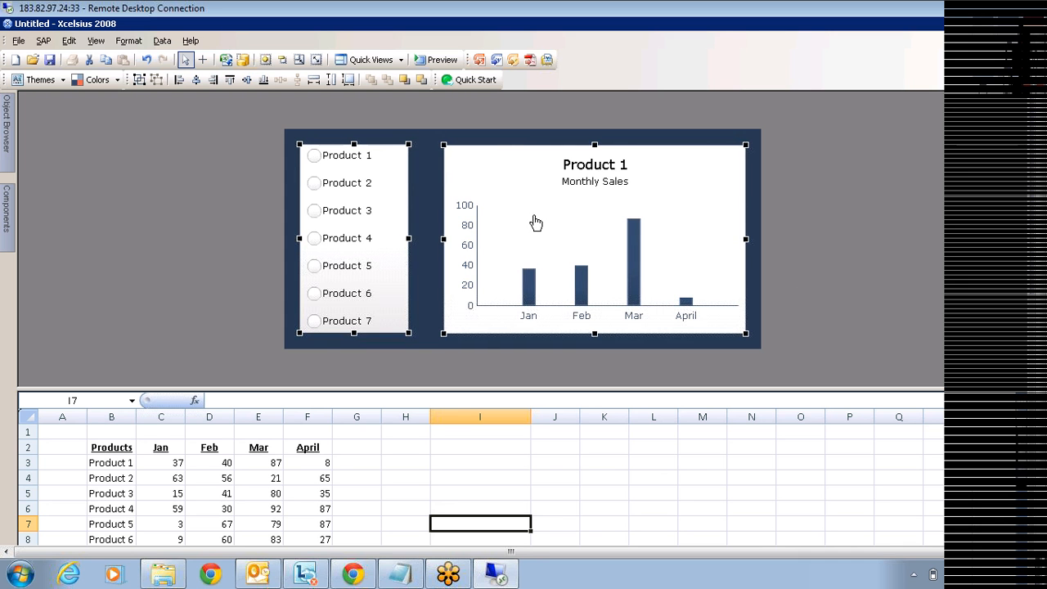
pyautogui.click(5, 206)
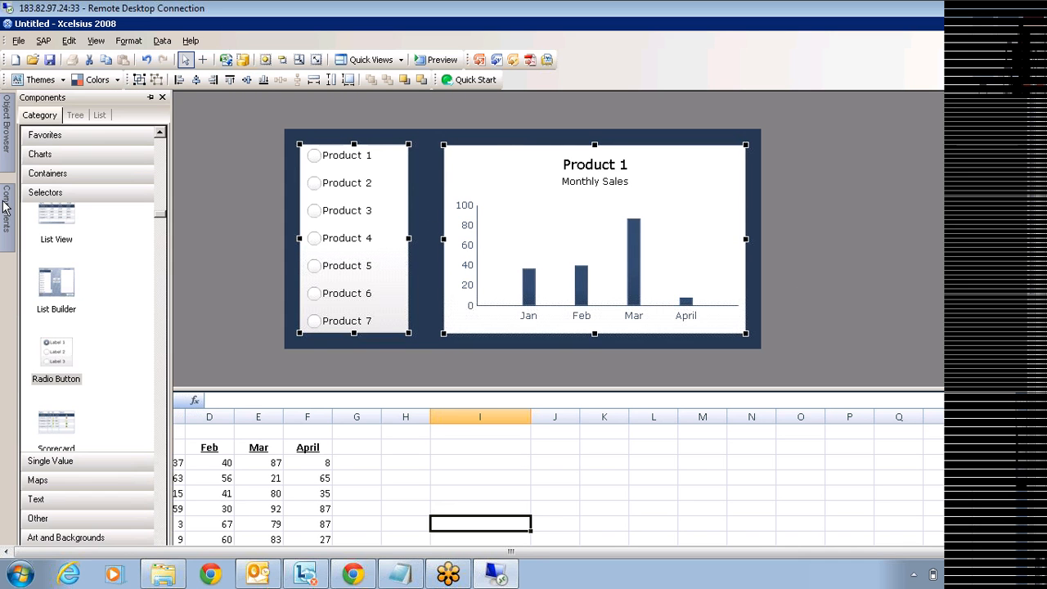
pyautogui.click(5, 141)
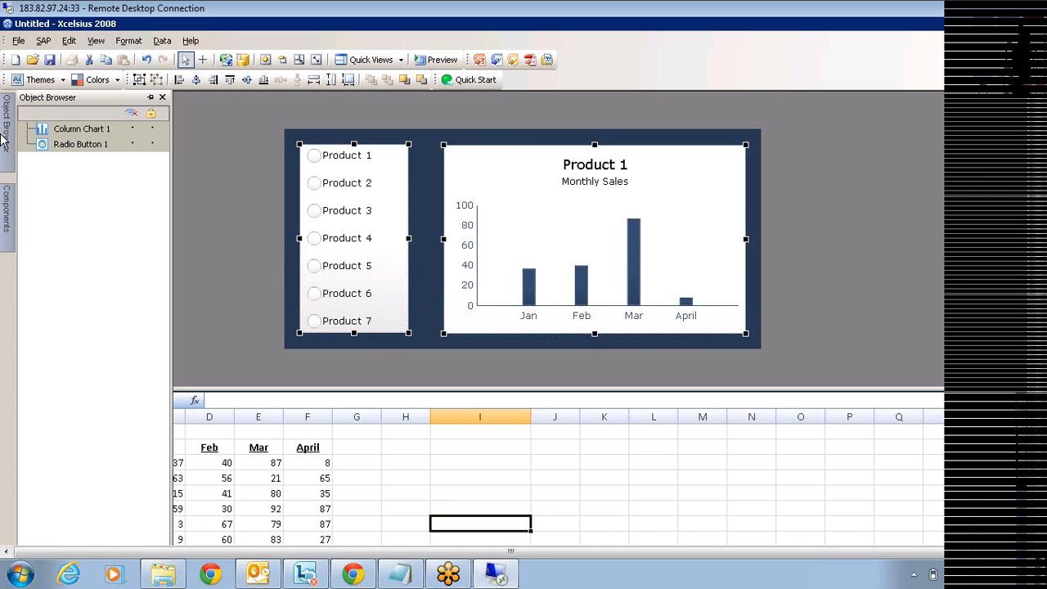
pyautogui.click(153, 129)
pyautogui.click(153, 143)
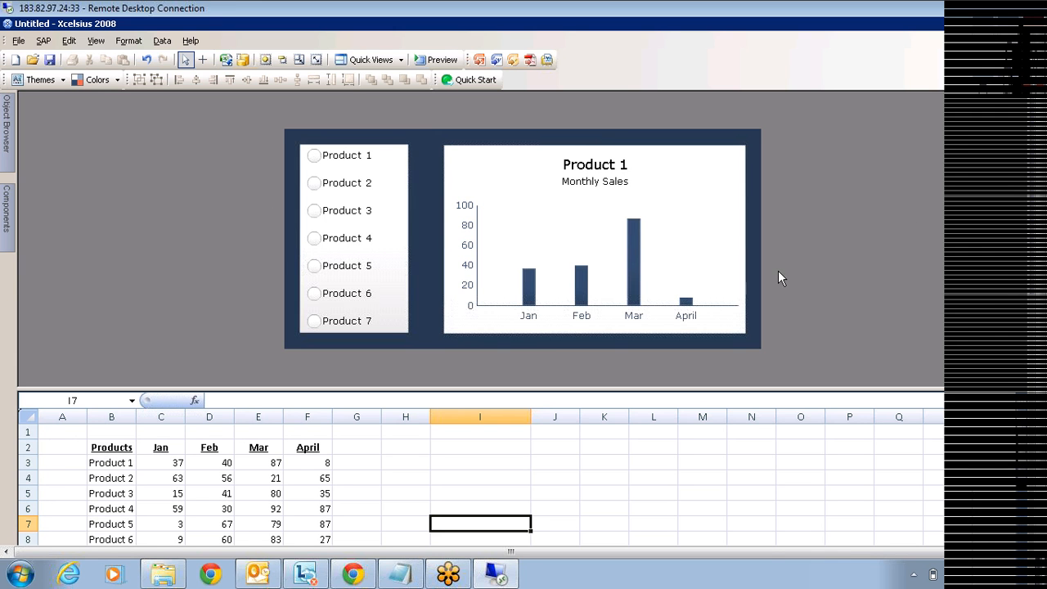
# Preview the dashboard and test the radio button selector with Product 1 through Product 4, and return to the design view
pyautogui.click(422, 65)
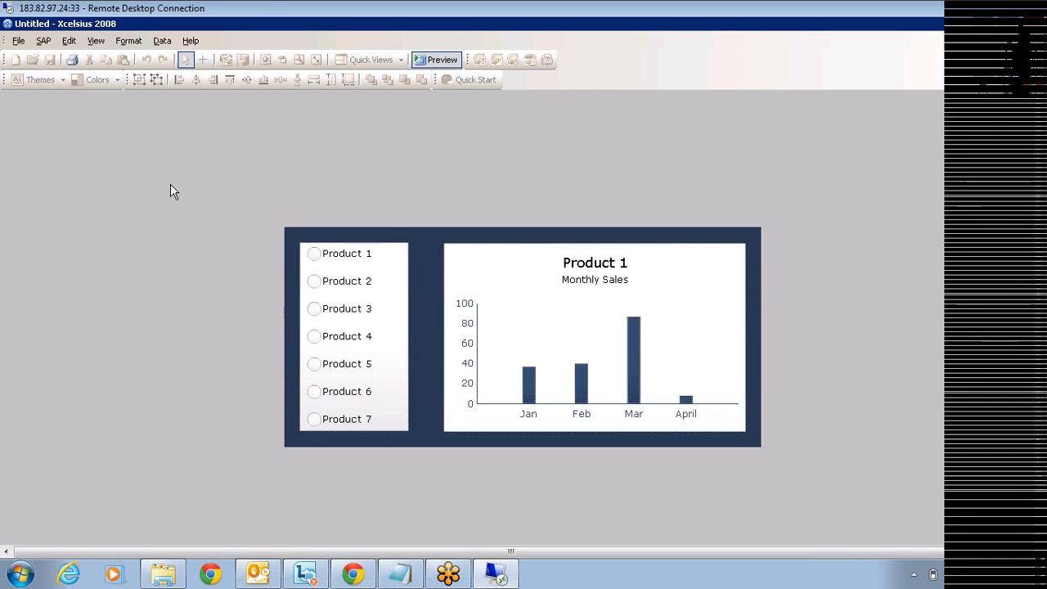
pyautogui.click(312, 255)
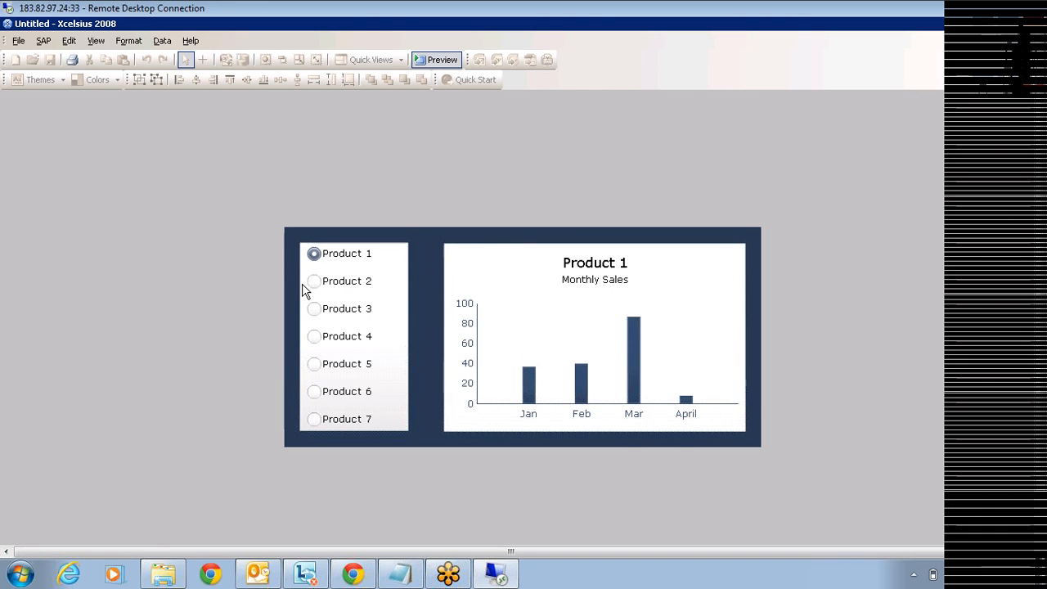
pyautogui.click(314, 284)
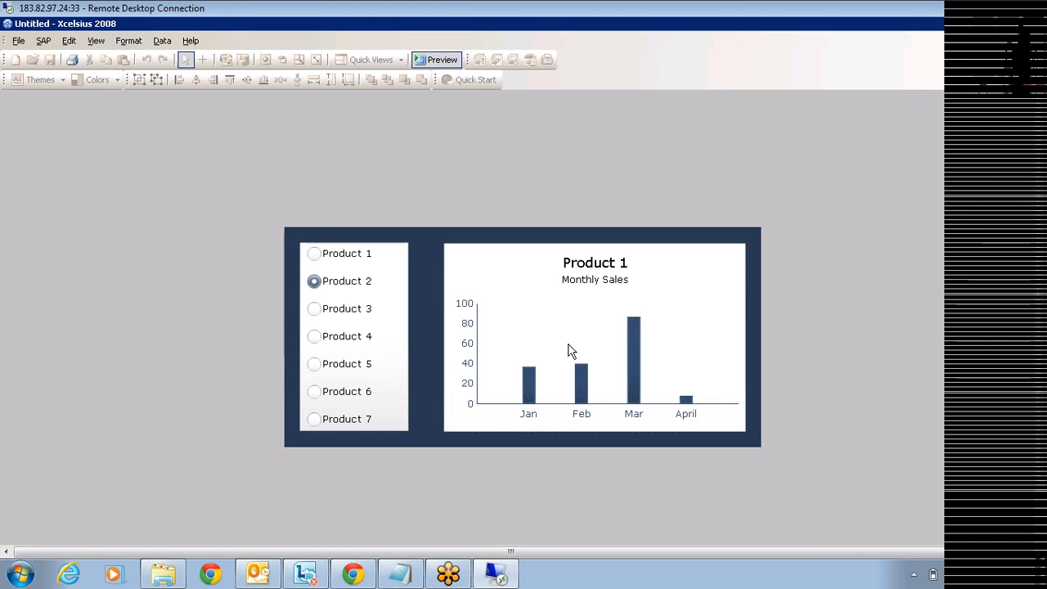
pyautogui.click(314, 311)
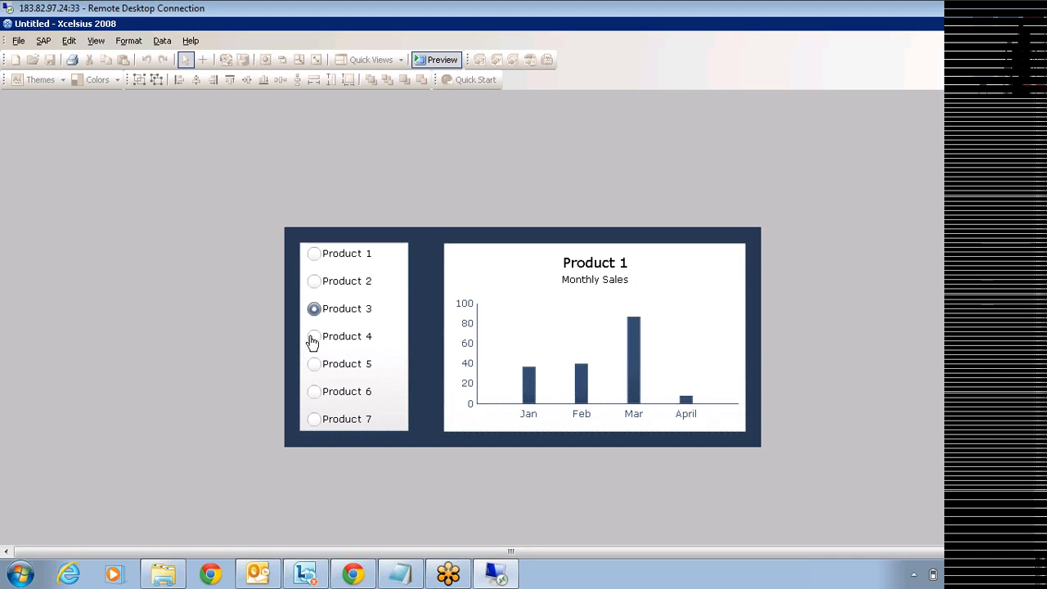
pyautogui.click(312, 339)
pyautogui.click(434, 60)
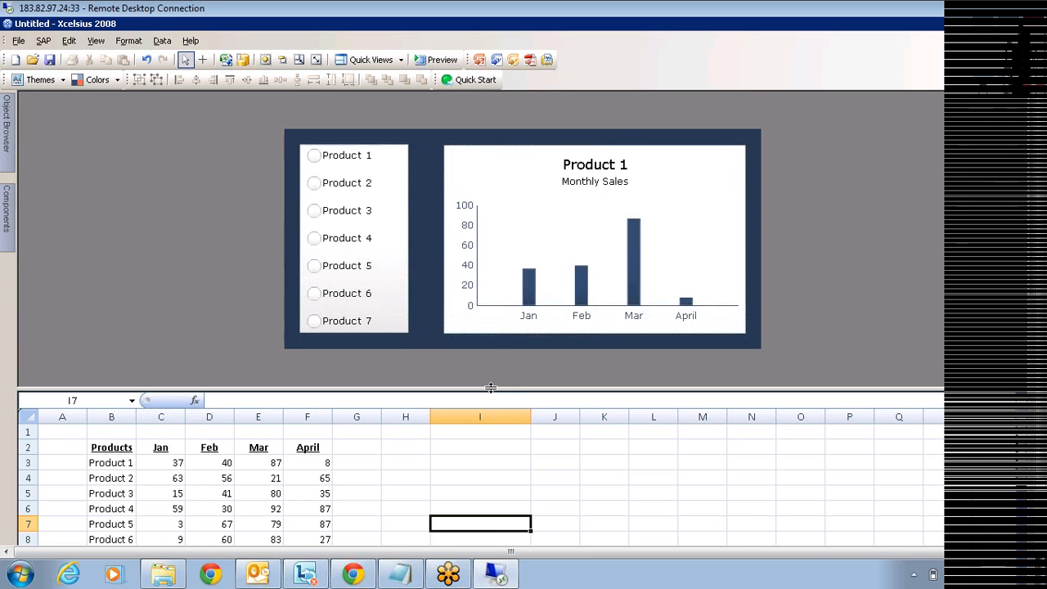
# Enlarge the embedded spreadsheet area and select the yellow-filled range B11:F11 below the product data
pyautogui.moveTo(491, 388); pyautogui.dragTo(483, 252)
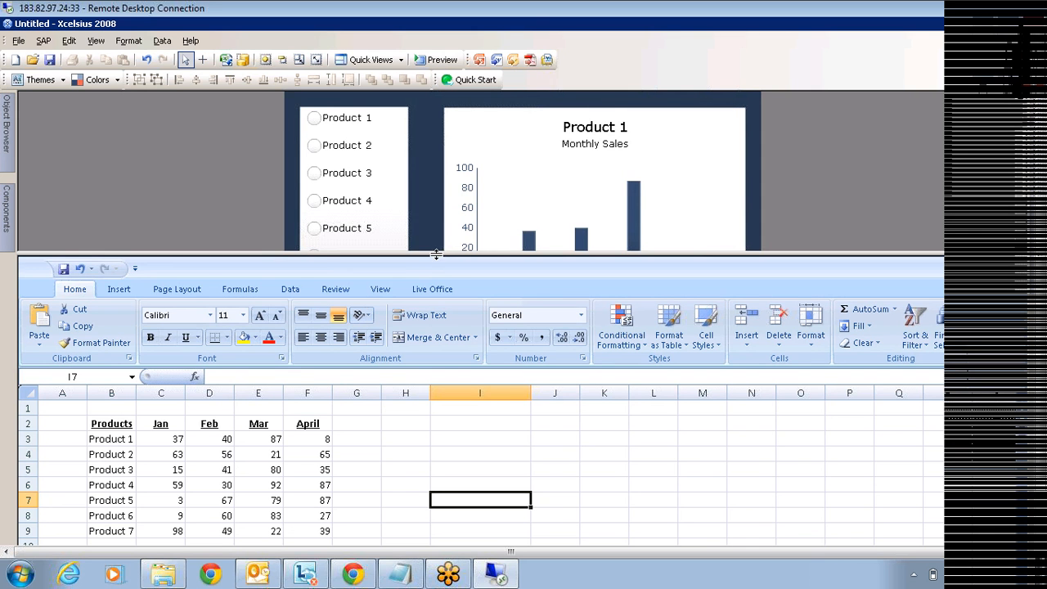
pyautogui.moveTo(108, 477); pyautogui.dragTo(299, 479)
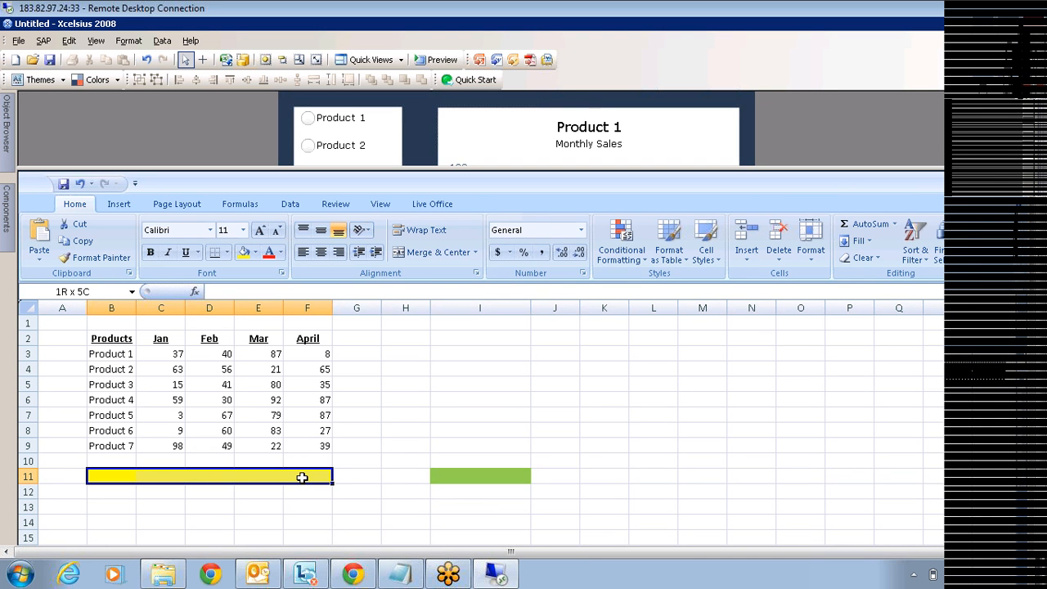
pyautogui.moveTo(302, 477); pyautogui.dragTo(302, 477)
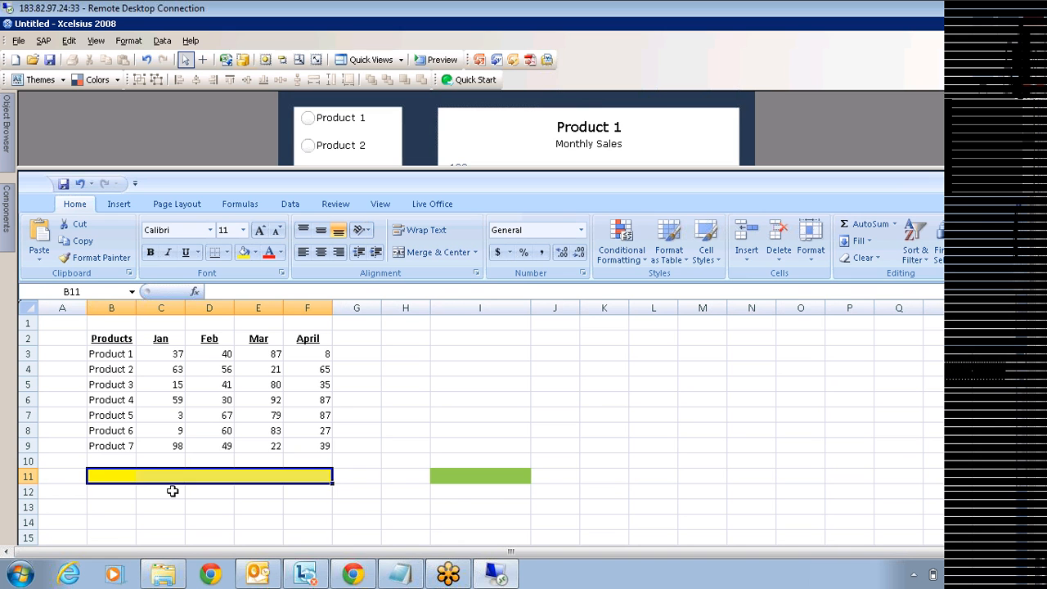
pyautogui.moveTo(115, 476); pyautogui.dragTo(305, 477)
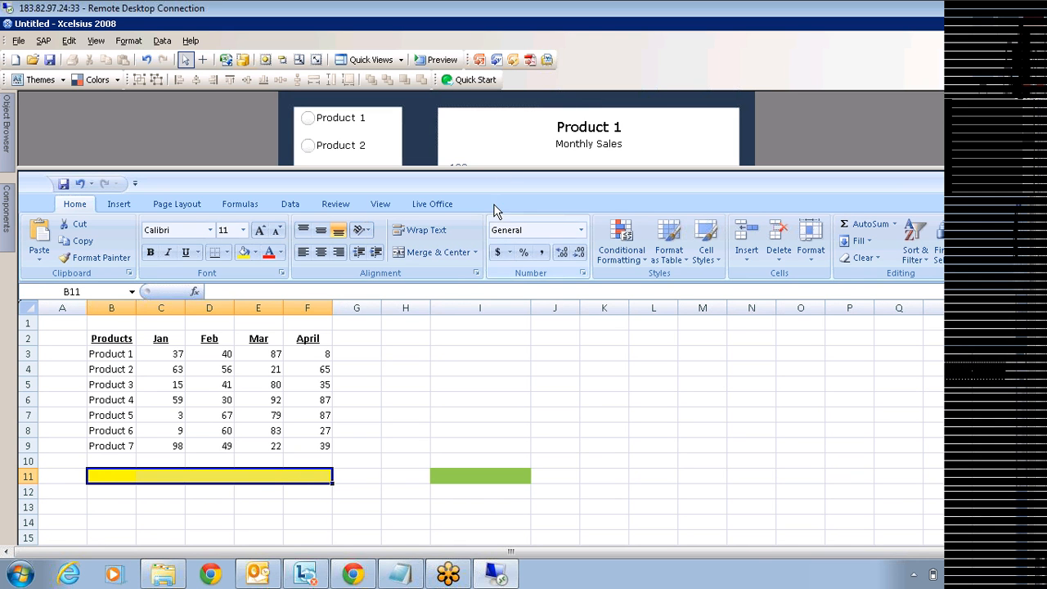
# Enlarge the canvas area, unlock Radio Button 1 in the object list and open its properties
pyautogui.moveTo(500, 181); pyautogui.dragTo(475, 434)
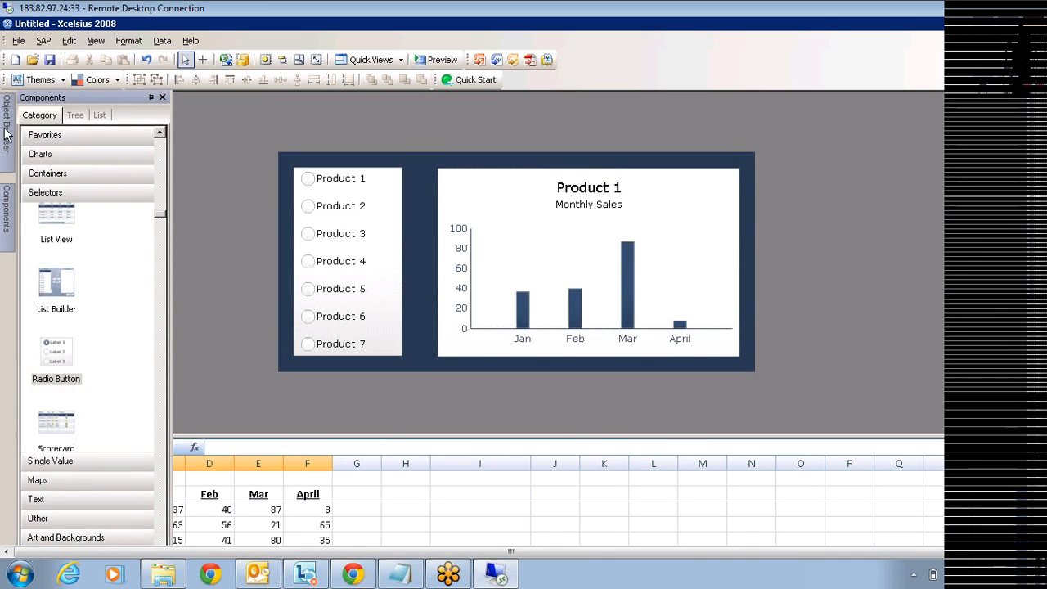
pyautogui.moveTo(6, 131)
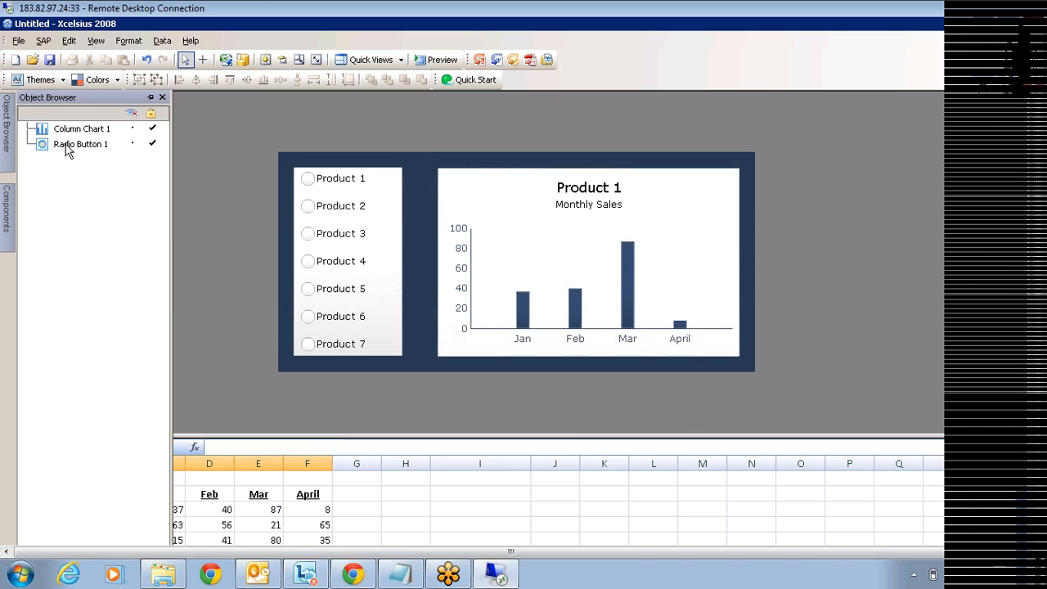
pyautogui.doubleClick(66, 145)
pyautogui.click(39, 148)
pyautogui.click(153, 144)
pyautogui.click(80, 146)
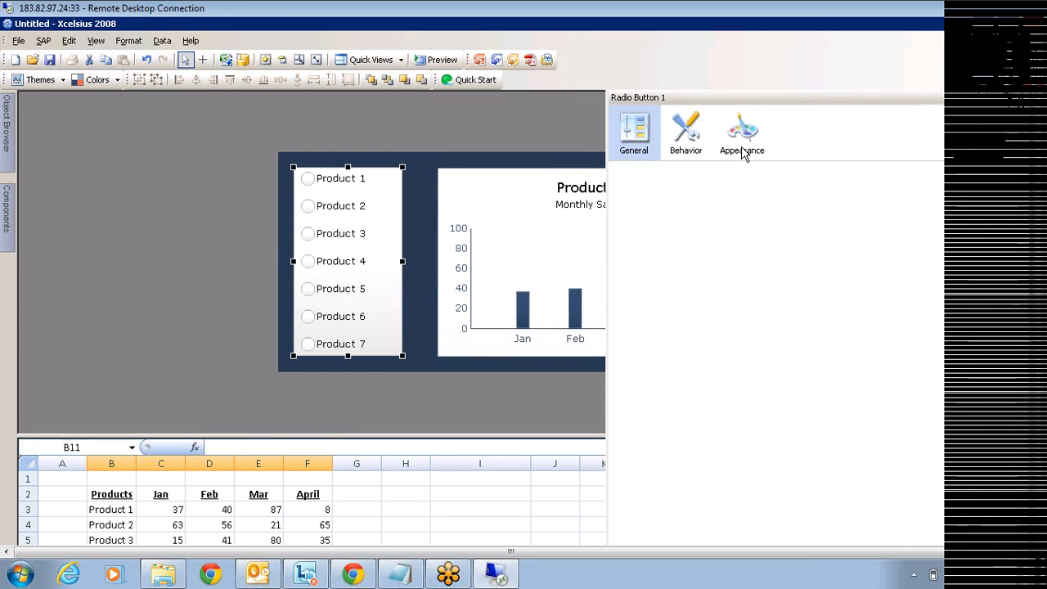
# Make the title and label text of Radio Button 1 bold
pyautogui.click(742, 148)
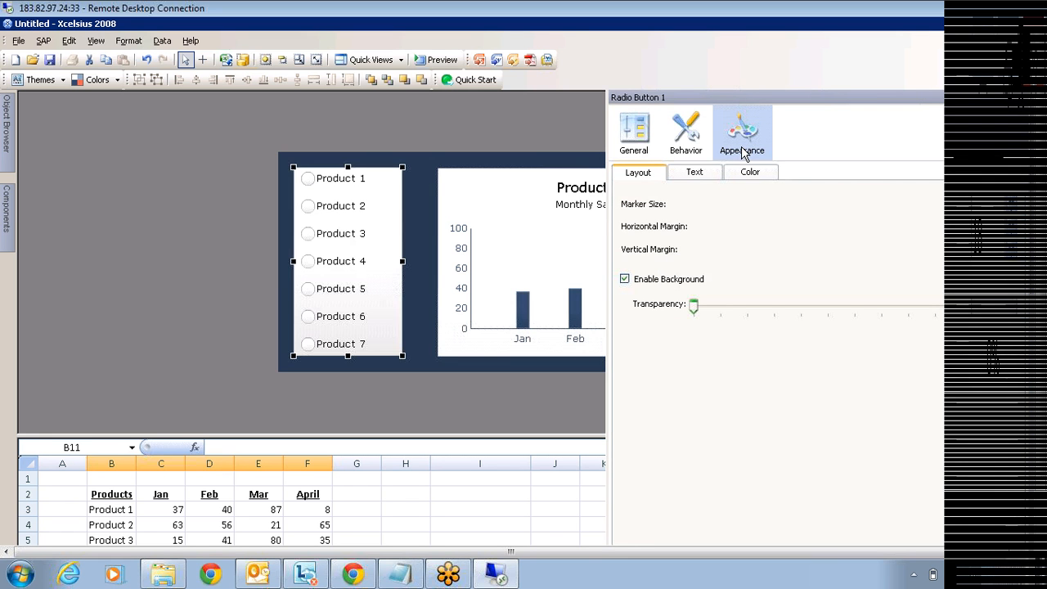
pyautogui.click(697, 175)
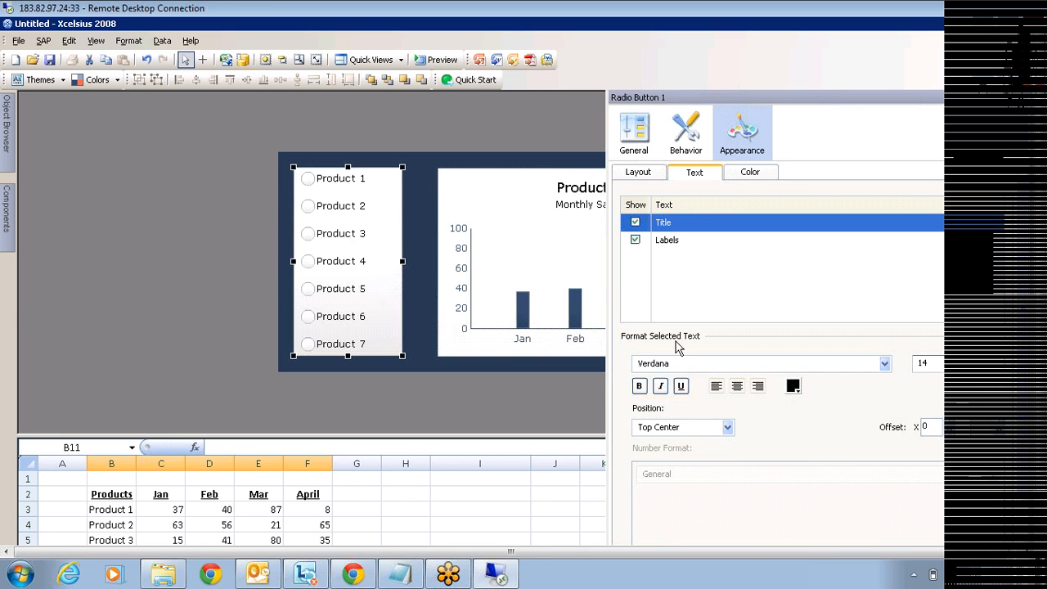
pyautogui.click(640, 388)
pyautogui.click(670, 242)
pyautogui.click(639, 388)
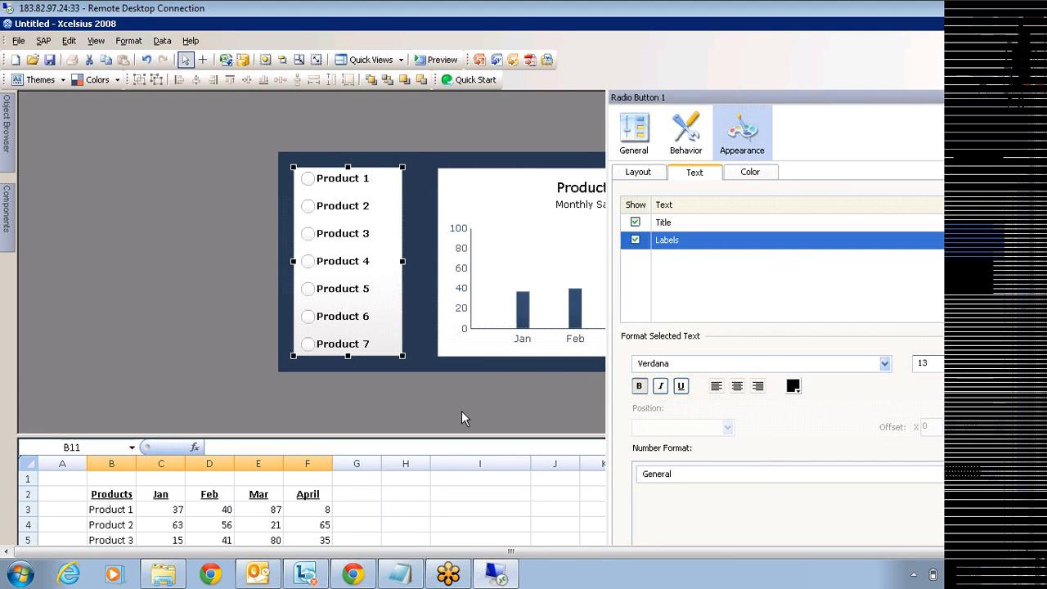
# Review the data insertion types available for Radio Button 1 and view the help example for Position
pyautogui.click(635, 147)
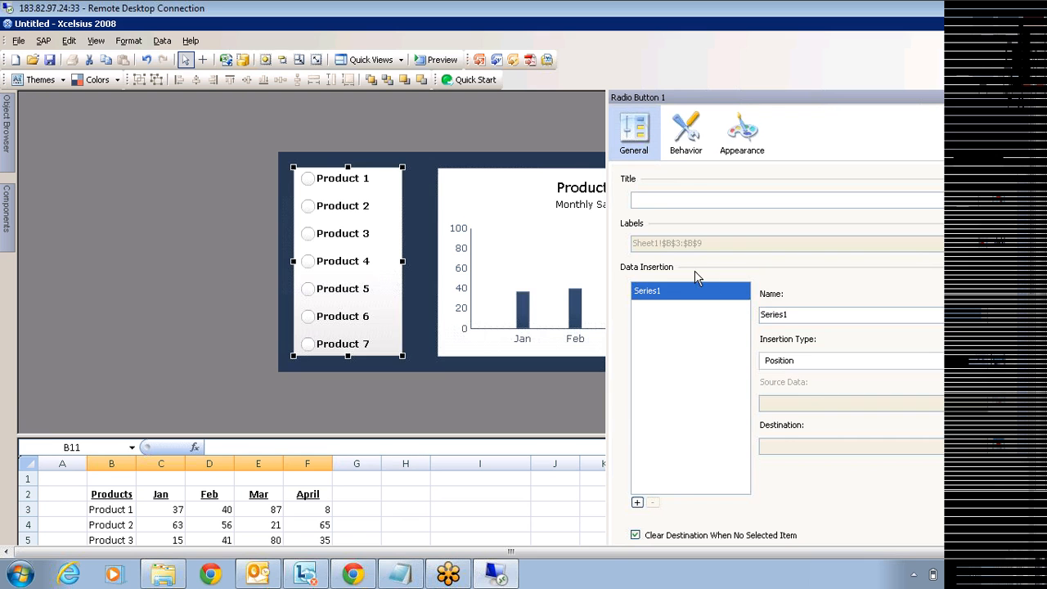
pyautogui.click(800, 364)
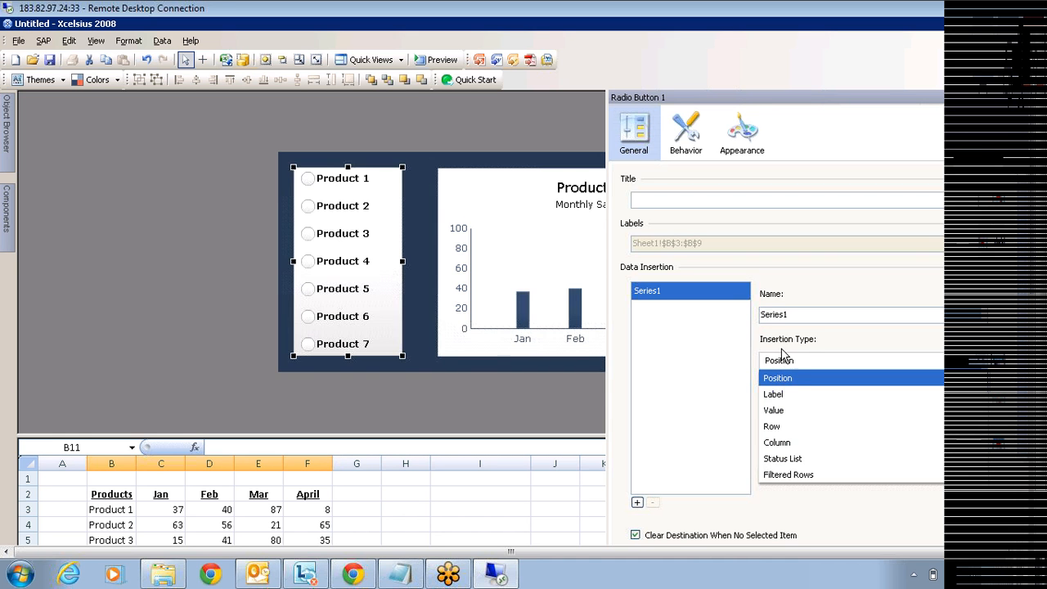
pyautogui.click(753, 381)
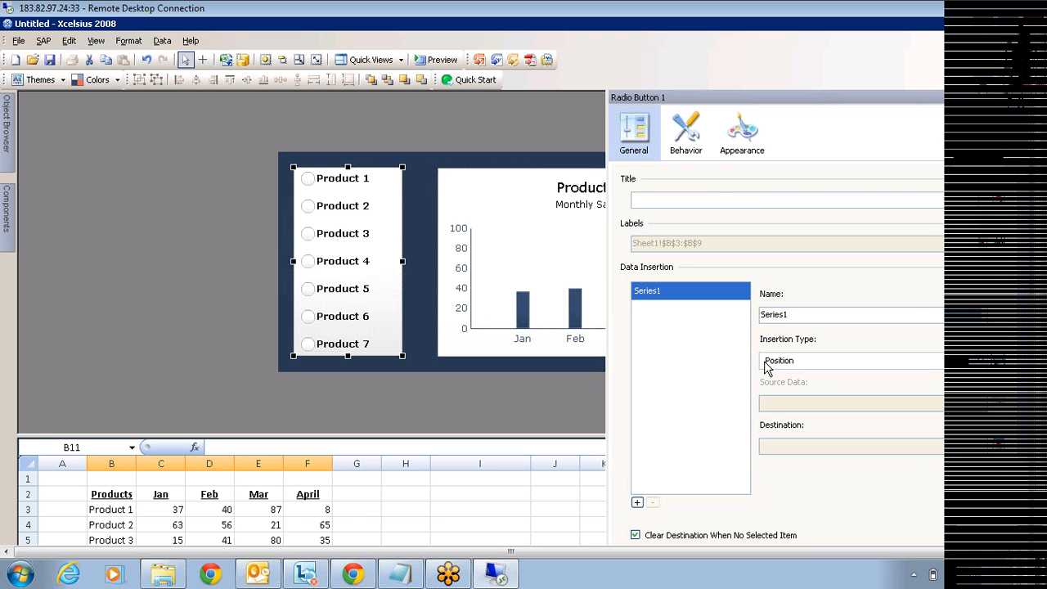
pyautogui.click(997, 356)
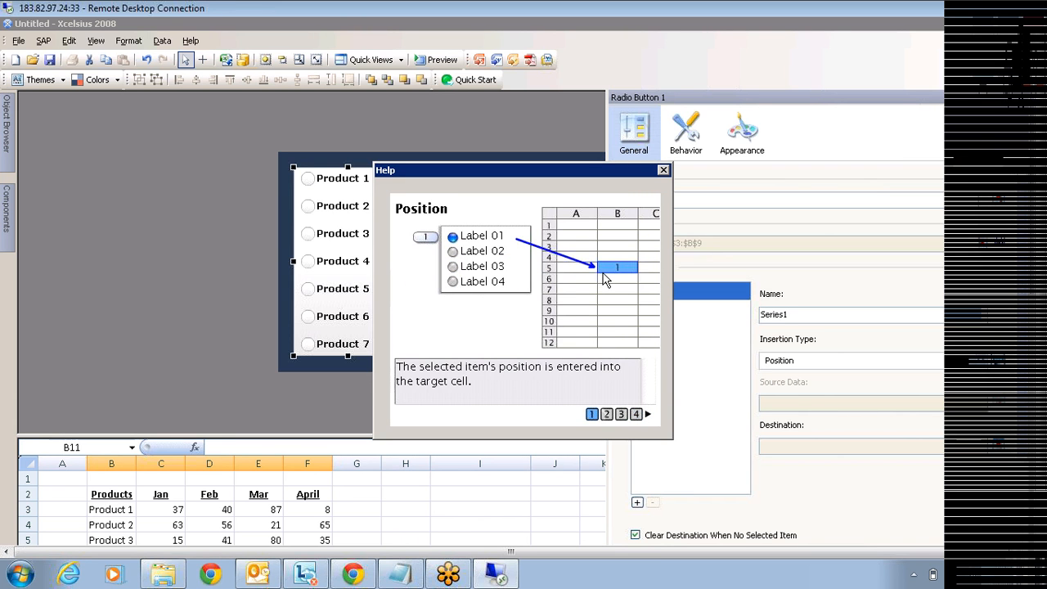
pyautogui.click(664, 172)
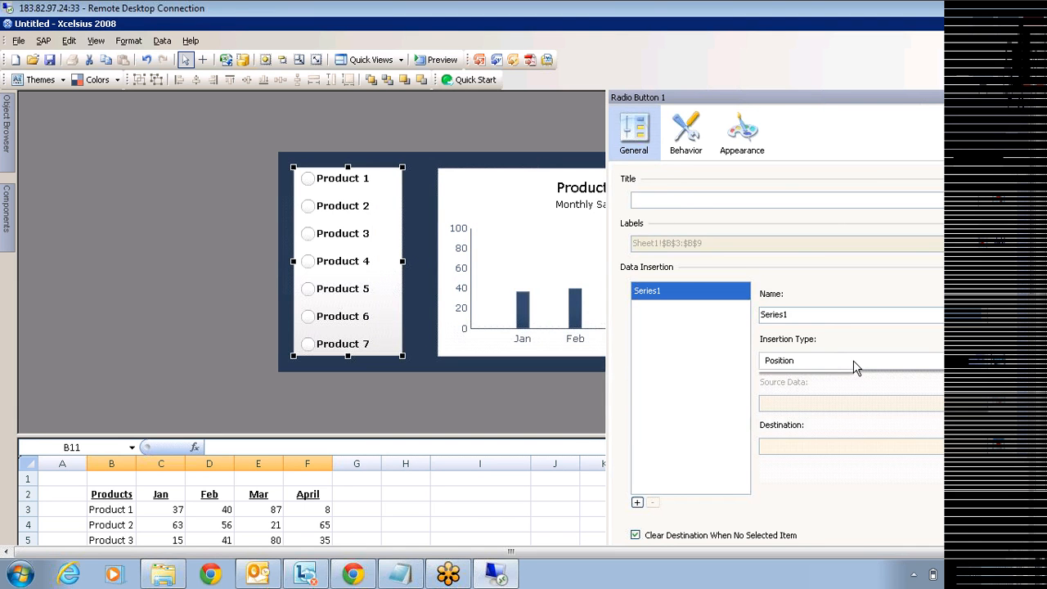
# Switch the radio button's insertion type to Label and view its help example
pyautogui.click(852, 360)
pyautogui.click(773, 395)
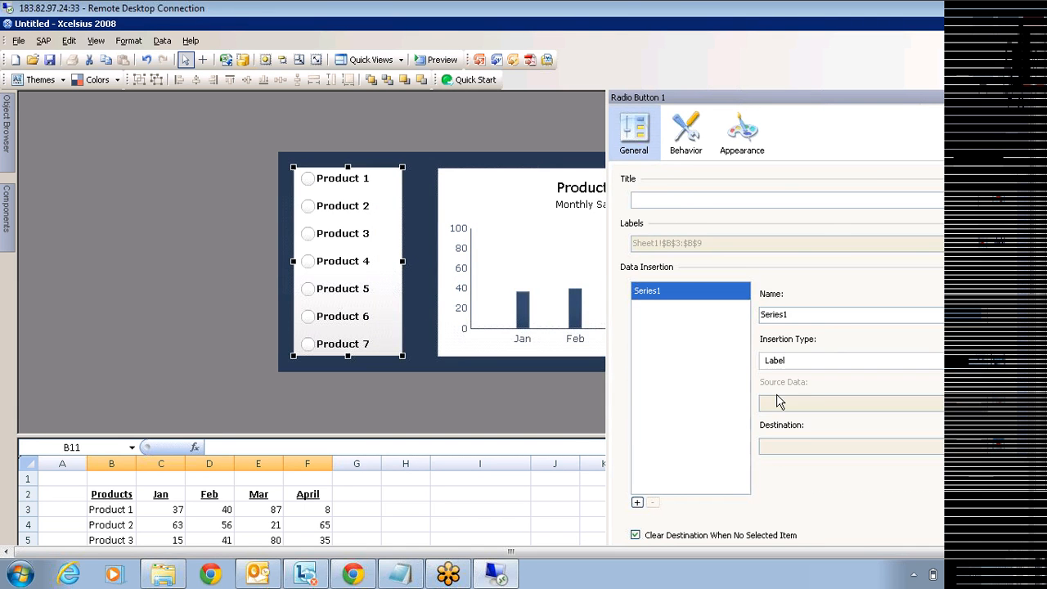
pyautogui.click(999, 366)
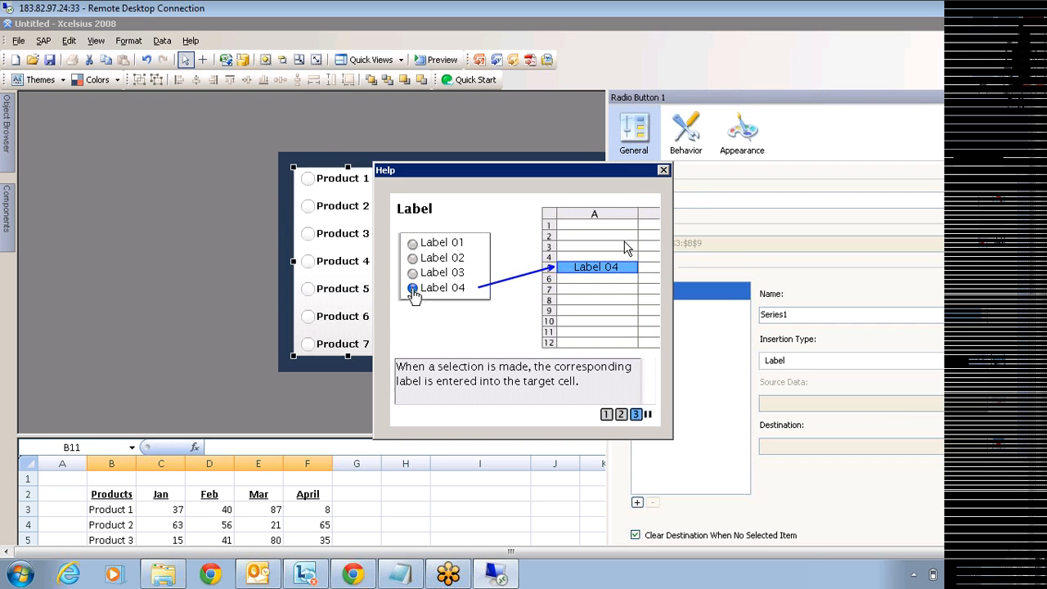
pyautogui.click(663, 171)
# Switch the radio button's insertion type to Value and view its help example
pyautogui.click(823, 361)
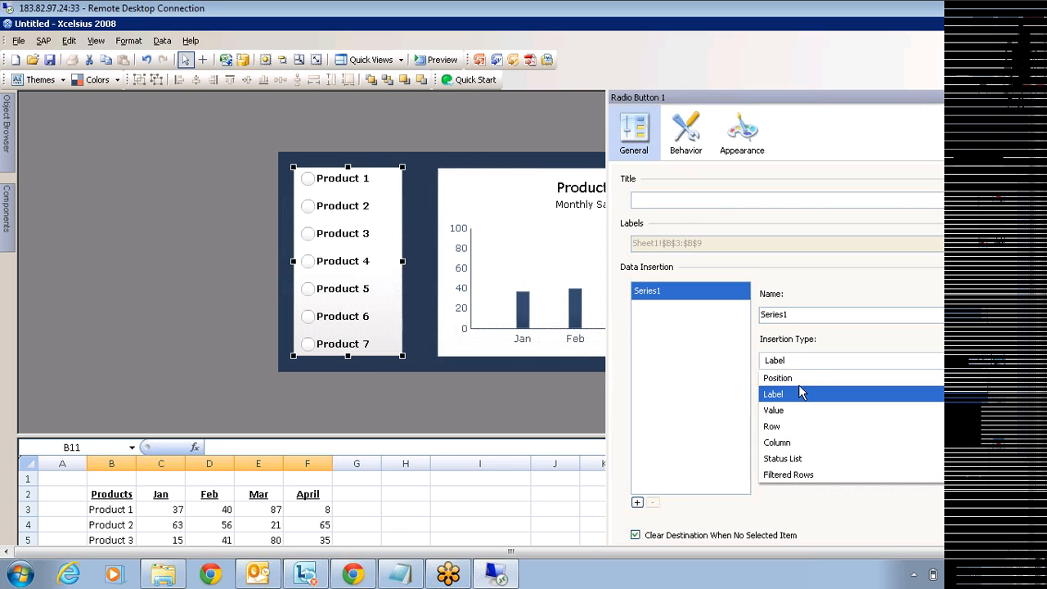
pyautogui.click(790, 412)
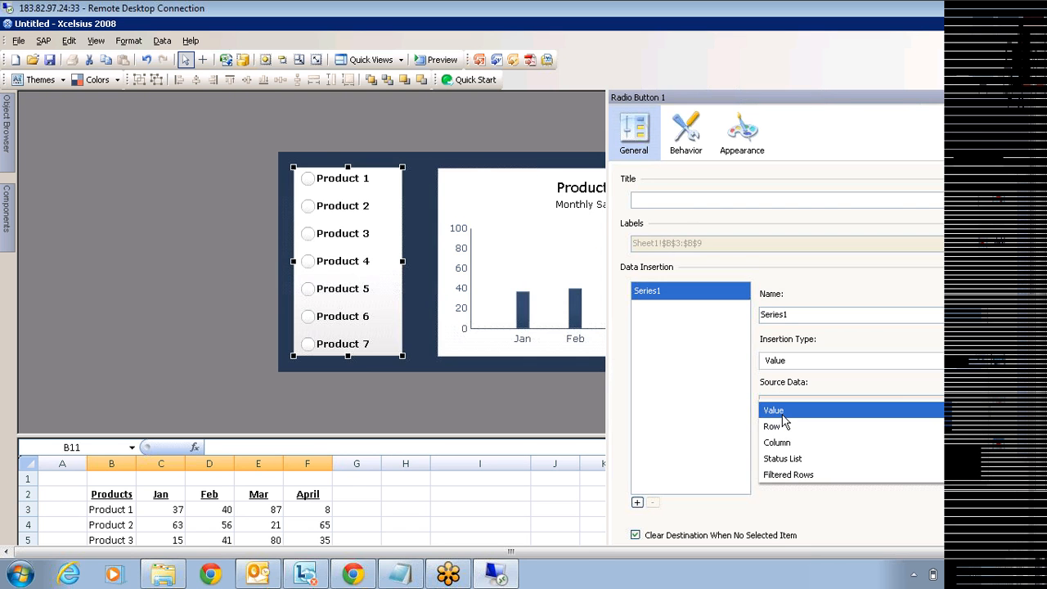
pyautogui.click(998, 369)
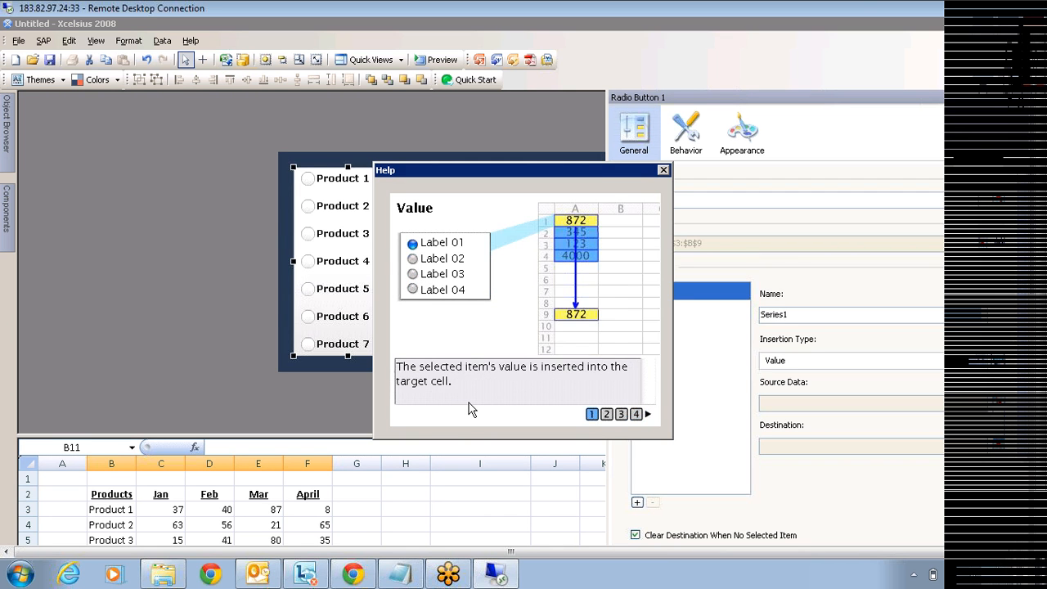
pyautogui.click(663, 170)
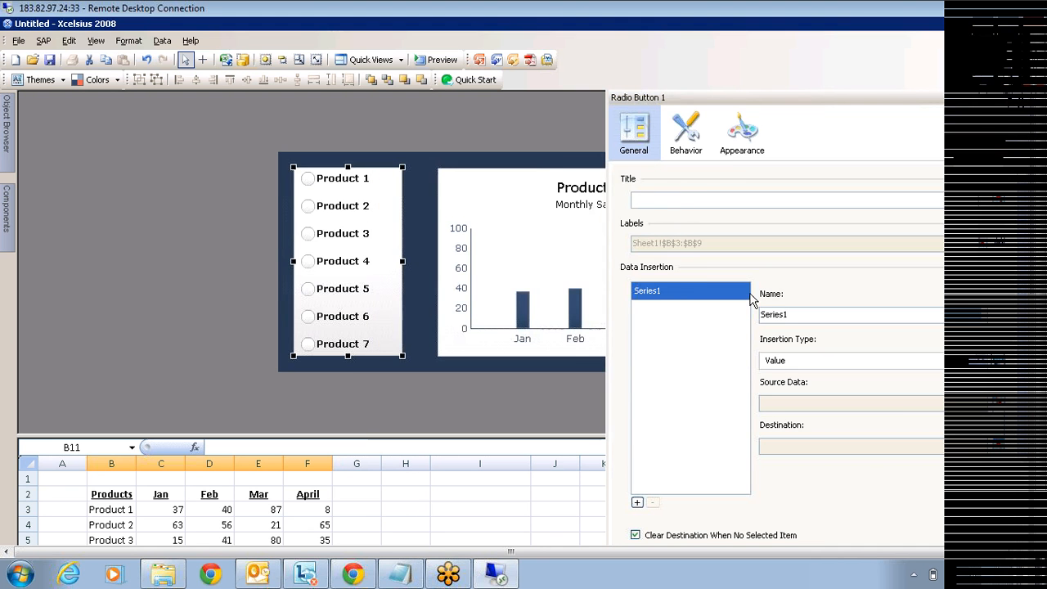
# Set the radio button's insertion type to Row and view its help example
pyautogui.click(799, 367)
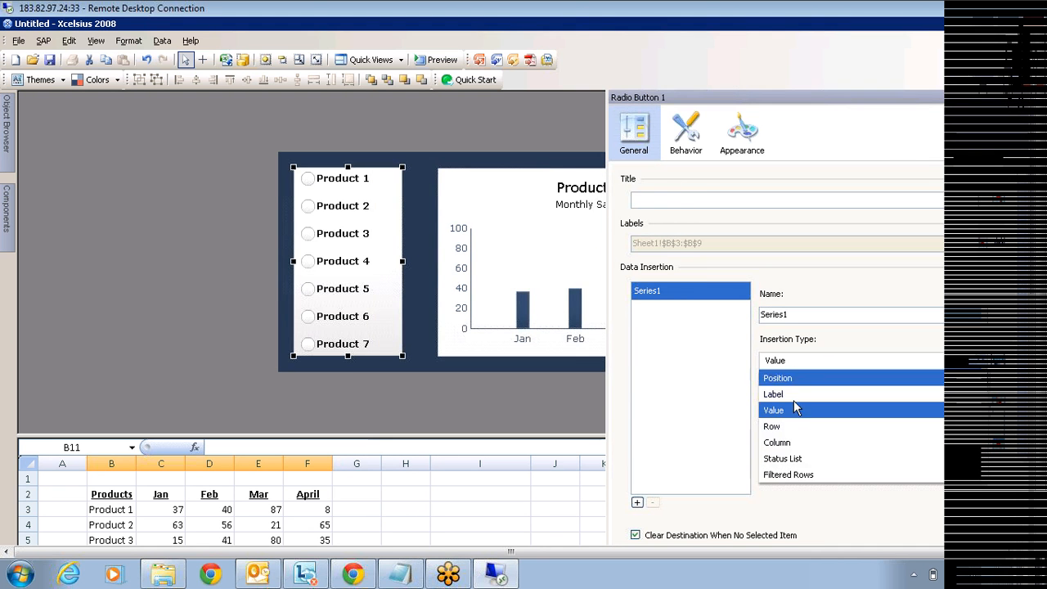
pyautogui.click(780, 429)
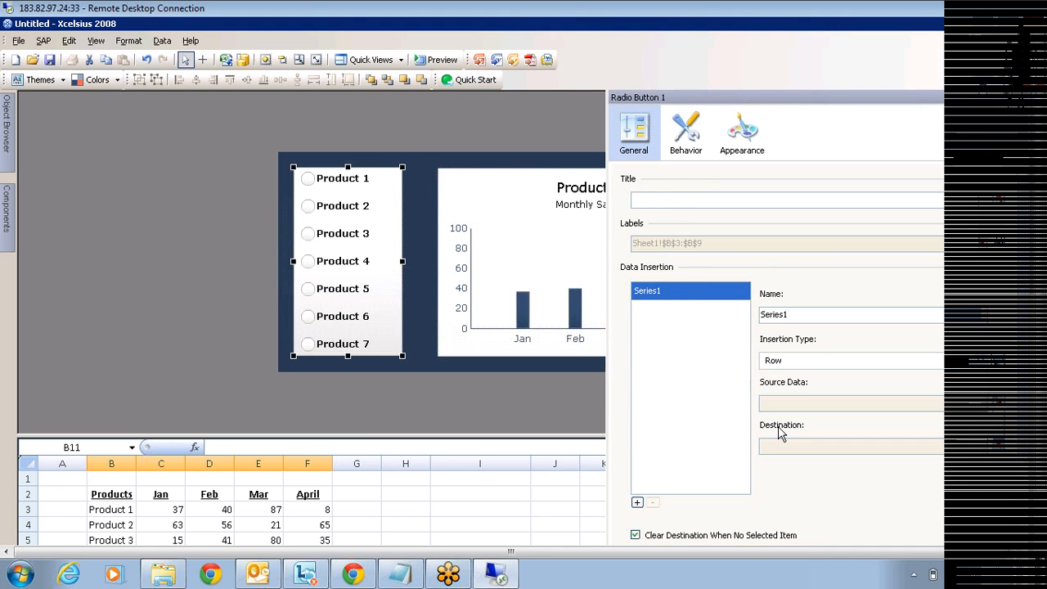
pyautogui.click(999, 360)
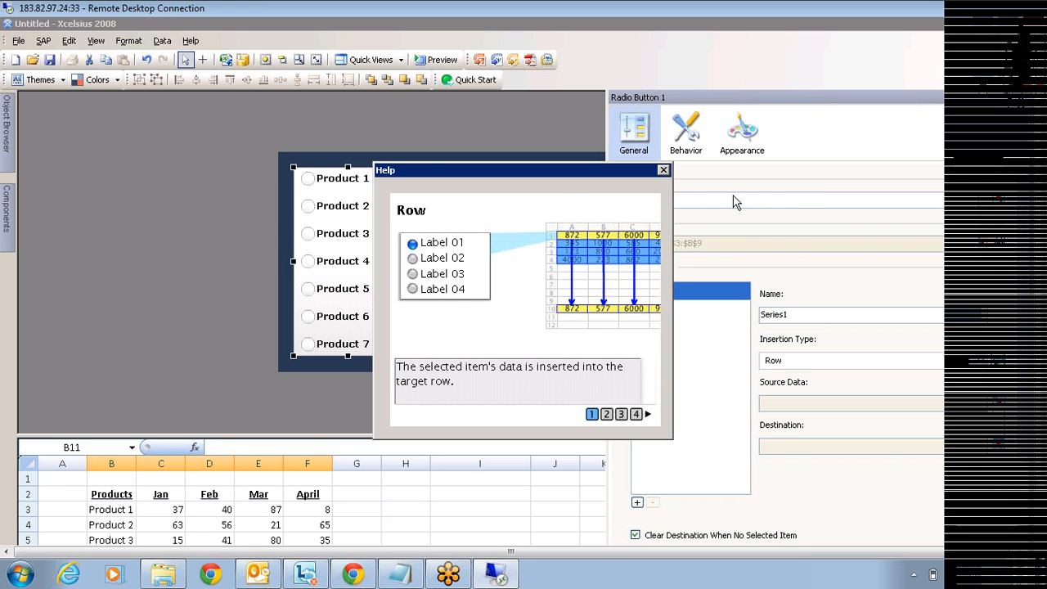
pyautogui.click(662, 170)
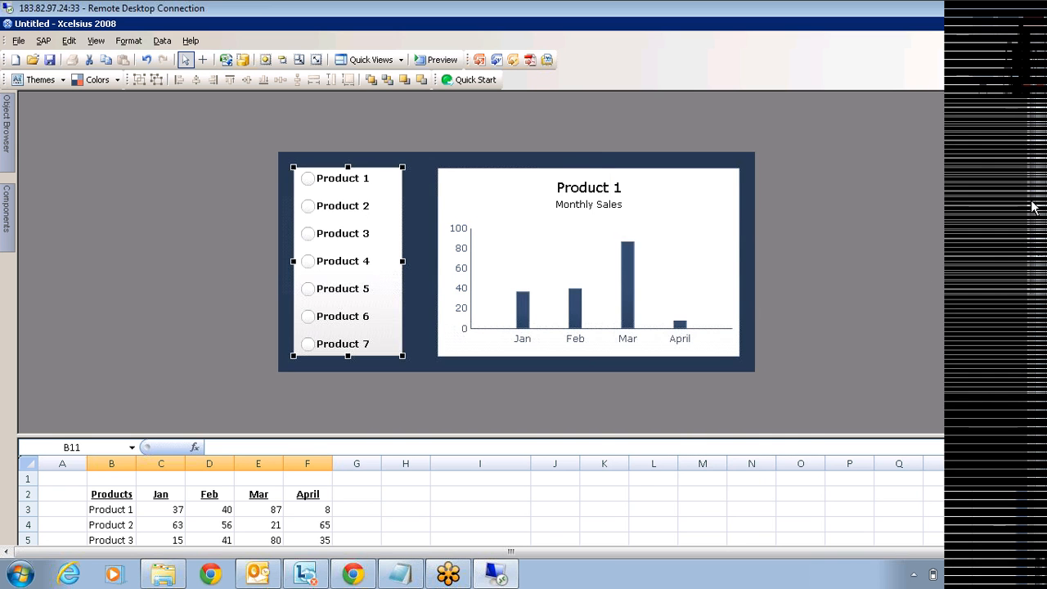
# Set the radio button's source data to the product table range Sheet1!$B$3:$F$9
pyautogui.moveTo(1032, 207)
pyautogui.click(1001, 403)
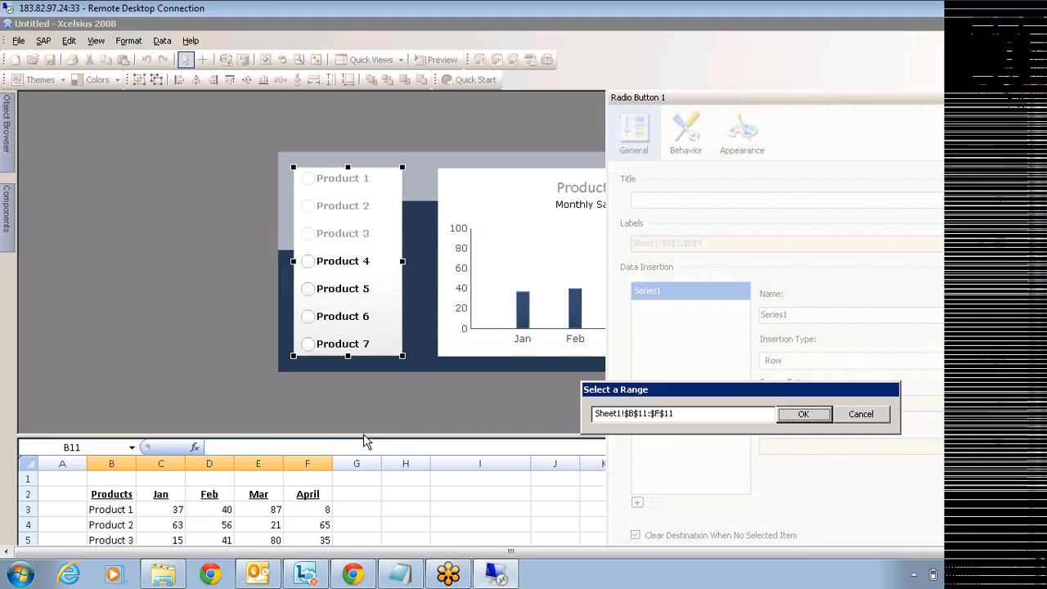
pyautogui.moveTo(363, 435); pyautogui.dragTo(351, 261)
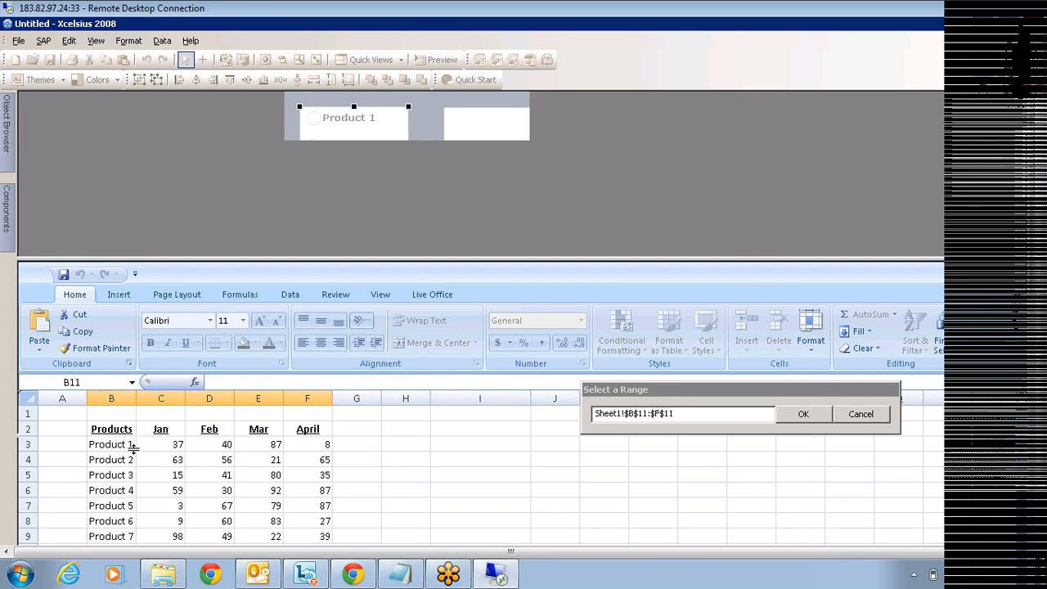
pyautogui.click(133, 444)
pyautogui.scroll(-2, 222, 450)
pyautogui.keyDown('shift'); pyautogui.click(311, 444); pyautogui.keyUp('shift')
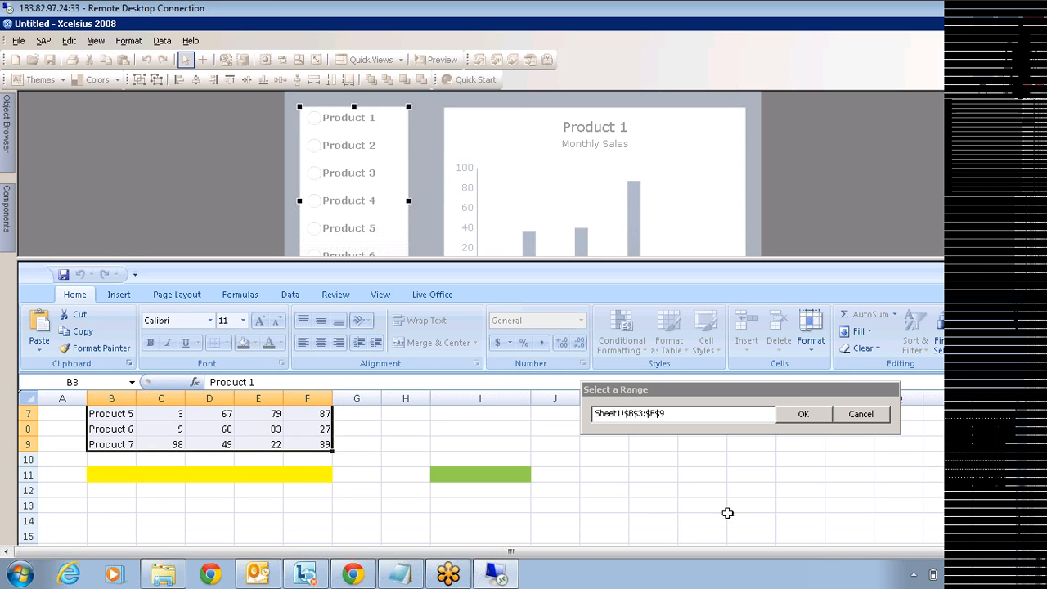
pyautogui.click(801, 415)
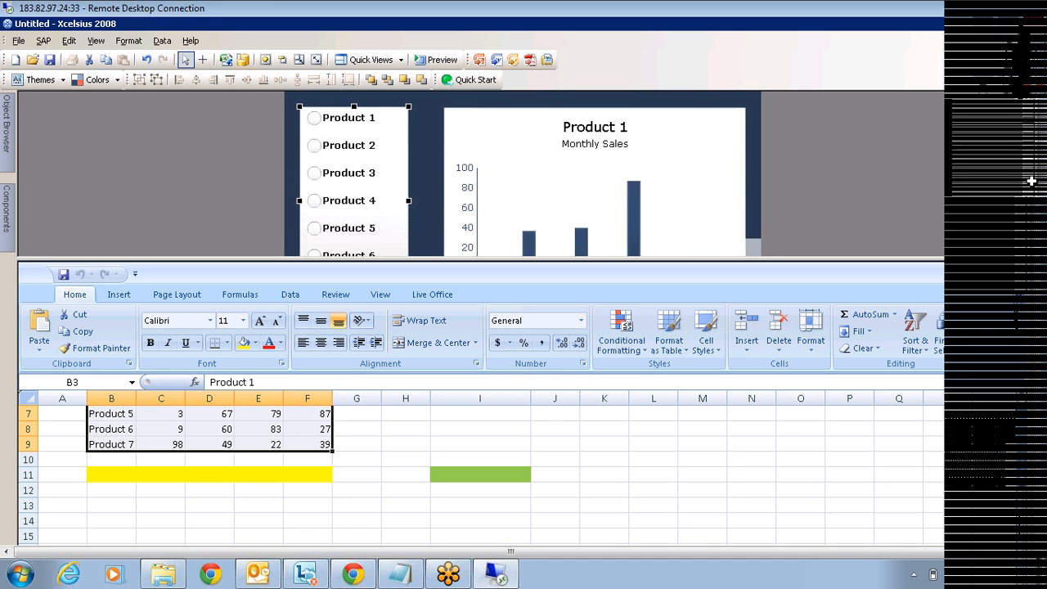
# Set the radio button's destination to the yellow row, Sheet1!$B$11:$F$11
pyautogui.click(986, 442)
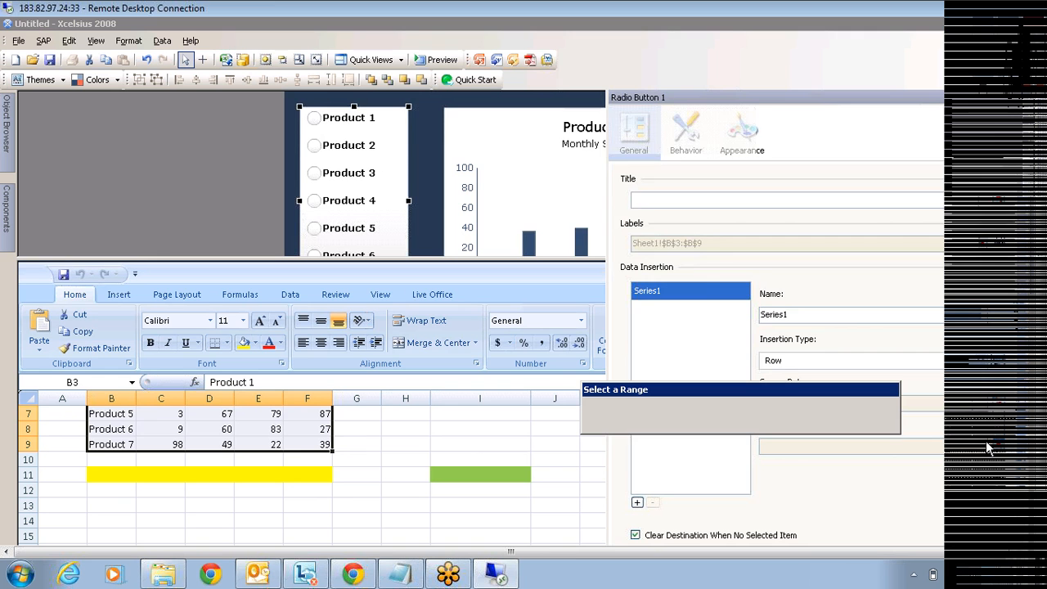
pyautogui.moveTo(115, 480); pyautogui.dragTo(306, 475)
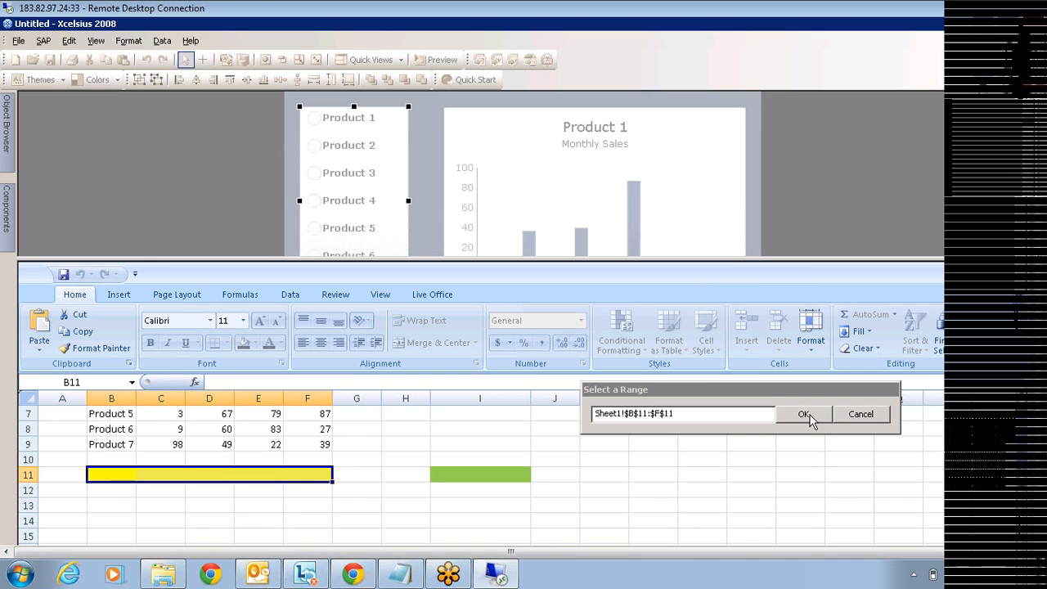
pyautogui.click(809, 415)
pyautogui.click(809, 416)
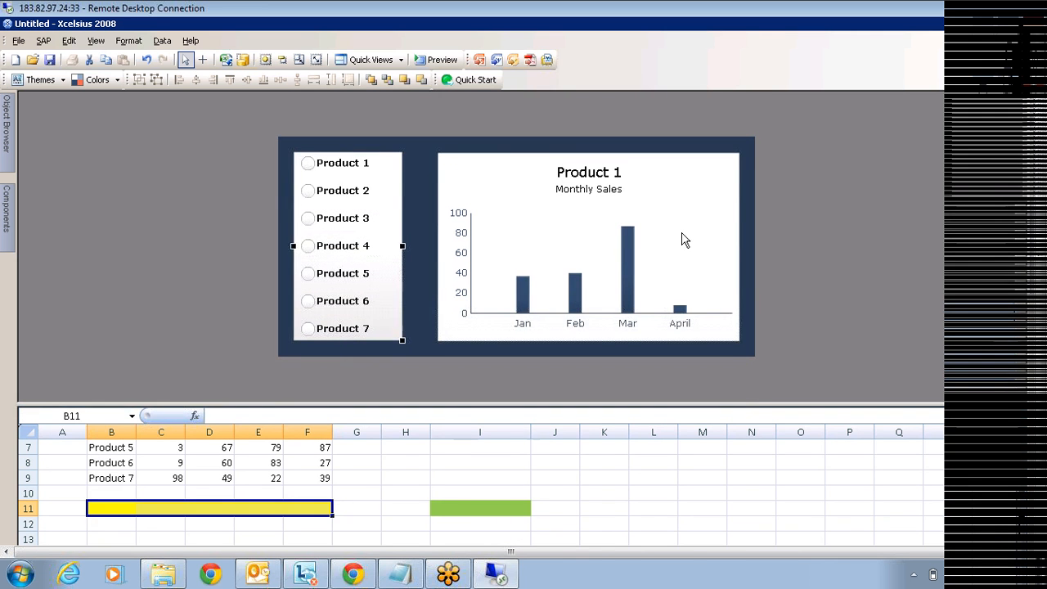
# Set the Y values of the column chart's series to the yellow row's month cells, Sheet1!$C$11:$F$11
pyautogui.click(682, 237)
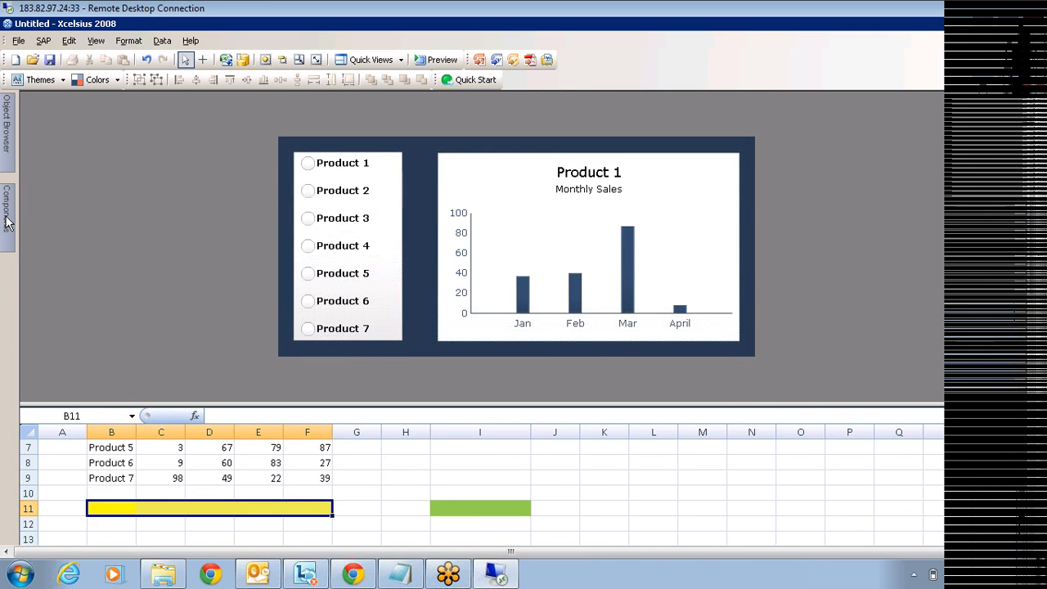
pyautogui.moveTo(8, 149)
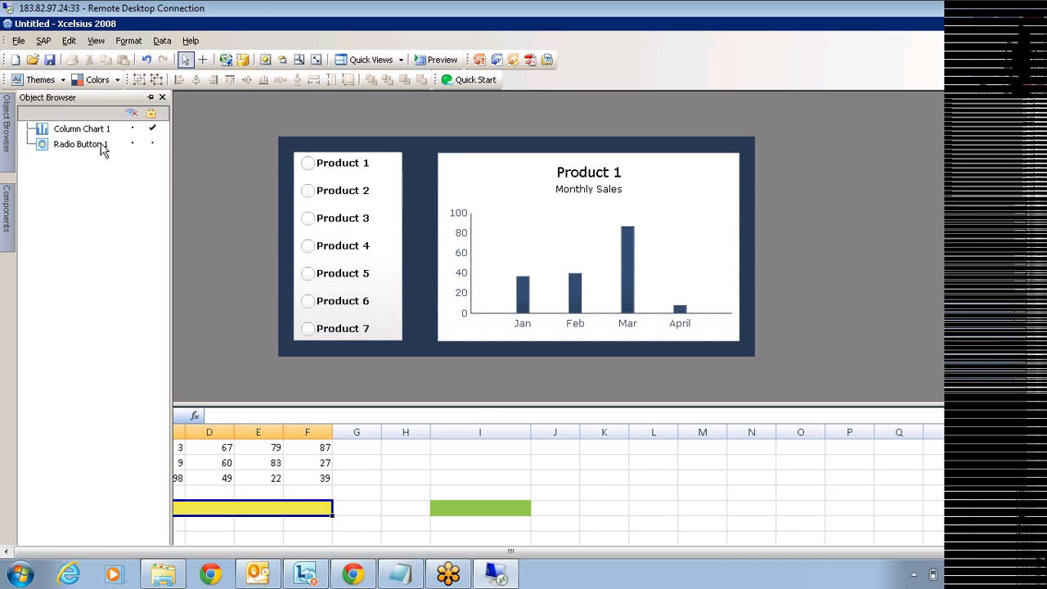
pyautogui.click(78, 131)
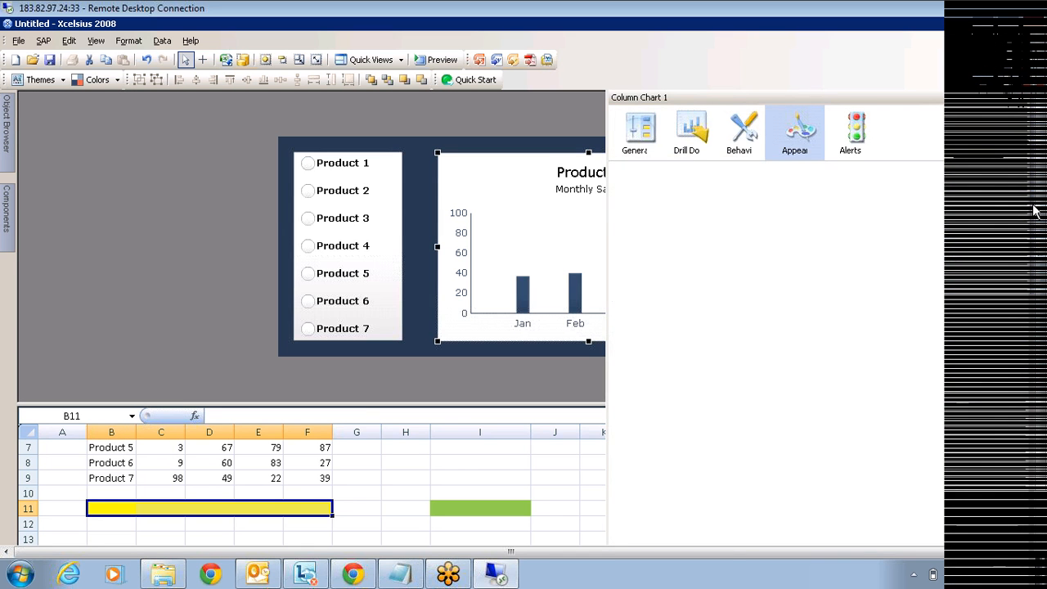
pyautogui.click(637, 137)
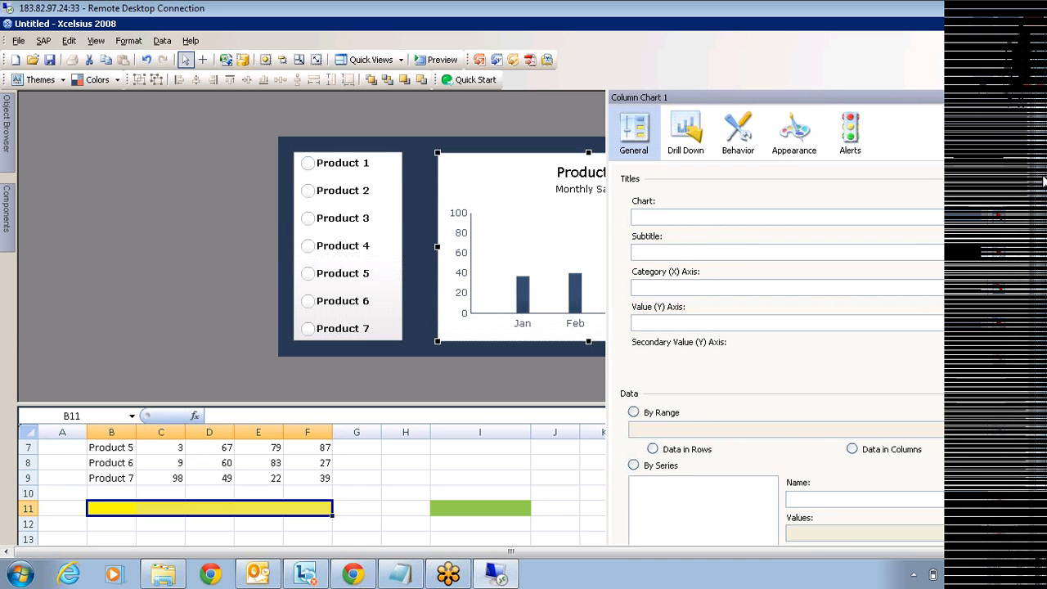
pyautogui.moveTo(1044, 170); pyautogui.dragTo(1030, 240)
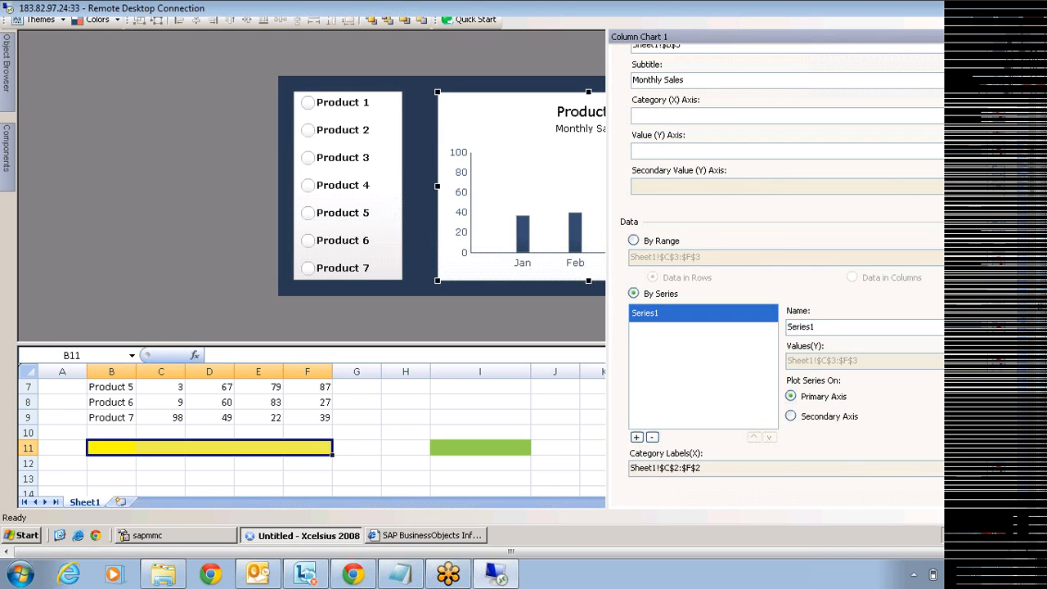
pyautogui.click(998, 359)
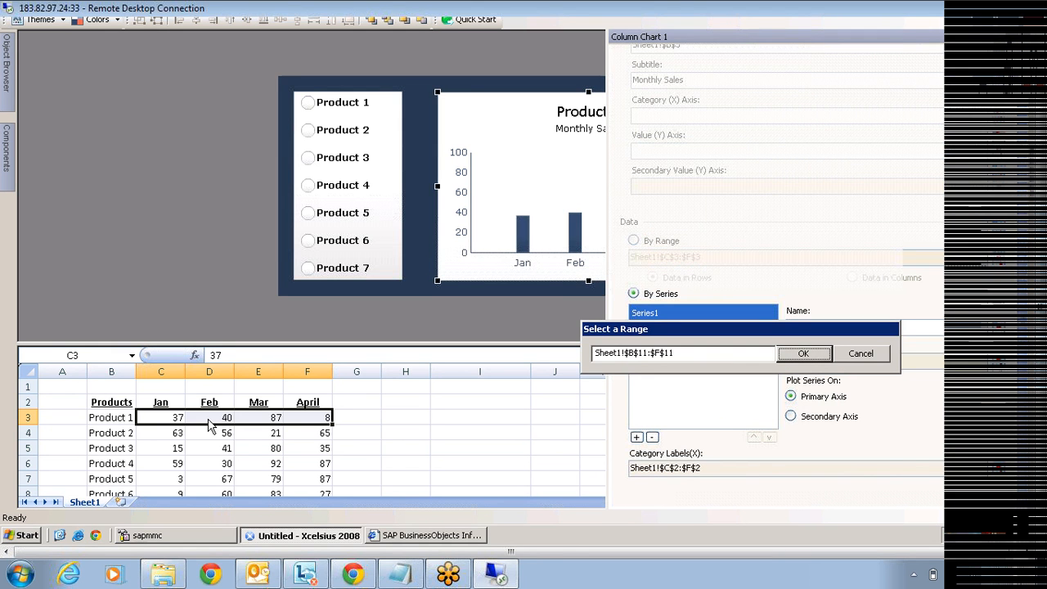
pyautogui.moveTo(159, 426); pyautogui.dragTo(316, 417)
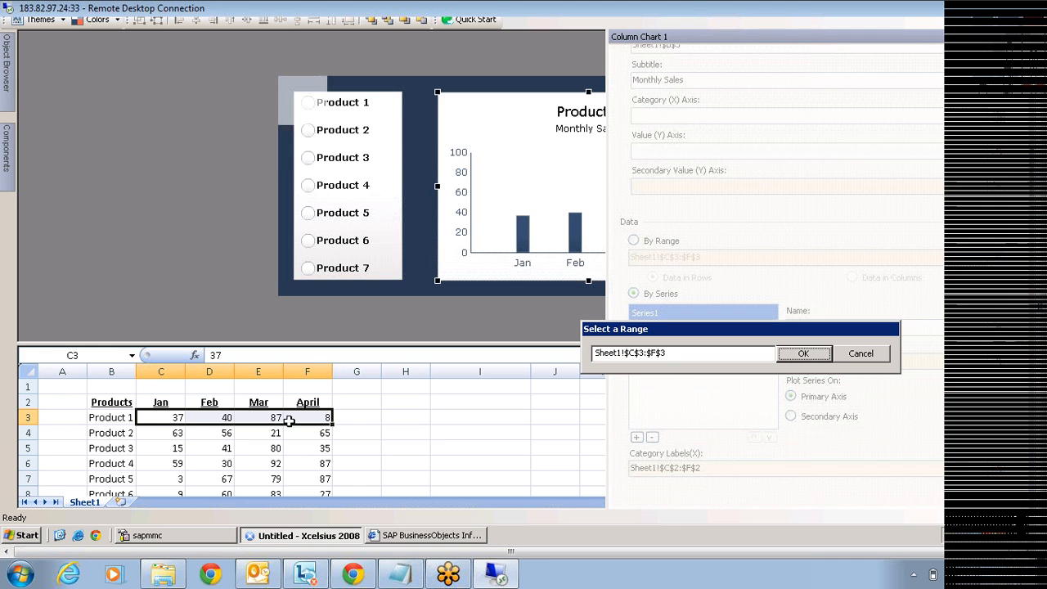
pyautogui.moveTo(306, 344); pyautogui.dragTo(328, 201)
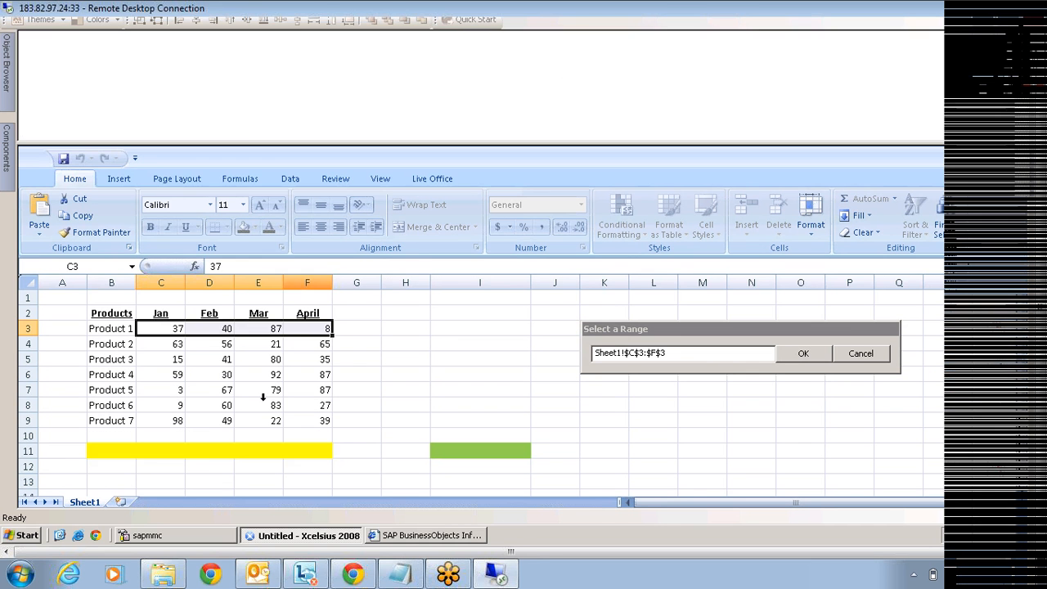
pyautogui.moveTo(153, 451); pyautogui.dragTo(304, 452)
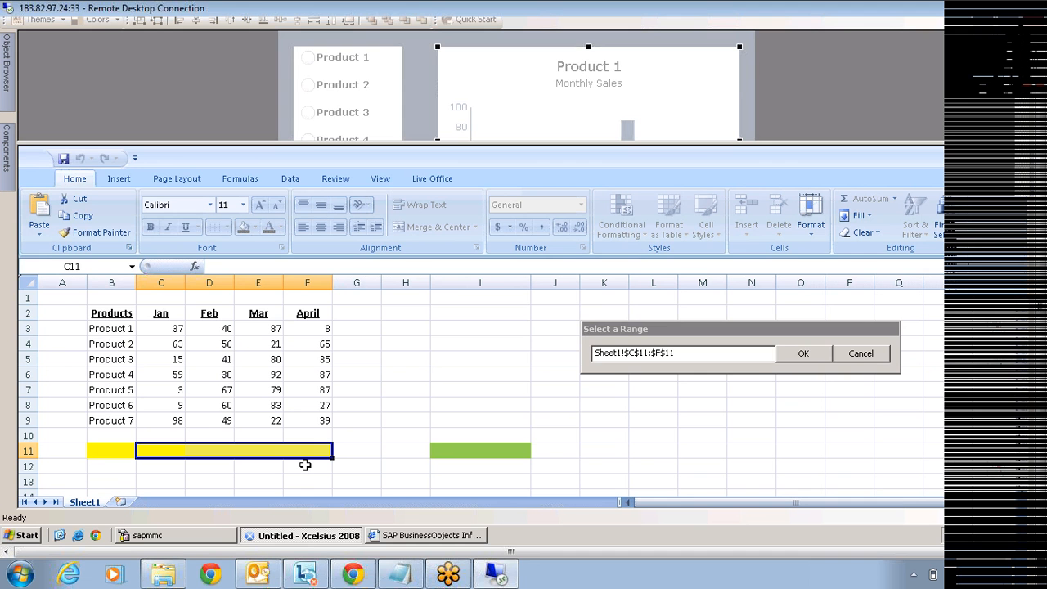
pyautogui.click(793, 354)
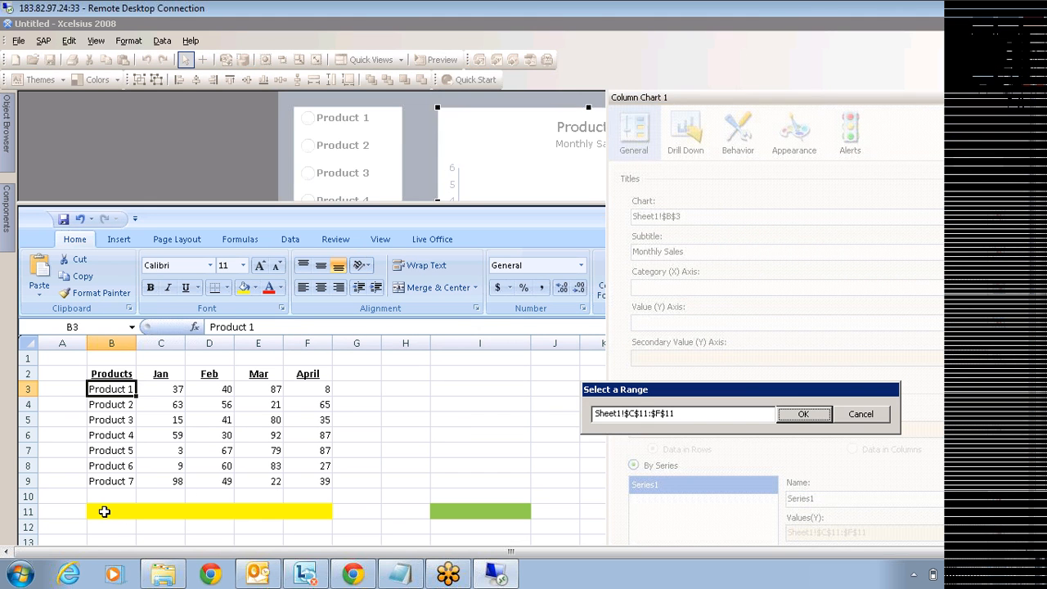
# Link the column chart's title to the yellow row's product cell, Sheet1!$B$11, and enlarge the canvas area above the spreadsheet
pyautogui.click(104, 511)
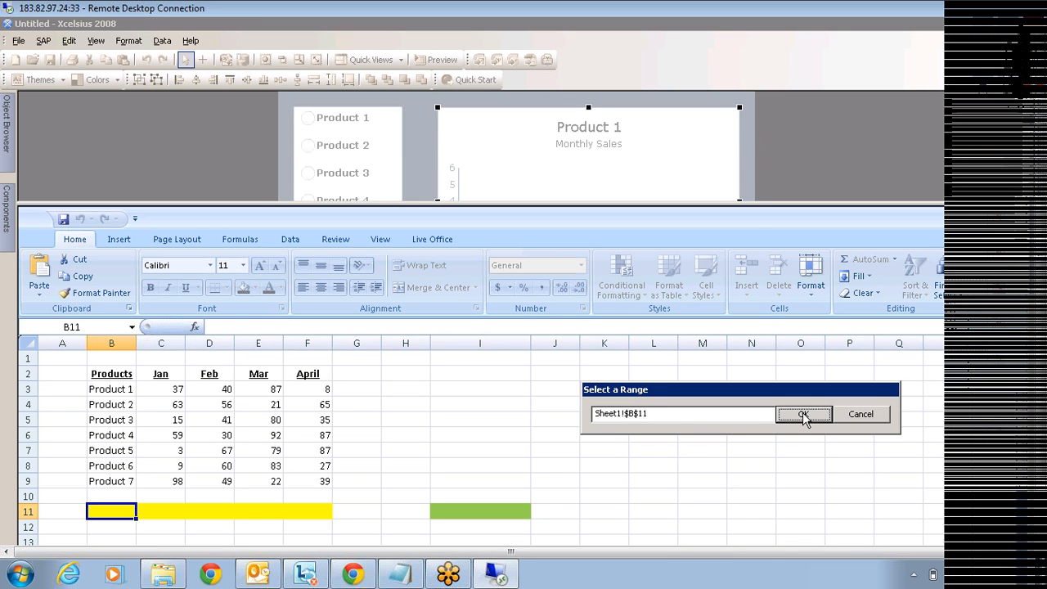
pyautogui.click(803, 414)
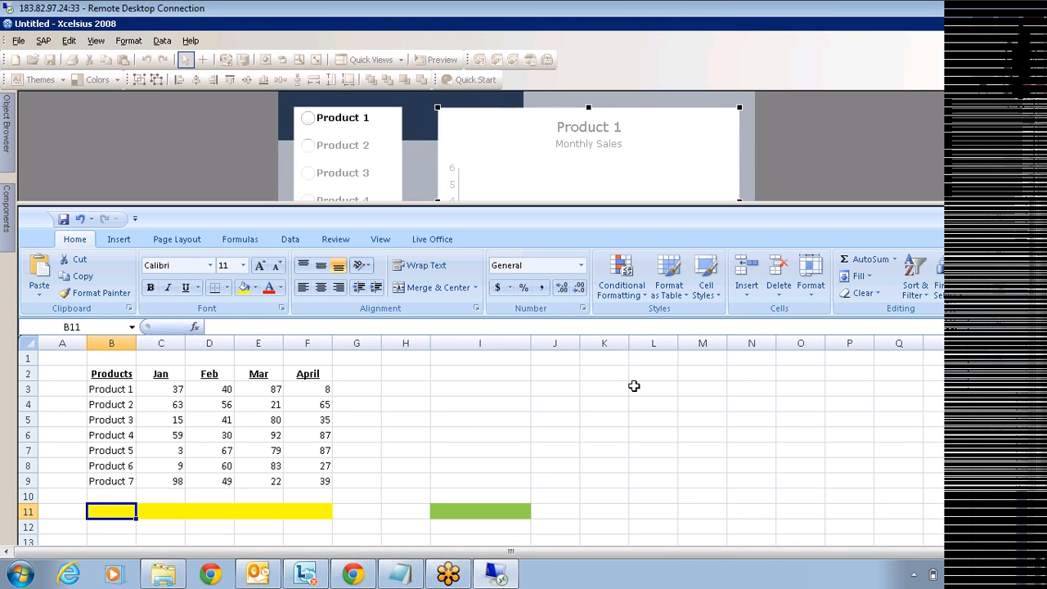
pyautogui.moveTo(521, 369); pyautogui.dragTo(516, 451)
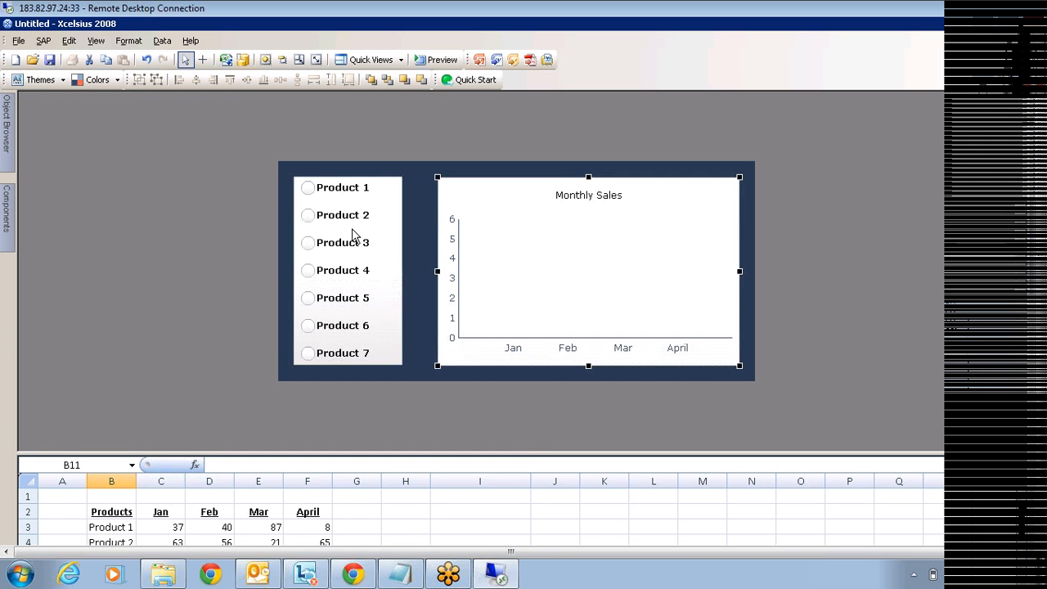
# Set the product radio button's default selected item to Label 1
pyautogui.click(368, 210)
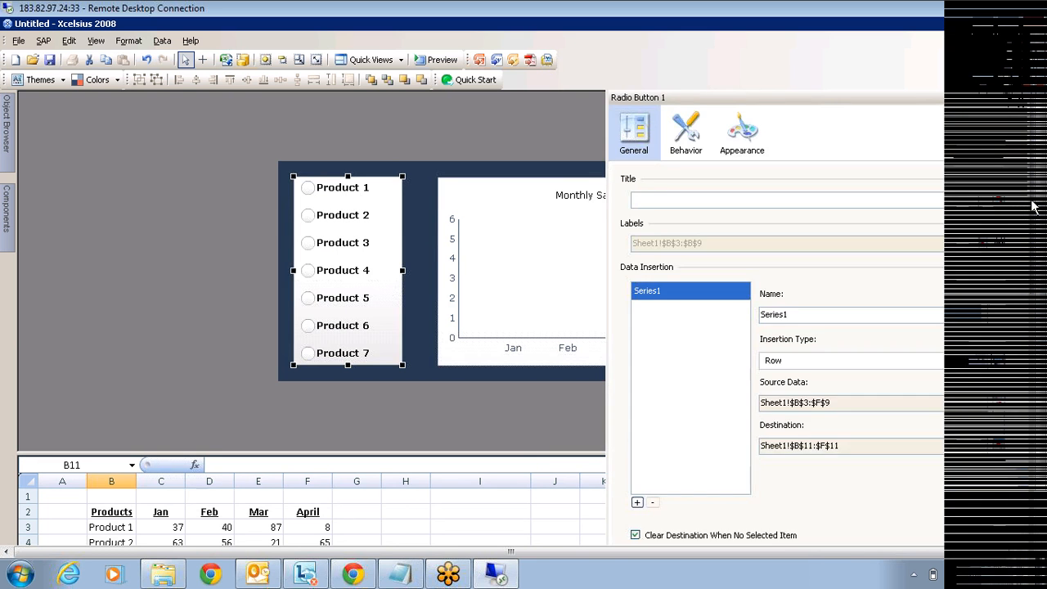
pyautogui.click(691, 146)
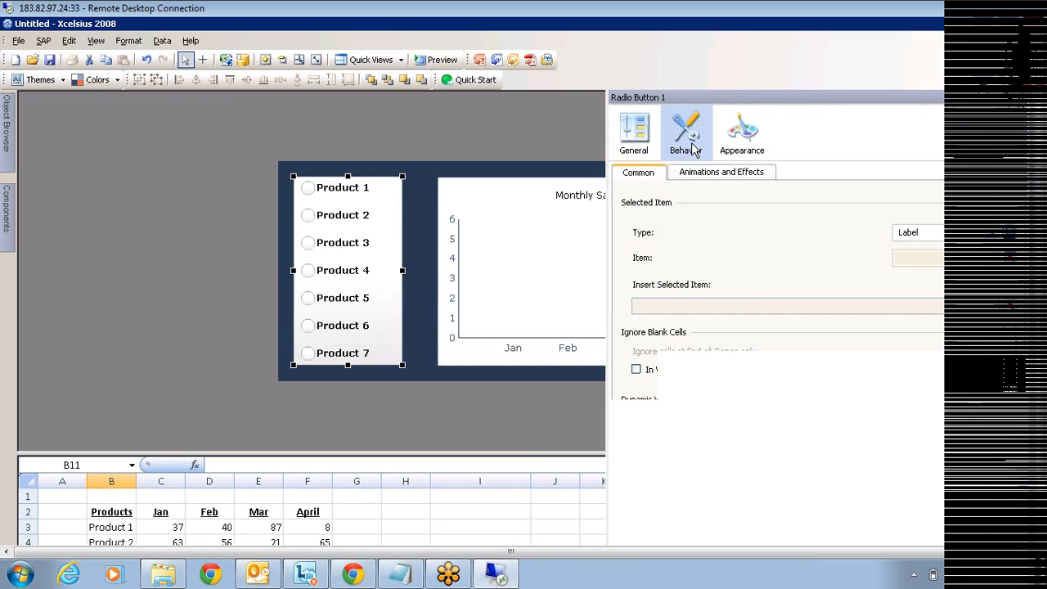
pyautogui.click(921, 259)
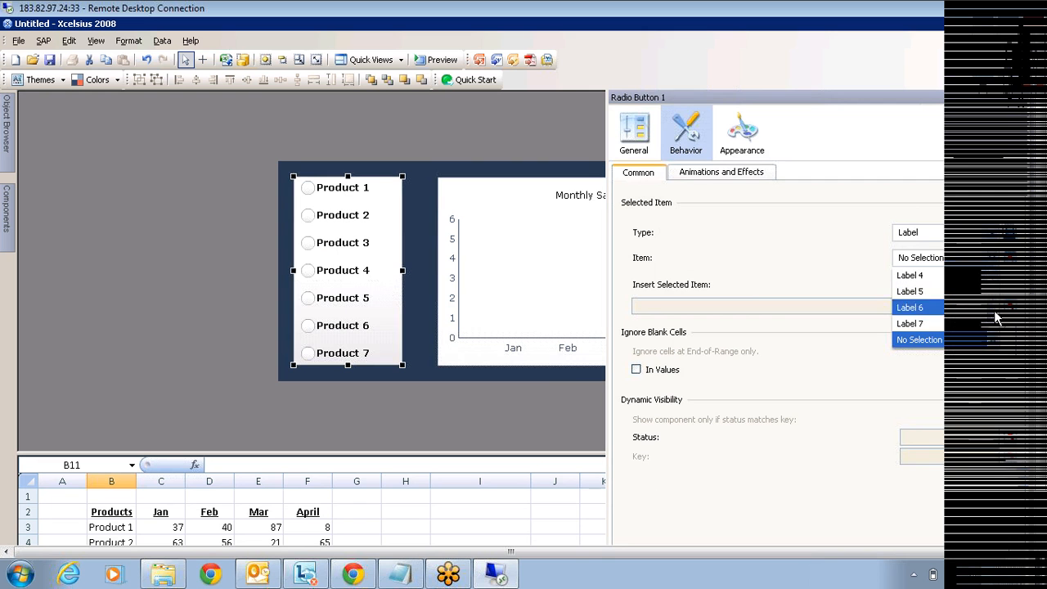
pyautogui.scroll(1, 916, 282)
pyautogui.click(909, 275)
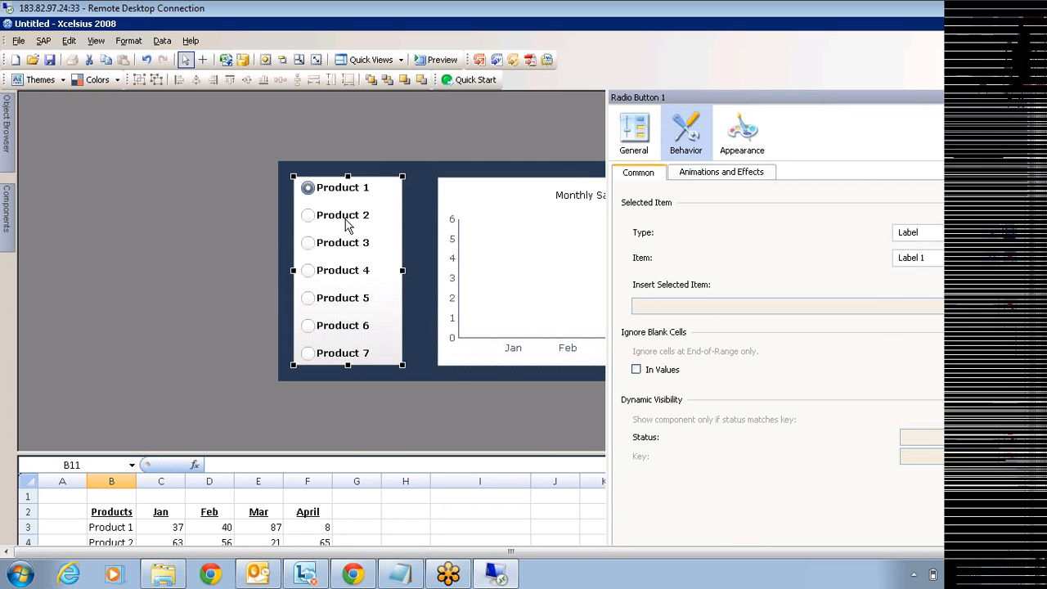
pyautogui.click(463, 411)
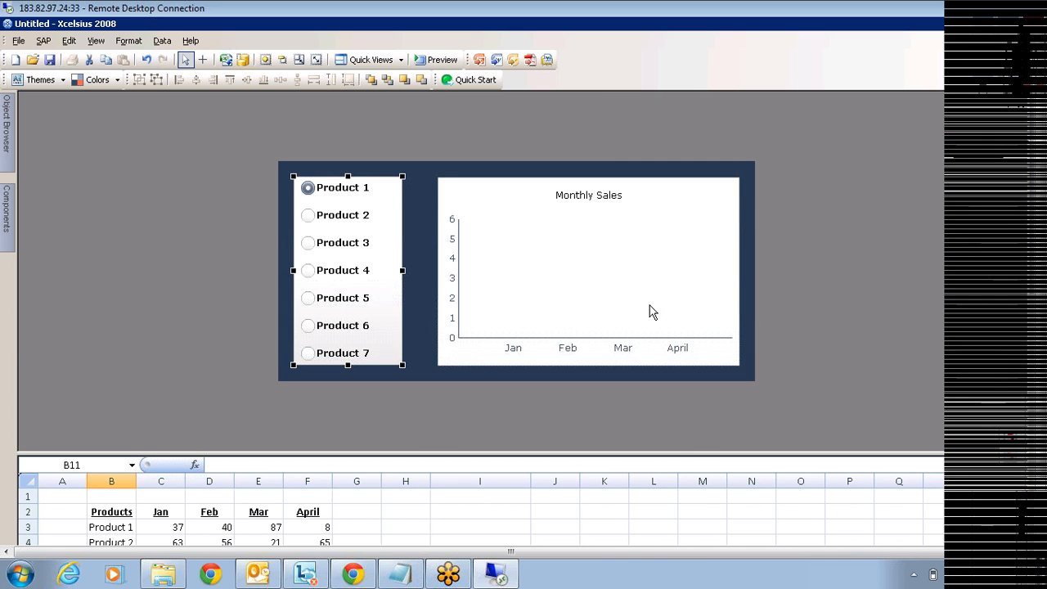
# Preview the dashboard and select Product 2 through Product 7 in turn to check the chart and its title
pyautogui.click(439, 62)
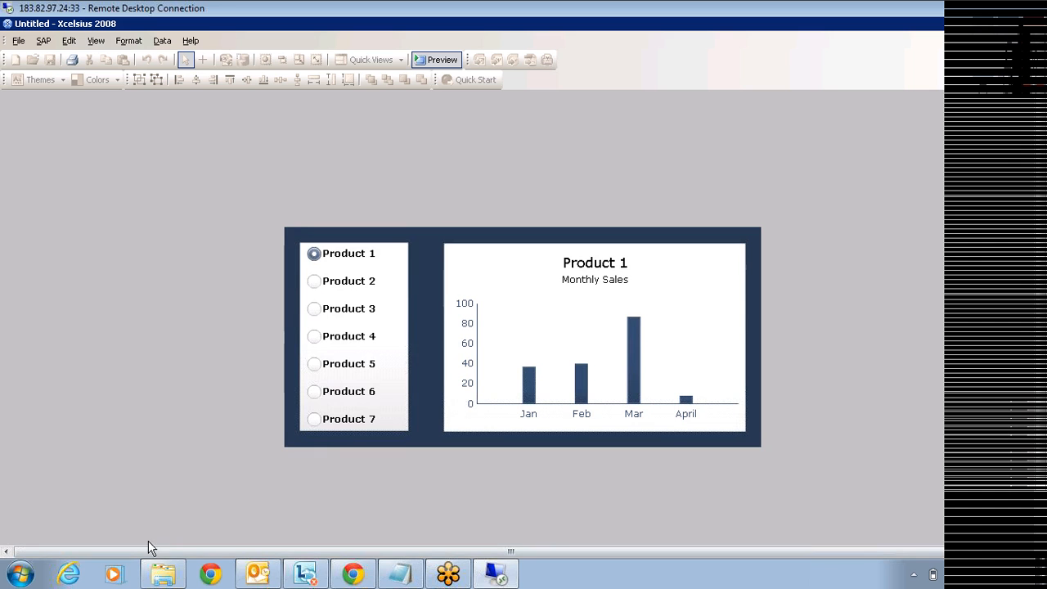
pyautogui.click(314, 284)
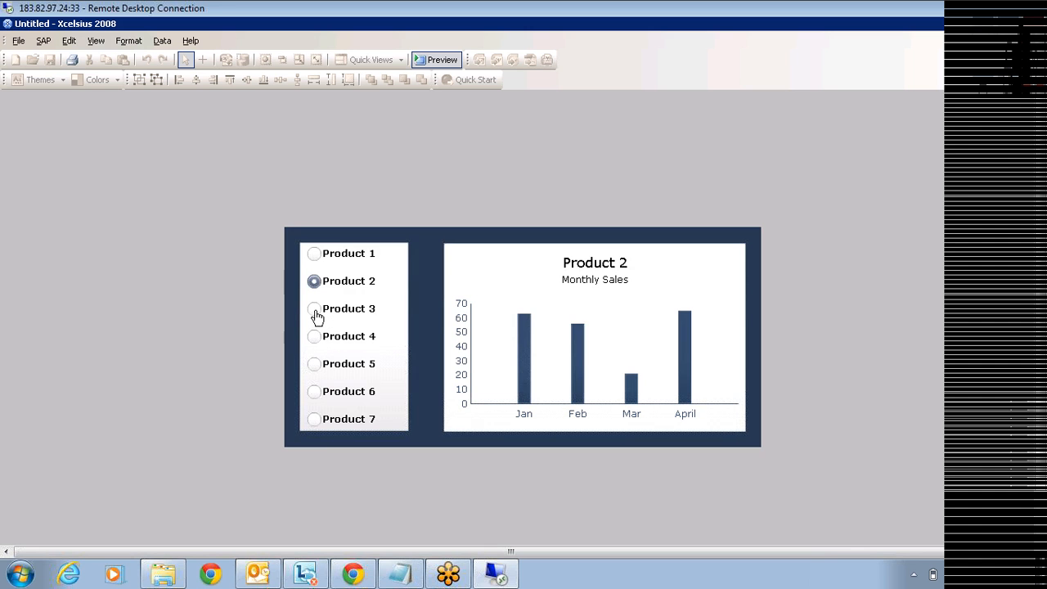
pyautogui.click(316, 314)
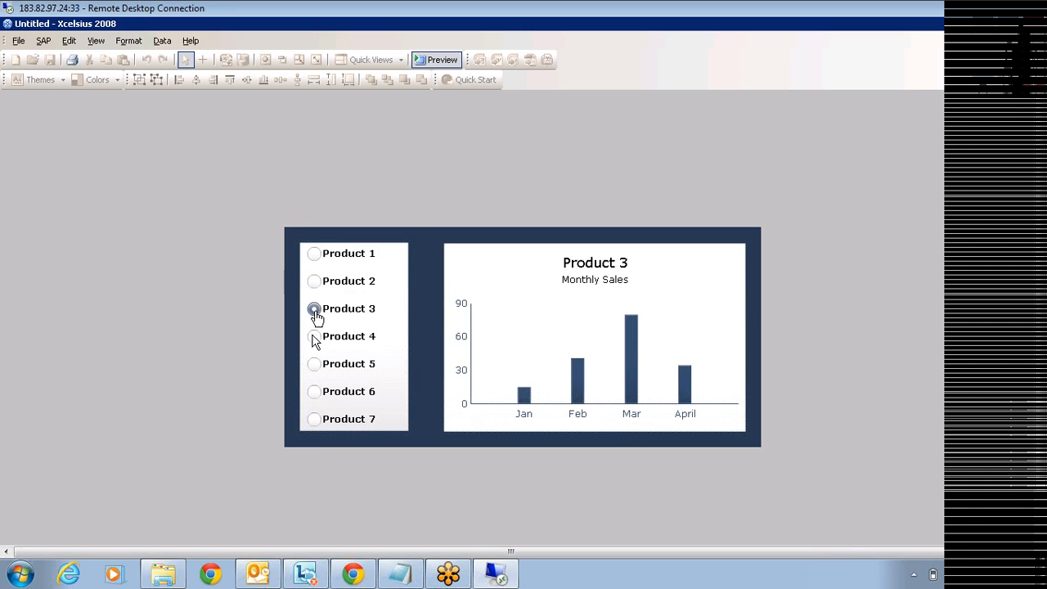
pyautogui.click(314, 342)
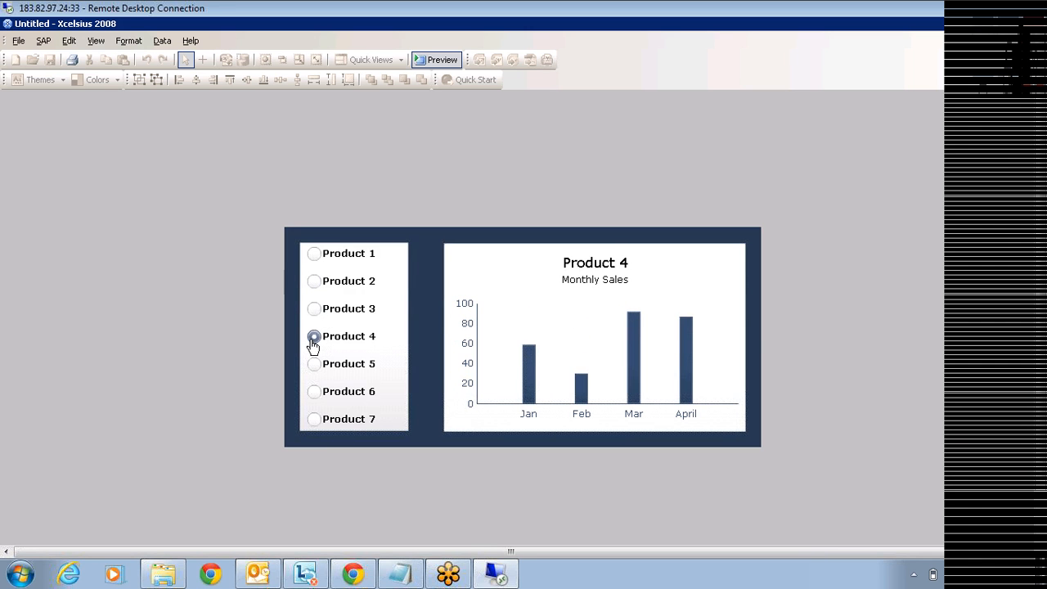
pyautogui.click(314, 366)
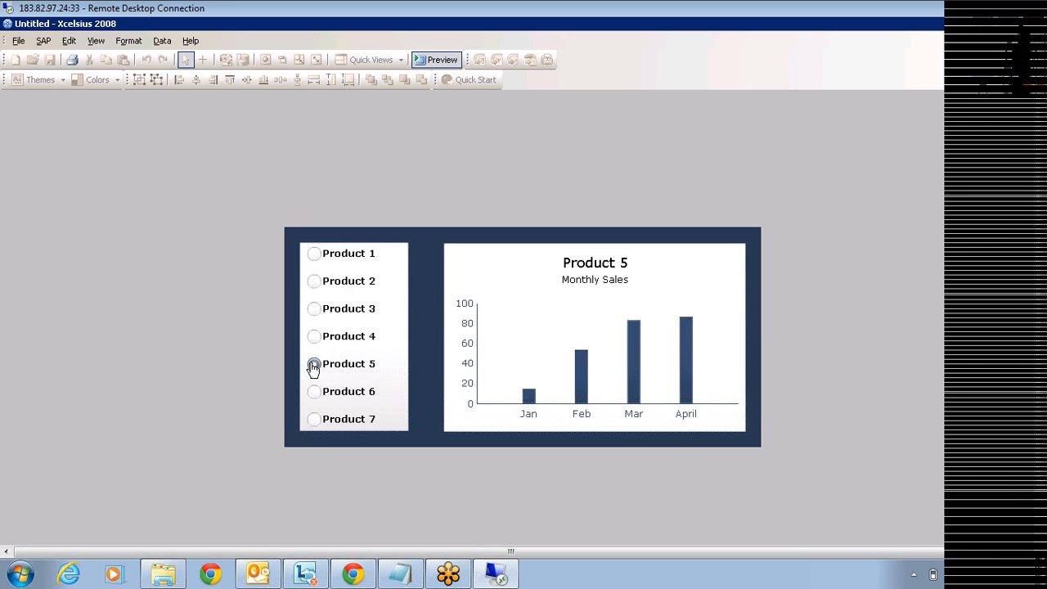
pyautogui.click(316, 393)
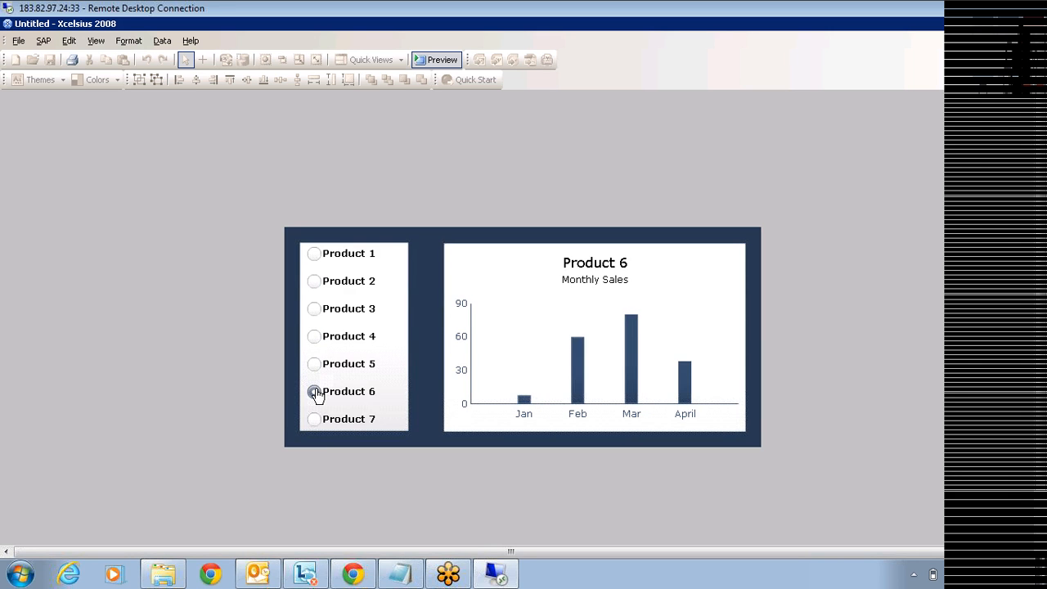
pyautogui.click(315, 422)
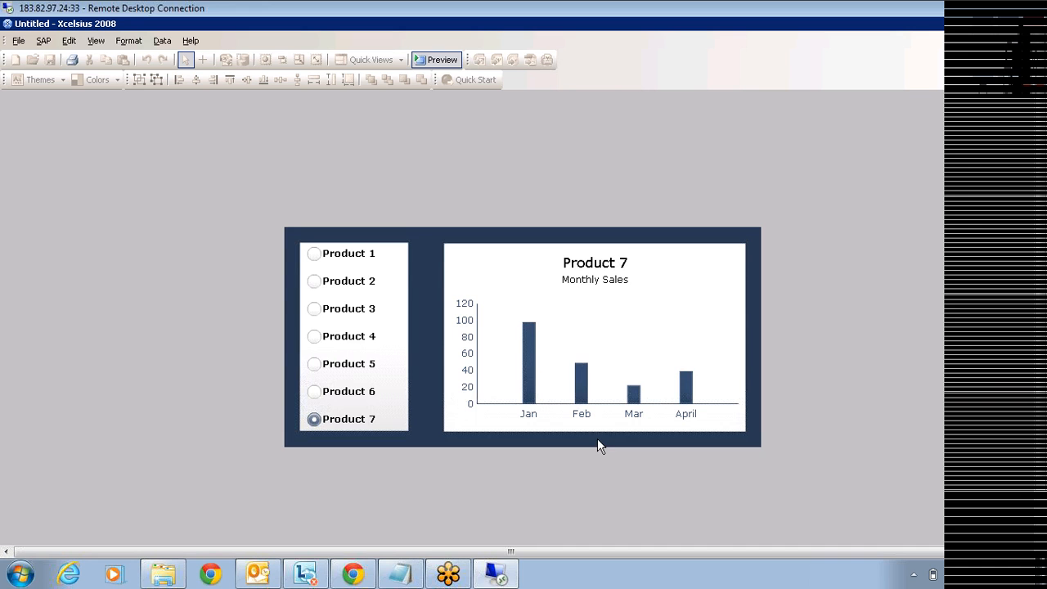
# Select Product 6 back up to Product 1 and Product 2 again to recheck the chart, and leave the preview
pyautogui.click(315, 394)
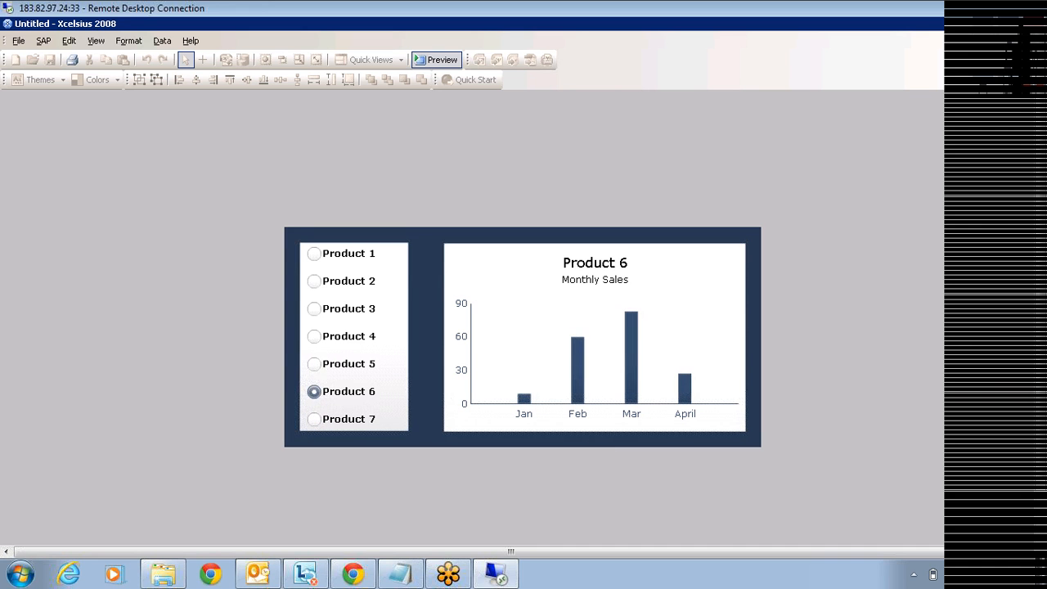
pyautogui.click(314, 365)
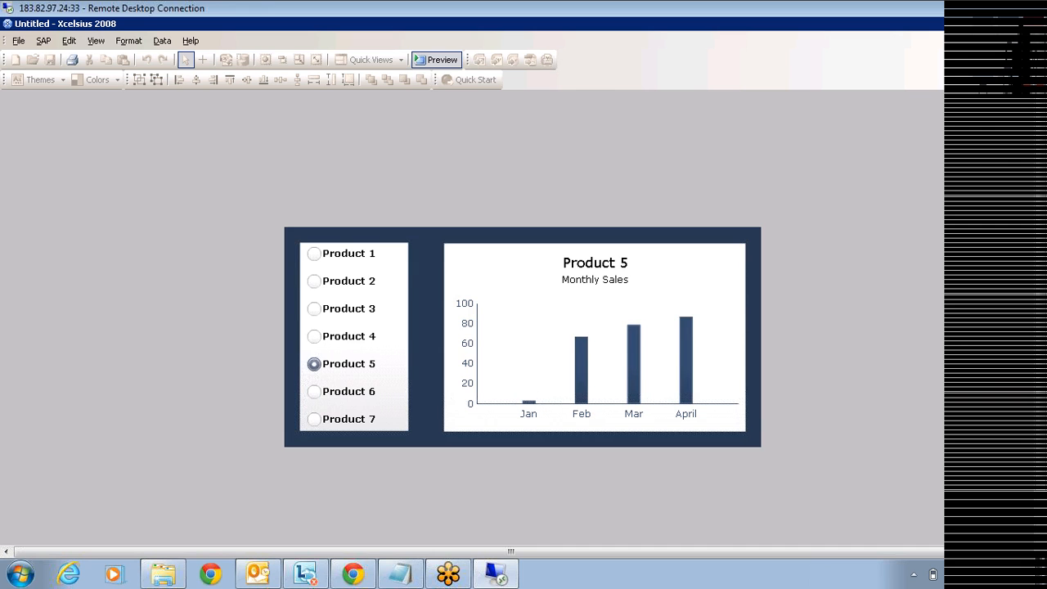
pyautogui.click(314, 337)
pyautogui.click(317, 311)
pyautogui.click(313, 283)
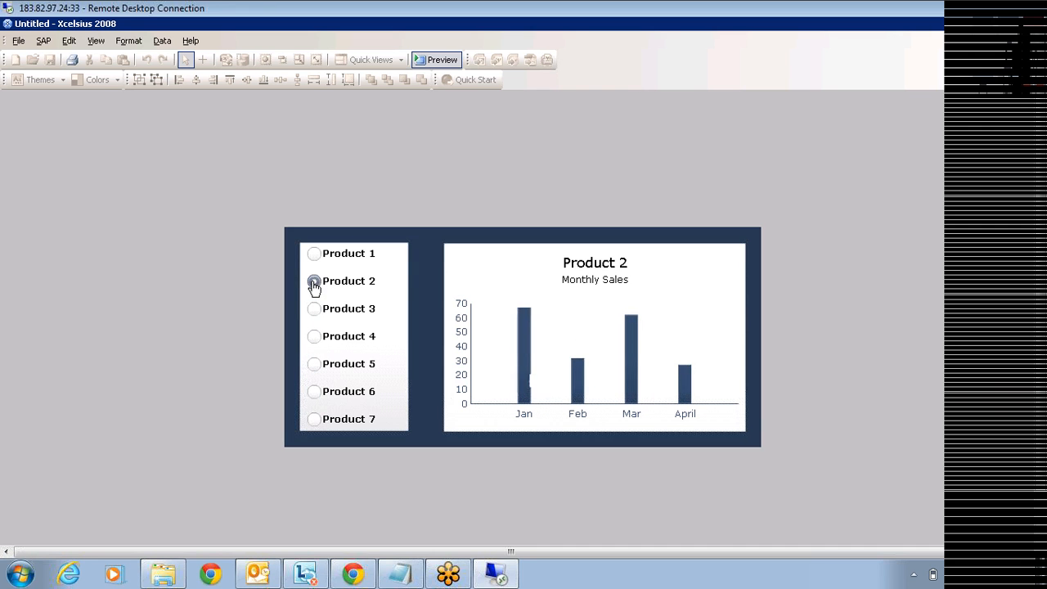
pyautogui.click(313, 255)
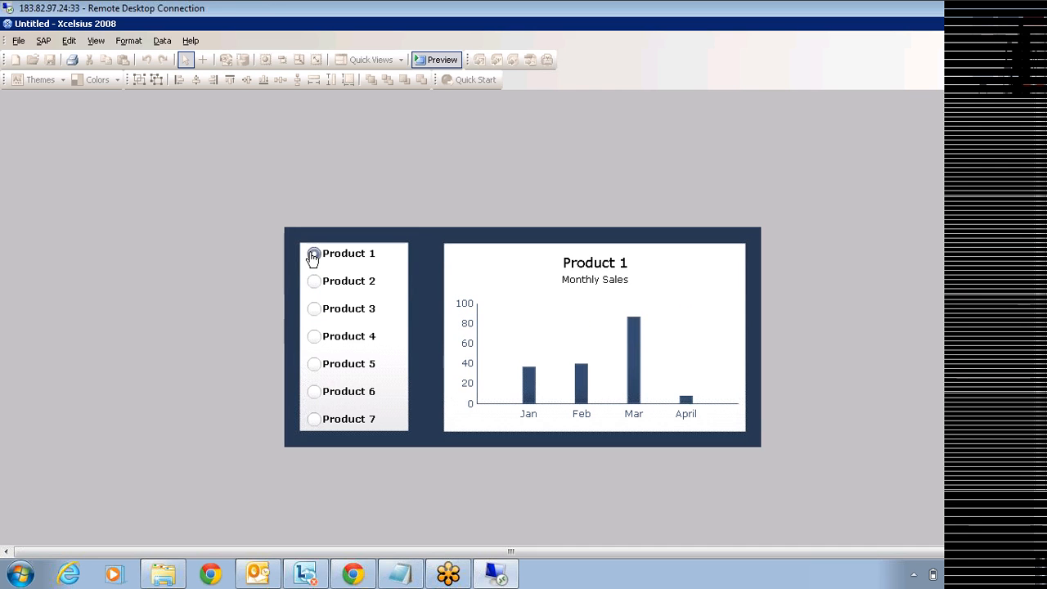
pyautogui.click(315, 288)
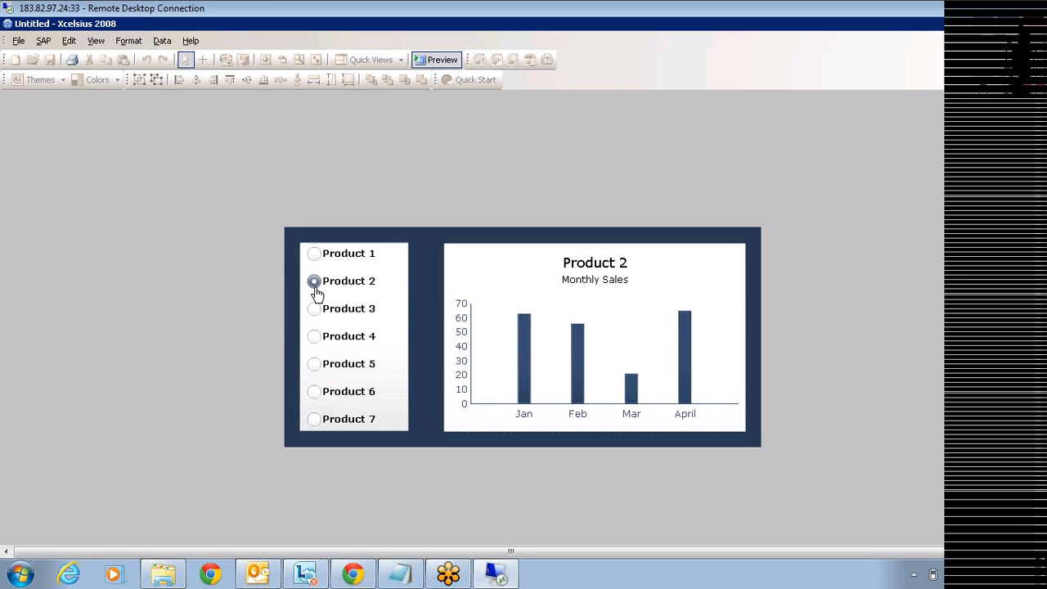
pyautogui.click(439, 63)
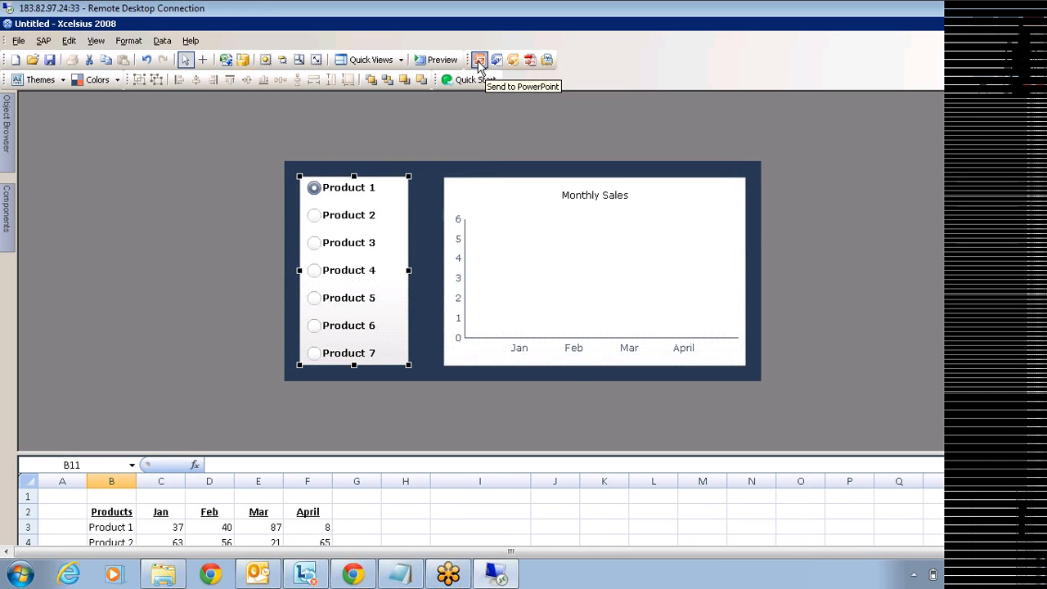
# Export the dashboard to PowerPoint and run the exported presentation as a slide show
pyautogui.click(480, 62)
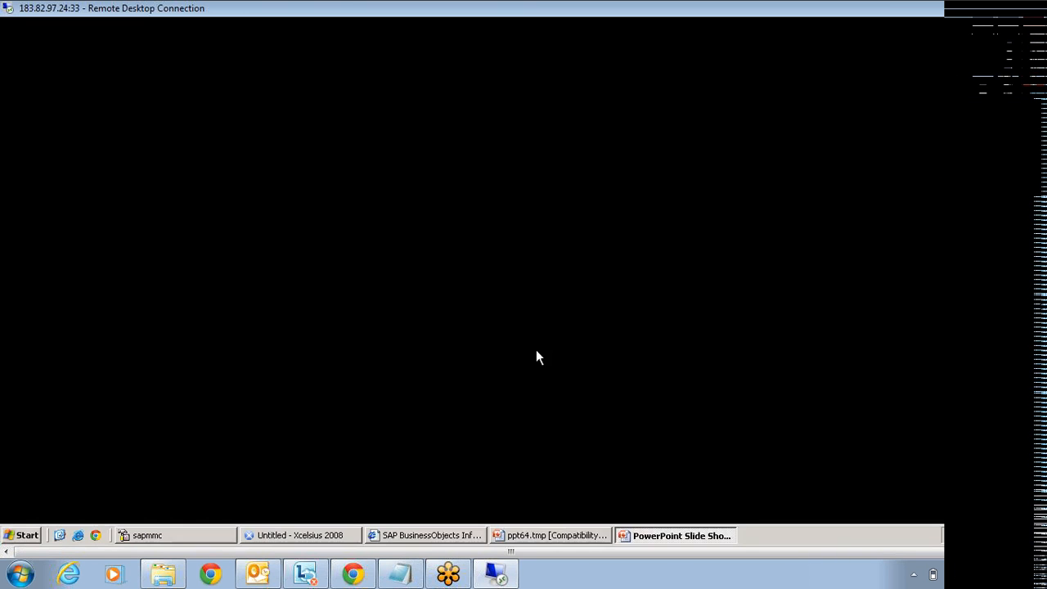
pyautogui.click(556, 532)
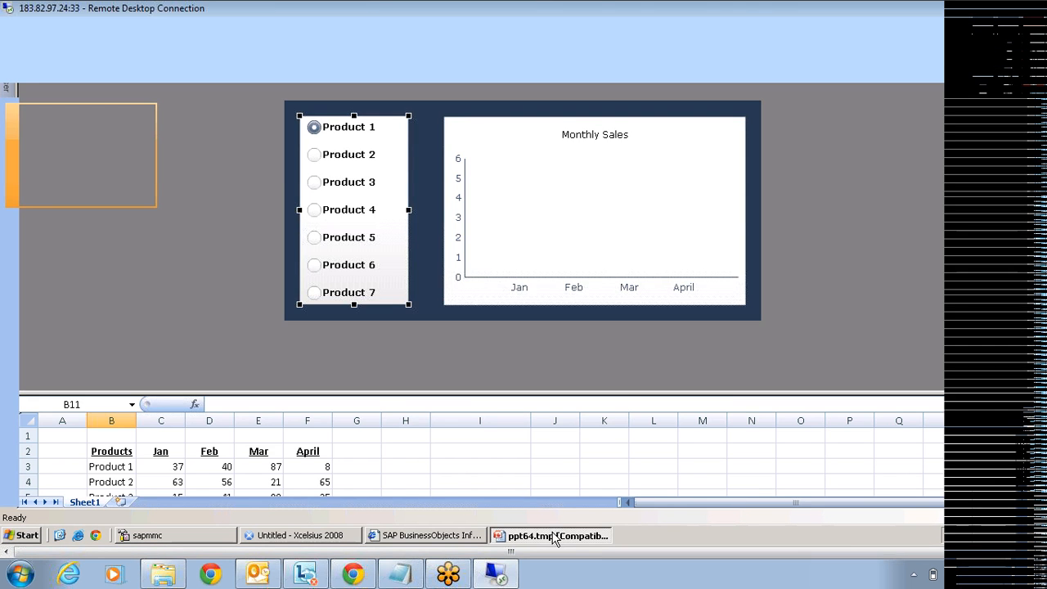
pyautogui.click(555, 536)
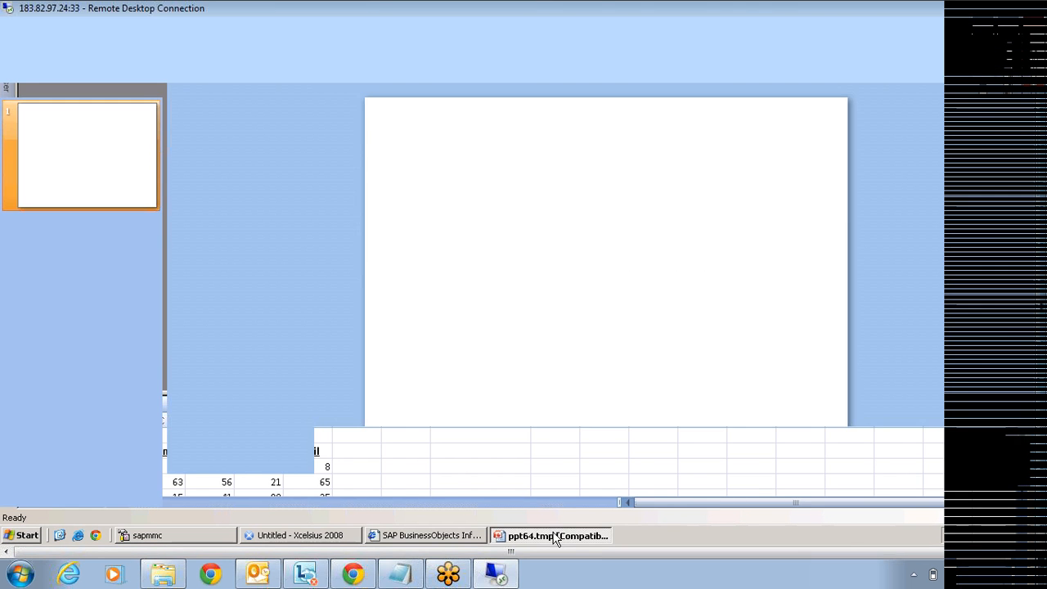
pyautogui.click(883, 516)
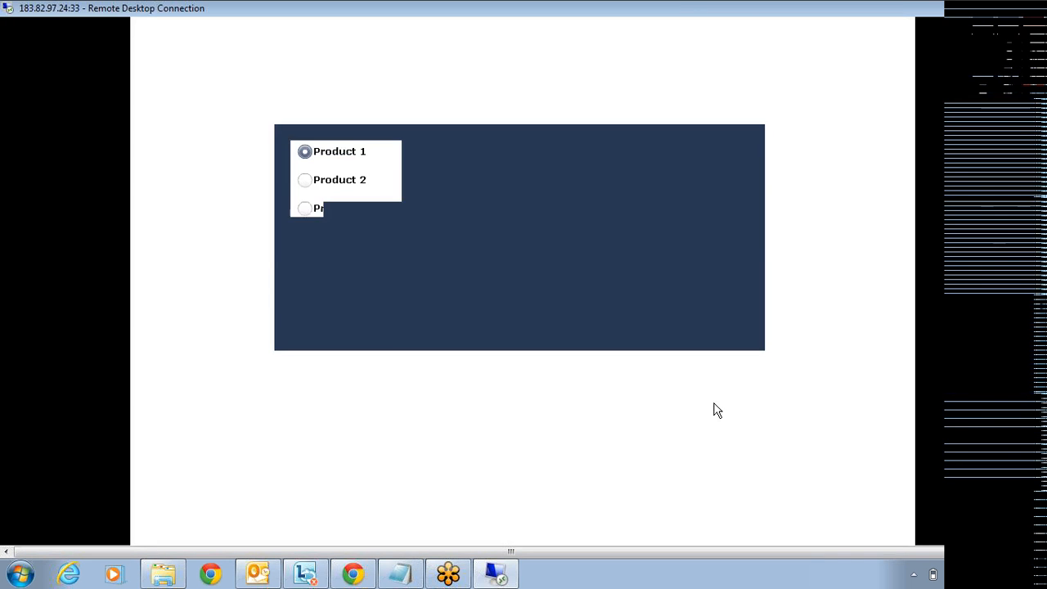
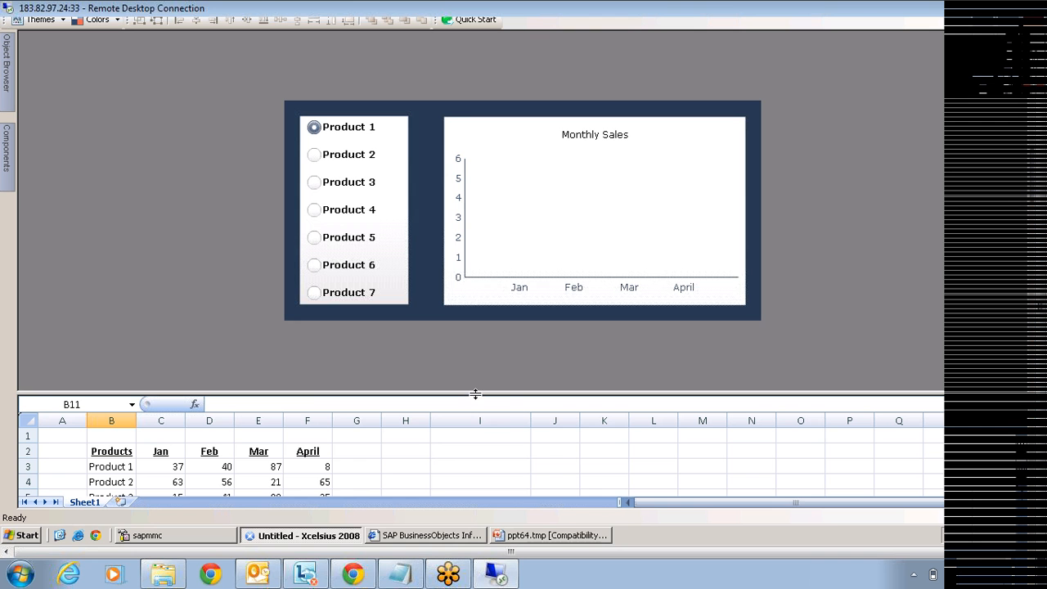
# Enlarge the spreadsheet area and save the dashboard to the Desktop as Interactive Comps
pyautogui.moveTo(476, 394); pyautogui.dragTo(488, 327)
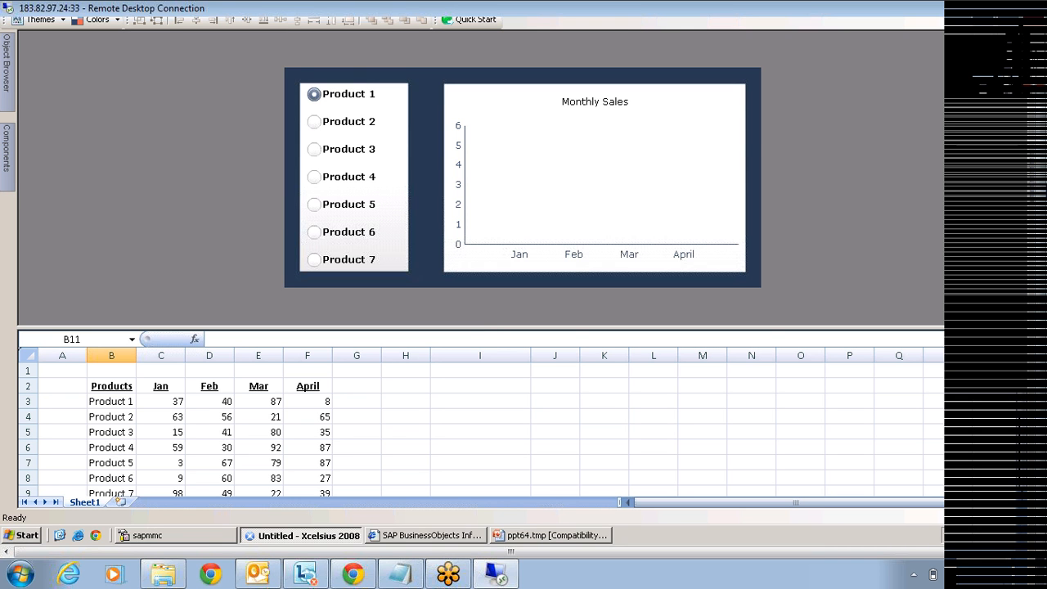
pyautogui.moveTo(1045, 182)
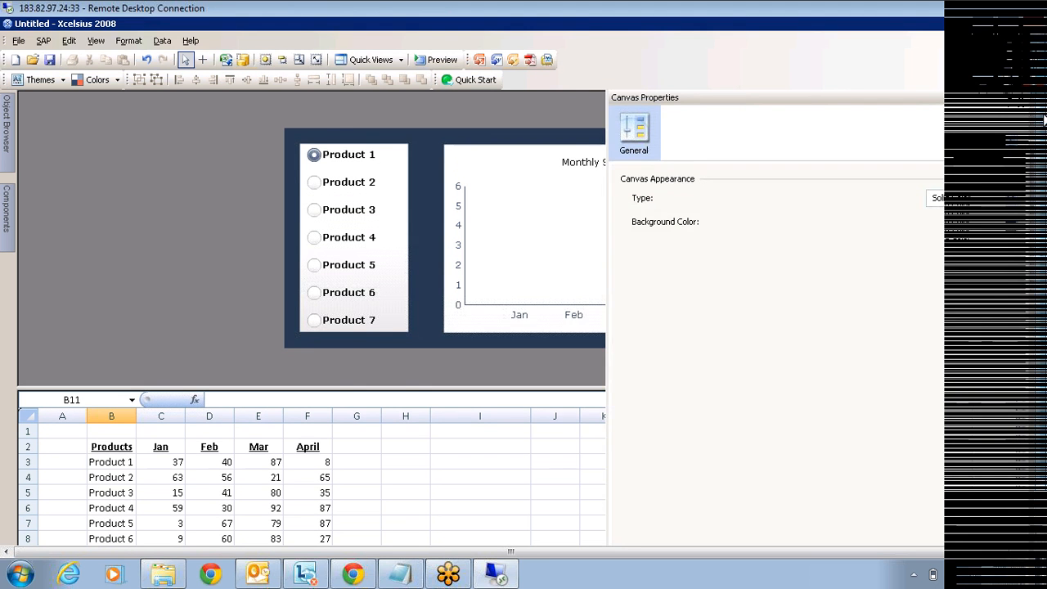
pyautogui.click(49, 60)
pyautogui.write('Interacti')
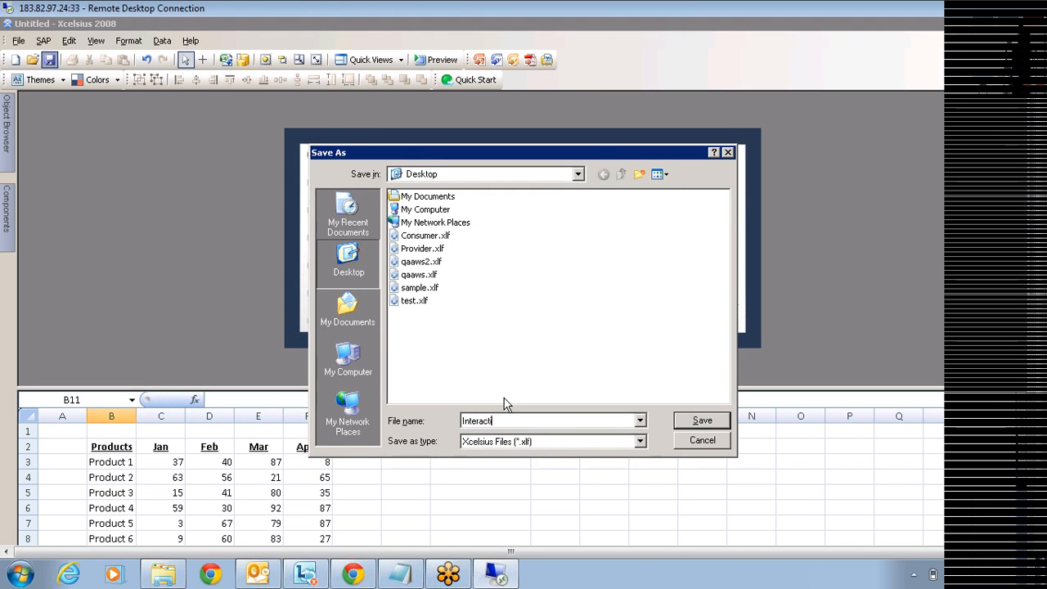
pyautogui.write('ve Comps')
pyautogui.press('Return')
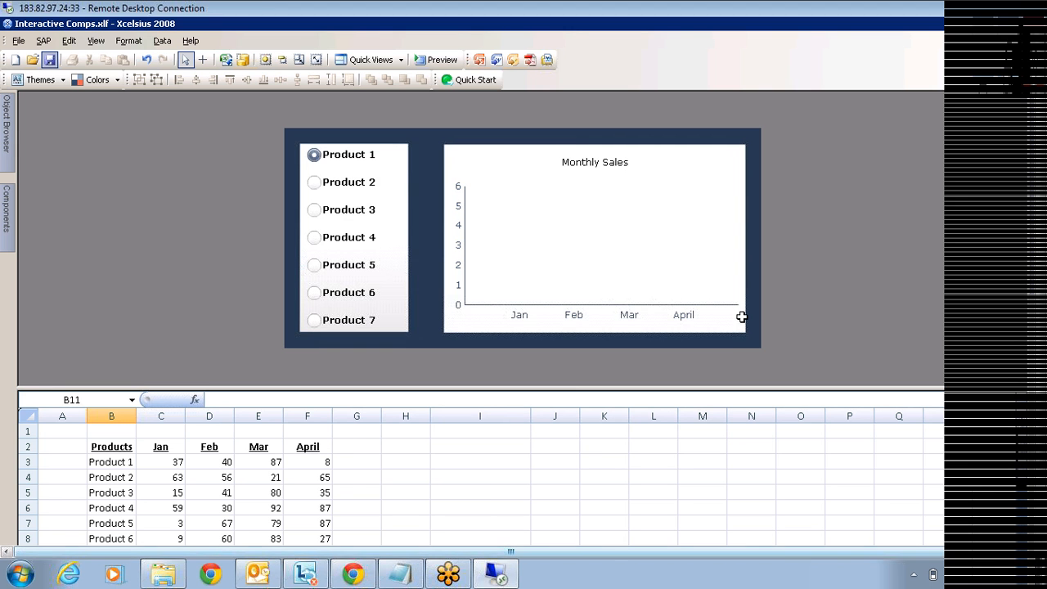
# Open the User Guide Samples and examine the Accordion Menu and Alerts - Charts previews, including the Q1 and Q2 revenue values
pyautogui.doubleClick(796, 212)
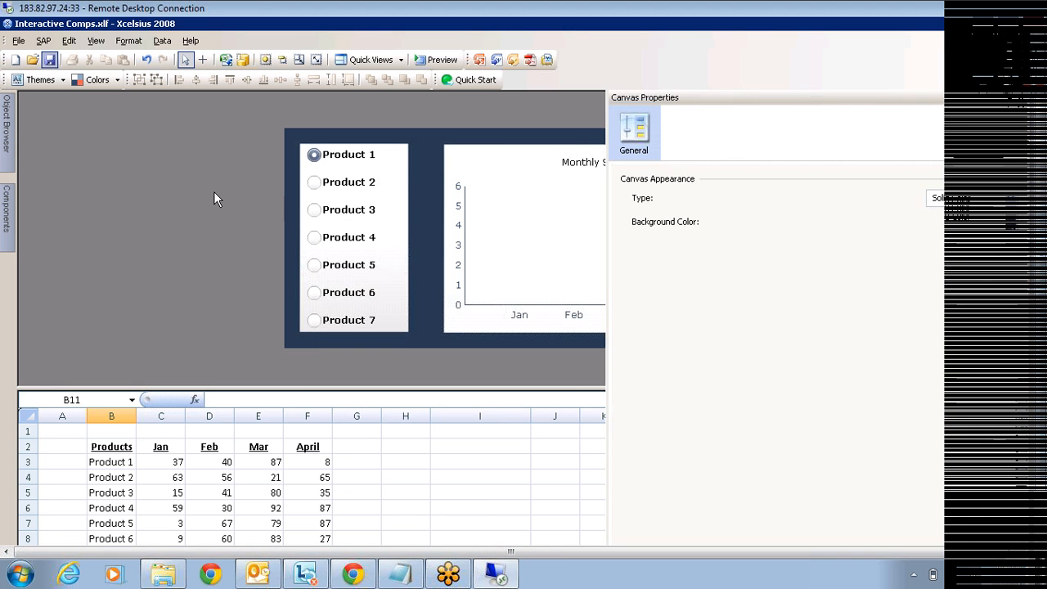
pyautogui.click(18, 41)
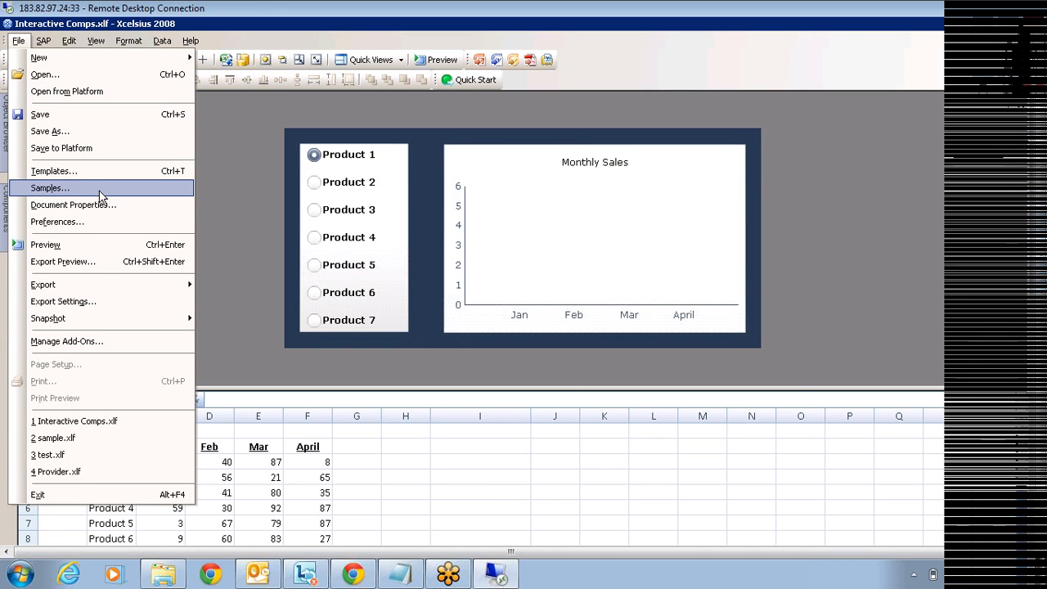
pyautogui.click(67, 190)
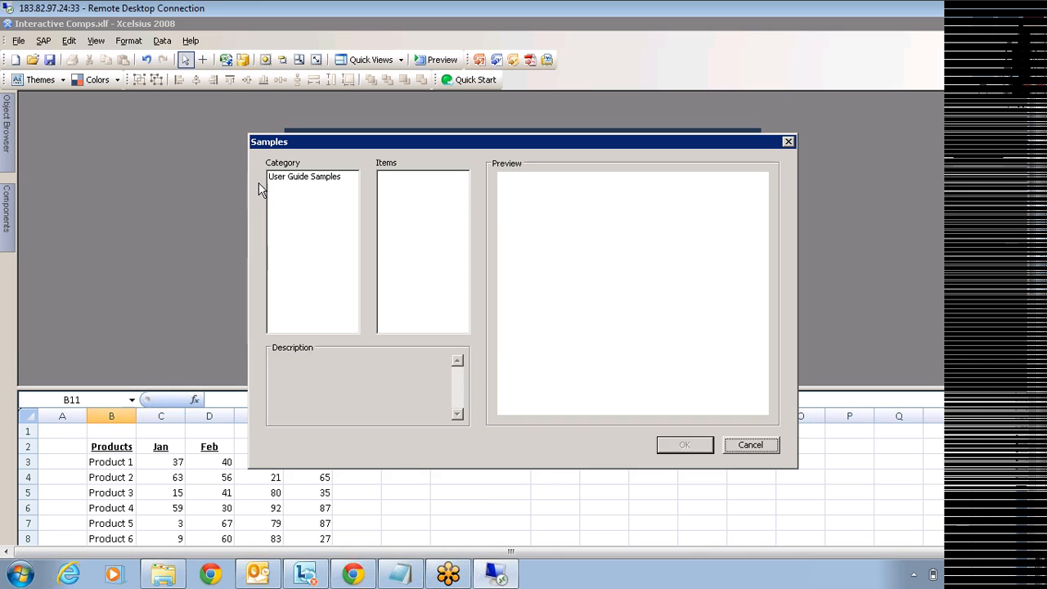
pyautogui.click(308, 178)
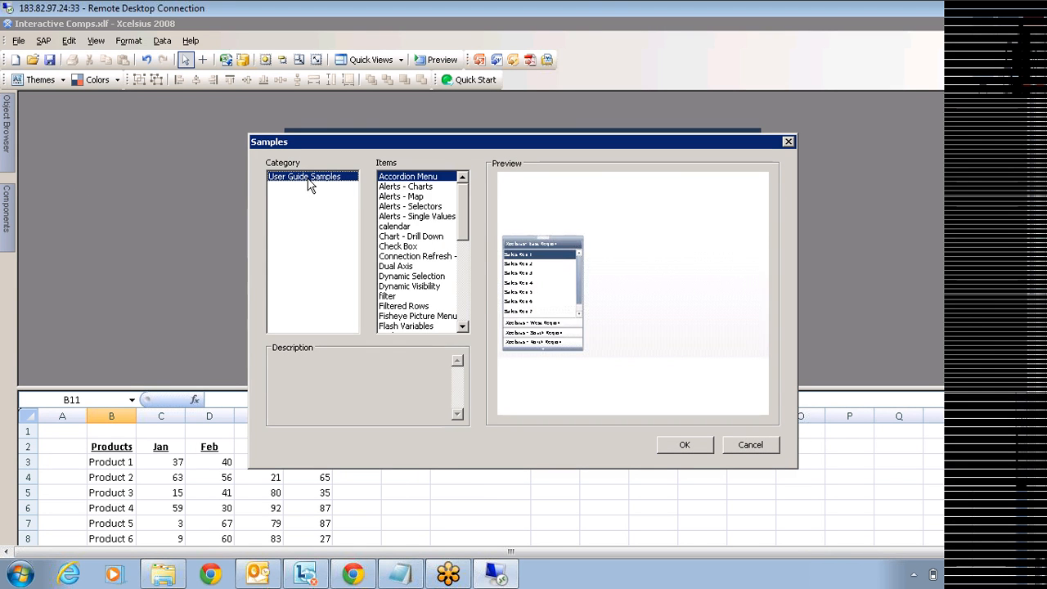
pyautogui.moveTo(463, 202)
pyautogui.mouseDown()
pyautogui.moveTo(462, 307)
pyautogui.moveTo(470, 201)
pyautogui.mouseUp()
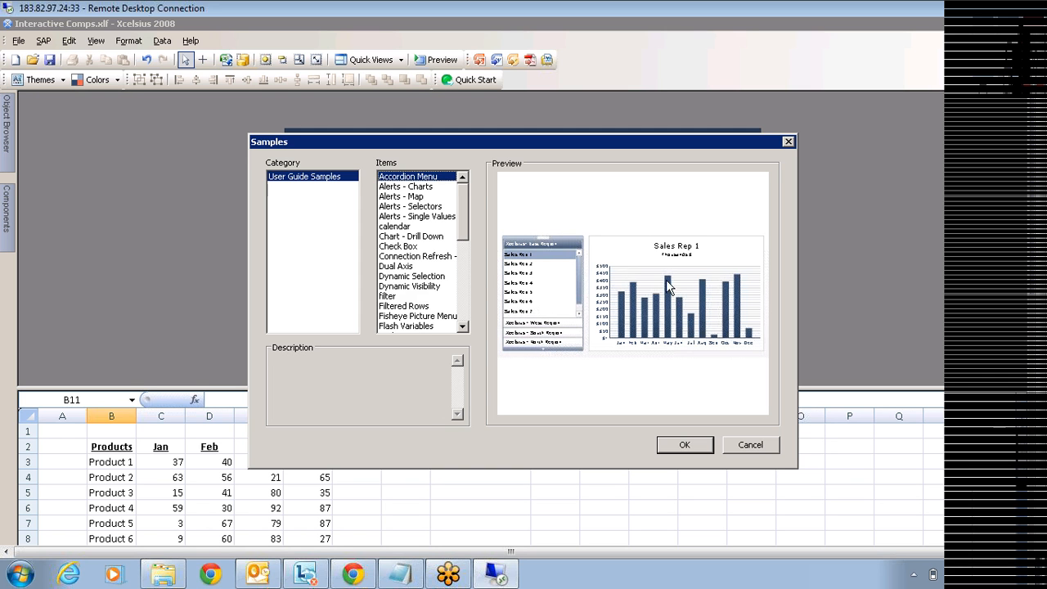
pyautogui.click(403, 189)
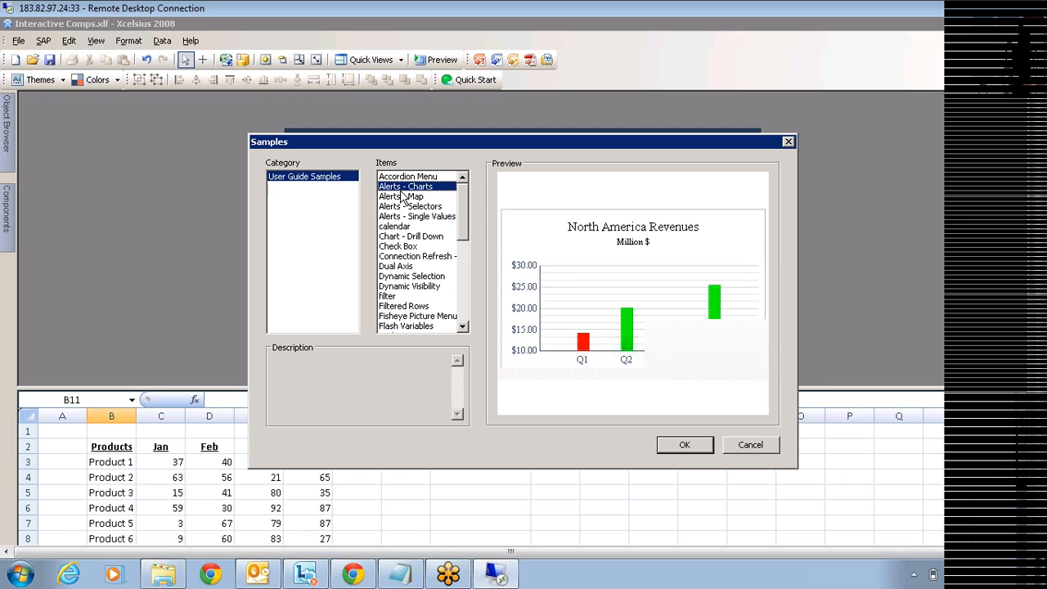
pyautogui.moveTo(584, 350)
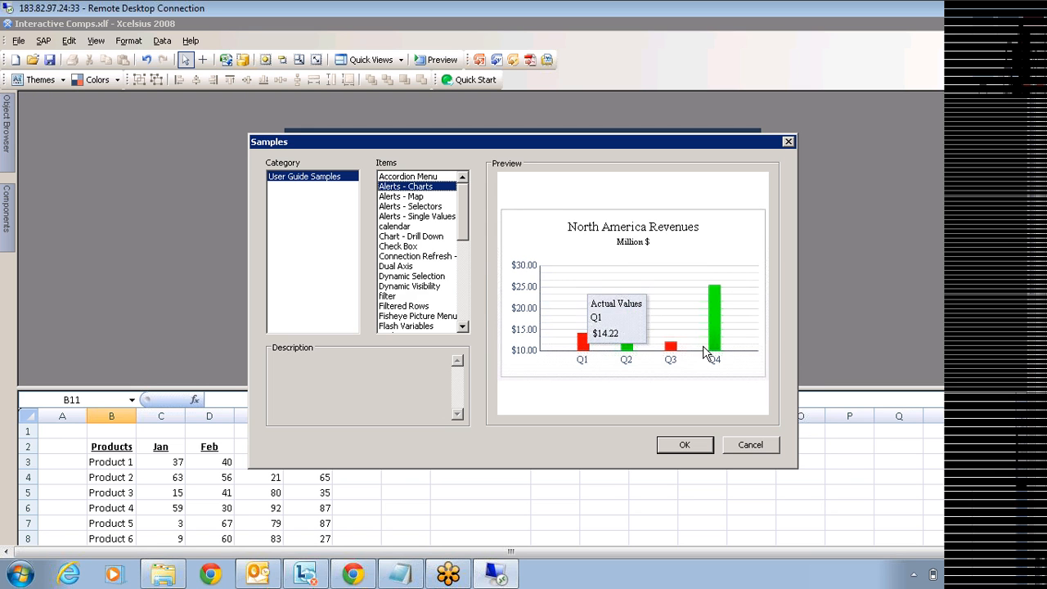
pyautogui.moveTo(630, 332)
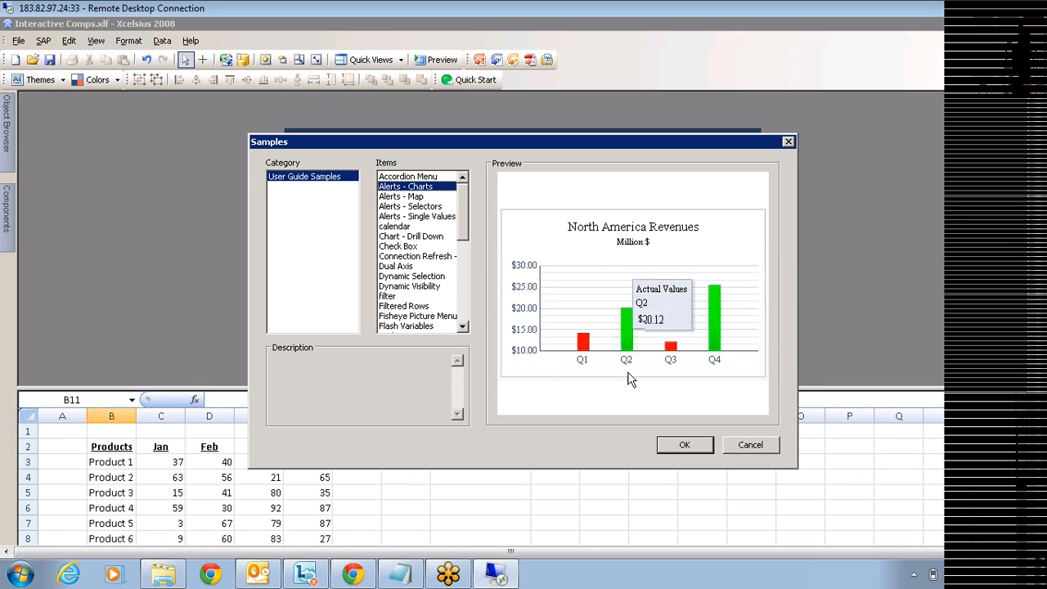
# Preview the Alerts - Map, Alerts - Selectors, calendar, Chart - Drill Down, Check Box, Connection Refresh and Dual Axis samples in turn
pyautogui.click(411, 199)
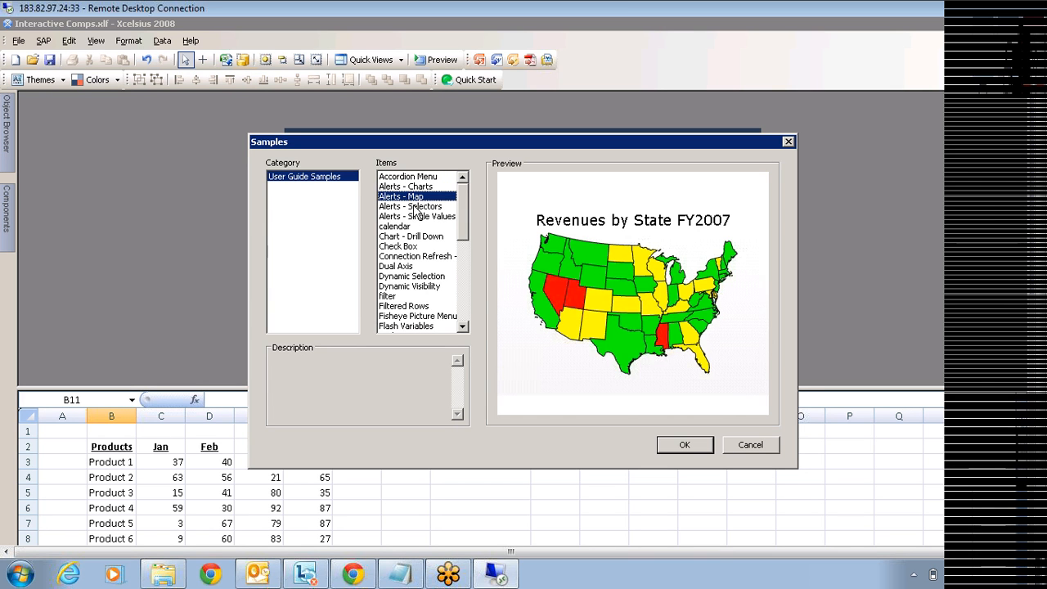
pyautogui.click(415, 207)
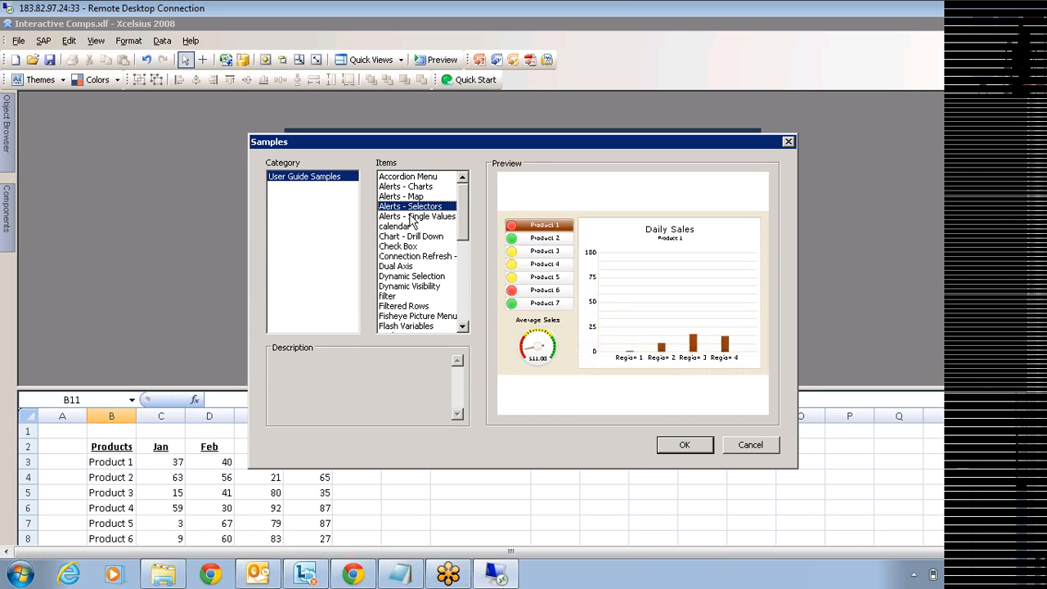
pyautogui.click(397, 229)
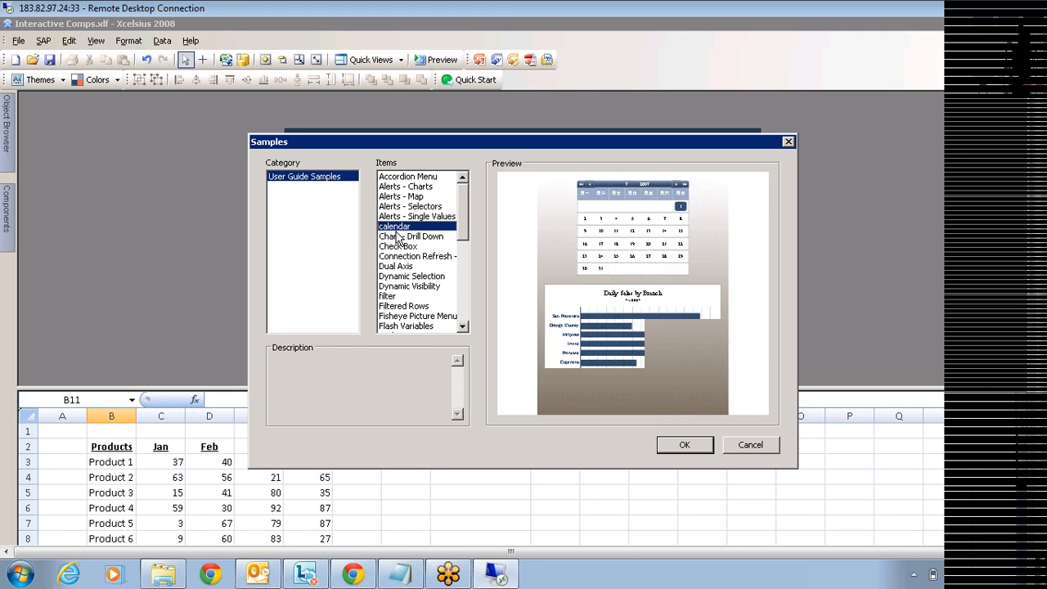
pyautogui.click(401, 237)
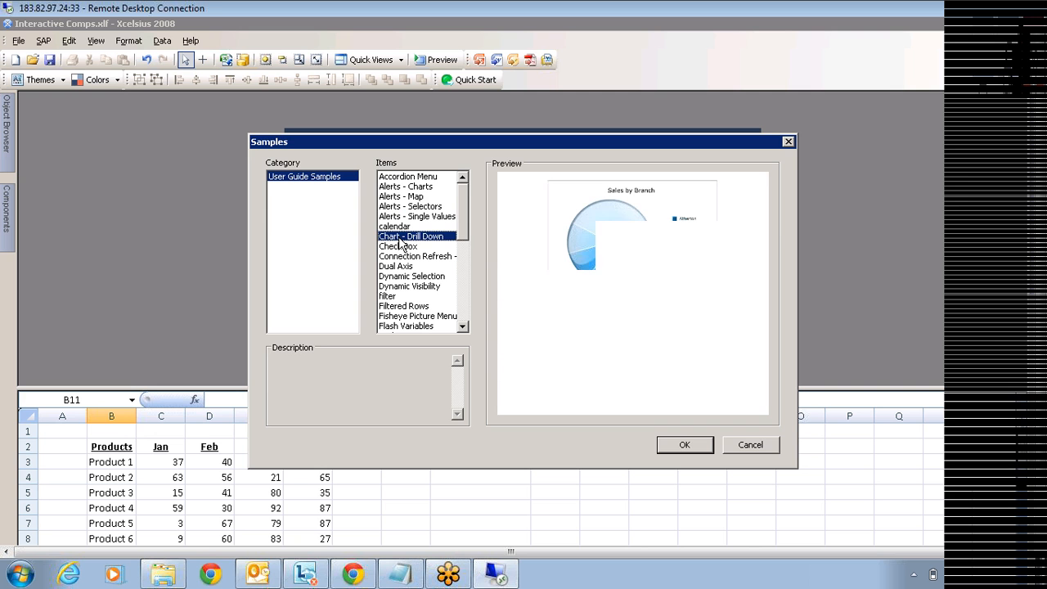
pyautogui.click(400, 247)
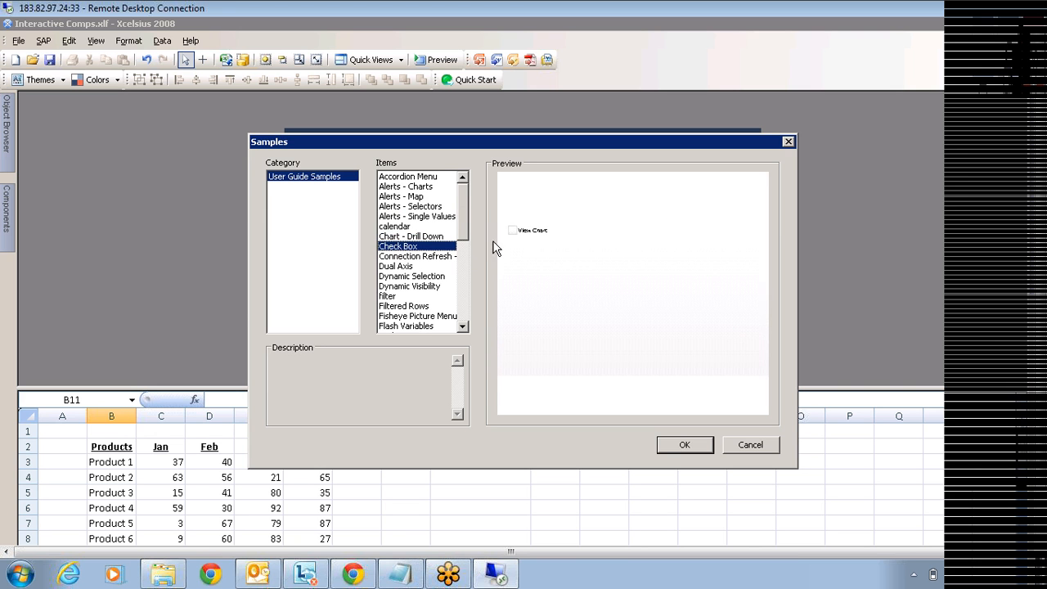
pyautogui.click(421, 257)
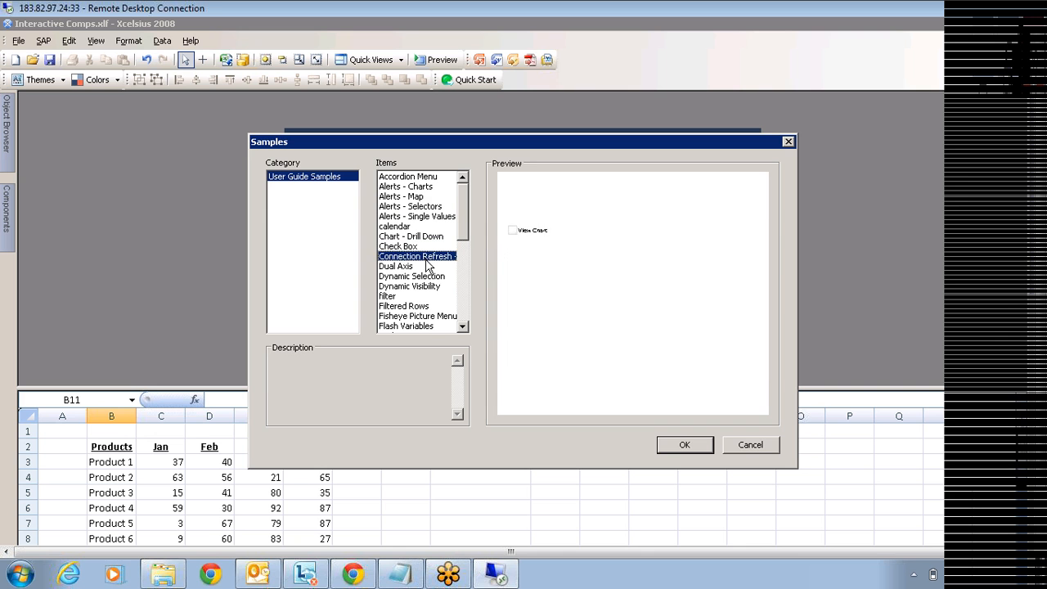
pyautogui.click(416, 268)
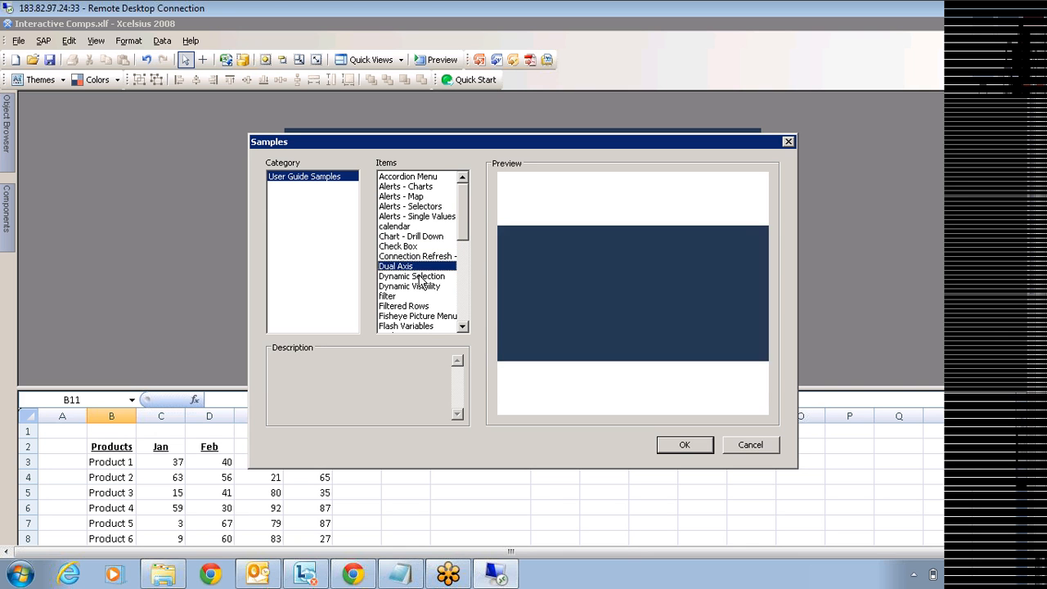
# Preview the Dynamic Selection, Dynamic Visibility, filter, Filtered Rows, Fisheye Picture Menu and Flash Variables samples in turn
pyautogui.click(418, 276)
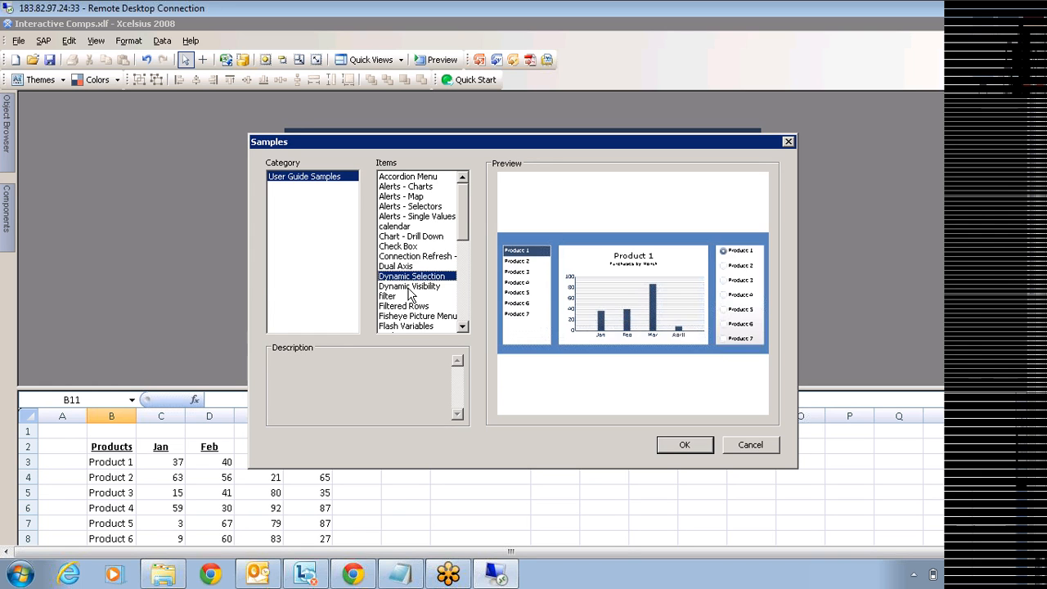
pyautogui.click(410, 288)
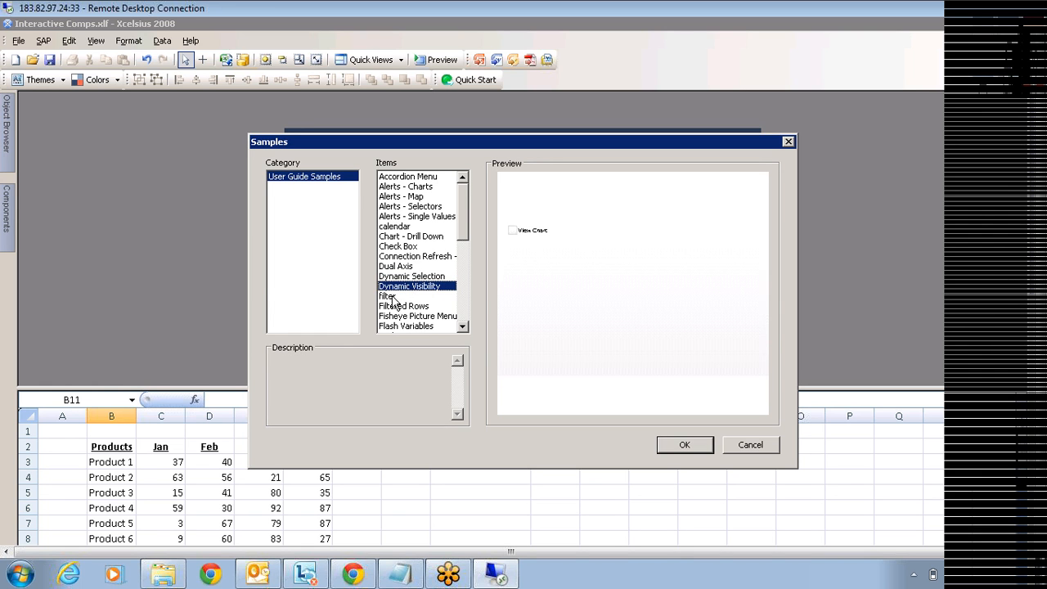
pyautogui.click(393, 297)
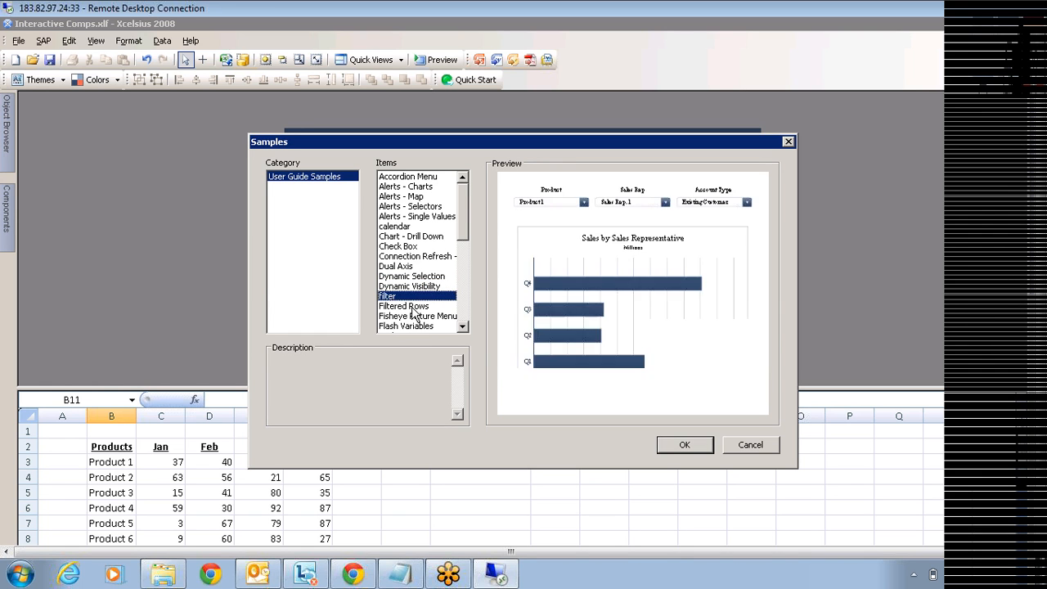
pyautogui.click(413, 306)
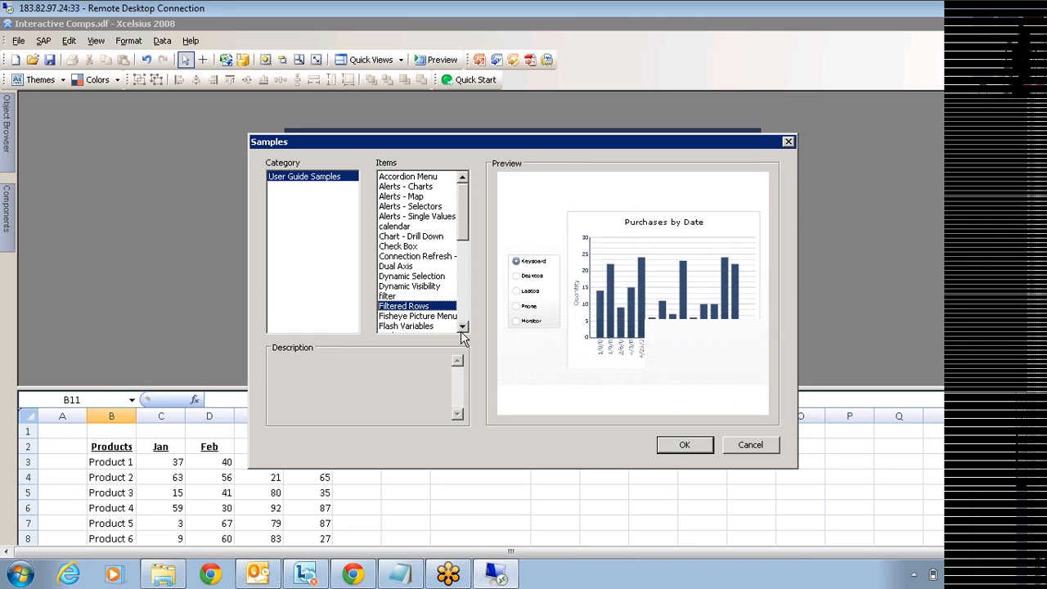
pyautogui.click(462, 327)
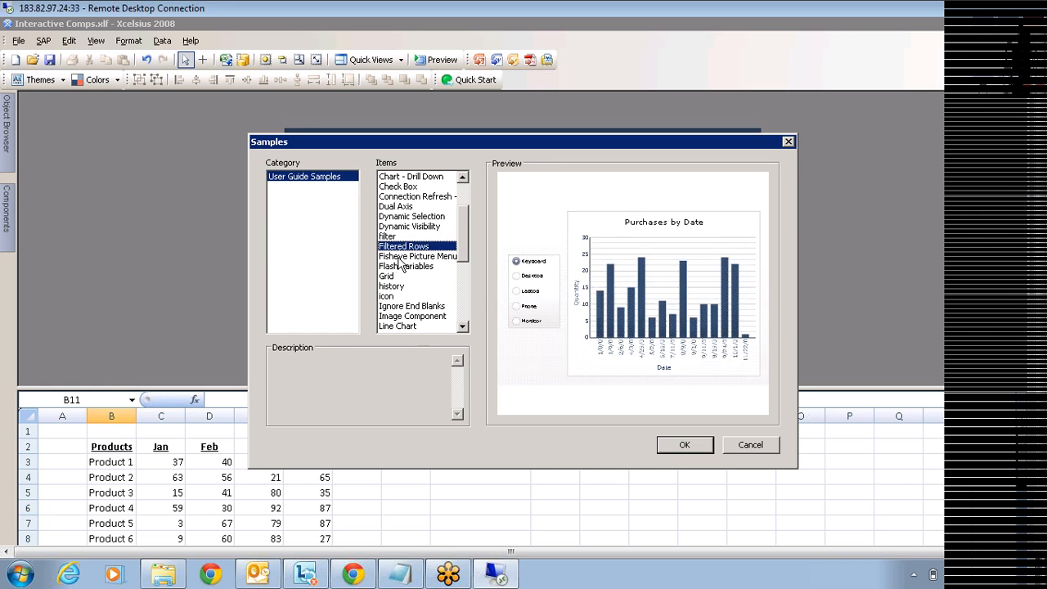
pyautogui.click(397, 259)
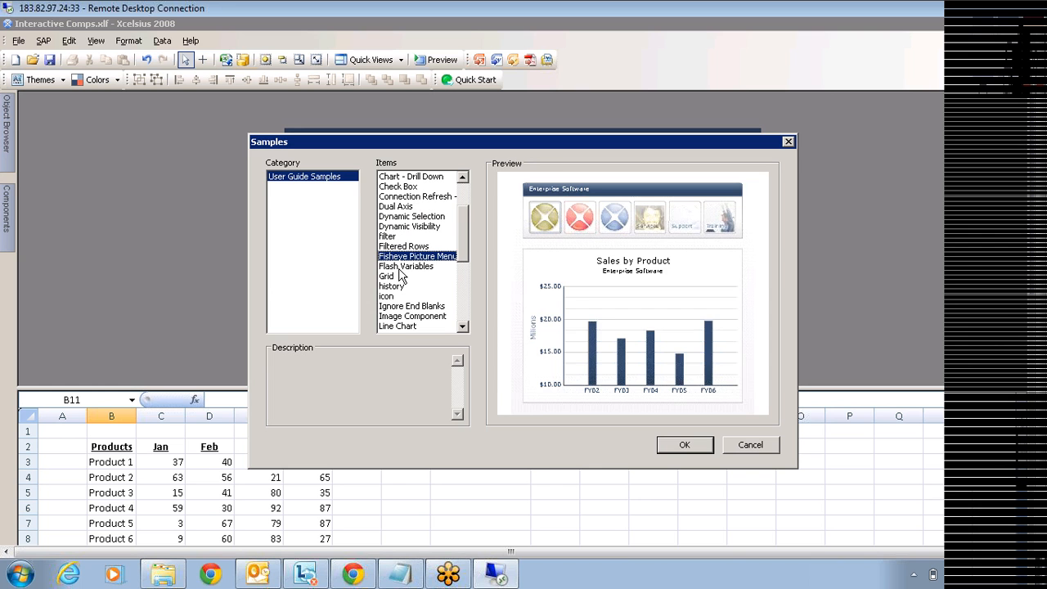
pyautogui.click(399, 268)
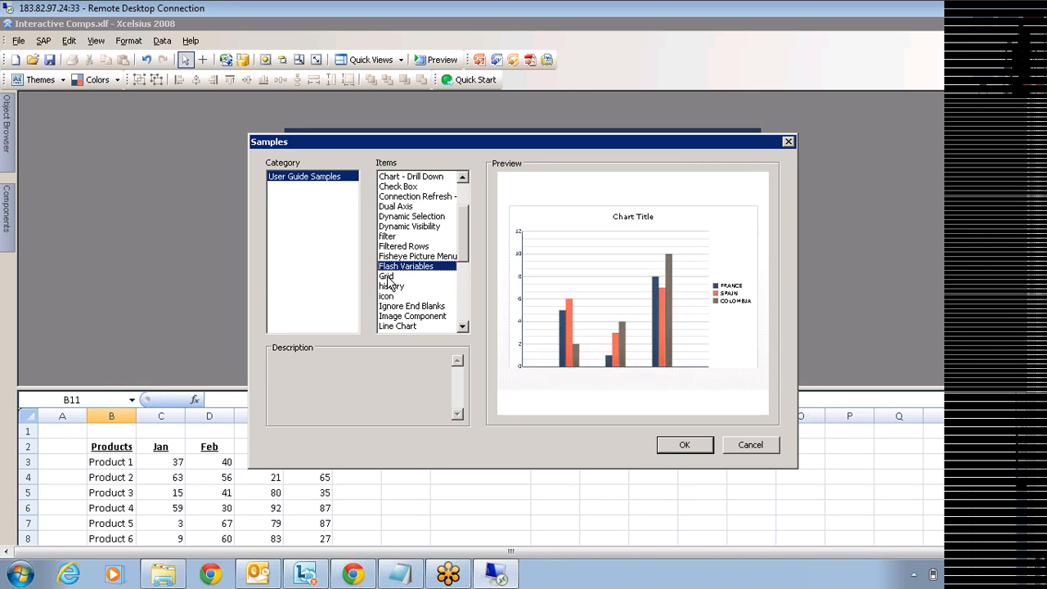
# Preview the Grid, history, List Builder and Map samples, and check the value for Nevada on the map
pyautogui.click(387, 276)
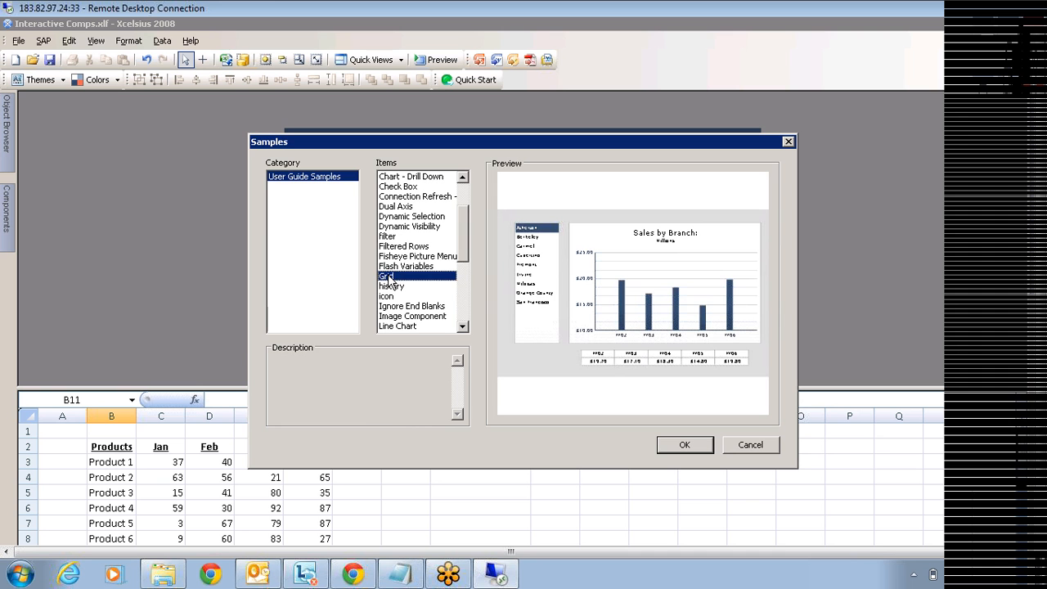
pyautogui.click(393, 288)
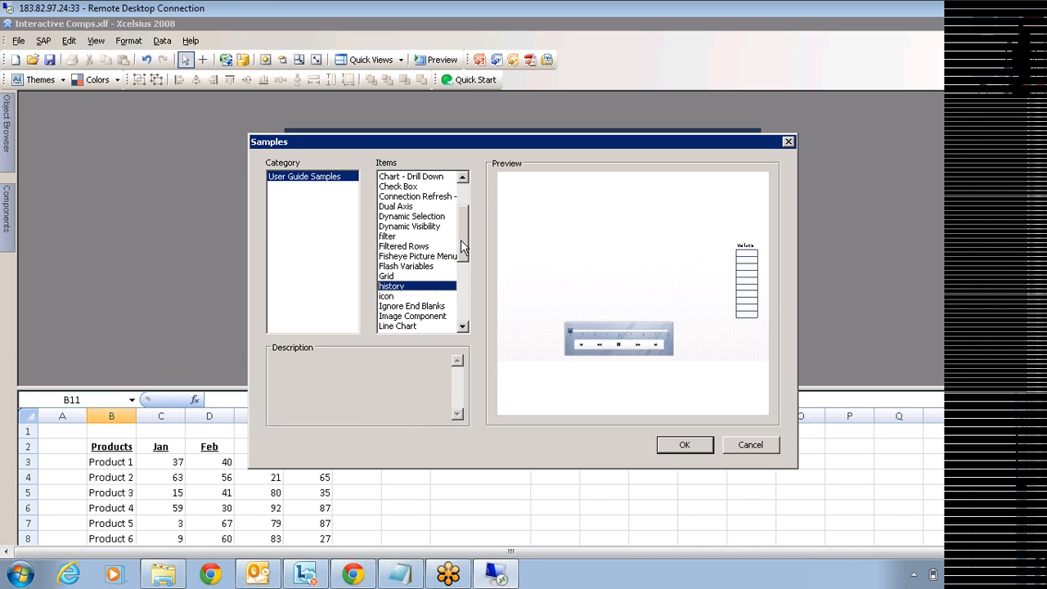
pyautogui.scroll(-1, 468, 266)
pyautogui.scroll(-4, 413, 254)
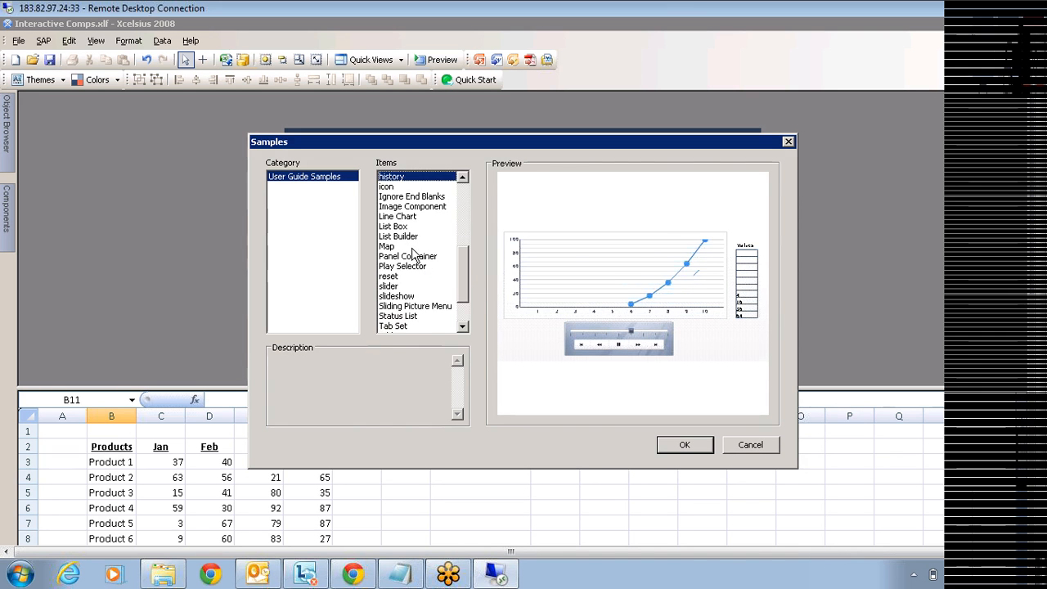
pyautogui.click(400, 217)
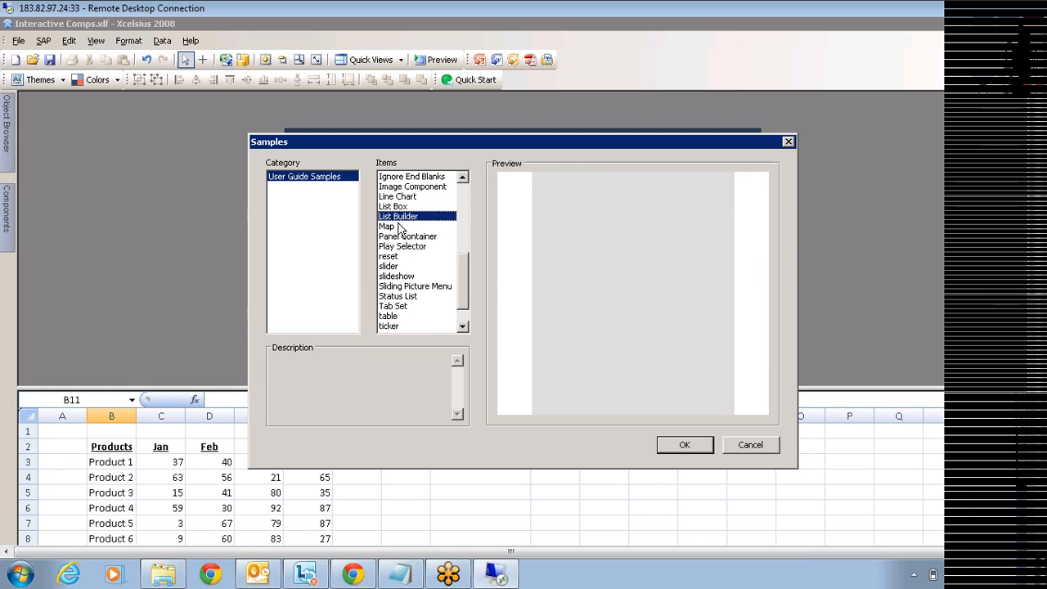
pyautogui.click(401, 226)
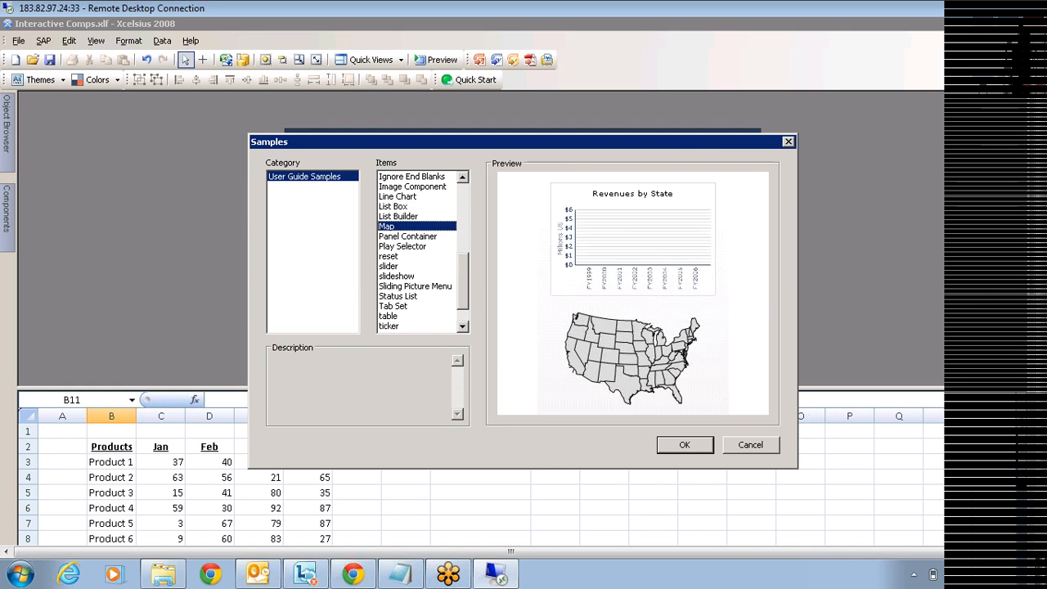
pyautogui.moveTo(588, 354)
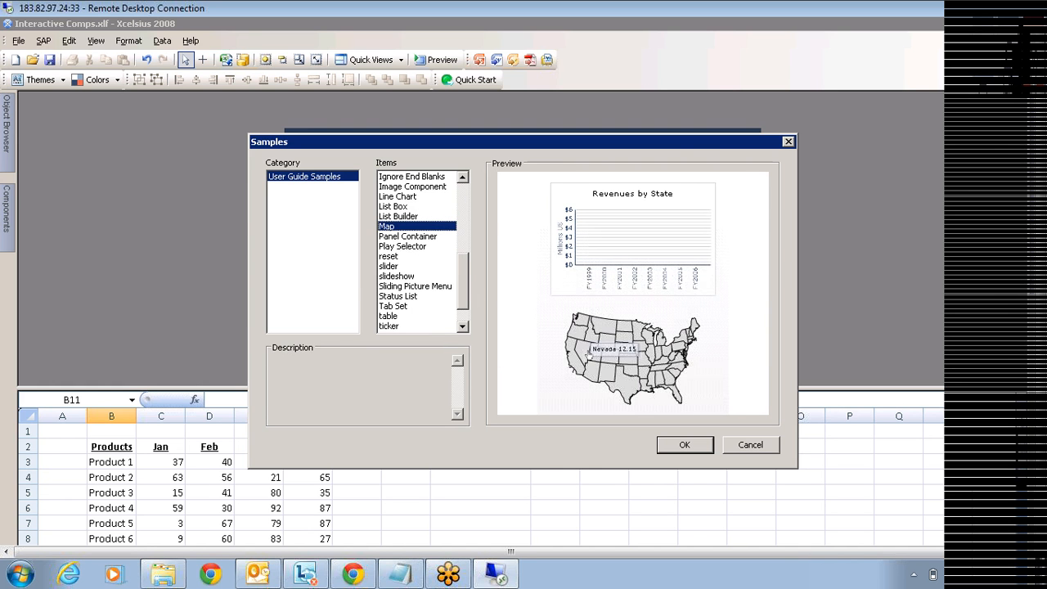
# Find the calendar item in the User Guide Samples and open it as a new model
pyautogui.scroll(4, 462, 235)
pyautogui.scroll(1, 462, 230)
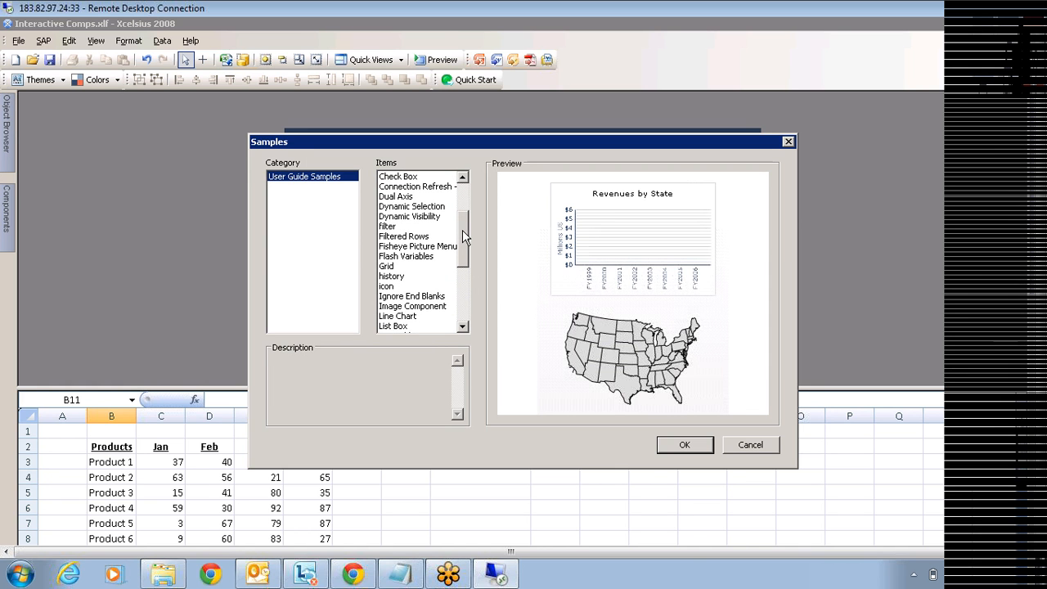
pyautogui.scroll(1, 464, 225)
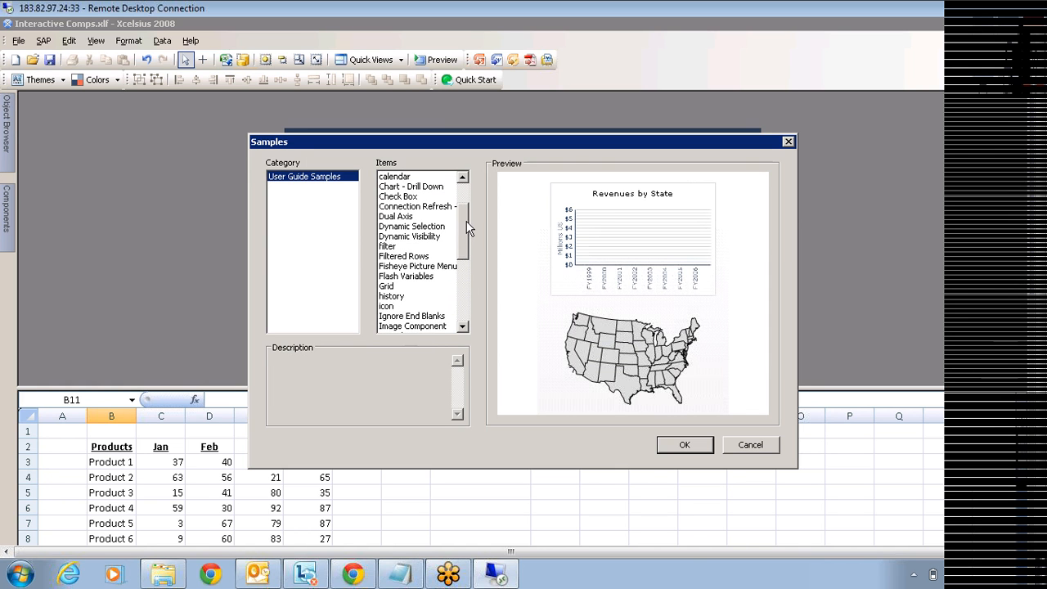
pyautogui.scroll(1, 469, 217)
pyautogui.scroll(1, 471, 217)
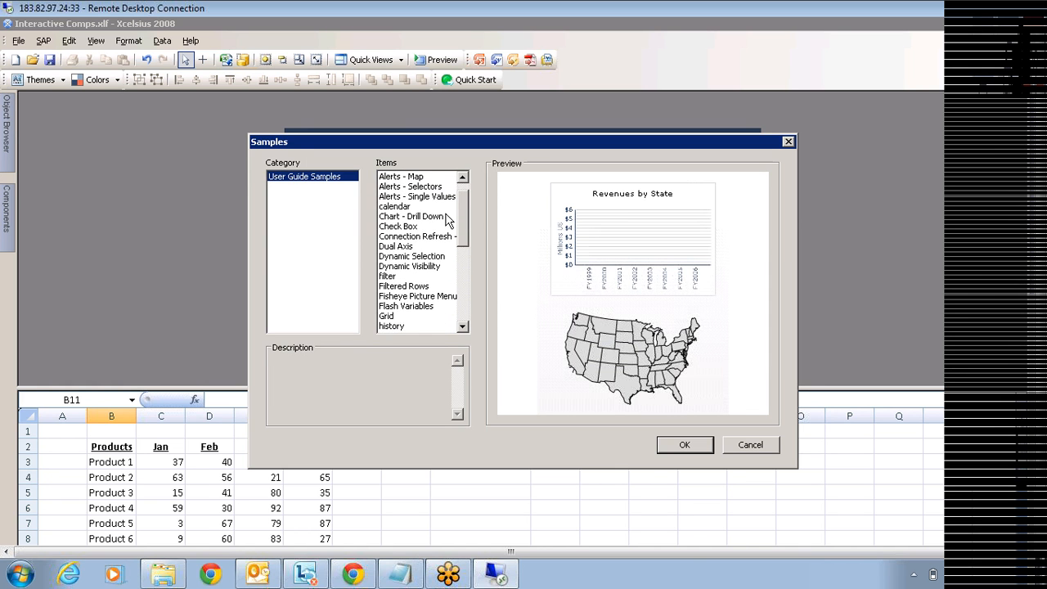
pyautogui.click(398, 208)
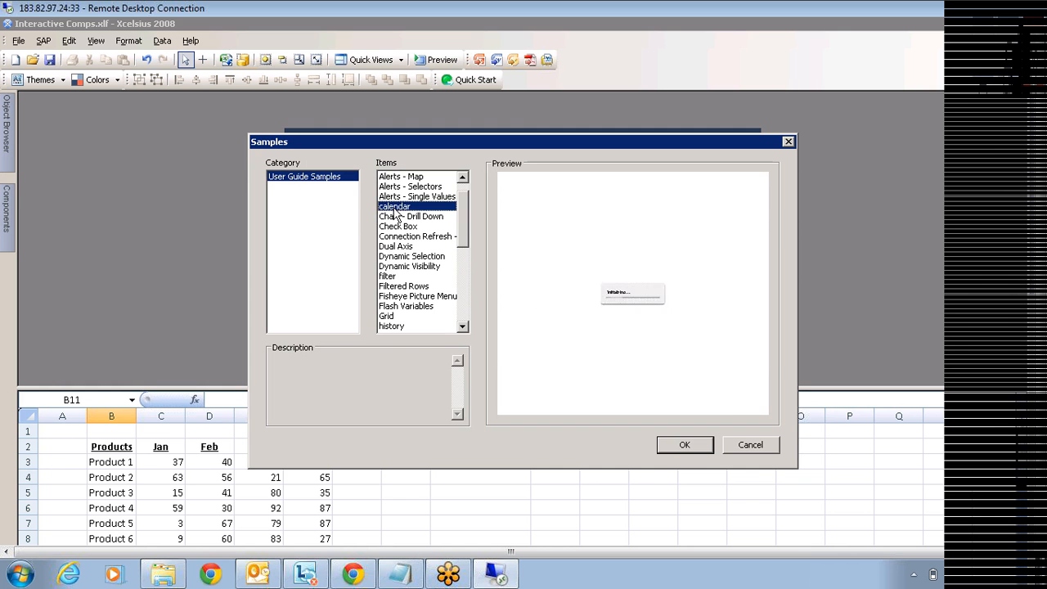
pyautogui.click(684, 446)
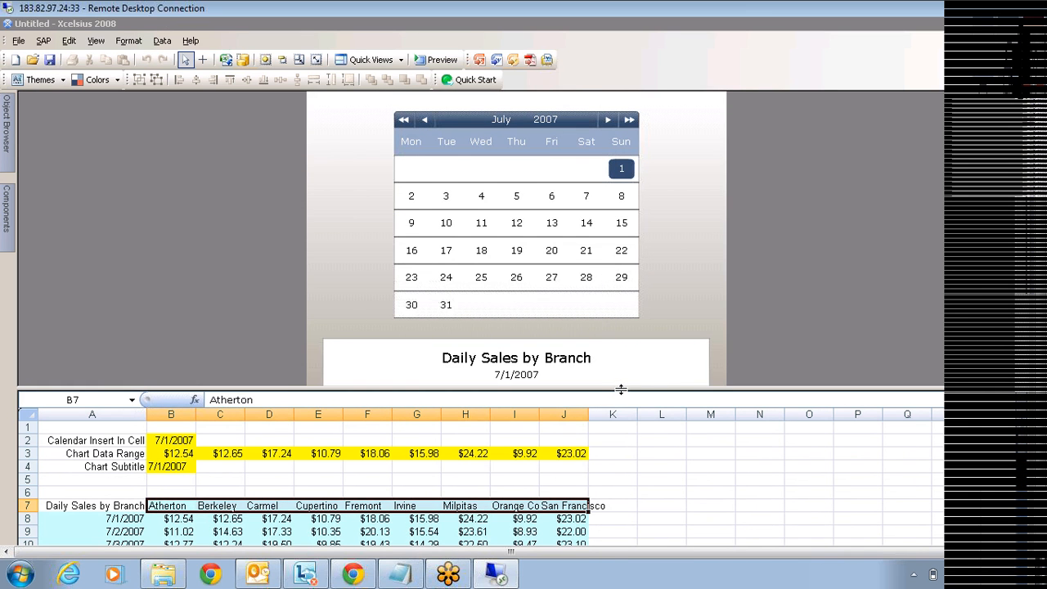
# Enlarge the spreadsheet area and examine the daily sales table and the lookup formula in the Chart Data Range row
pyautogui.moveTo(622, 385); pyautogui.dragTo(637, 242)
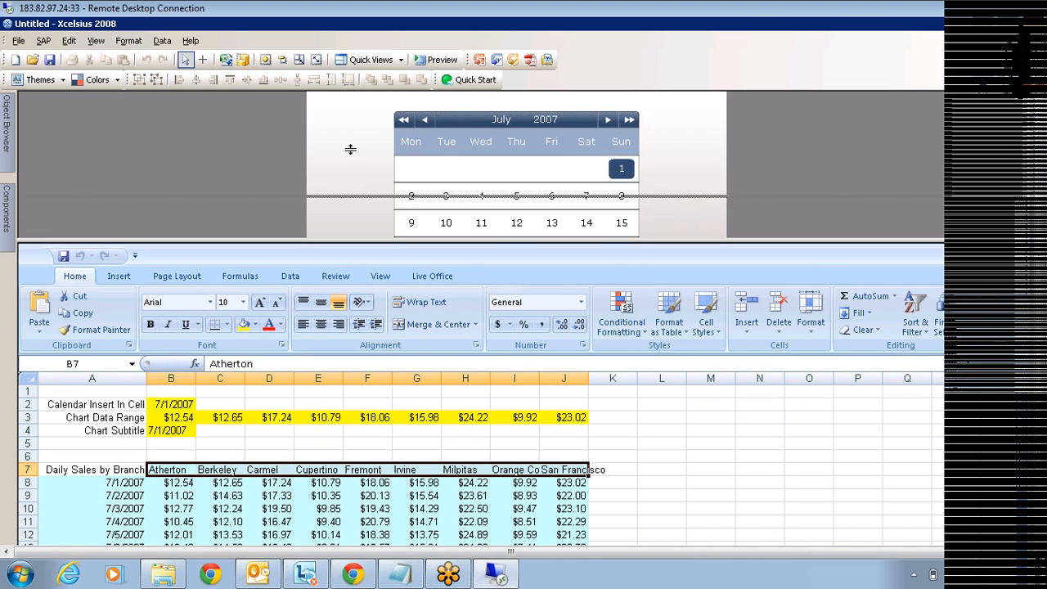
pyautogui.moveTo(355, 143); pyautogui.dragTo(356, 146)
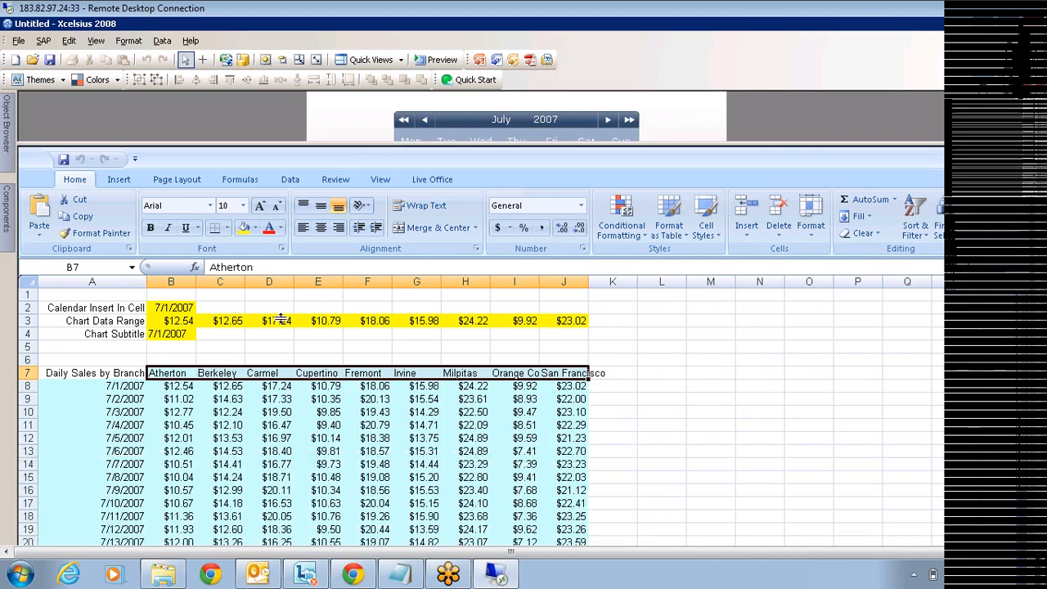
pyautogui.click(112, 395)
pyautogui.moveTo(113, 388); pyautogui.dragTo(564, 524)
pyautogui.click(465, 346)
pyautogui.moveTo(181, 321); pyautogui.dragTo(573, 322)
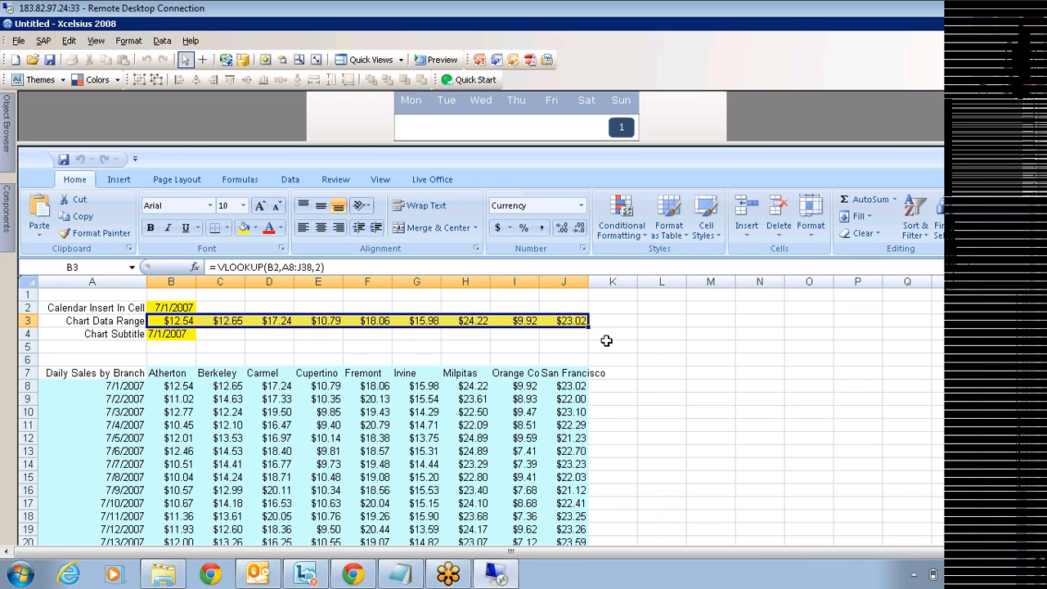
pyautogui.click(693, 356)
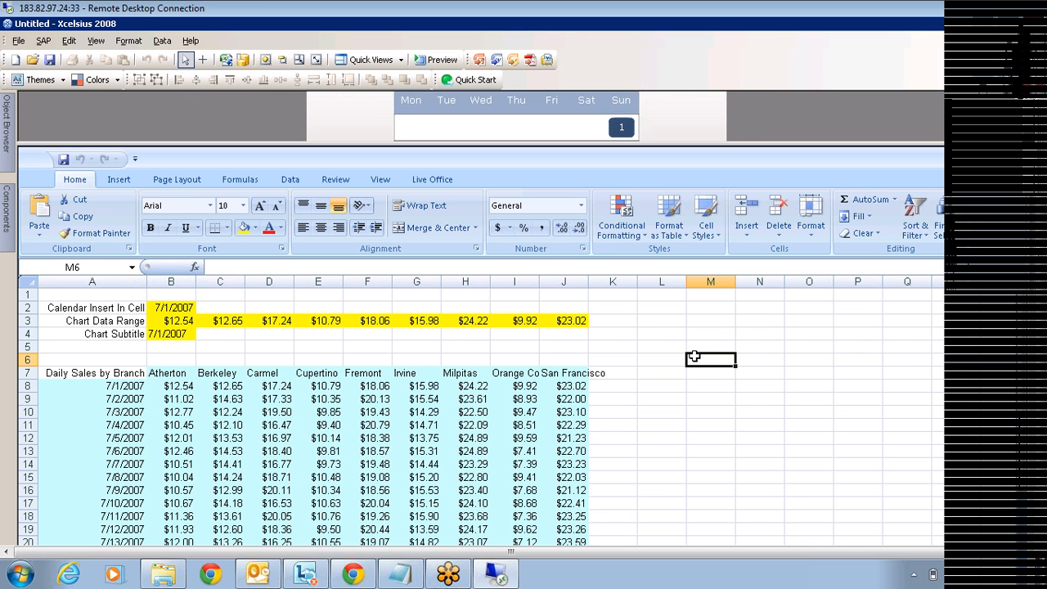
# Look back at the calendar on the canvas, and check the sheet's date column from the first to the last day of July 2007
pyautogui.moveTo(737, 144); pyautogui.dragTo(721, 373)
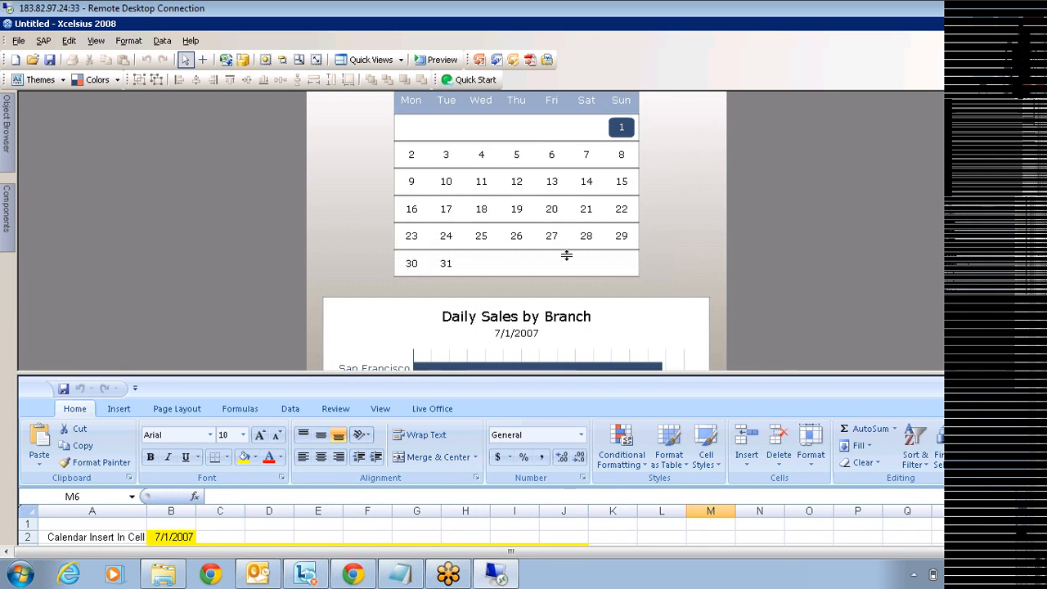
pyautogui.moveTo(549, 140); pyautogui.dragTo(549, 142)
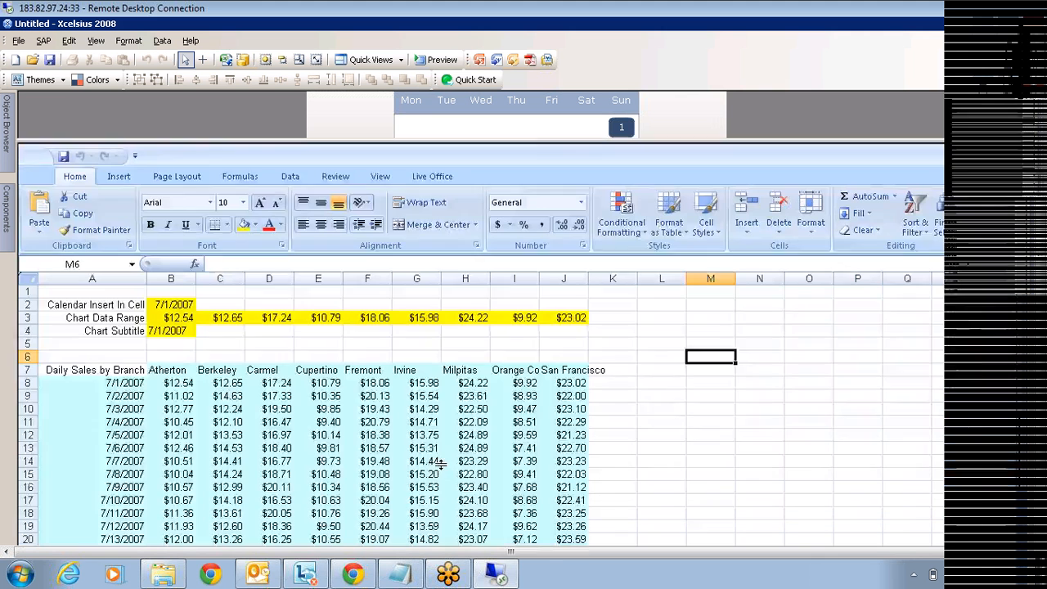
pyautogui.click(125, 384)
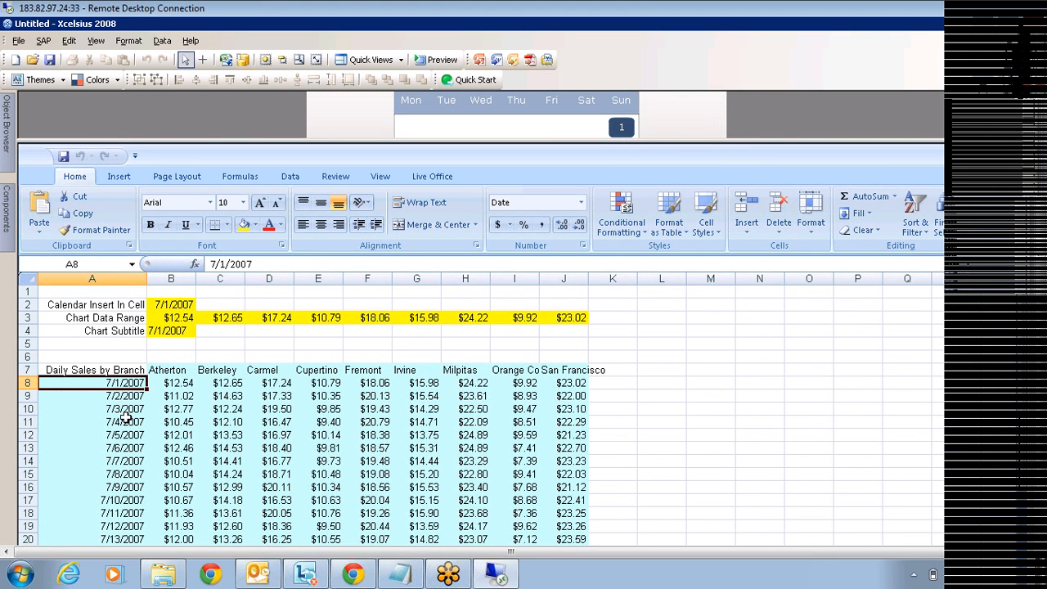
pyautogui.scroll(-2, 125, 417)
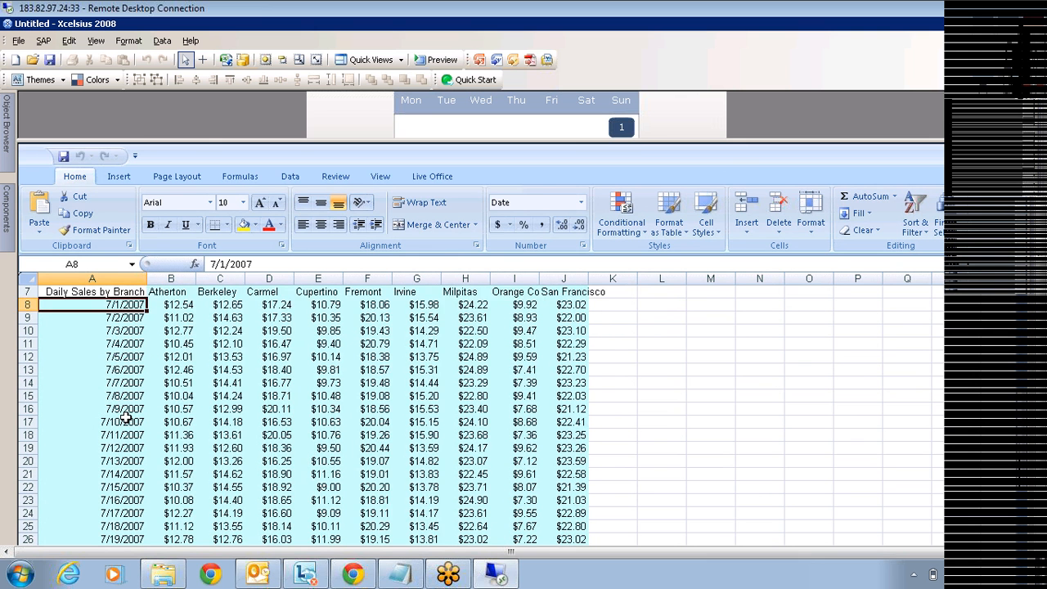
pyautogui.scroll(-2, 125, 418)
pyautogui.scroll(-5, 122, 417)
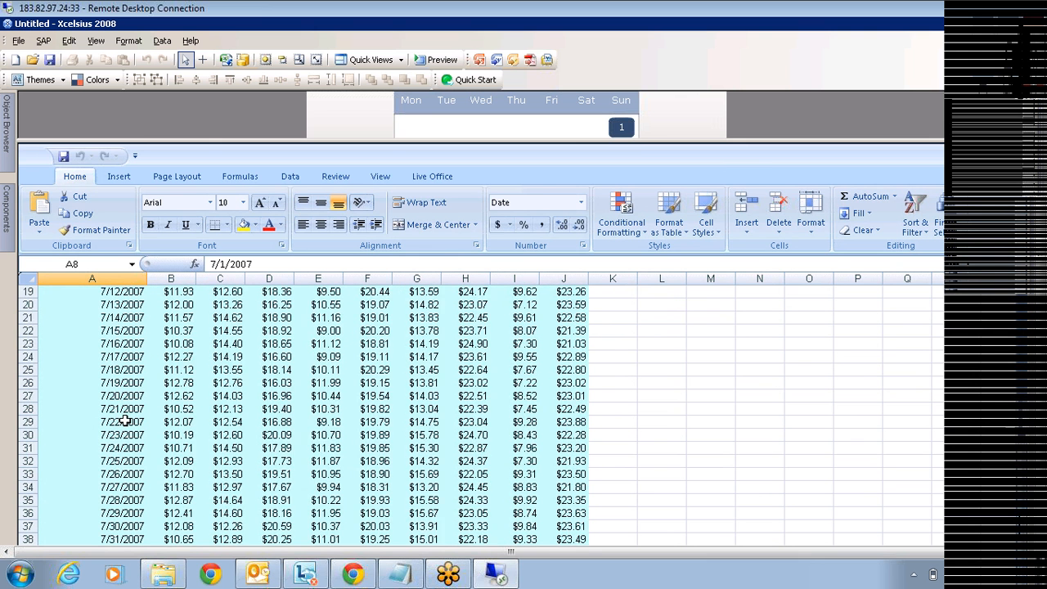
pyautogui.click(117, 422)
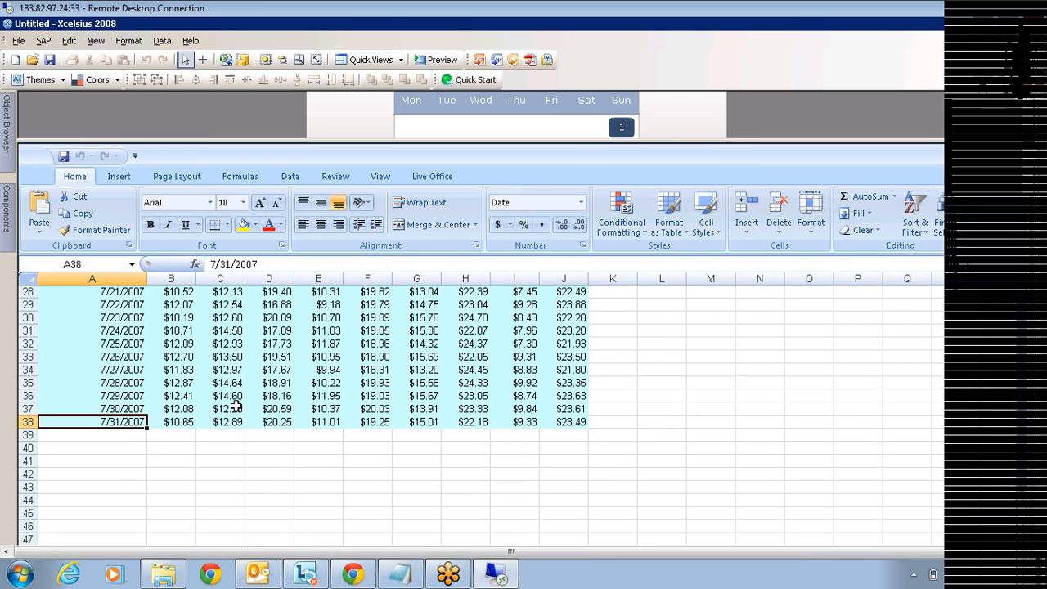
pyautogui.scroll(1, 349, 360)
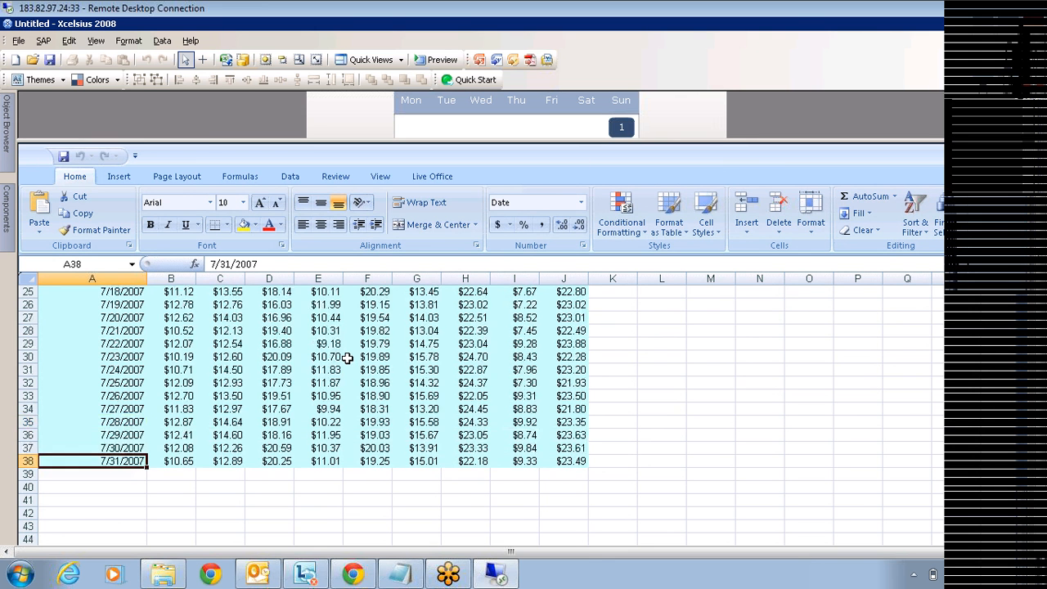
pyautogui.scroll(8, 348, 358)
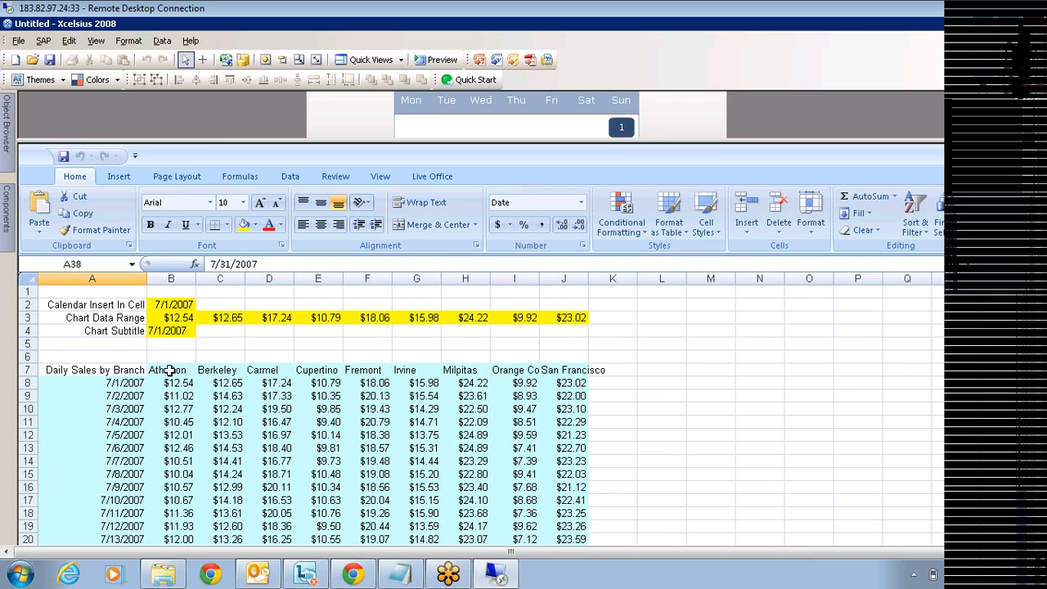
# Go through the branch headings in row 7 one by one, from Atherton to San Francisco
pyautogui.click(170, 370)
pyautogui.click(219, 370)
pyautogui.click(265, 369)
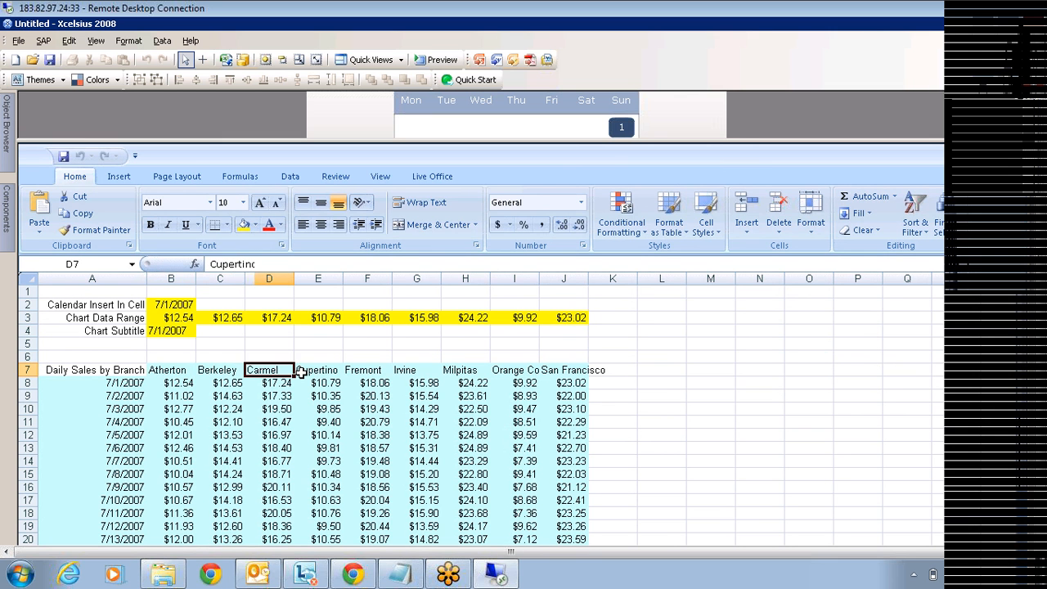
pyautogui.click(319, 370)
pyautogui.click(378, 369)
pyautogui.click(415, 372)
pyautogui.click(465, 370)
pyautogui.click(515, 371)
pyautogui.click(572, 372)
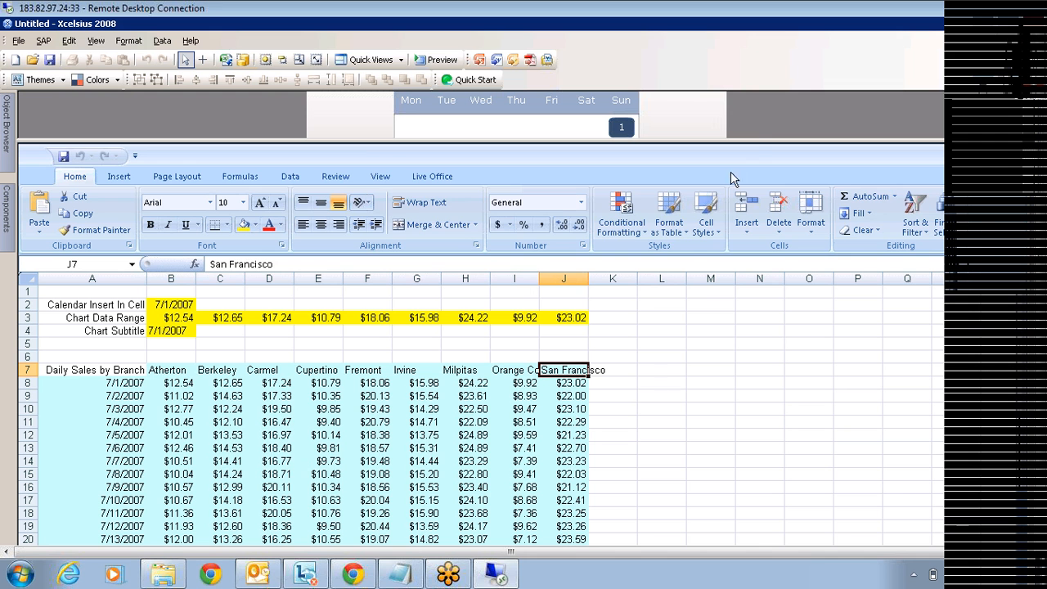
# Enlarge the canvas area and examine the Daily Sales by Branch chart below the calendar
pyautogui.moveTo(754, 140); pyautogui.dragTo(722, 332)
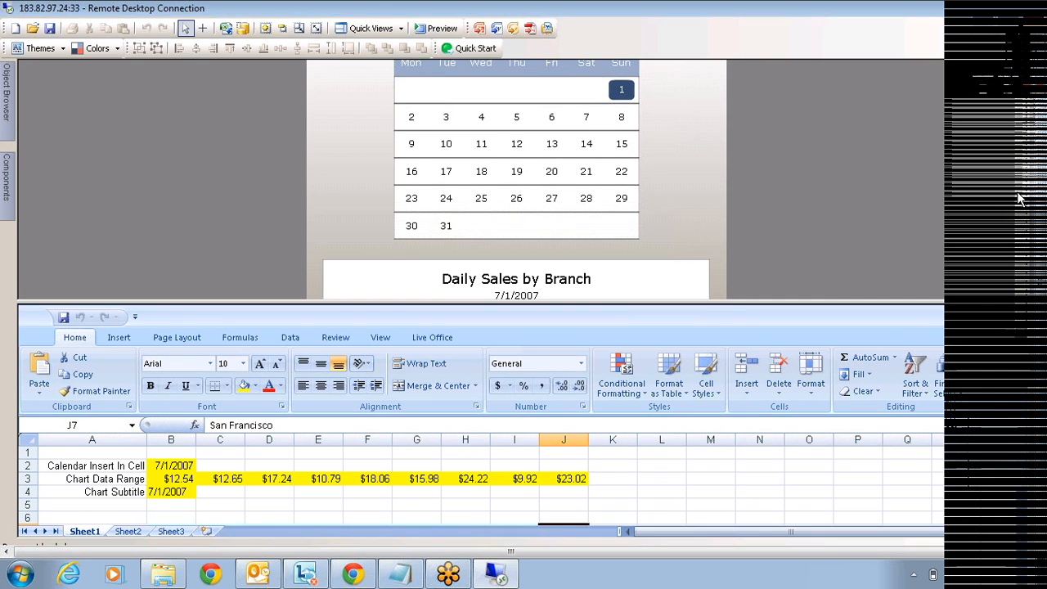
pyautogui.scroll(-3, 497, 238)
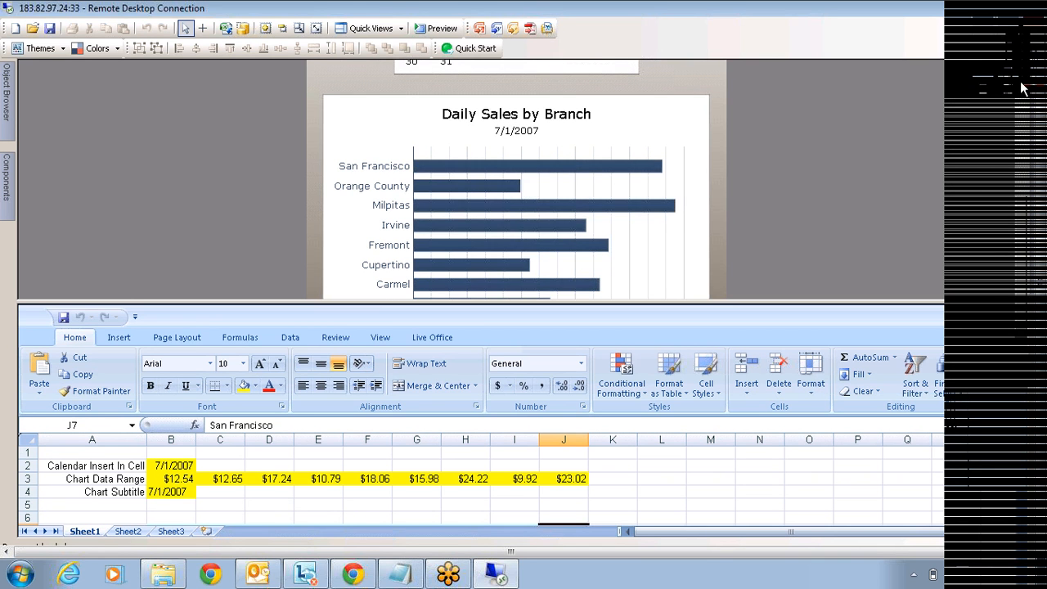
pyautogui.moveTo(1021, 83); pyautogui.dragTo(1021, 69)
# Review the calendar component's general properties, including the Data Insertion settings and the available insertion types
pyautogui.click(444, 139)
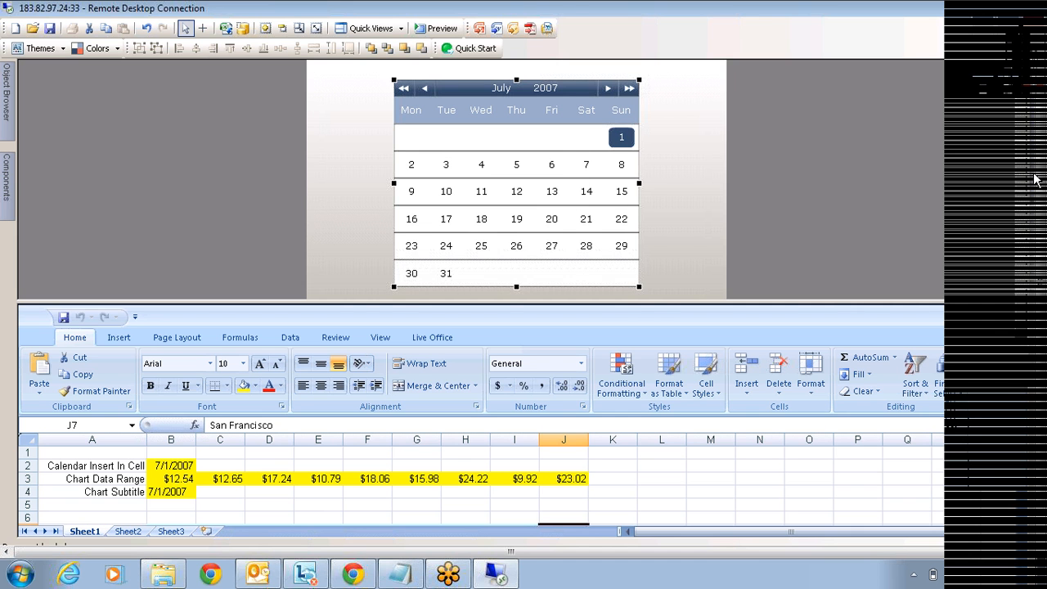
pyautogui.moveTo(1037, 180)
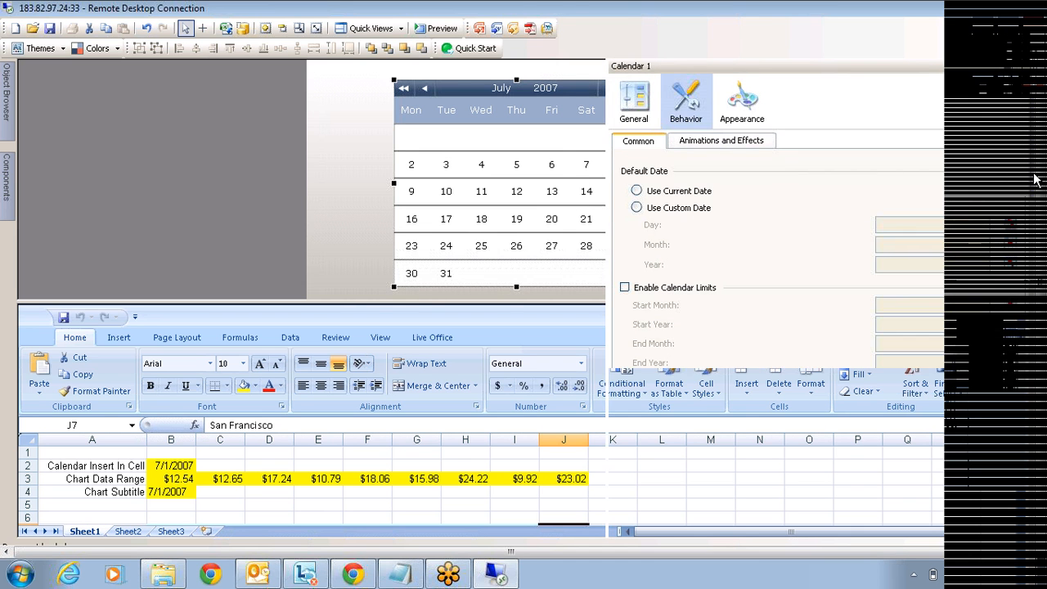
pyautogui.click(636, 100)
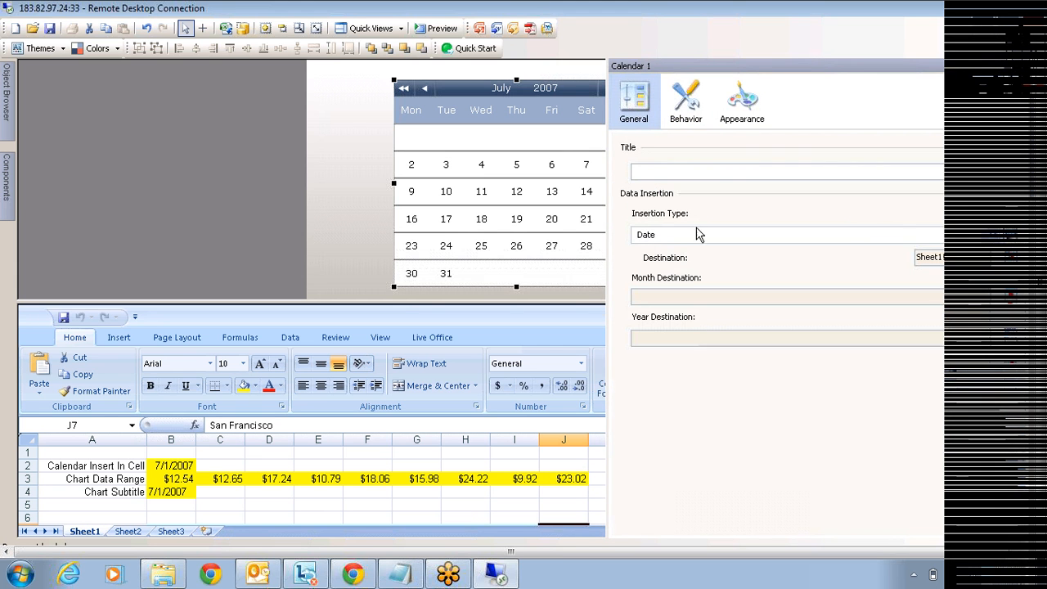
pyautogui.click(678, 237)
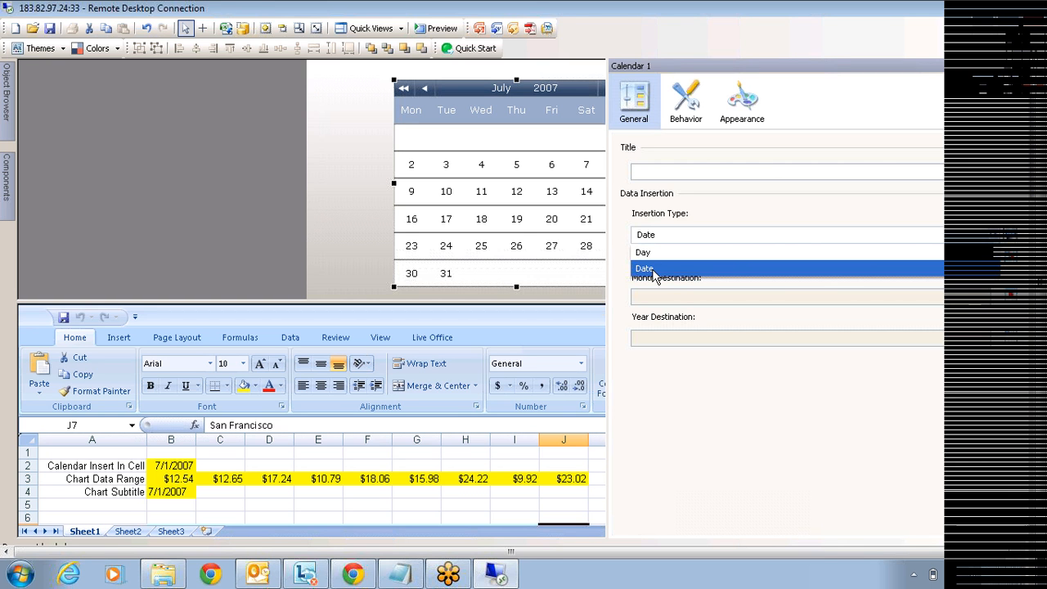
pyautogui.click(316, 178)
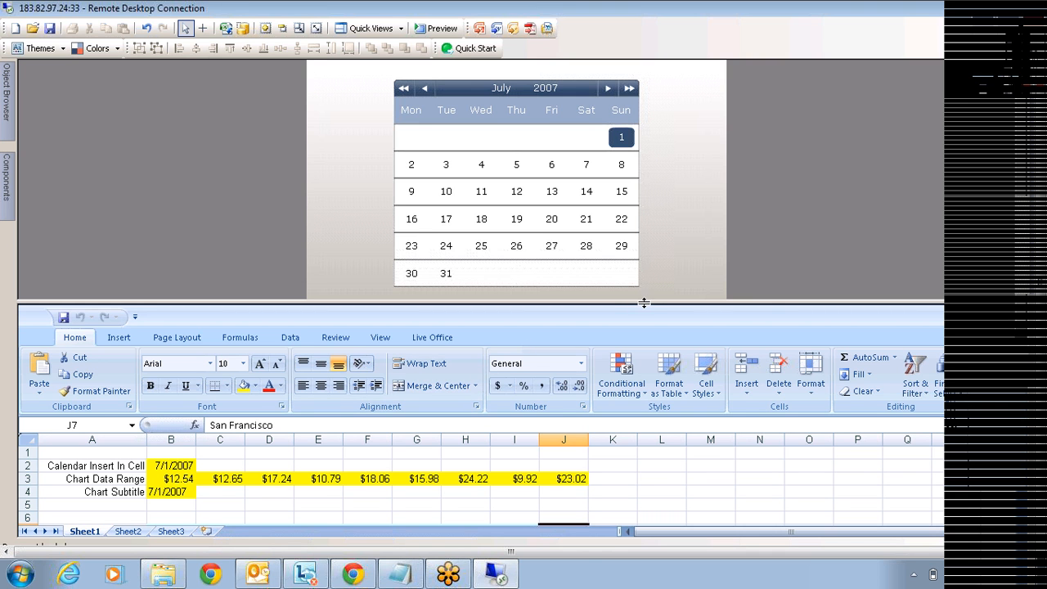
# Enlarge the spreadsheet area again and examine the sales values of all branches for 7/1/2007
pyautogui.moveTo(644, 303); pyautogui.dragTo(643, 142)
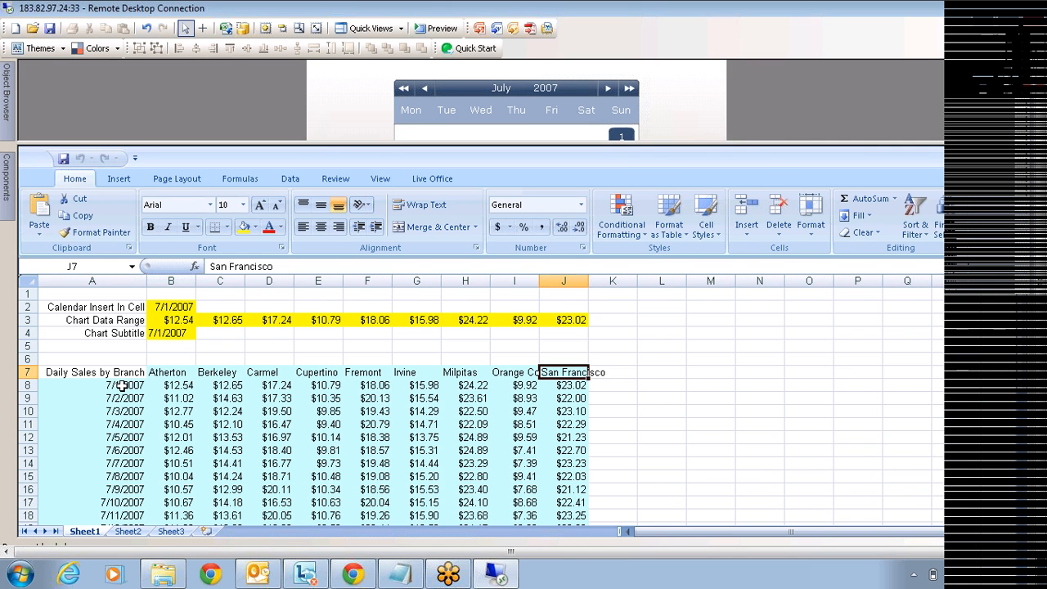
pyautogui.click(122, 386)
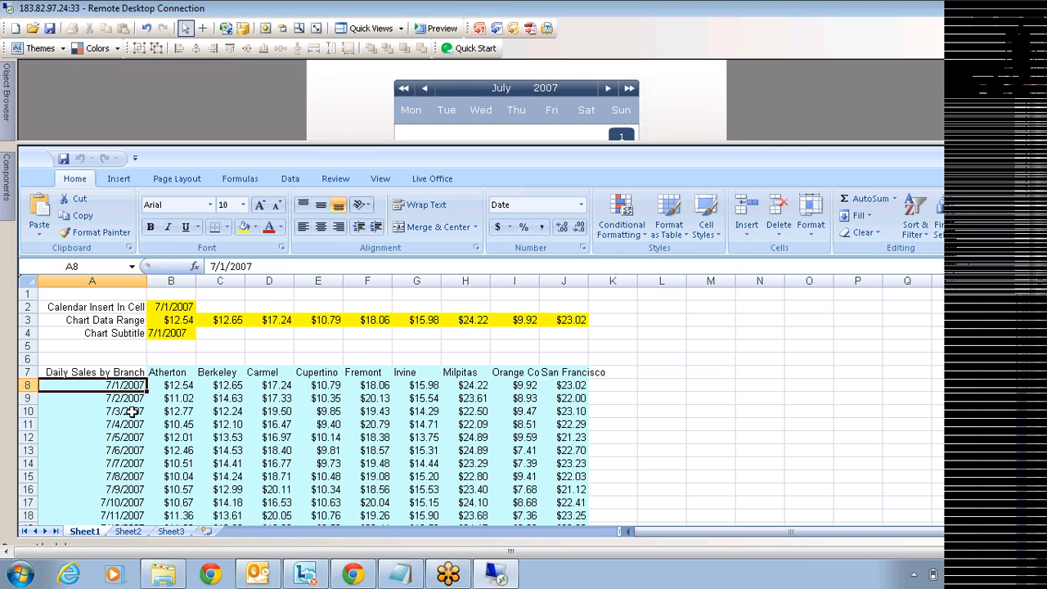
pyautogui.click(167, 386)
pyautogui.moveTo(197, 386); pyautogui.dragTo(568, 386)
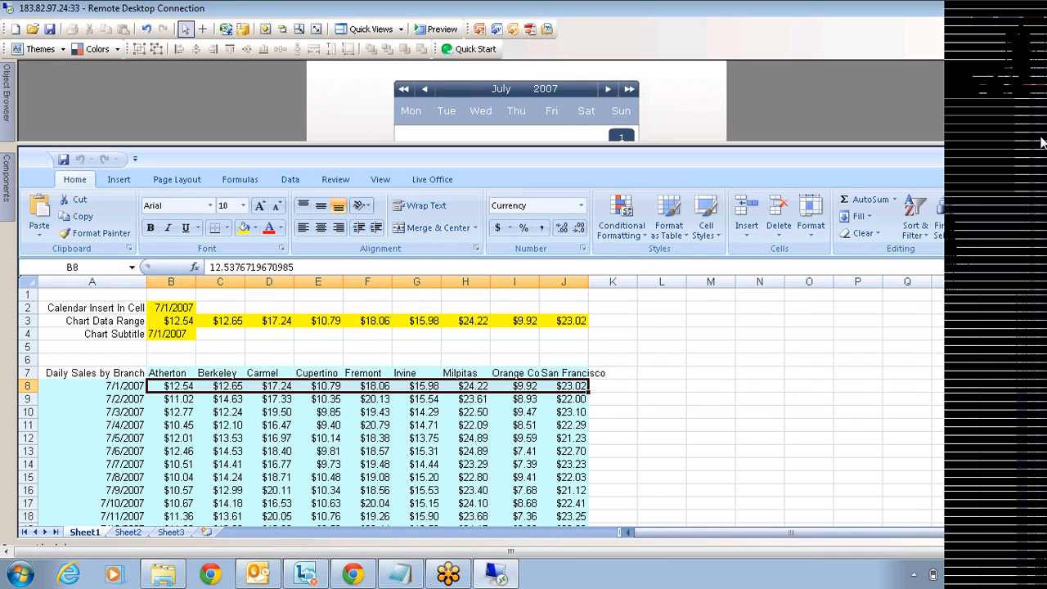
# Switch the workspace to the Spreadsheet Only quick view and look over the sales table
pyautogui.click(96, 40)
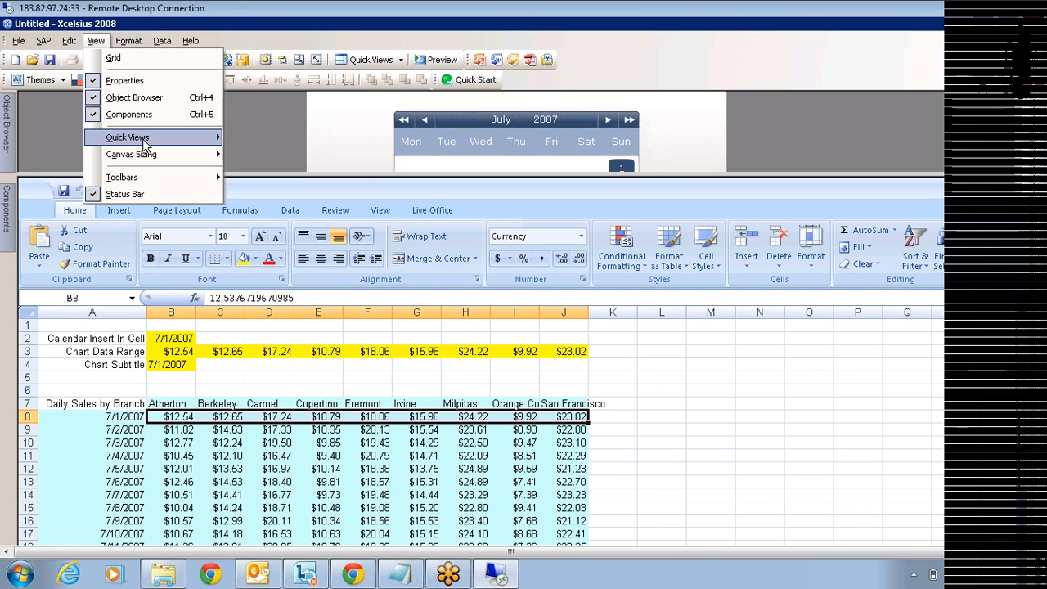
pyautogui.moveTo(144, 139)
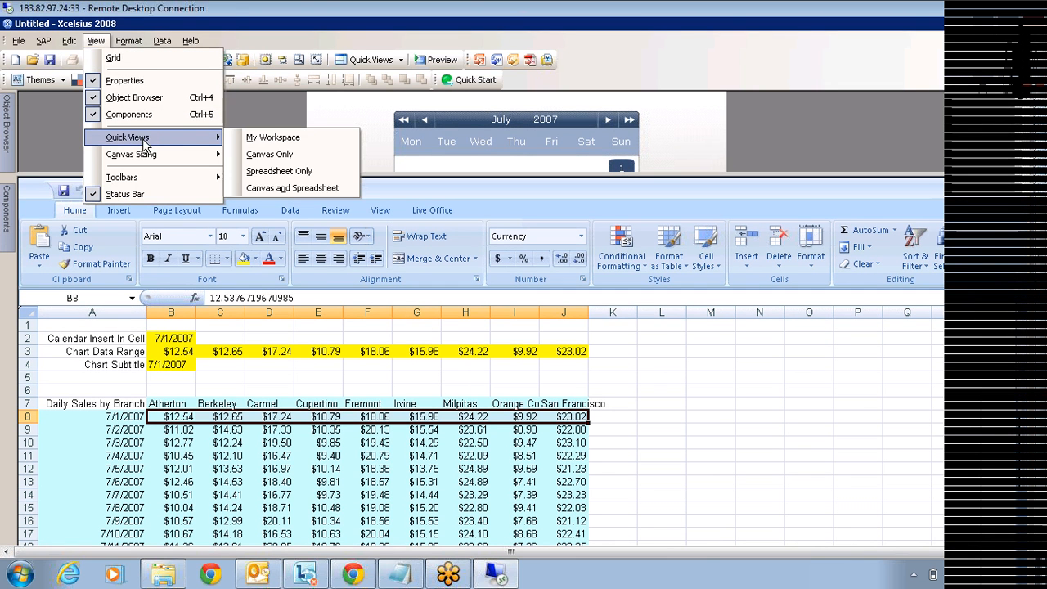
pyautogui.click(327, 172)
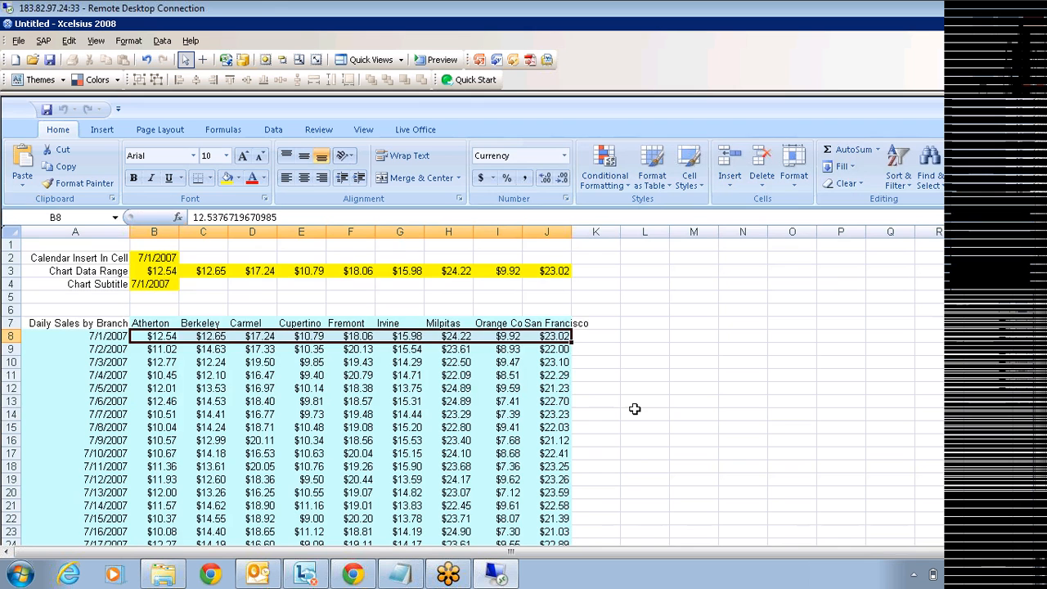
pyautogui.scroll(-1, 633, 409)
pyautogui.scroll(1, 597, 413)
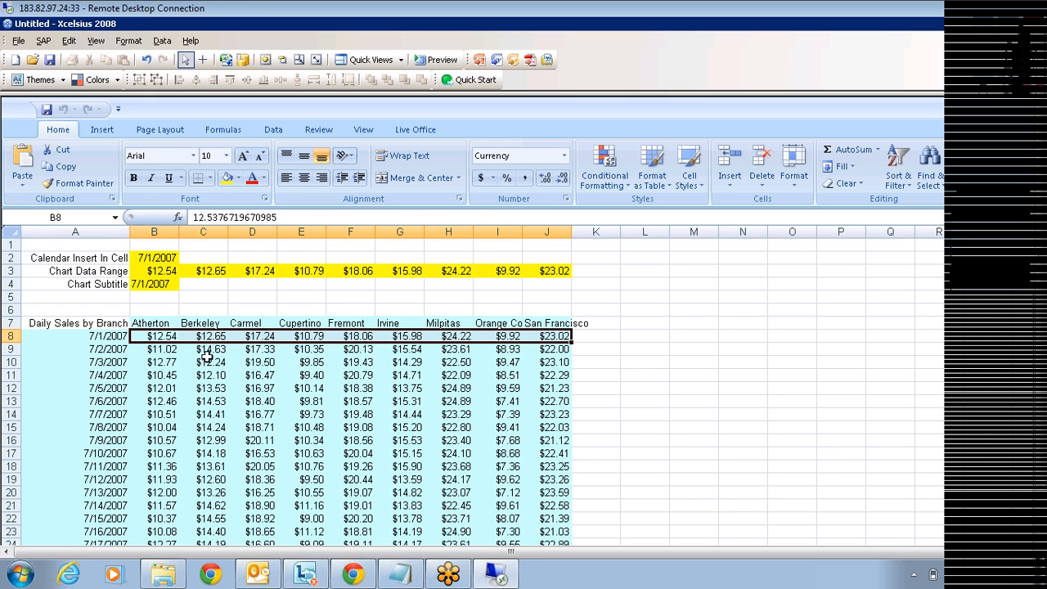
# Compare the first date in the table and its Atherton sales value with the first cell of the Chart Data Range
pyautogui.click(108, 337)
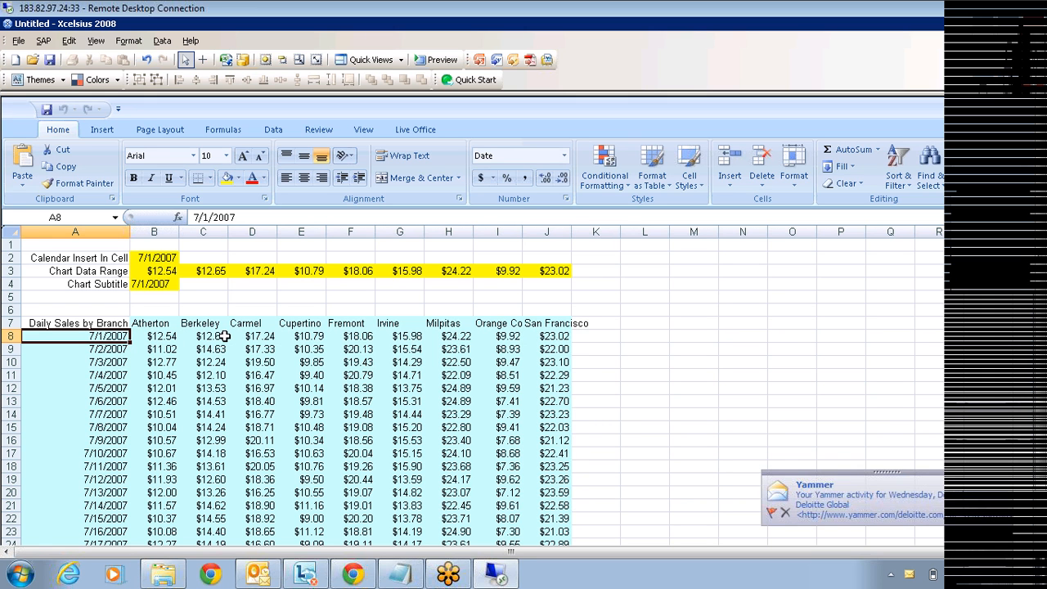
pyautogui.click(168, 268)
pyautogui.click(162, 336)
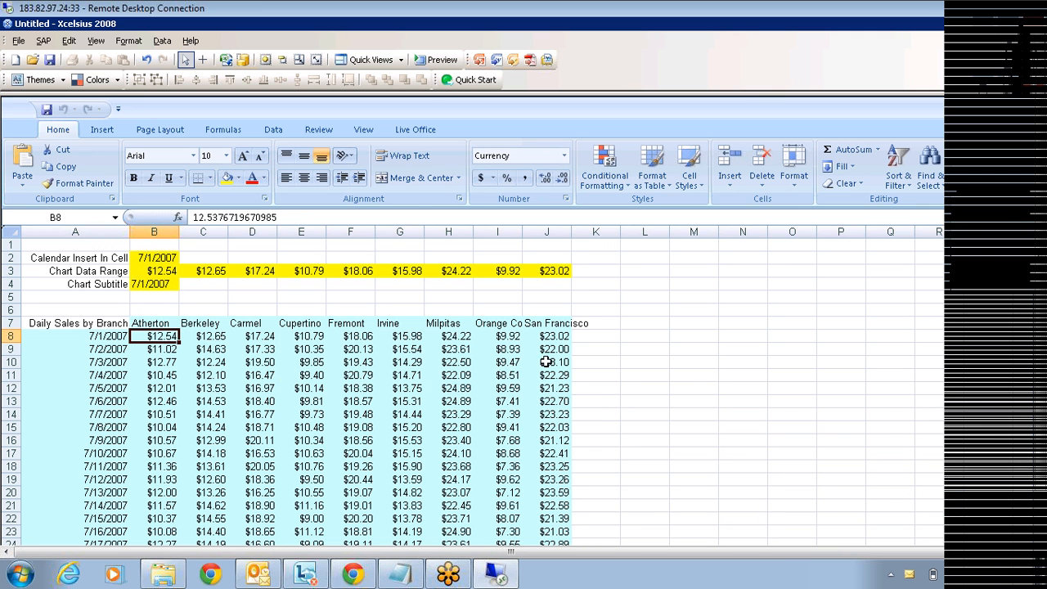
# Highlight the empty cells of row 7 from M7 to beyond column T with yellow fill
pyautogui.click(103, 338)
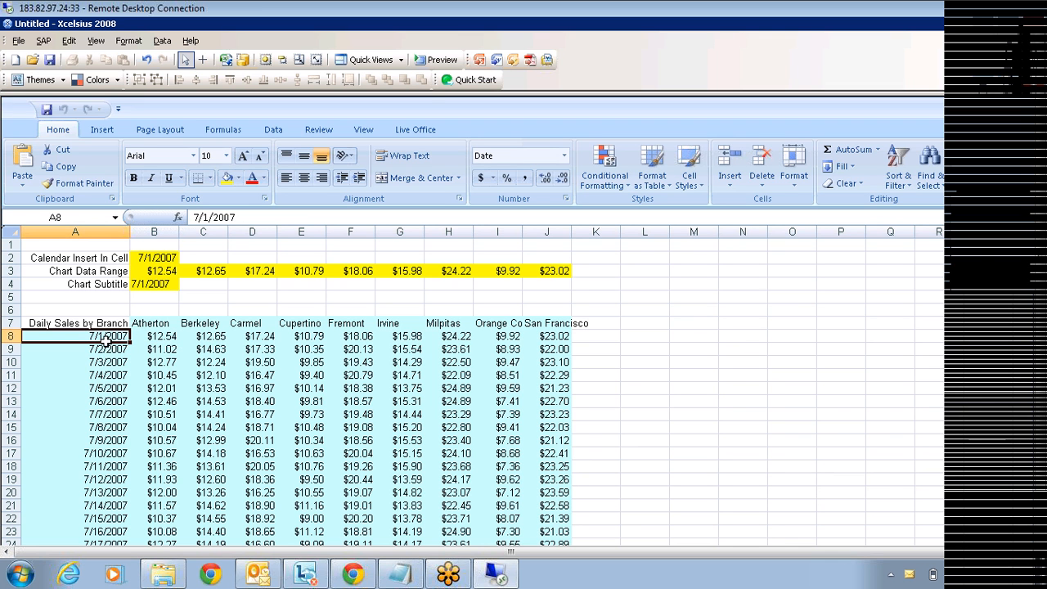
pyautogui.click(746, 323)
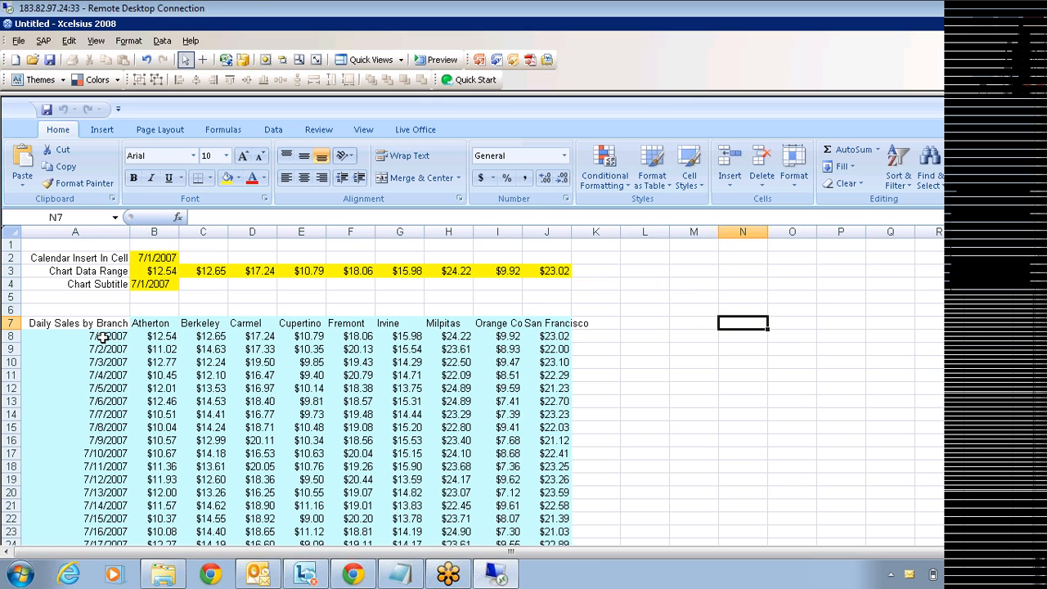
pyautogui.moveTo(704, 325); pyautogui.dragTo(1005, 328)
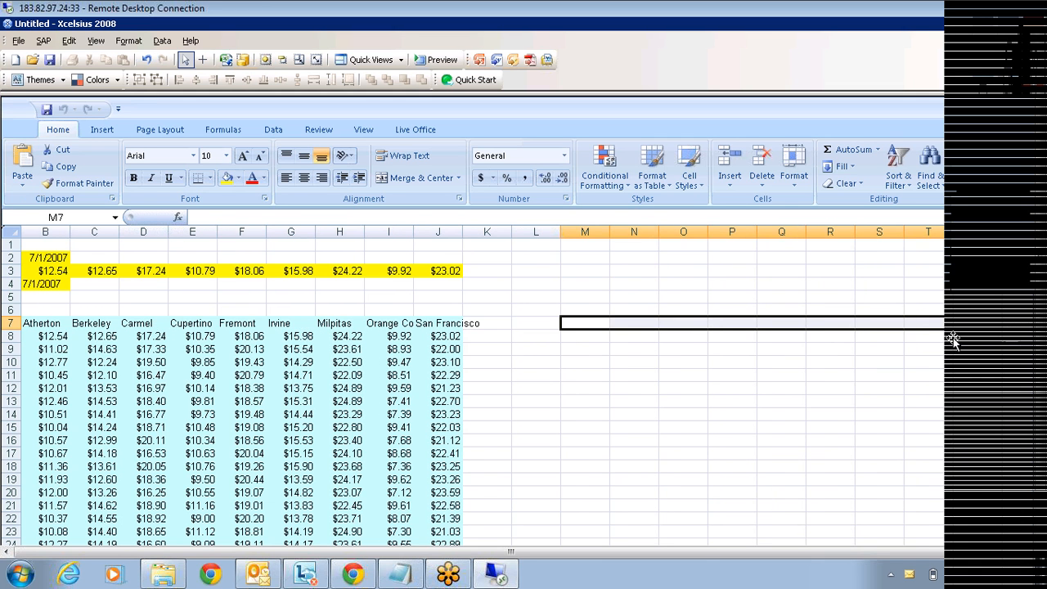
pyautogui.click(232, 180)
pyautogui.click(632, 342)
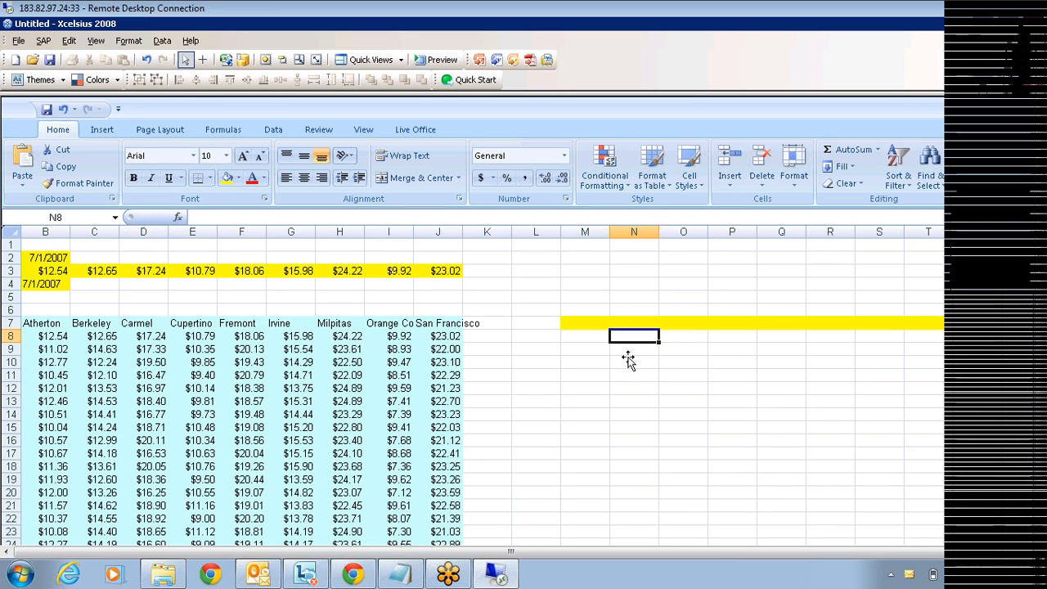
# Enter the date 1/1/2007 in cell M7 at the start of the yellow row
pyautogui.click(587, 325)
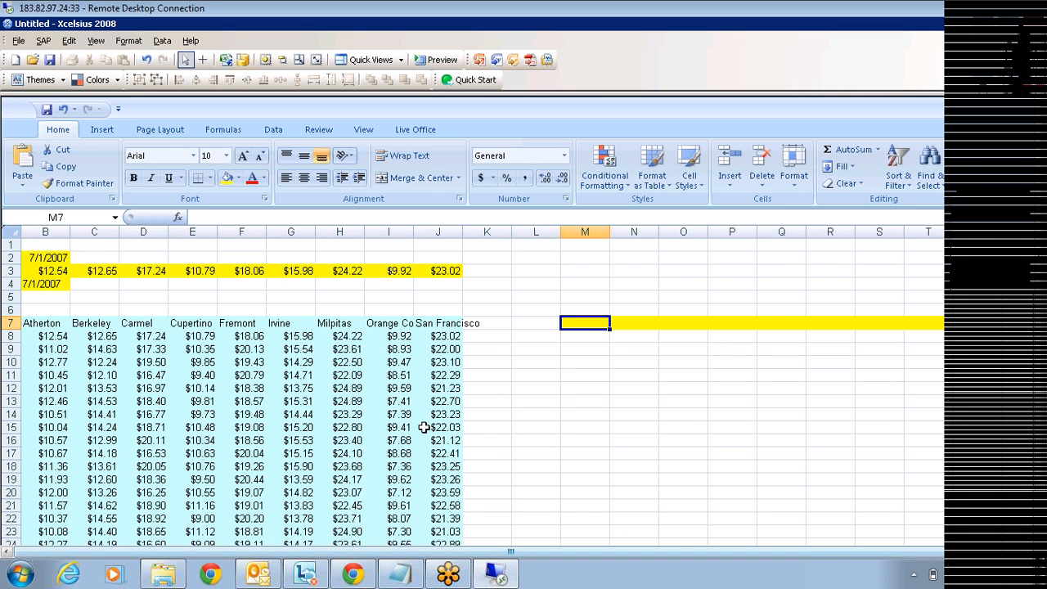
pyautogui.write('1/')
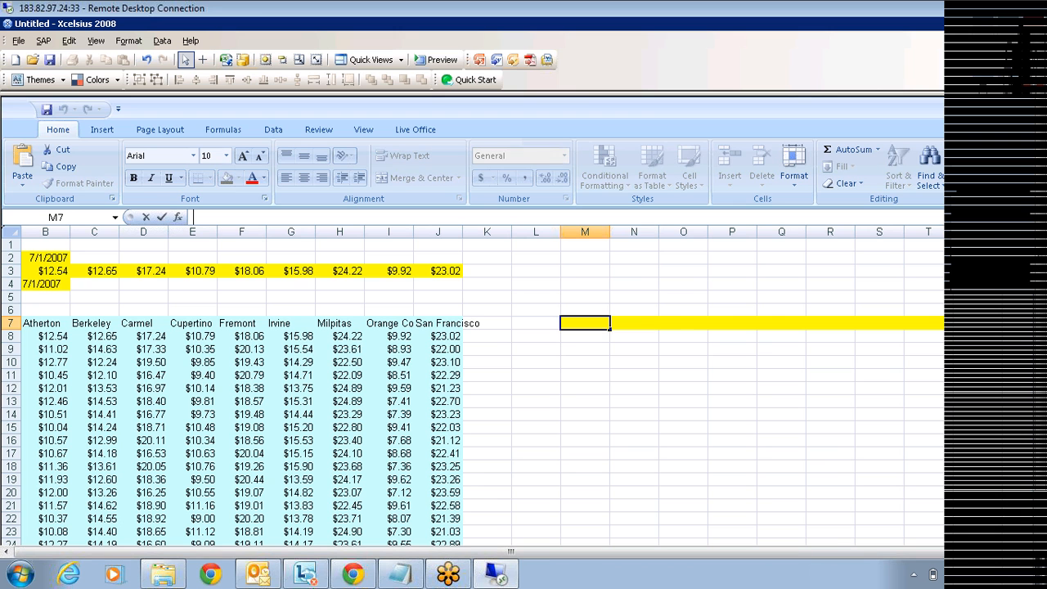
pyautogui.write('1/2007')
pyautogui.press('Return')
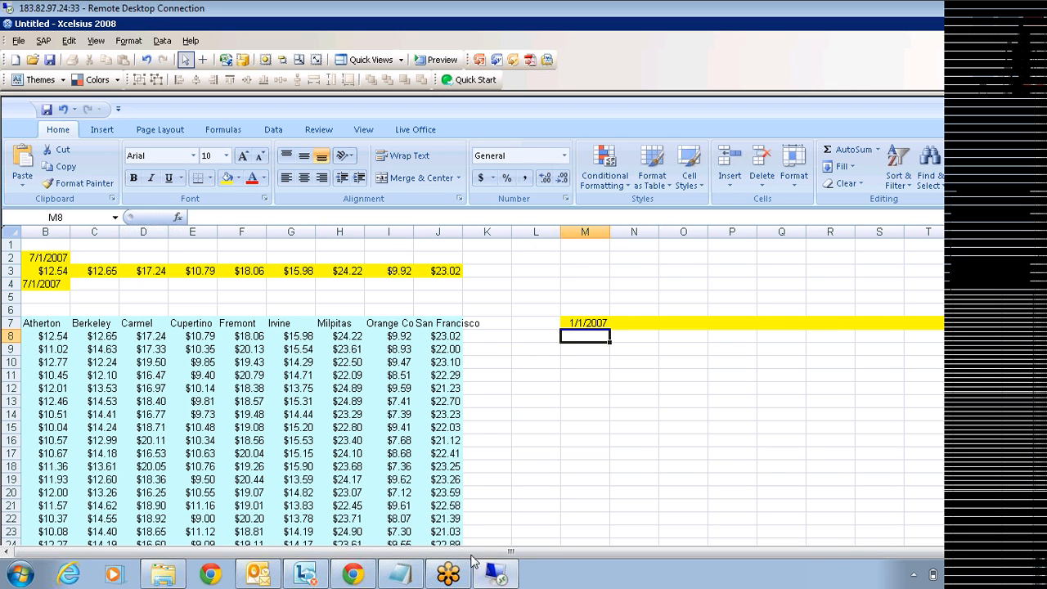
pyautogui.click(586, 323)
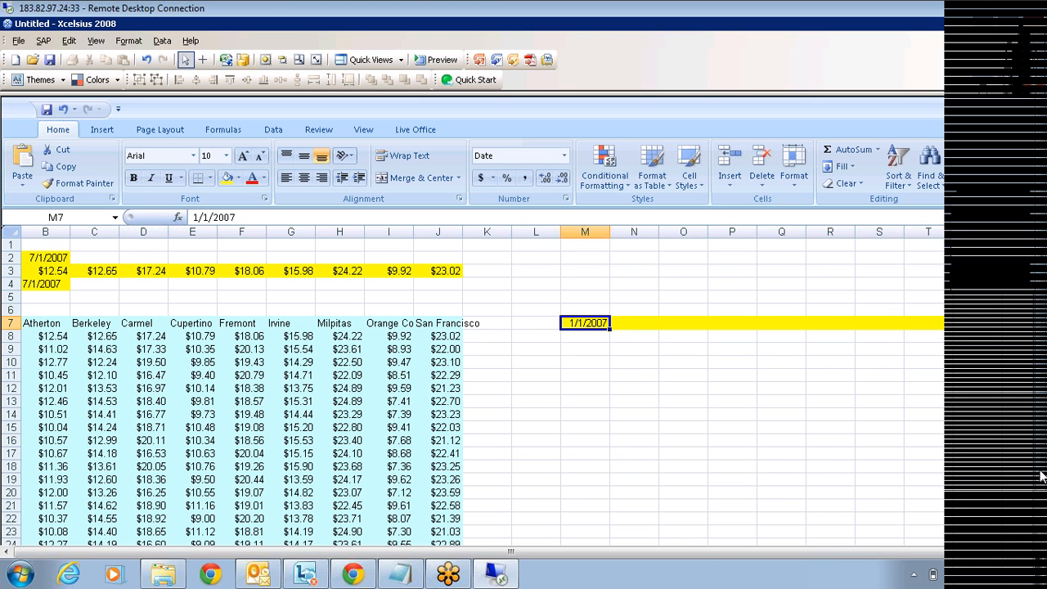
# Change the date in cell M7 to 7/1/2007
pyautogui.moveTo(1040, 471); pyautogui.dragTo(1040, 523)
pyautogui.moveTo(686, 504); pyautogui.dragTo(664, 504)
pyautogui.click(744, 262)
pyautogui.click(840, 261)
pyautogui.click(744, 262)
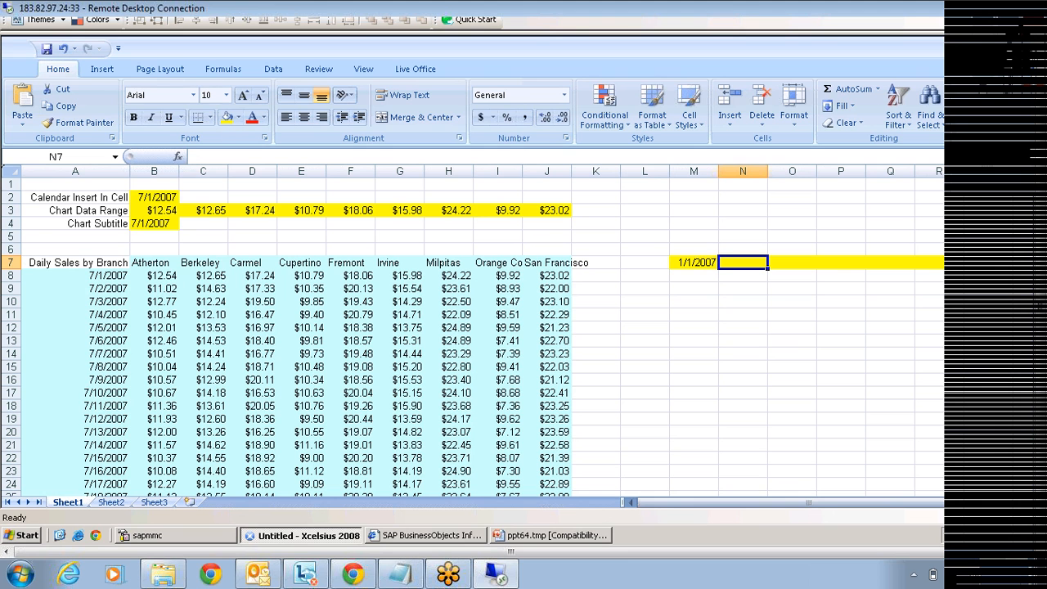
pyautogui.click(697, 262)
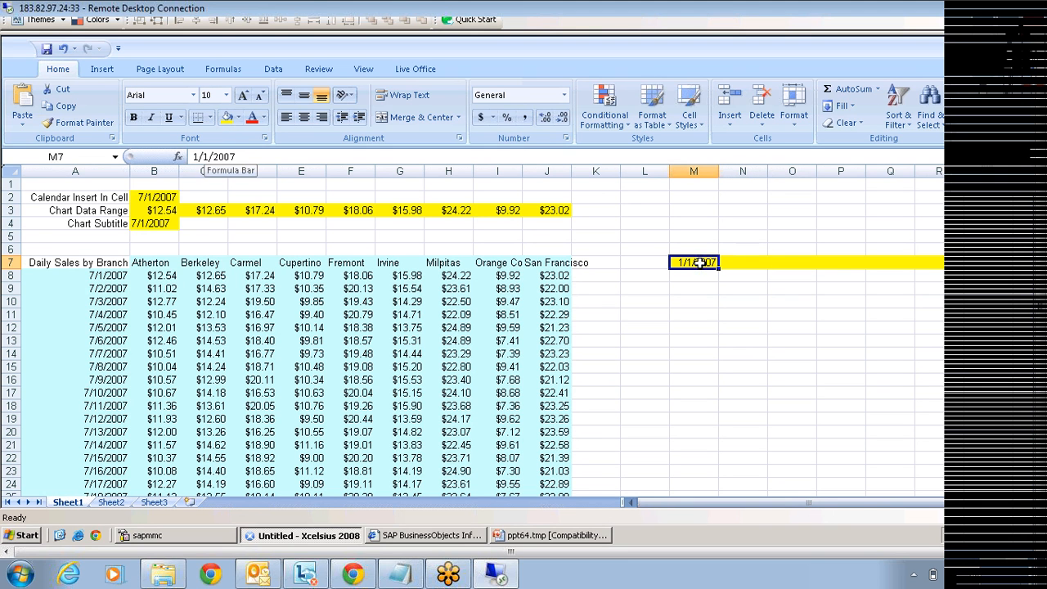
pyautogui.click(198, 158)
pyautogui.press('BackSpace')
pyautogui.write('7')
pyautogui.press('Return')
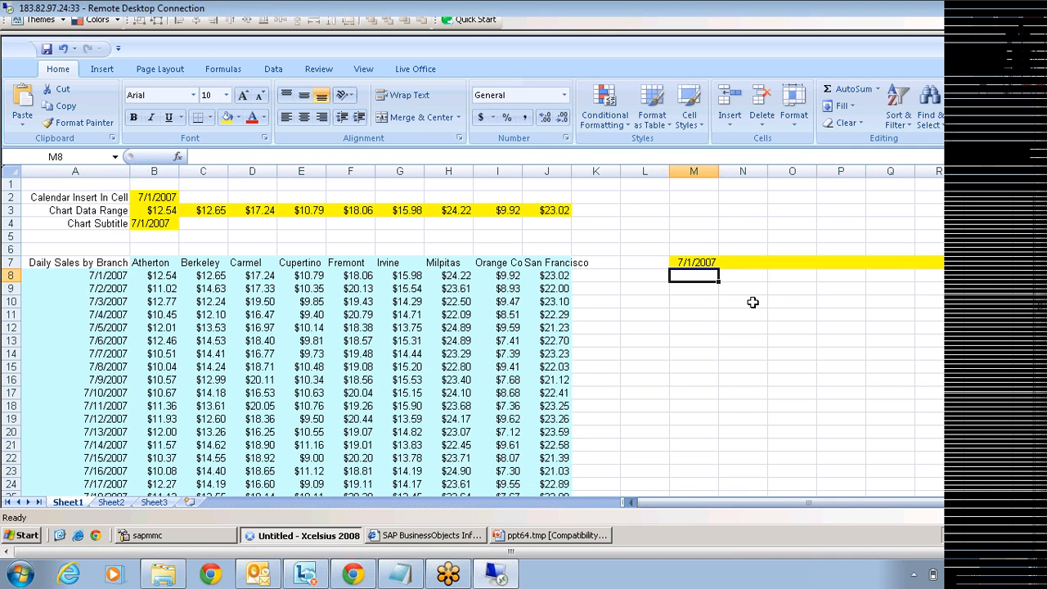
pyautogui.click(710, 262)
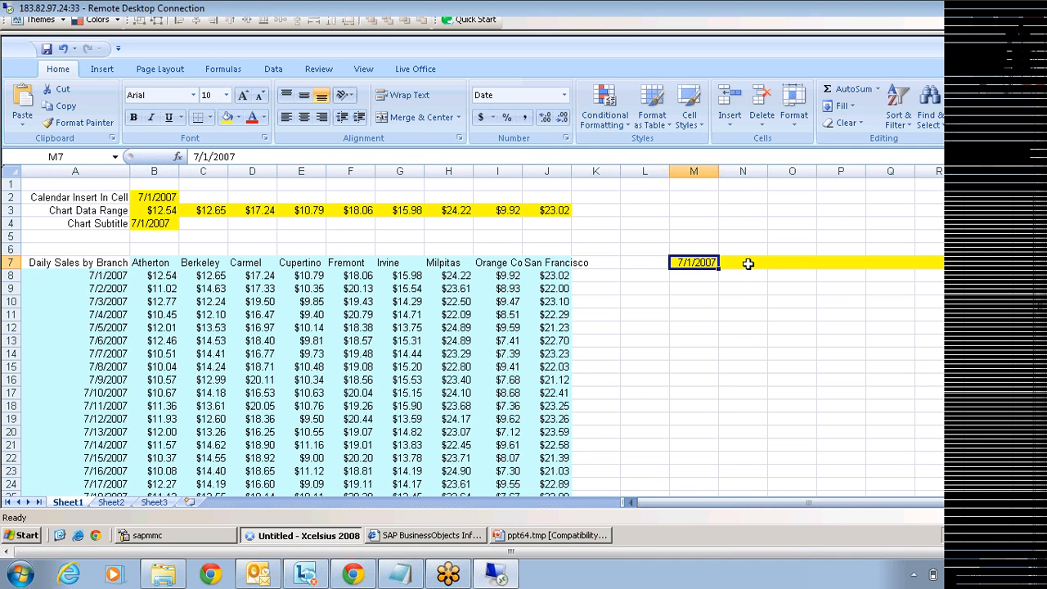
# Begin a VLOOKUP formula in cell N7 with the date in M7 as the lookup value
pyautogui.click(748, 264)
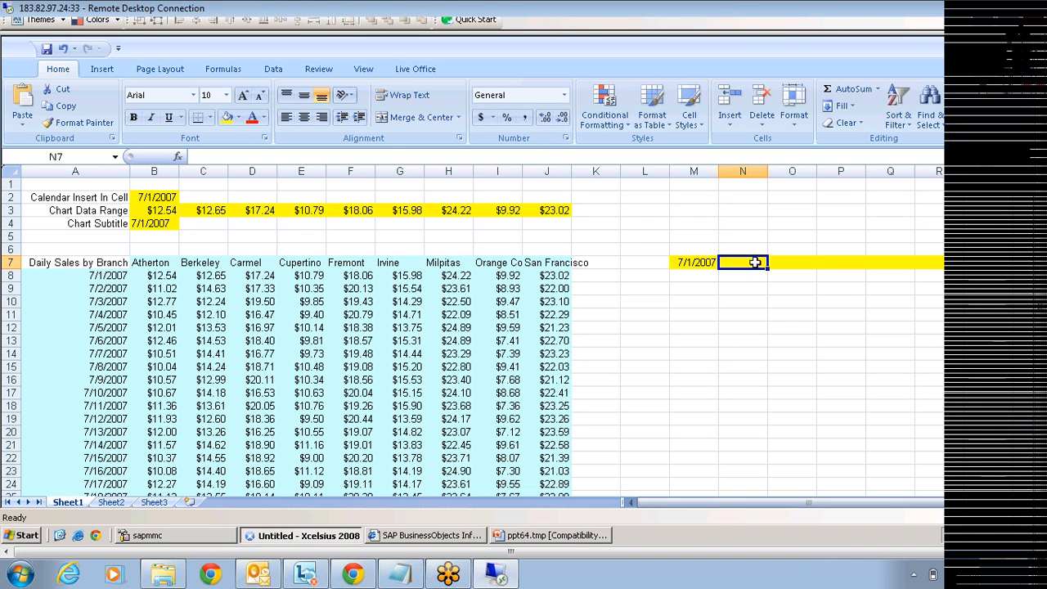
pyautogui.write('=')
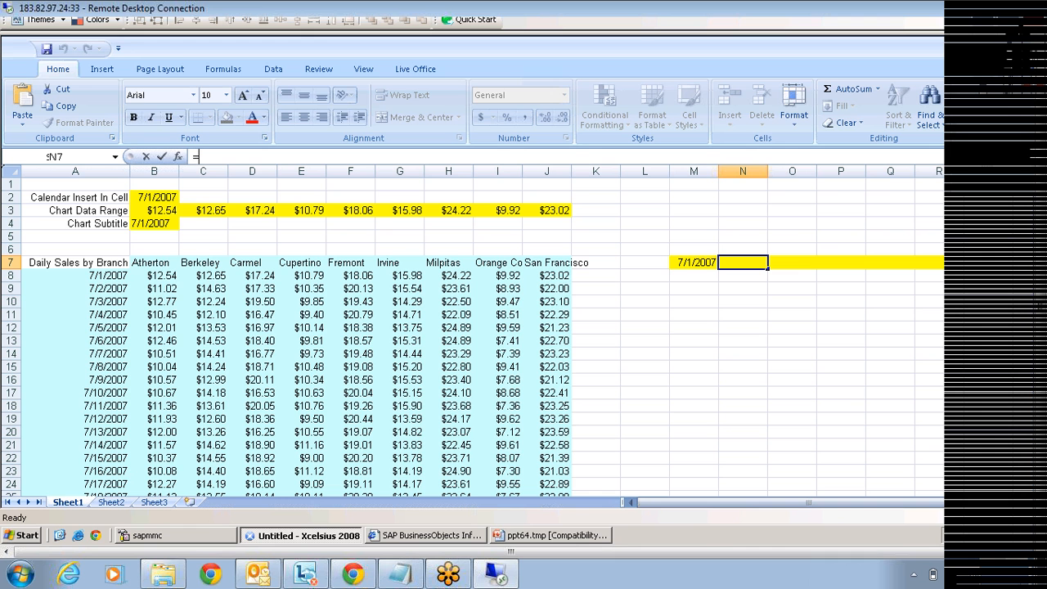
pyautogui.write('v')
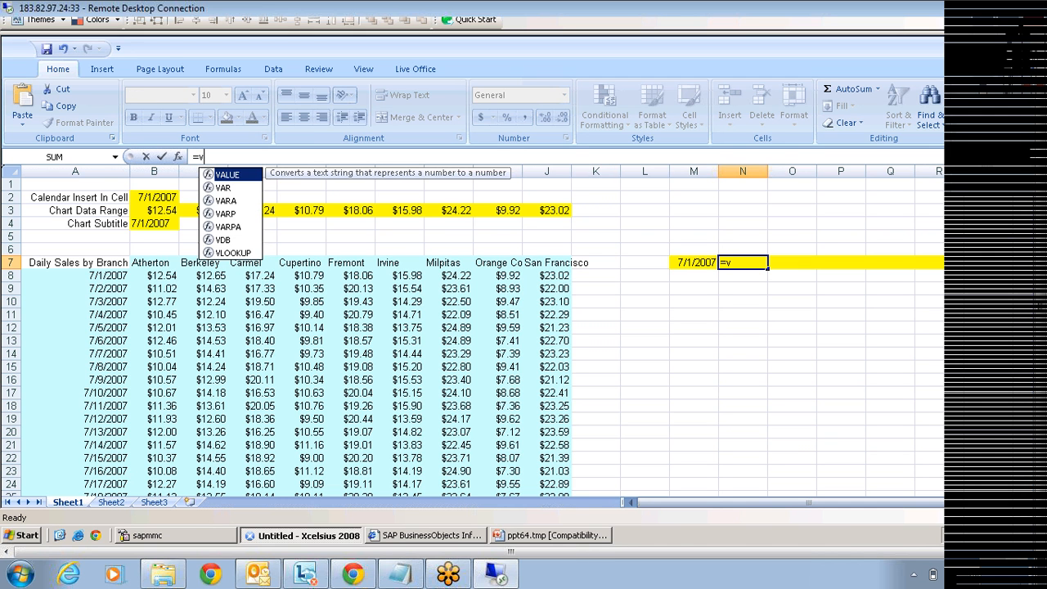
pyautogui.write('look')
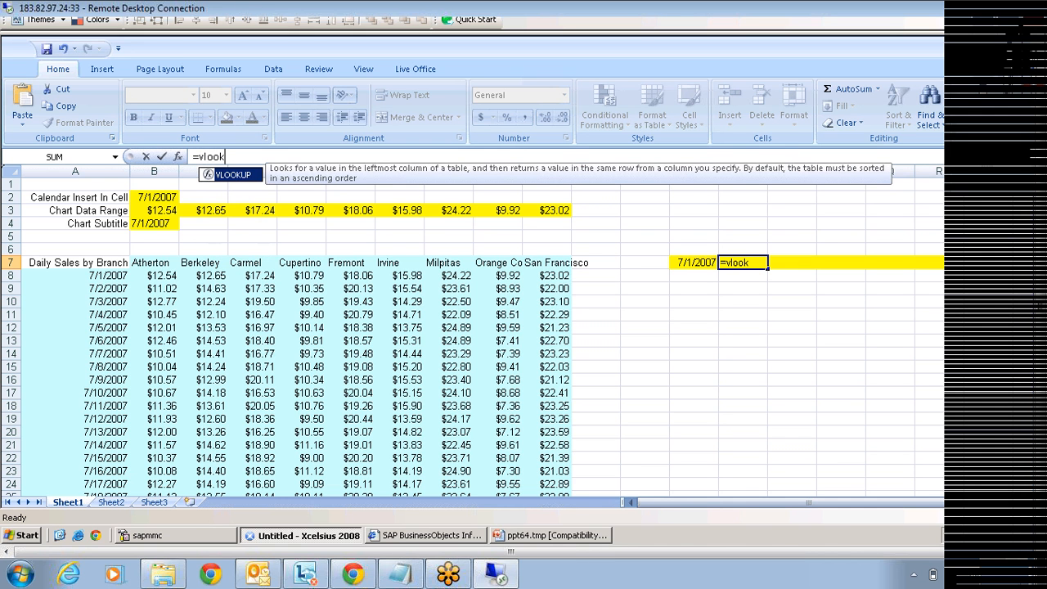
pyautogui.press('Tab')
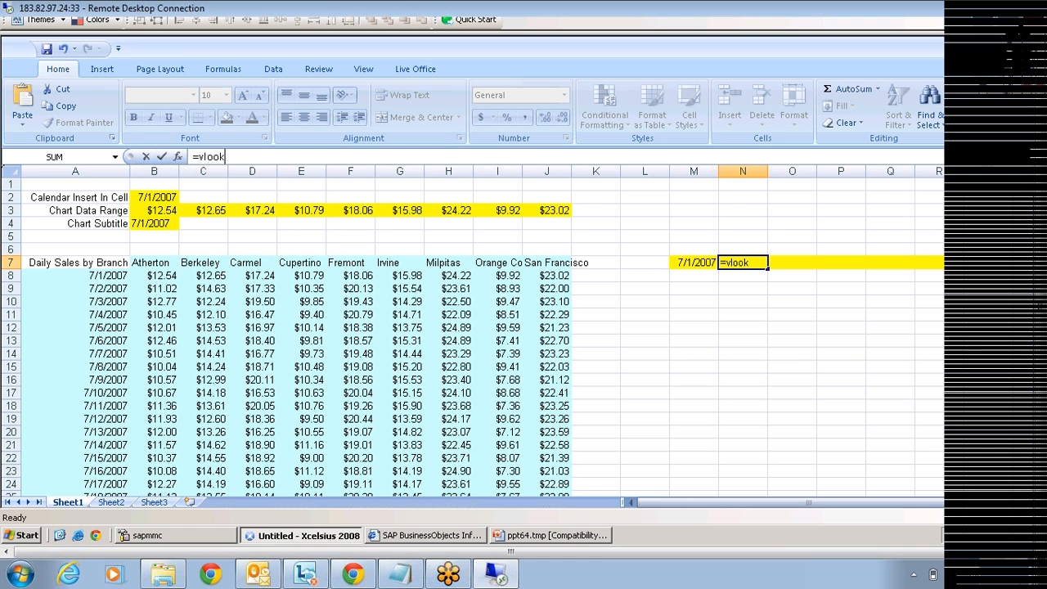
pyautogui.write('u')
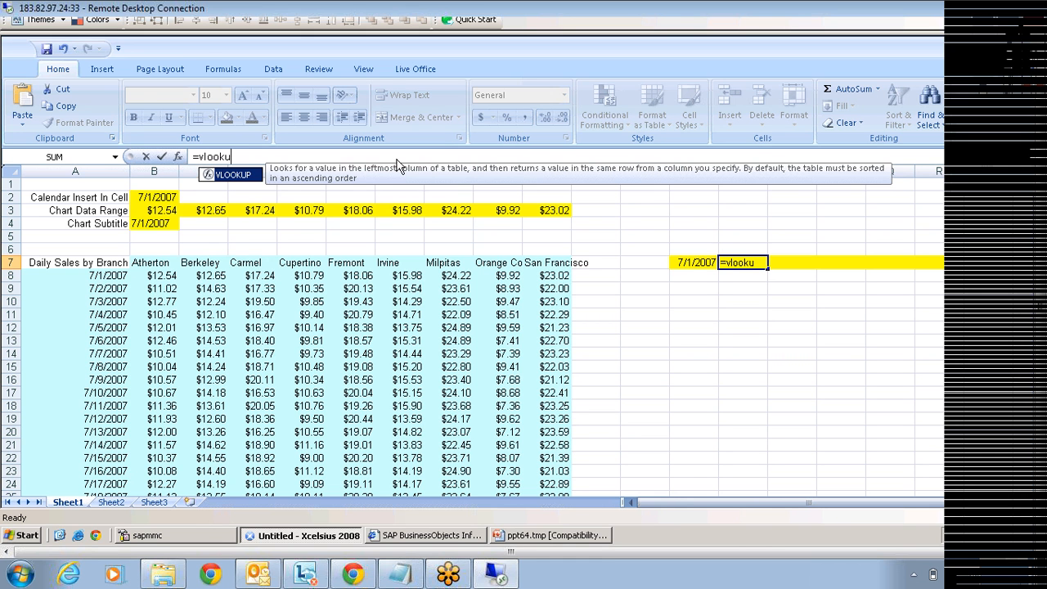
pyautogui.press('Return')
pyautogui.click(754, 262)
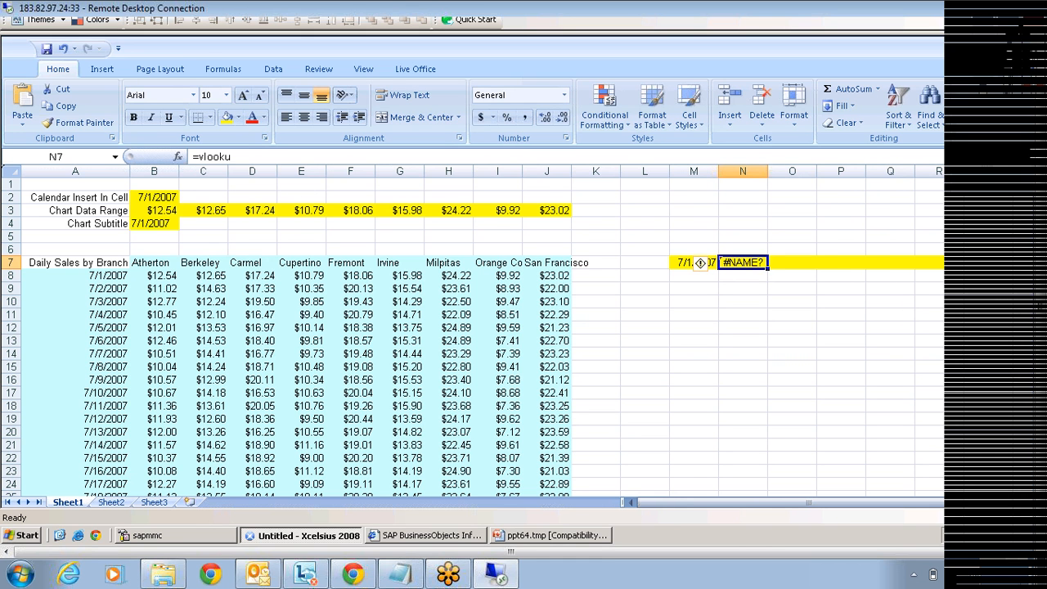
pyautogui.press('F2')
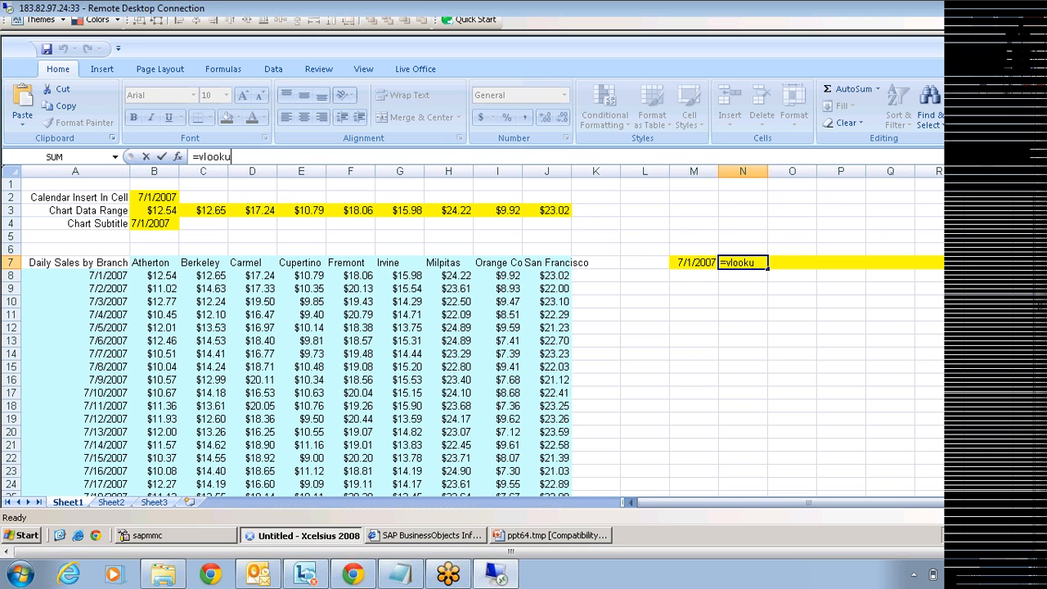
pyautogui.write('p(')
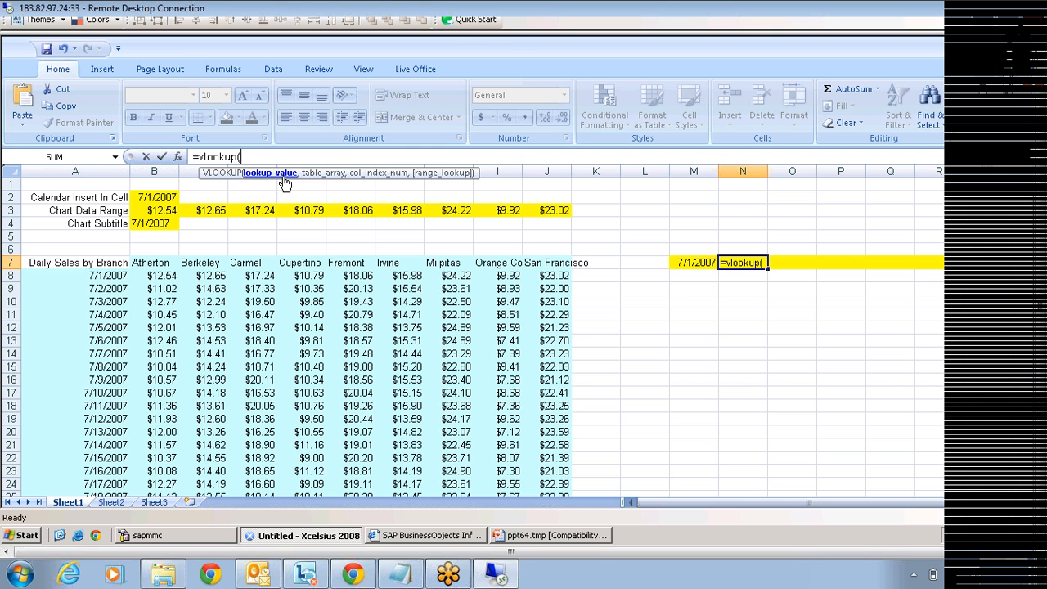
pyautogui.click(686, 263)
pyautogui.write(',')
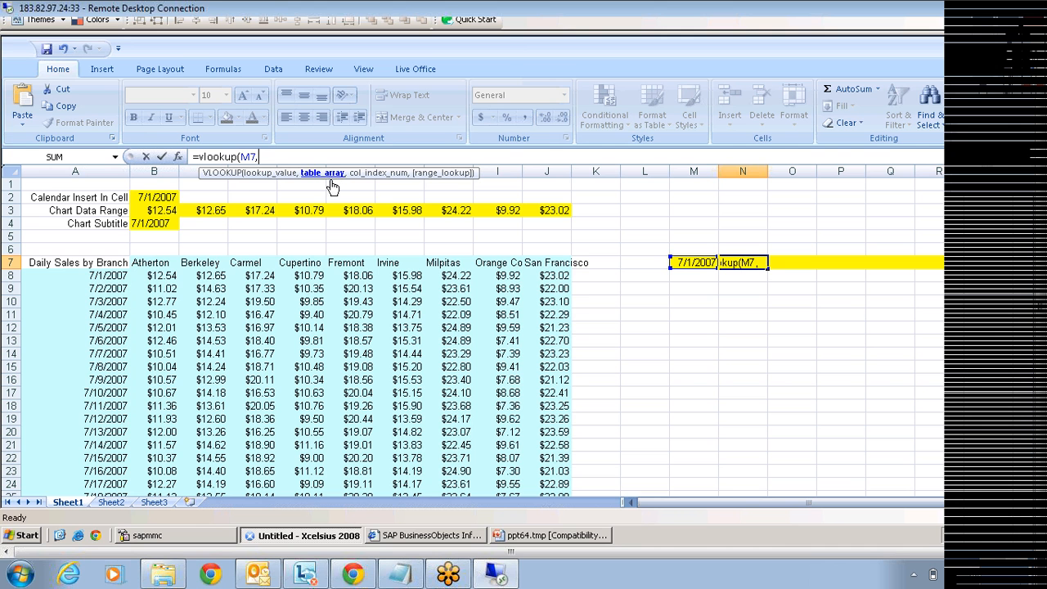
# Complete the VLOOKUP in N7 with the table array A8:J38 and column index 1
pyautogui.click(117, 277)
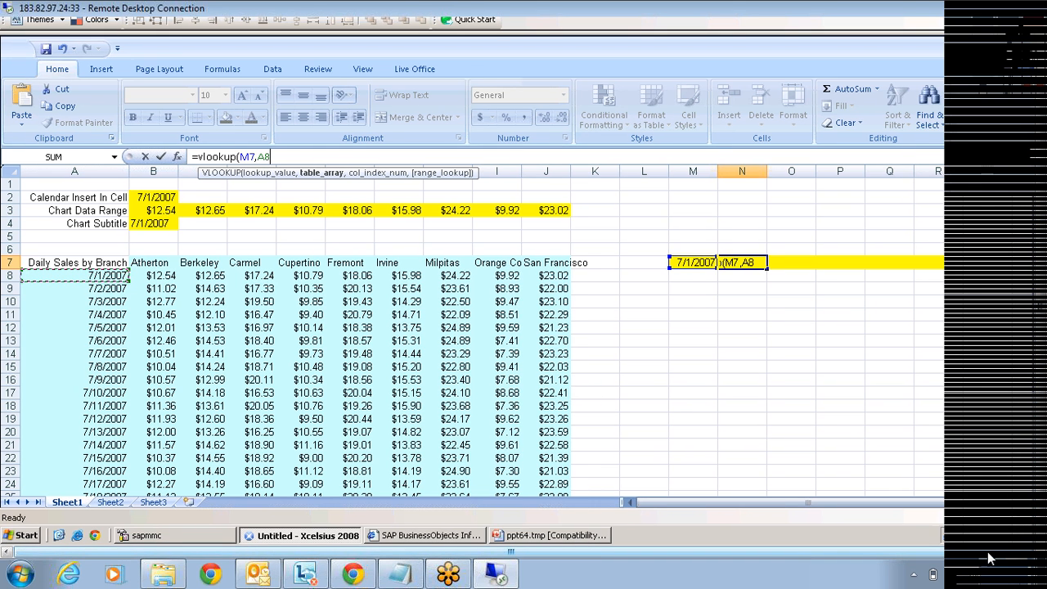
pyautogui.moveTo(988, 552); pyautogui.dragTo(998, 552)
pyautogui.click(1026, 490)
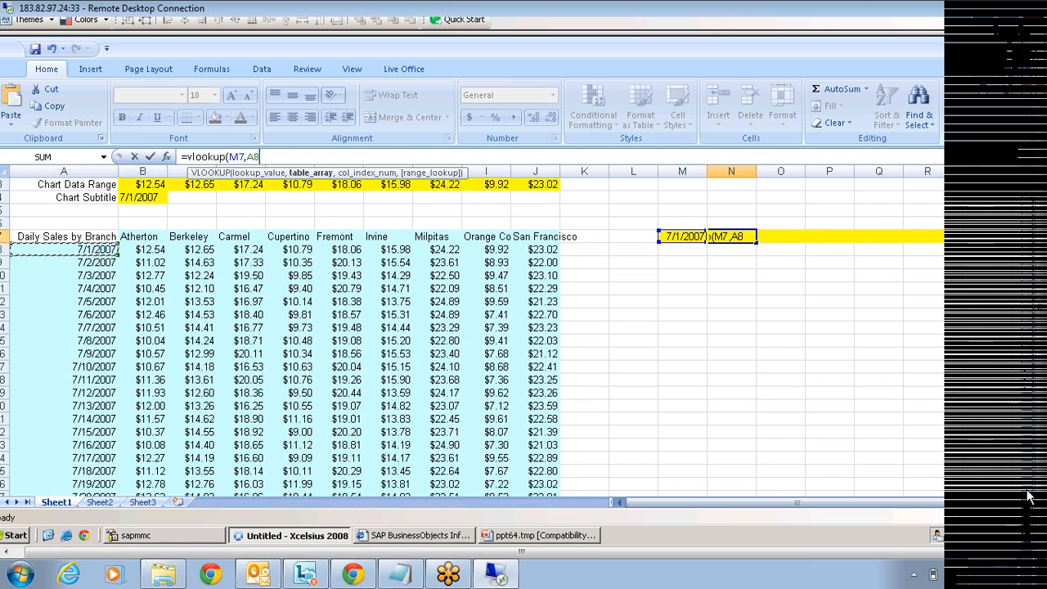
pyautogui.click(1026, 490)
pyautogui.click(1028, 491)
pyautogui.click(1028, 491)
pyautogui.keyDown('shift'); pyautogui.click(524, 404); pyautogui.keyUp('shift')
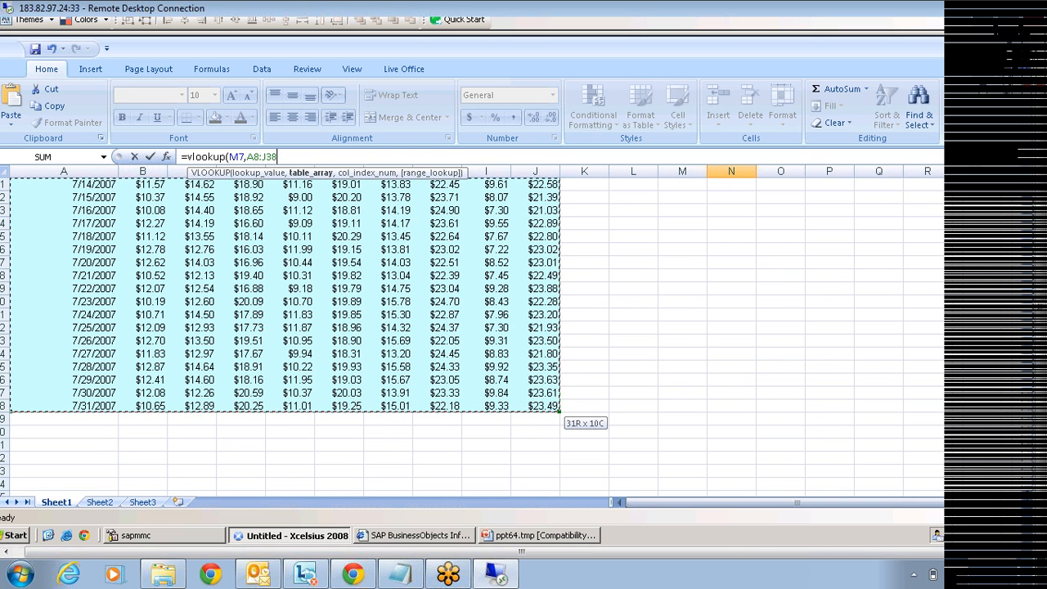
pyautogui.write(',')
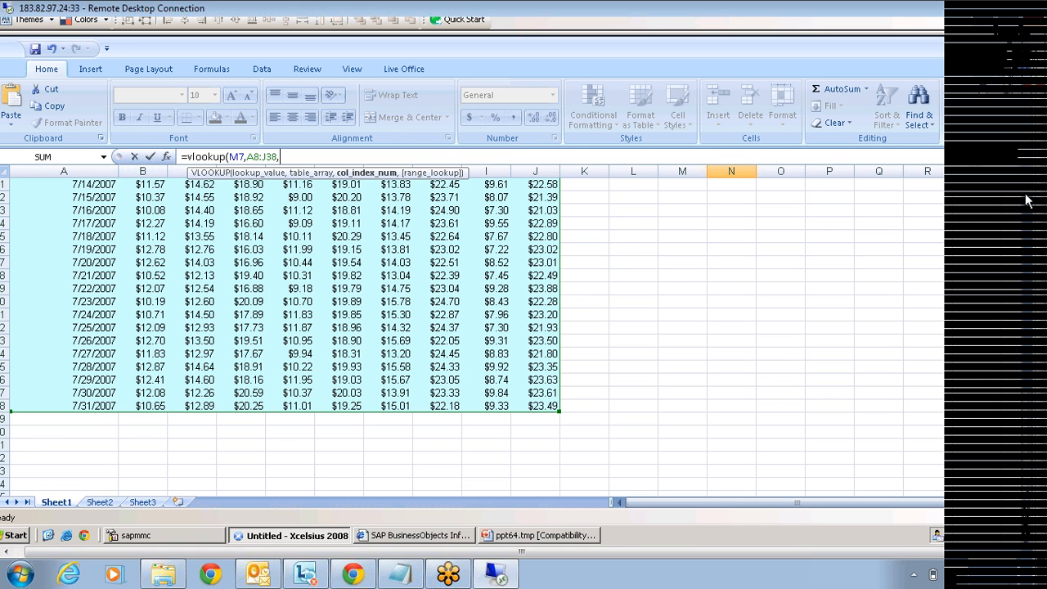
pyautogui.write('1)')
pyautogui.press('Return')
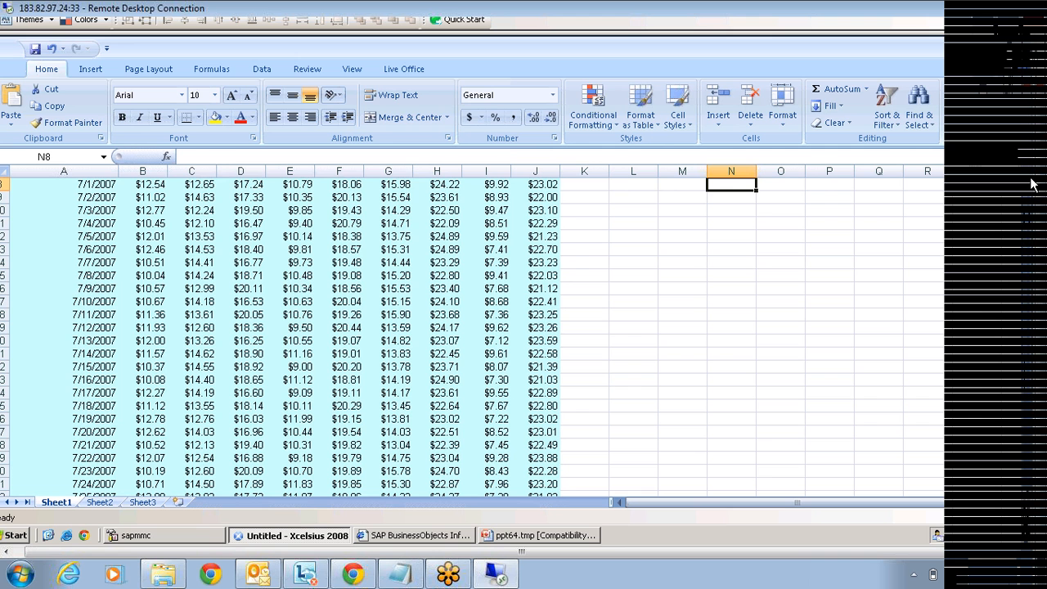
# Set the column index of the VLOOKUP formula in N7 to 2 and review its arguments
pyautogui.press('Up')
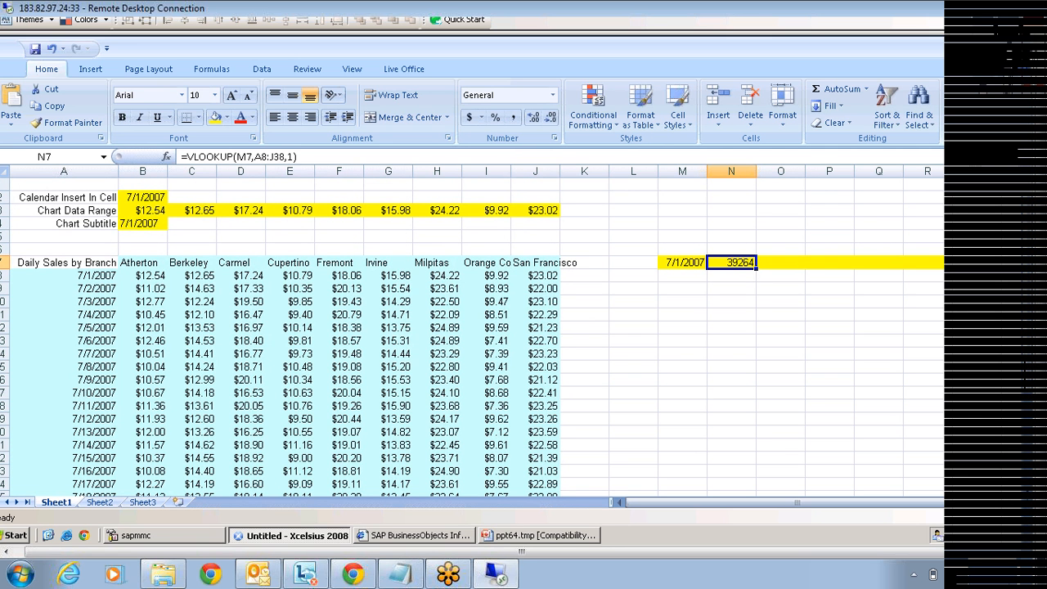
pyautogui.click(293, 157)
pyautogui.press('BackSpace')
pyautogui.write('2')
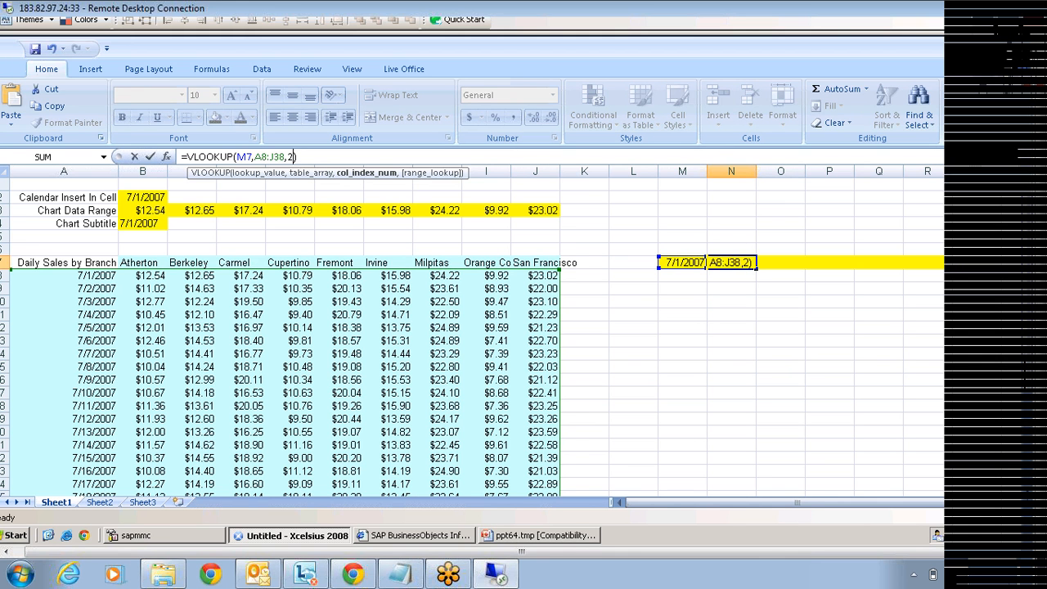
pyautogui.press('Return')
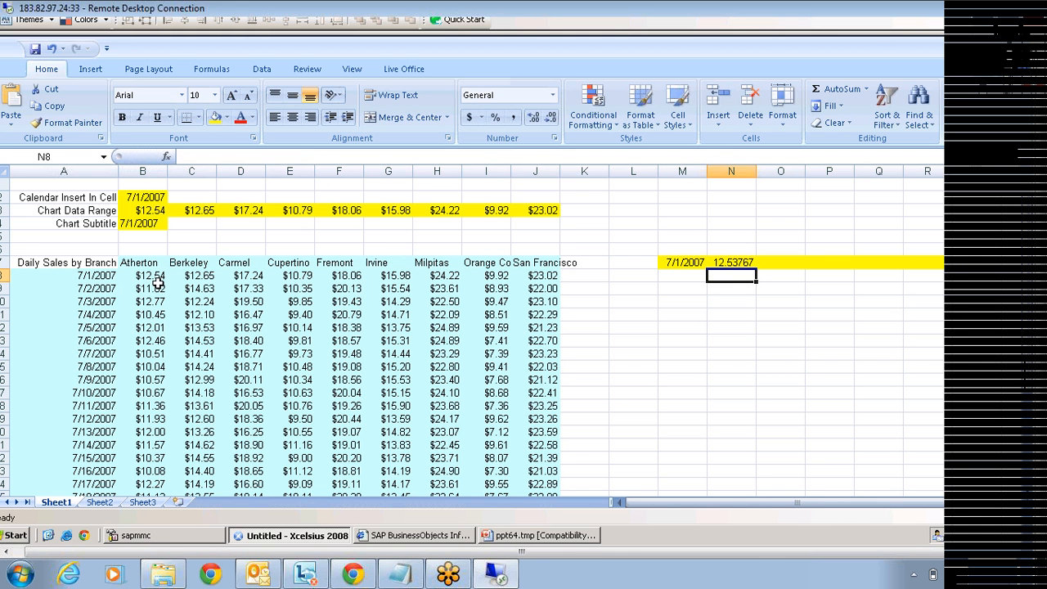
pyautogui.click(733, 262)
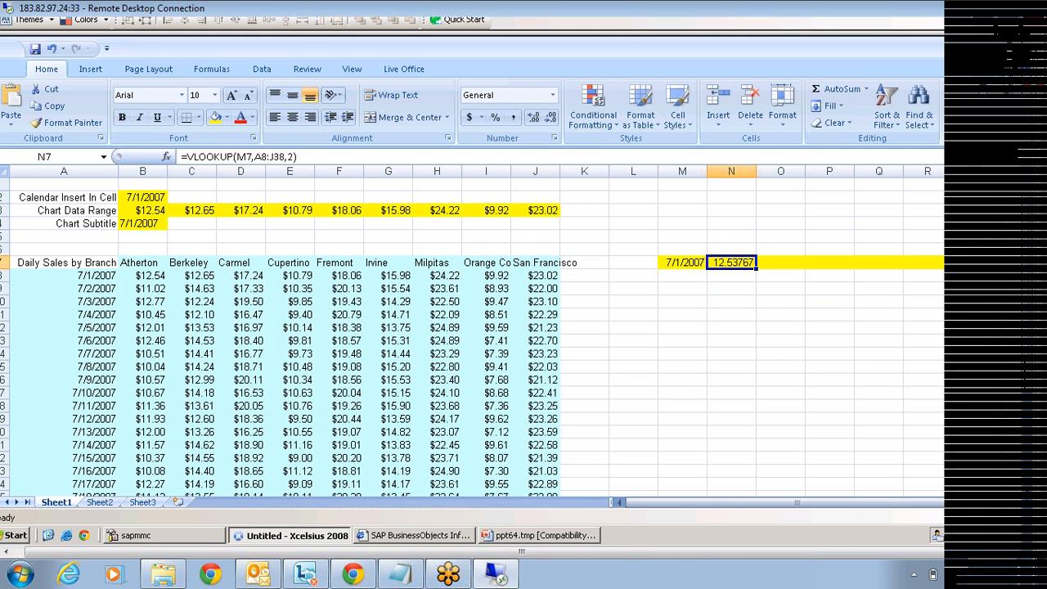
pyautogui.click(293, 157)
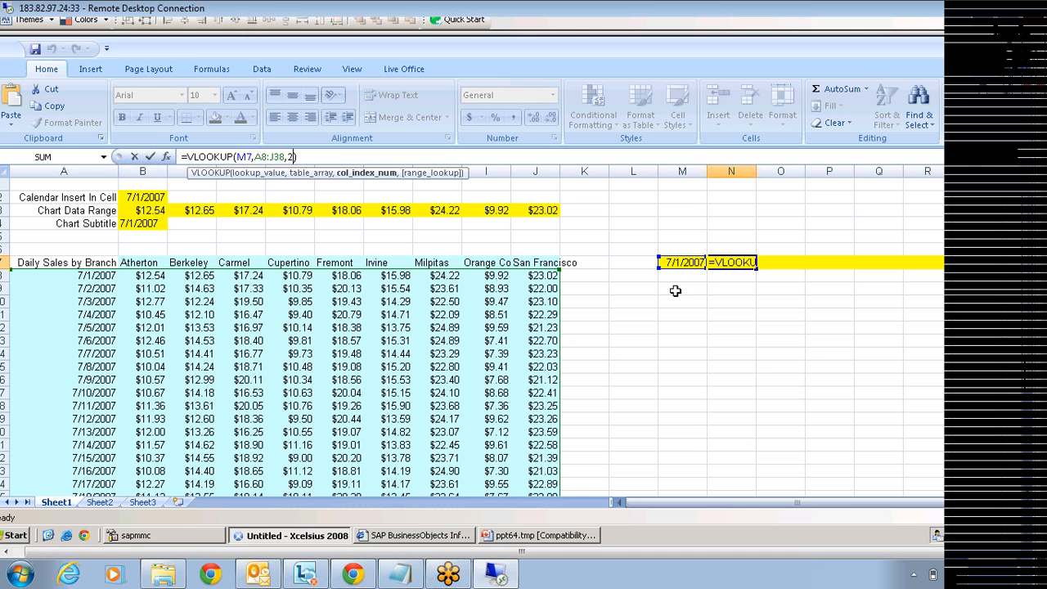
pyautogui.hotkey('ctrl', 'Return')
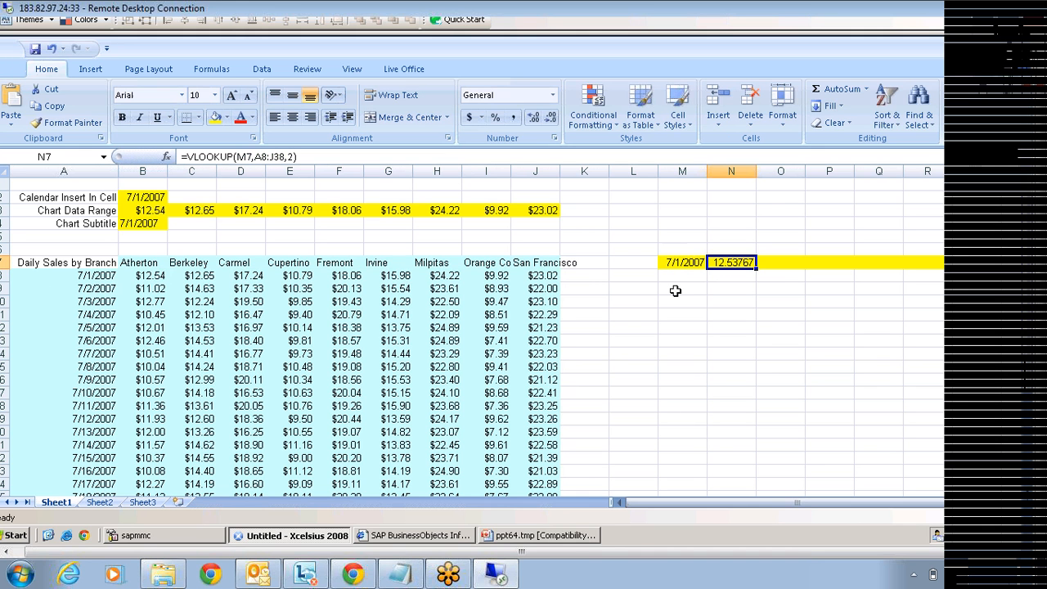
# Try copying the N7 formula across to O7:P7, inspect the references in O7, and clear both copies
pyautogui.moveTo(756, 266); pyautogui.dragTo(842, 268)
pyautogui.click(779, 262)
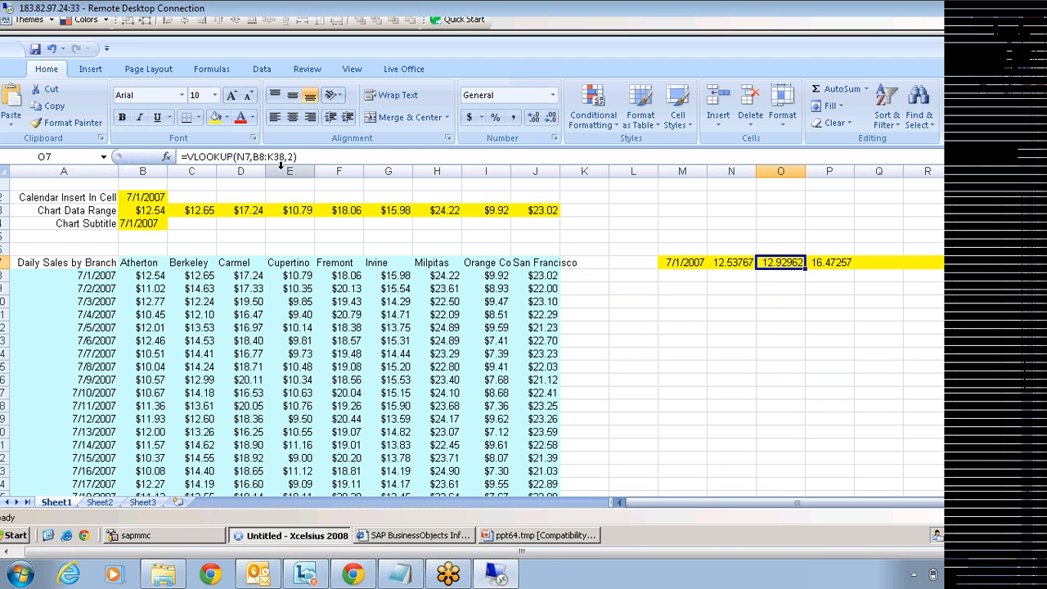
pyautogui.moveTo(776, 262); pyautogui.dragTo(836, 263)
pyautogui.press('Delete')
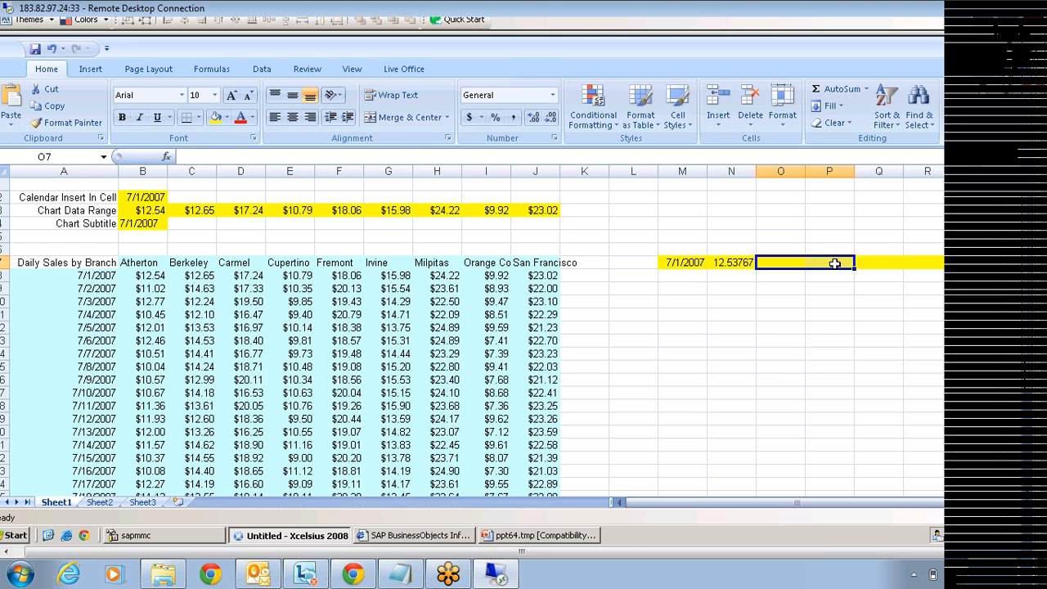
# Try to lock the M7 and A8:J38 references in the N7 formula by putting ampersands before their column letters and row numbers
pyautogui.click(725, 263)
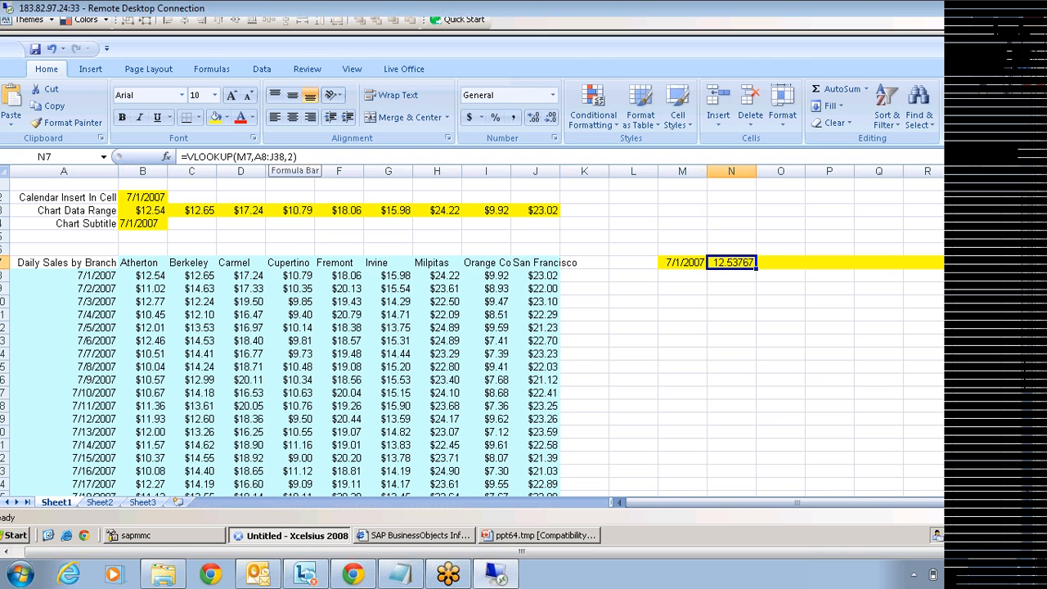
pyautogui.click(236, 156)
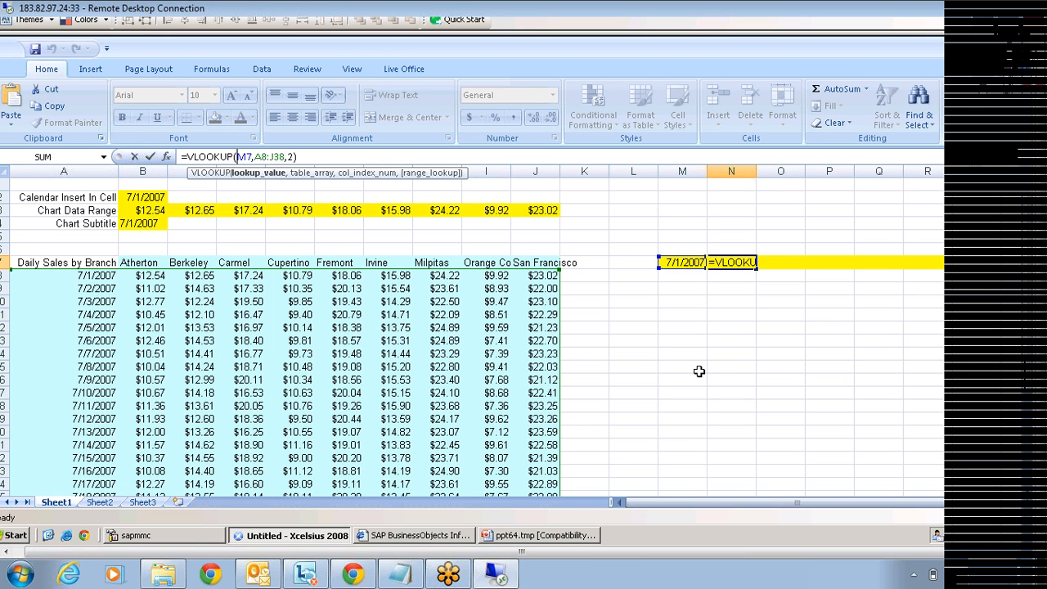
pyautogui.write('&')
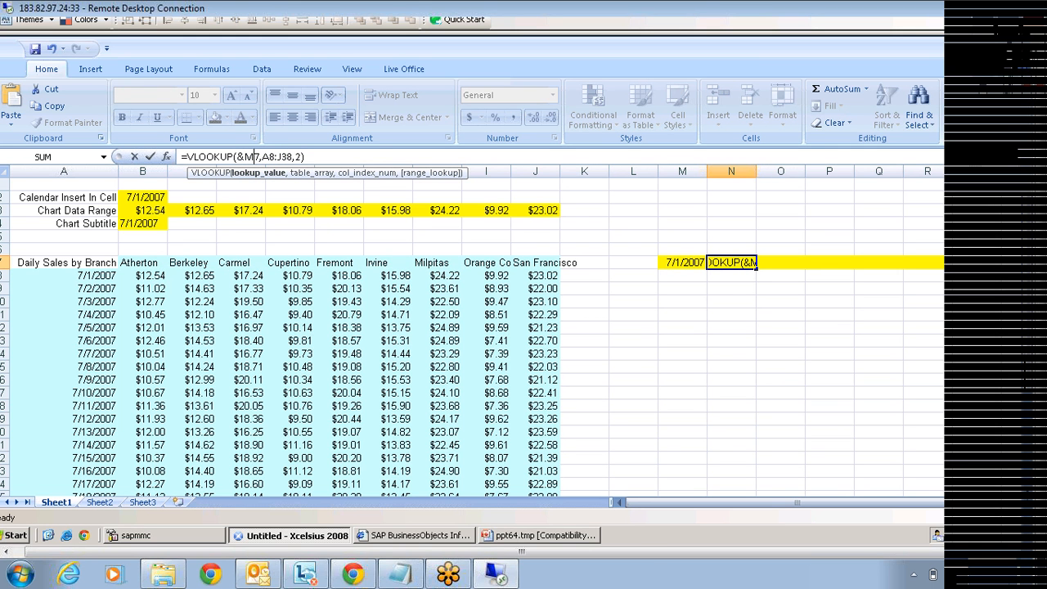
pyautogui.click(254, 156)
pyautogui.write('&')
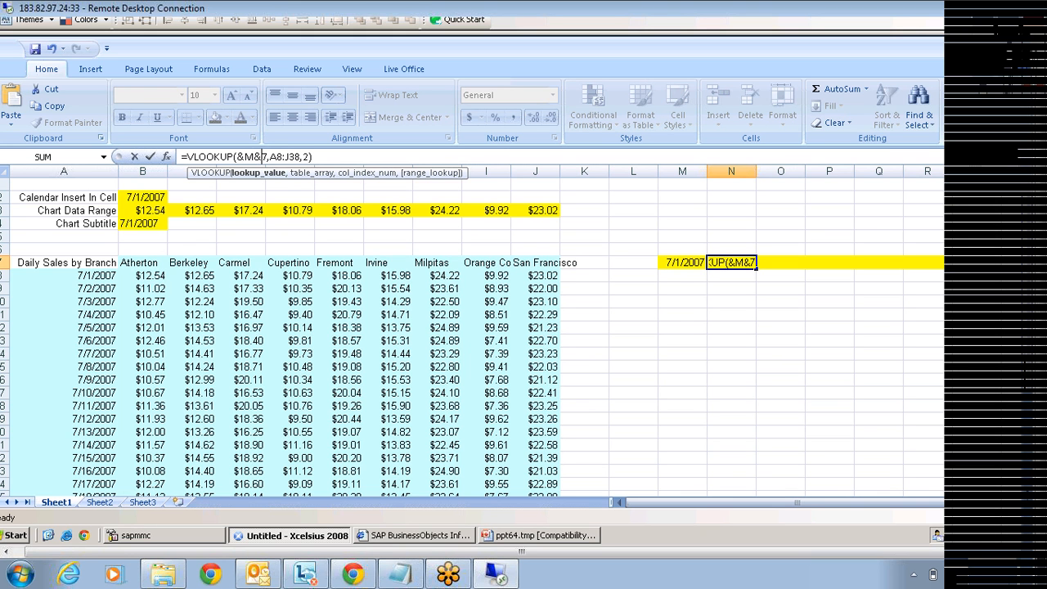
pyautogui.click(270, 156)
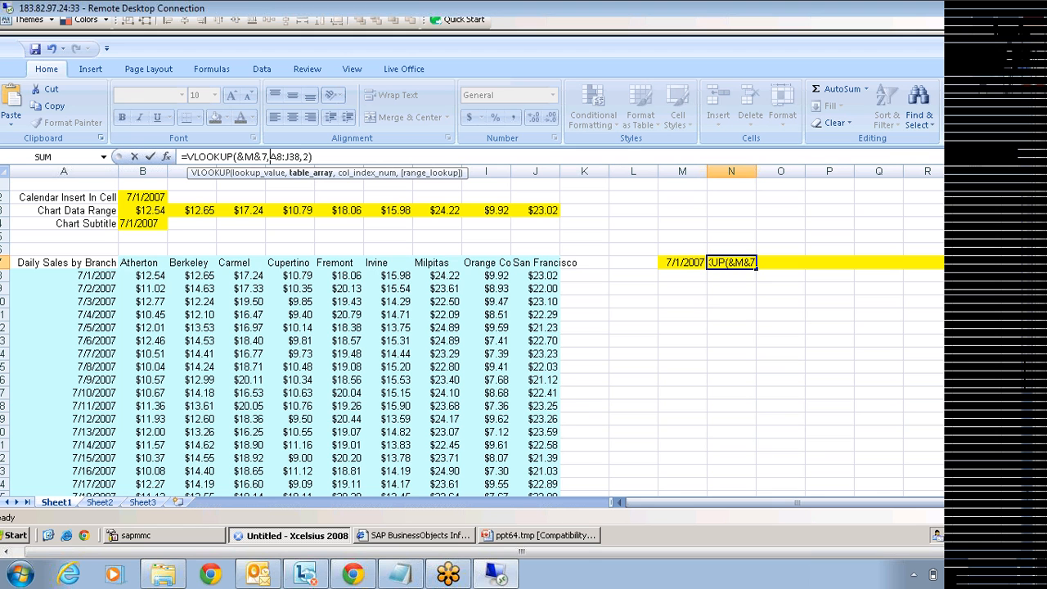
pyautogui.write('&')
pyautogui.click(285, 156)
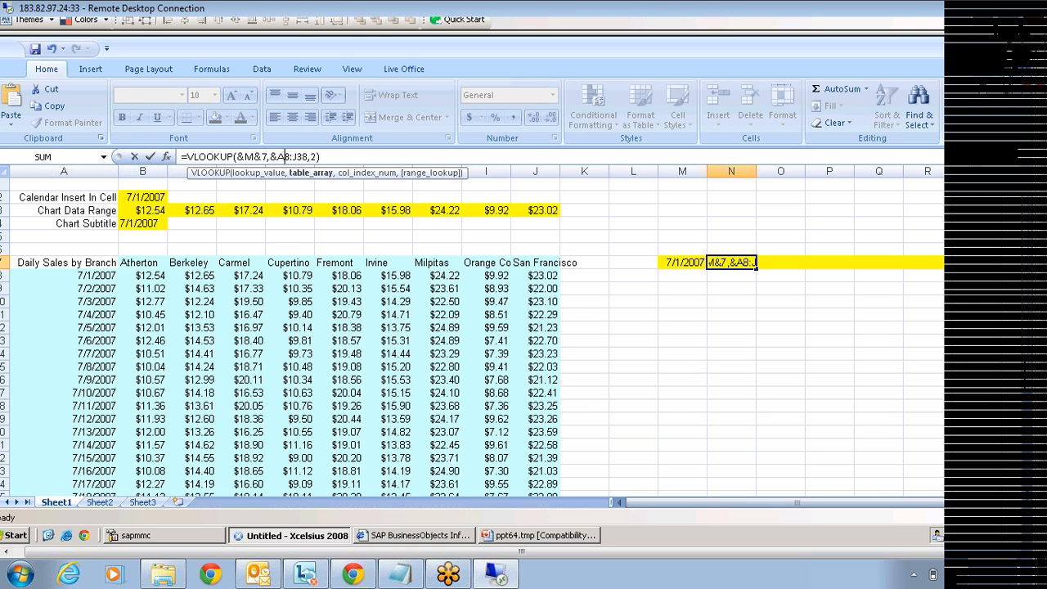
pyautogui.write('&M&')
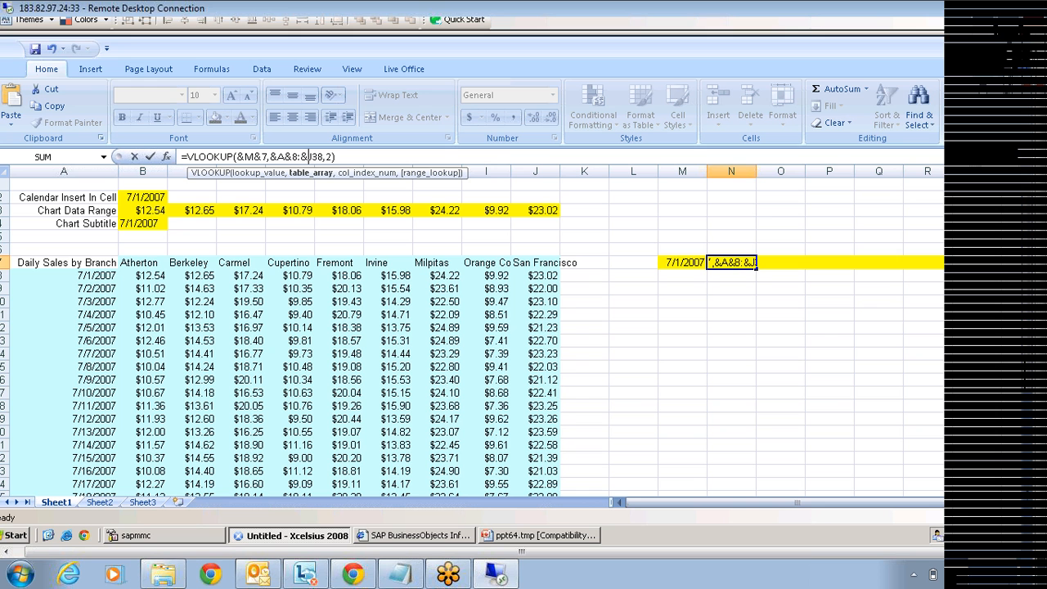
pyautogui.click(313, 157)
pyautogui.write('&')
pyautogui.press('Return')
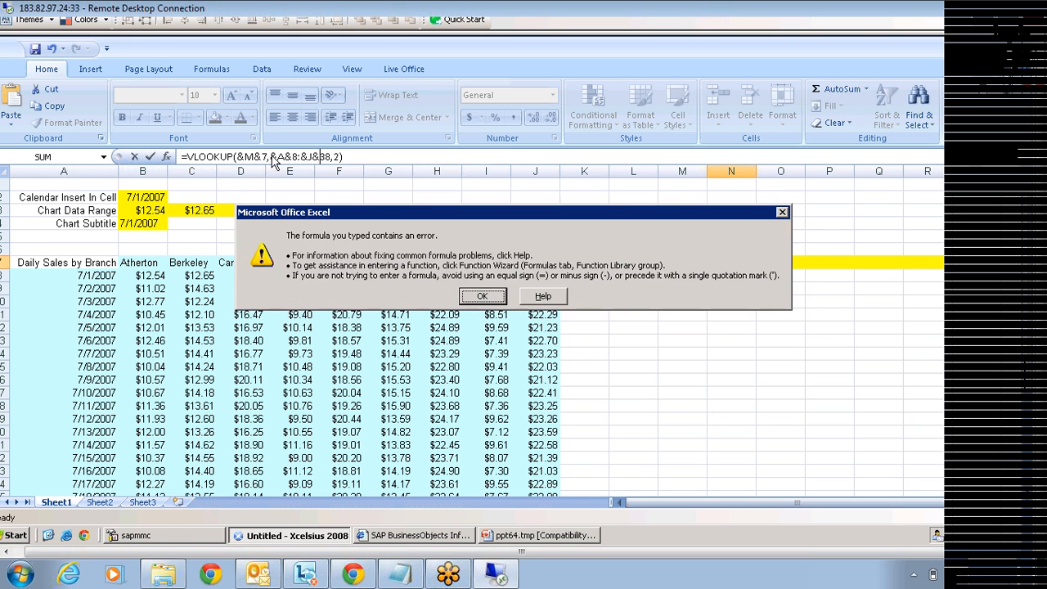
pyautogui.click(483, 297)
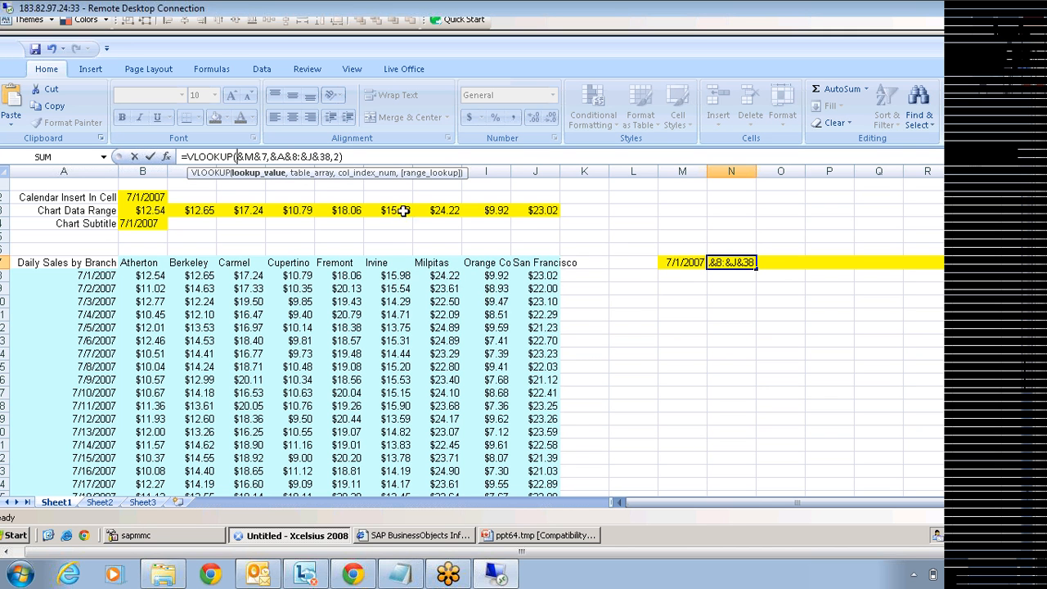
# Remove the ampersands before the row numbers in the N7 formula and try entering it with only the column letters prefixed
pyautogui.click(319, 156)
pyautogui.press('BackSpace')
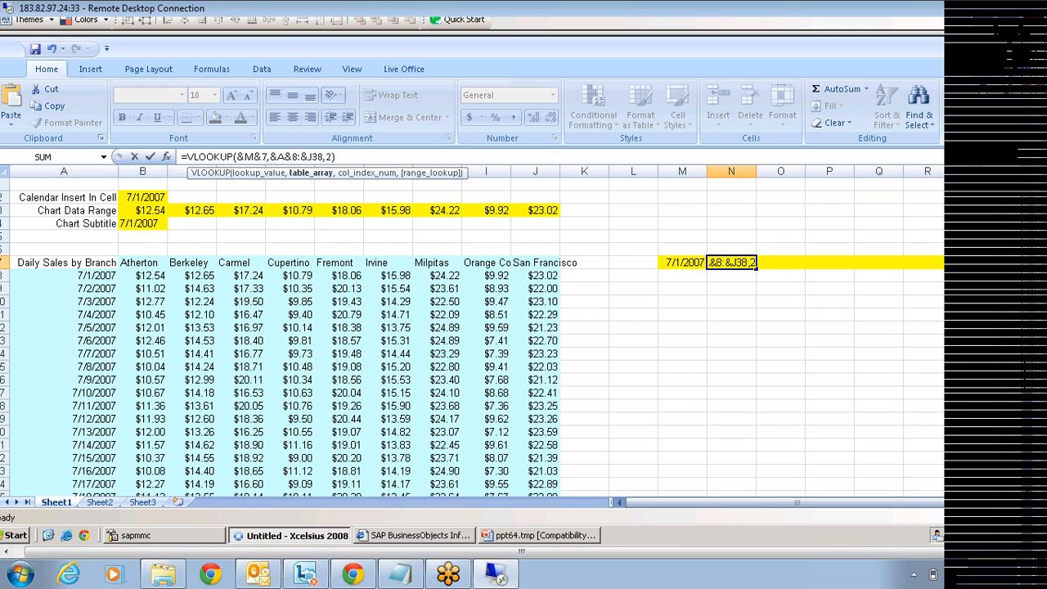
pyautogui.press('BackSpace')
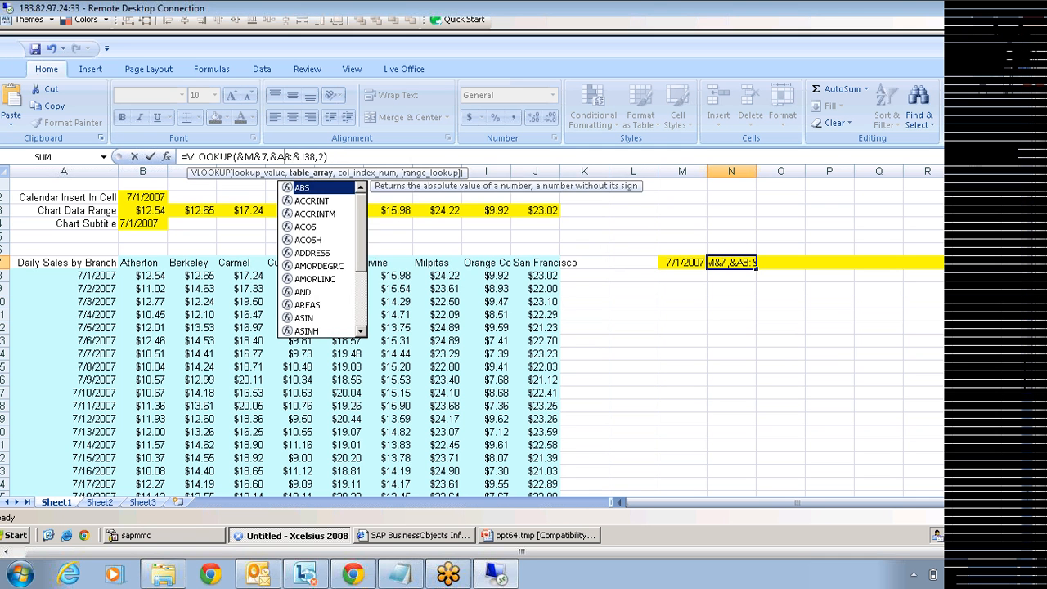
pyautogui.click(261, 156)
pyautogui.press('BackSpace')
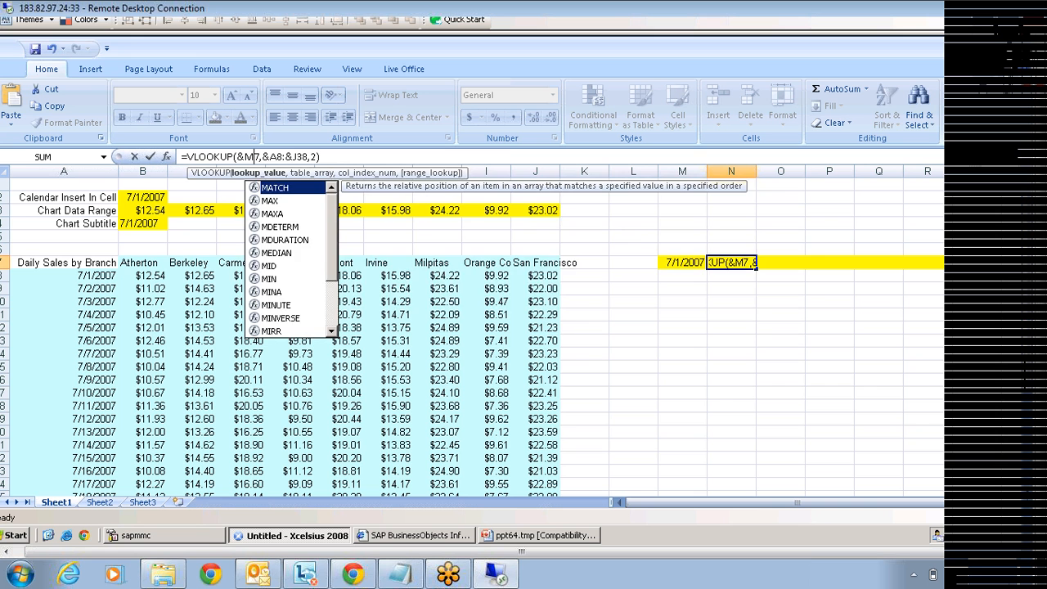
pyautogui.press('Return')
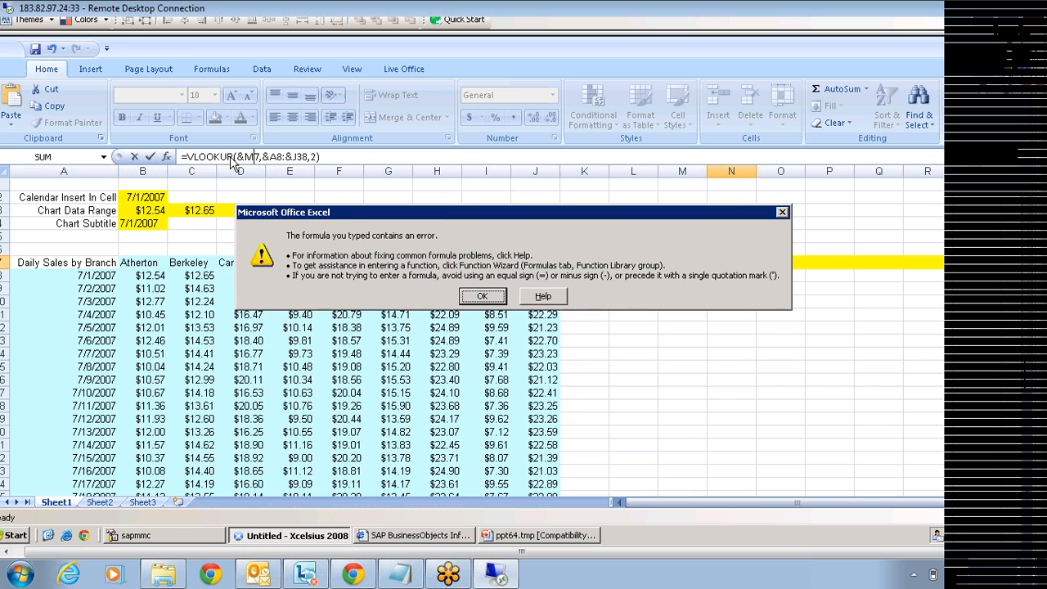
pyautogui.click(782, 212)
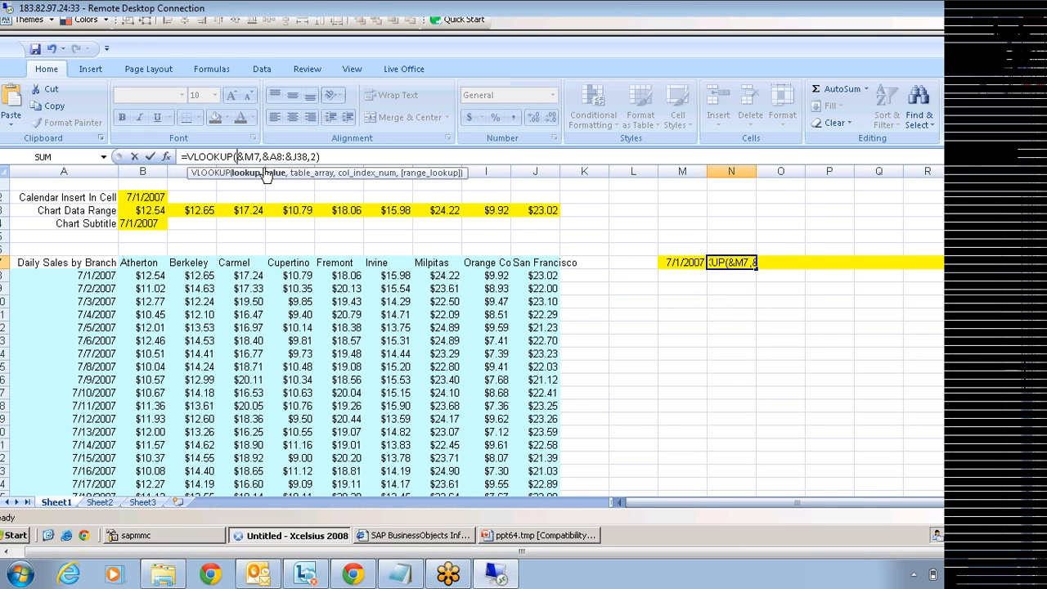
# Make the column references in N7 absolute with dollar signs, so that the formula reads =VLOOKUP($M7,$A8:$J38,2)
pyautogui.press('Delete')
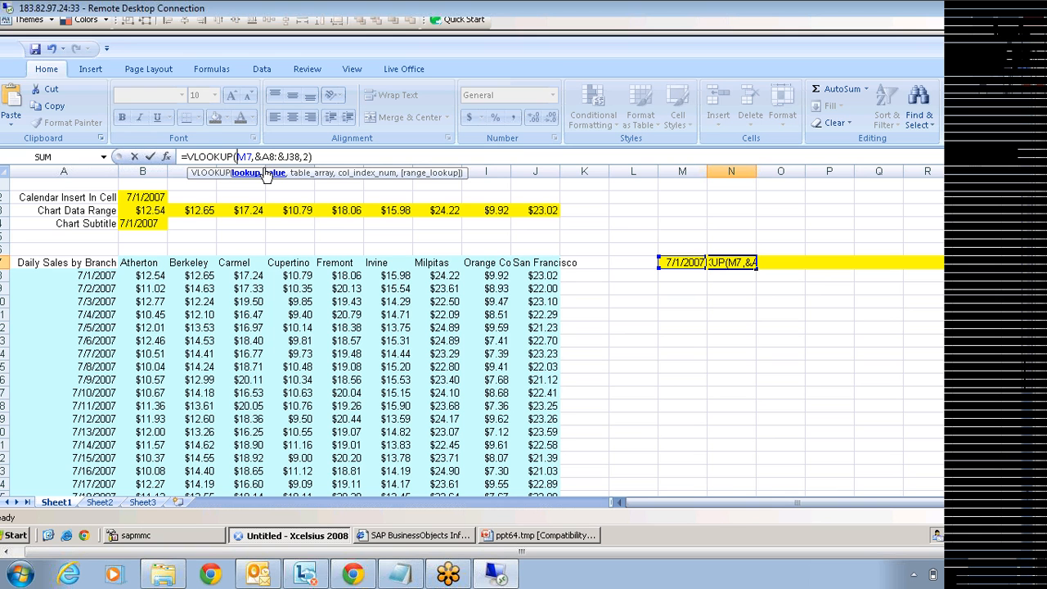
pyautogui.write('$')
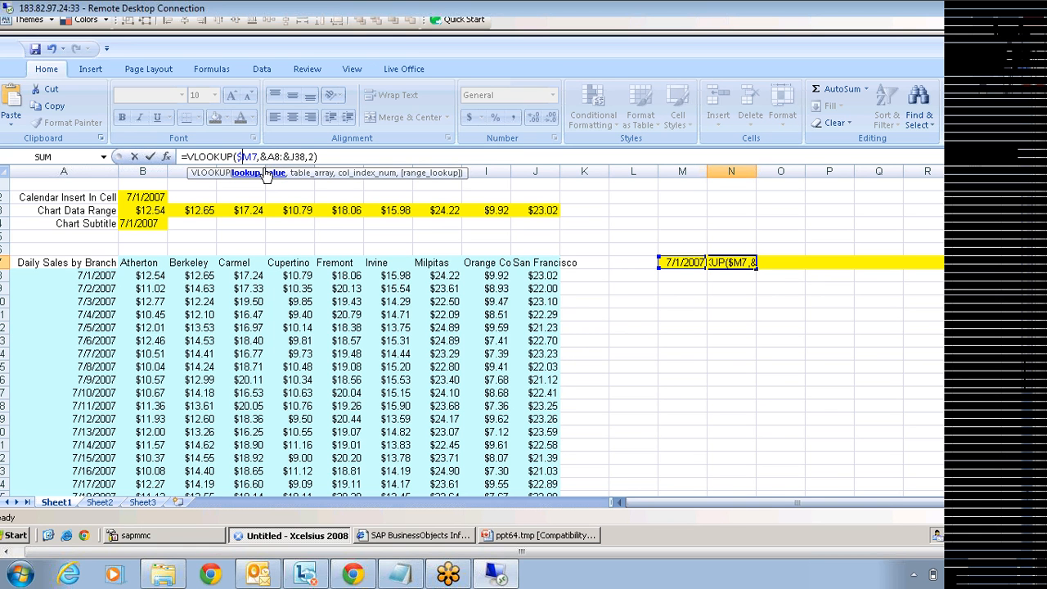
pyautogui.press('Right')
pyautogui.press('Right')
pyautogui.press('Right')
pyautogui.press('Delete')
pyautogui.write('$')
pyautogui.press('Right')
pyautogui.press('Right')
pyautogui.press('Right')
pyautogui.press('Delete')
pyautogui.write('$')
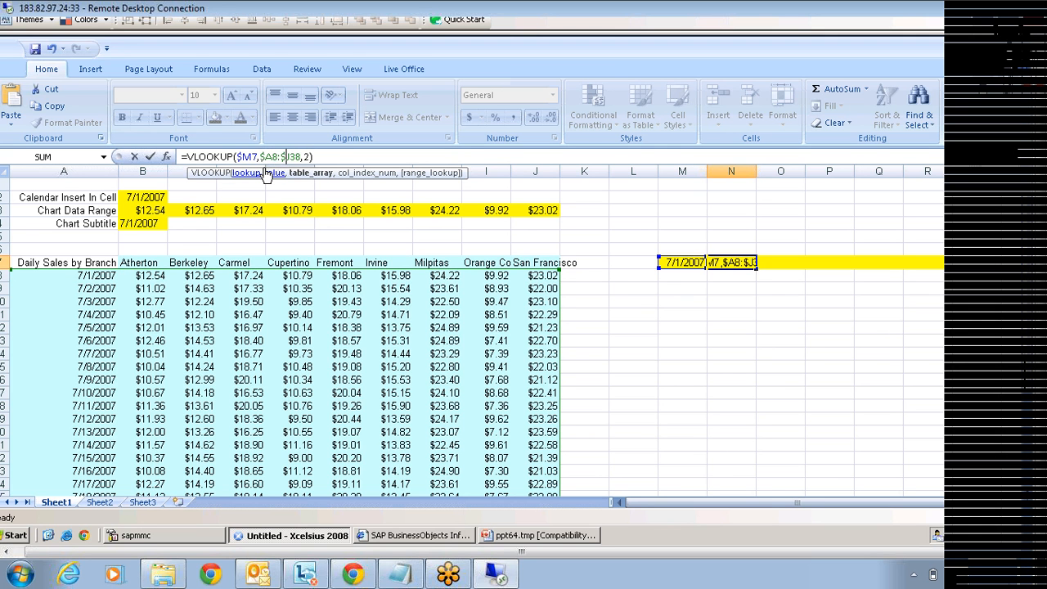
pyautogui.press('Return')
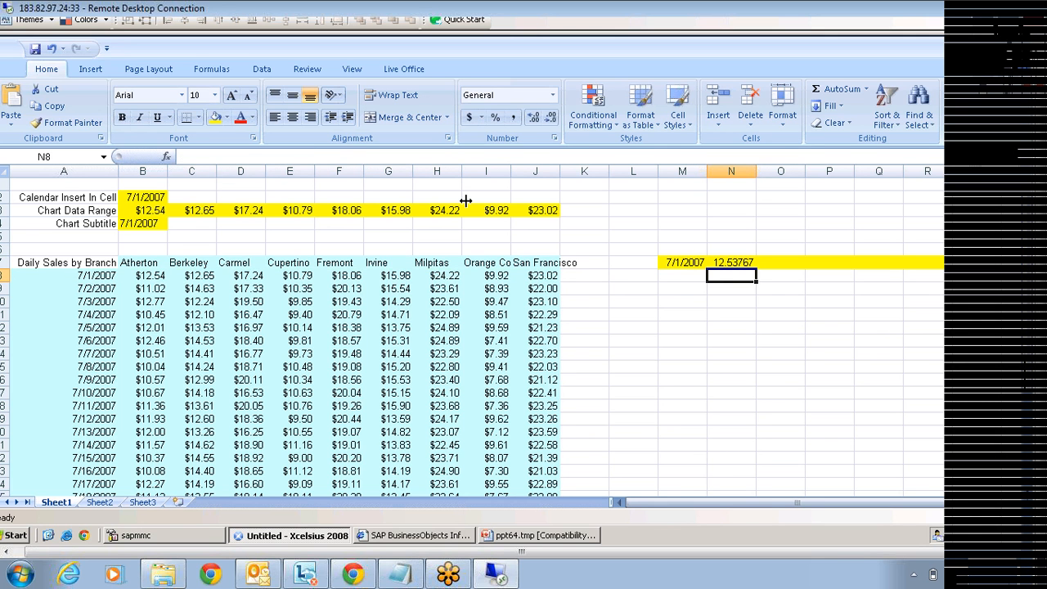
# Copy the N7 formula into O7 and set the column index of the copy to 3
pyautogui.click(733, 265)
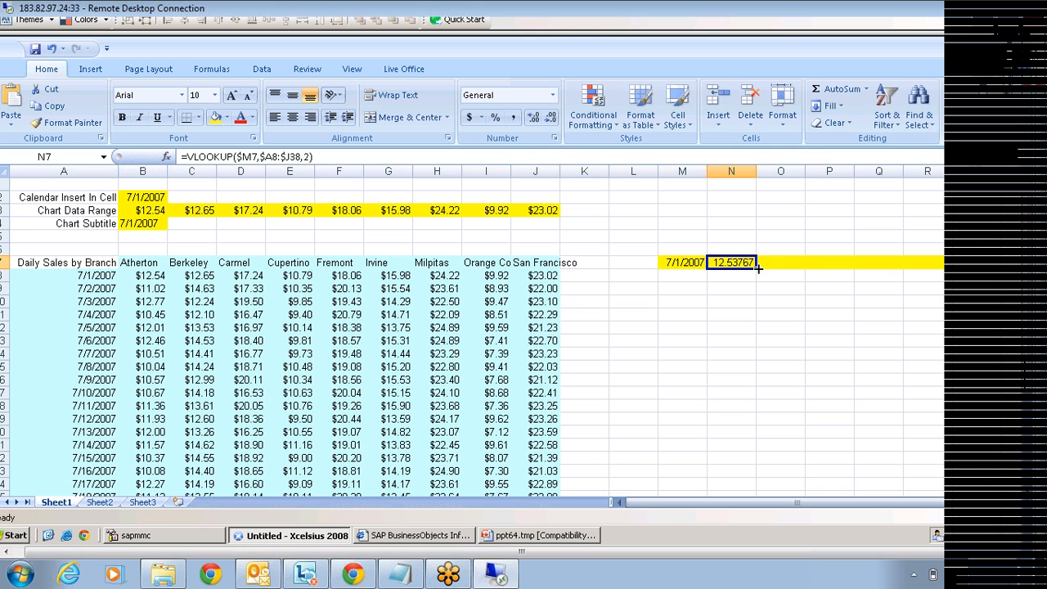
pyautogui.moveTo(773, 270); pyautogui.dragTo(791, 270)
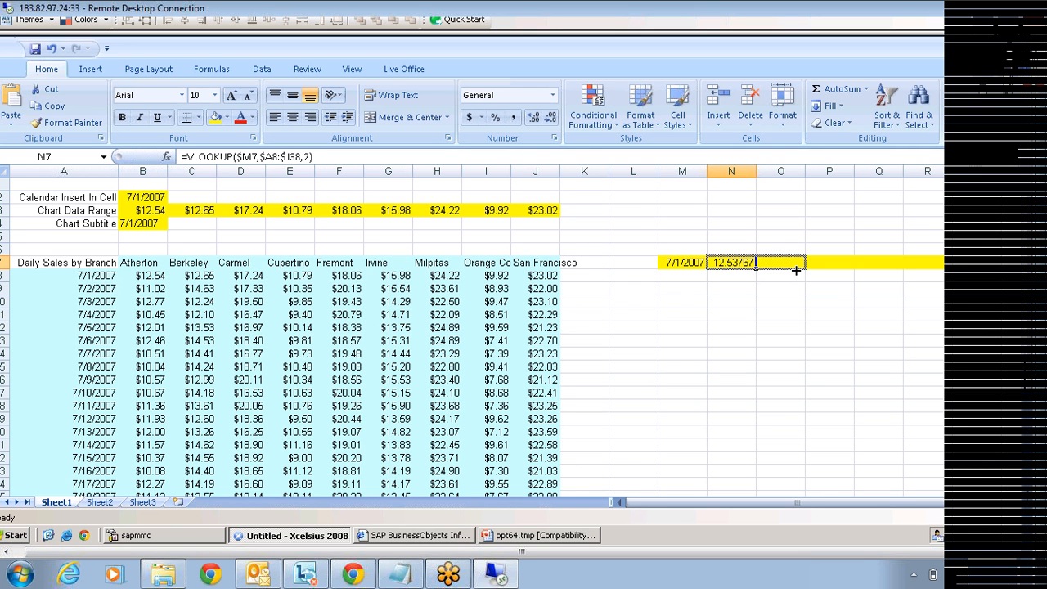
pyautogui.moveTo(795, 270); pyautogui.dragTo(797, 275)
pyautogui.click(779, 262)
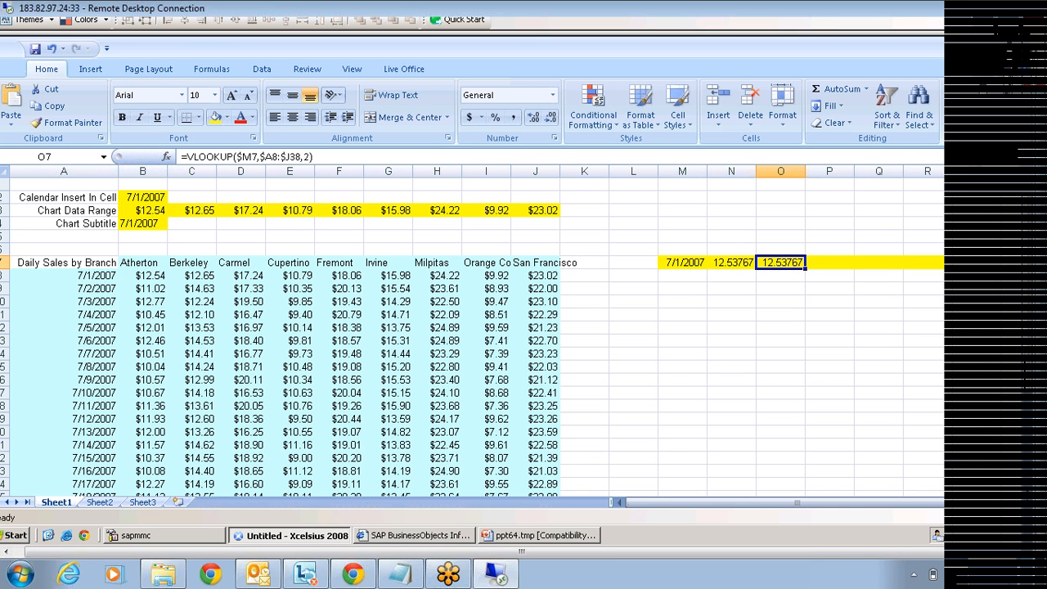
pyautogui.click(308, 156)
pyautogui.press('BackSpace')
pyautogui.write('3')
pyautogui.press('Return')
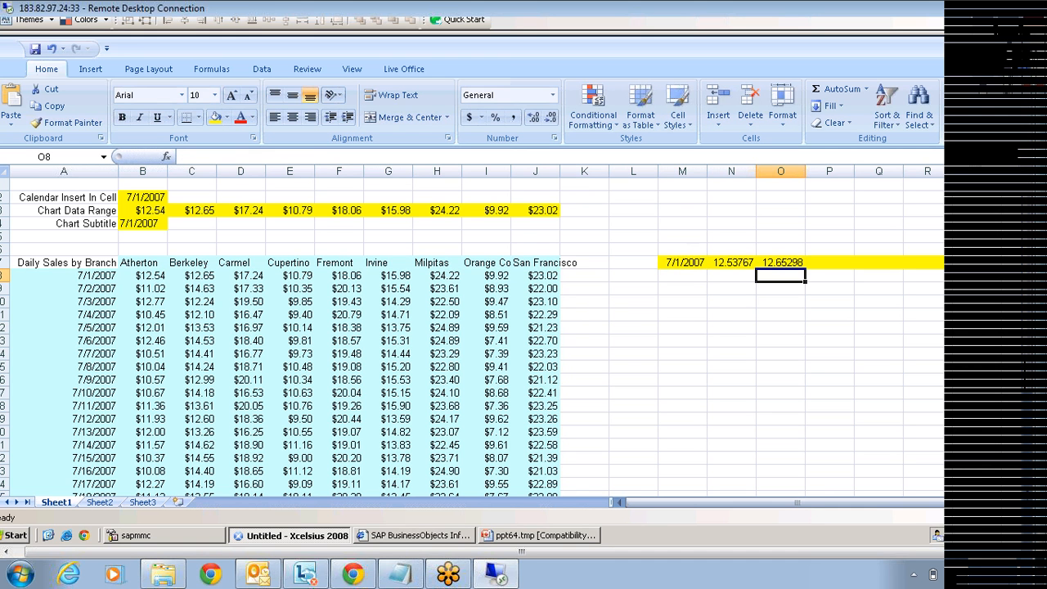
# Fill the N7:O7 formulas across row 7 through V7 and check the formula in O7
pyautogui.moveTo(727, 263); pyautogui.dragTo(842, 267)
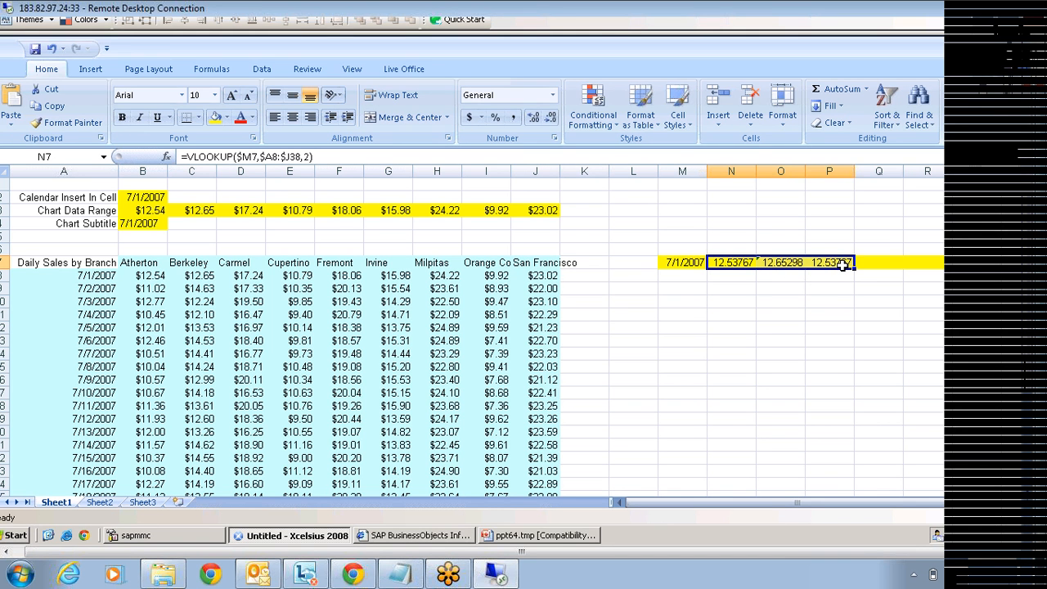
pyautogui.click(833, 264)
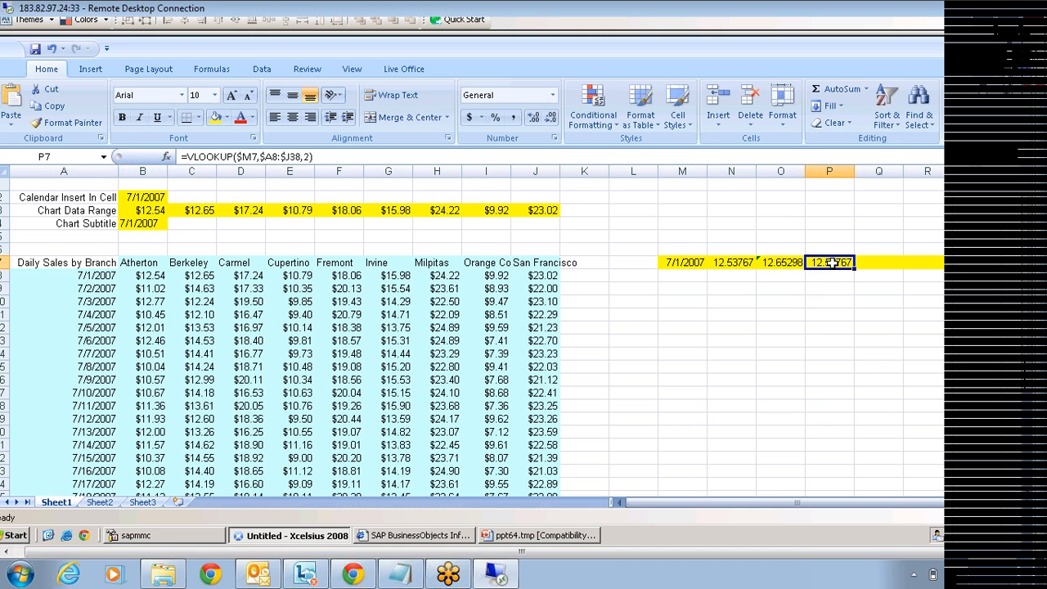
pyautogui.moveTo(731, 263); pyautogui.dragTo(1022, 267)
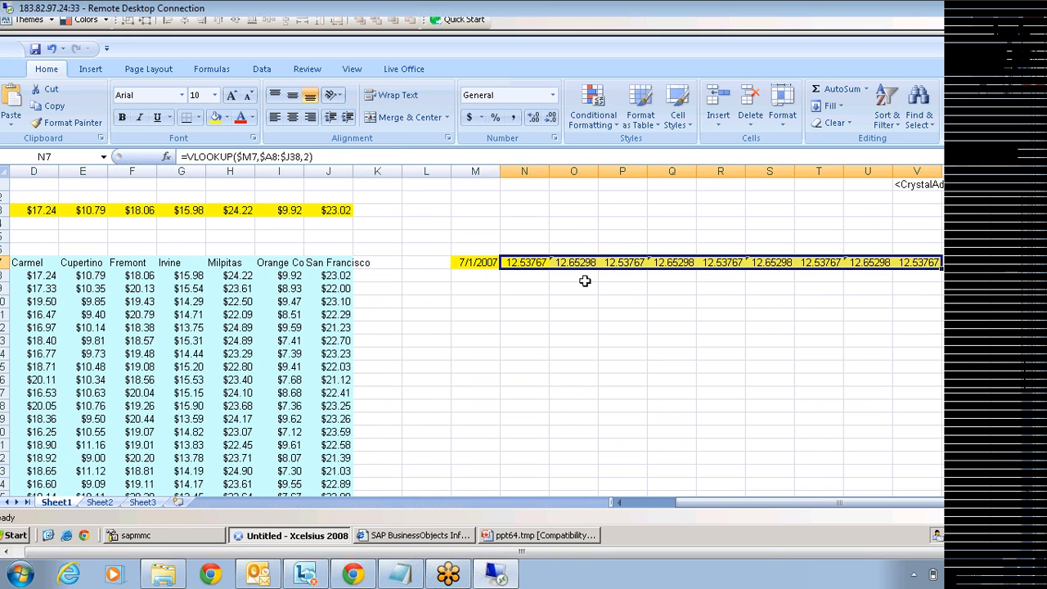
pyautogui.click(576, 262)
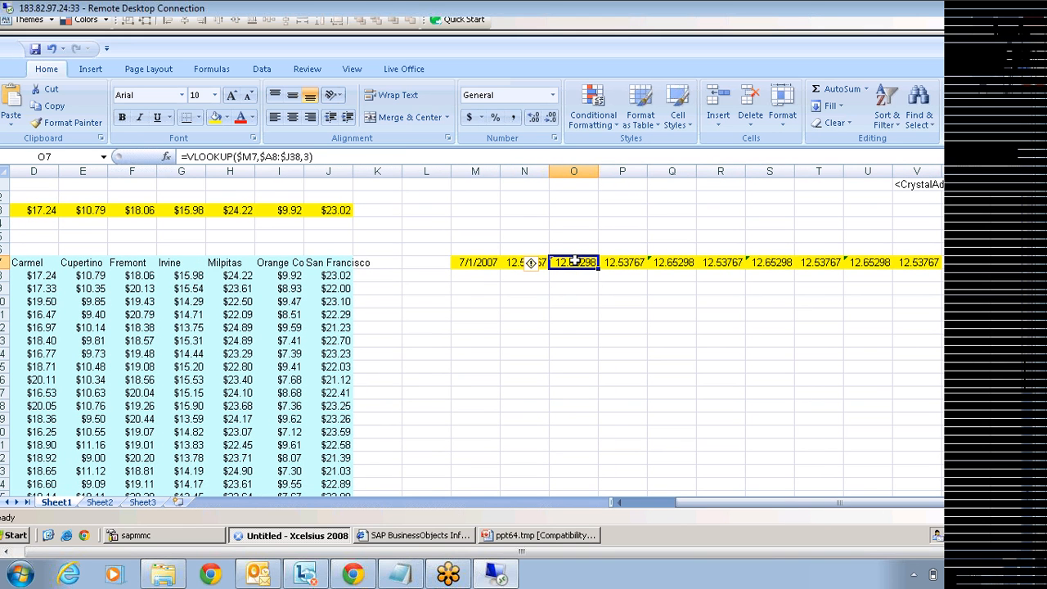
# Set the VLOOKUP column index to 4 in P7 and to 5 in Q7
pyautogui.click(620, 263)
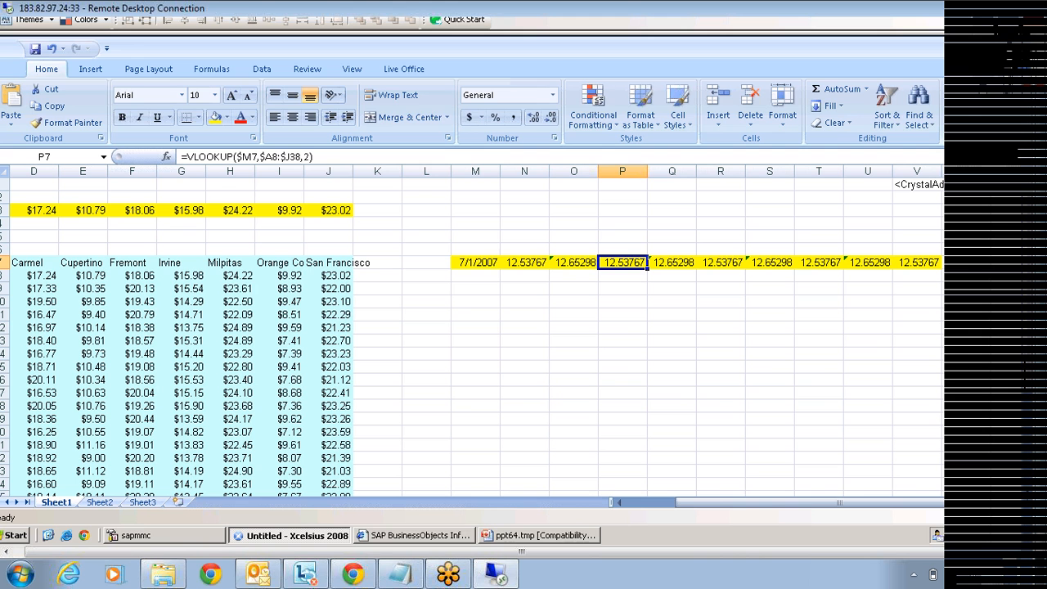
pyautogui.click(306, 156)
pyautogui.press('BackSpace')
pyautogui.write('4')
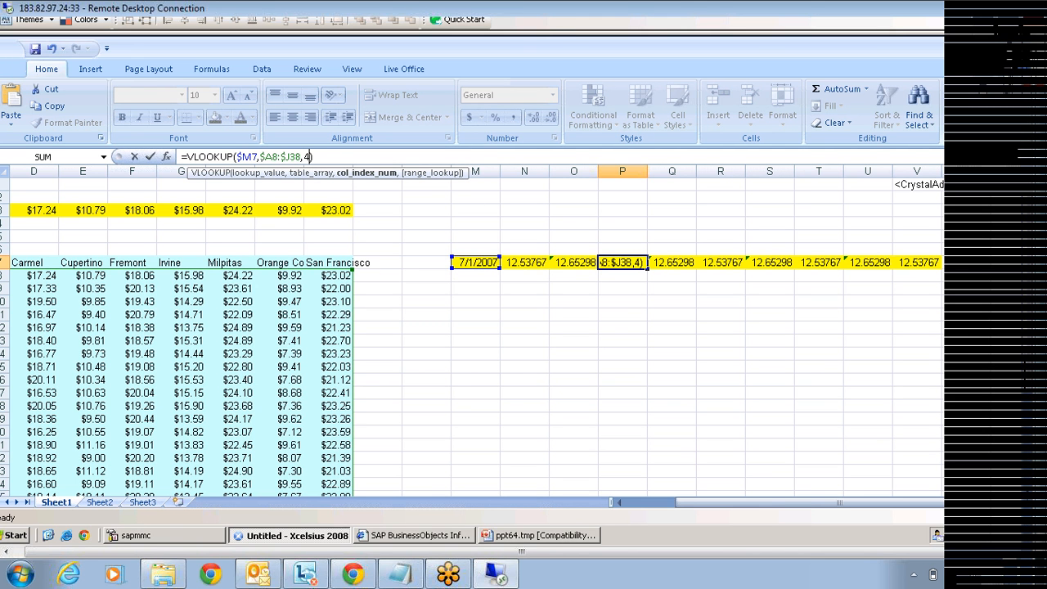
pyautogui.click(663, 263)
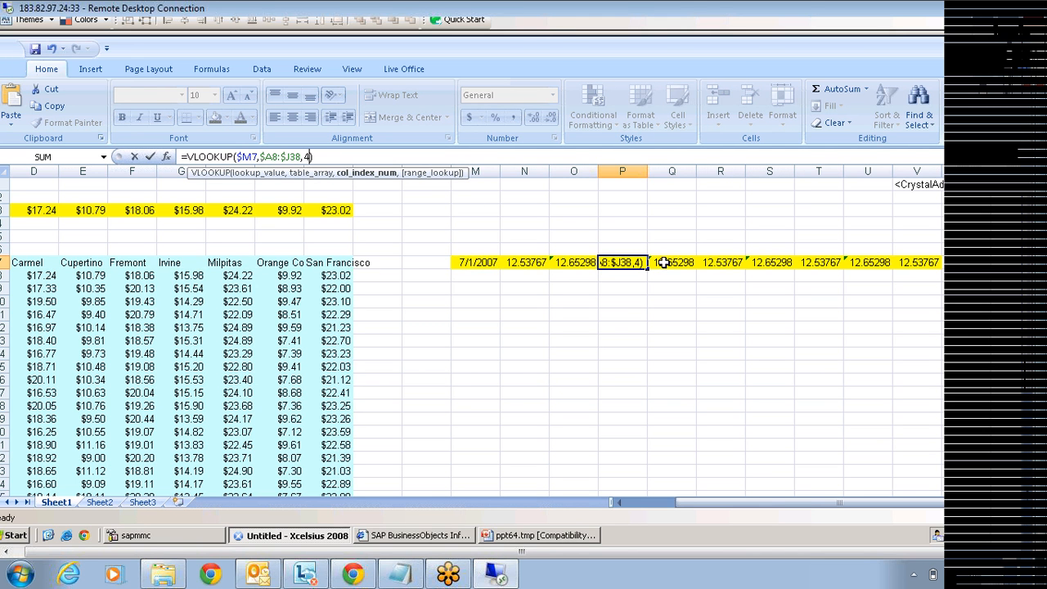
pyautogui.click(308, 156)
pyautogui.press('BackSpace')
pyautogui.write('5')
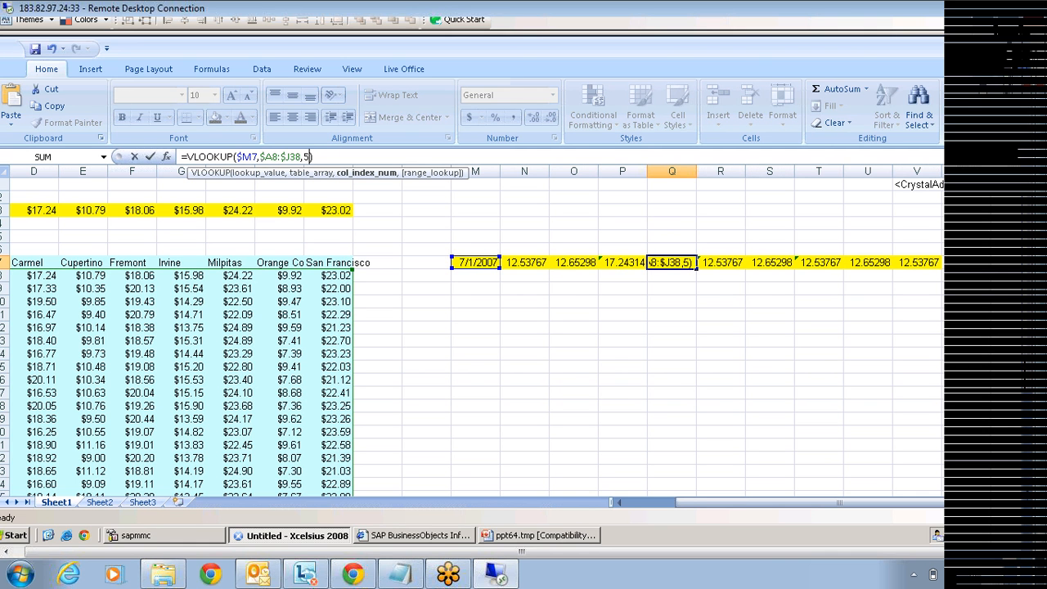
# Set the VLOOKUP column index to 6 in R7 and to 7 in S7
pyautogui.click(720, 263)
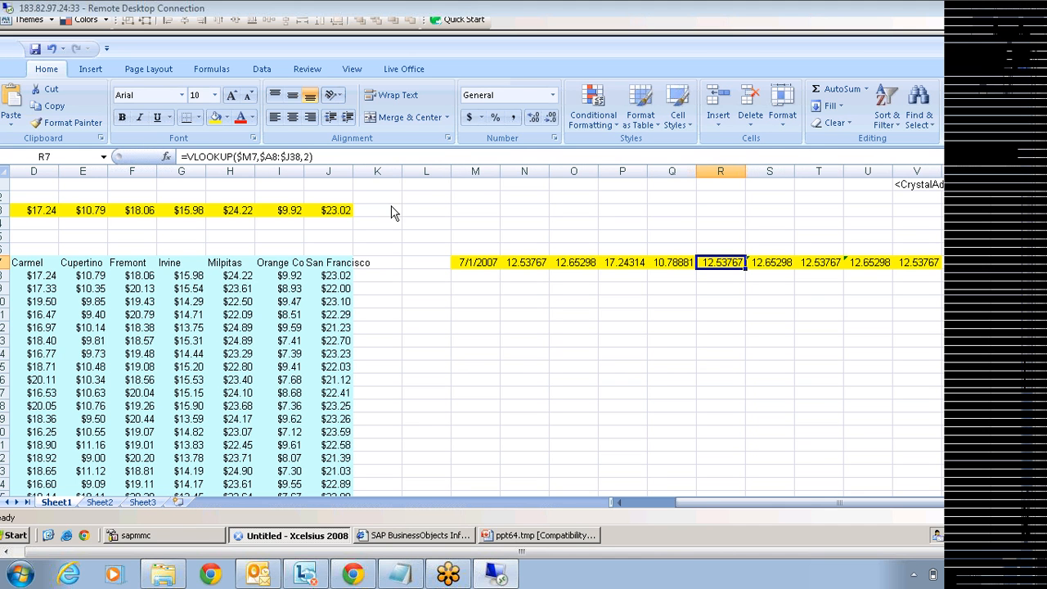
pyautogui.click(311, 157)
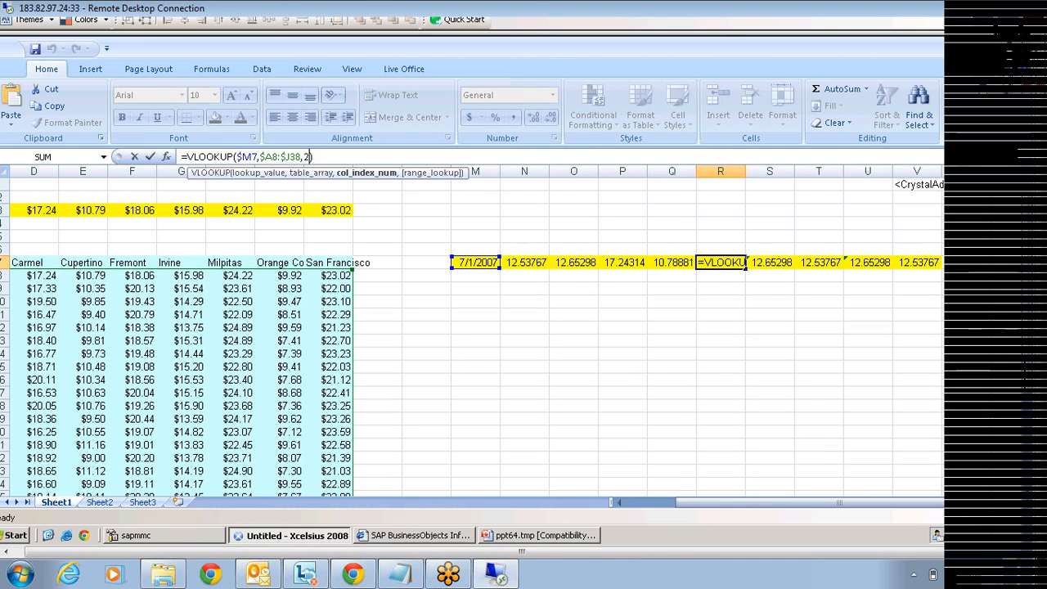
pyautogui.press('BackSpace')
pyautogui.write('6')
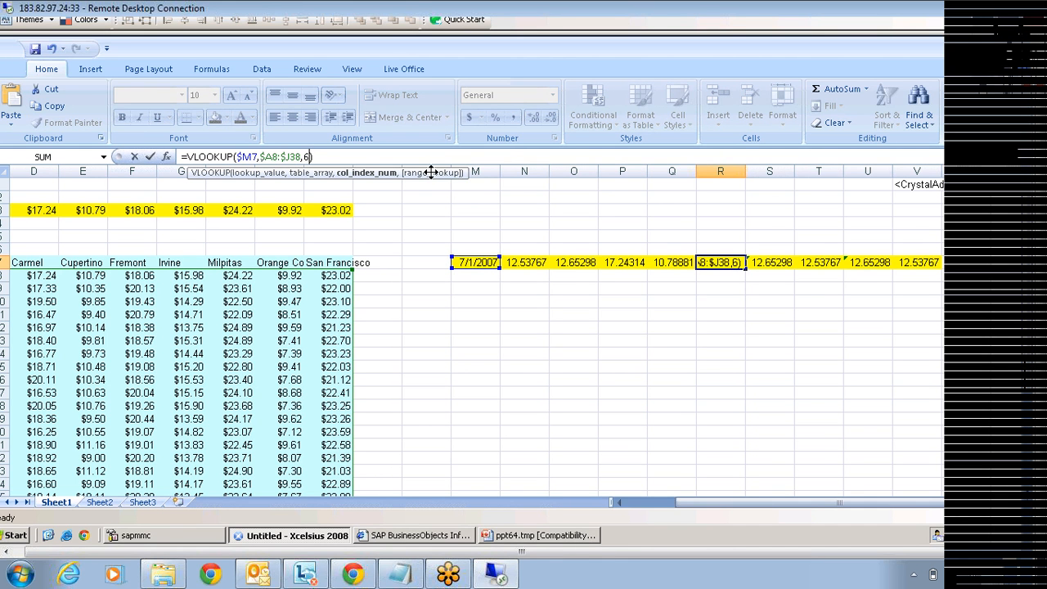
pyautogui.click(770, 262)
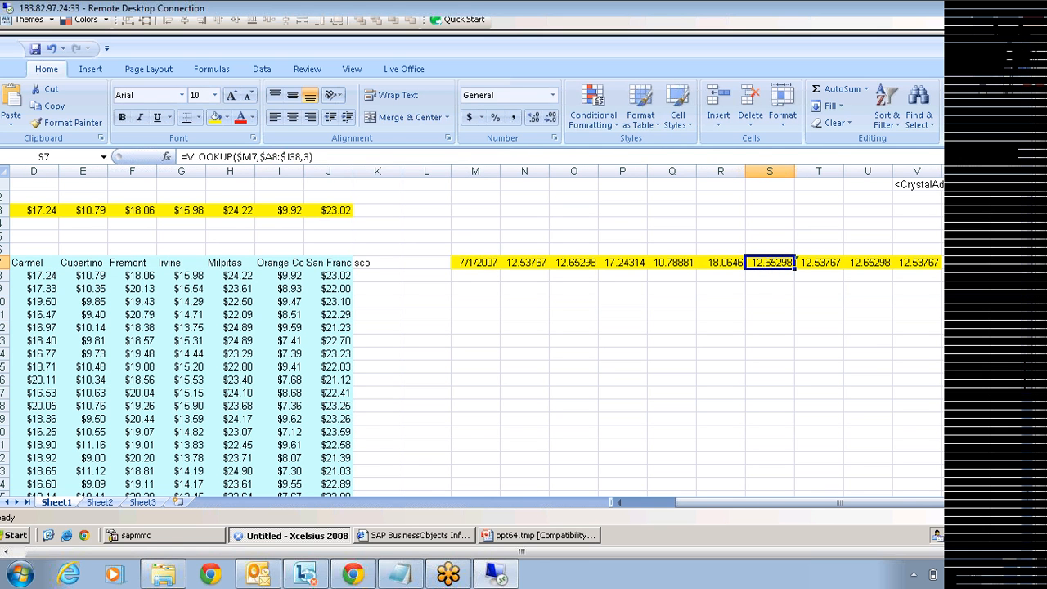
pyautogui.click(311, 156)
pyautogui.press('BackSpace')
pyautogui.write('7')
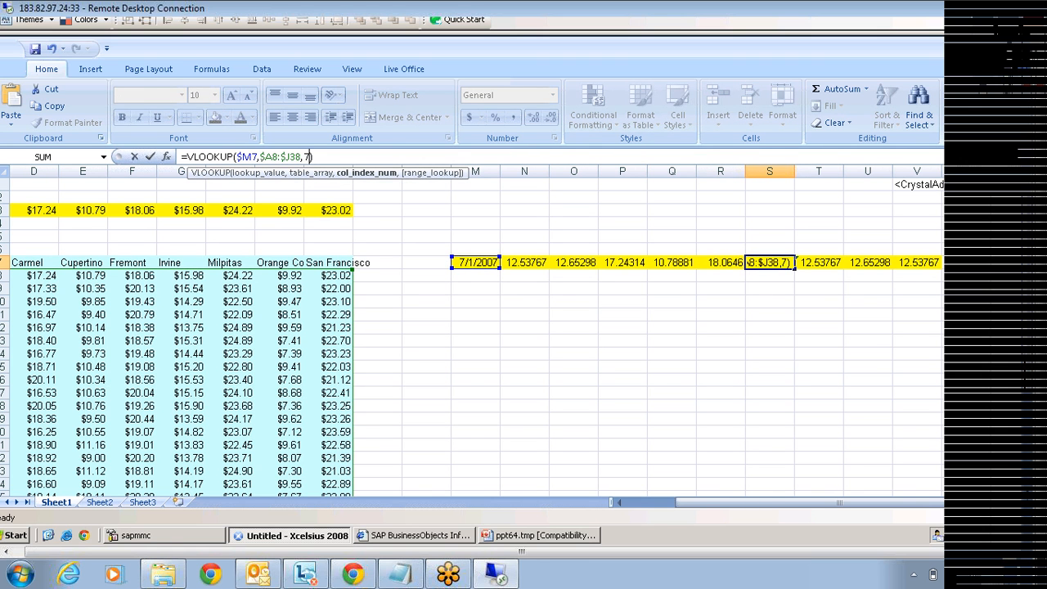
# Set the VLOOKUP column index to 7 in T7 and to 8 in U7
pyautogui.click(816, 258)
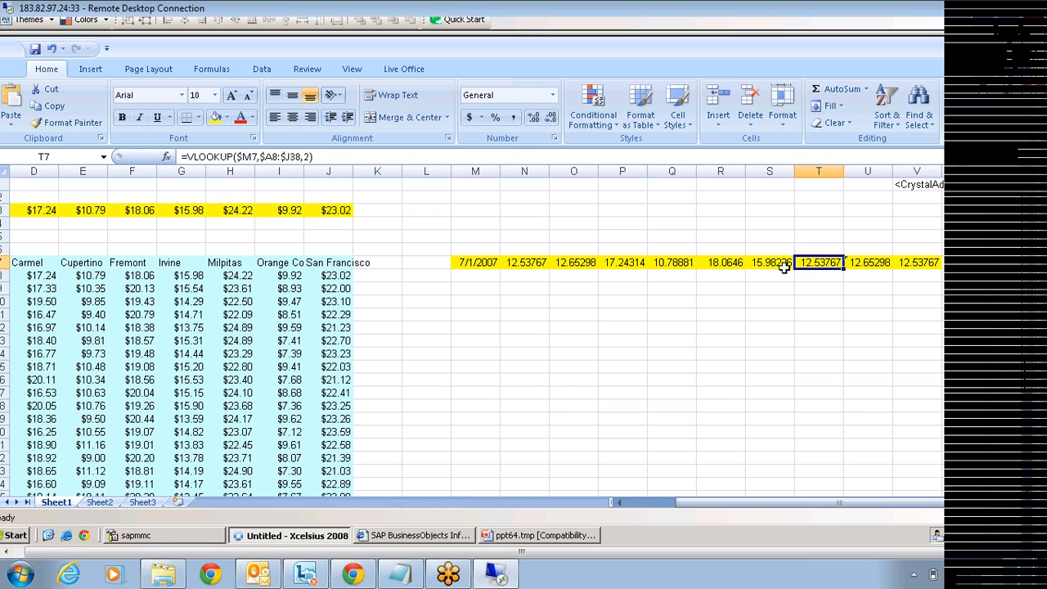
pyautogui.click(310, 156)
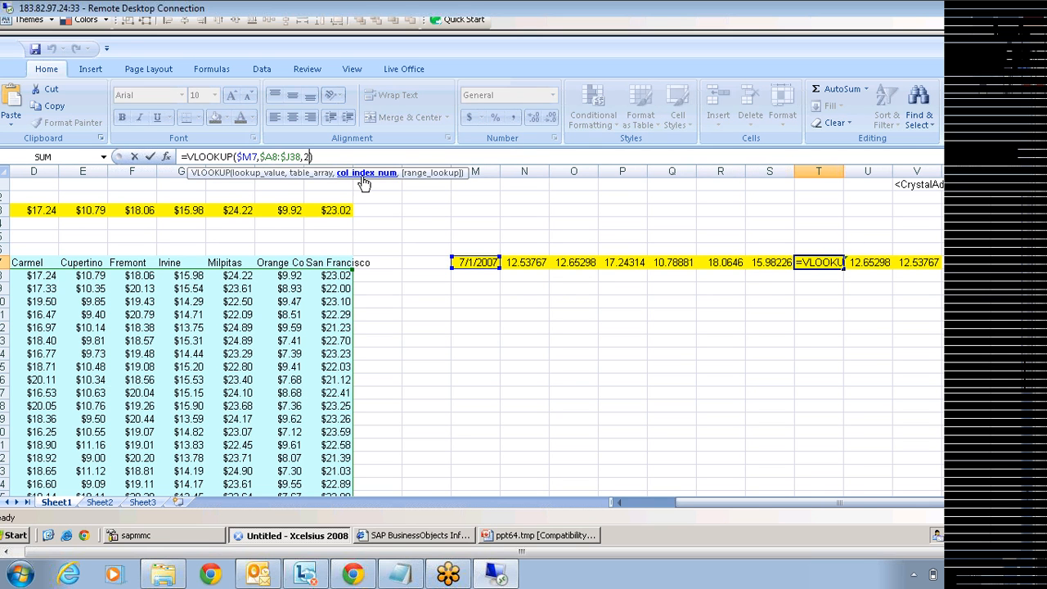
pyautogui.press('BackSpace')
pyautogui.write('7')
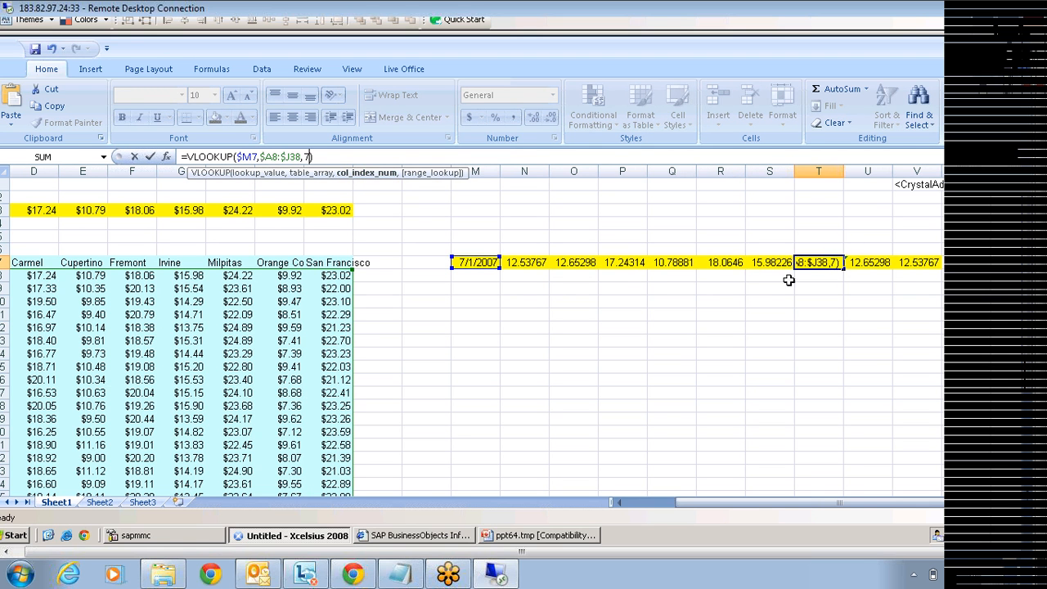
pyautogui.click(857, 262)
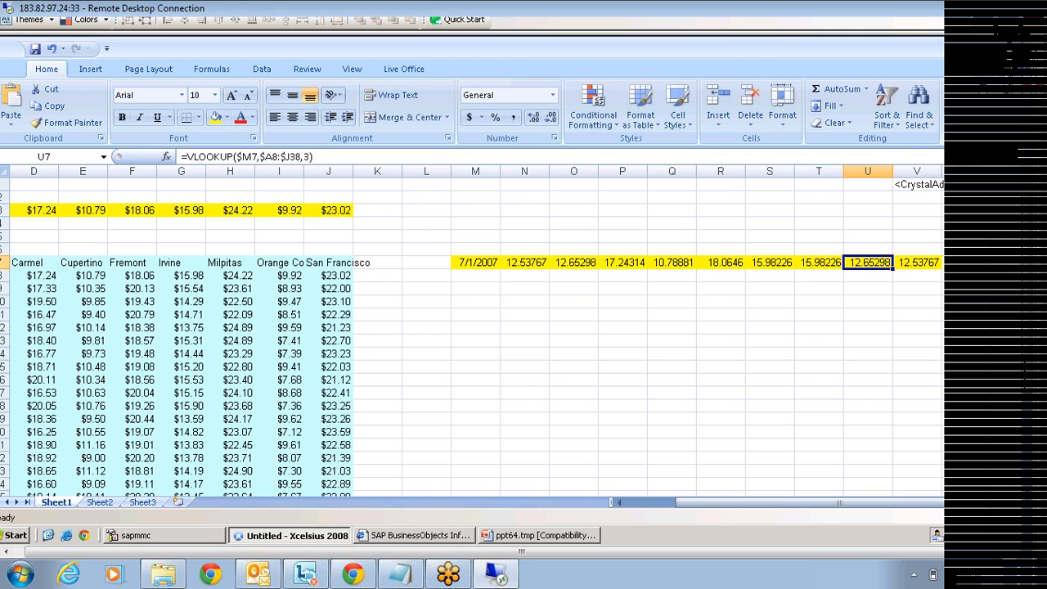
pyautogui.click(311, 156)
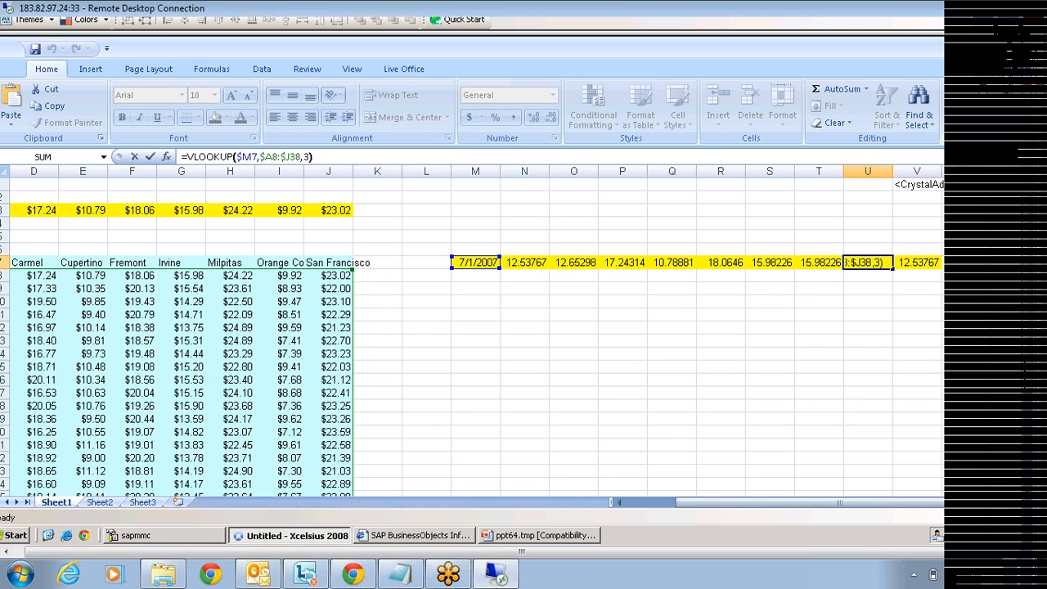
pyautogui.press('Left')
pyautogui.press('BackSpace')
pyautogui.write('8')
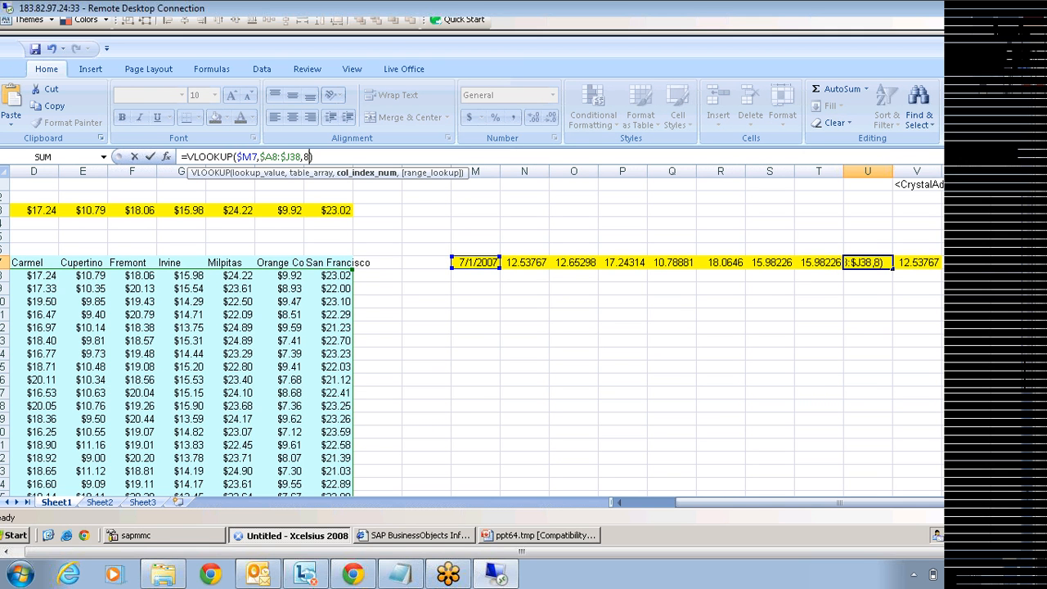
# Check the column index used in the VLOOKUP formulas of V7, U7, T7 and S7
pyautogui.click(916, 261)
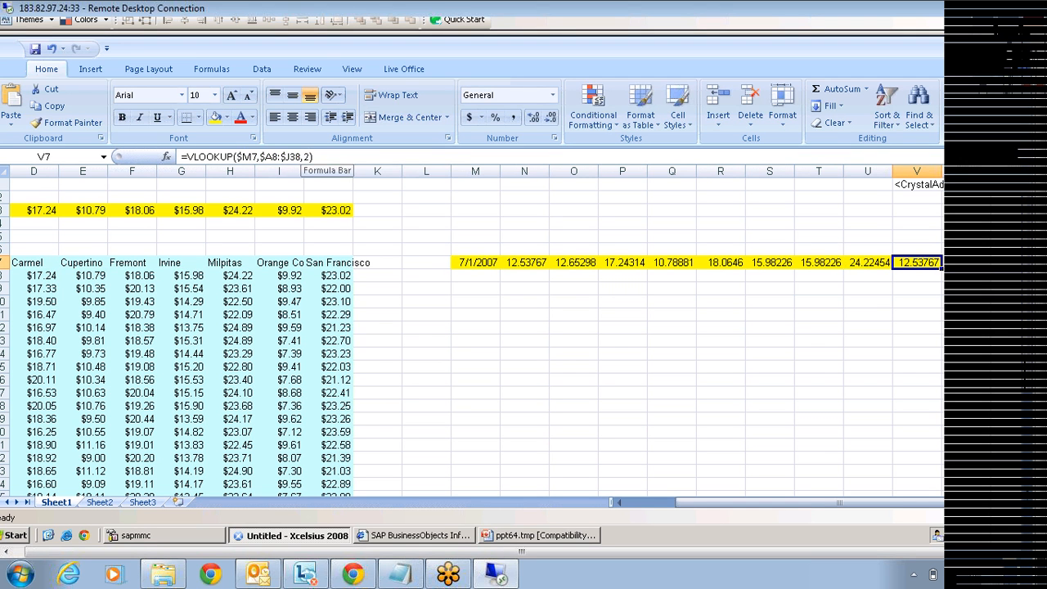
pyautogui.press('F2')
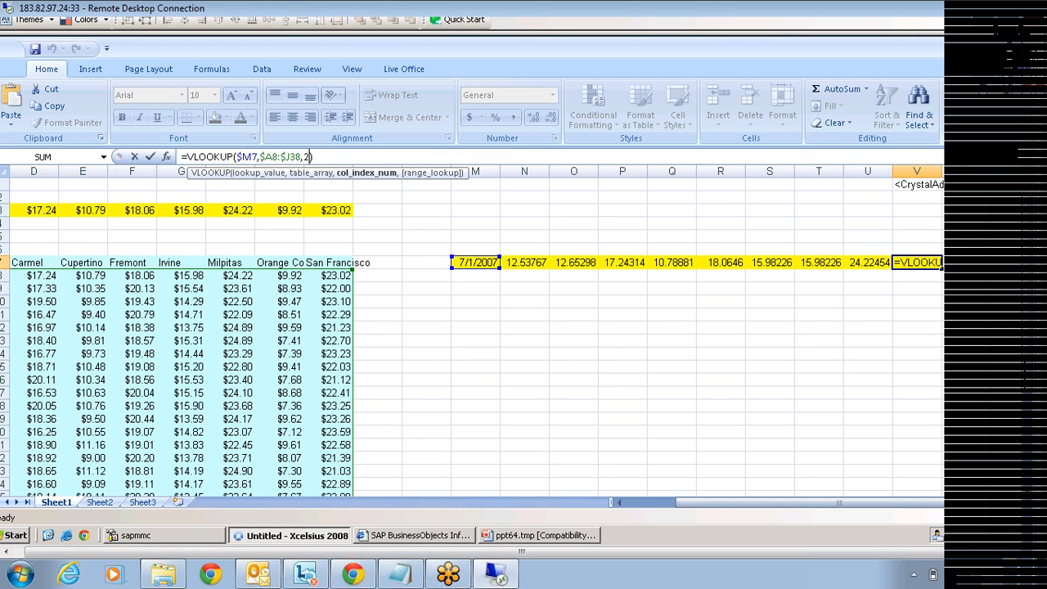
pyautogui.click(809, 268)
pyautogui.click(859, 263)
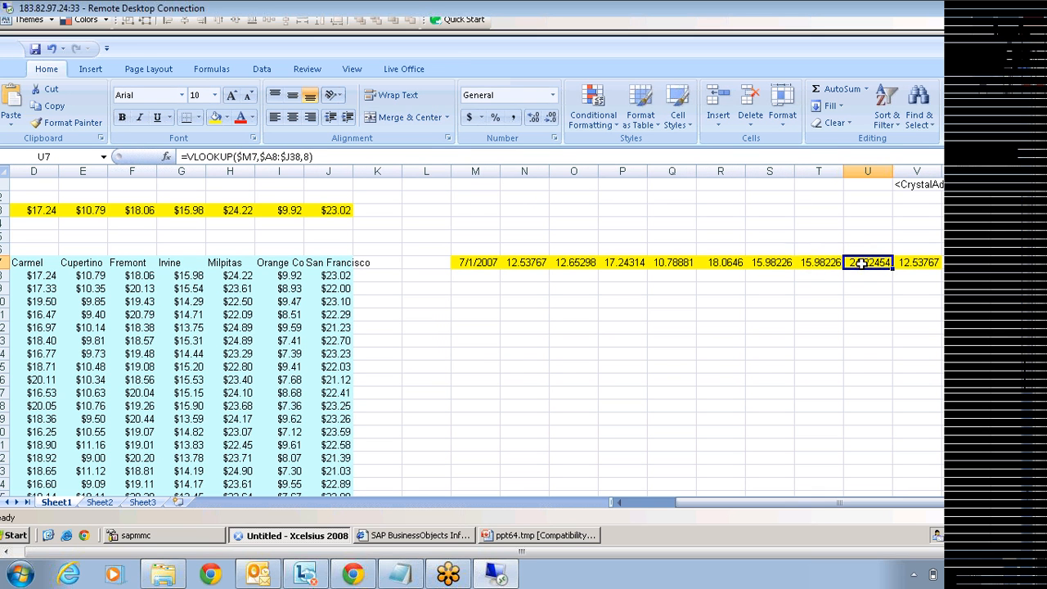
pyautogui.click(914, 264)
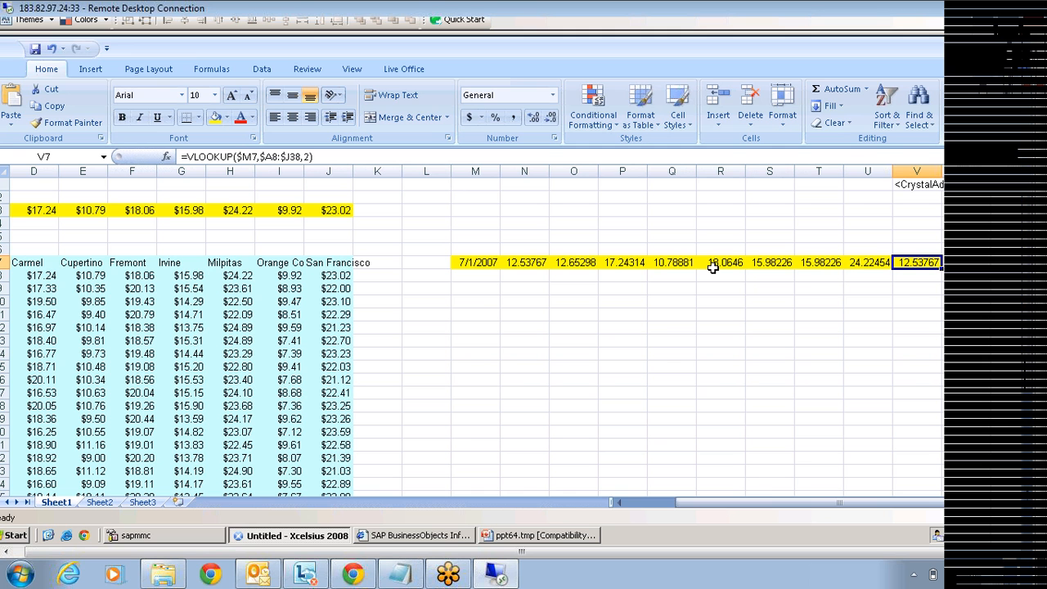
pyautogui.click(812, 261)
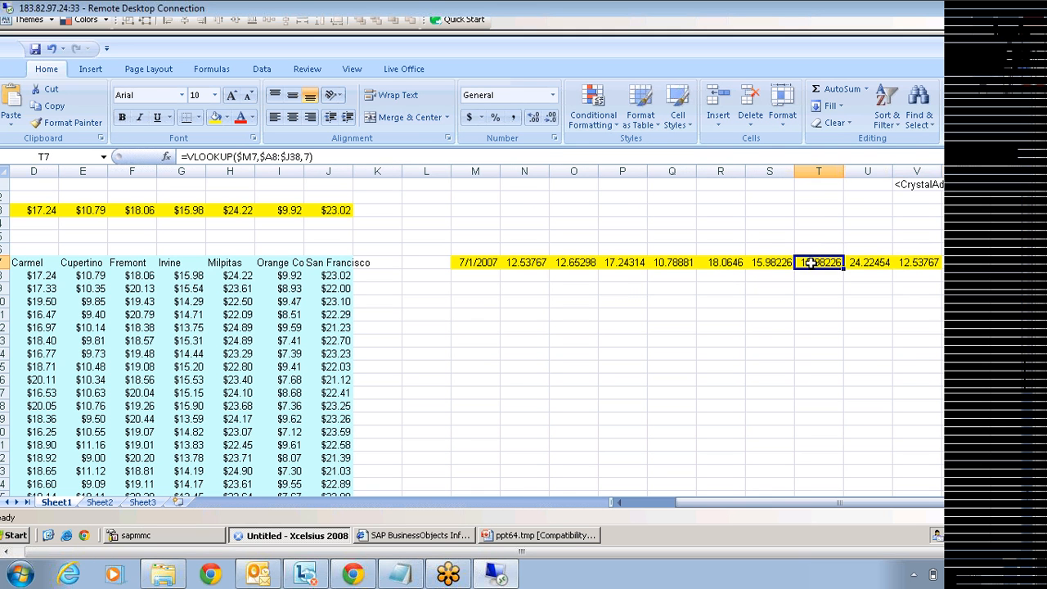
pyautogui.click(782, 261)
# Set the VLOOKUP column index to 8 in T7 and to 9 in U7
pyautogui.click(810, 262)
pyautogui.click(309, 156)
pyautogui.press('BackSpace')
pyautogui.write('8')
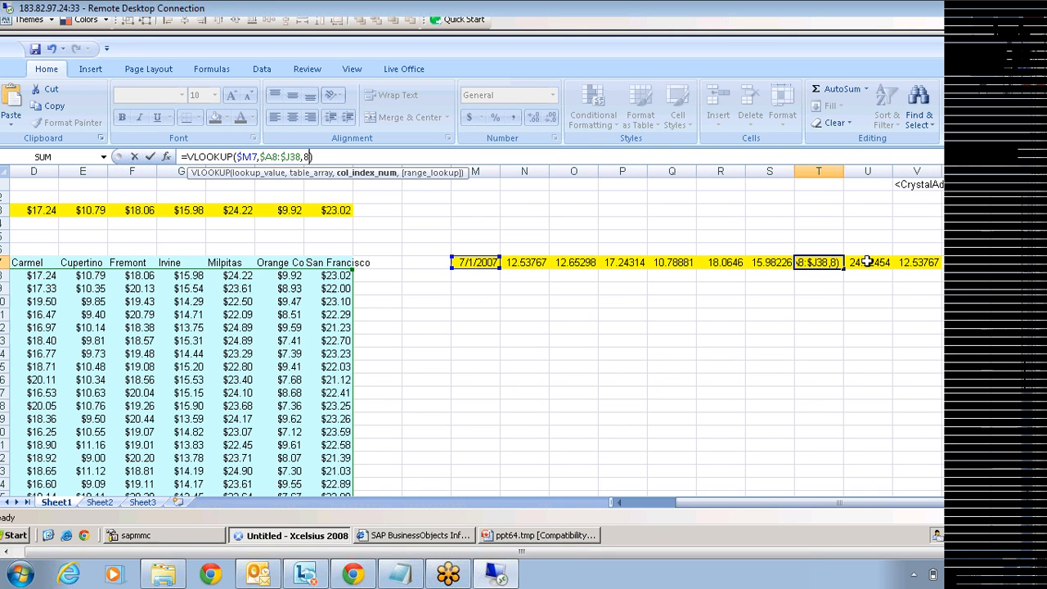
pyautogui.press('Return')
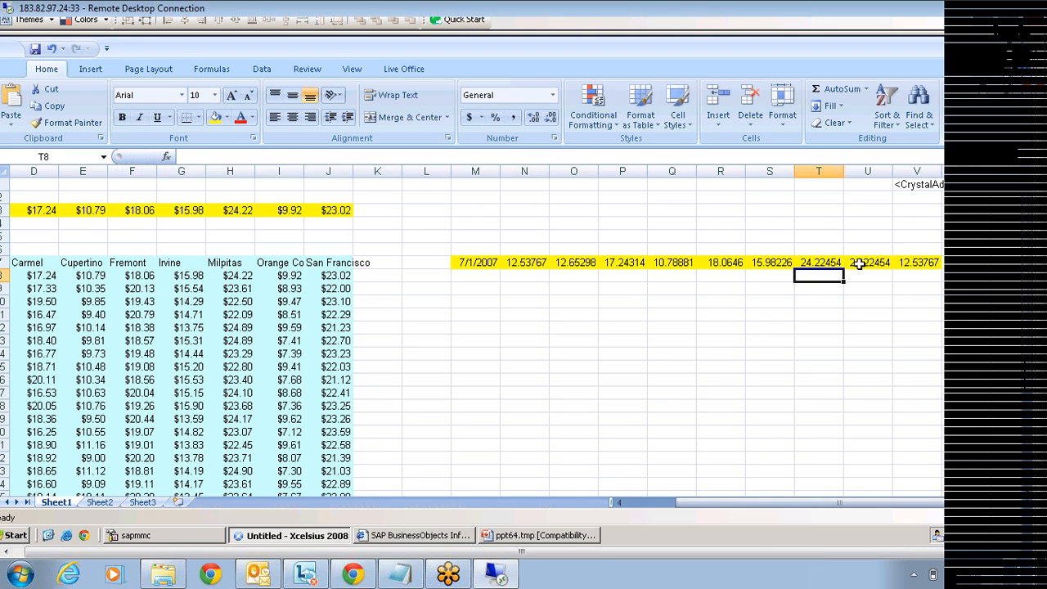
pyautogui.click(863, 263)
pyautogui.click(323, 157)
pyautogui.press('BackSpace')
pyautogui.write('9')
pyautogui.press('Return')
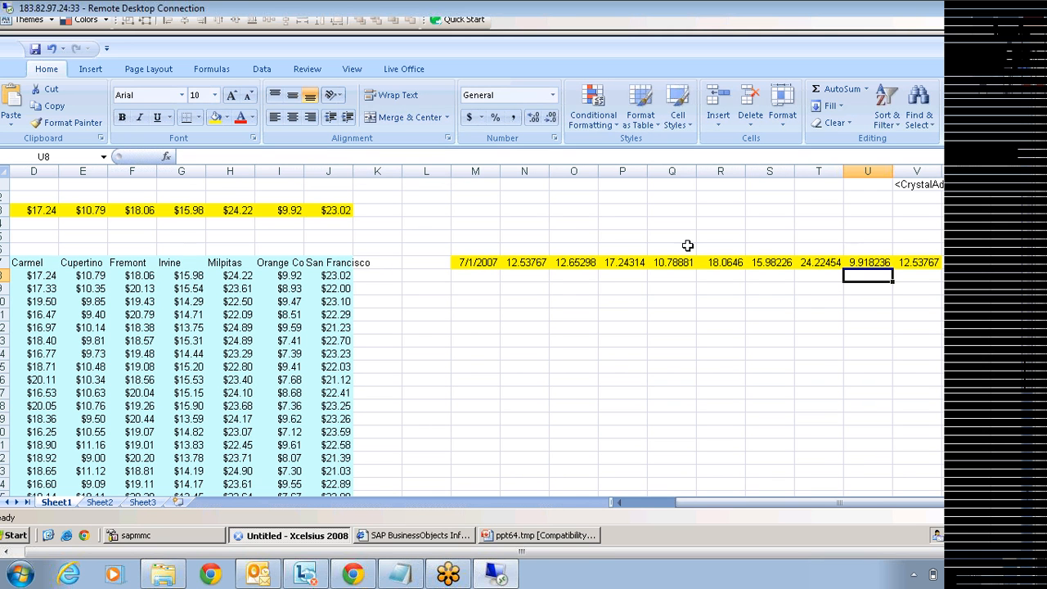
# Set the VLOOKUP column index to 10 in V7, the last cell of the lookup row
pyautogui.click(916, 263)
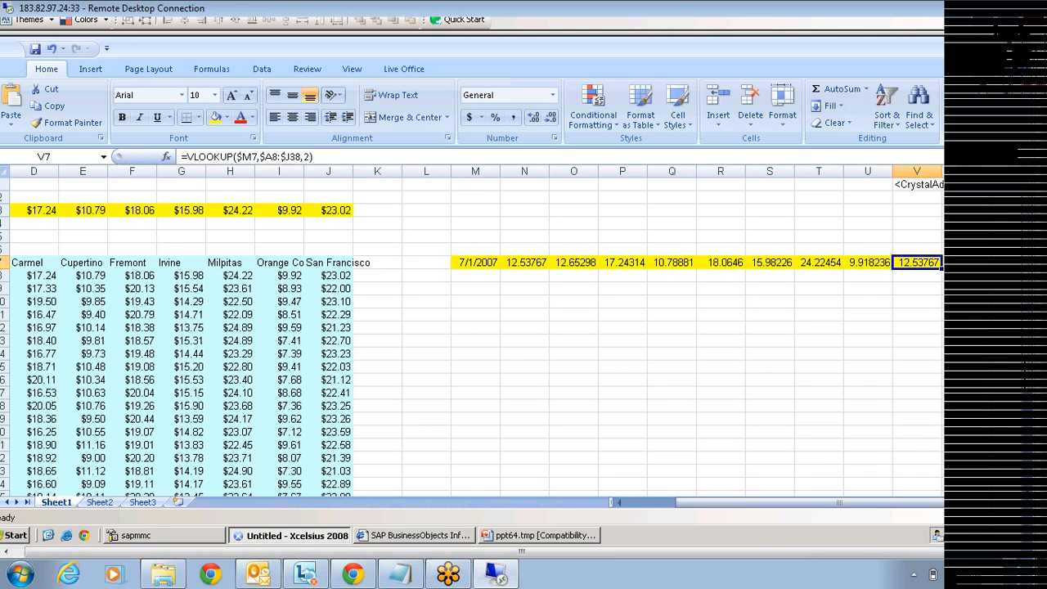
pyautogui.click(317, 157)
pyautogui.press('Left')
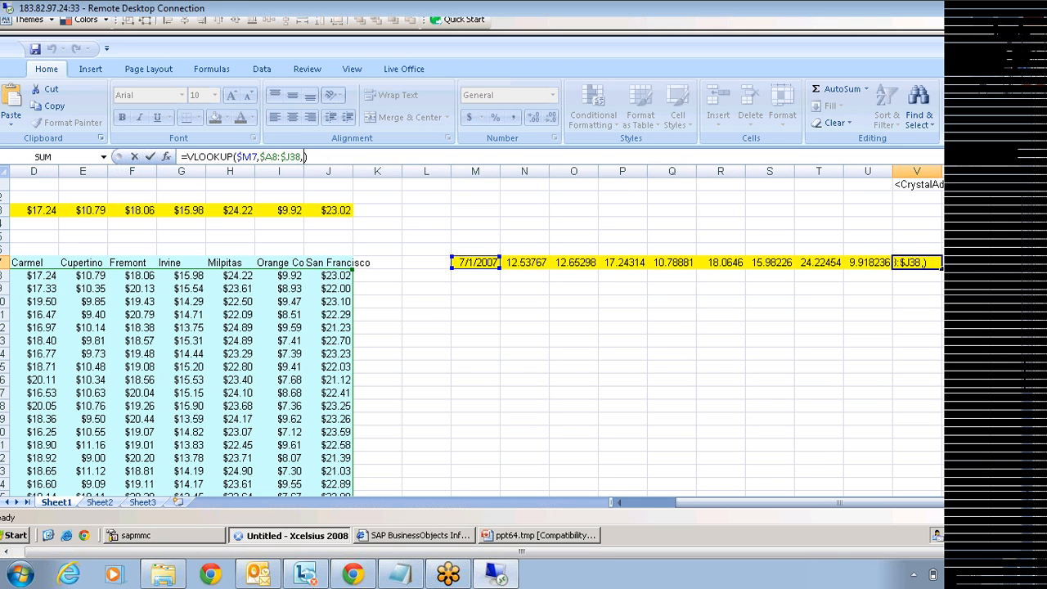
pyautogui.press('BackSpace')
pyautogui.write('10')
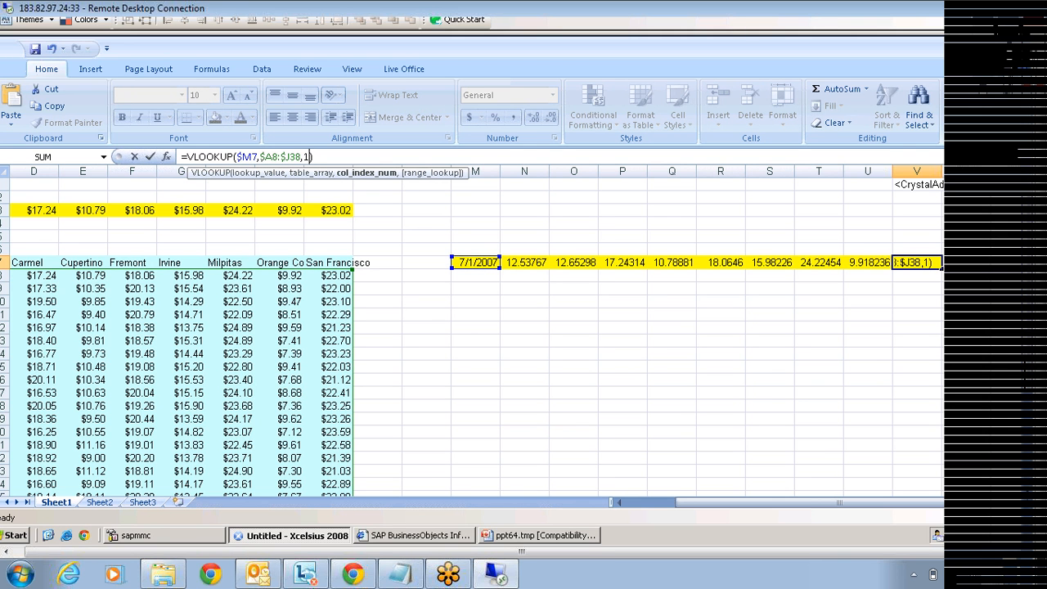
pyautogui.press('Return')
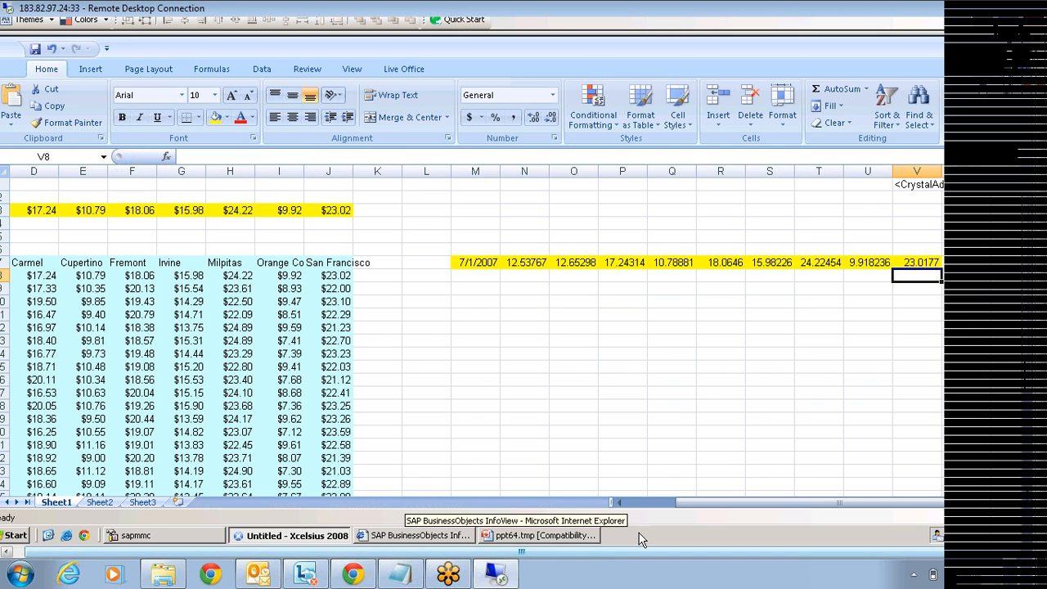
# Set the lookup date in M7 to 7/9/2007 to test the VLOOKUP row
pyautogui.moveTo(638, 502); pyautogui.dragTo(565, 434)
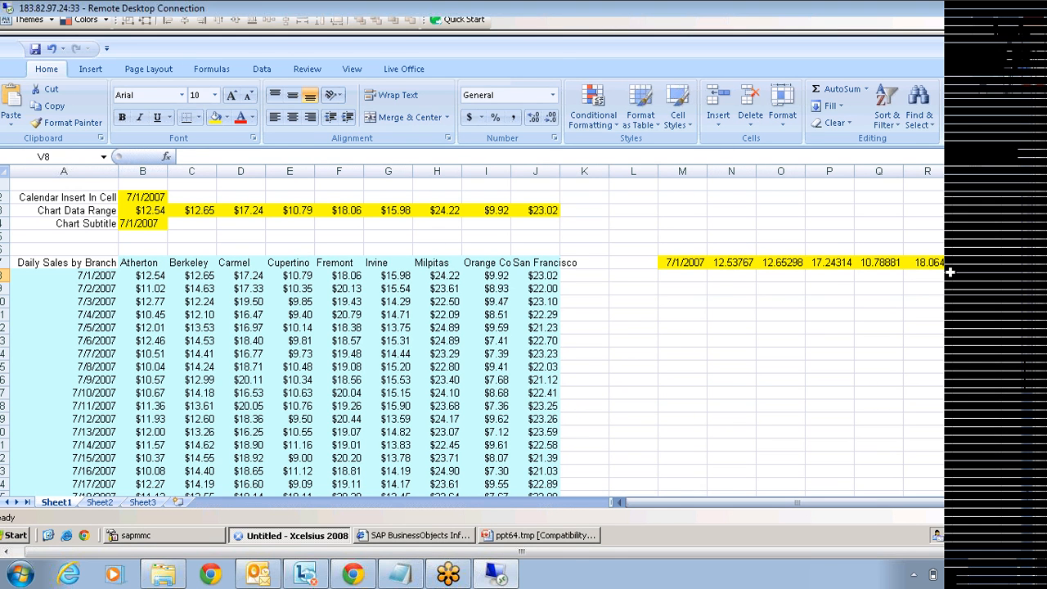
pyautogui.click(677, 262)
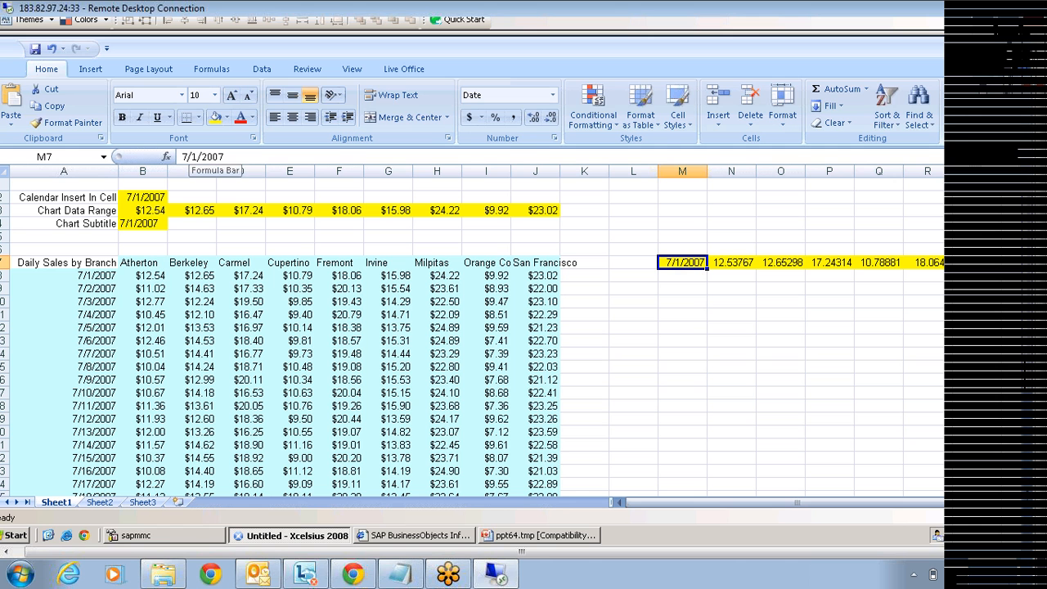
pyautogui.click(214, 157)
pyautogui.press('BackSpace')
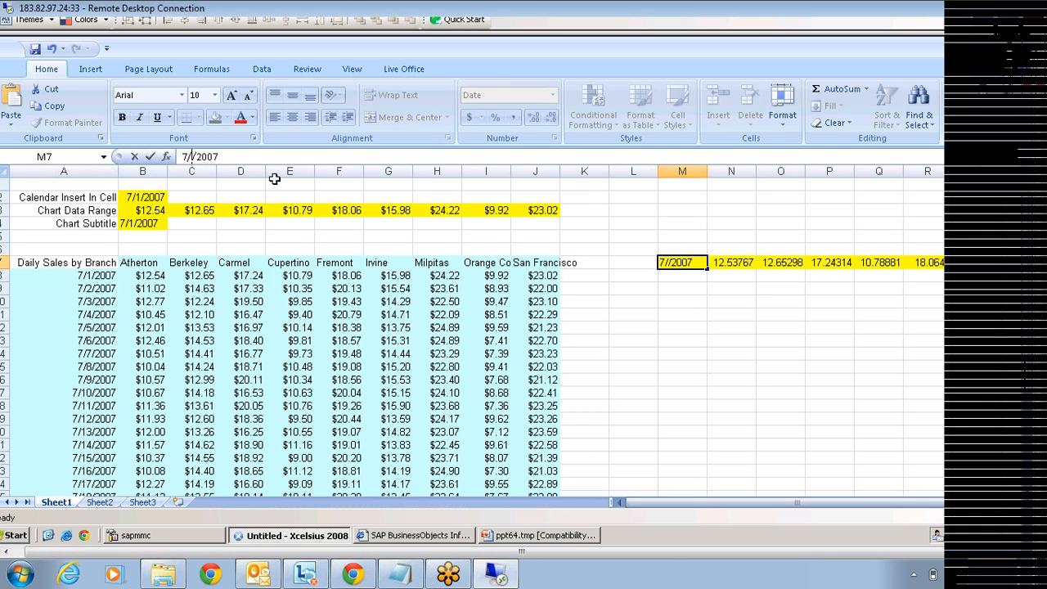
pyautogui.write('9')
pyautogui.press('Return')
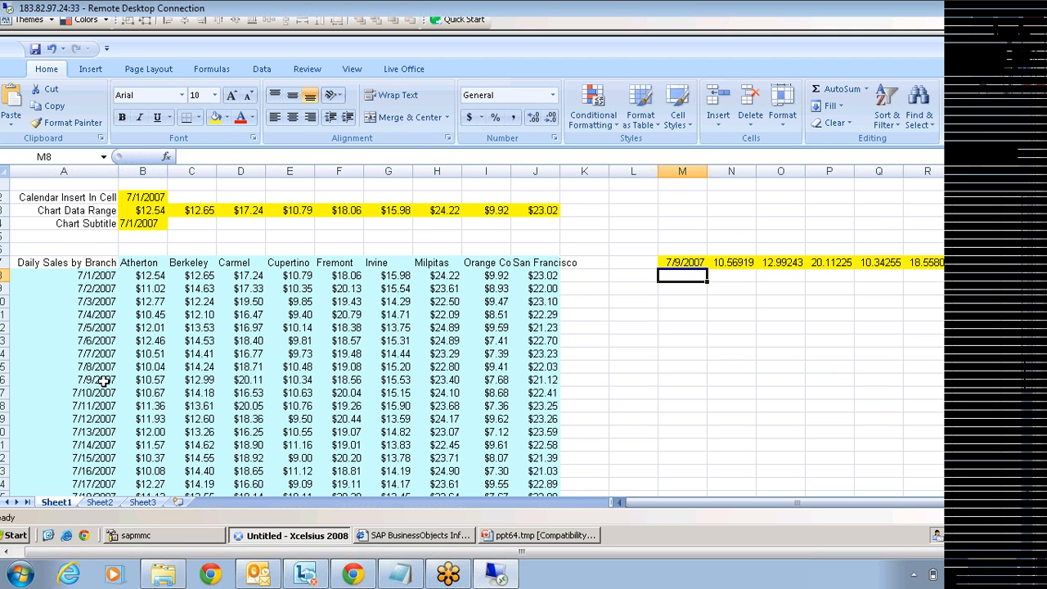
# Compare the 7/9/2007 source row A16:J16 with the lookup row from M7, and check the sample's B3 formula and B2 date
pyautogui.moveTo(102, 382); pyautogui.dragTo(553, 382)
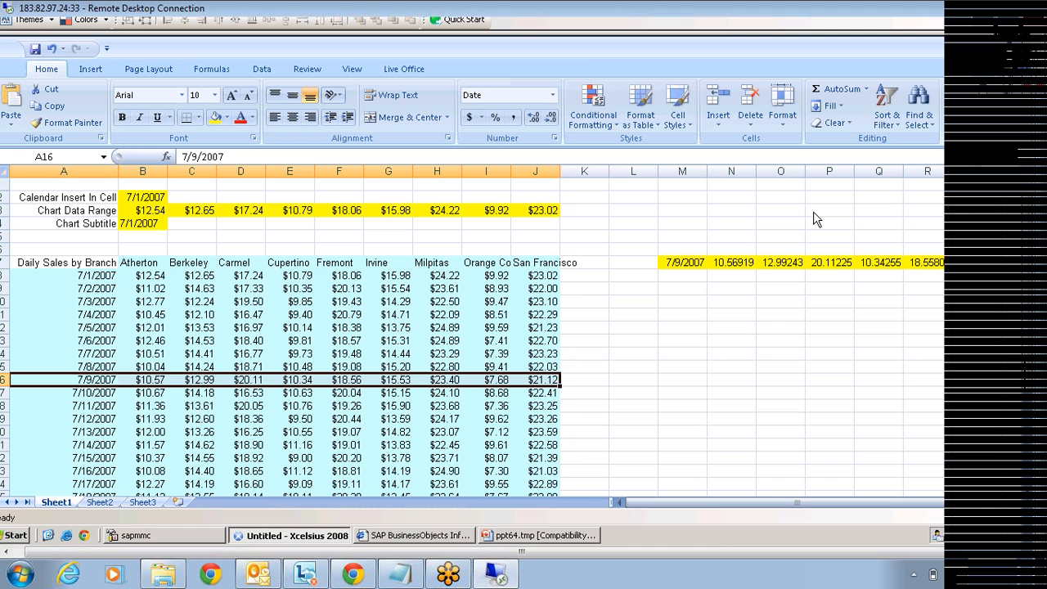
pyautogui.click(682, 264)
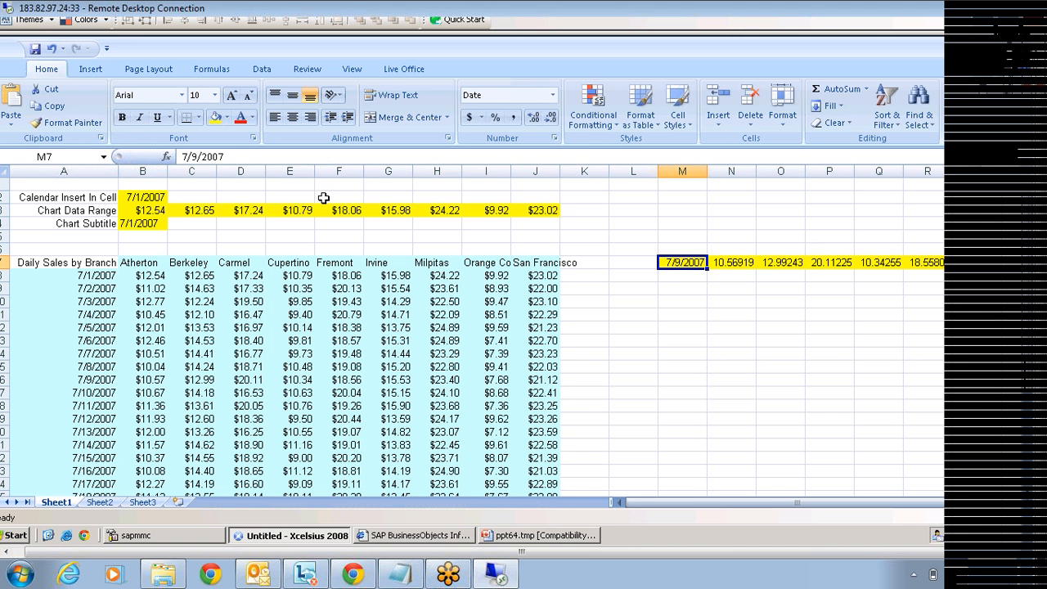
pyautogui.click(160, 209)
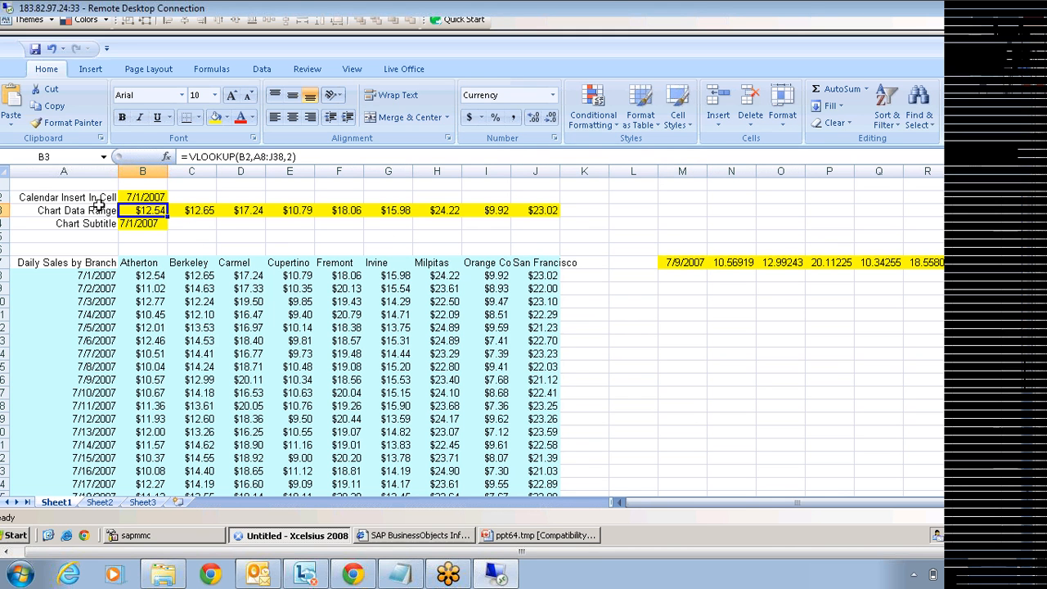
pyautogui.click(149, 196)
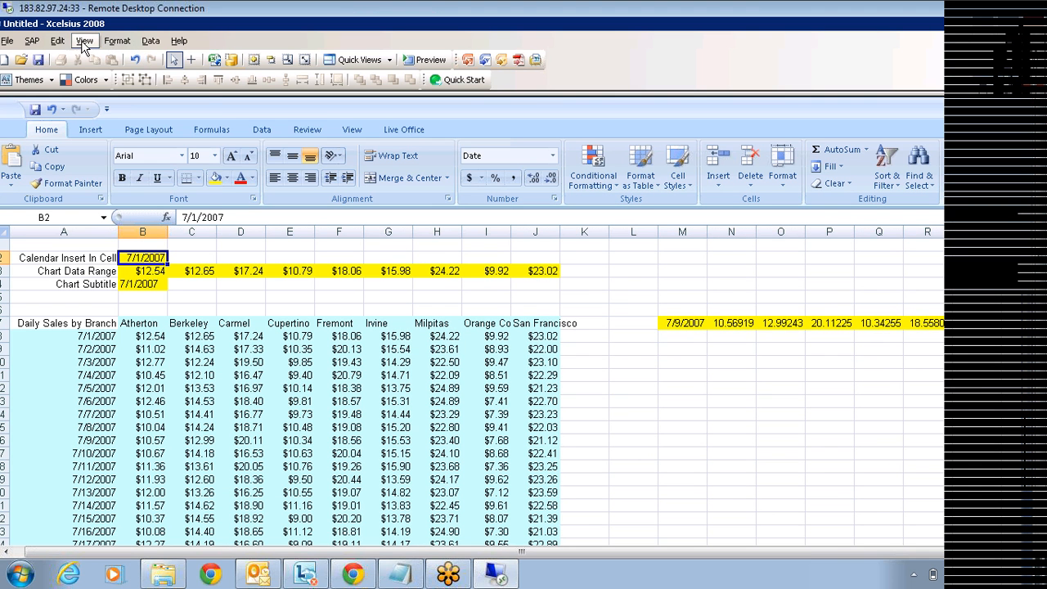
# Show the canvas and spreadsheet together and enlarge the spreadsheet area until the Daily Sales by Branch table shows
pyautogui.click(84, 40)
pyautogui.moveTo(148, 144)
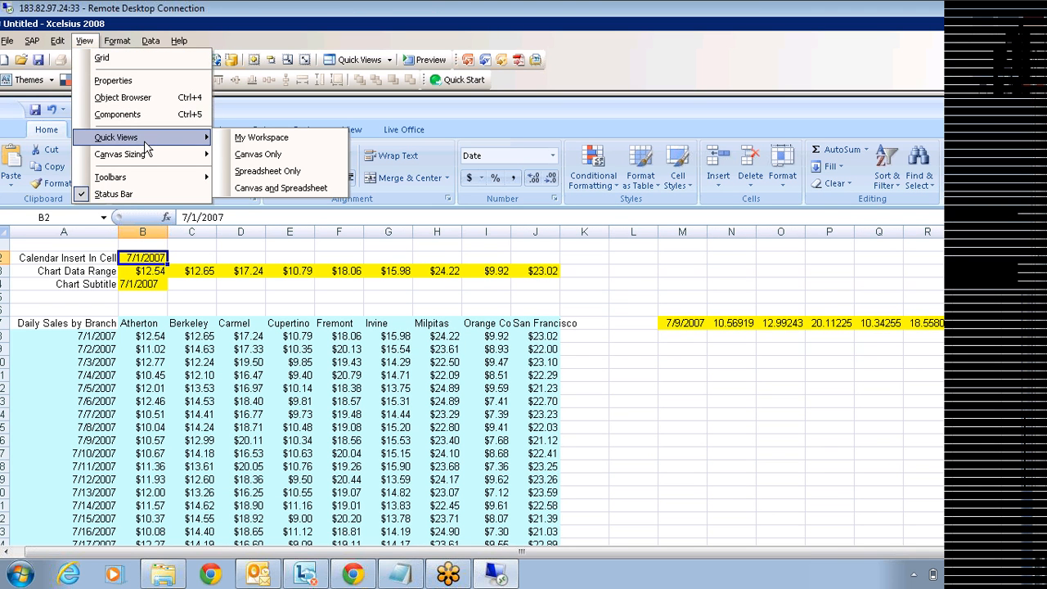
pyautogui.click(305, 188)
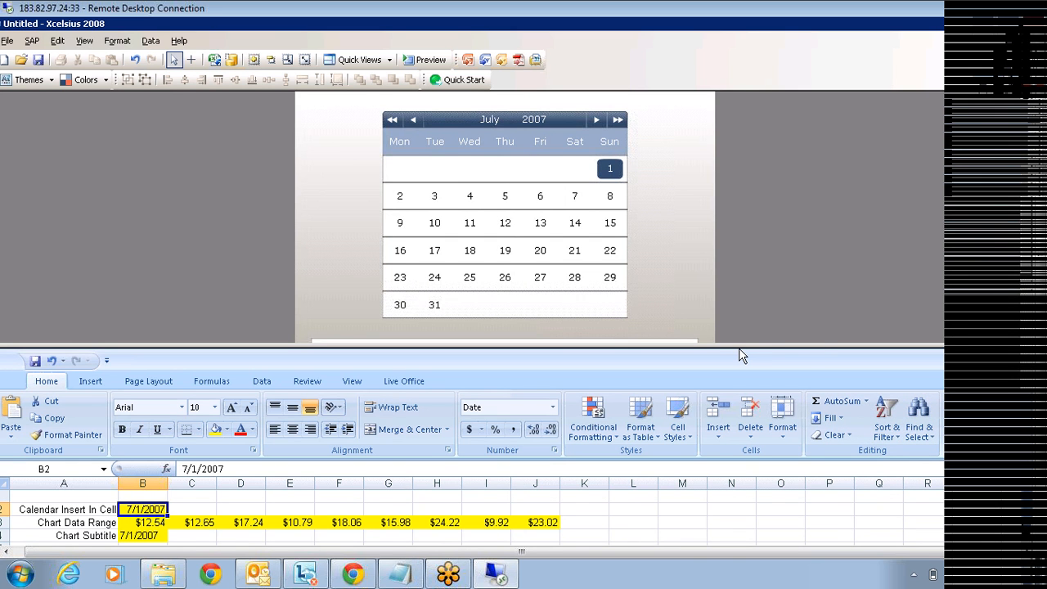
pyautogui.moveTo(747, 347); pyautogui.dragTo(749, 192)
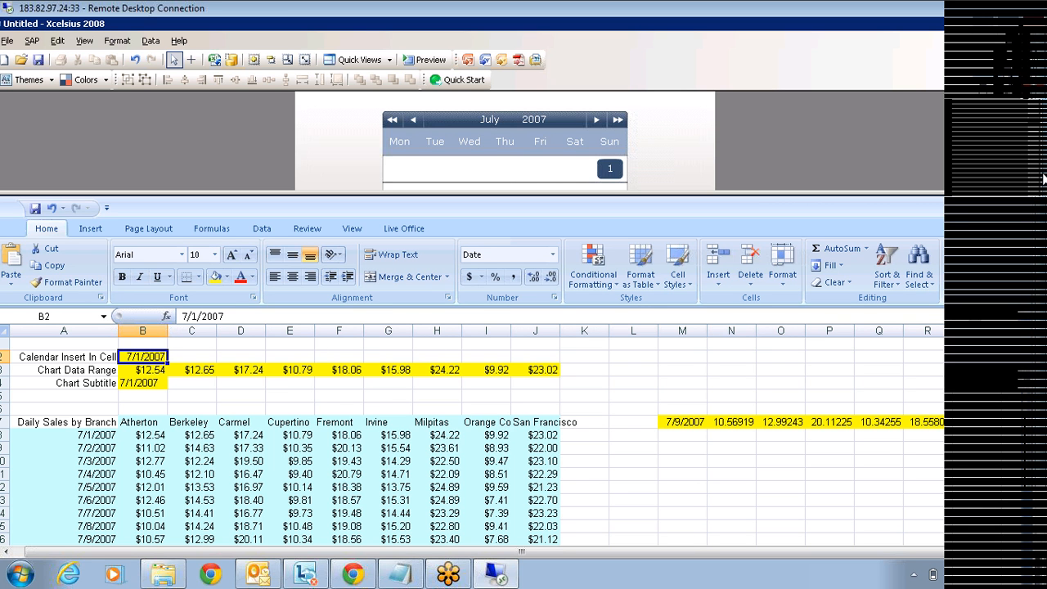
pyautogui.moveTo(1043, 175); pyautogui.dragTo(1043, 228)
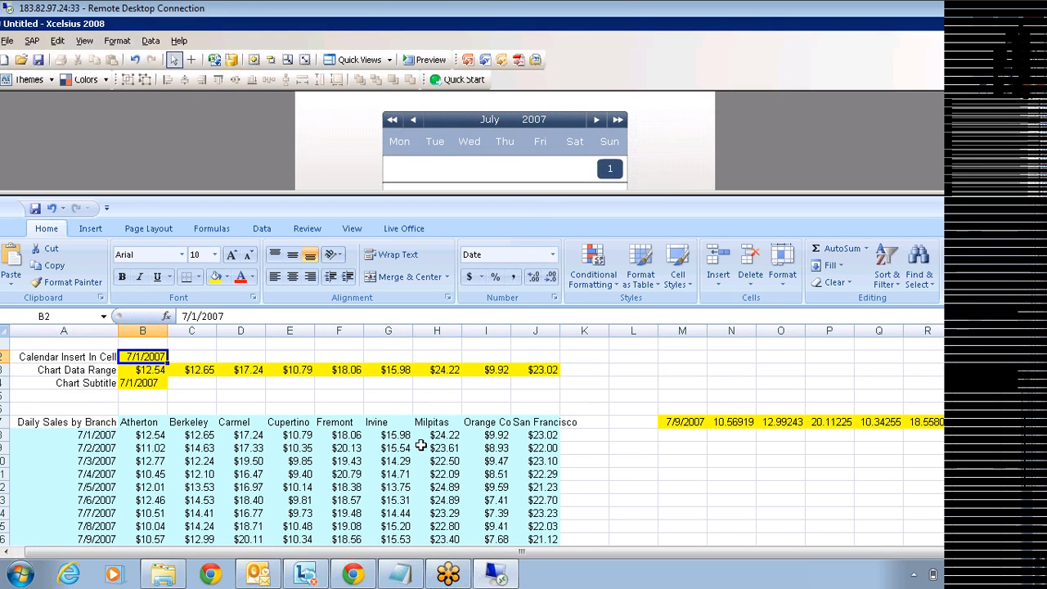
pyautogui.click(151, 41)
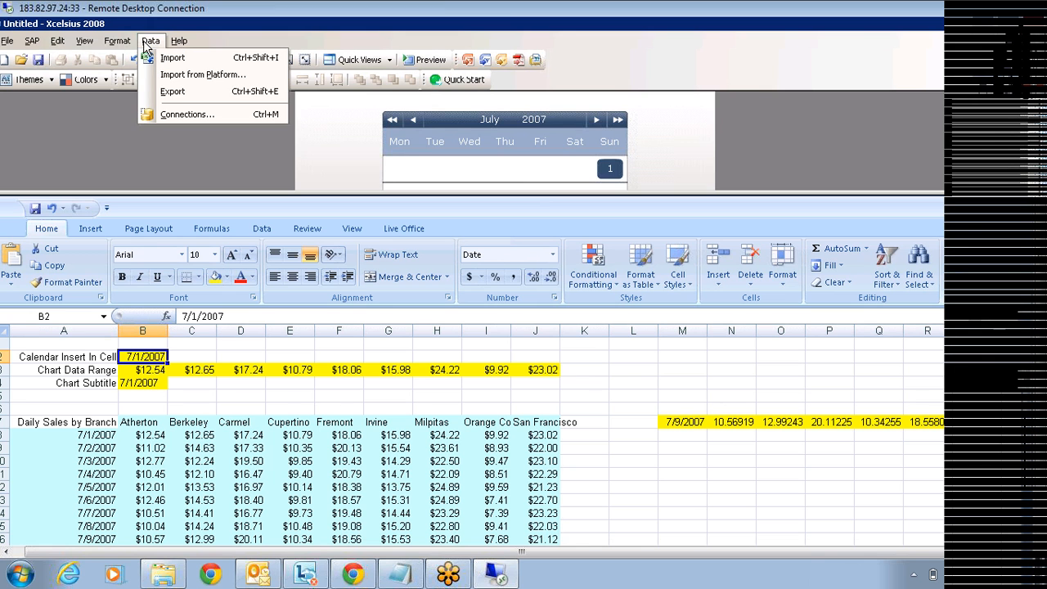
pyautogui.click(182, 95)
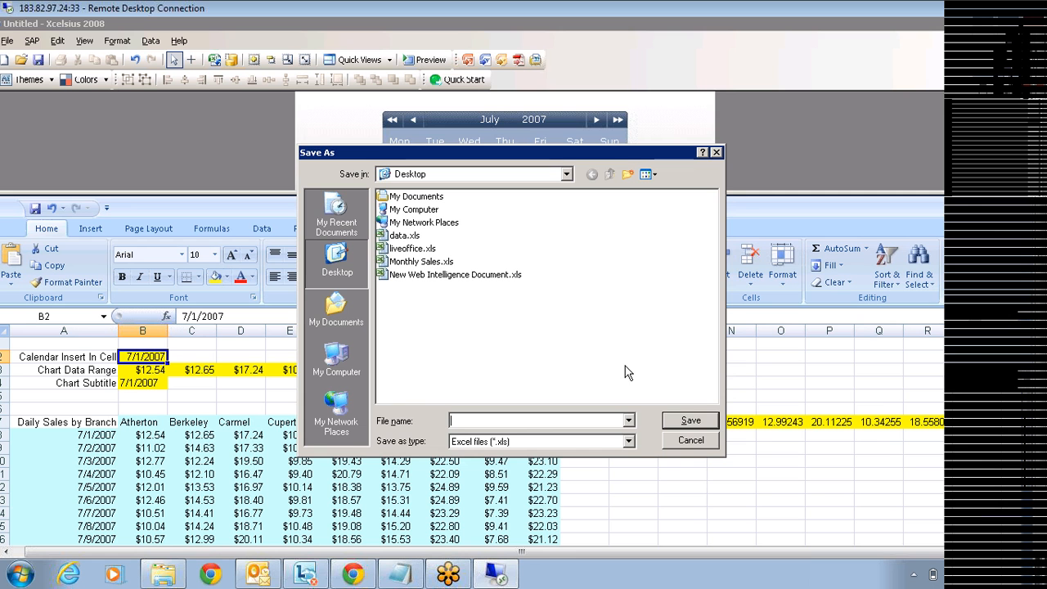
pyautogui.click(687, 446)
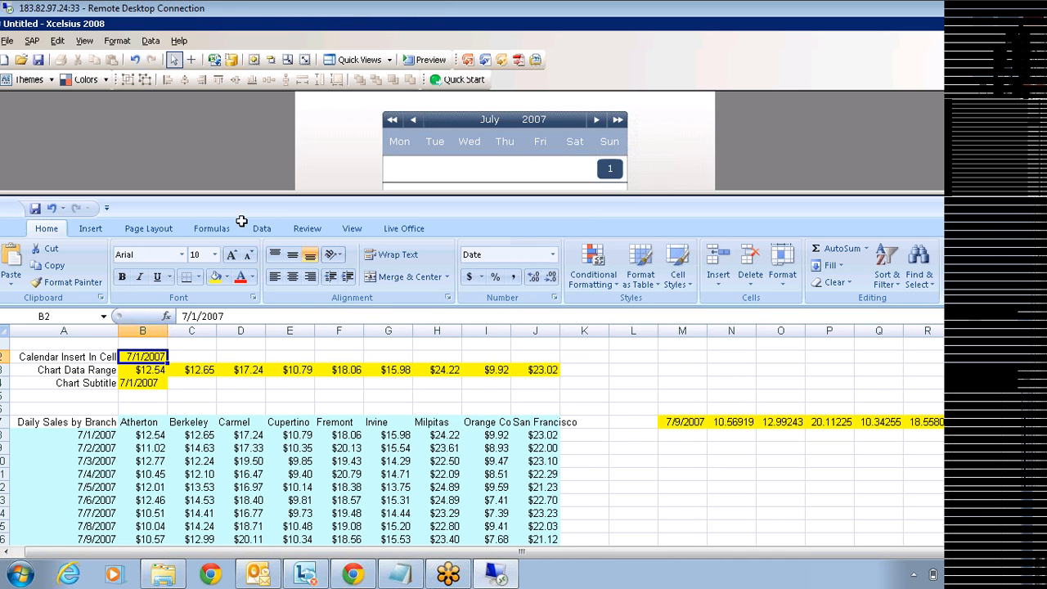
# Browse the User Guide Samples list down to its last item and close it without opening a sample
pyautogui.click(8, 43)
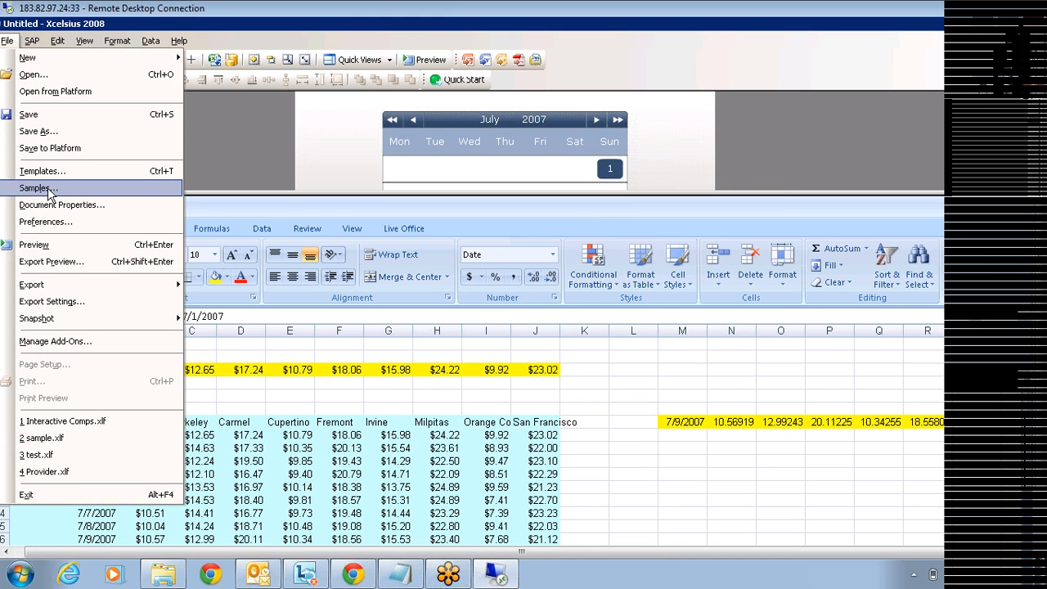
pyautogui.click(37, 188)
pyautogui.click(276, 178)
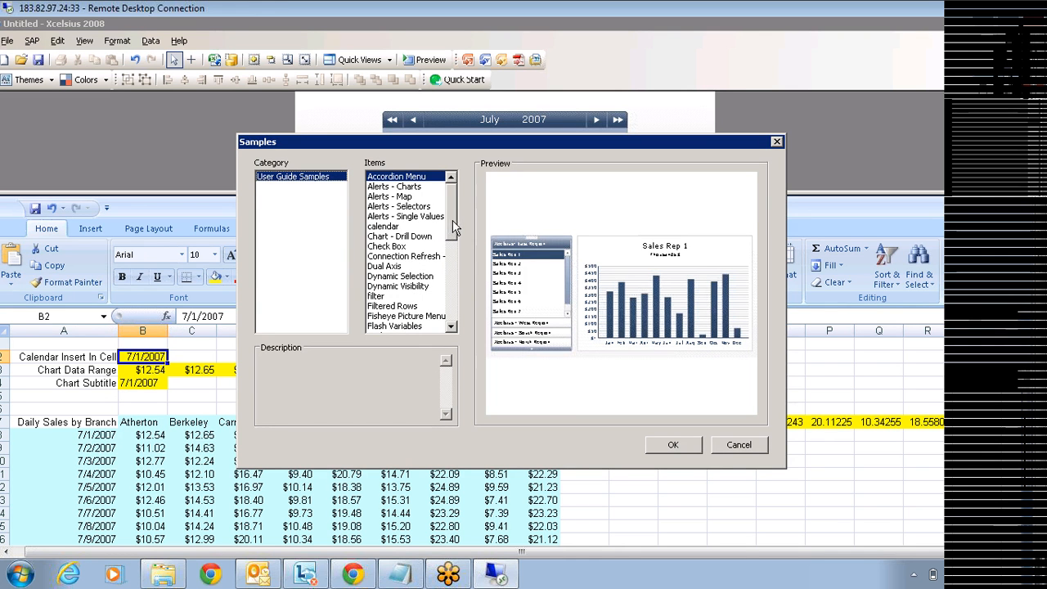
pyautogui.scroll(-2, 453, 230)
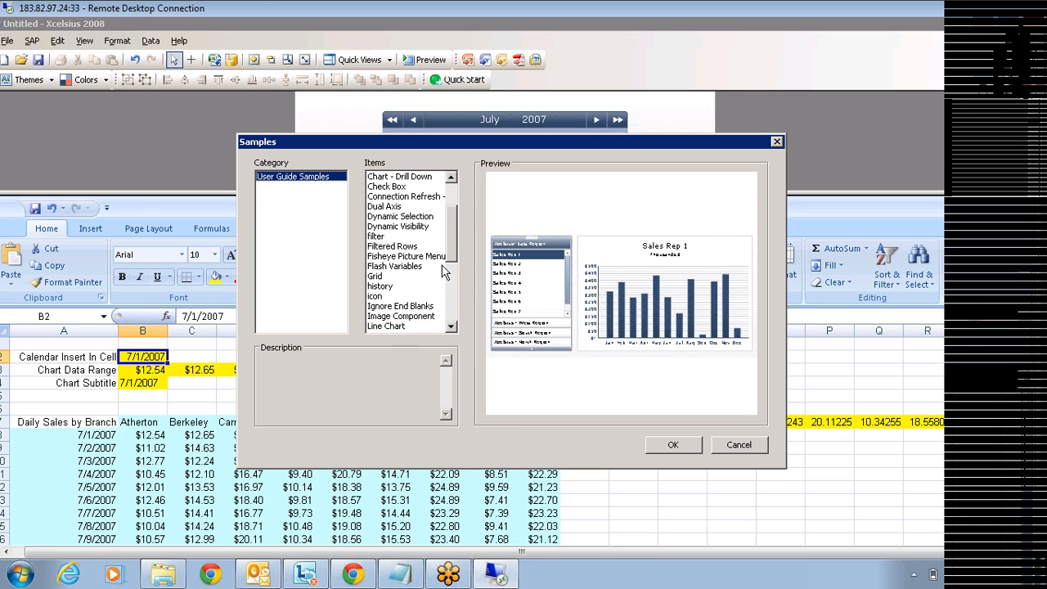
pyautogui.scroll(-5, 442, 270)
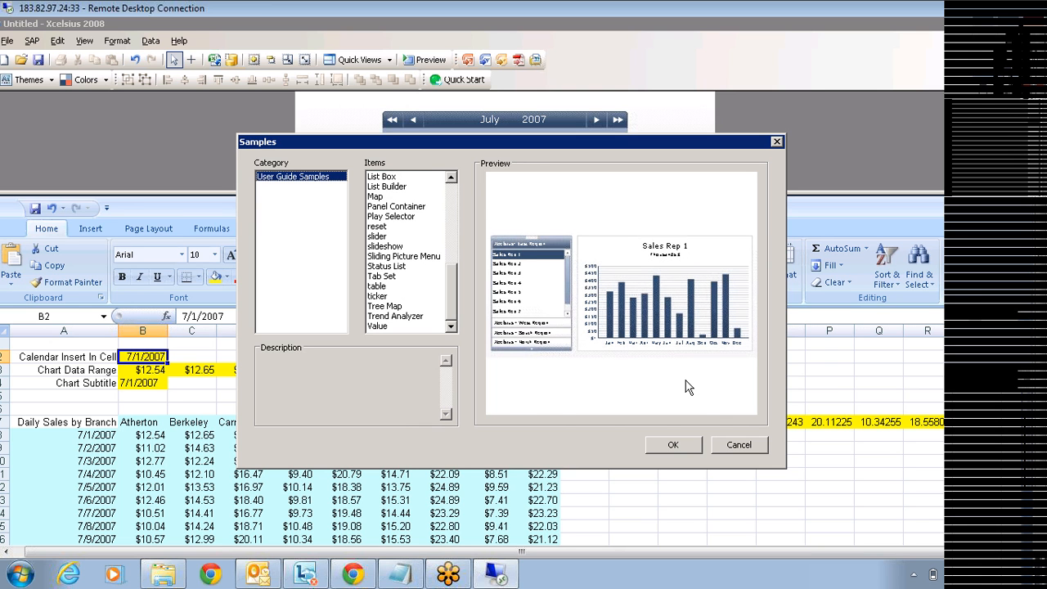
pyautogui.click(734, 443)
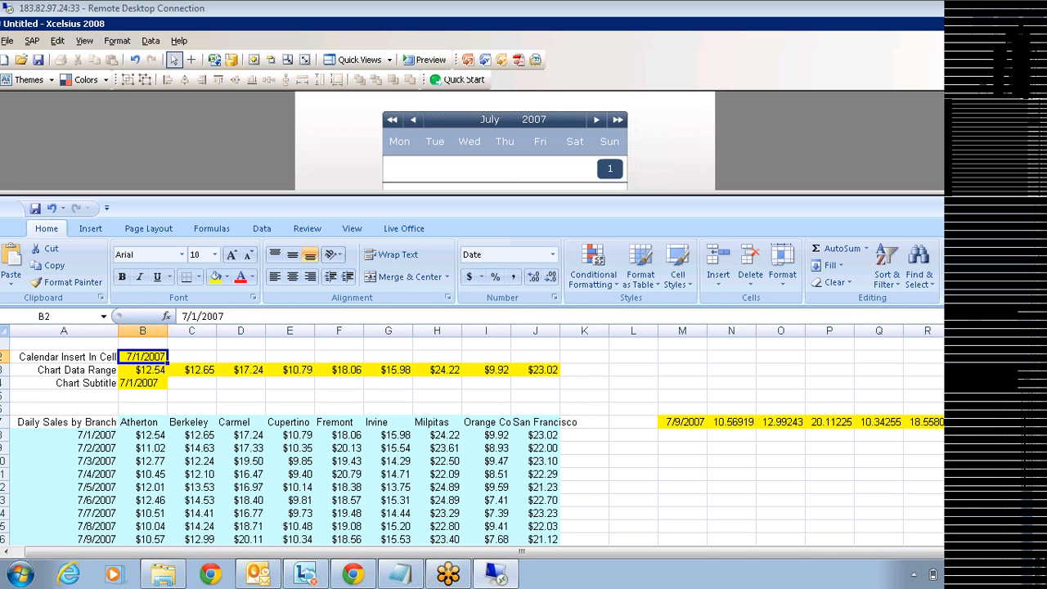
pyautogui.click(388, 474)
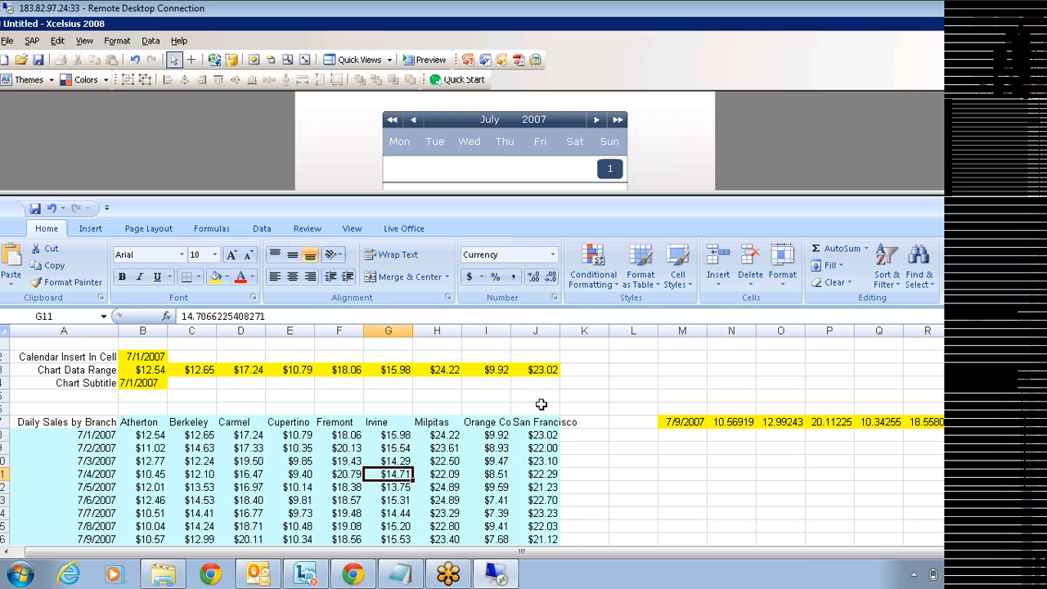
pyautogui.moveTo(343, 438); pyautogui.dragTo(470, 476)
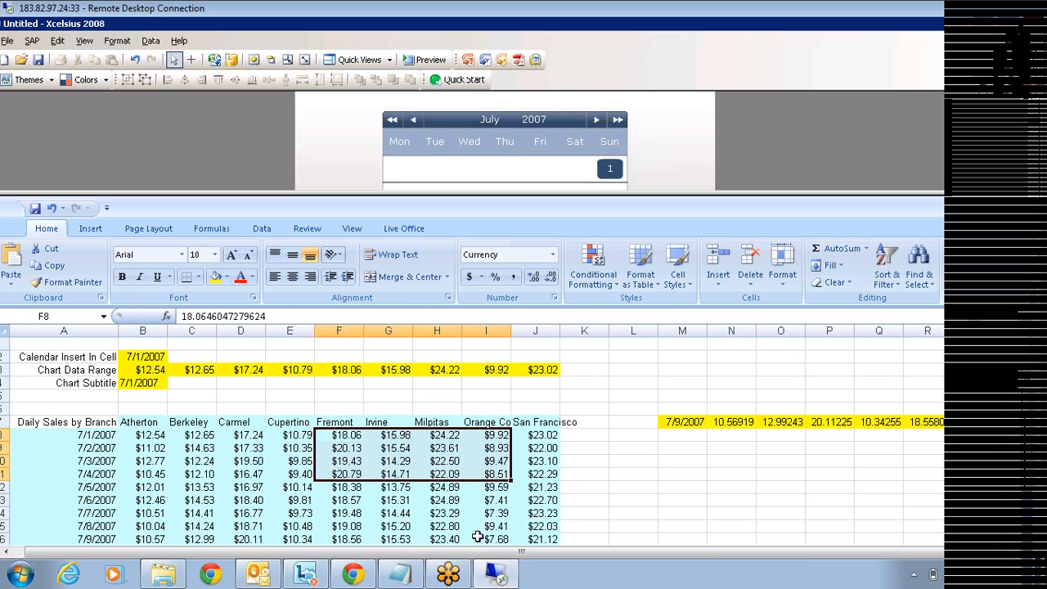
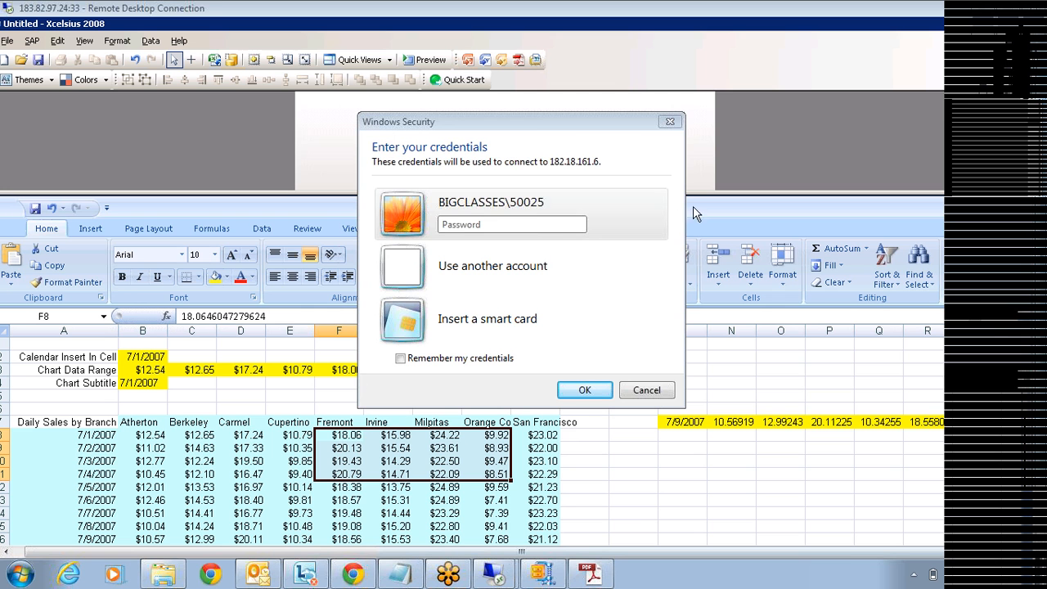
# Sign in to the remote server 182.18.161.6 with another account, entering its user ID and the account password
pyautogui.click(551, 220)
pyautogui.click(551, 221)
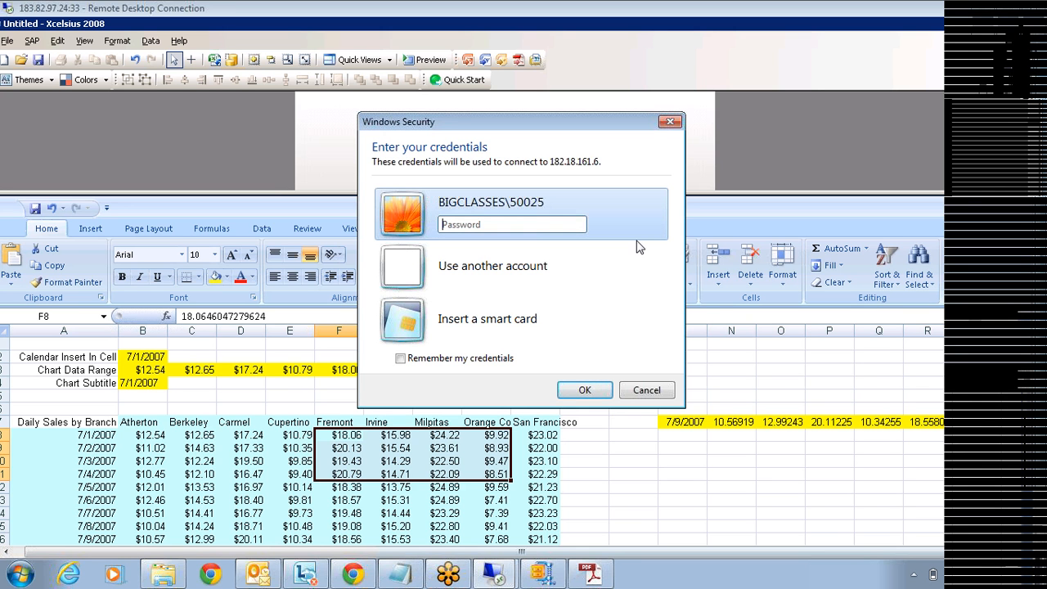
pyautogui.click(1035, 295)
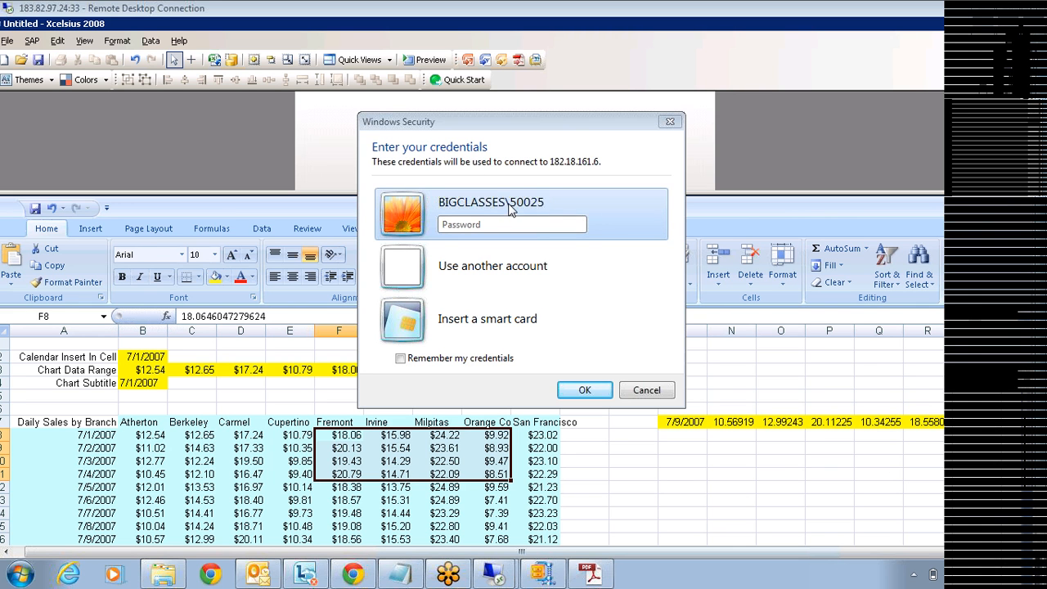
pyautogui.click(524, 280)
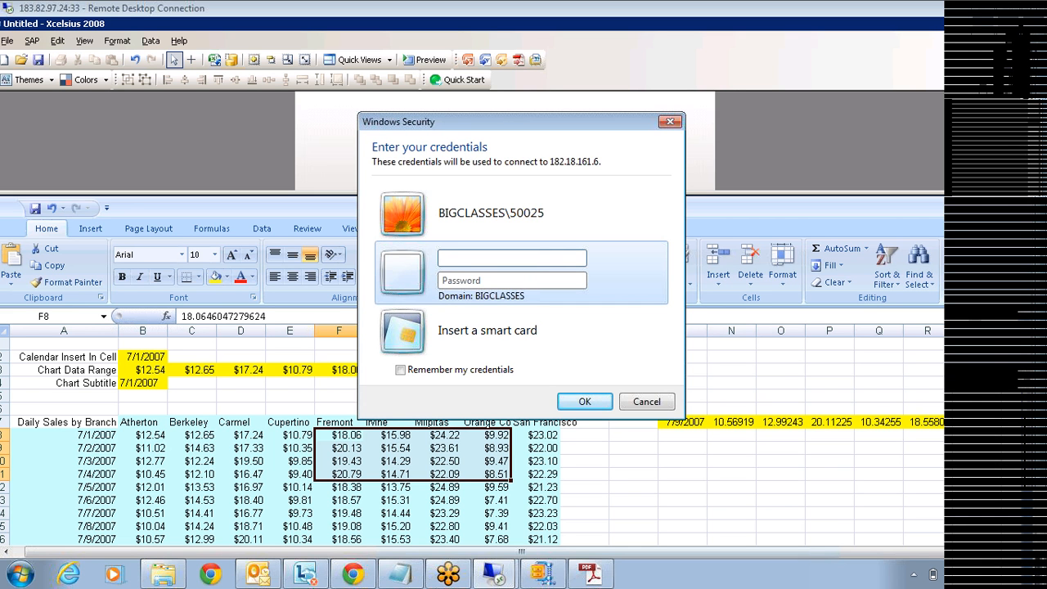
pyautogui.write('50024')
pyautogui.click(548, 281)
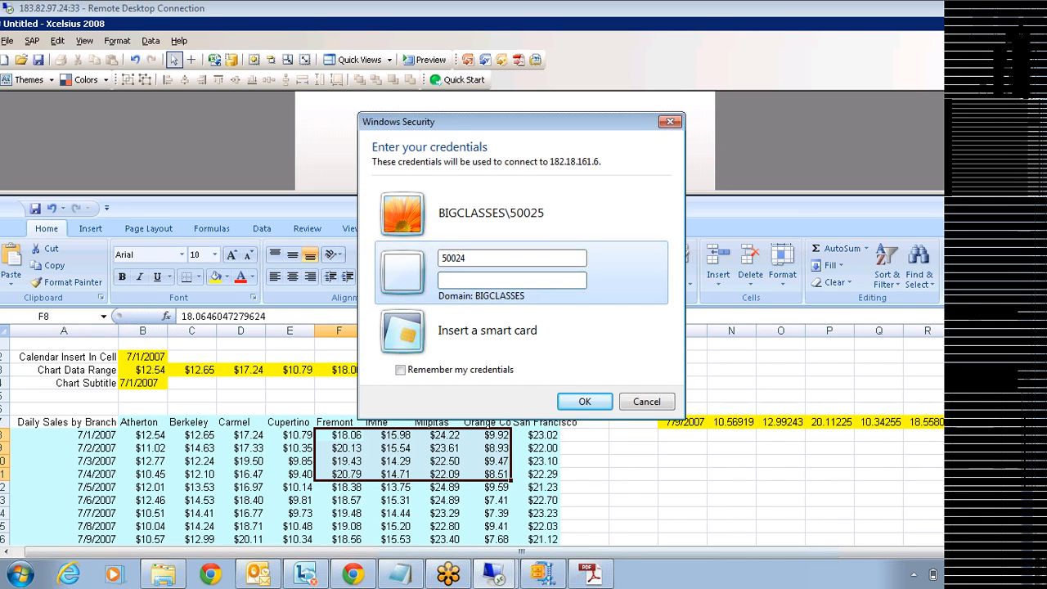
pyautogui.write('•••••••••••••')
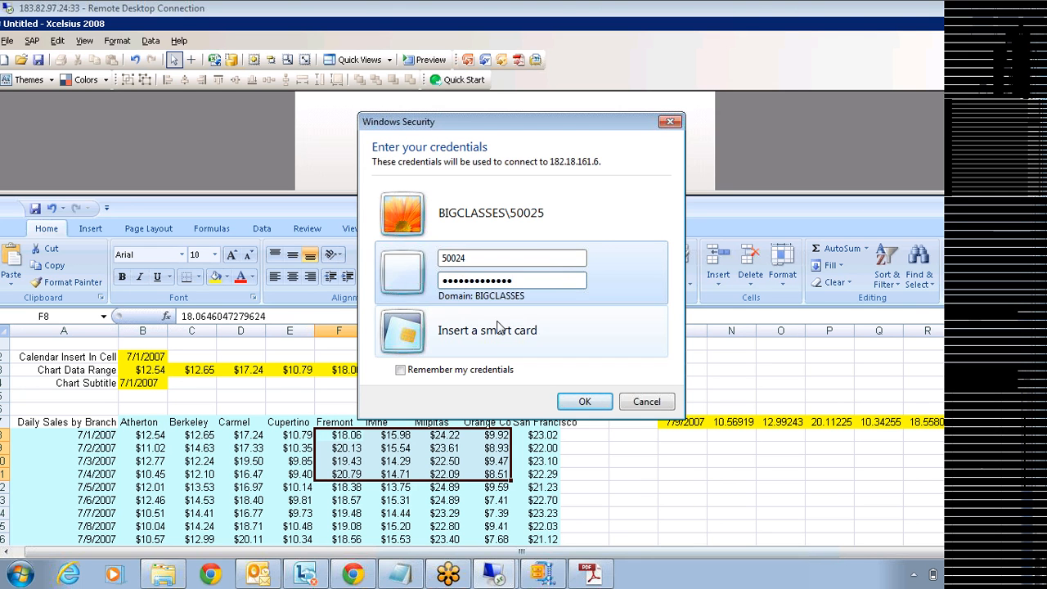
pyautogui.click(584, 400)
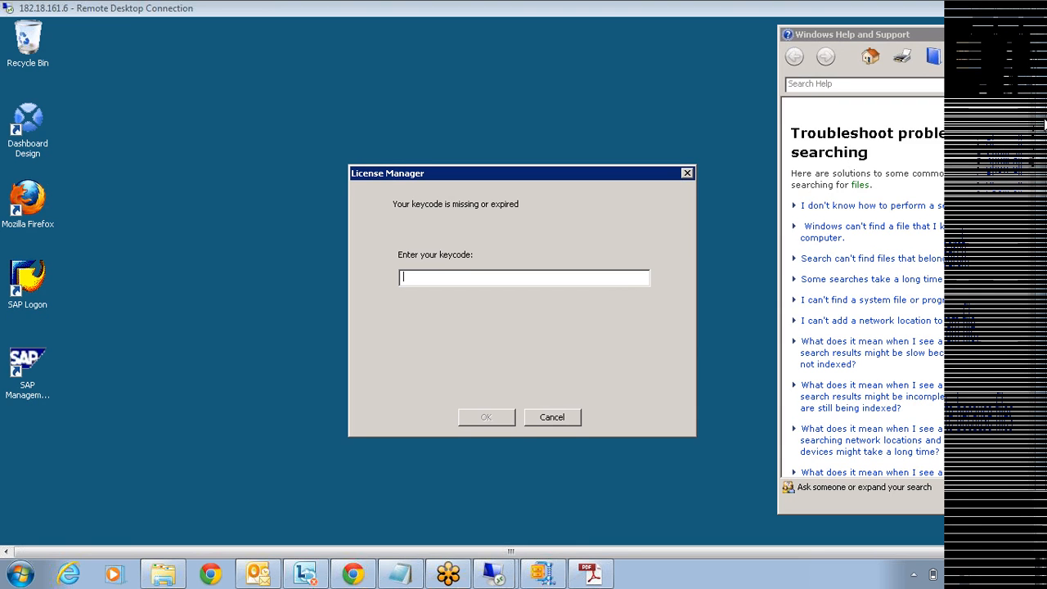
# Try to paste the licence keycode into License Manager
pyautogui.hotkey('ctrl', 'v')
pyautogui.click(486, 356)
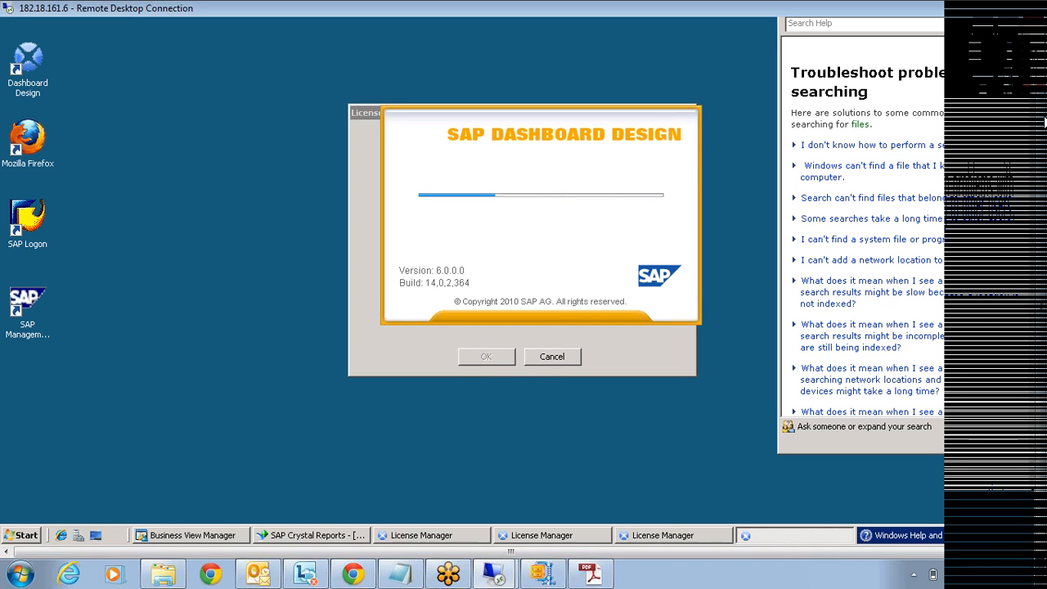
pyautogui.click(566, 316)
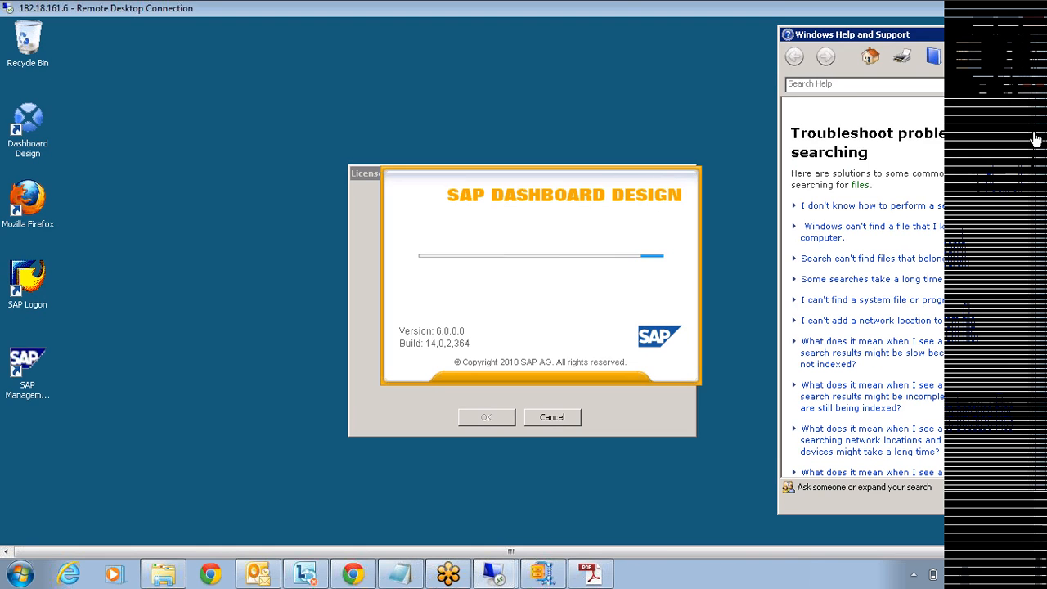
# Cancel the open License Manager dialogs and close Windows Help and Support on the remote desktop
pyautogui.click(565, 535)
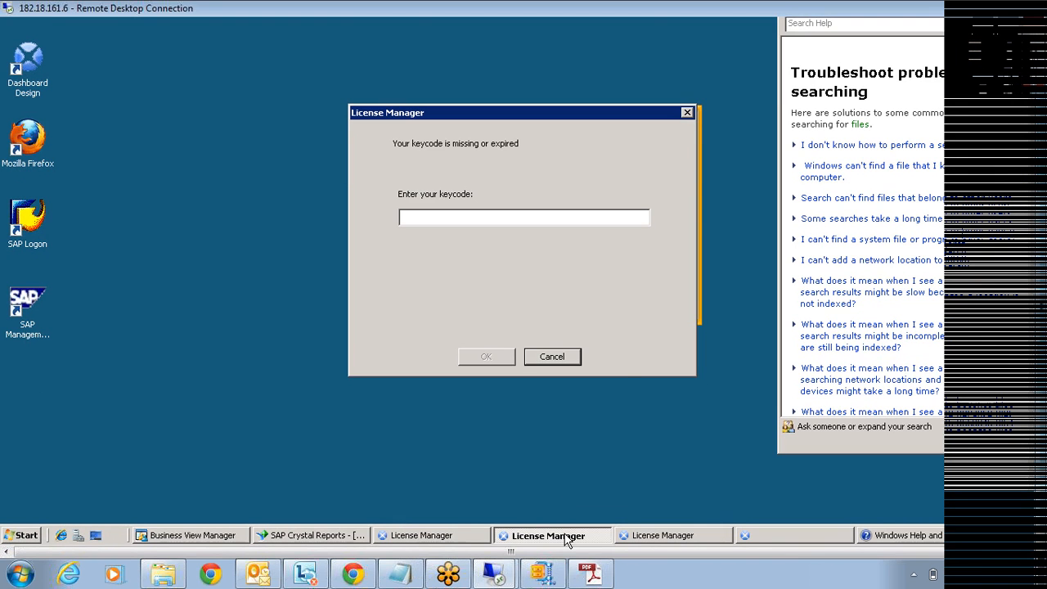
pyautogui.click(557, 360)
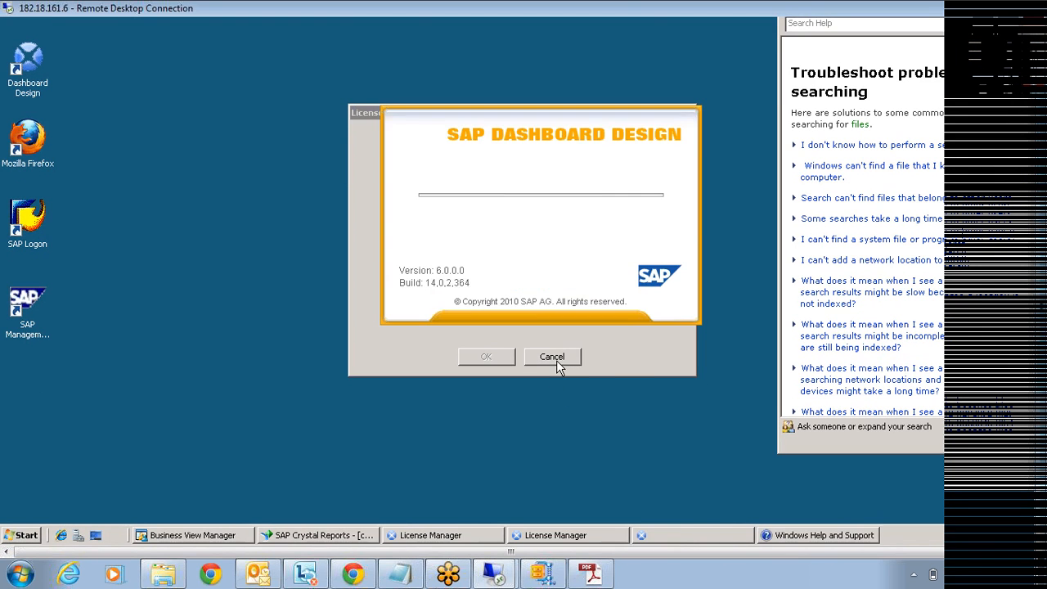
pyautogui.click(556, 360)
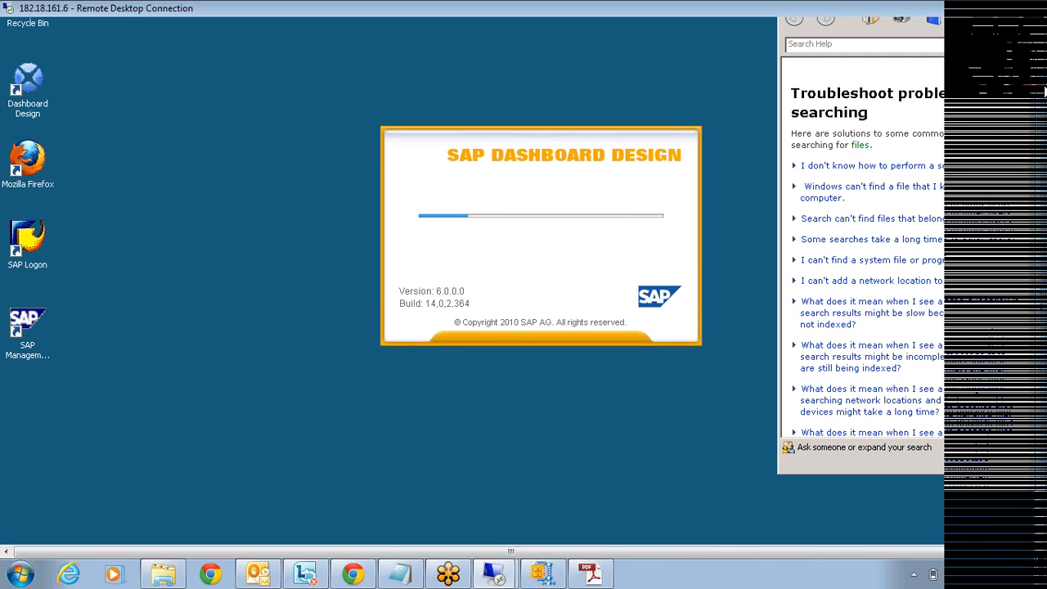
pyautogui.moveTo(1044, 87); pyautogui.dragTo(1042, 50)
pyautogui.click(1032, 35)
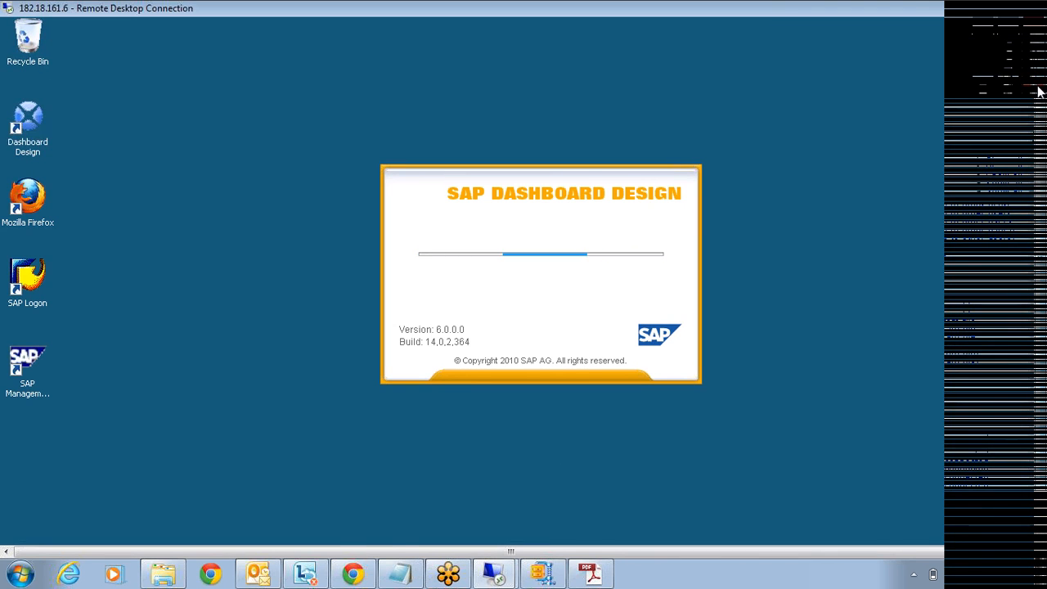
pyautogui.moveTo(1039, 87); pyautogui.dragTo(1041, 148)
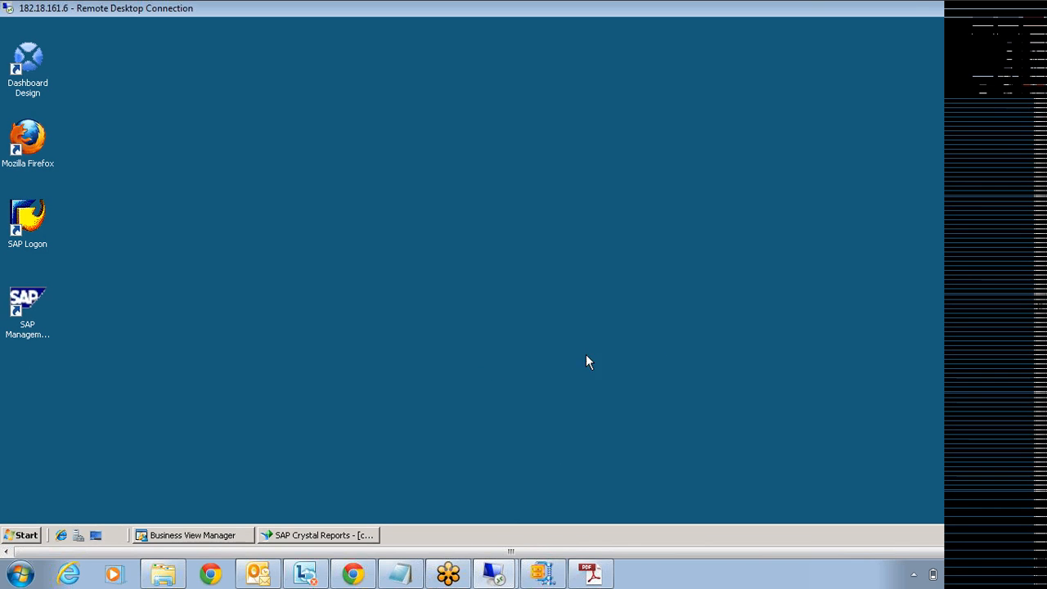
# Launch Dashboard Design from the remote desktop and refresh the desktop while it loads
pyautogui.doubleClick(27, 75)
pyautogui.rightClick(391, 207)
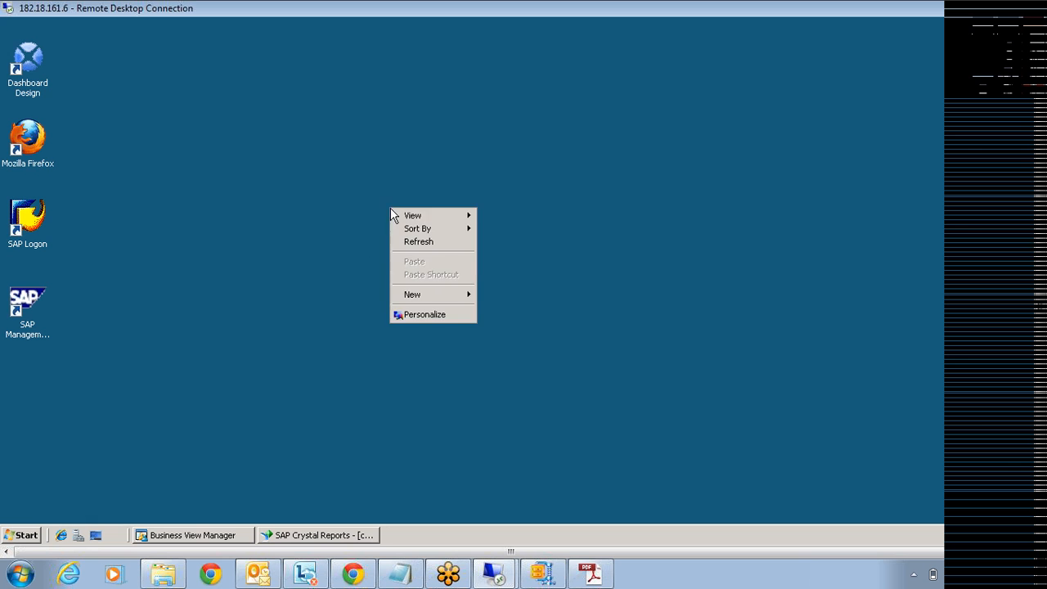
pyautogui.click(436, 243)
pyautogui.rightClick(362, 125)
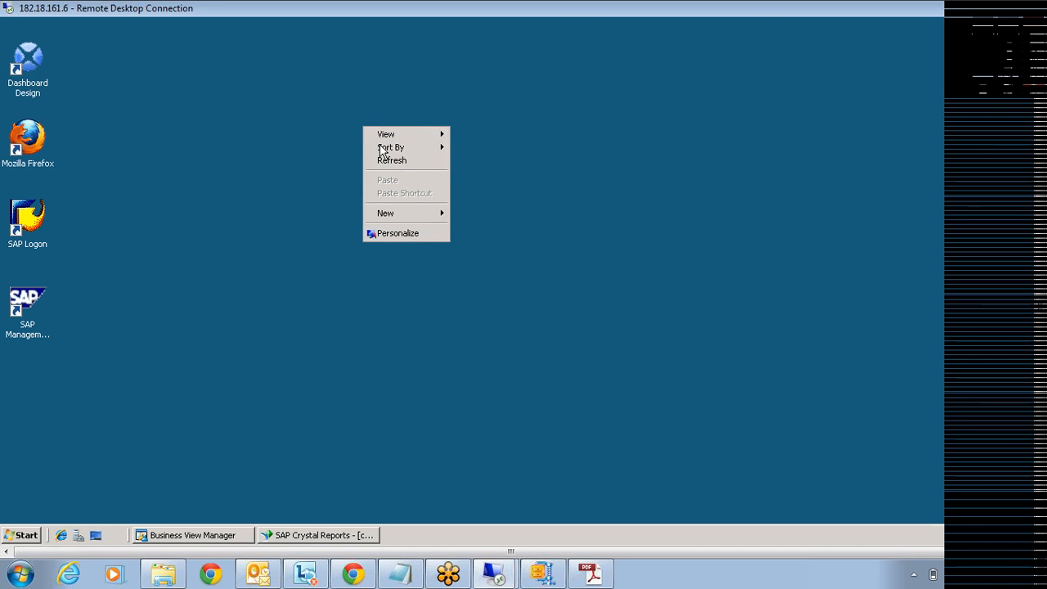
pyautogui.click(391, 169)
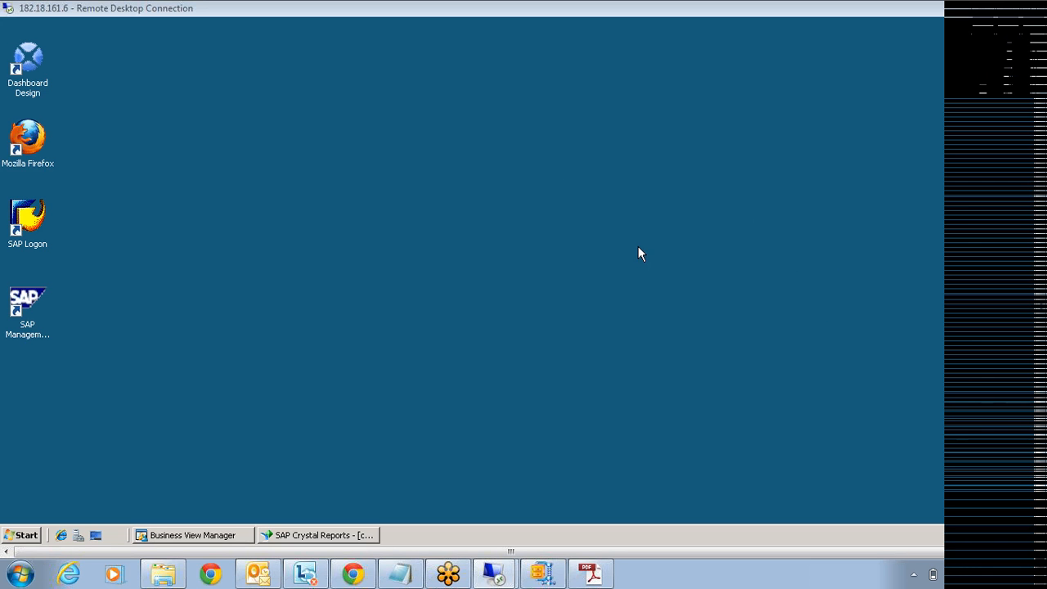
pyautogui.moveTo(1044, 168); pyautogui.dragTo(1041, 197)
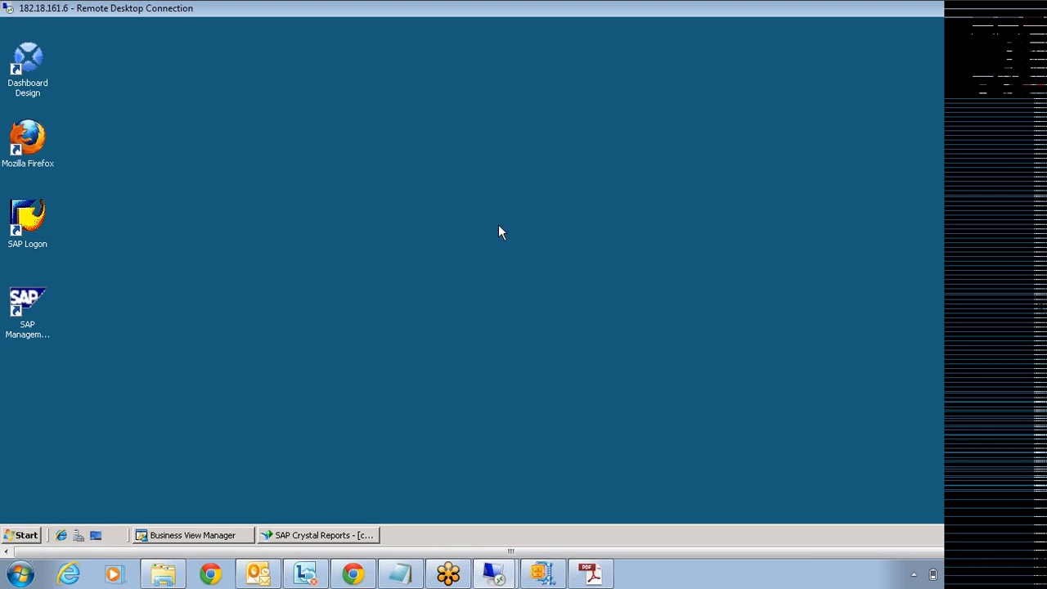
pyautogui.rightClick(386, 161)
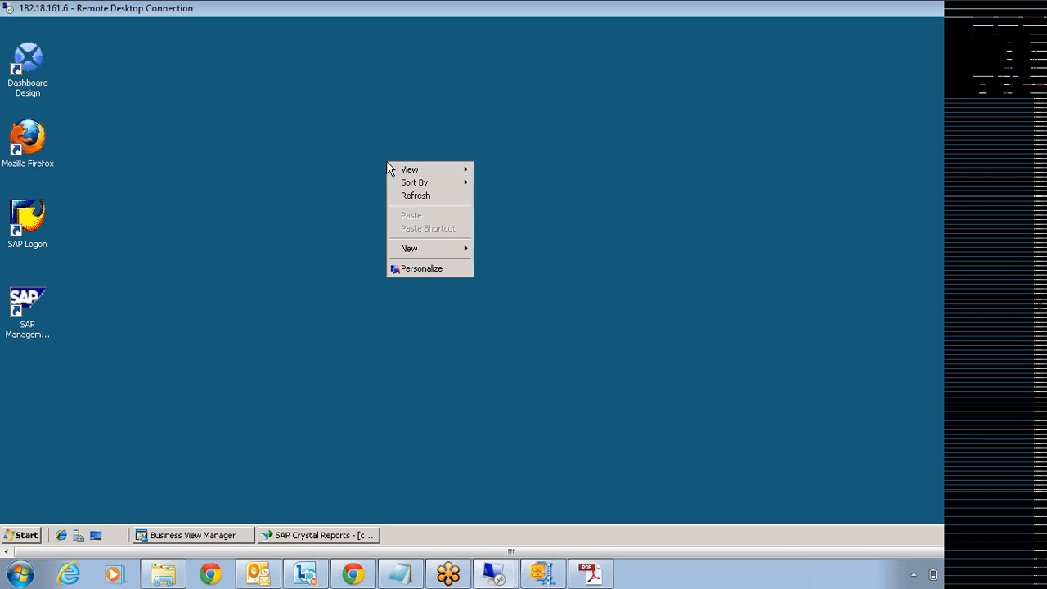
pyautogui.click(415, 196)
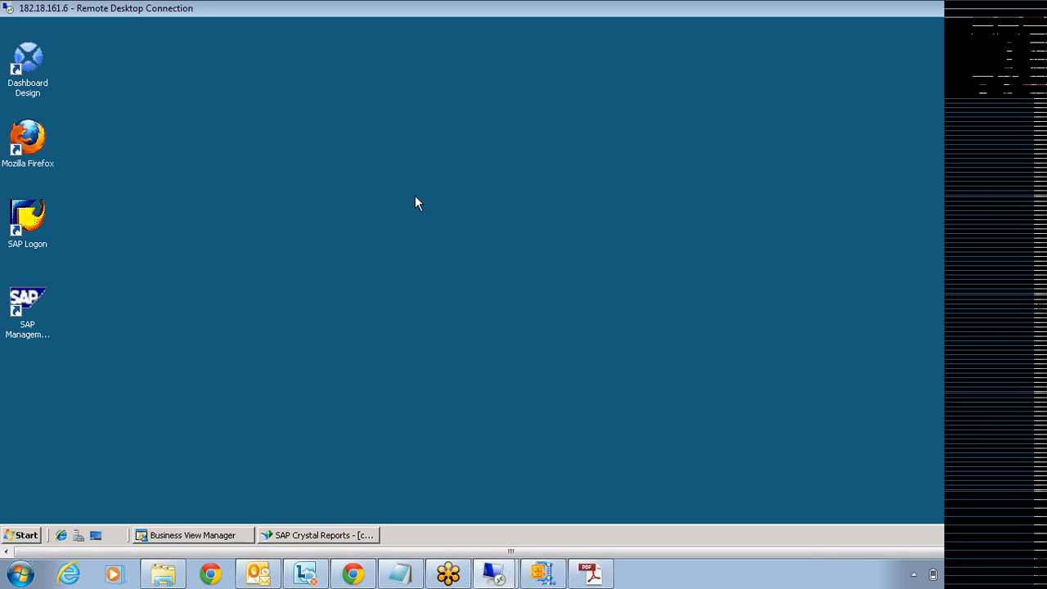
# Run taskmgr on the remote server, check the running applications in Task Manager and close it
pyautogui.click(25, 533)
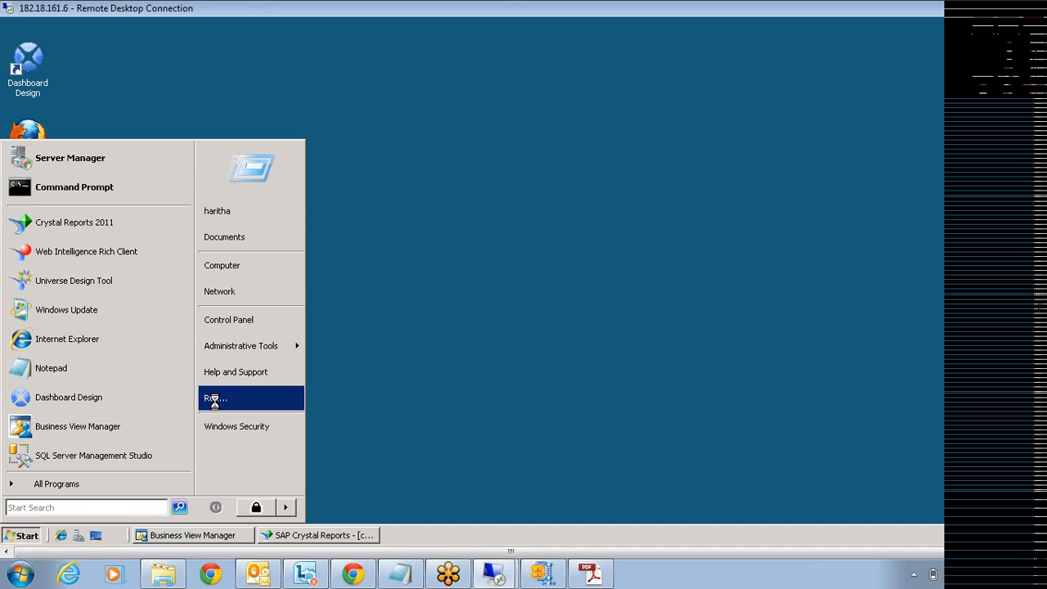
pyautogui.click(214, 400)
pyautogui.click(292, 447)
pyautogui.click(291, 447)
pyautogui.write('taskmgr')
pyautogui.press('Return')
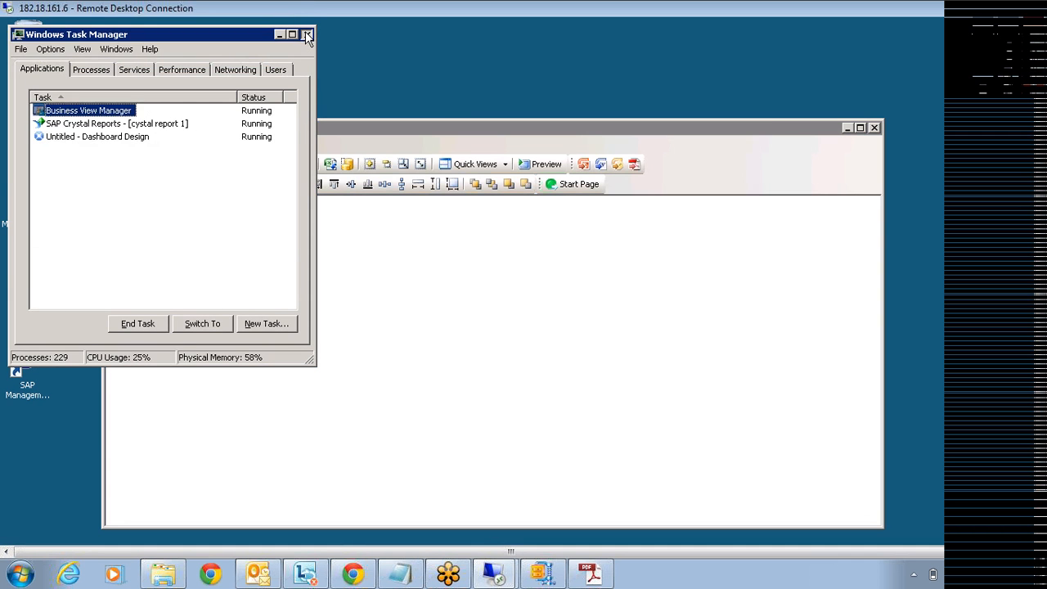
pyautogui.click(306, 34)
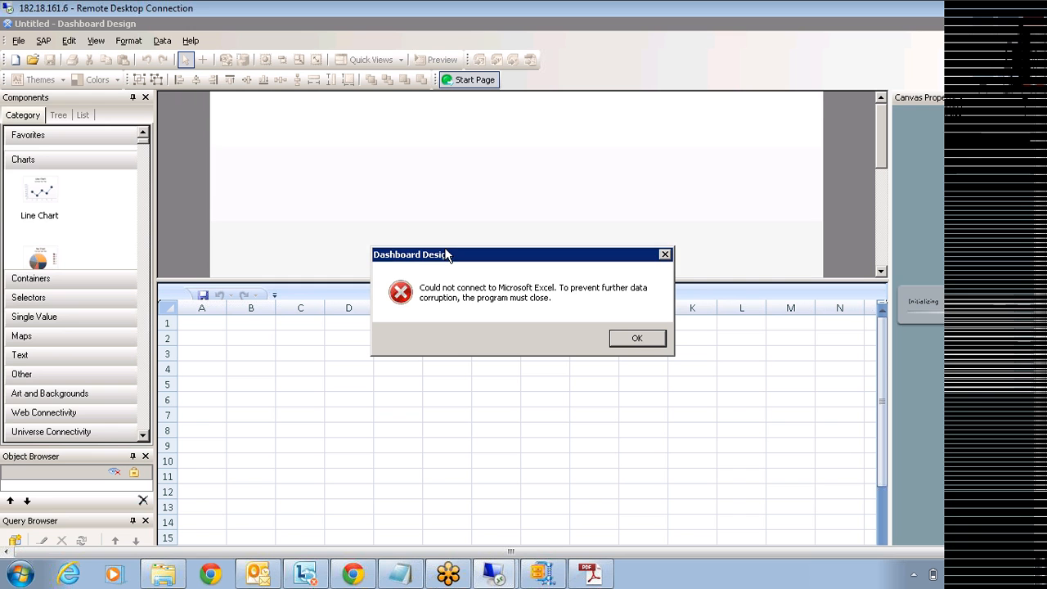
# Dismiss the Excel connection error and reopen Task Manager to examine the running processes and services
pyautogui.click(641, 341)
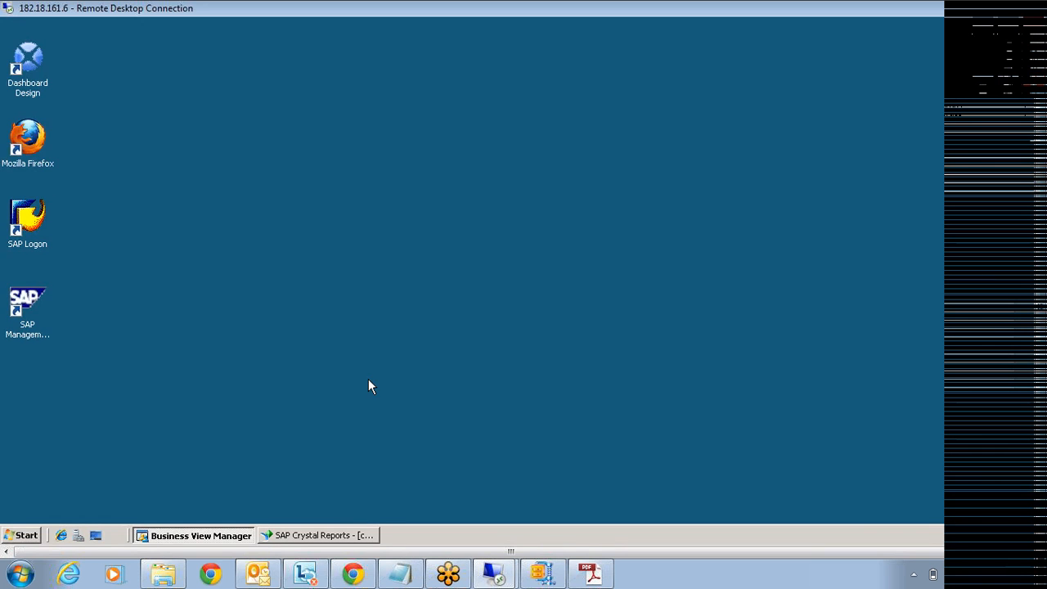
pyautogui.click(16, 535)
pyautogui.click(217, 397)
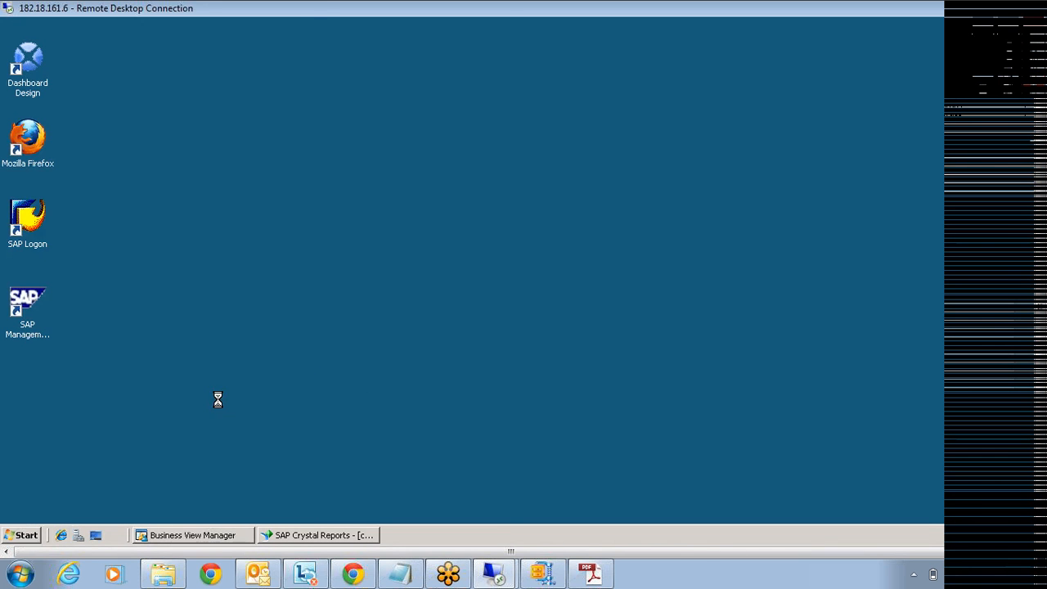
pyautogui.click(123, 496)
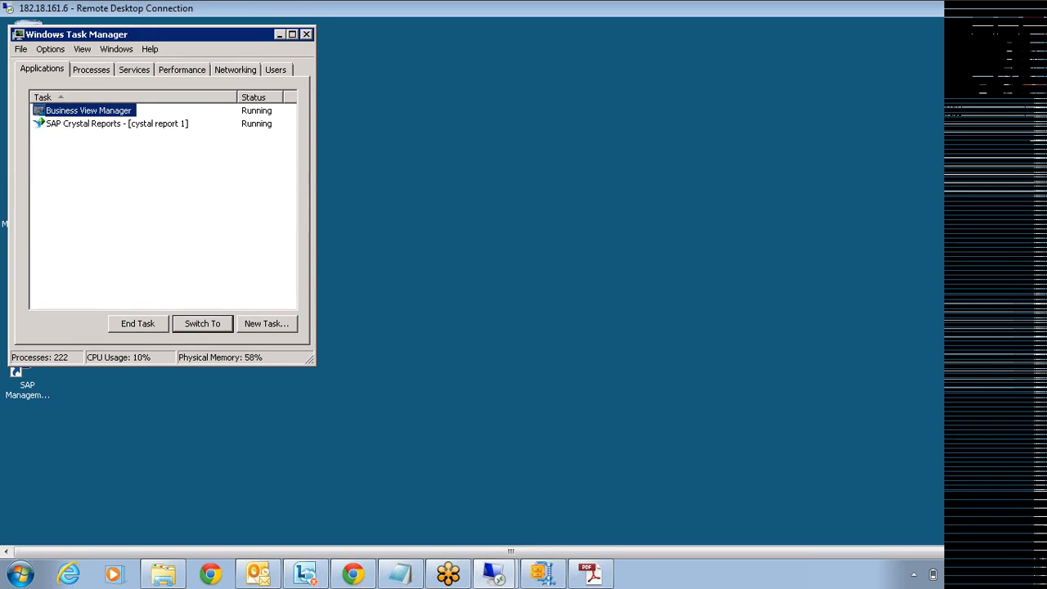
pyautogui.click(92, 70)
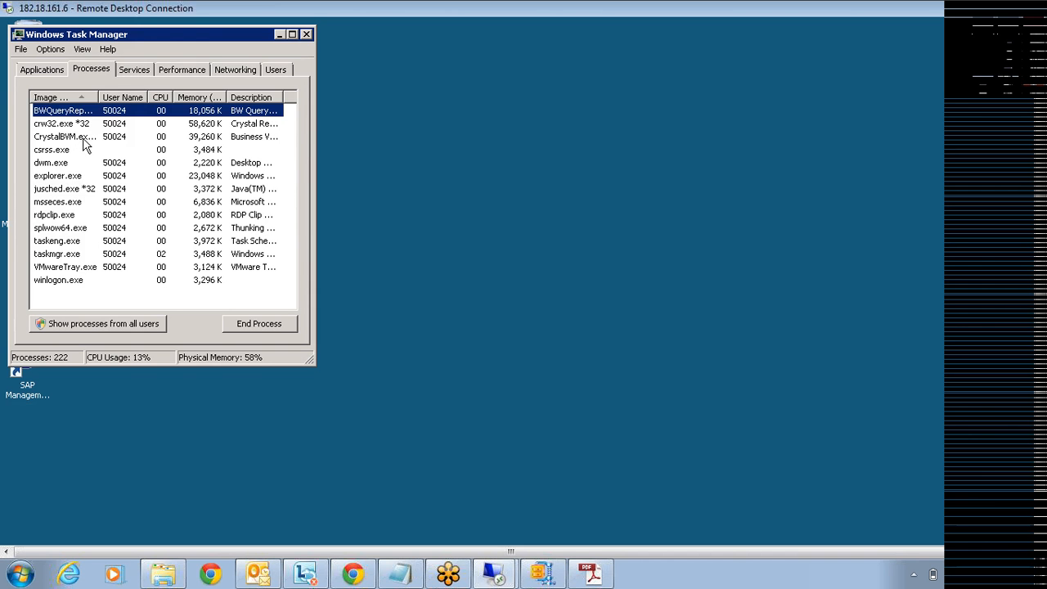
pyautogui.click(134, 70)
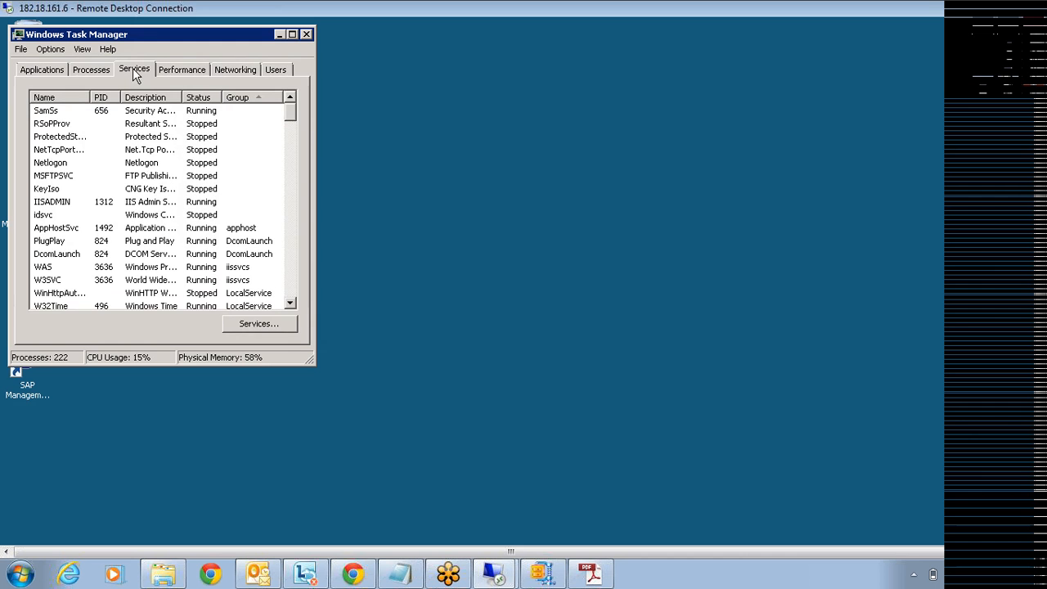
# Examine the Task Manager services list through to its end and refresh the remote desktop
pyautogui.scroll(-1, 288, 127)
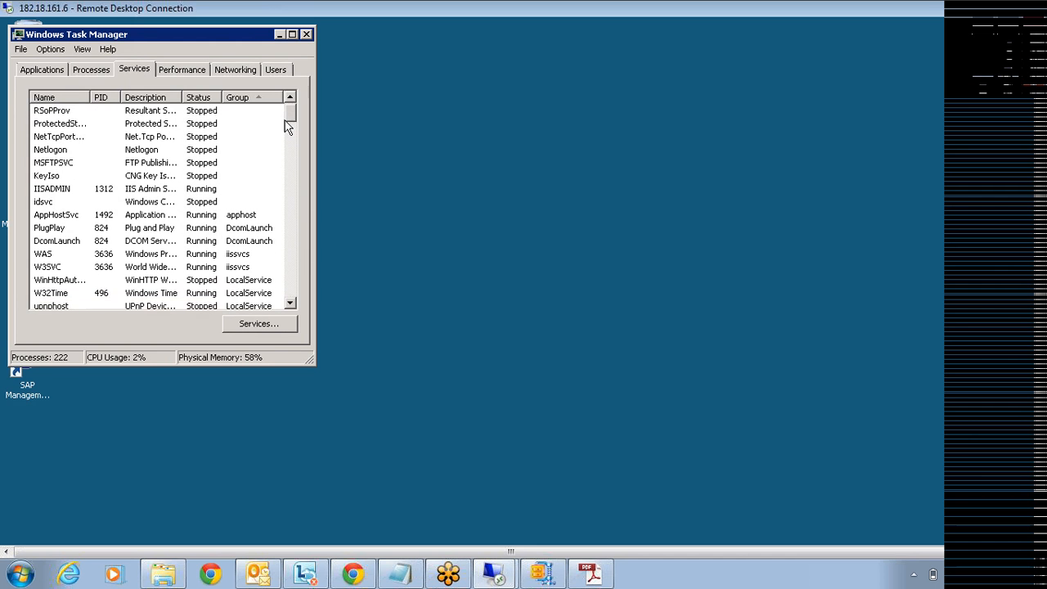
pyautogui.moveTo(288, 131); pyautogui.dragTo(290, 305)
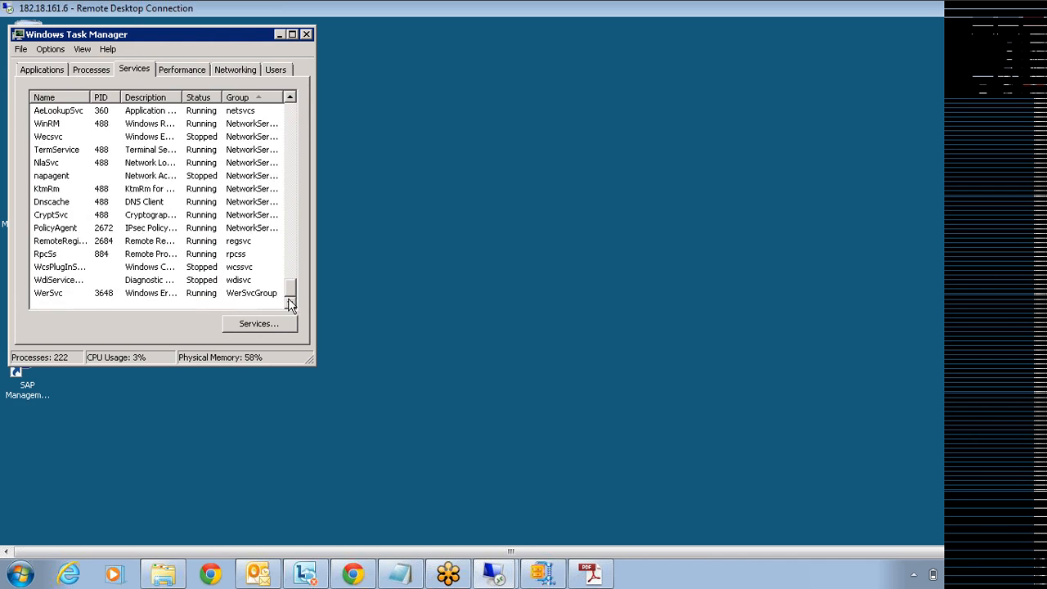
pyautogui.rightClick(513, 145)
pyautogui.click(533, 182)
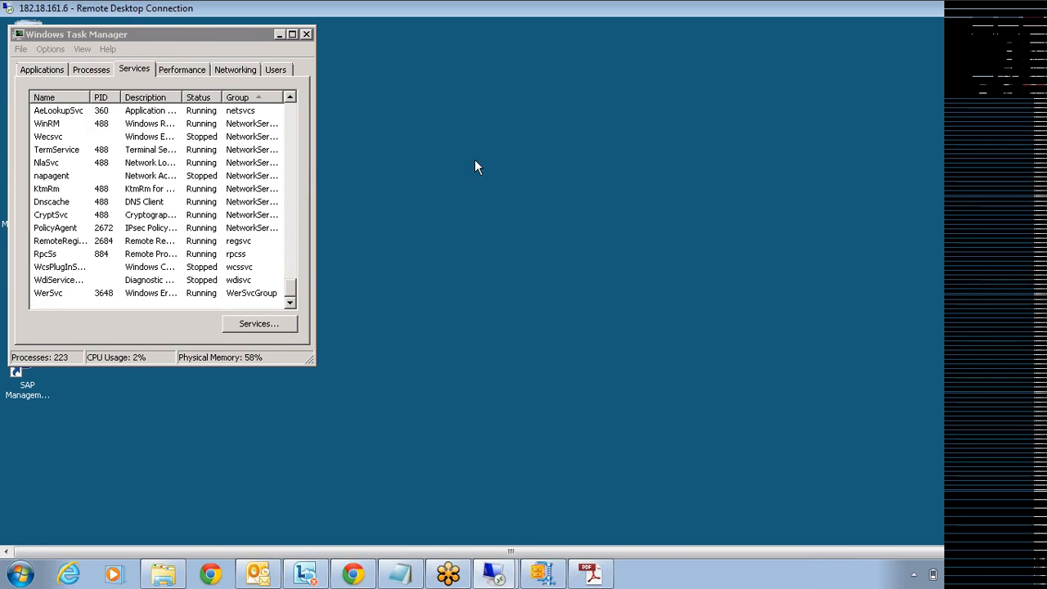
pyautogui.rightClick(422, 116)
pyautogui.click(433, 150)
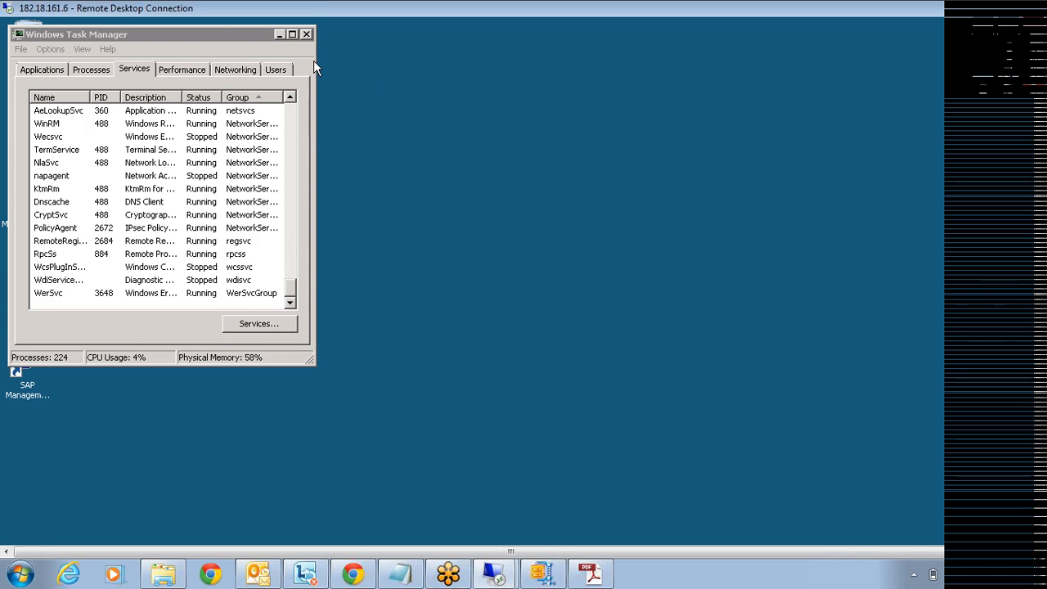
# Move Task Manager off the desktop icons and launch Dashboard Design while watching the running processes
pyautogui.click(220, 37)
pyautogui.moveTo(521, 91); pyautogui.dragTo(547, 108)
pyautogui.doubleClick(27, 147)
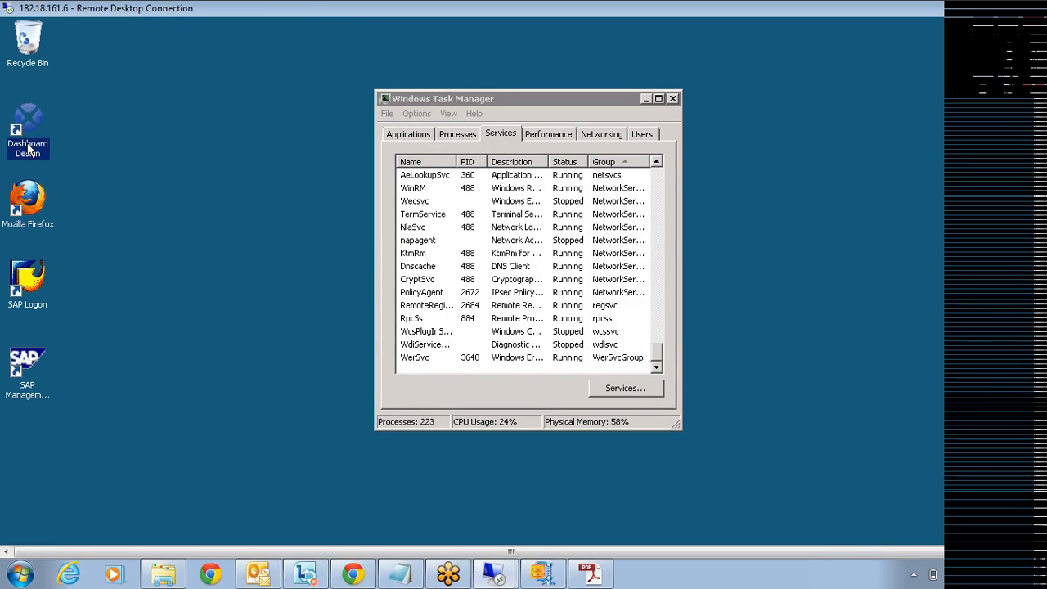
pyautogui.press('F2')
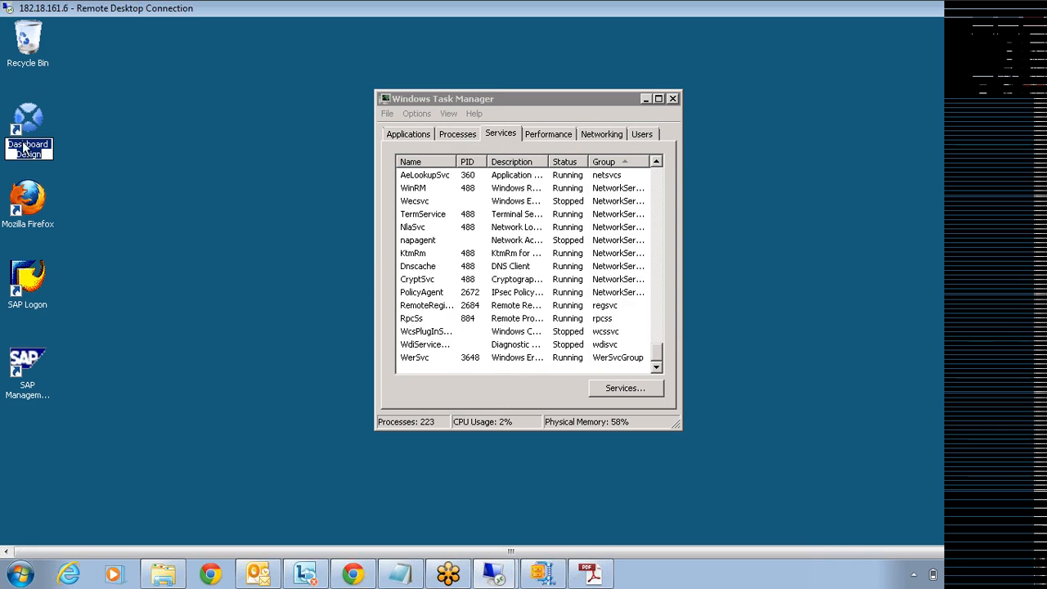
pyautogui.click(219, 173)
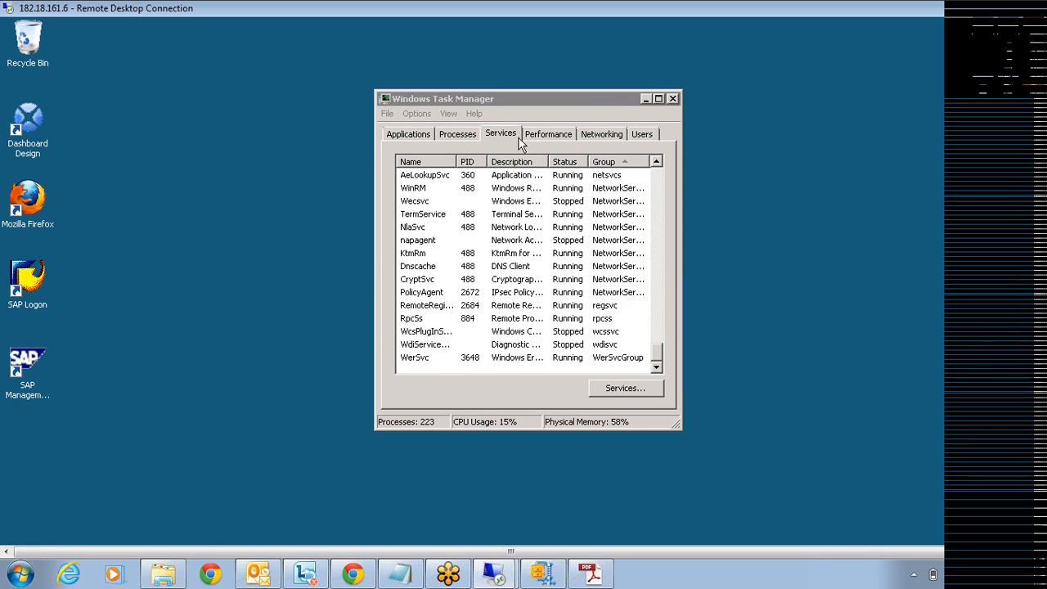
pyautogui.click(461, 139)
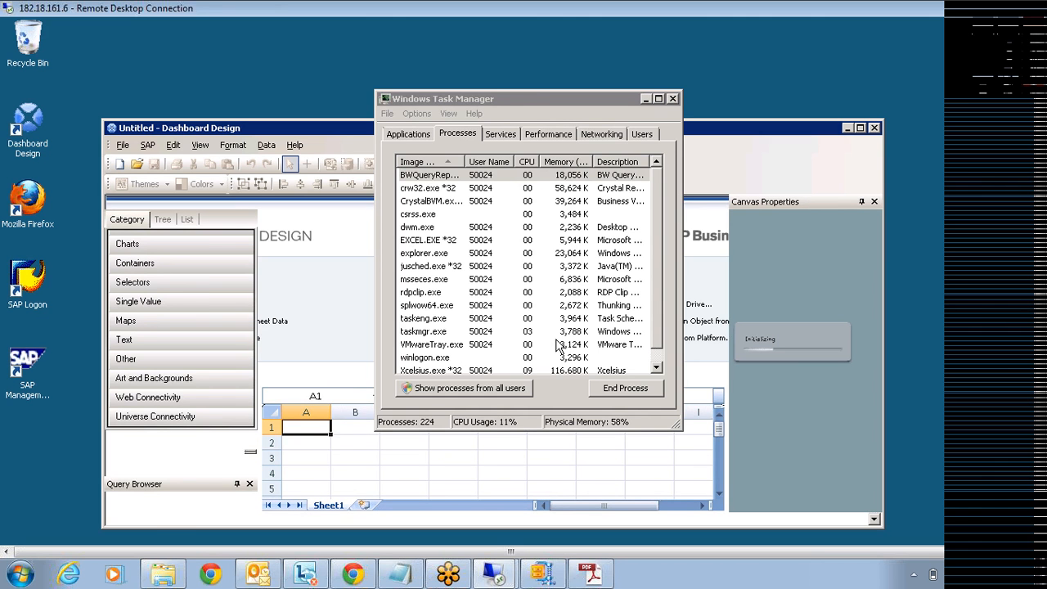
# Close Task Manager, cancel the Open dialog and maximize the Dashboard Design window
pyautogui.click(673, 99)
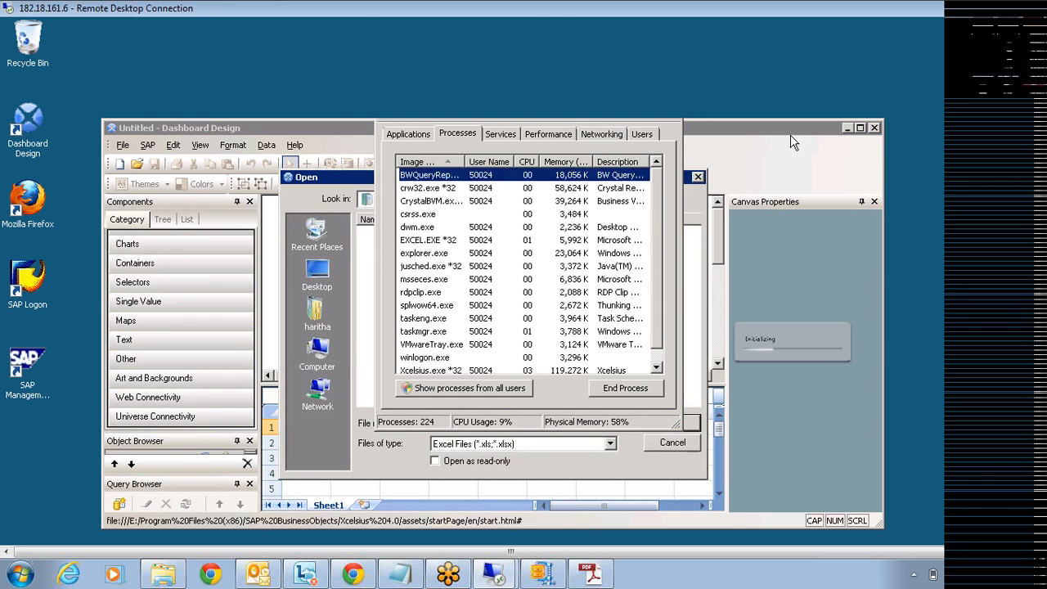
pyautogui.click(671, 443)
pyautogui.click(861, 129)
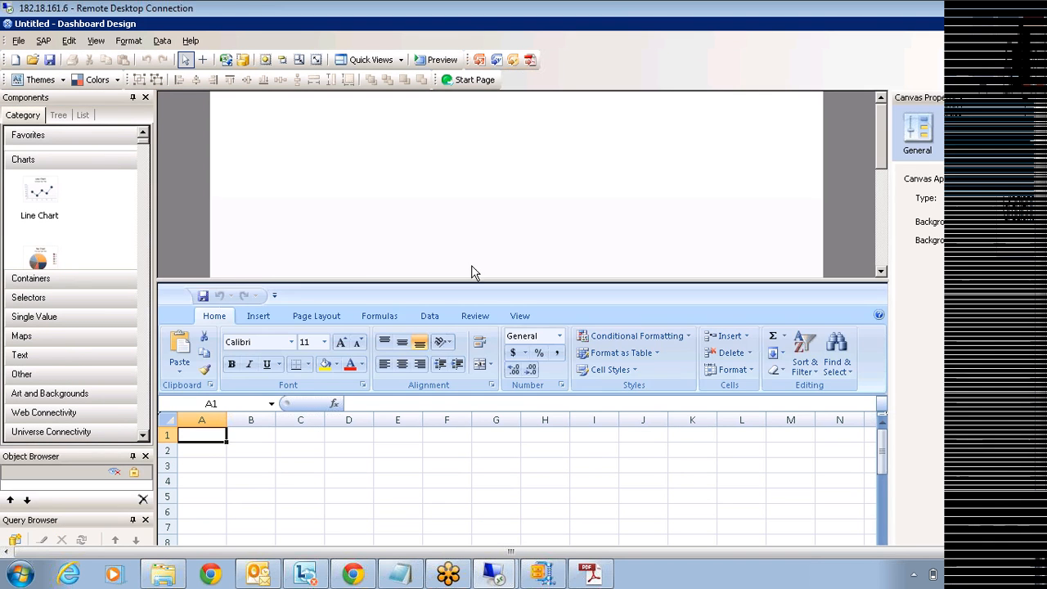
# Open the built-in samples, look through the User Guide Samples items and cancel without loading one
pyautogui.click(20, 41)
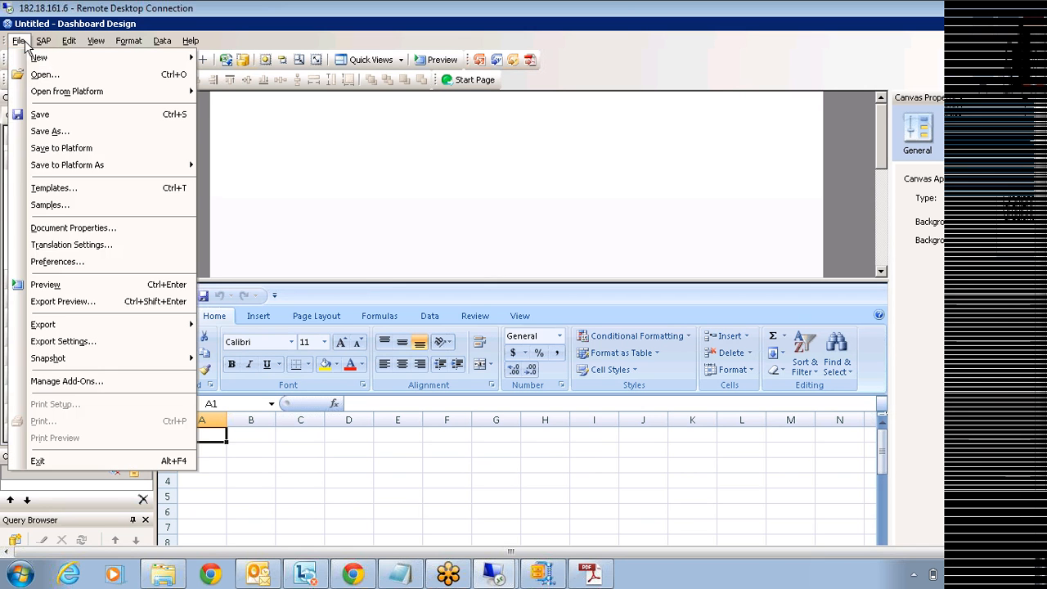
pyautogui.click(50, 204)
pyautogui.click(302, 180)
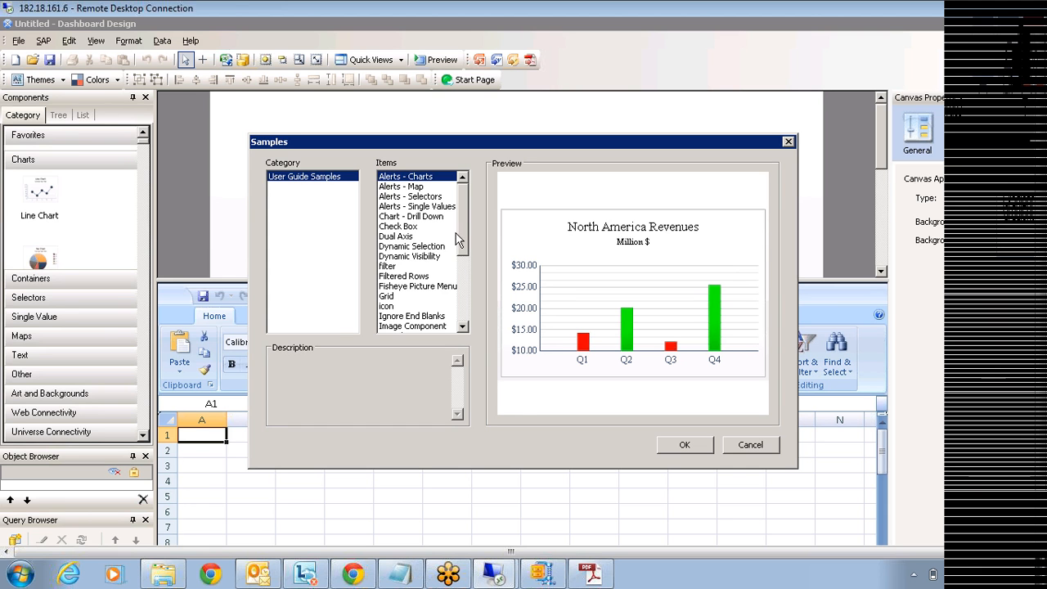
pyautogui.moveTo(460, 221); pyautogui.dragTo(462, 184)
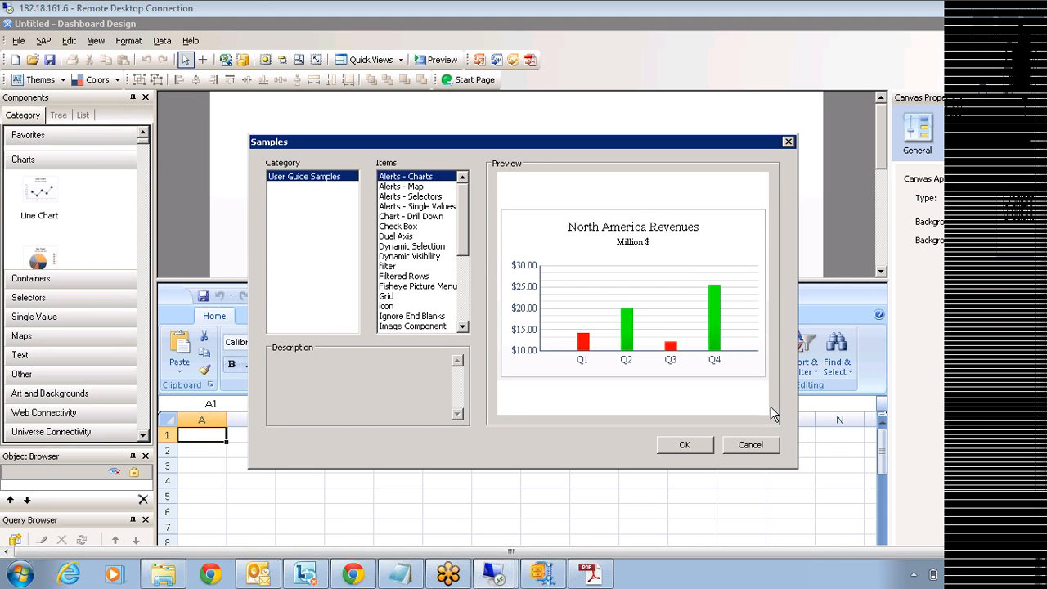
pyautogui.click(767, 444)
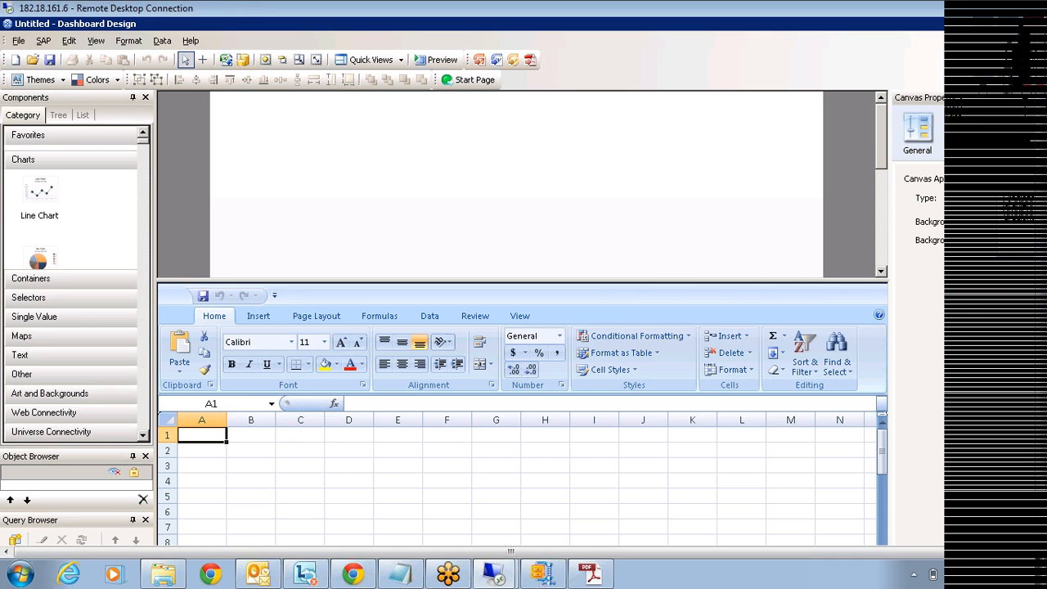
# Close Dashboard Design and log off from the 182.18.161.6 remote server
pyautogui.click(1030, 26)
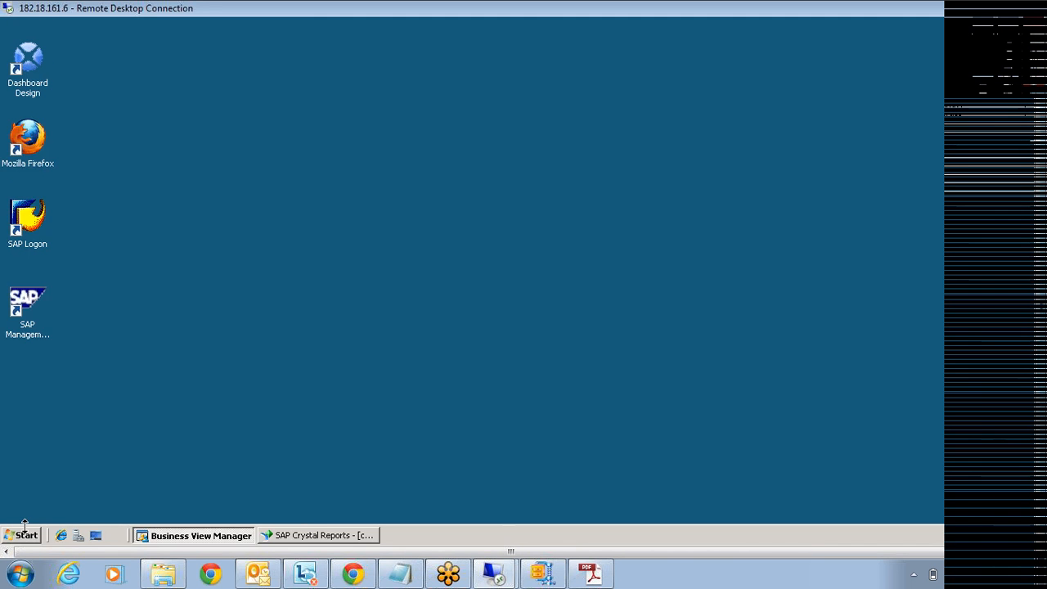
pyautogui.click(25, 532)
pyautogui.click(285, 508)
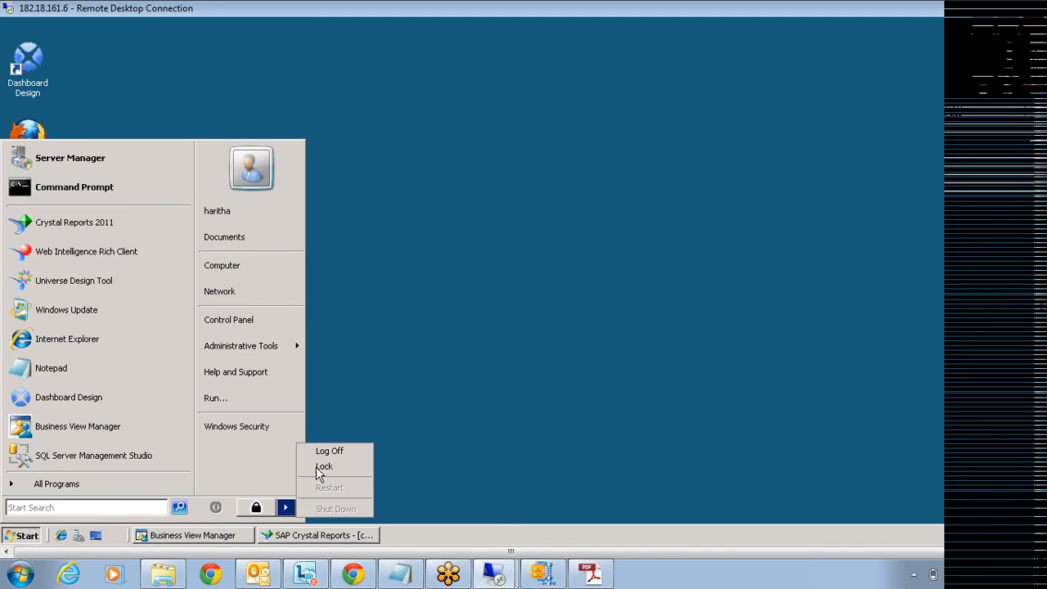
pyautogui.click(347, 453)
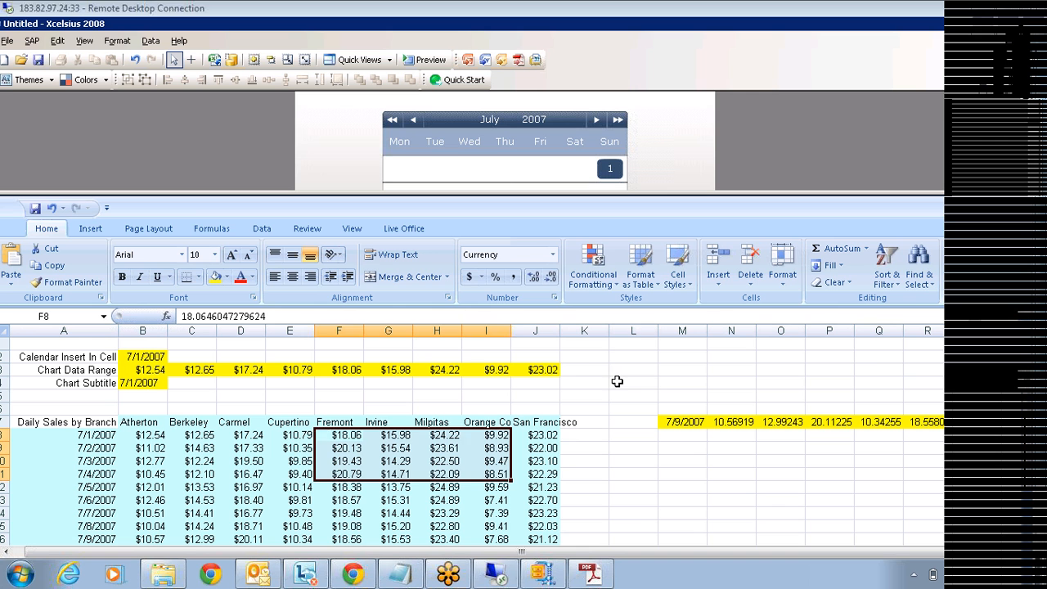
pyautogui.click(618, 383)
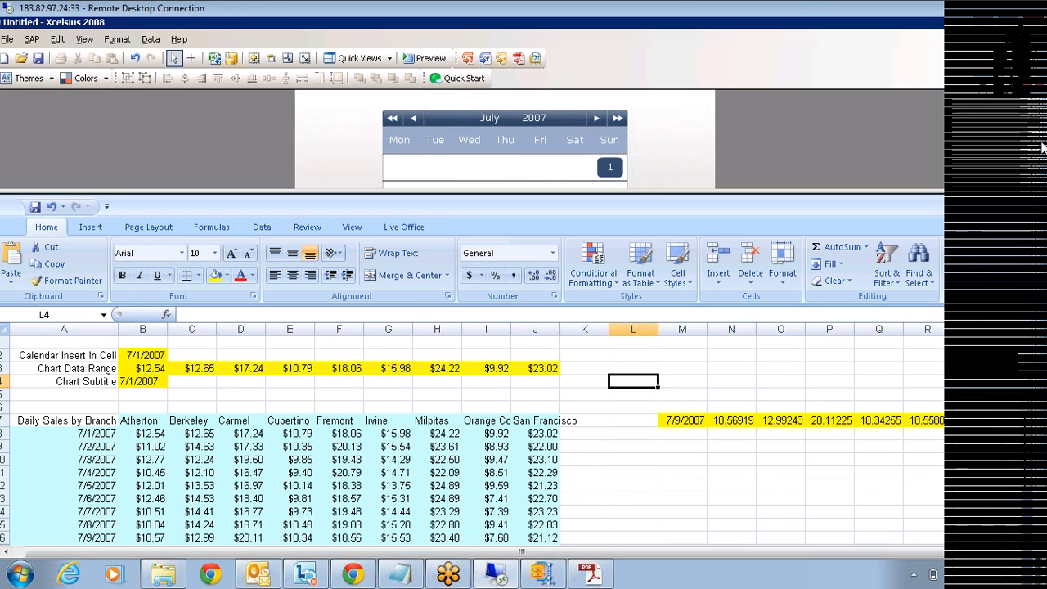
pyautogui.moveTo(1044, 141); pyautogui.dragTo(1044, 256)
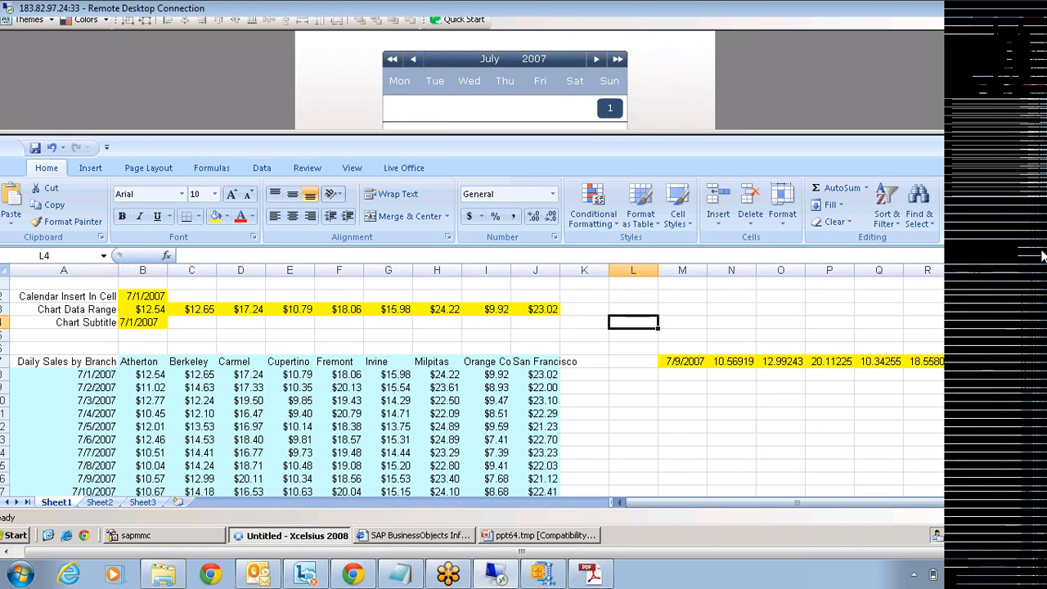
pyautogui.click(83, 536)
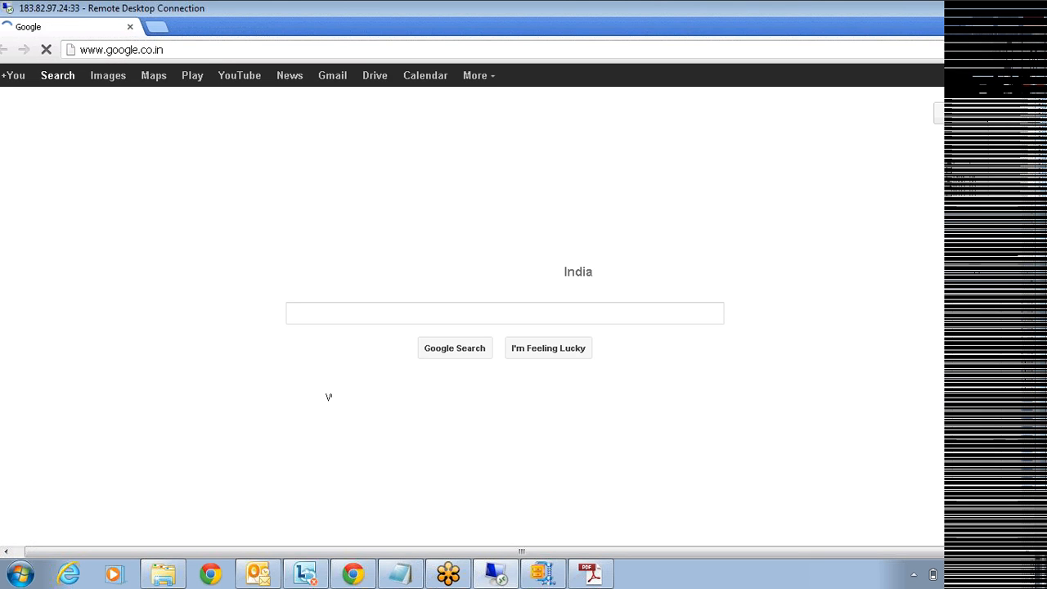
pyautogui.write('www.datapigtechnologies.com')
pyautogui.press('Return')
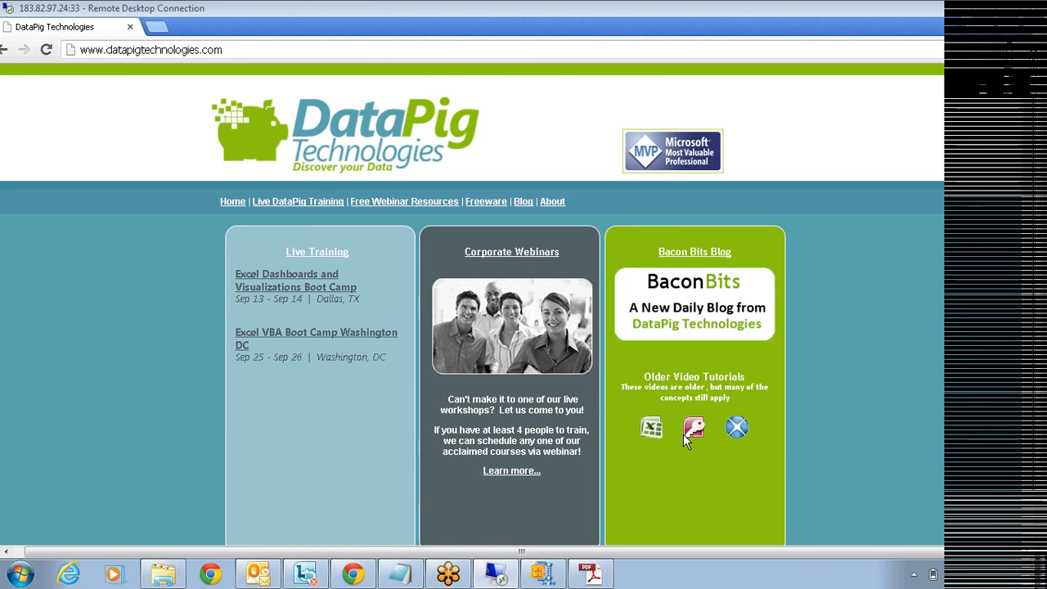
pyautogui.click(739, 436)
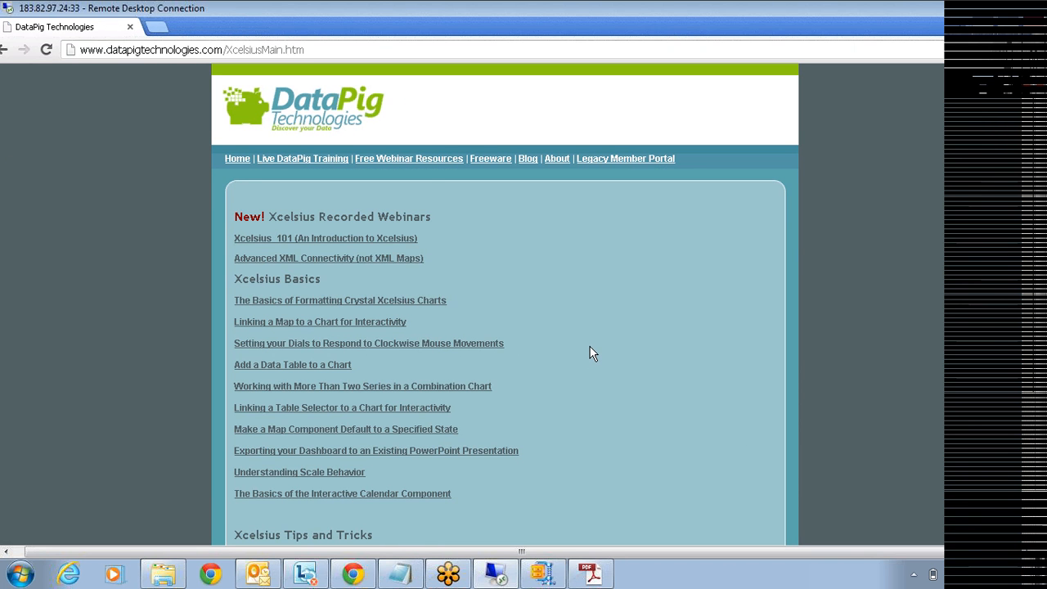
# Examine the list of Xcelsius recorded webinars, basics, and tips and tricks tutorials on the DataPig page
pyautogui.scroll(-3, 592, 354)
pyautogui.scroll(-2, 592, 353)
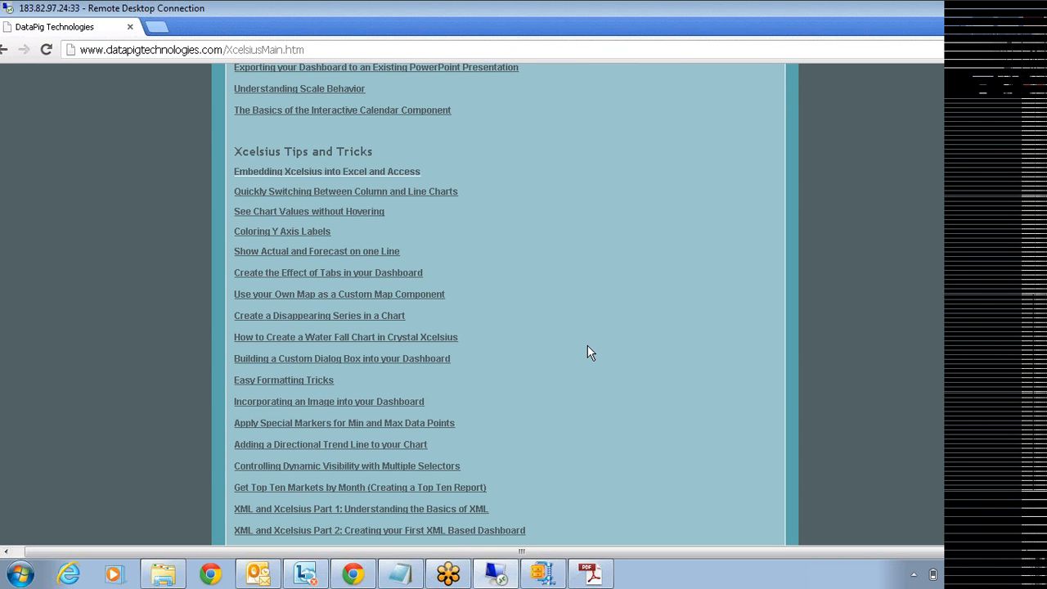
pyautogui.scroll(-2, 588, 354)
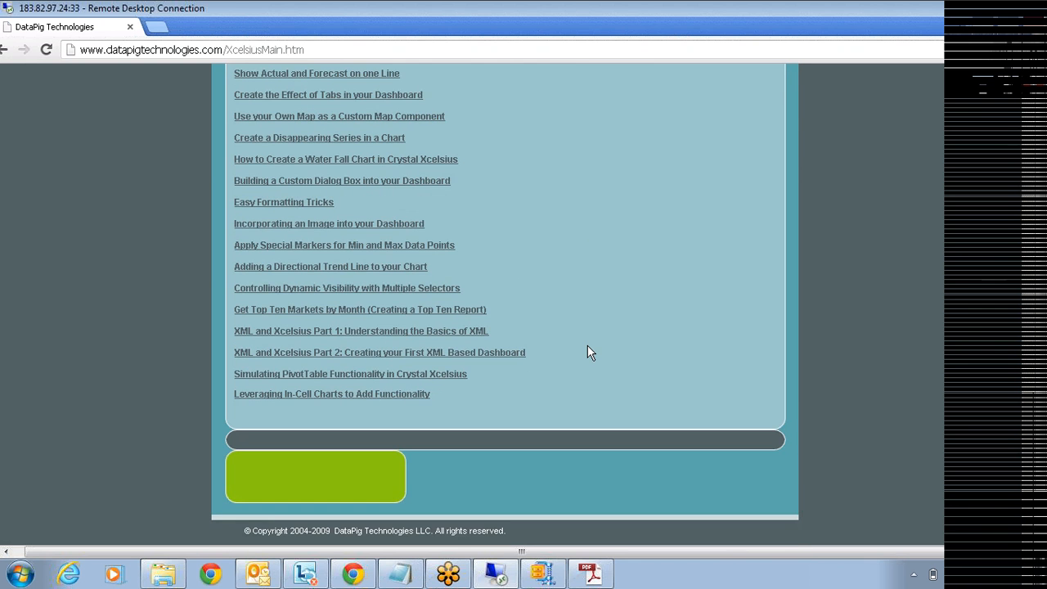
pyautogui.scroll(5, 588, 352)
pyautogui.scroll(2, 586, 345)
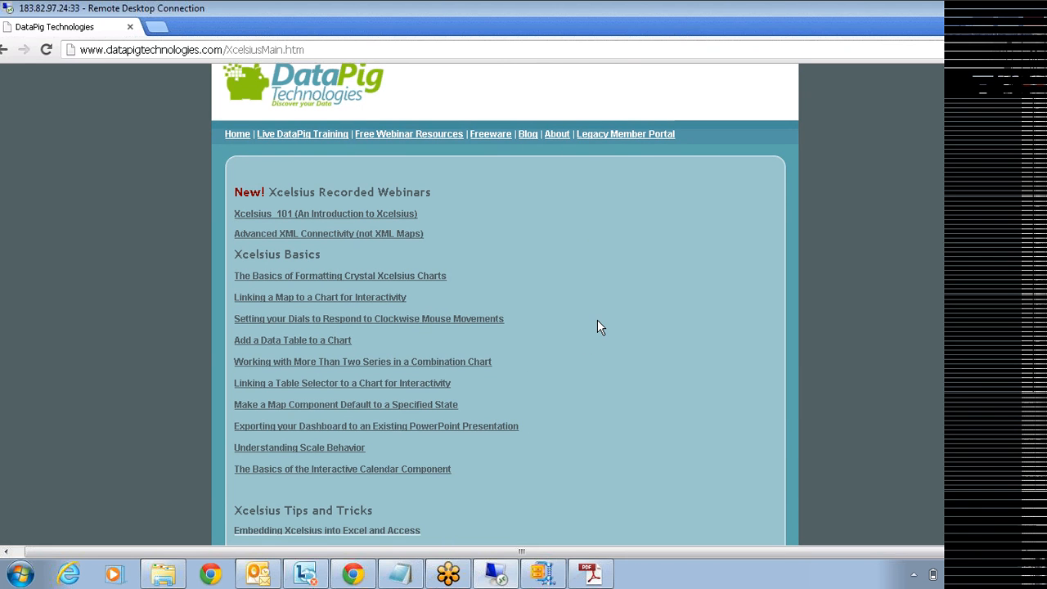
pyautogui.scroll(-2, 597, 327)
pyautogui.scroll(-2, 598, 320)
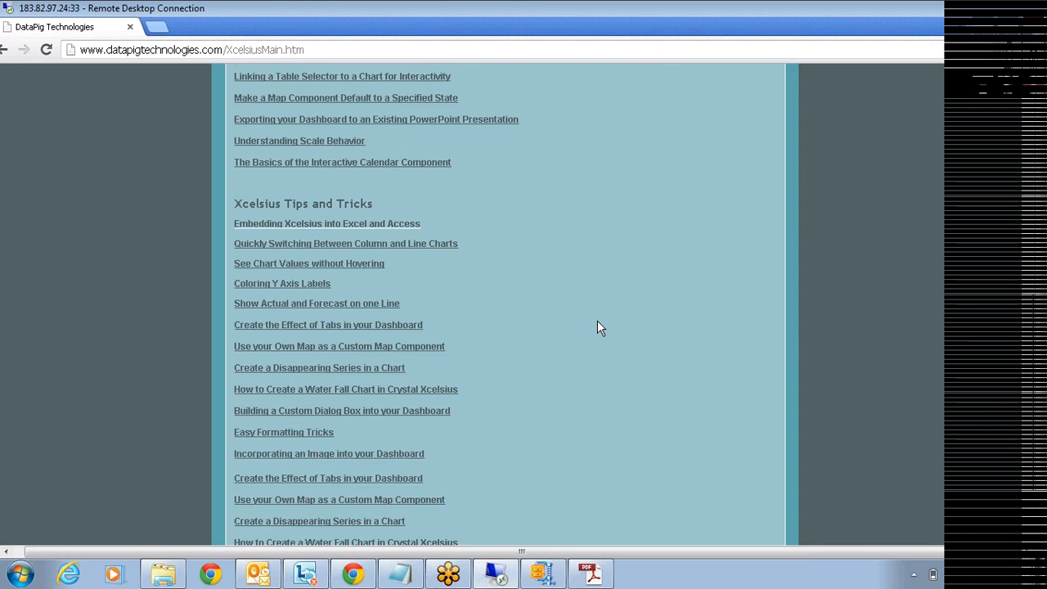
pyautogui.scroll(-3, 597, 320)
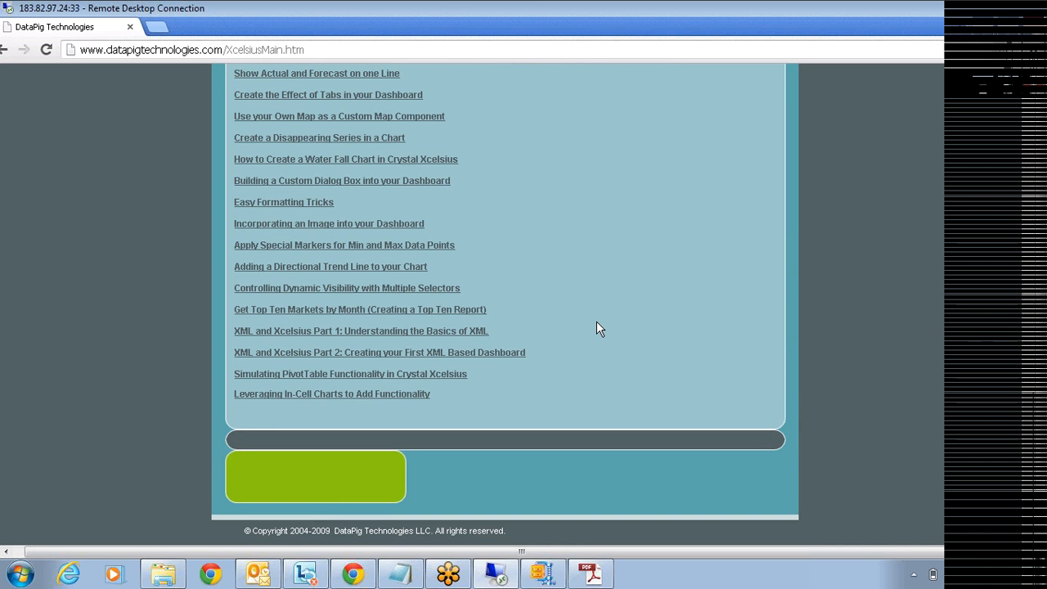
pyautogui.scroll(7, 595, 323)
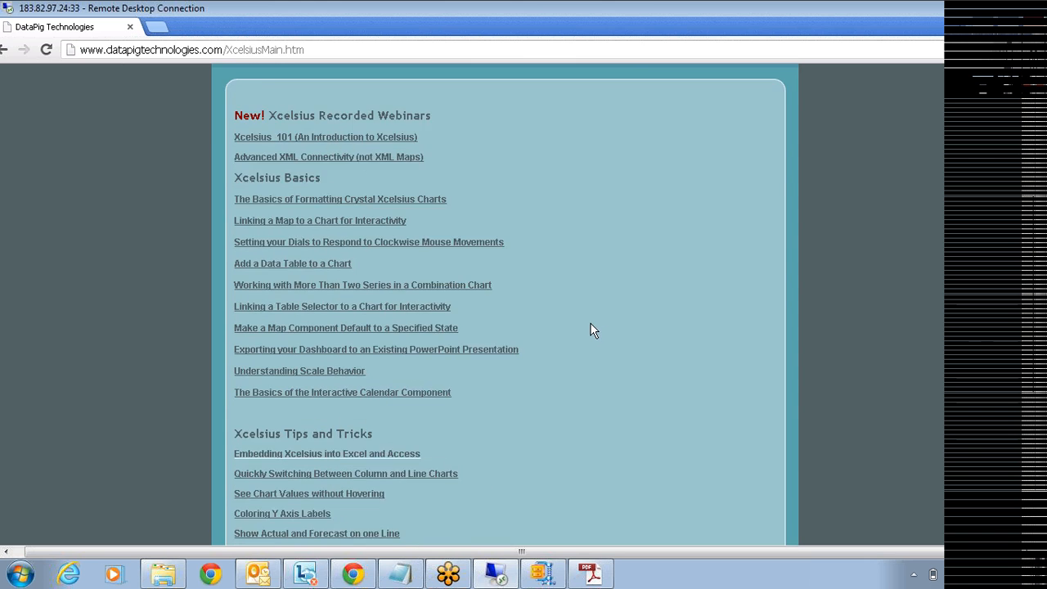